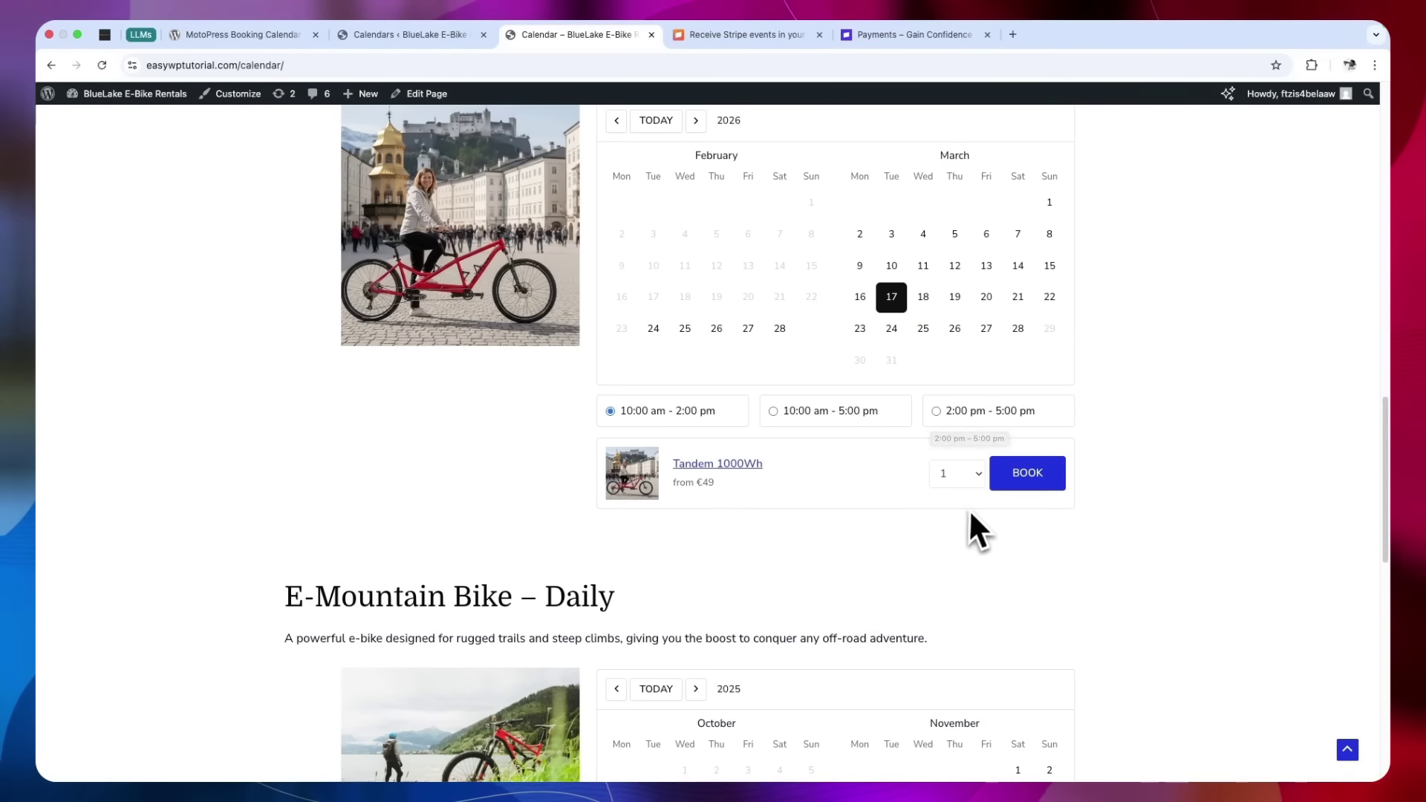
Open the tandem quantity list, then select the second unit's label and the sample test card number
{"action": "left_click", "coordinate": [951, 473]}
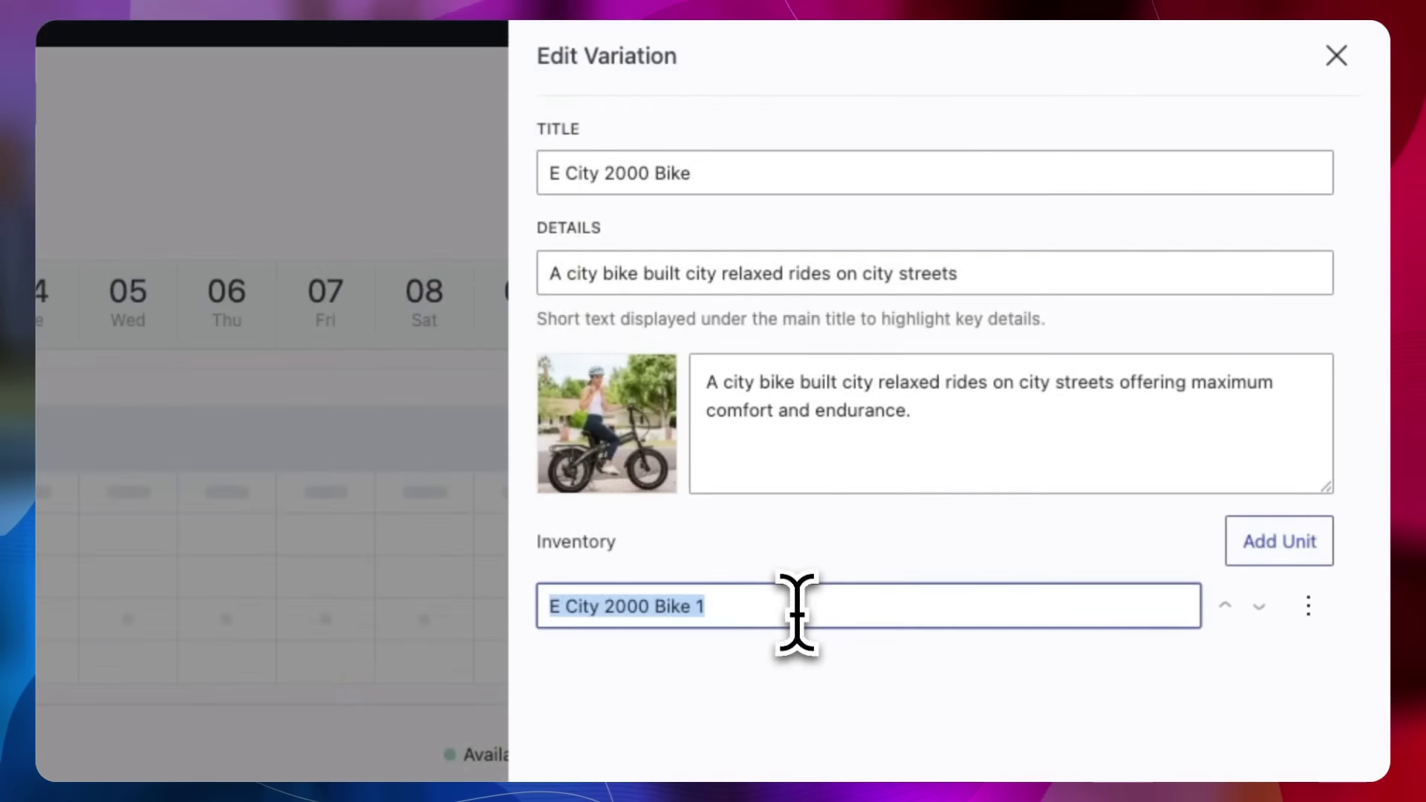
{"action": "scroll", "coordinate": [891, 605], "scroll_direction": "down", "scroll_amount": 3}
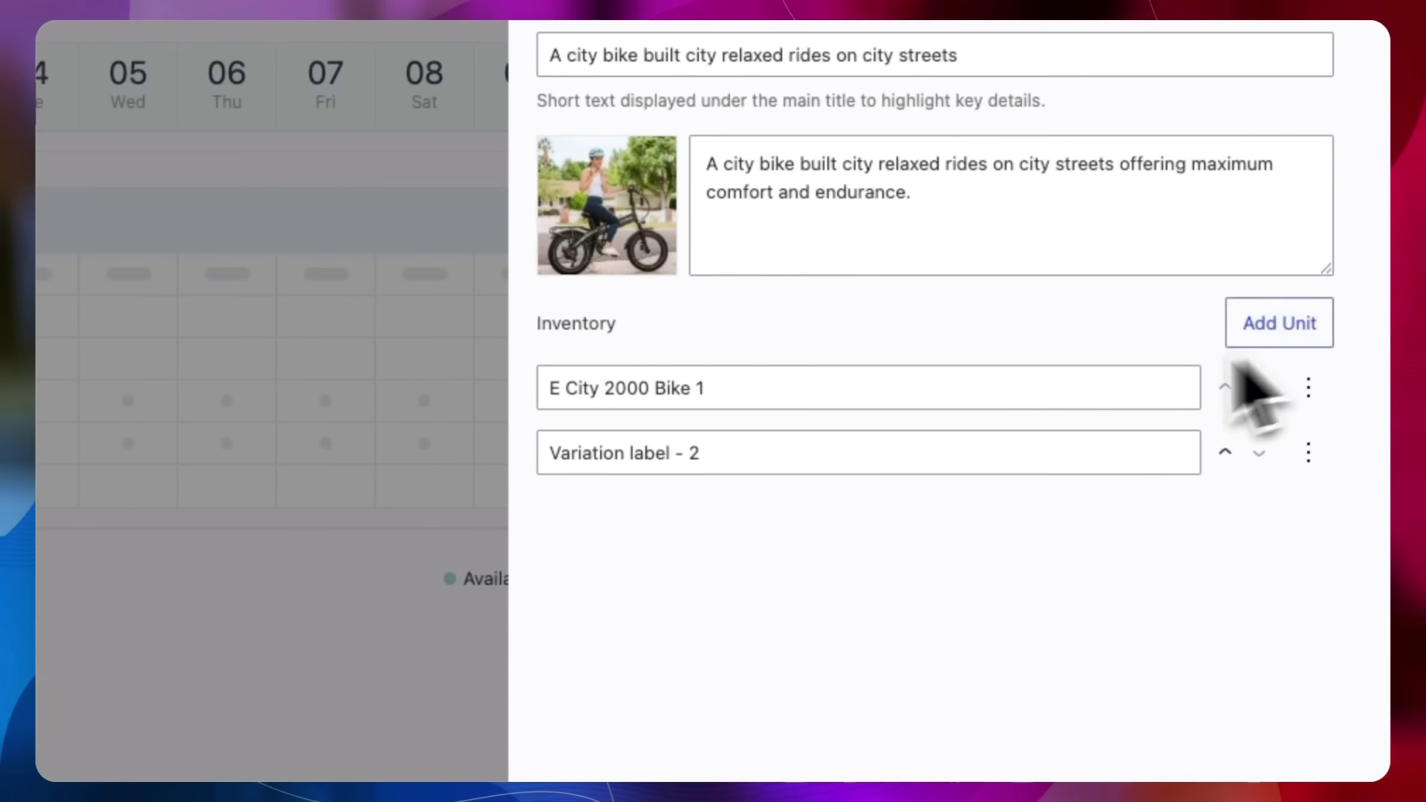
{"action": "left_click", "coordinate": [943, 454]}
{"action": "triple_click", "coordinate": [940, 454]}
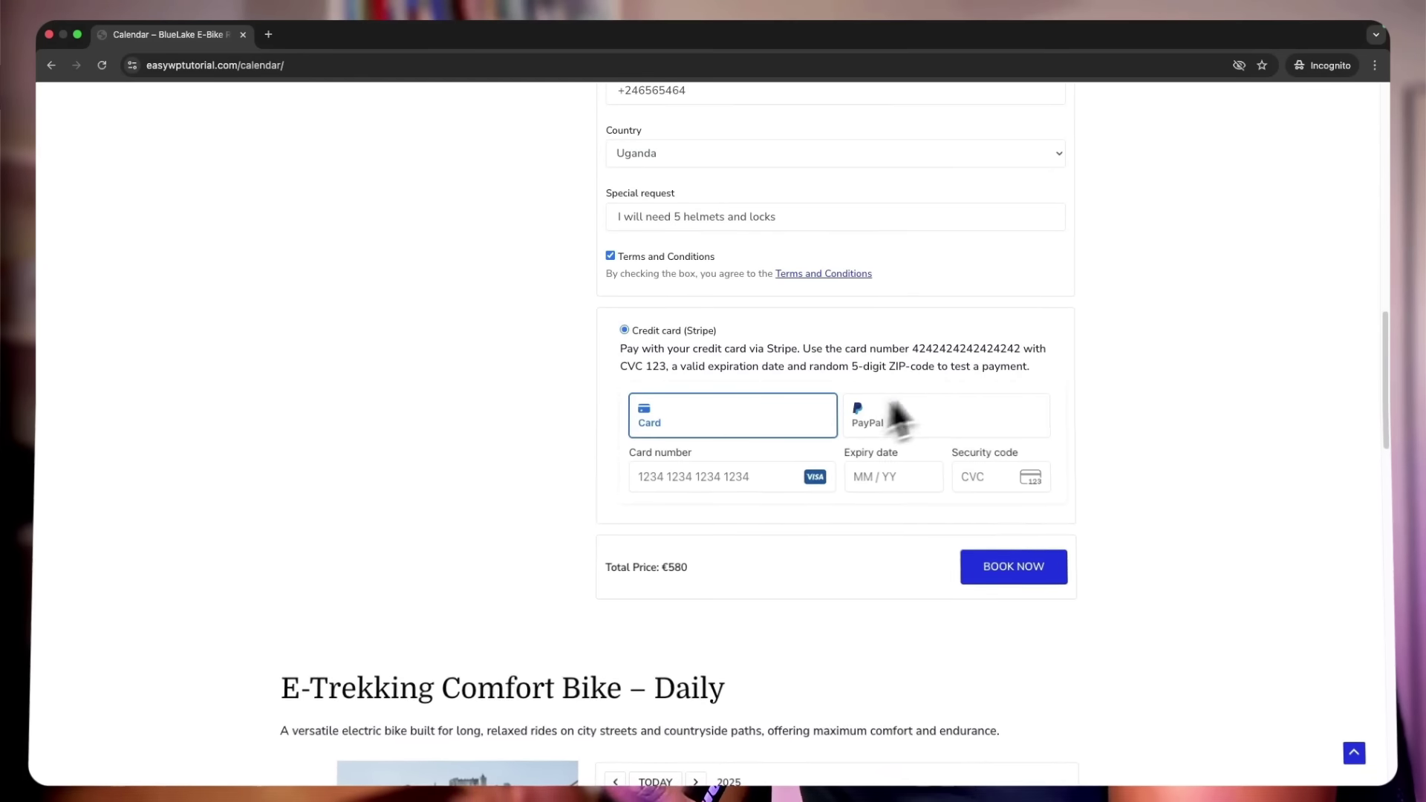
{"action": "double_click", "coordinate": [903, 331]}
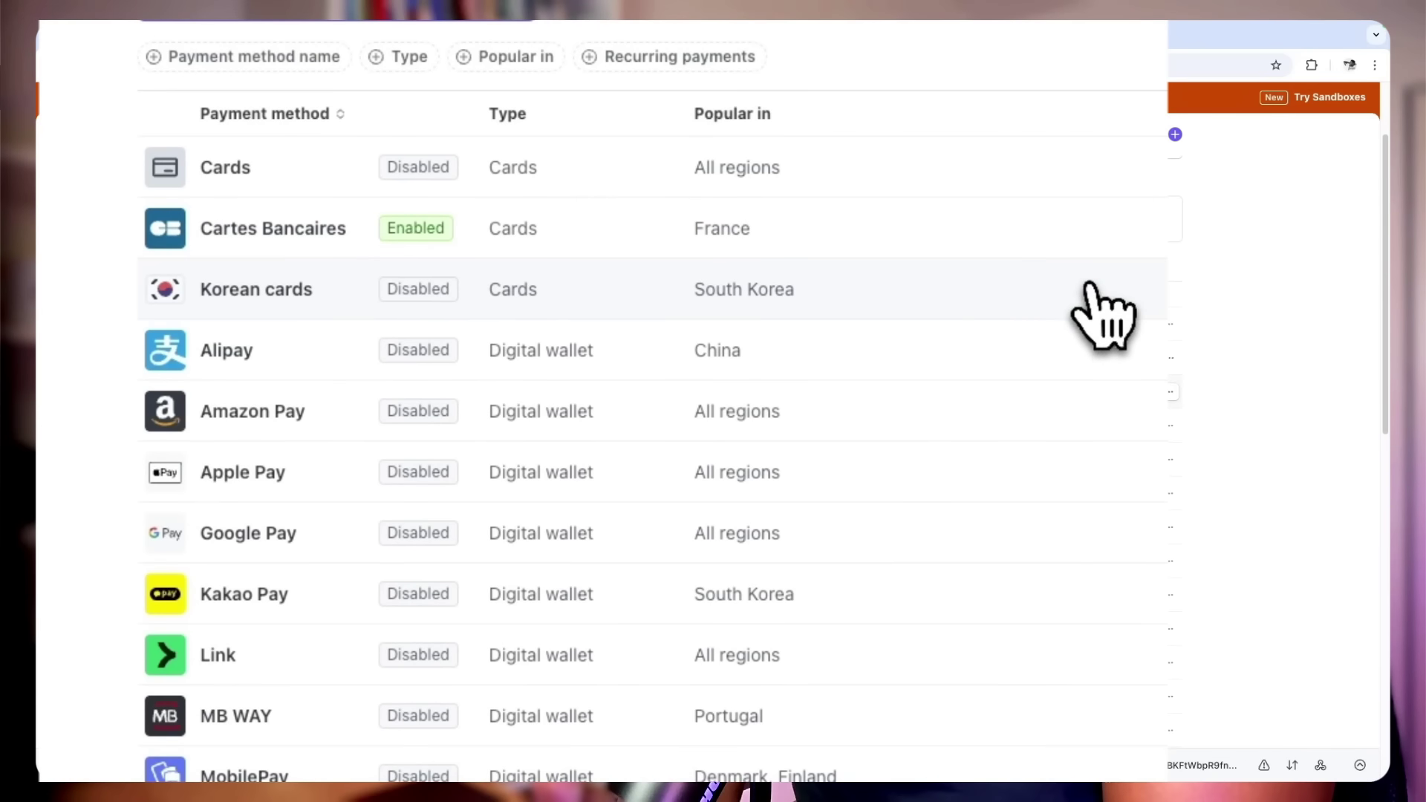
Pick November 17 to November 21 as the E City 2000 Bike rental dates
{"action": "scroll", "coordinate": [1086, 368], "scroll_direction": "down", "scroll_amount": 3}
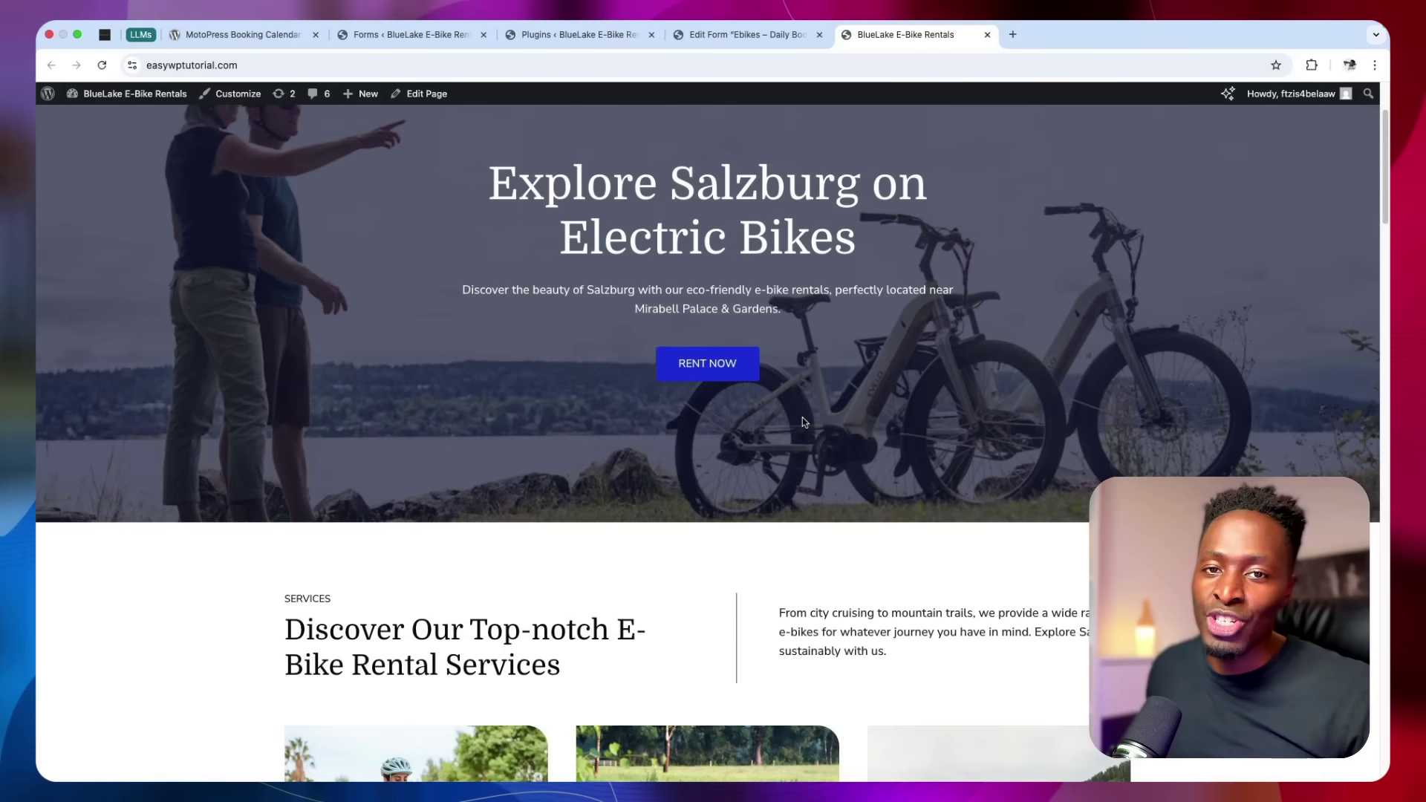
{"action": "scroll", "coordinate": [802, 418], "scroll_direction": "down", "scroll_amount": 5}
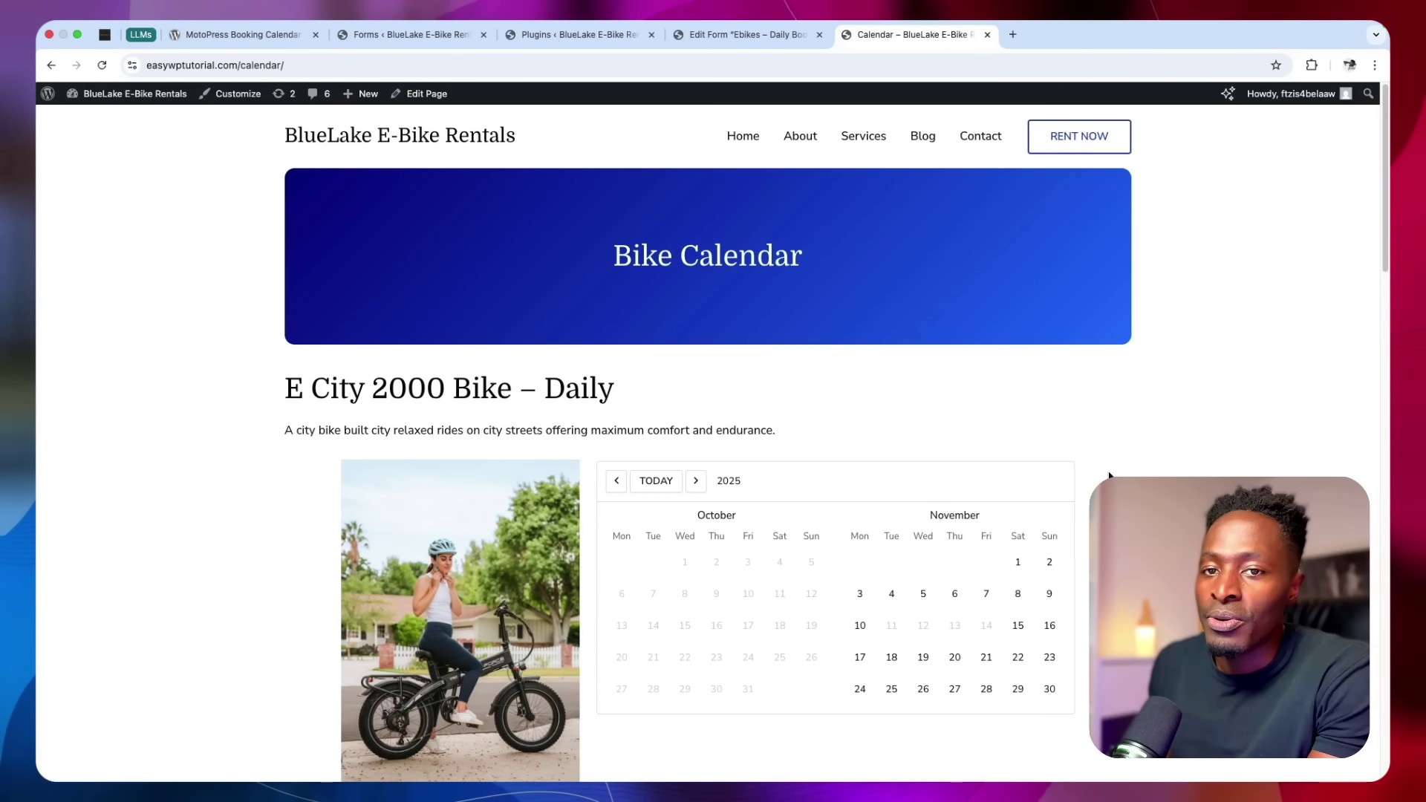
{"action": "scroll", "coordinate": [1109, 475], "scroll_direction": "down", "scroll_amount": 9}
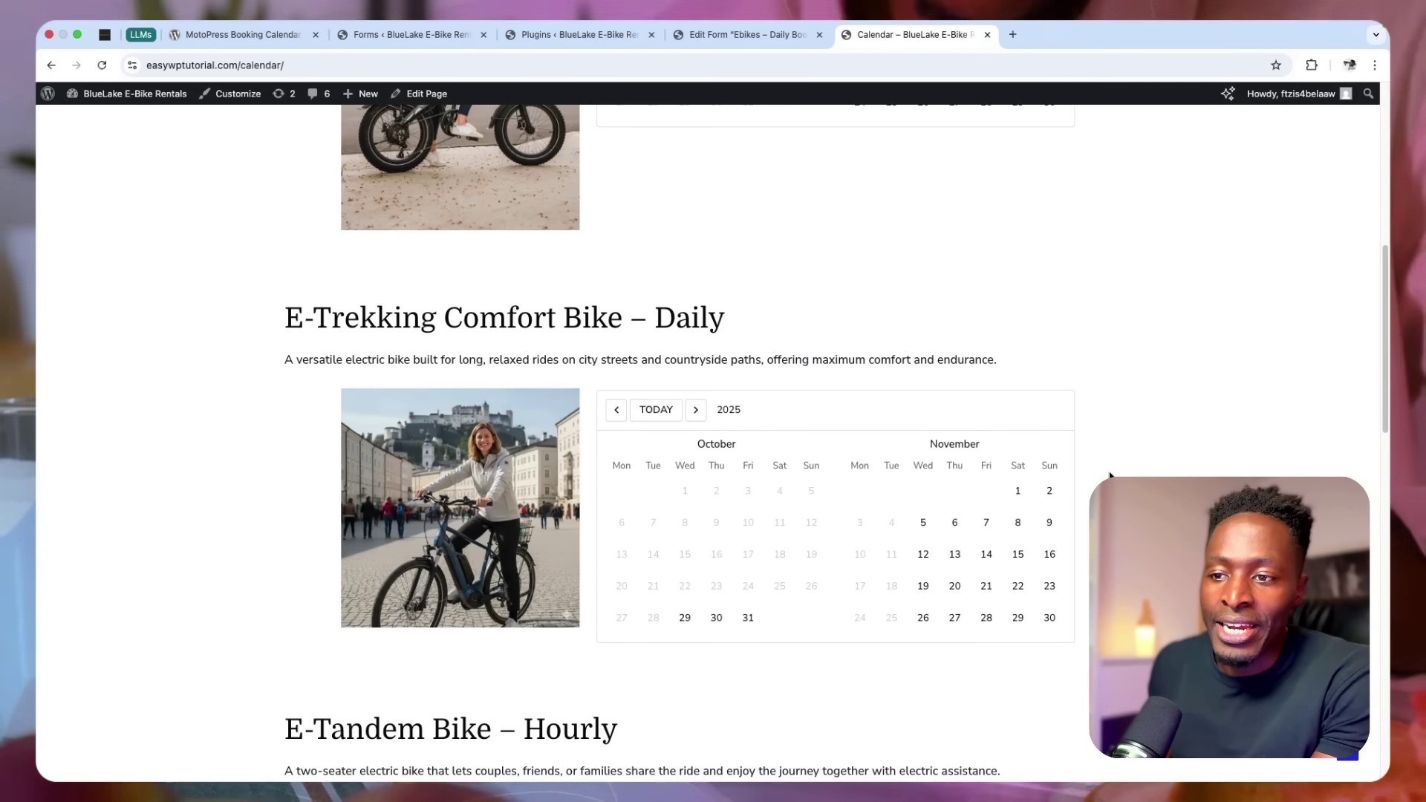
{"action": "scroll", "coordinate": [1109, 476], "scroll_direction": "down", "scroll_amount": 2}
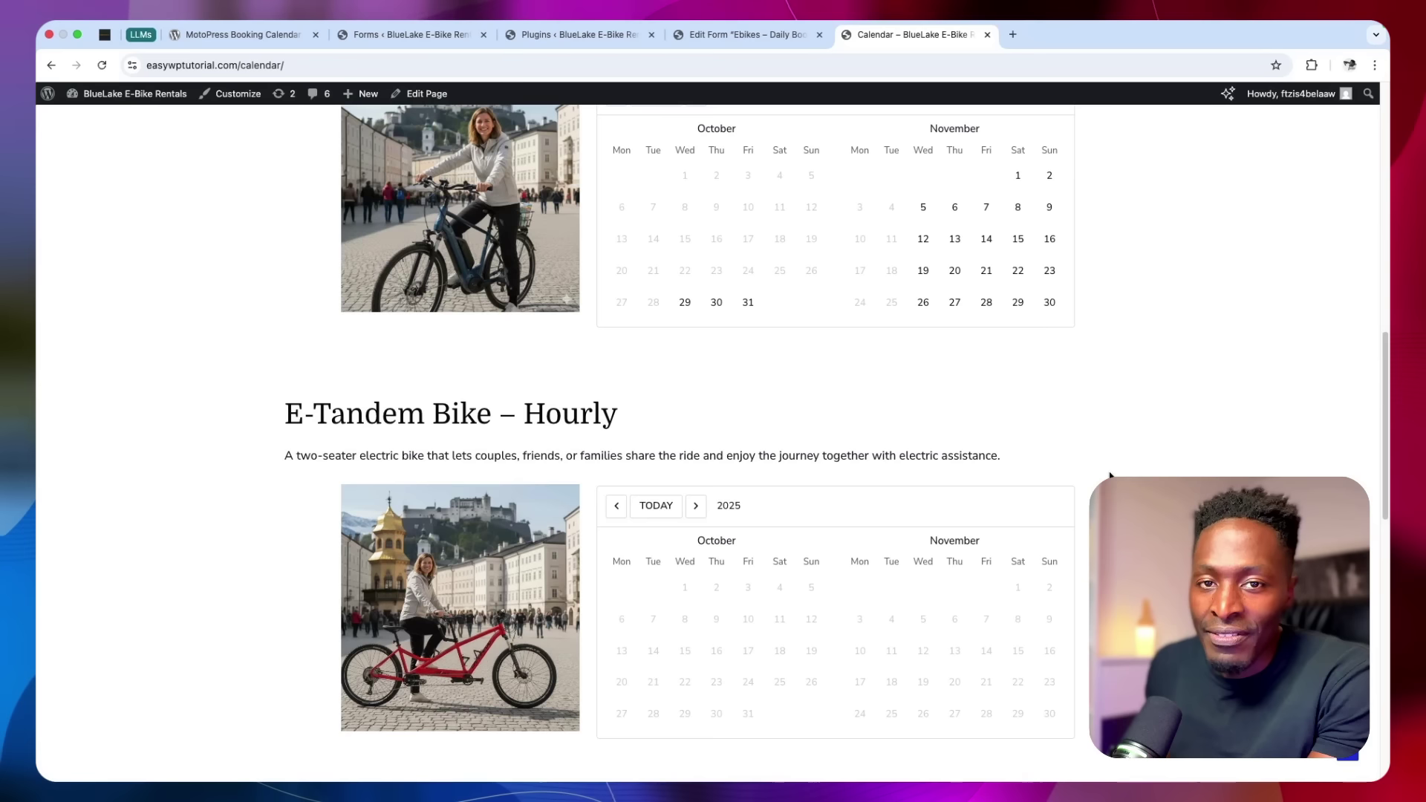
{"action": "scroll", "coordinate": [1109, 476], "scroll_direction": "up", "scroll_amount": 11}
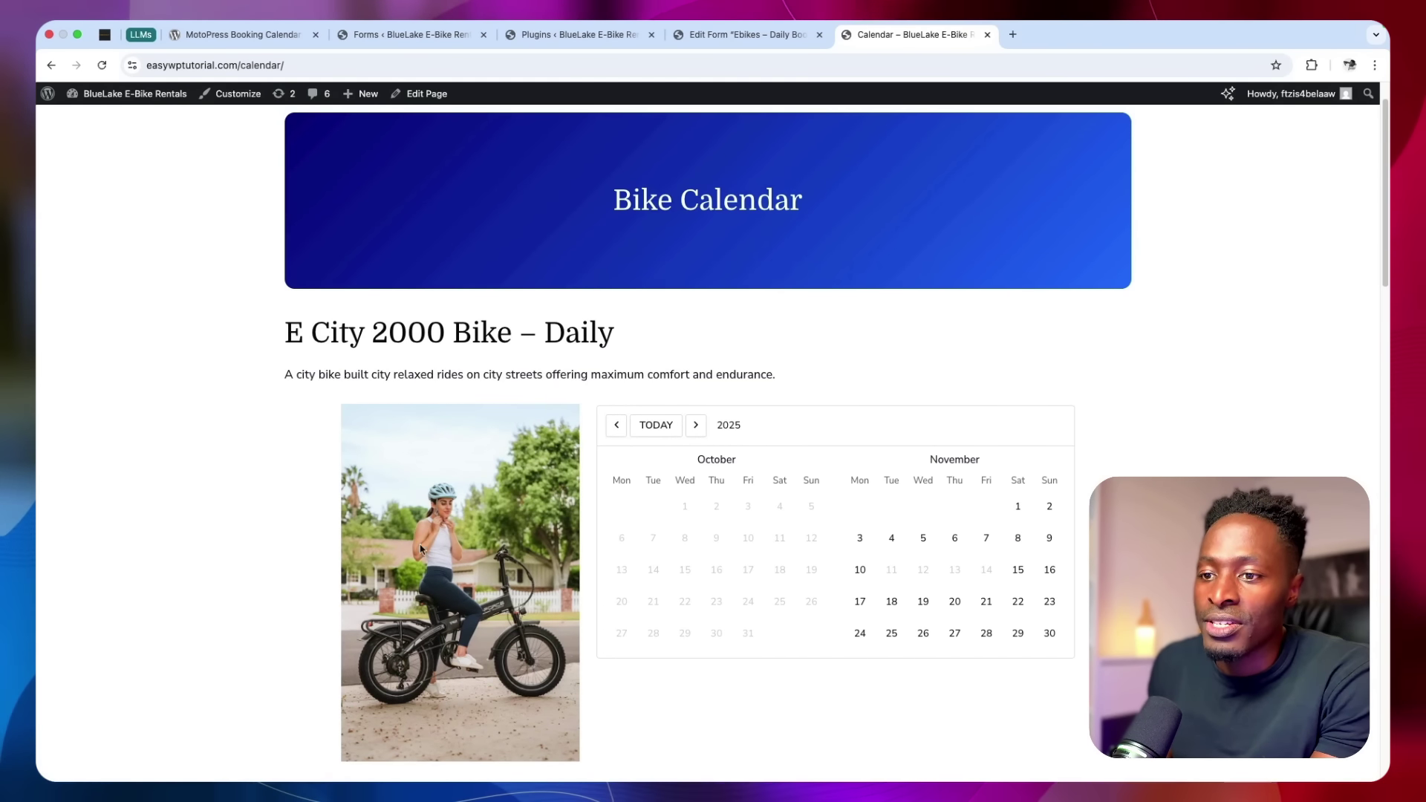
{"action": "left_click", "coordinate": [860, 601]}
{"action": "left_click", "coordinate": [889, 603]}
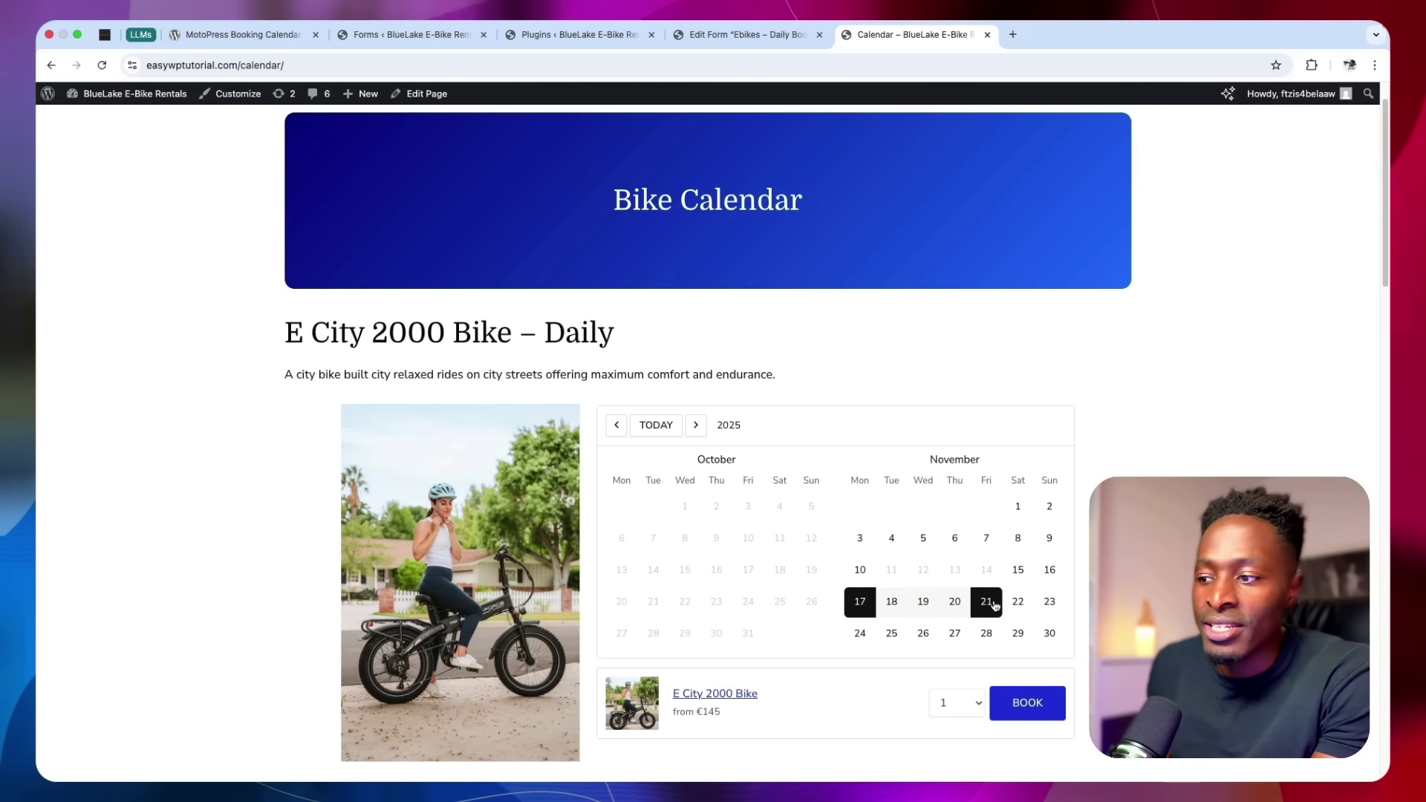
Book three E City 2000 Bikes and proceed to checkout showing the €435 total
{"action": "scroll", "coordinate": [995, 605], "scroll_direction": "down", "scroll_amount": 3}
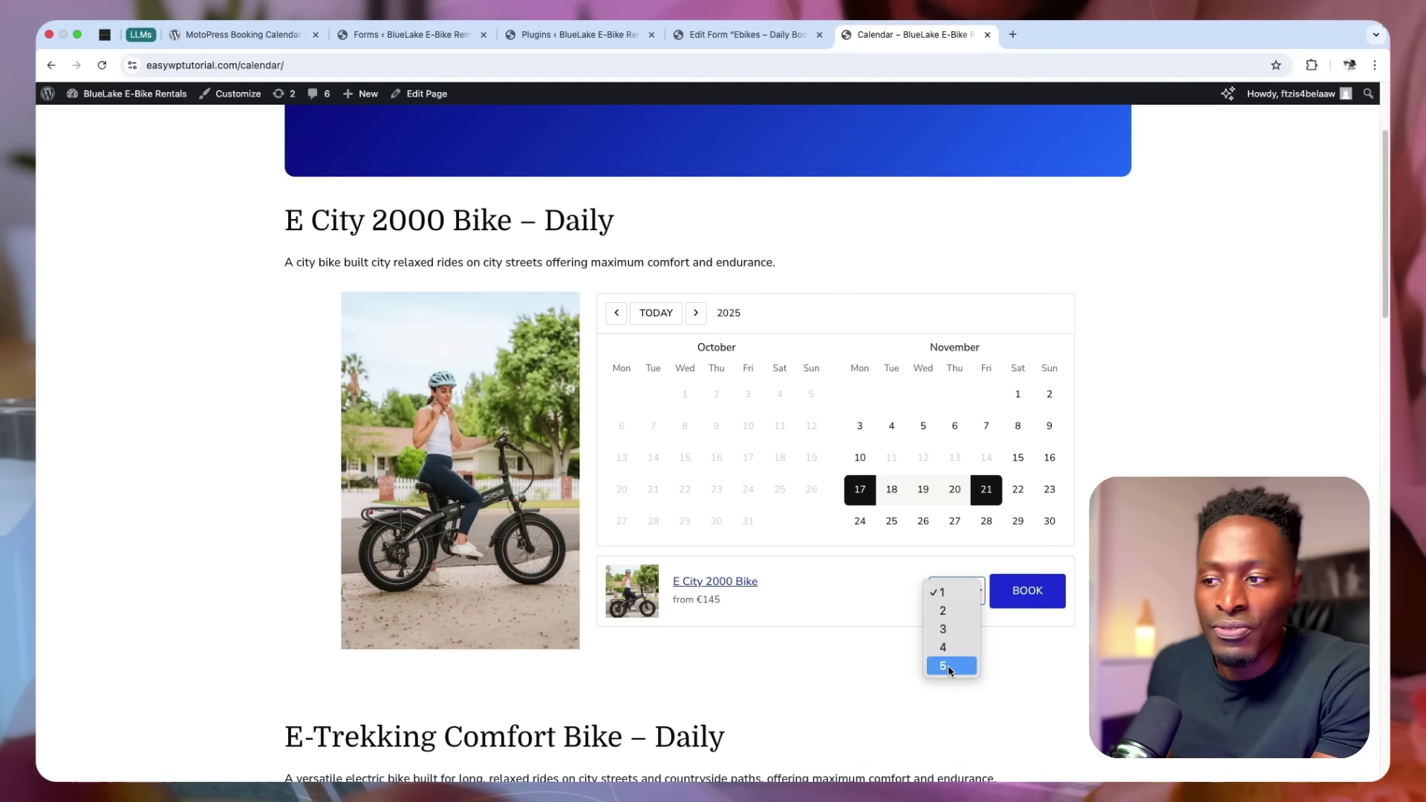
{"action": "left_click", "coordinate": [950, 629]}
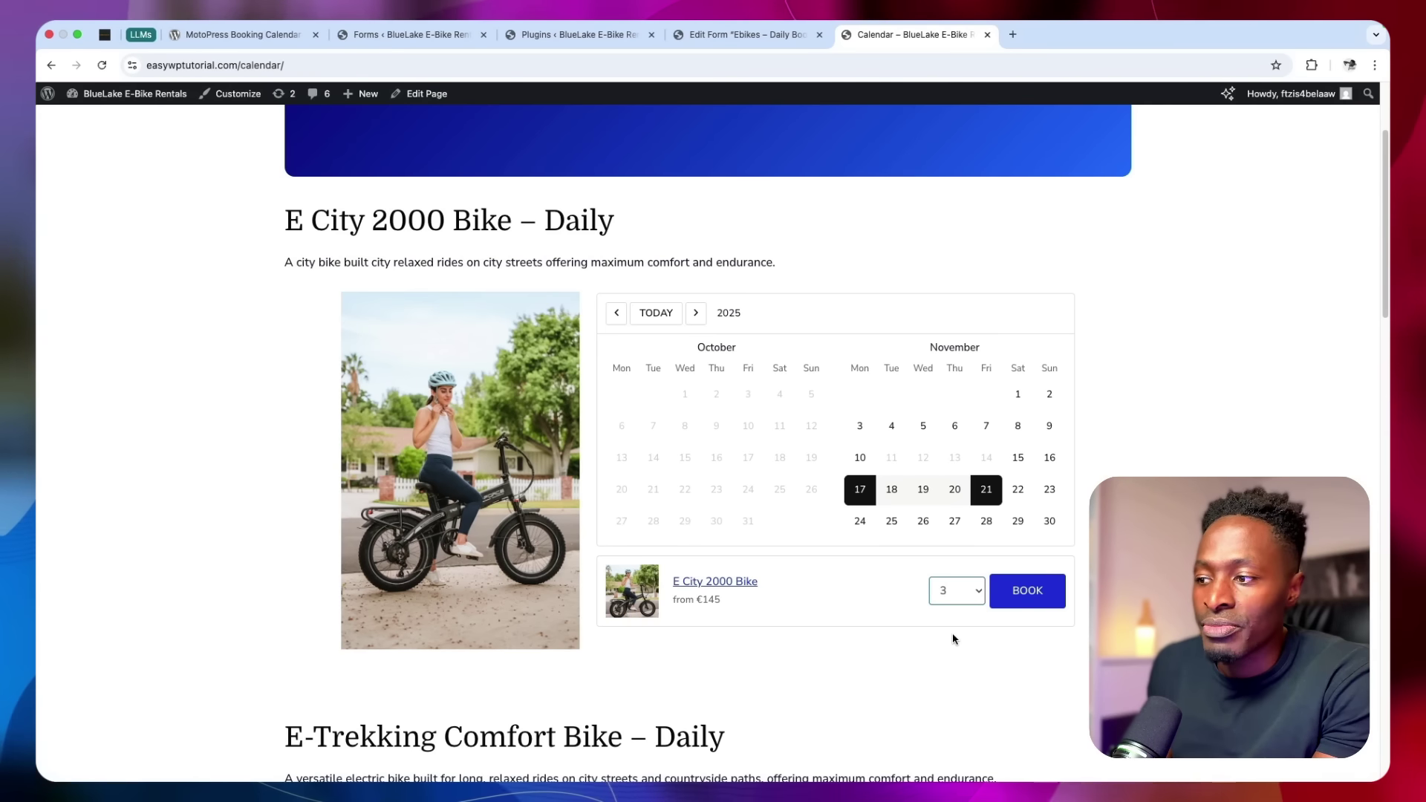
{"action": "left_click", "coordinate": [1011, 592]}
{"action": "scroll", "coordinate": [1006, 662], "scroll_direction": "down", "scroll_amount": 5}
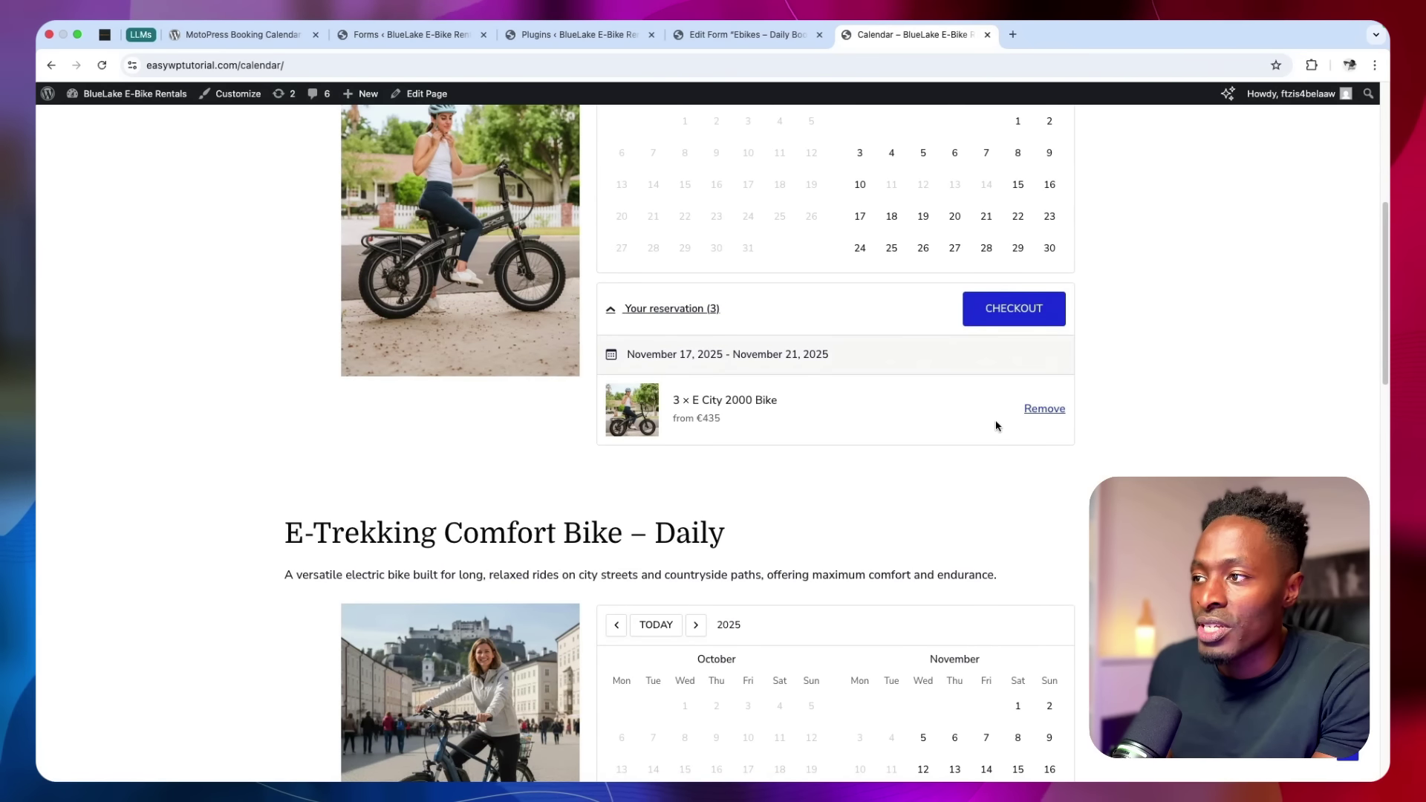
{"action": "left_click", "coordinate": [1003, 310]}
{"action": "scroll", "coordinate": [999, 456], "scroll_direction": "down", "scroll_amount": 5}
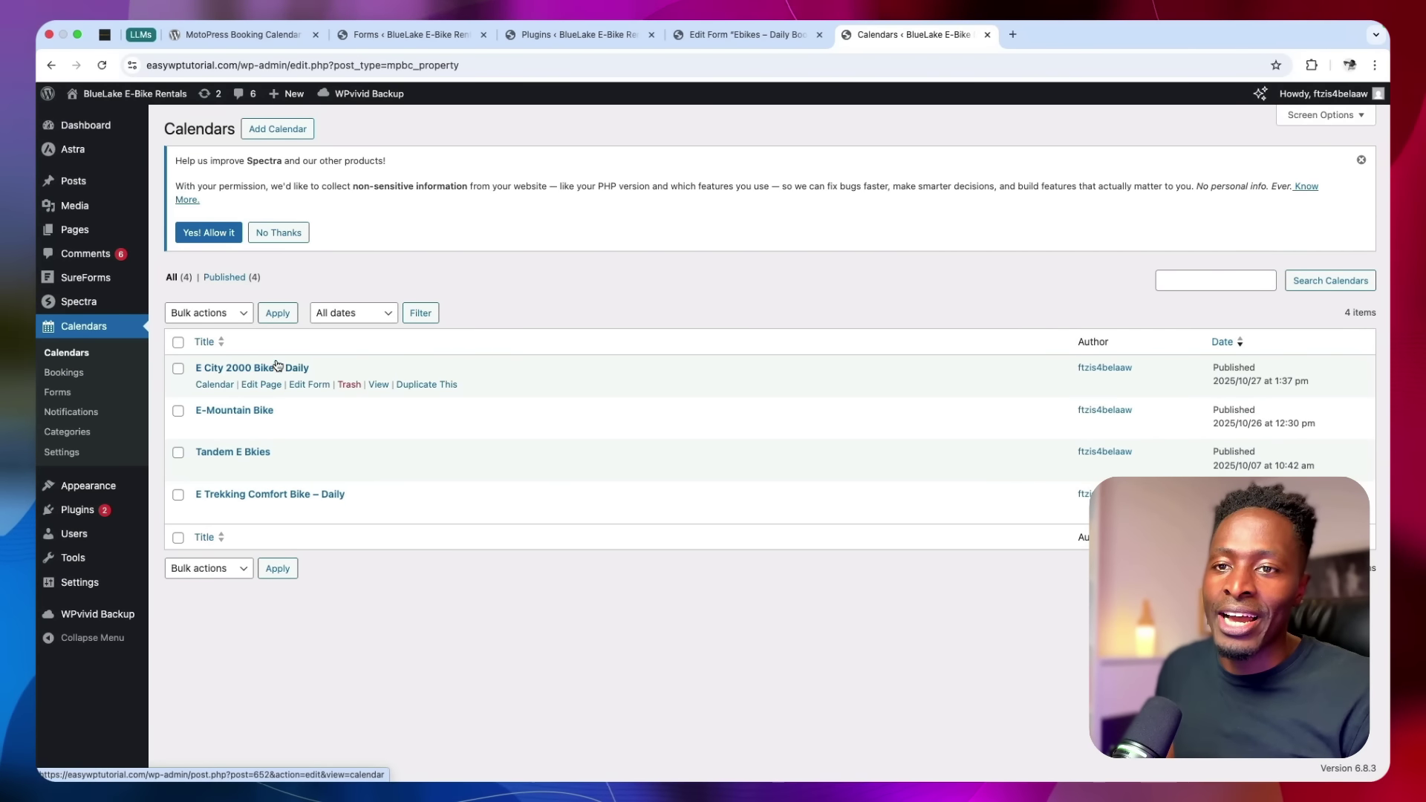
Open booking #674 and scroll to its five E City 2000 Bike units for November 11–14, totalling 580
{"action": "left_click", "coordinate": [64, 374]}
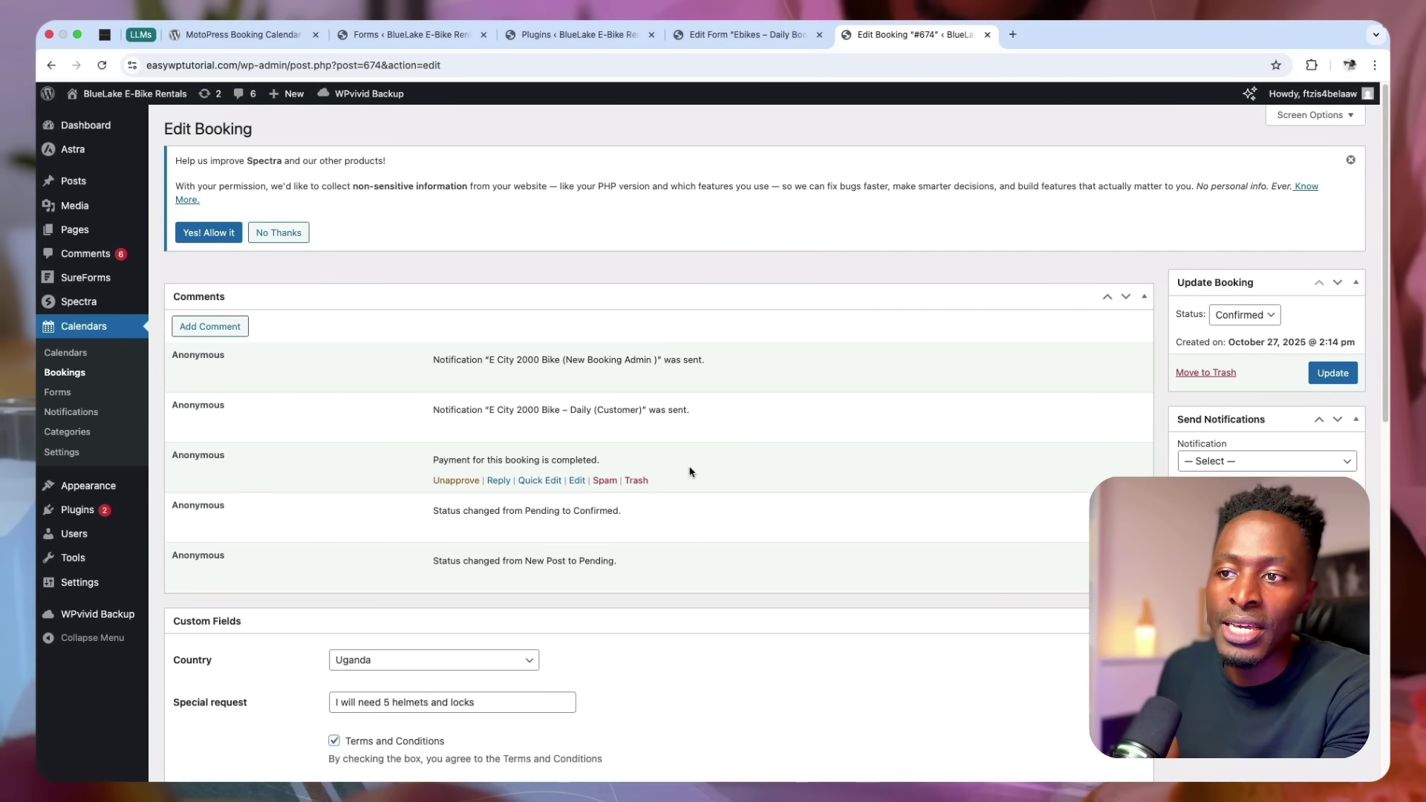
{"action": "scroll", "coordinate": [689, 476], "scroll_direction": "down", "scroll_amount": 4}
{"action": "scroll", "coordinate": [689, 476], "scroll_direction": "down", "scroll_amount": 3}
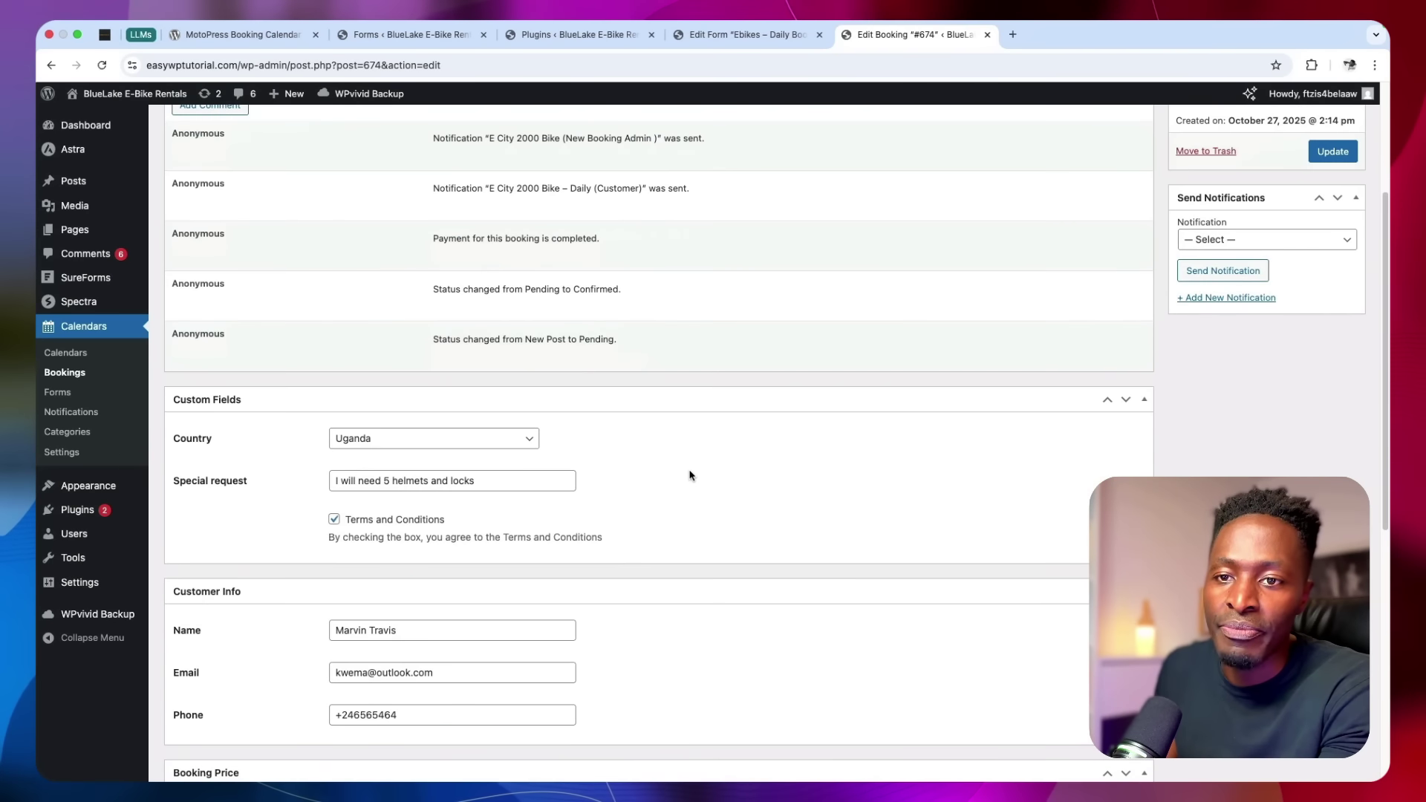
{"action": "scroll", "coordinate": [689, 475], "scroll_direction": "down", "scroll_amount": 9}
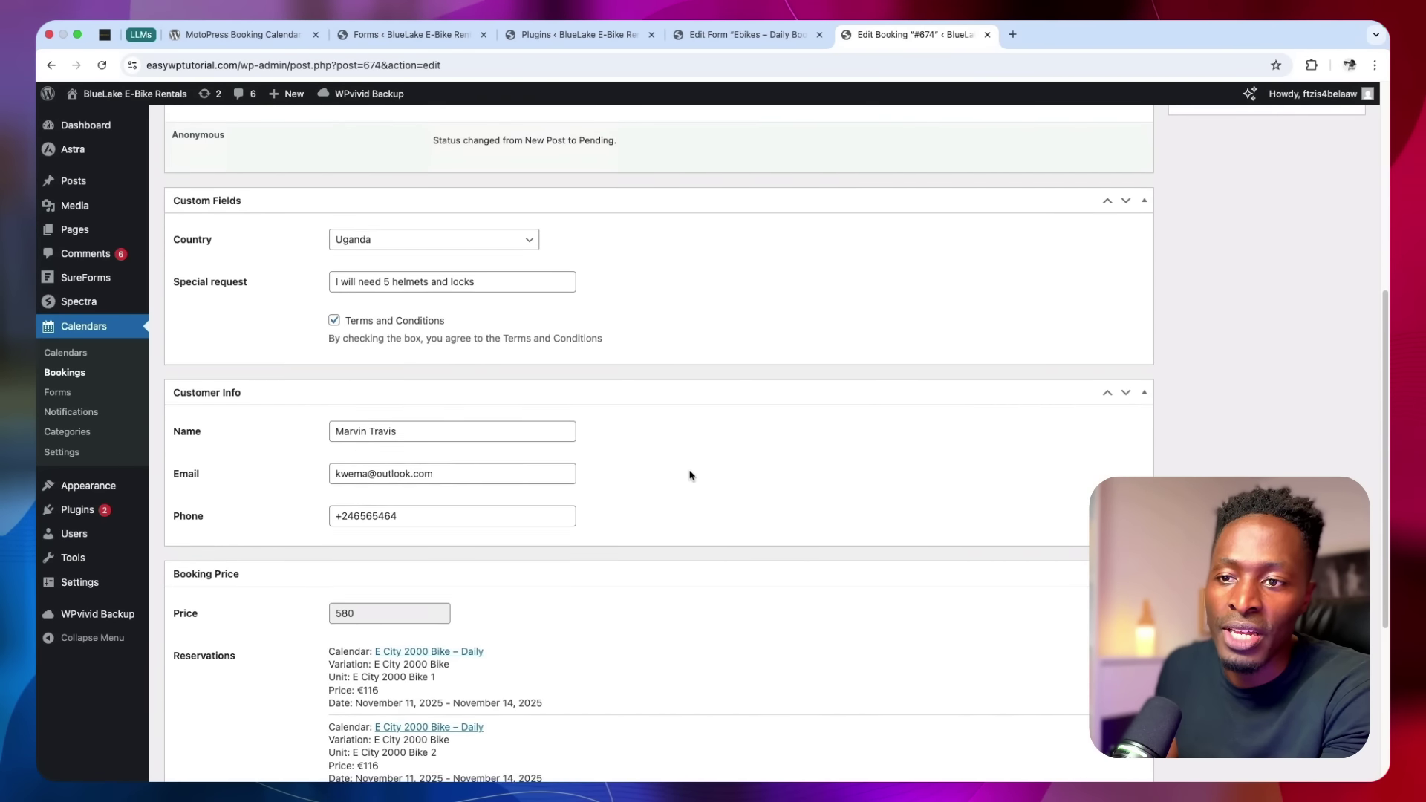
{"action": "scroll", "coordinate": [689, 475], "scroll_direction": "down", "scroll_amount": 6}
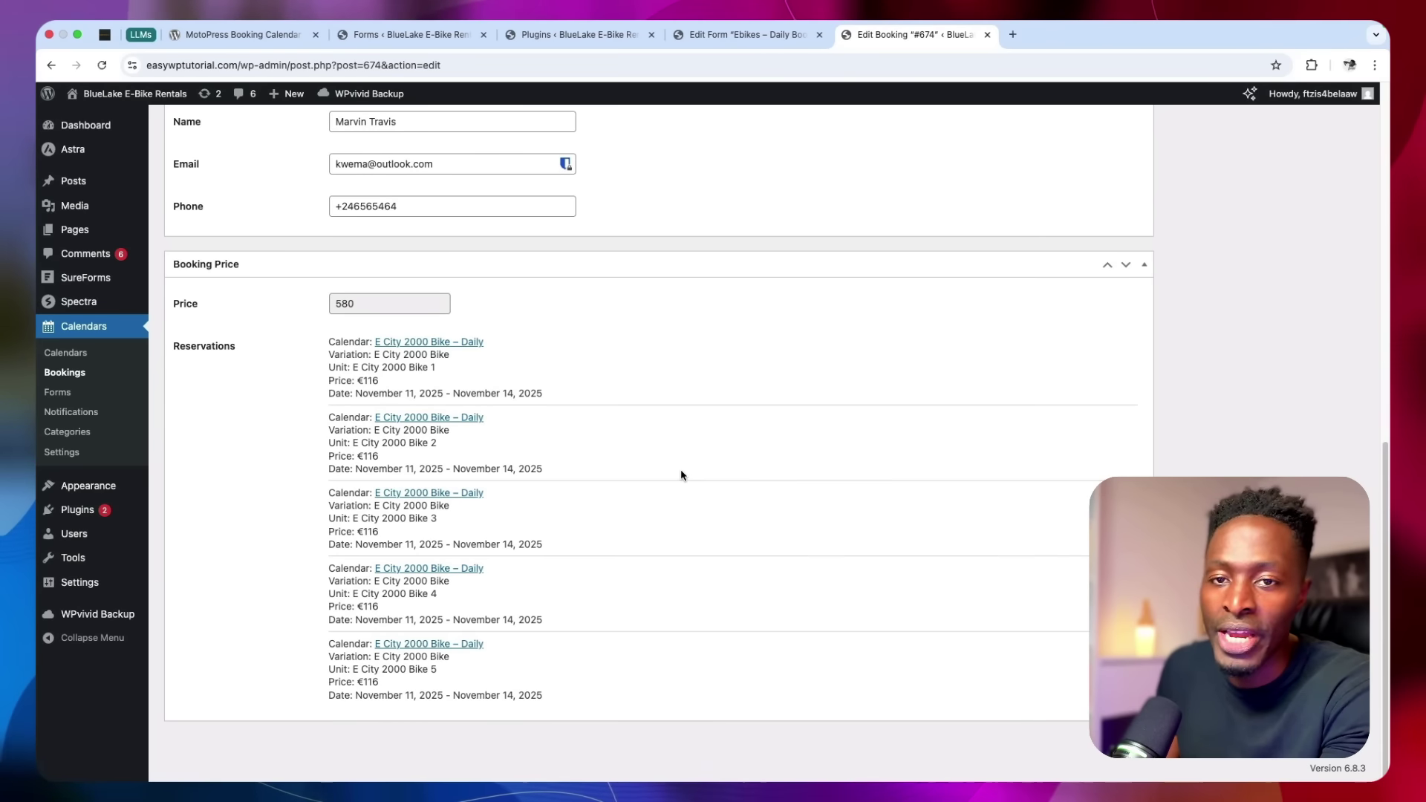
From Calendars > Forms, open the E City 2000 Bike – Daily – Form in the form editor
{"action": "left_click", "coordinate": [62, 395]}
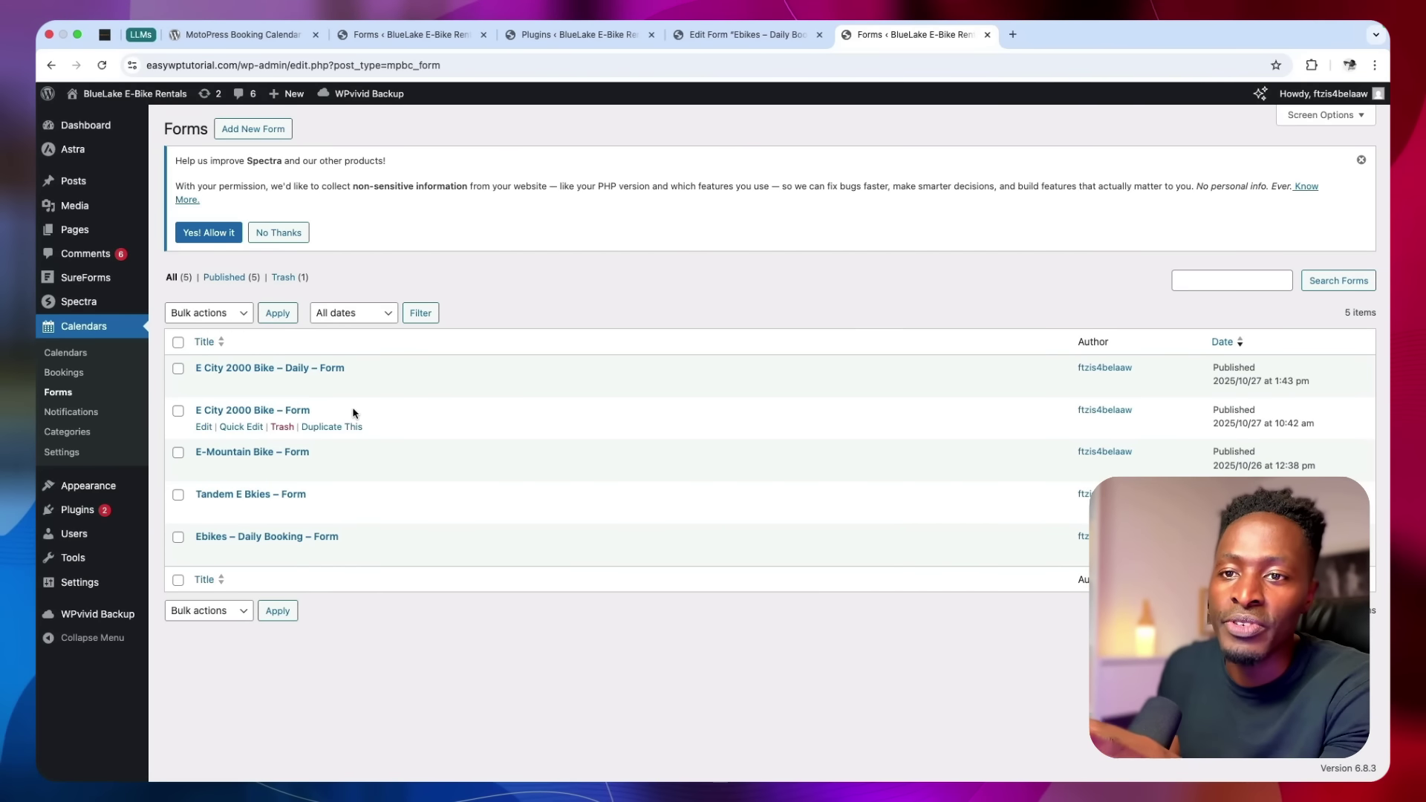
{"action": "left_click", "coordinate": [202, 385]}
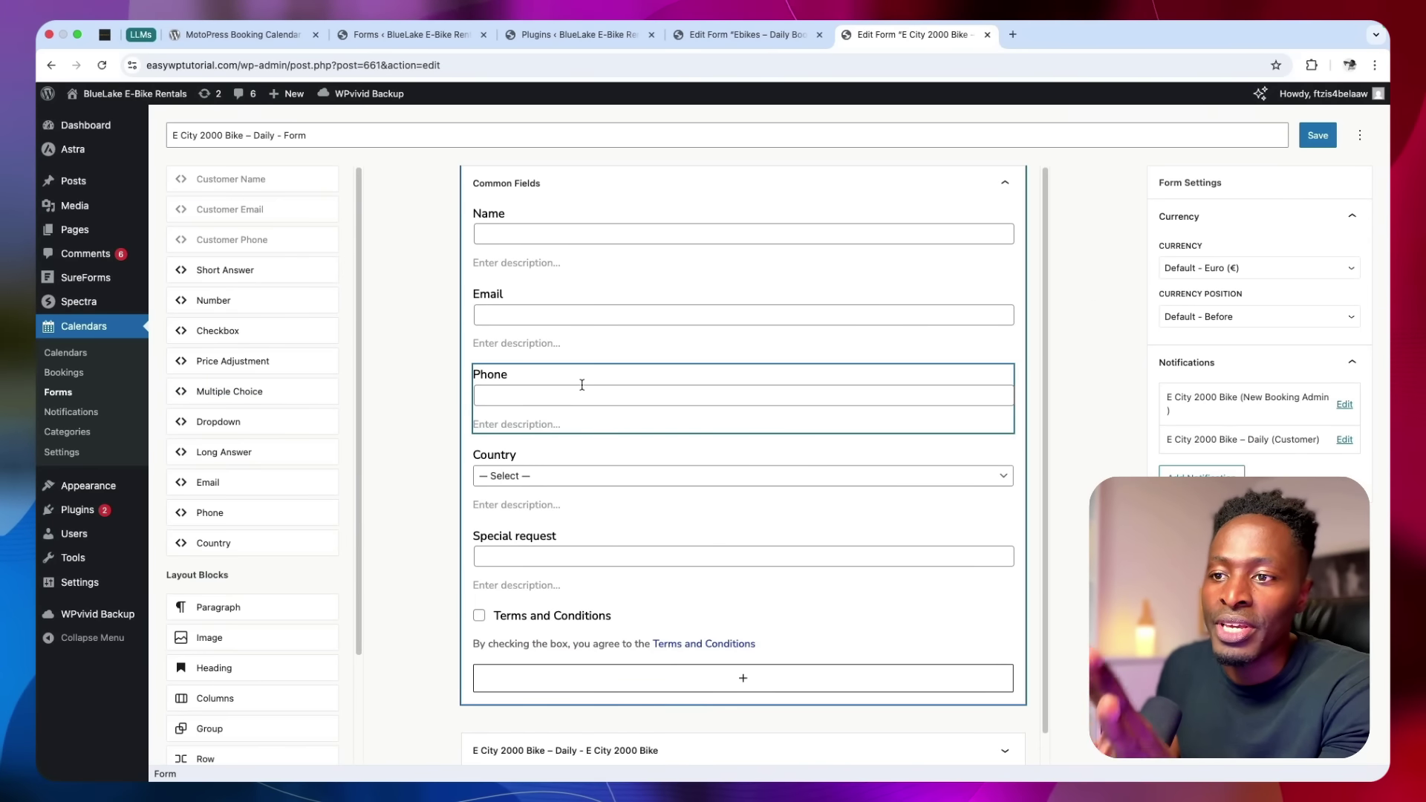
{"action": "scroll", "coordinate": [581, 386], "scroll_direction": "down", "scroll_amount": 1}
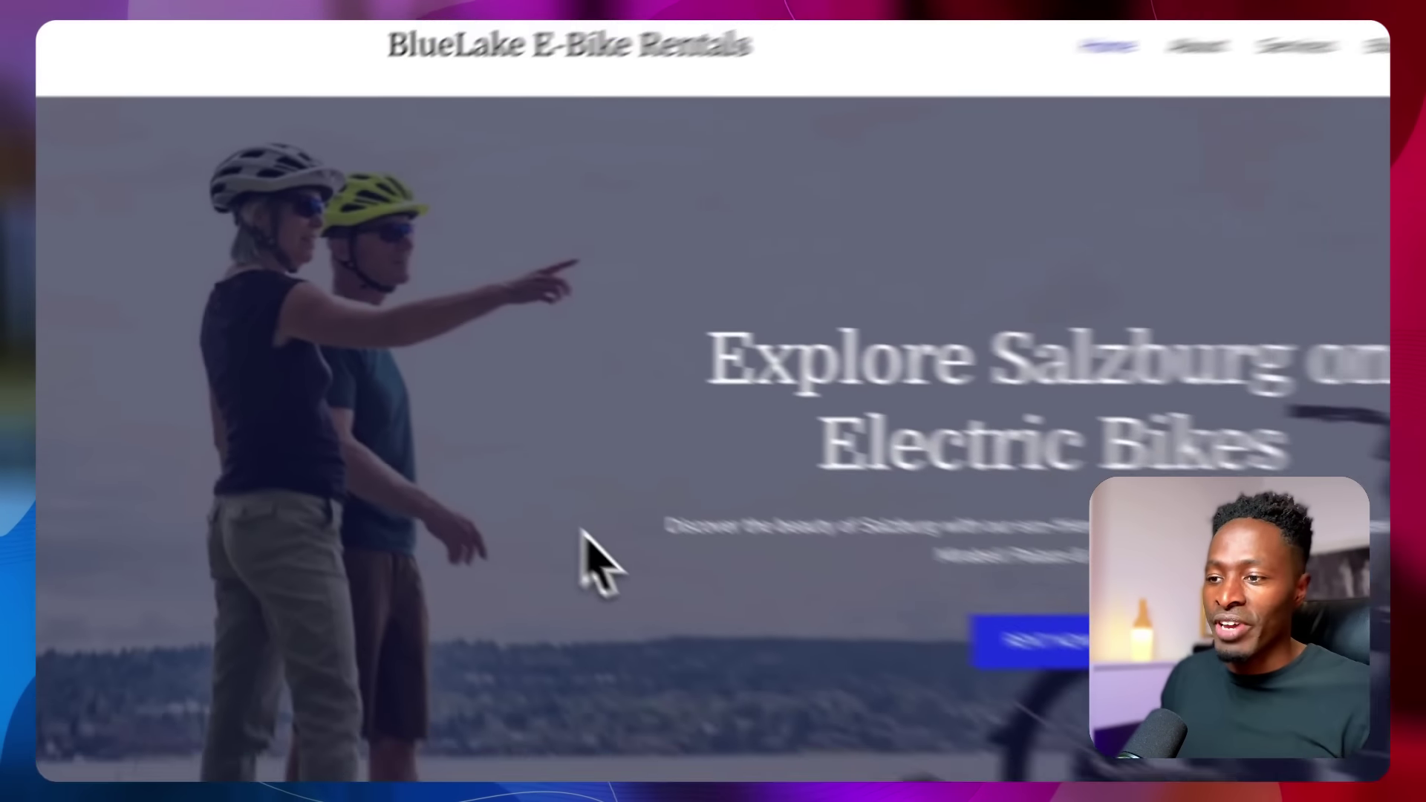
{"action": "scroll", "coordinate": [428, 452], "scroll_direction": "down", "scroll_amount": 1}
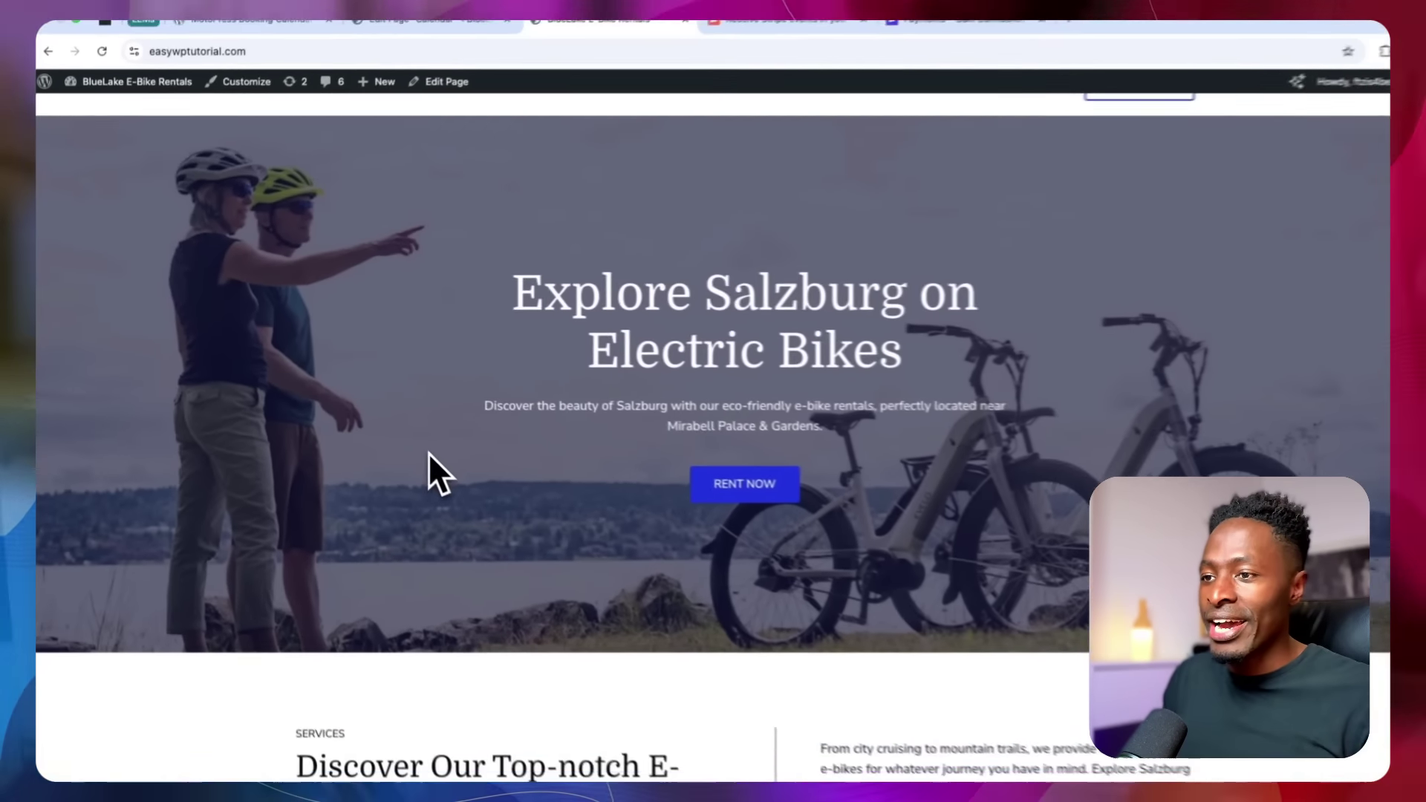
{"action": "scroll", "coordinate": [411, 443], "scroll_direction": "down", "scroll_amount": 3}
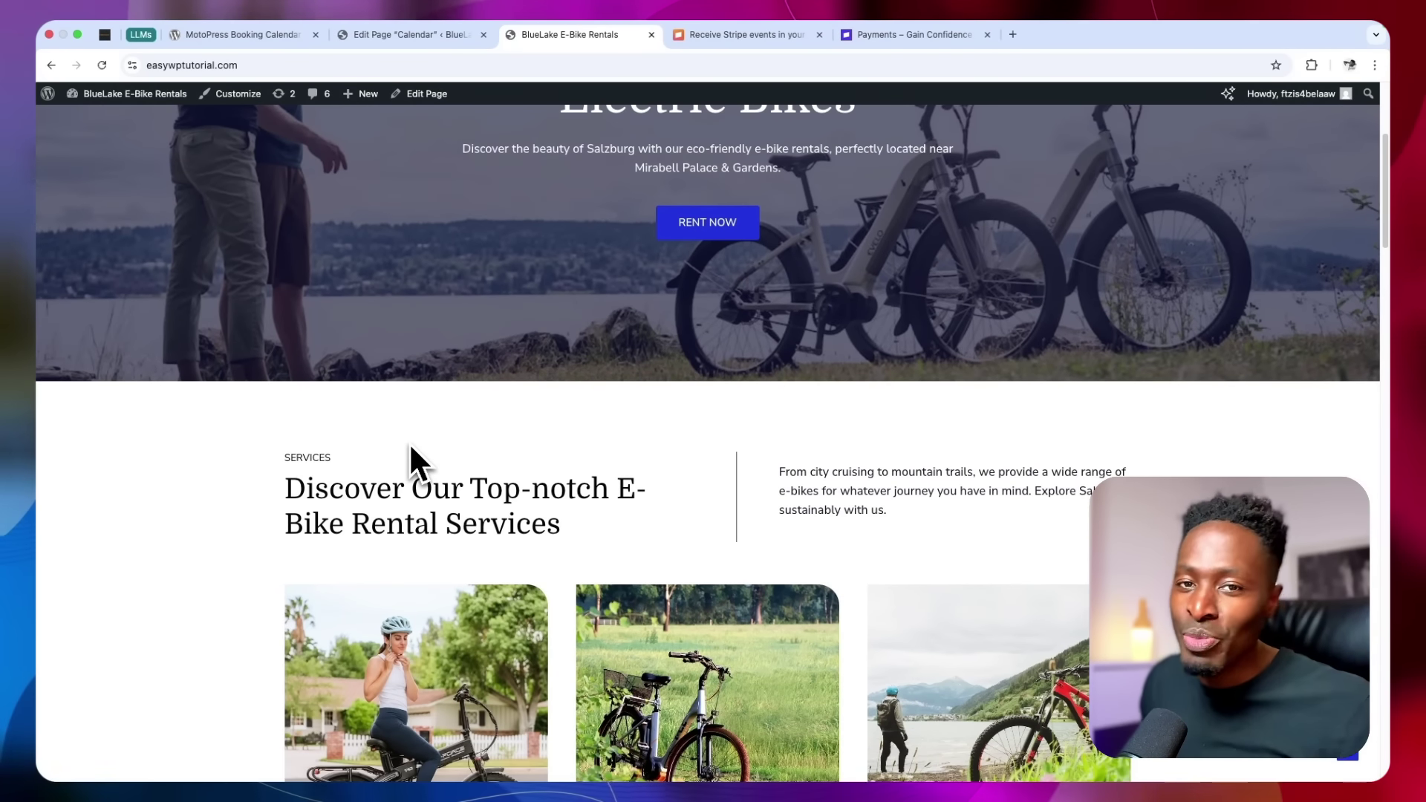
{"action": "scroll", "coordinate": [410, 446], "scroll_direction": "down", "scroll_amount": 2}
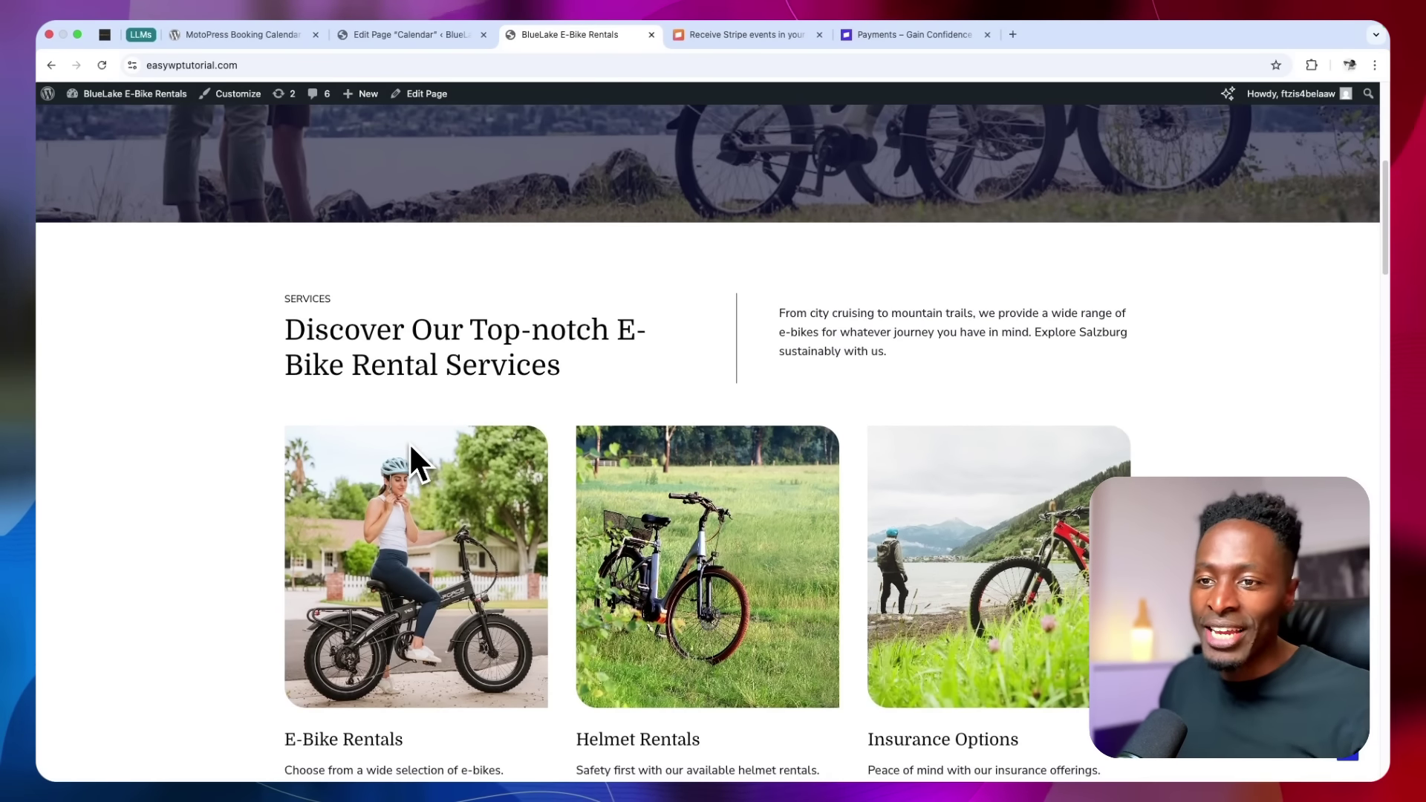
{"action": "scroll", "coordinate": [411, 446], "scroll_direction": "down", "scroll_amount": 5}
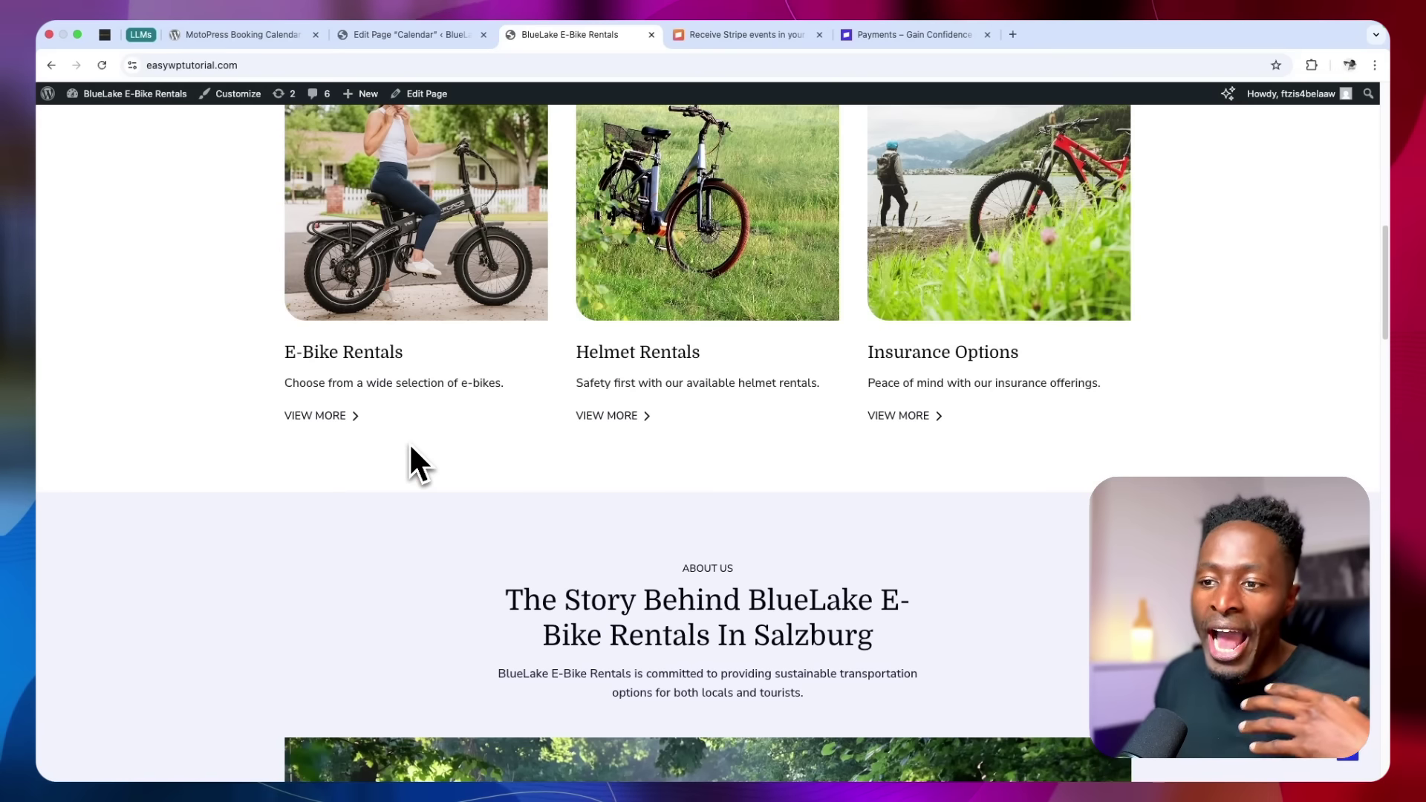
{"action": "scroll", "coordinate": [411, 447], "scroll_direction": "down", "scroll_amount": 1}
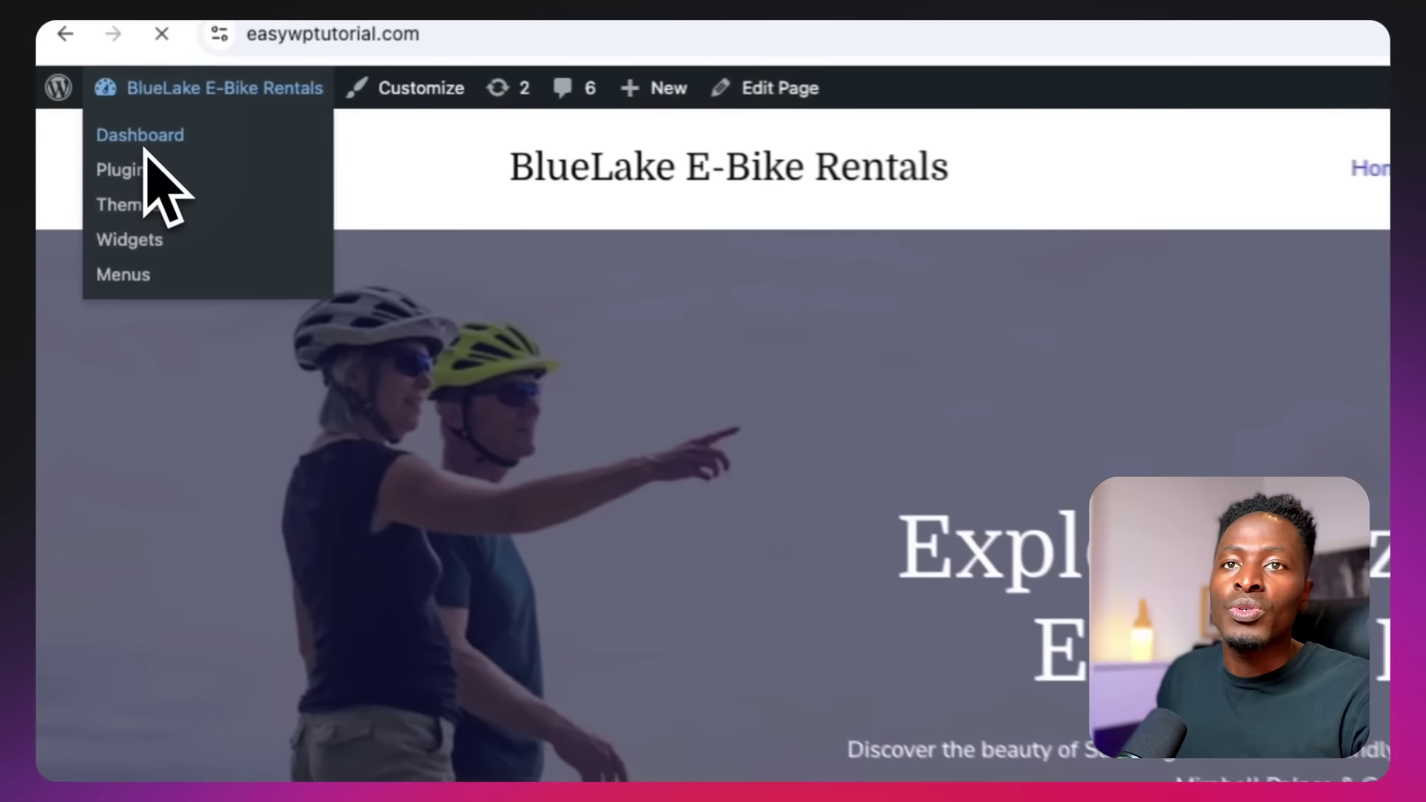
Search Add Plugins for 'motopress booking calendar'
{"action": "left_click", "coordinate": [95, 119]}
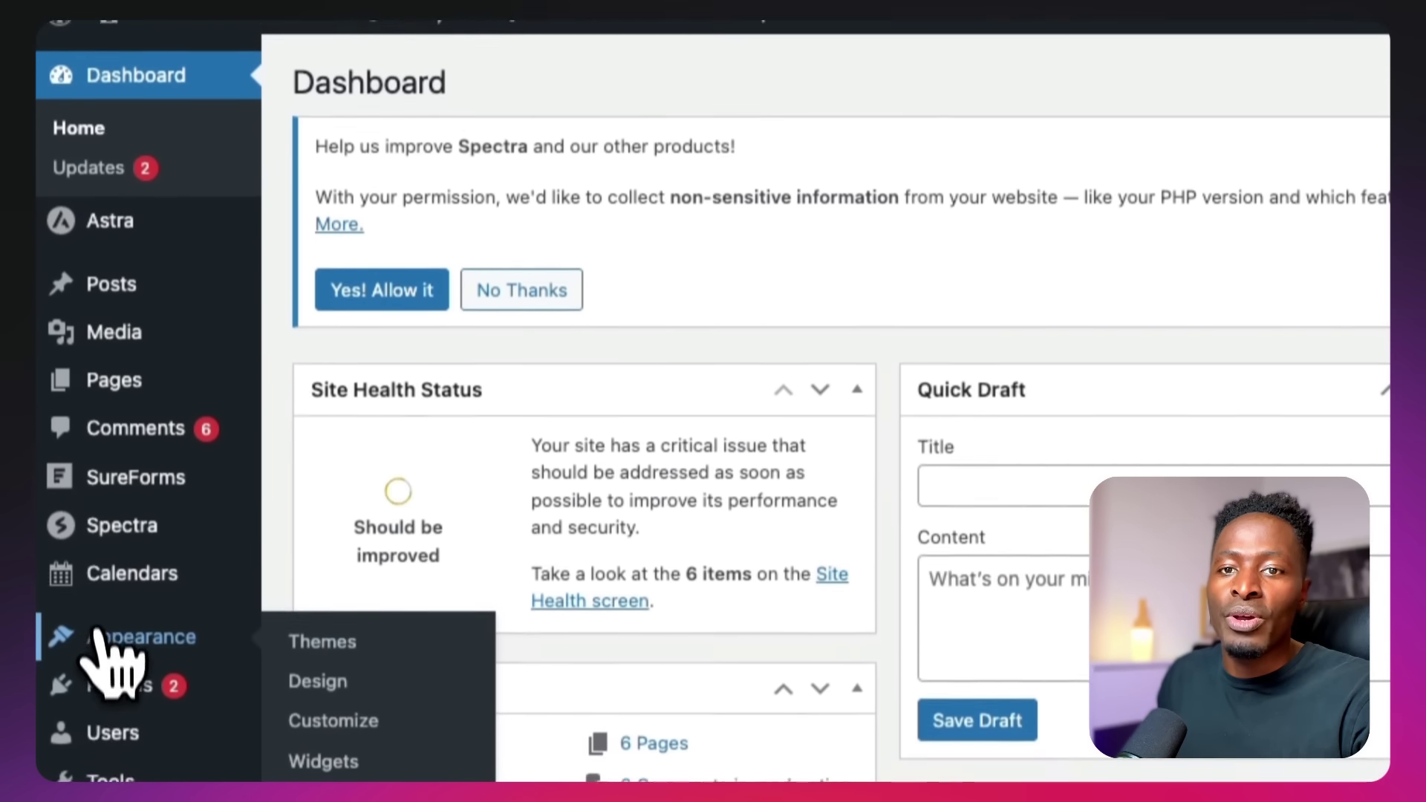
{"action": "left_click", "coordinate": [56, 758]}
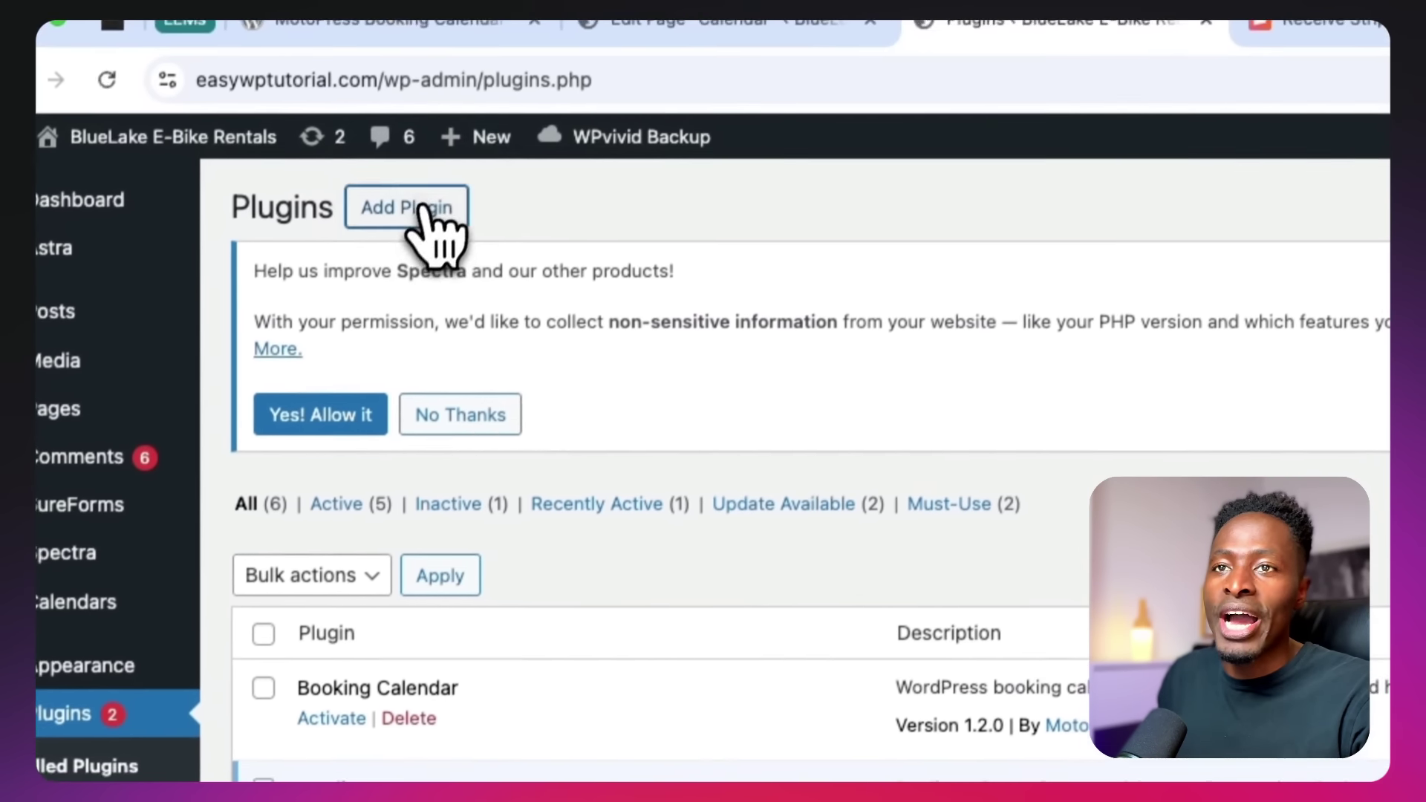
{"action": "left_click", "coordinate": [455, 93]}
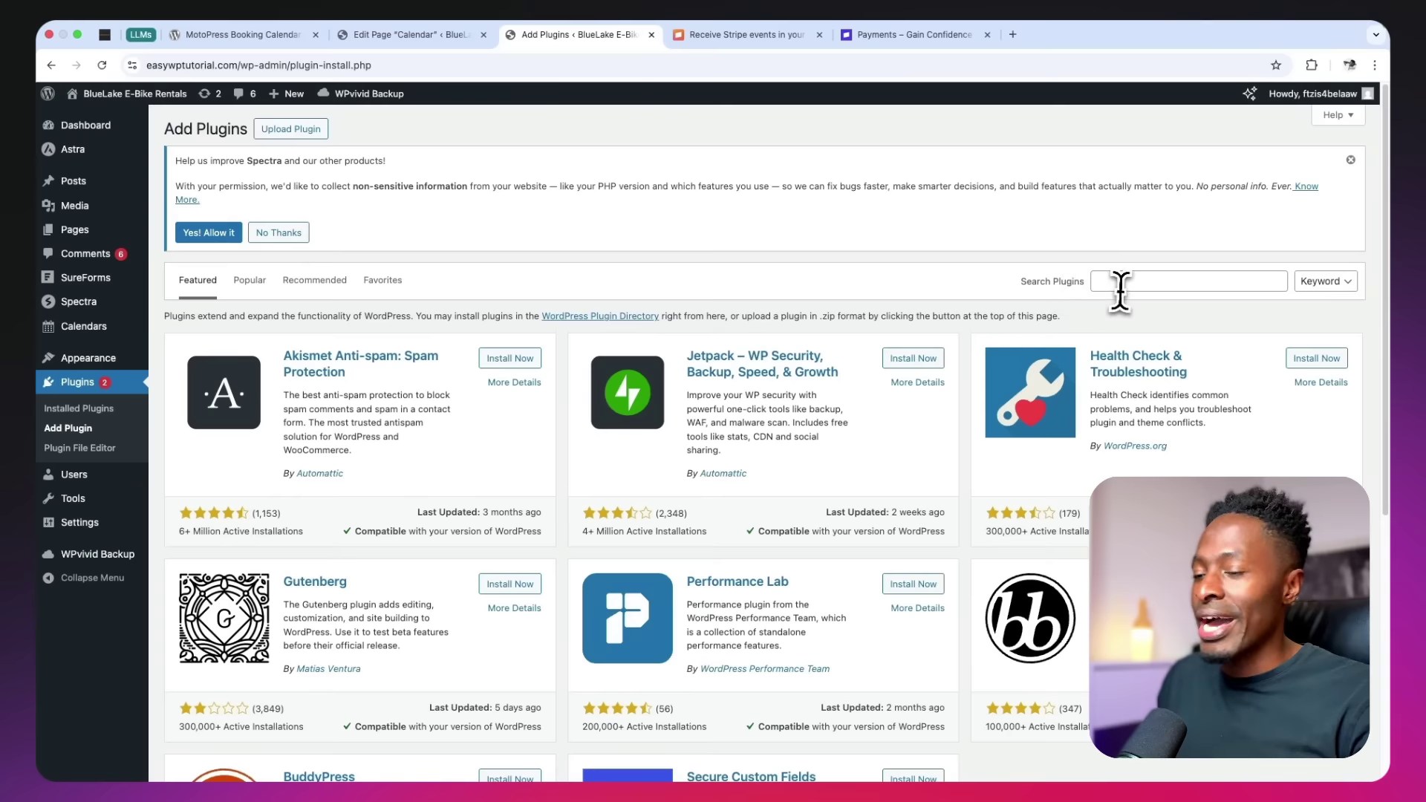
{"action": "left_click", "coordinate": [1120, 284]}
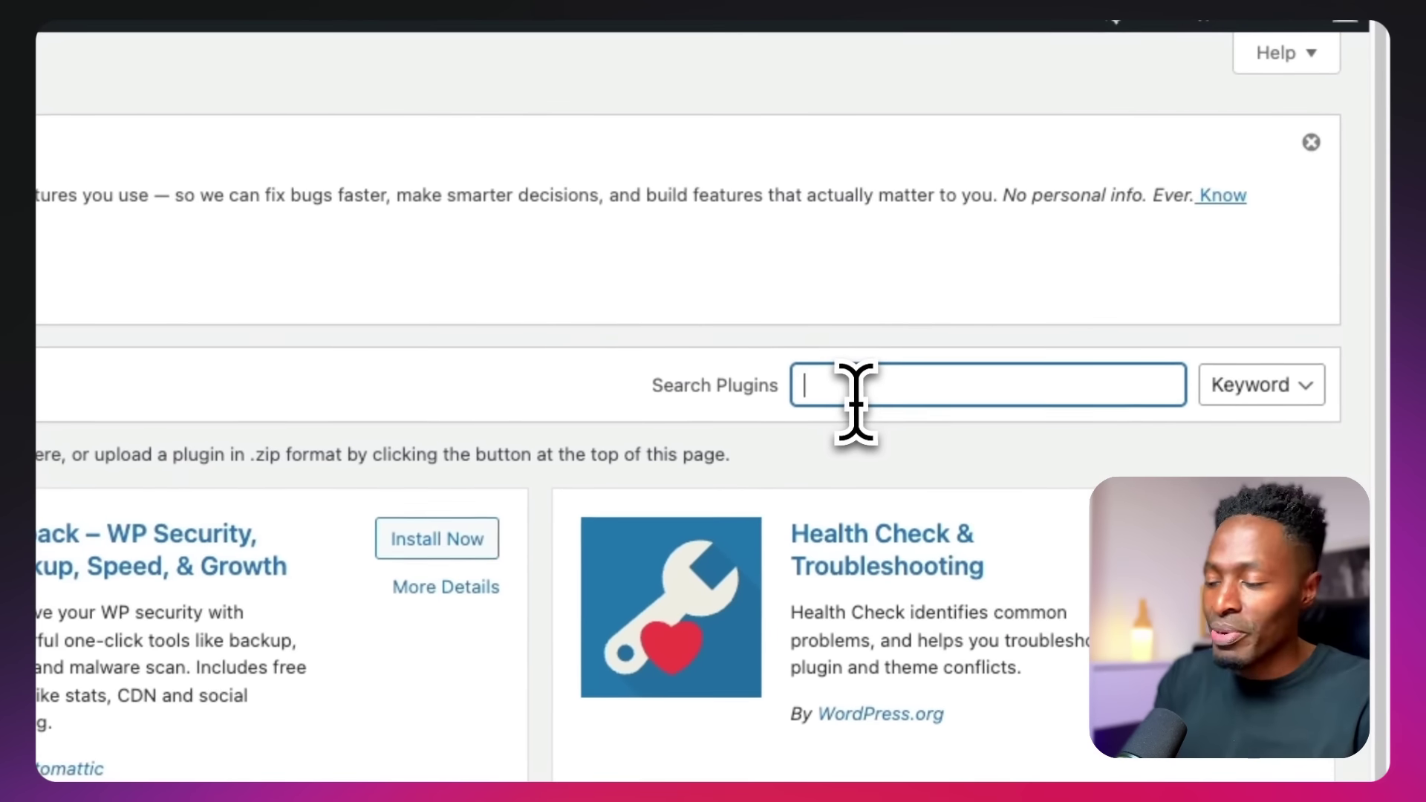
{"action": "type", "text": "motopress bo"}
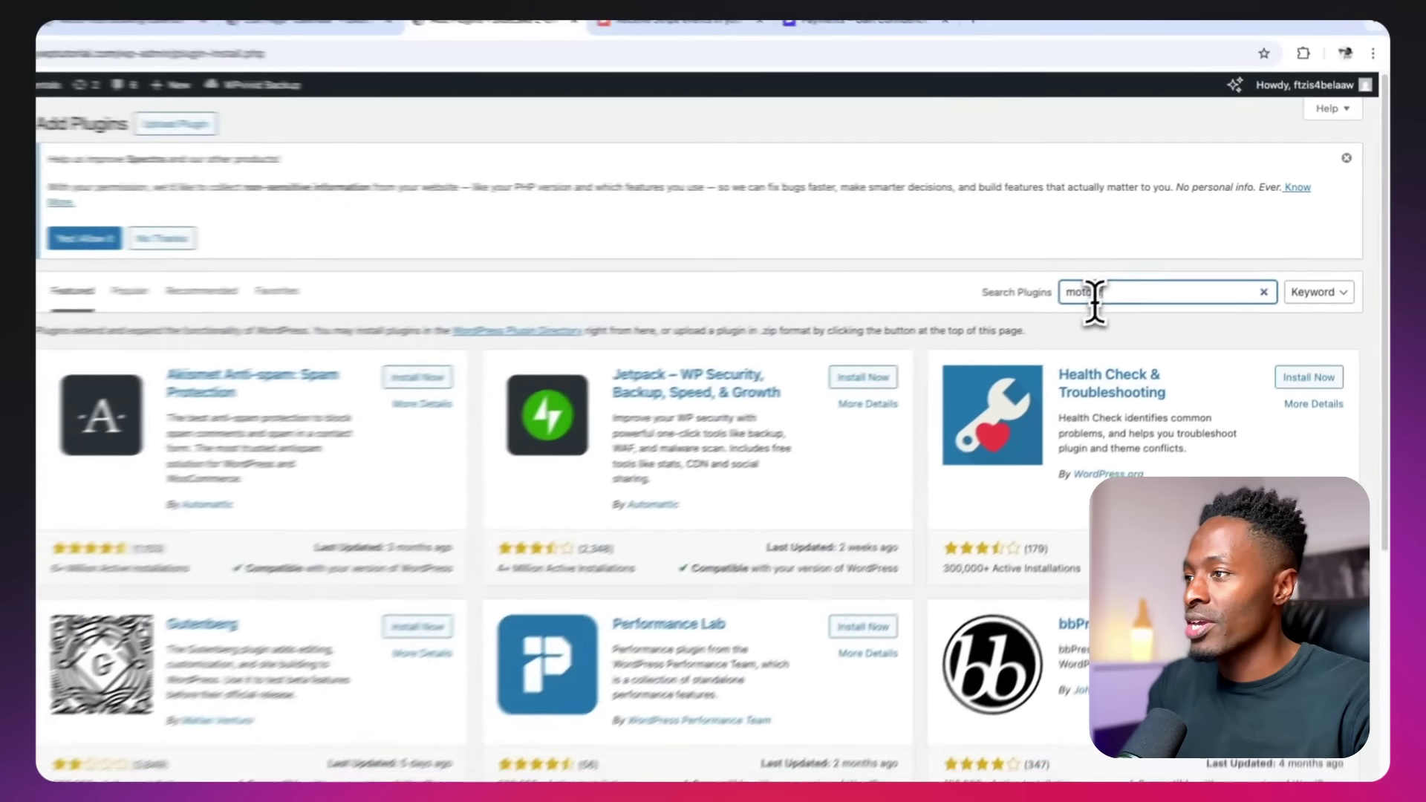
{"action": "type", "text": "okin"}
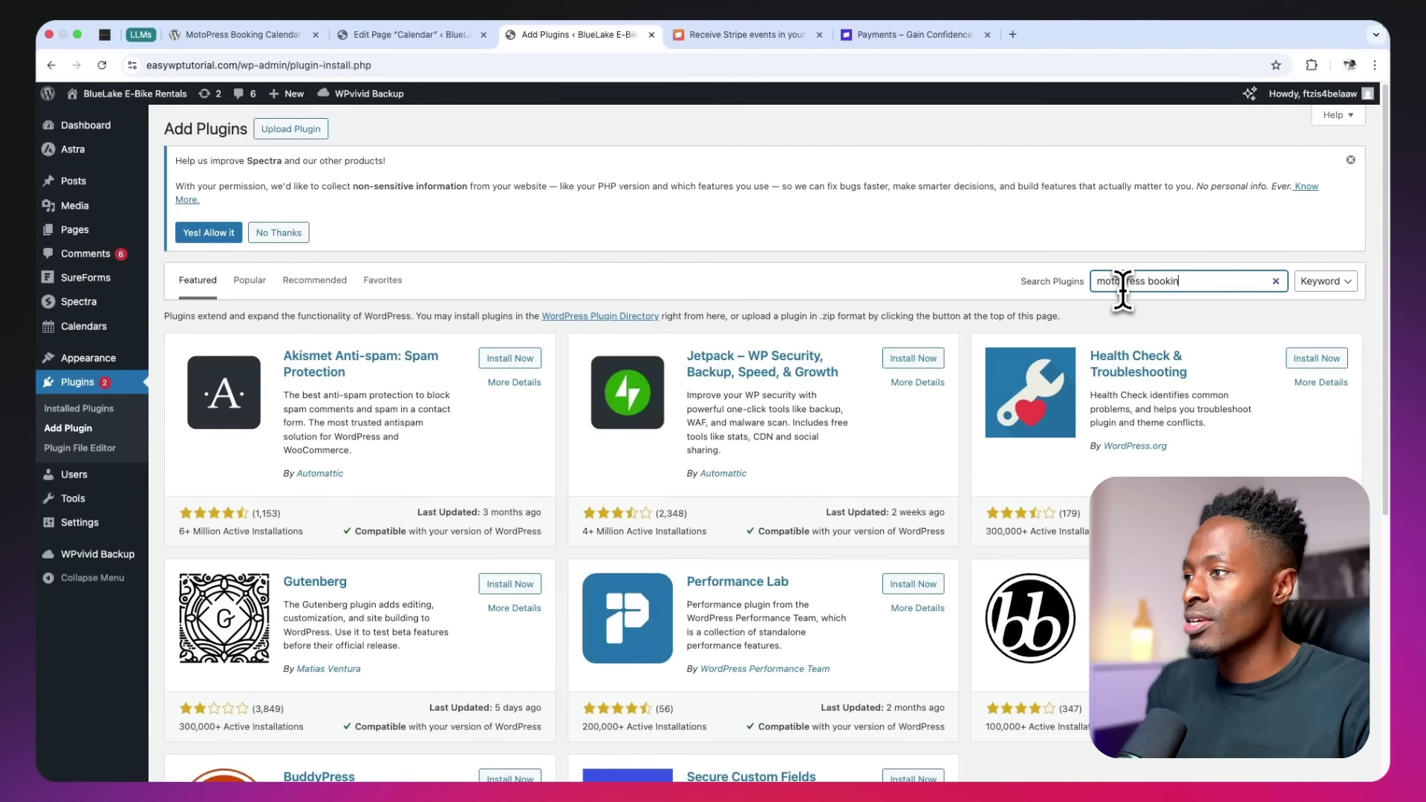
{"action": "type", "text": "g calen"}
{"action": "type", "text": "dar"}
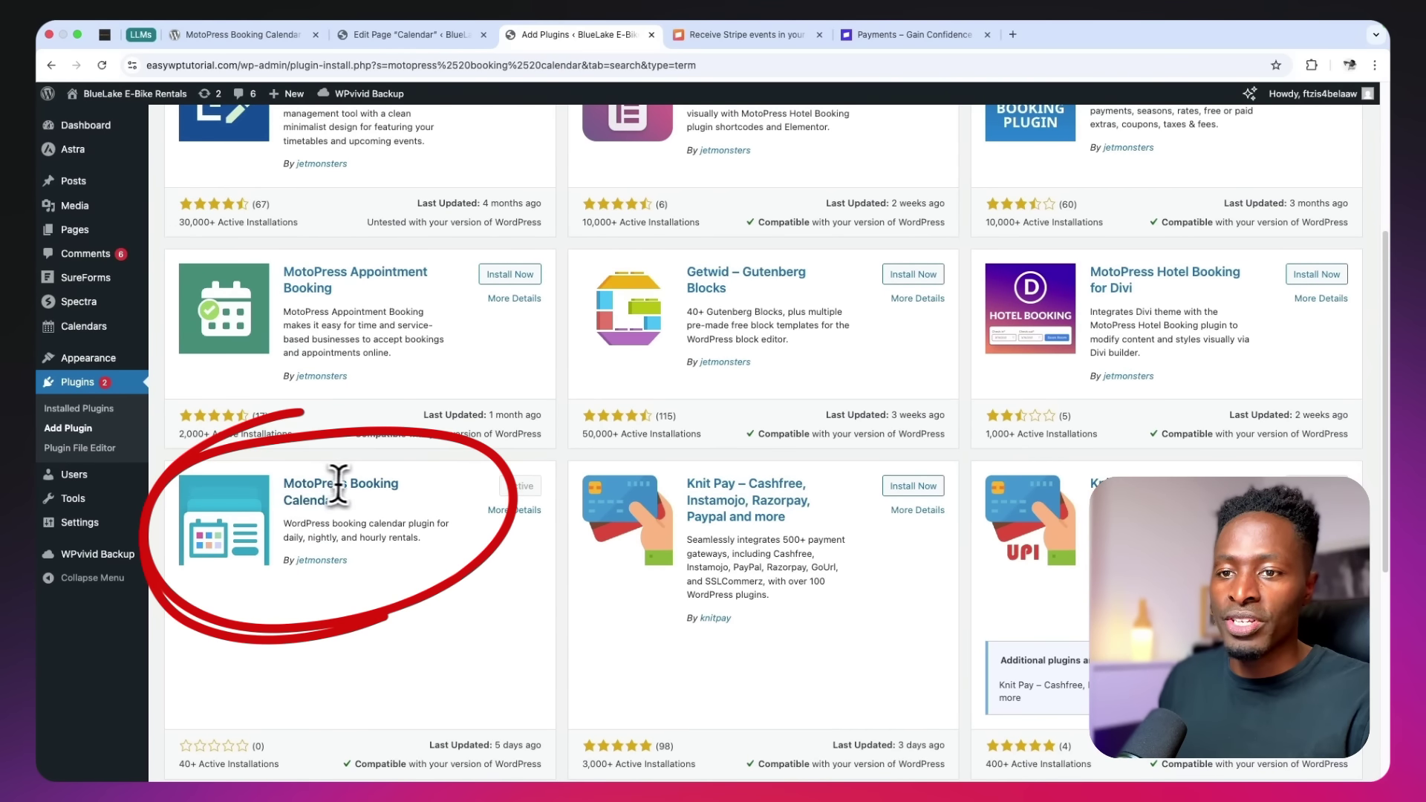
{"action": "scroll", "coordinate": [324, 502], "scroll_direction": "up", "scroll_amount": 5}
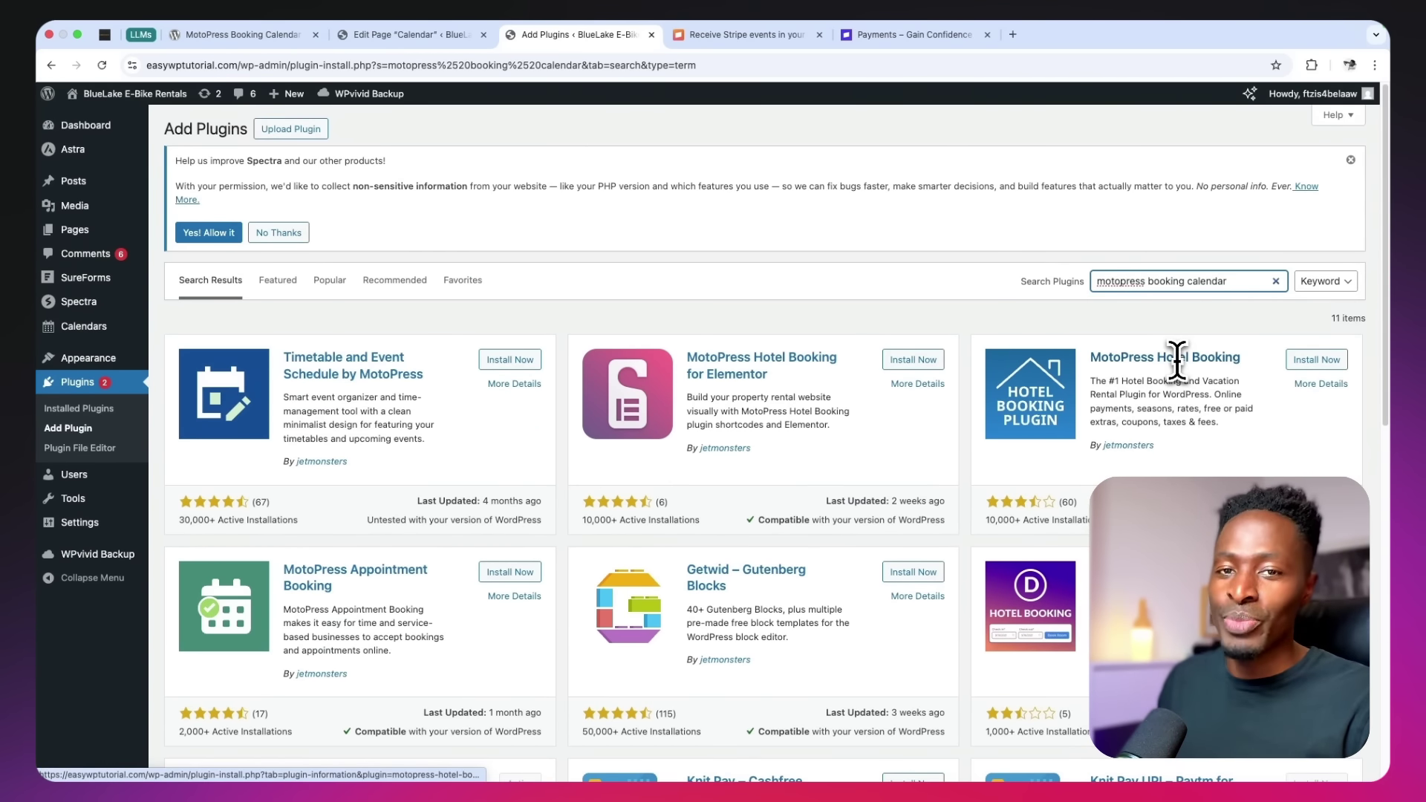
{"action": "scroll", "coordinate": [1177, 361], "scroll_direction": "down", "scroll_amount": 7}
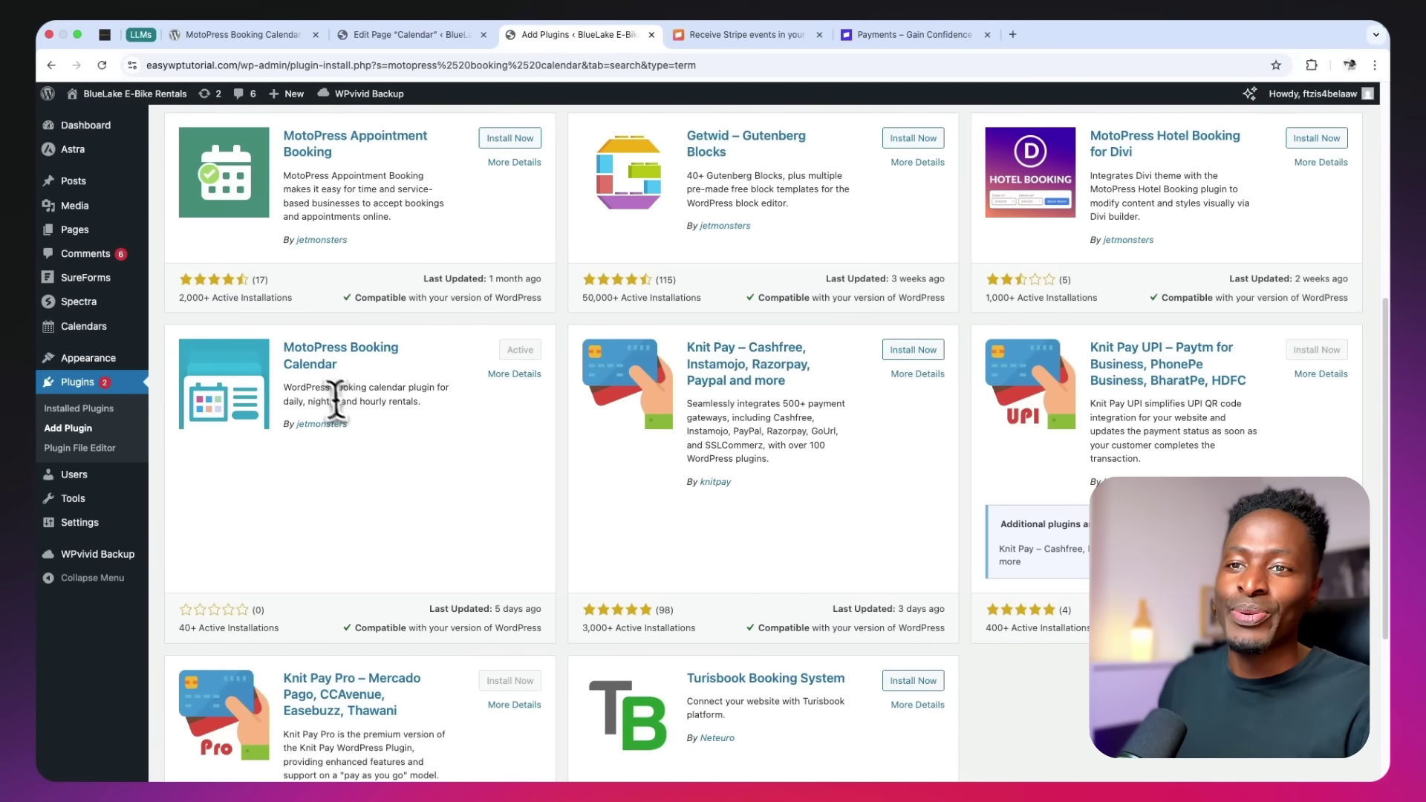
View the MotoPress Booking Calendar plugin details, then switch to its WordPress.org page
{"action": "left_click", "coordinate": [356, 353]}
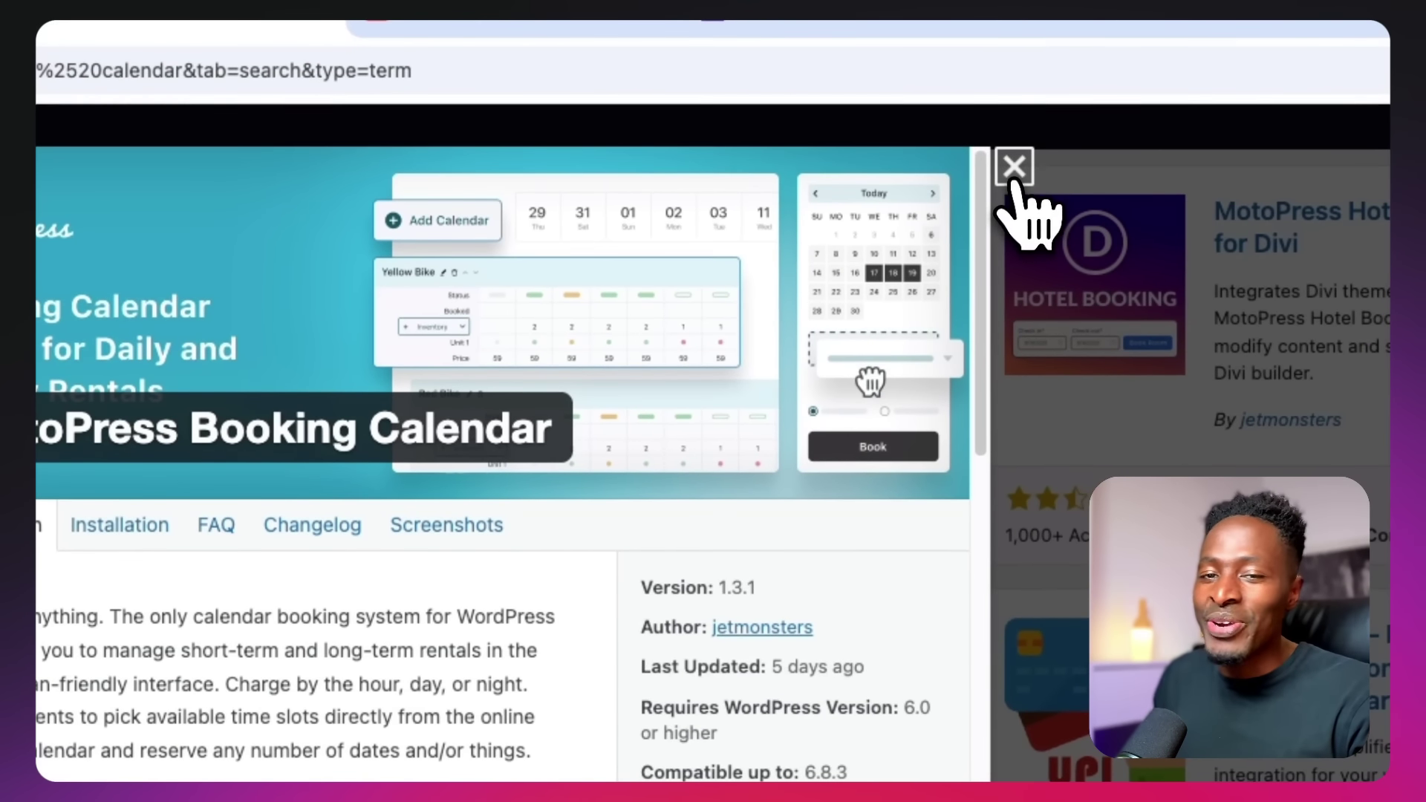
{"action": "left_click", "coordinate": [1014, 169]}
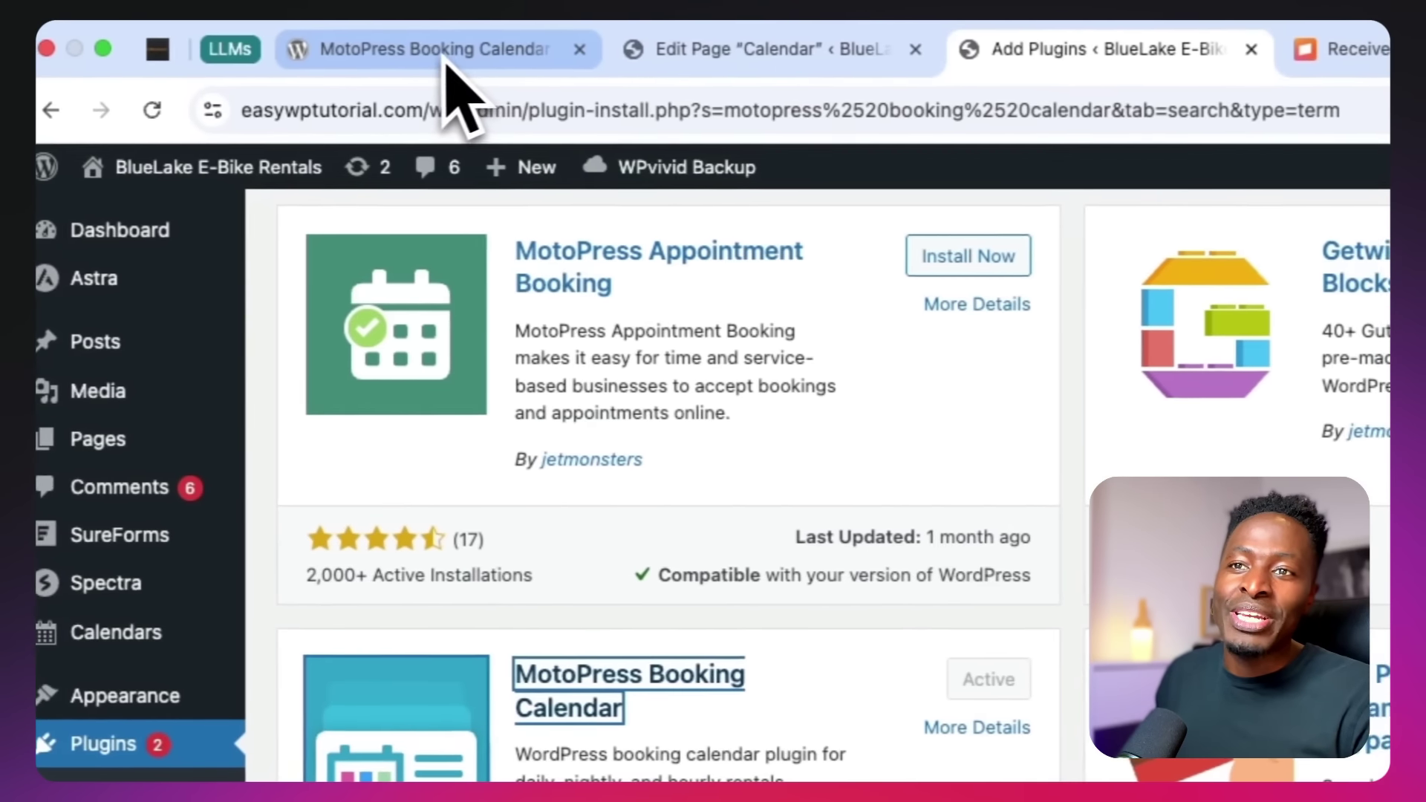
{"action": "left_click", "coordinate": [445, 59]}
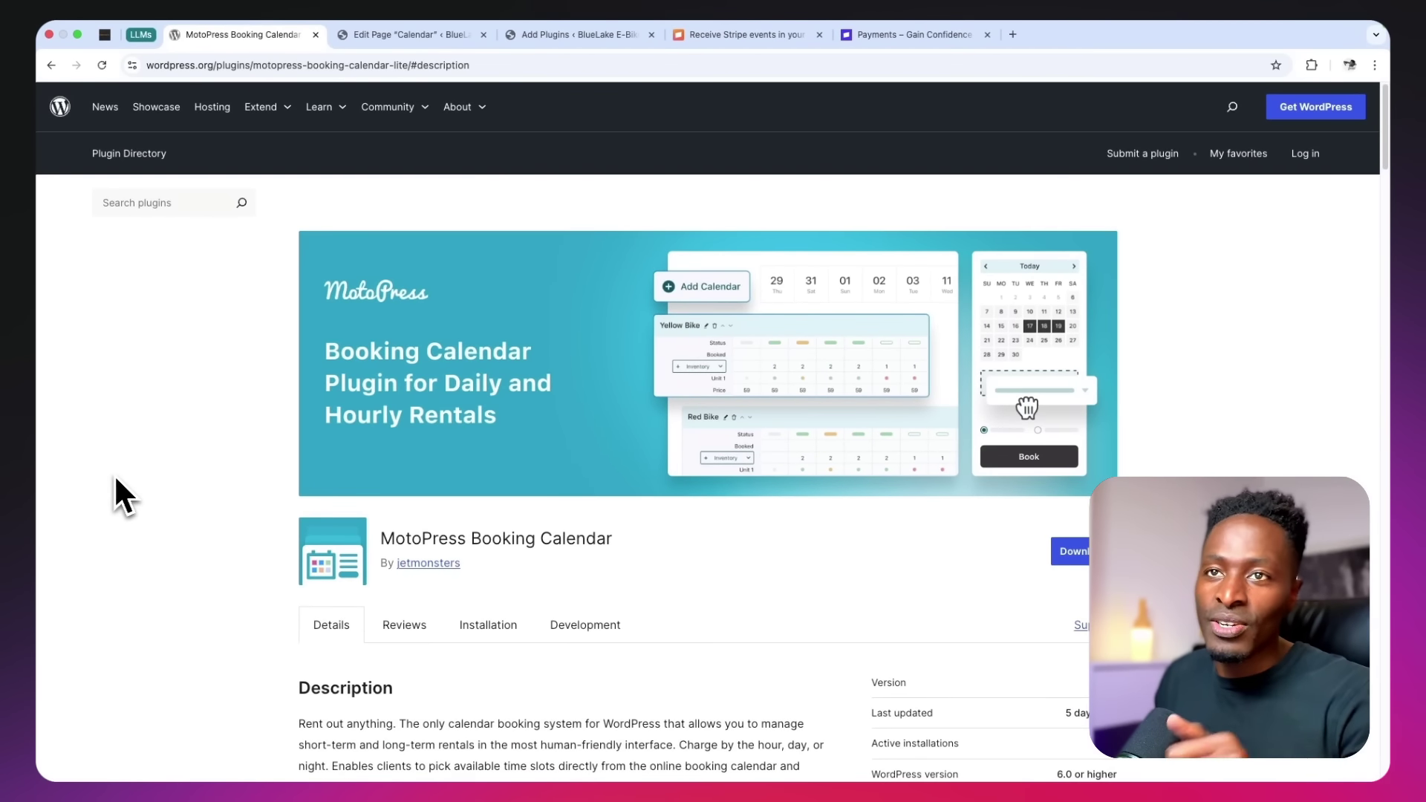
Read the MotoPress Booking Calendar description, then go back to the 'motopress booking calendar' Add Plugins results
{"action": "scroll", "coordinate": [113, 474], "scroll_direction": "down", "scroll_amount": 3}
{"action": "scroll", "coordinate": [114, 473], "scroll_direction": "down", "scroll_amount": 5}
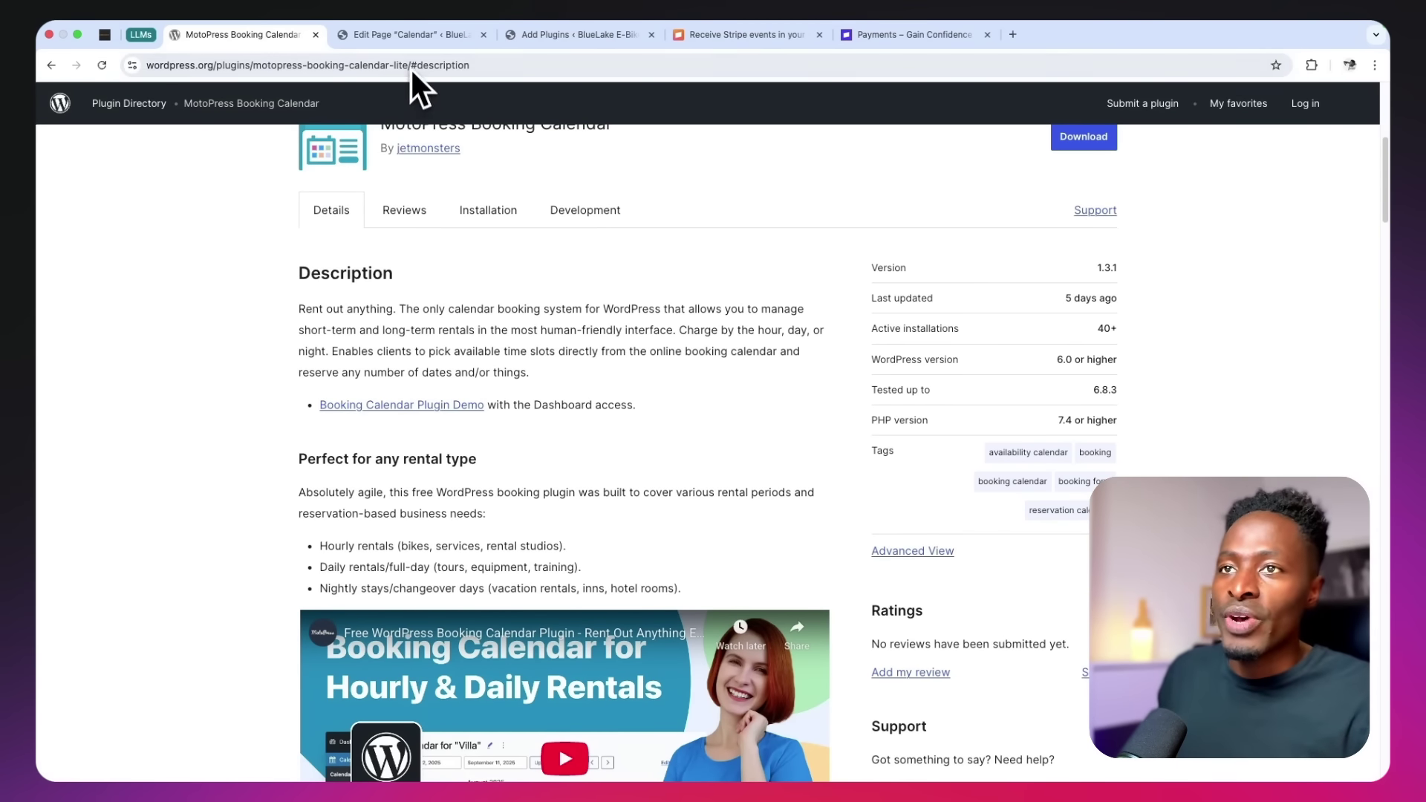
{"action": "left_click", "coordinate": [413, 37]}
{"action": "left_click_drag", "start_coordinate": [1043, 59], "coordinate": [921, 69]}
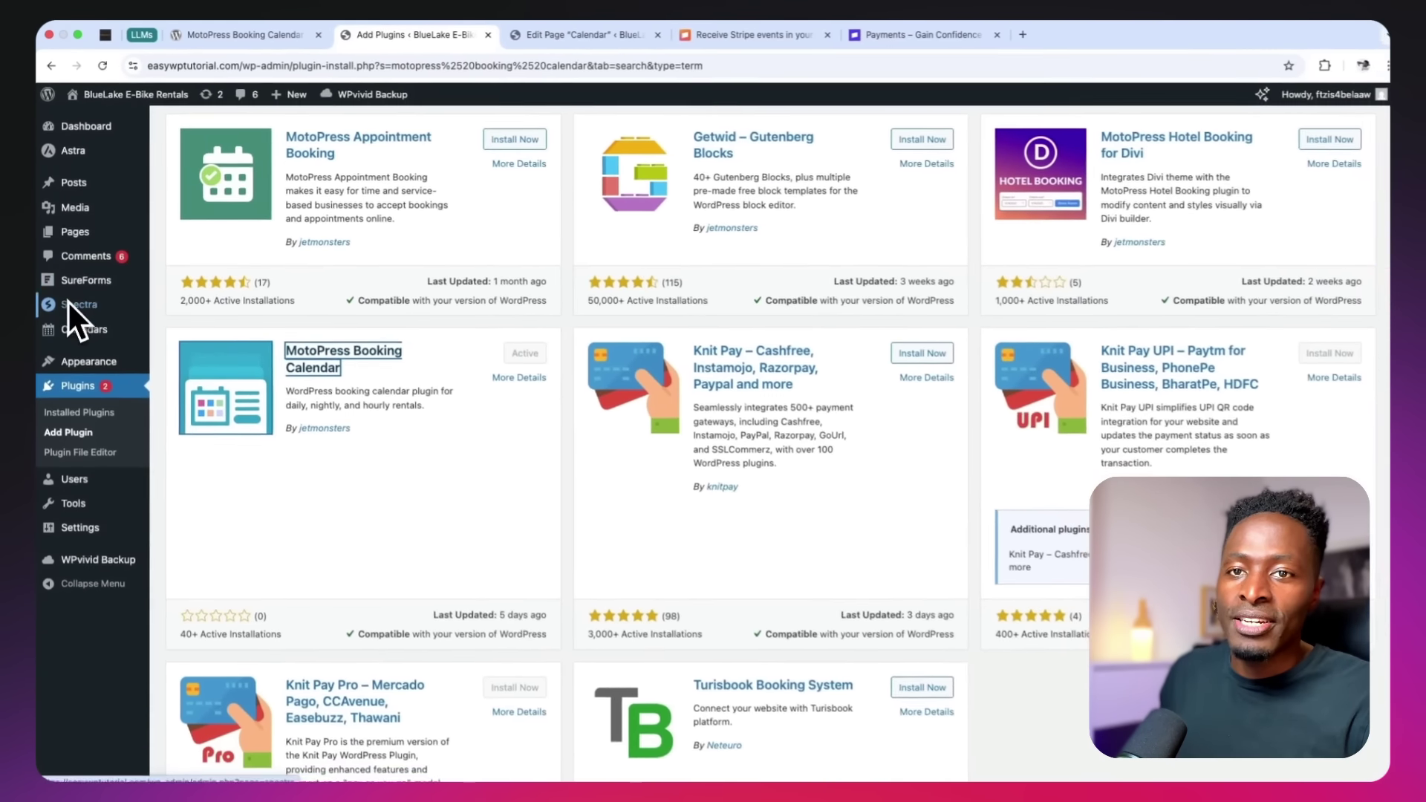
Open Calendars > Calendars from the admin sidebar
{"action": "mouse_move", "coordinate": [83, 589]}
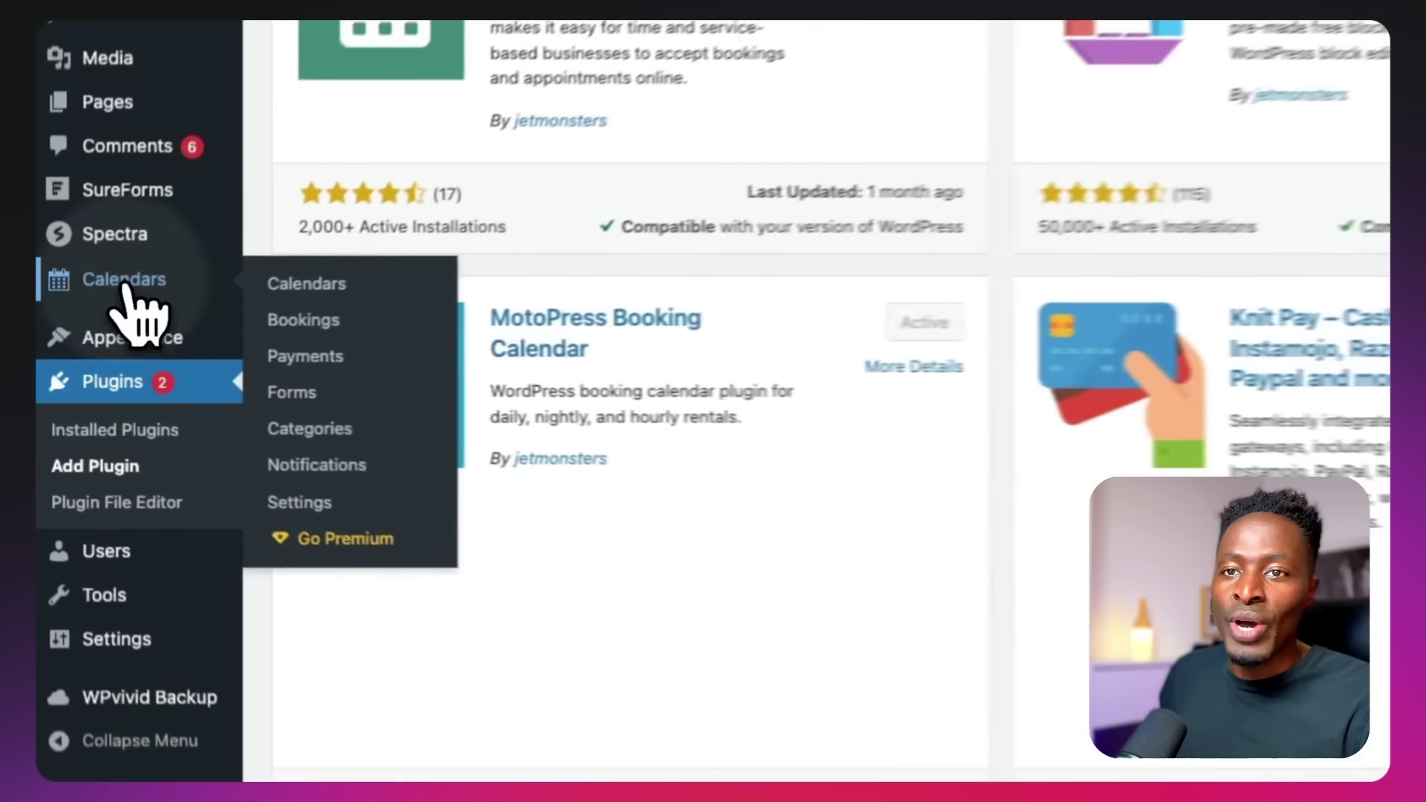
{"action": "left_click", "coordinate": [85, 331]}
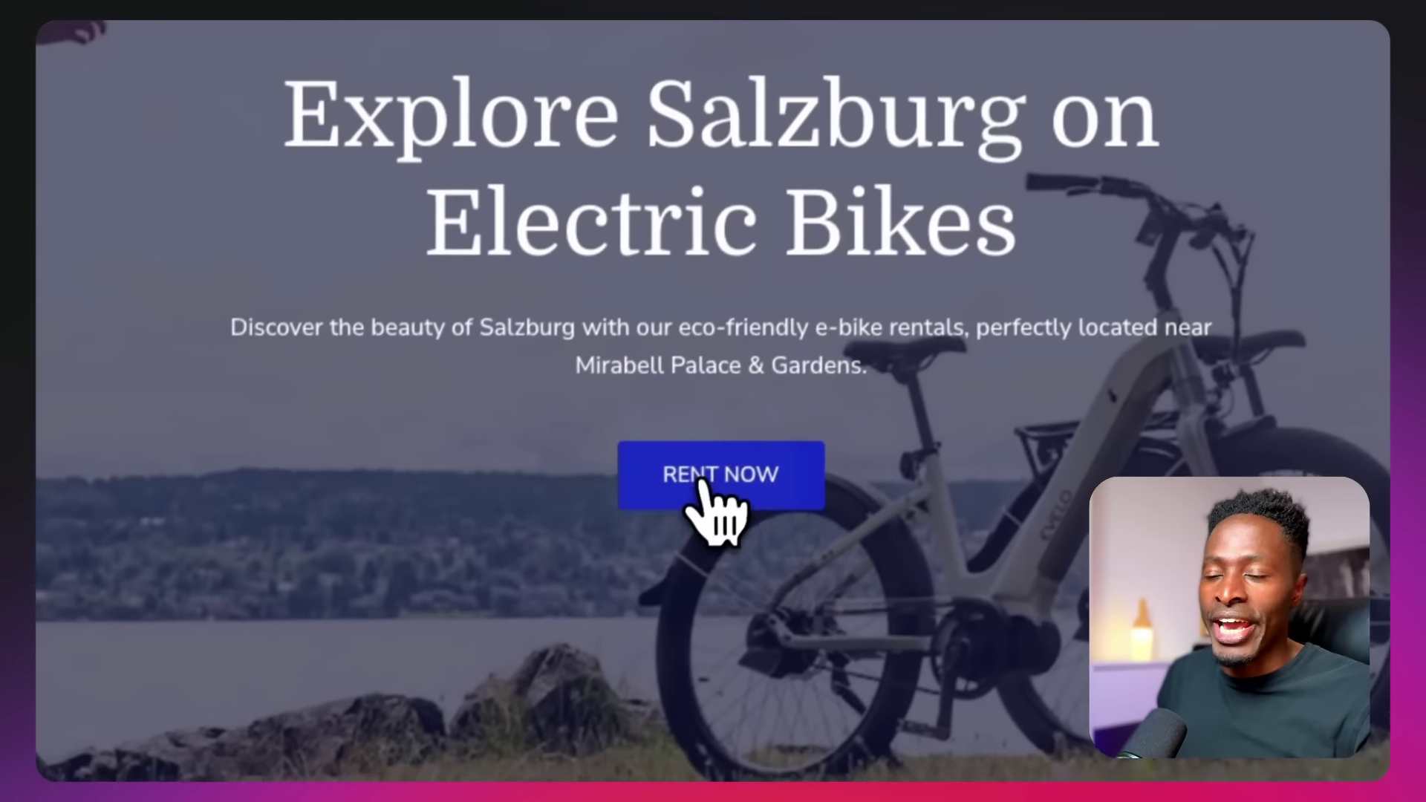
Open the Calendar page and scroll through each bike's calendar, noting E City 2000 Bike's 'Calendar not found.'
{"action": "left_click", "coordinate": [713, 477]}
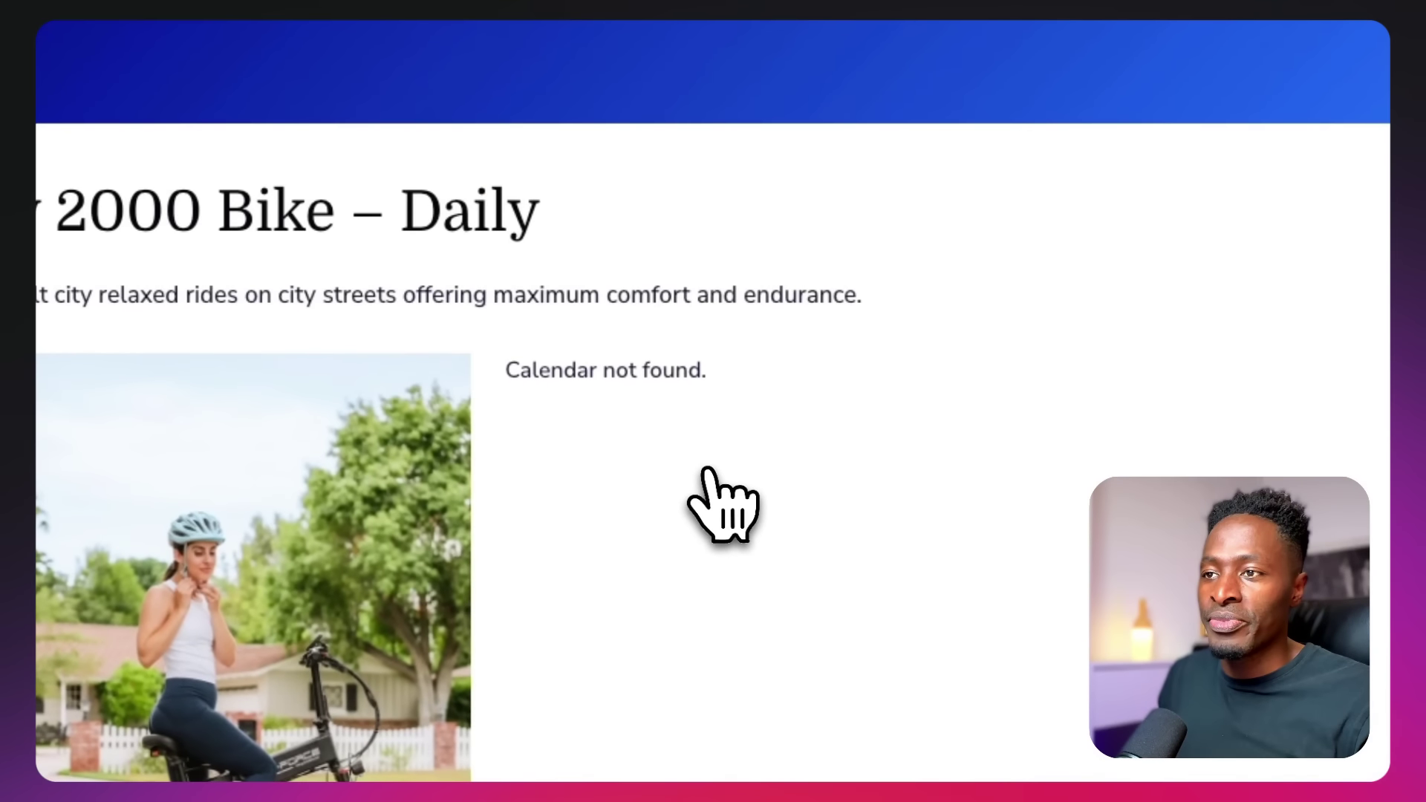
{"action": "scroll", "coordinate": [708, 472], "scroll_direction": "down", "scroll_amount": 5}
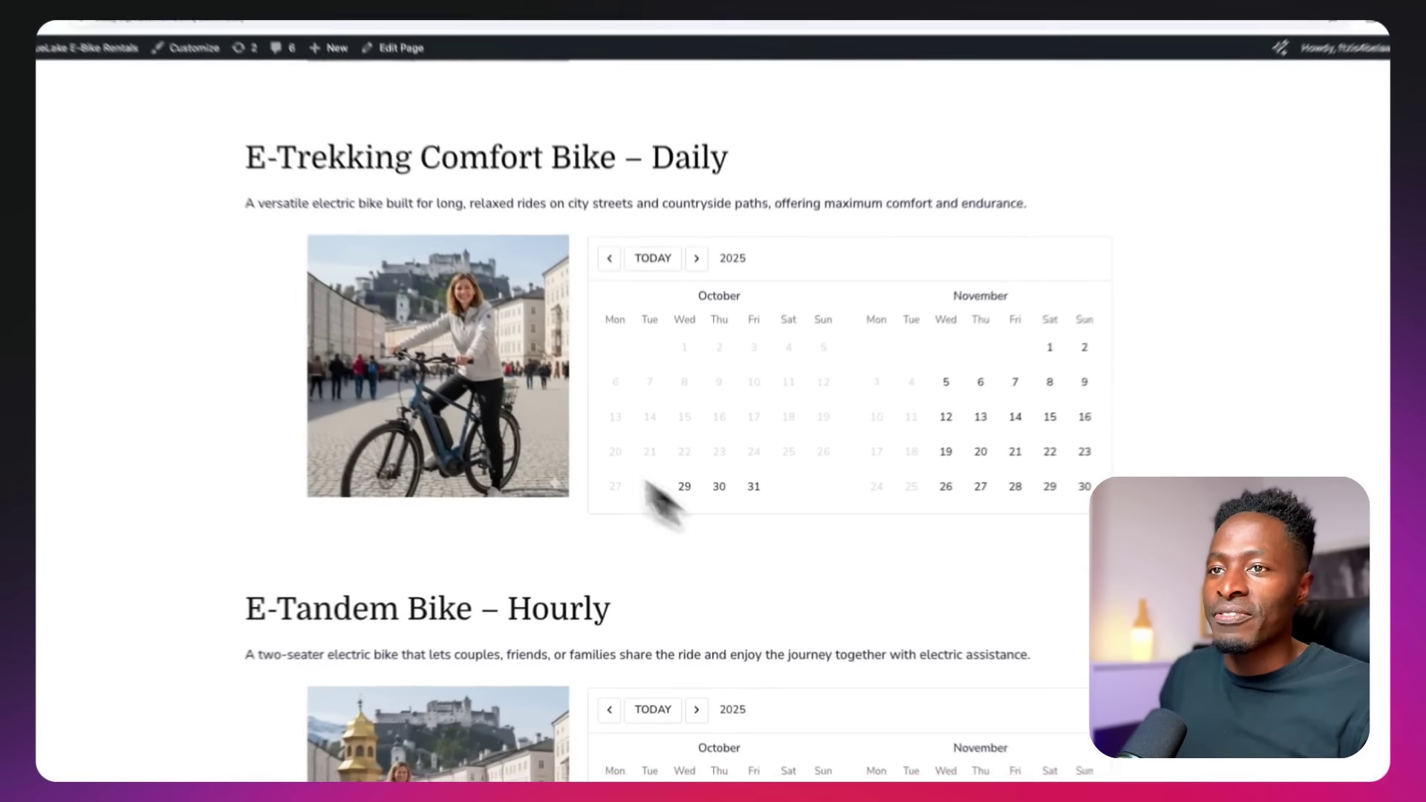
{"action": "scroll", "coordinate": [665, 363], "scroll_direction": "down", "scroll_amount": 5}
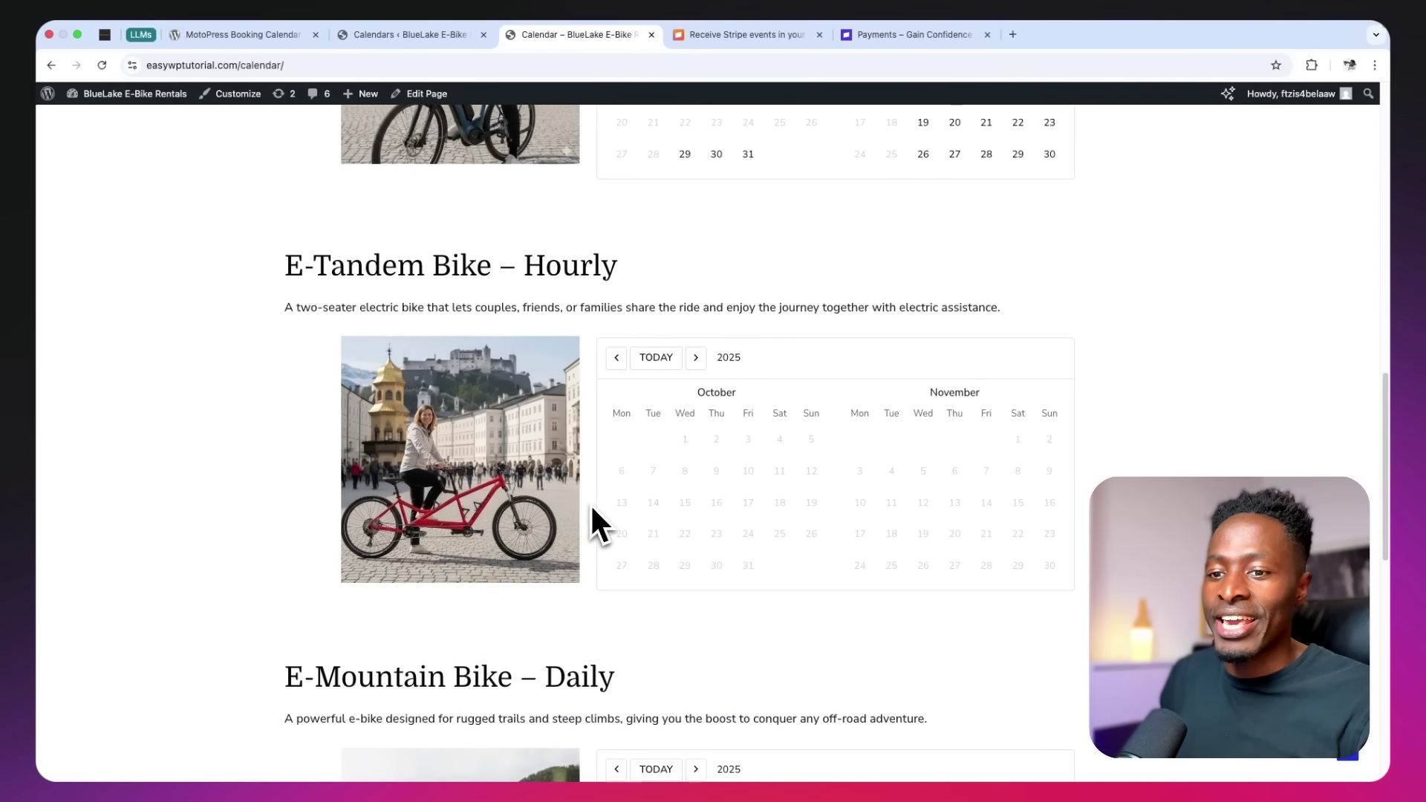
{"action": "scroll", "coordinate": [591, 505], "scroll_direction": "down", "scroll_amount": 4}
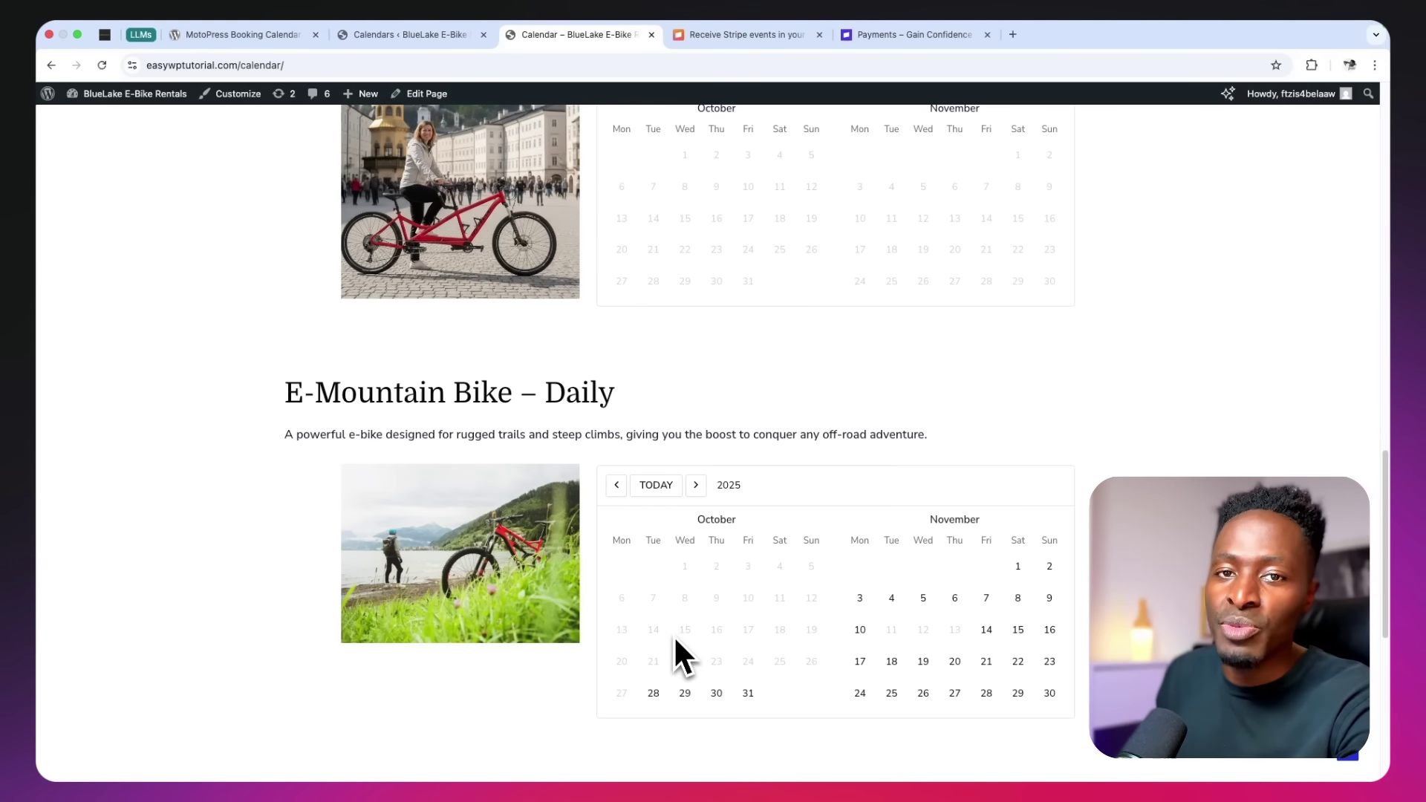
{"action": "scroll", "coordinate": [674, 636], "scroll_direction": "up", "scroll_amount": 1}
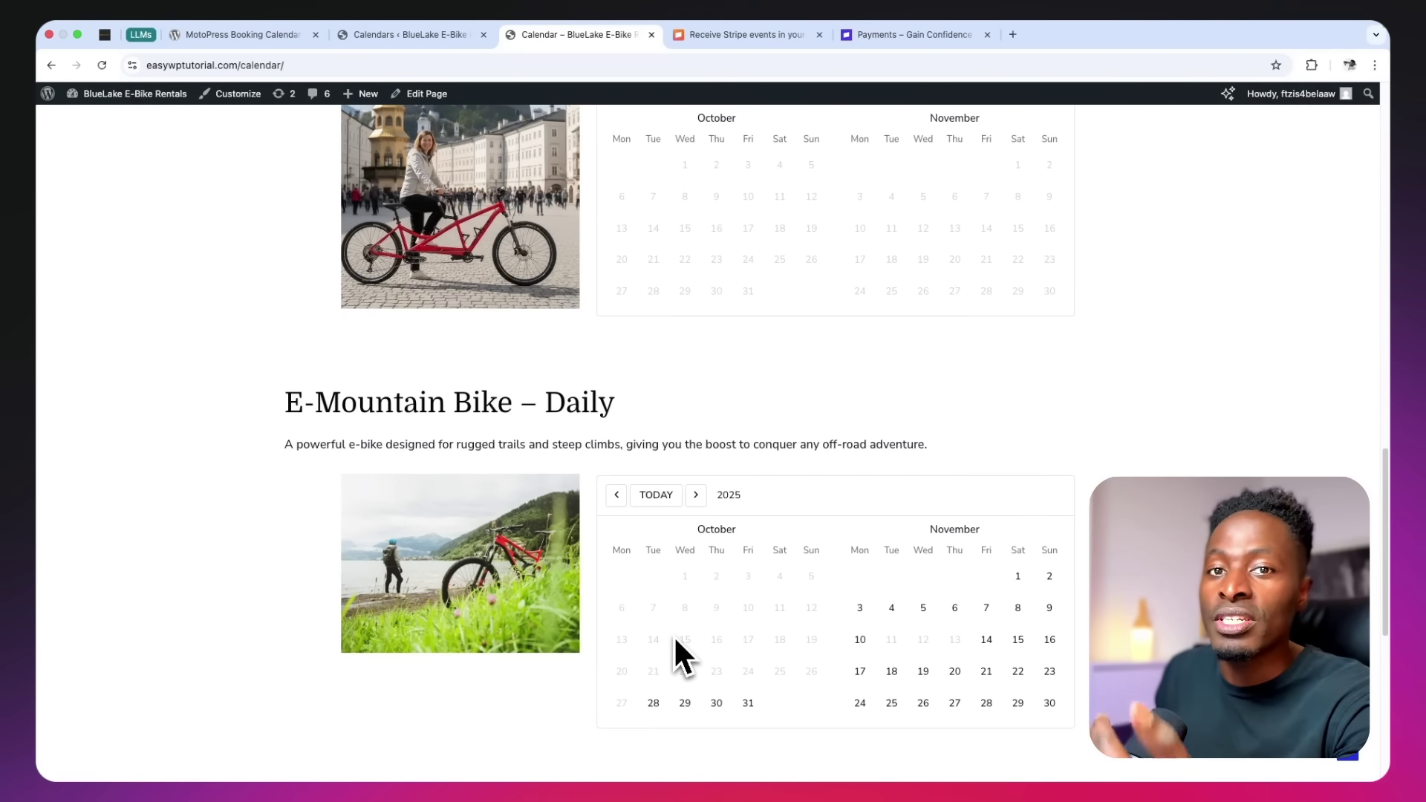
{"action": "scroll", "coordinate": [674, 637], "scroll_direction": "up", "scroll_amount": 2}
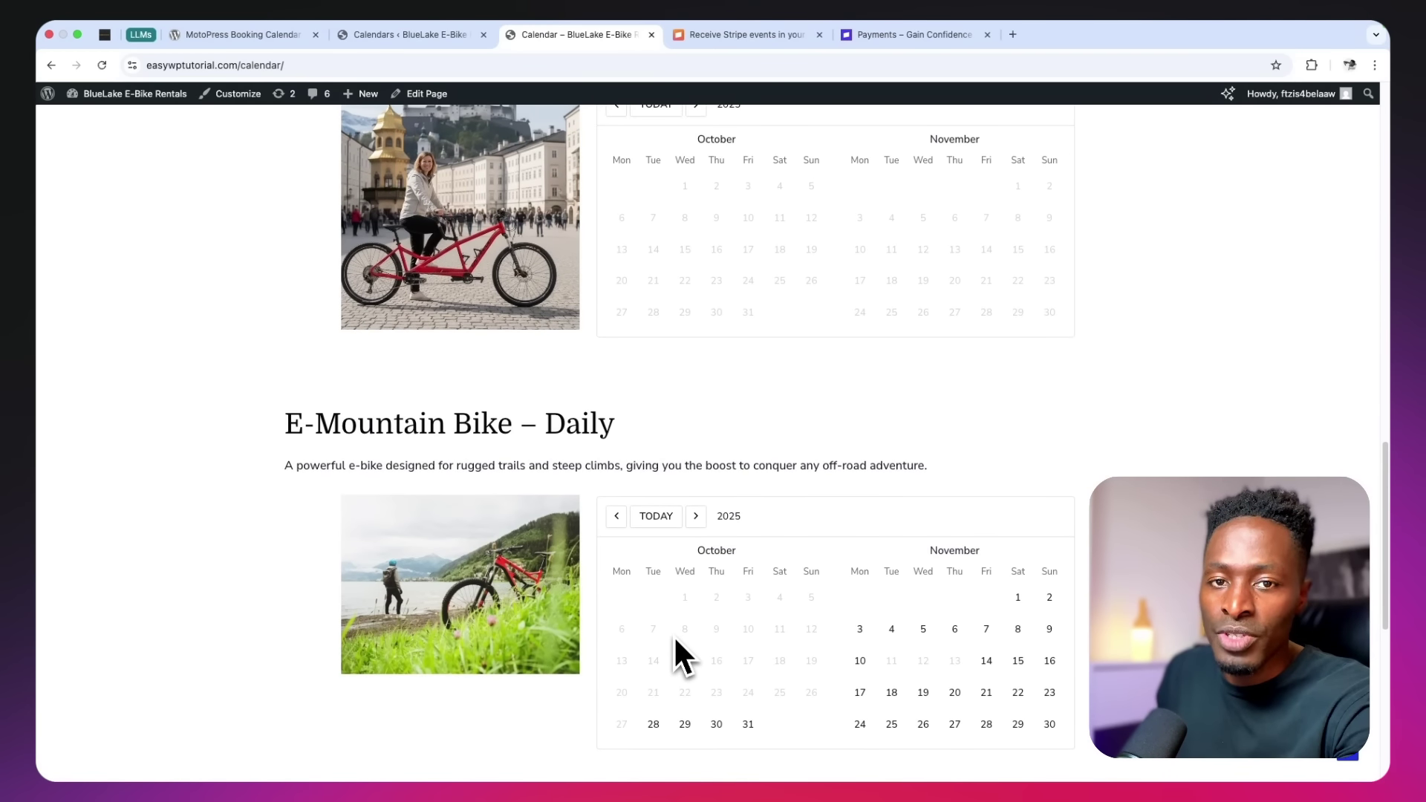
{"action": "scroll", "coordinate": [674, 635], "scroll_direction": "up", "scroll_amount": 5}
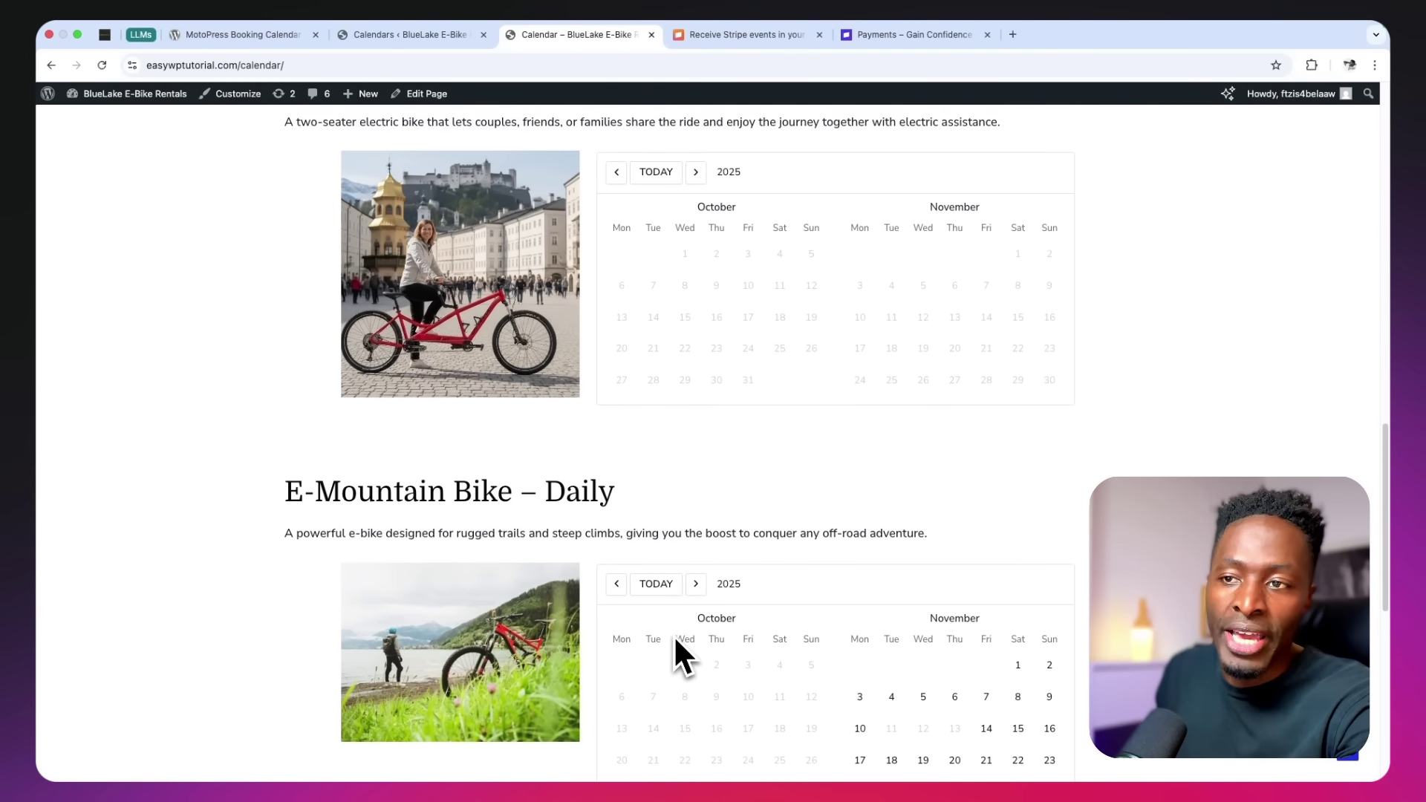
{"action": "scroll", "coordinate": [674, 635], "scroll_direction": "up", "scroll_amount": 5}
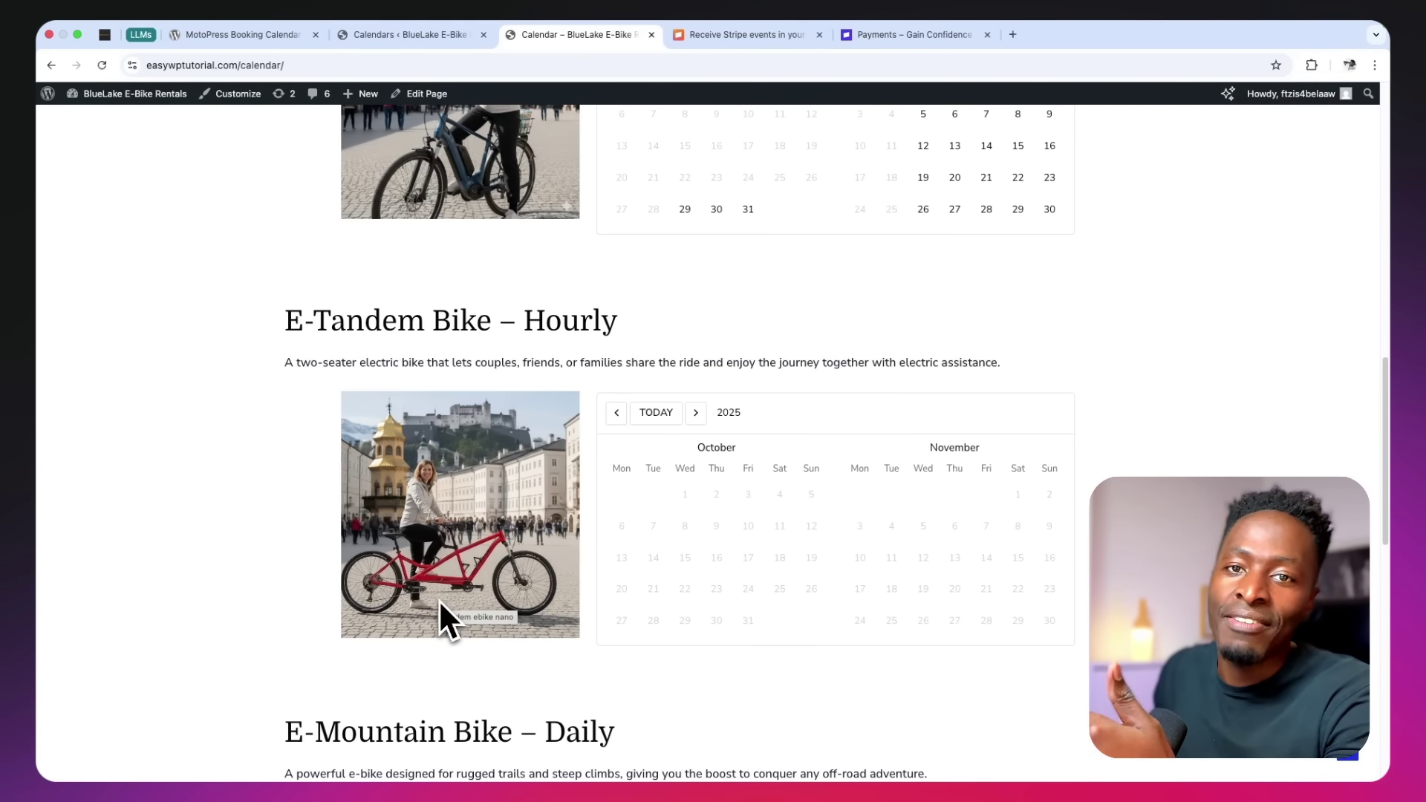
{"action": "scroll", "coordinate": [447, 569], "scroll_direction": "up", "scroll_amount": 4}
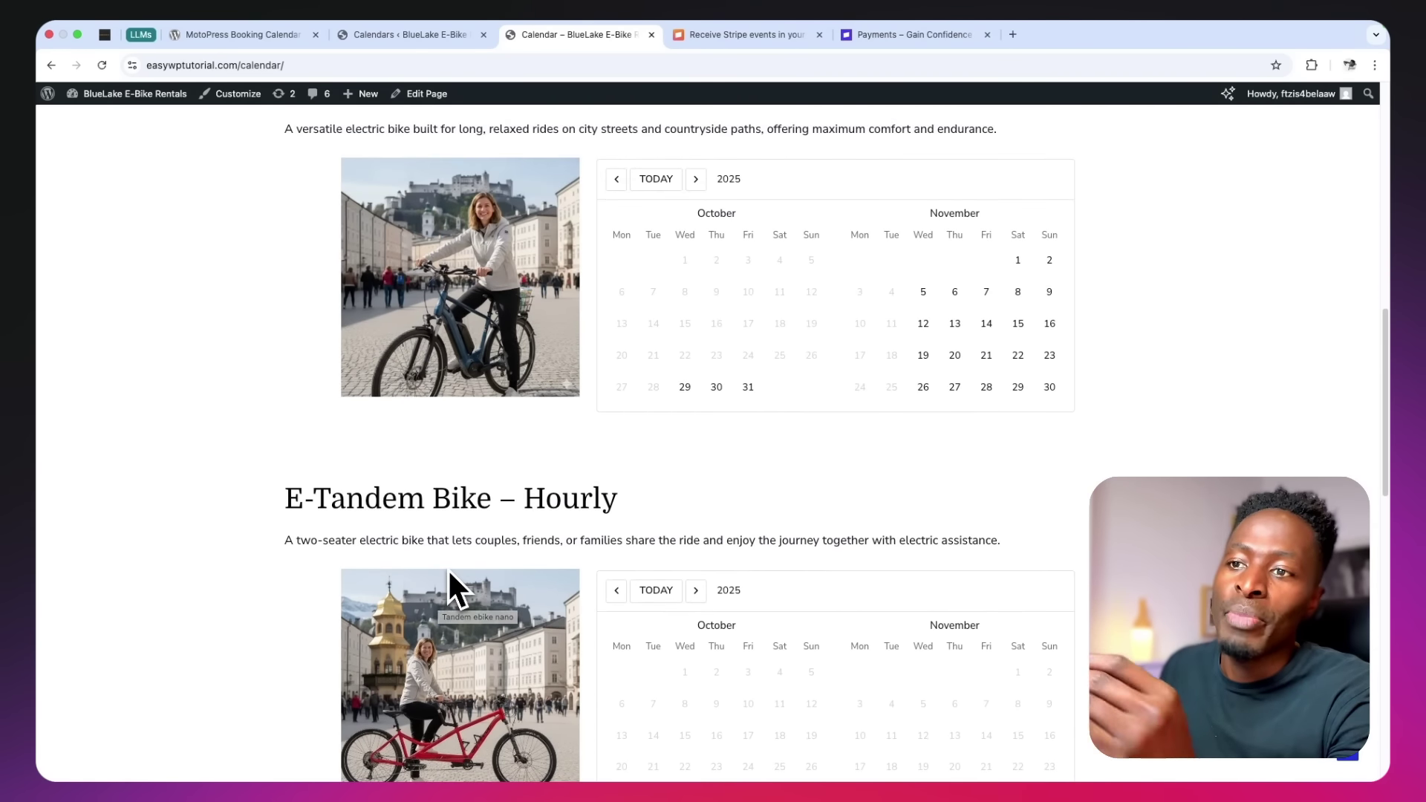
{"action": "scroll", "coordinate": [448, 568], "scroll_direction": "up", "scroll_amount": 3}
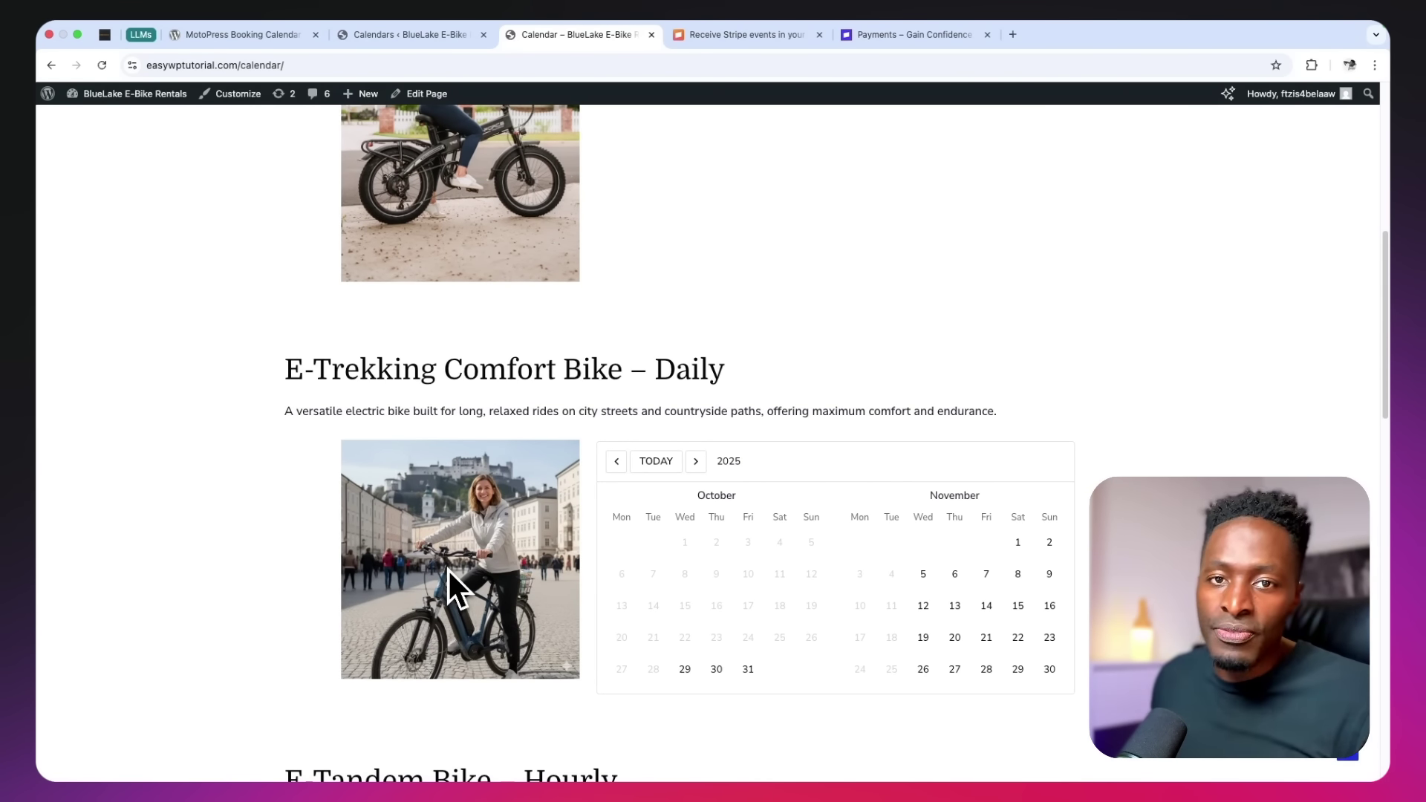
{"action": "scroll", "coordinate": [448, 570], "scroll_direction": "up", "scroll_amount": 1}
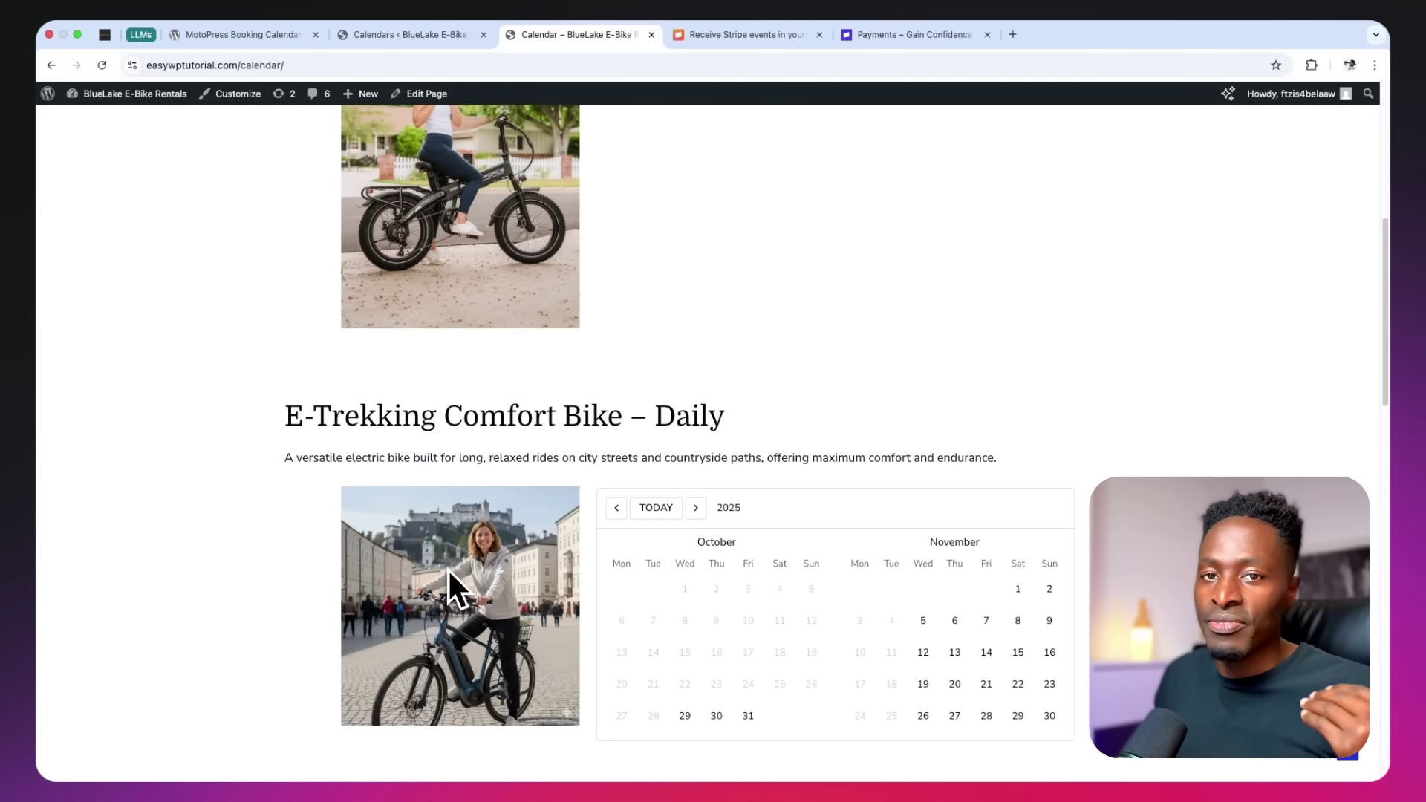
{"action": "scroll", "coordinate": [447, 567], "scroll_direction": "up", "scroll_amount": 4}
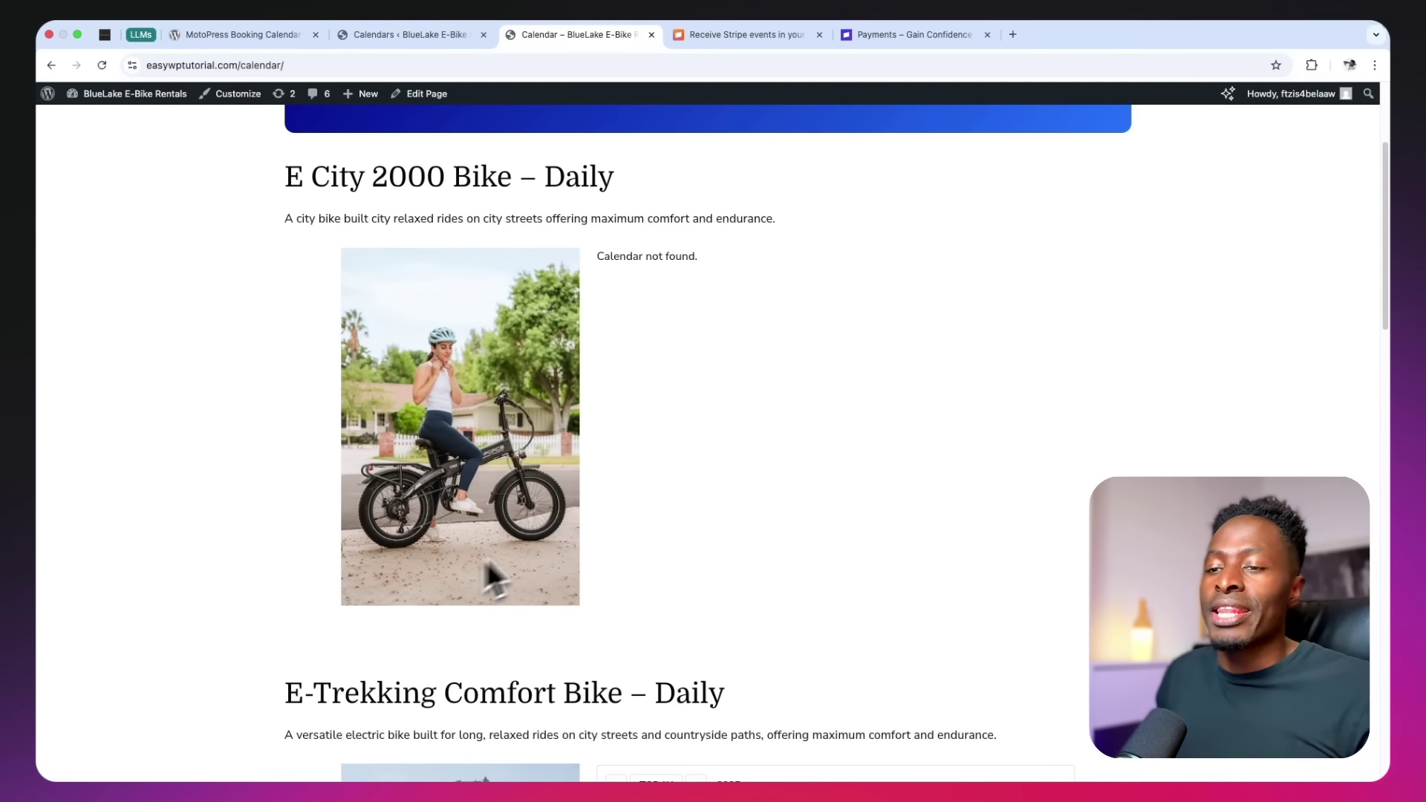
{"action": "scroll", "coordinate": [629, 488], "scroll_direction": "up", "scroll_amount": 1}
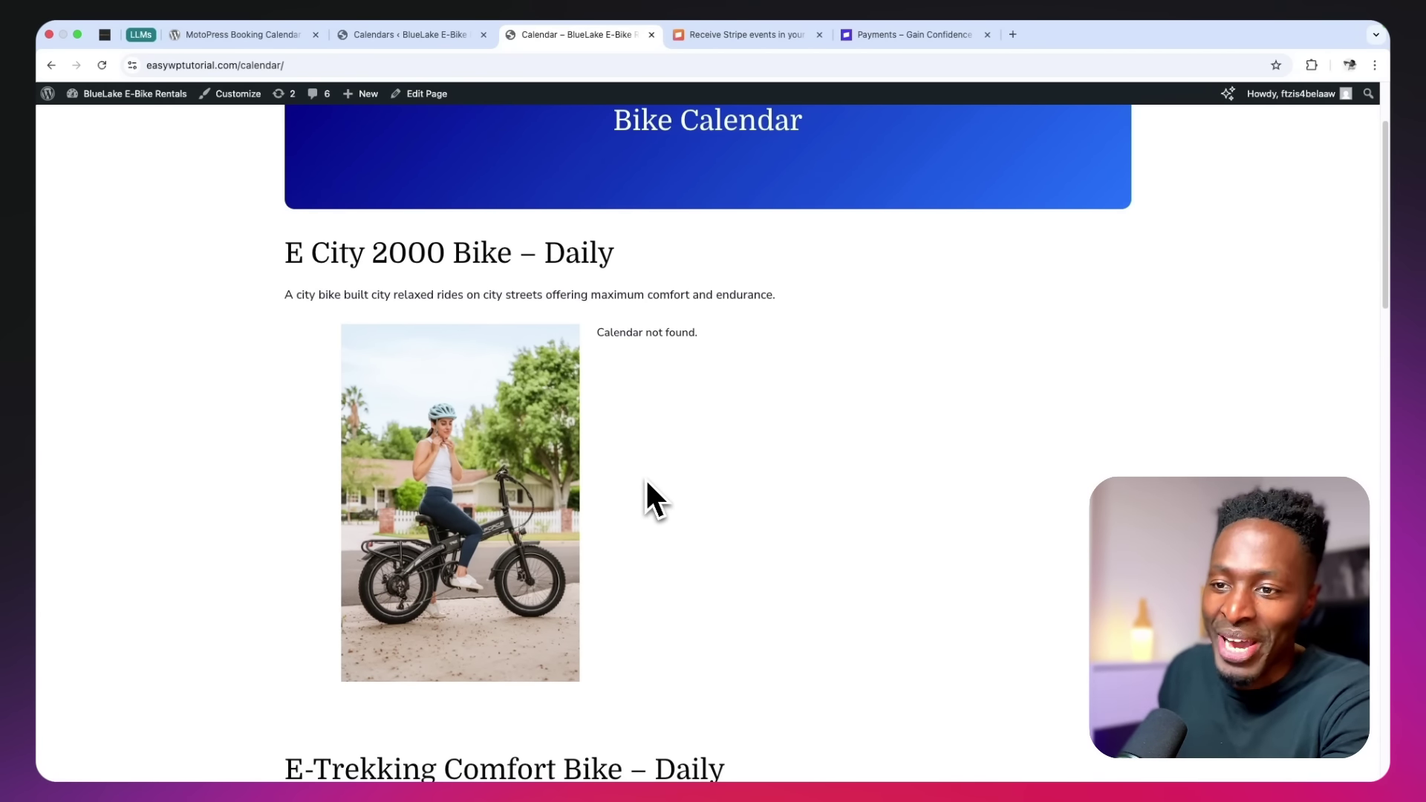
{"action": "scroll", "coordinate": [646, 486], "scroll_direction": "up", "scroll_amount": 2}
{"action": "scroll", "coordinate": [645, 486], "scroll_direction": "down", "scroll_amount": 11}
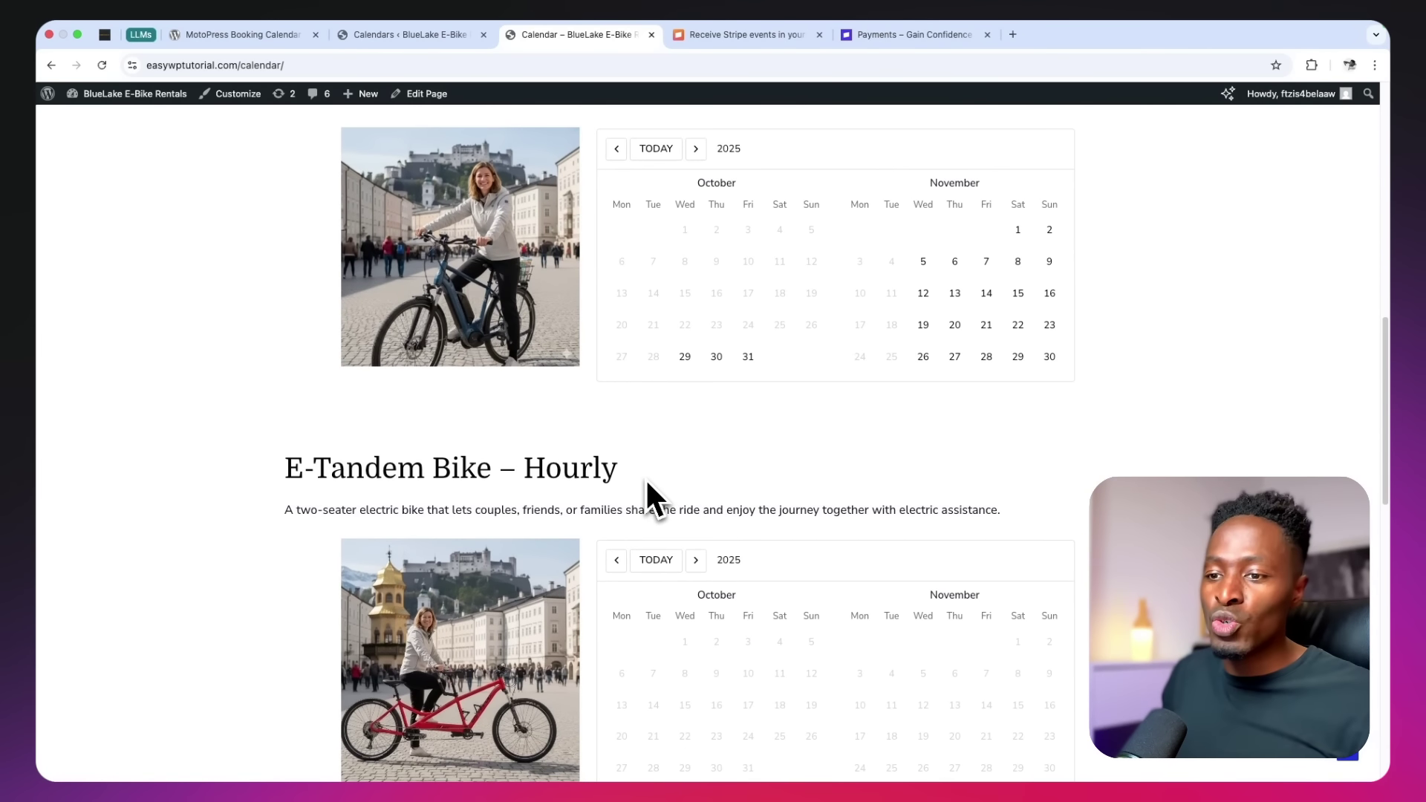
{"action": "scroll", "coordinate": [646, 484], "scroll_direction": "down", "scroll_amount": 10}
{"action": "scroll", "coordinate": [646, 484], "scroll_direction": "up", "scroll_amount": 2}
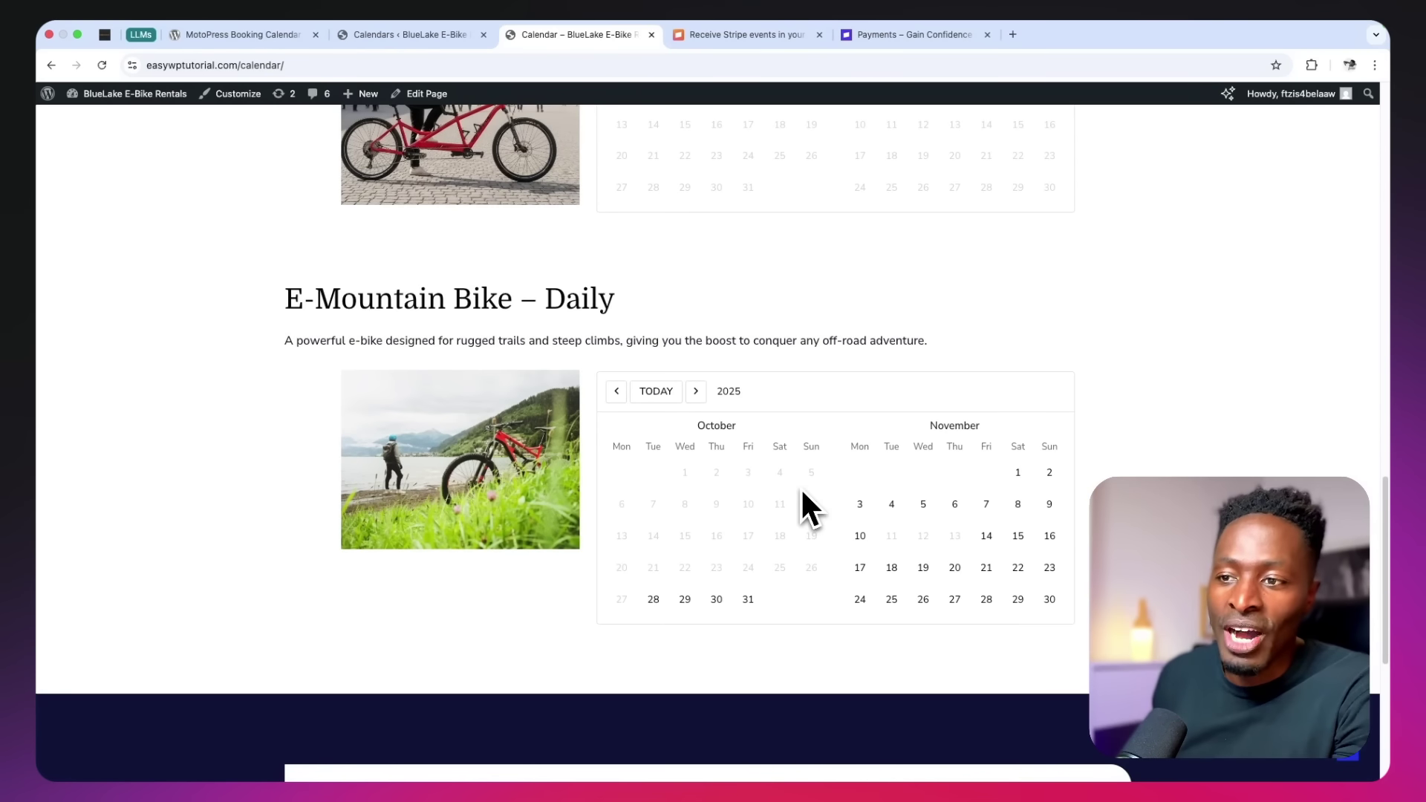
{"action": "scroll", "coordinate": [797, 490], "scroll_direction": "up", "scroll_amount": 2}
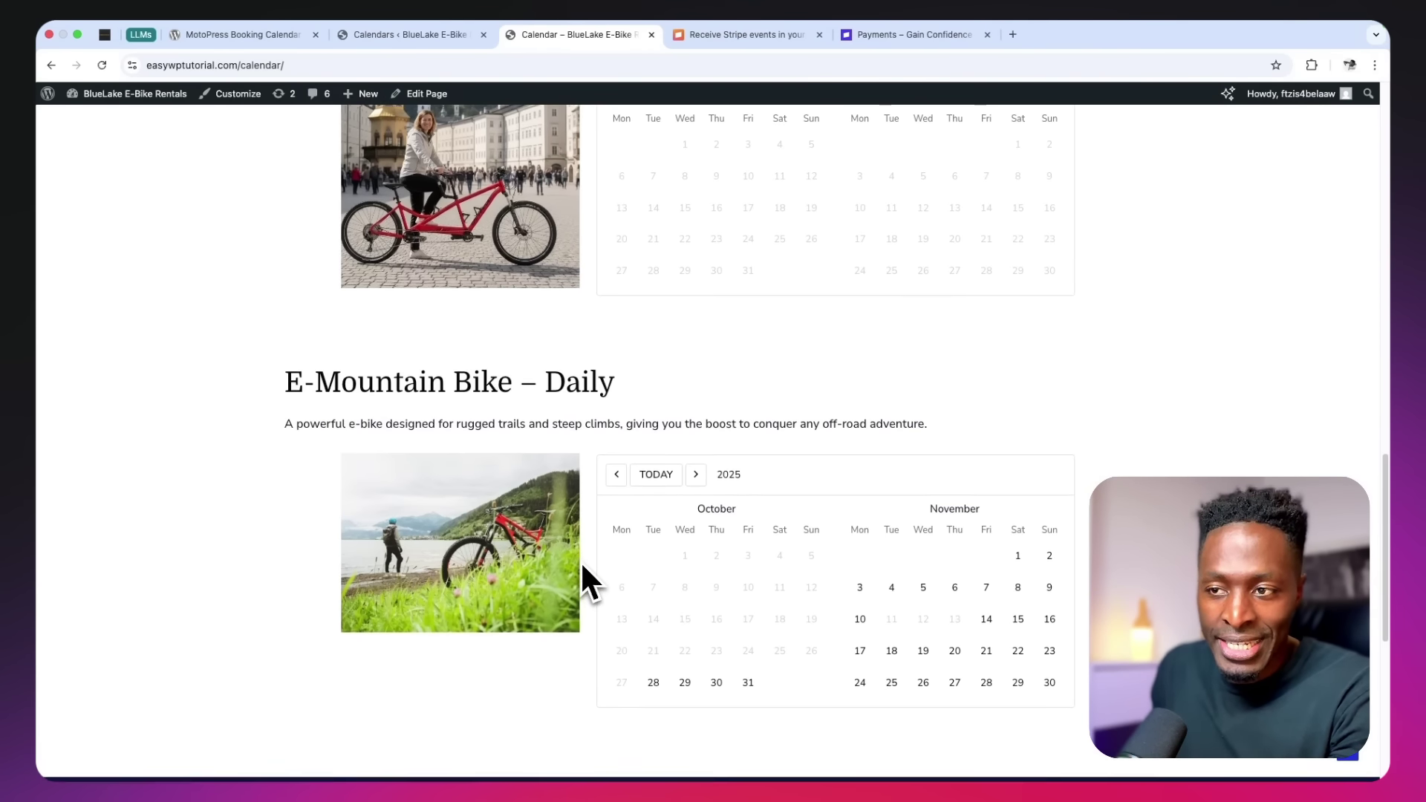
Book one E-Mountain Bike for October 28–31, 2025
{"action": "scroll", "coordinate": [580, 560], "scroll_direction": "down", "scroll_amount": 5}
{"action": "scroll", "coordinate": [581, 559], "scroll_direction": "up", "scroll_amount": 2}
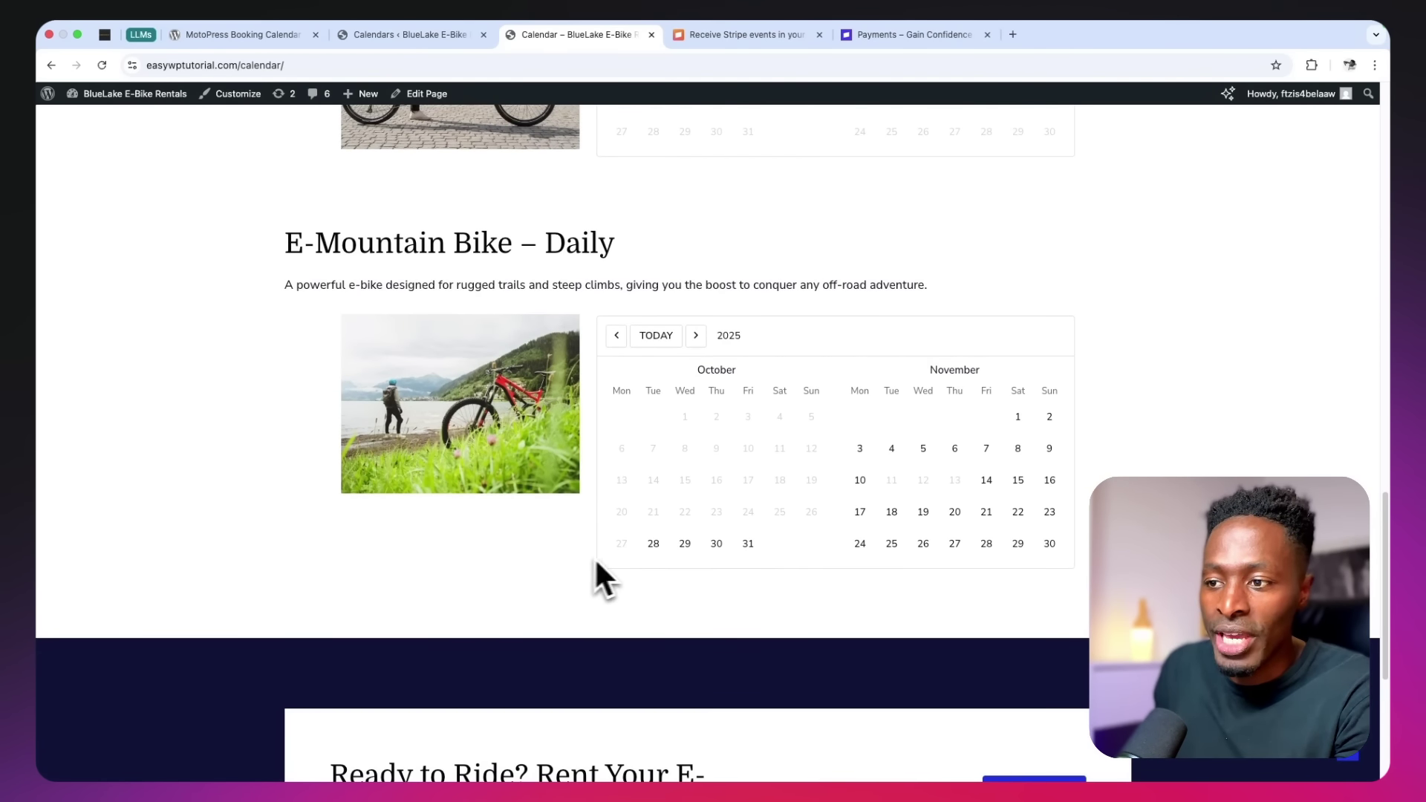
{"action": "left_click", "coordinate": [653, 546]}
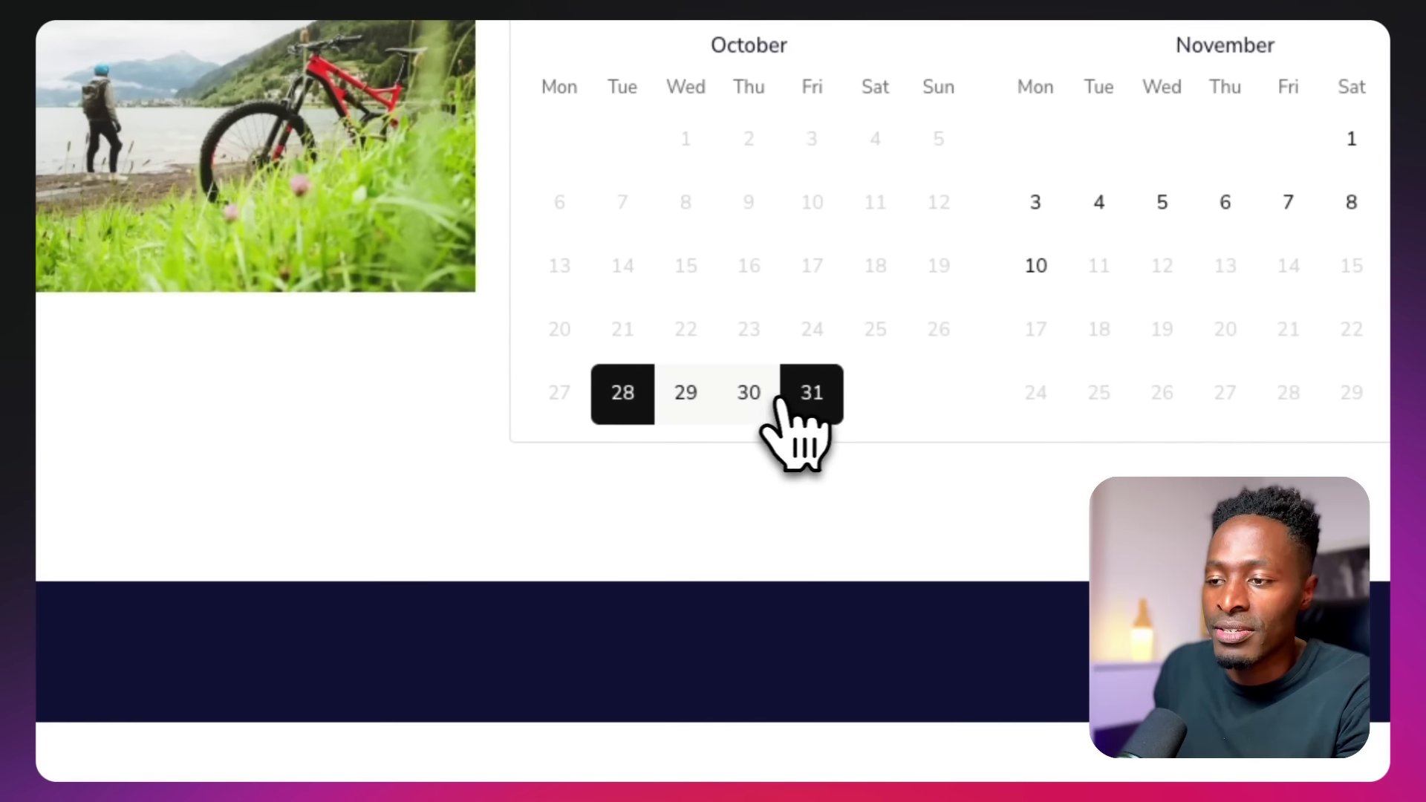
{"action": "left_click", "coordinate": [815, 416]}
{"action": "scroll", "coordinate": [826, 427], "scroll_direction": "down", "scroll_amount": 3}
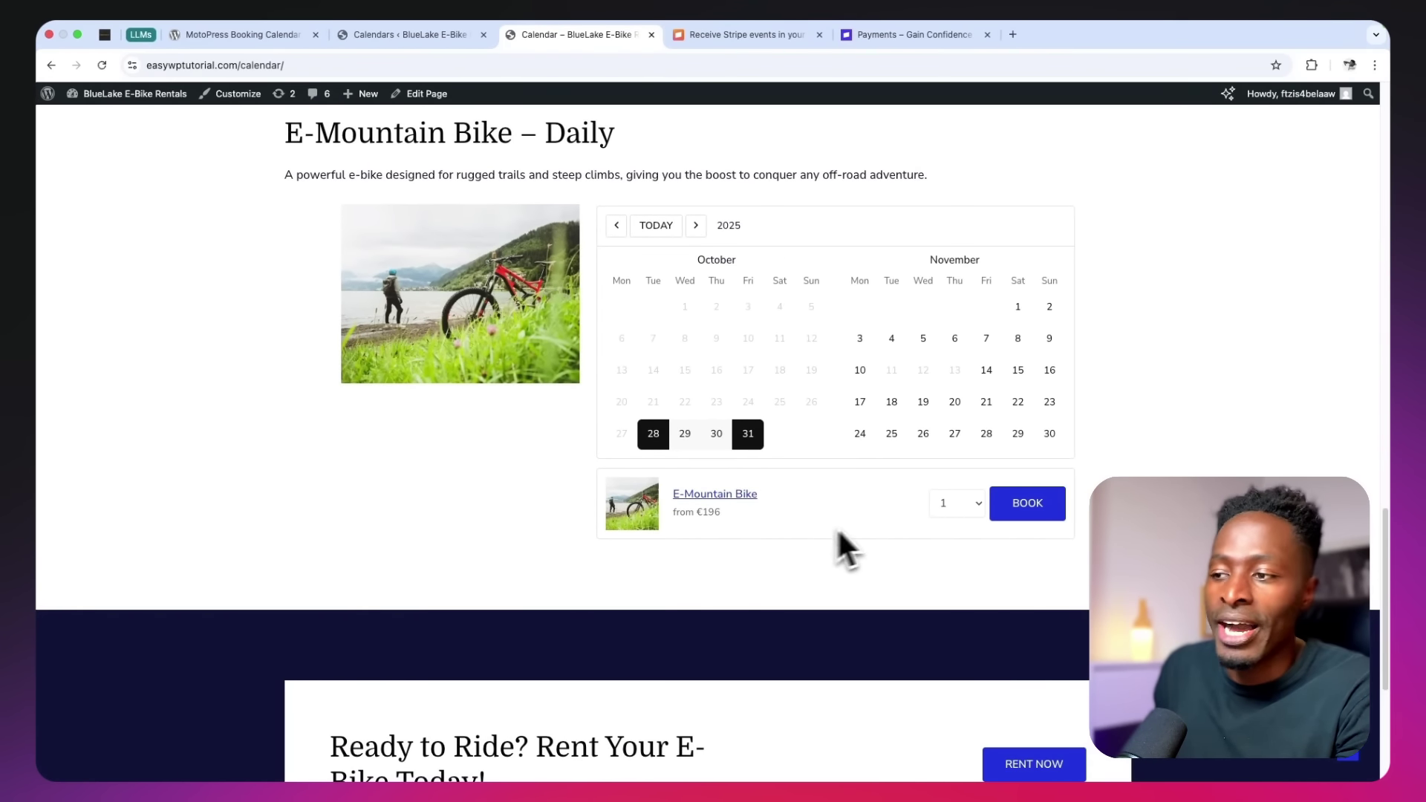
{"action": "left_click", "coordinate": [950, 503]}
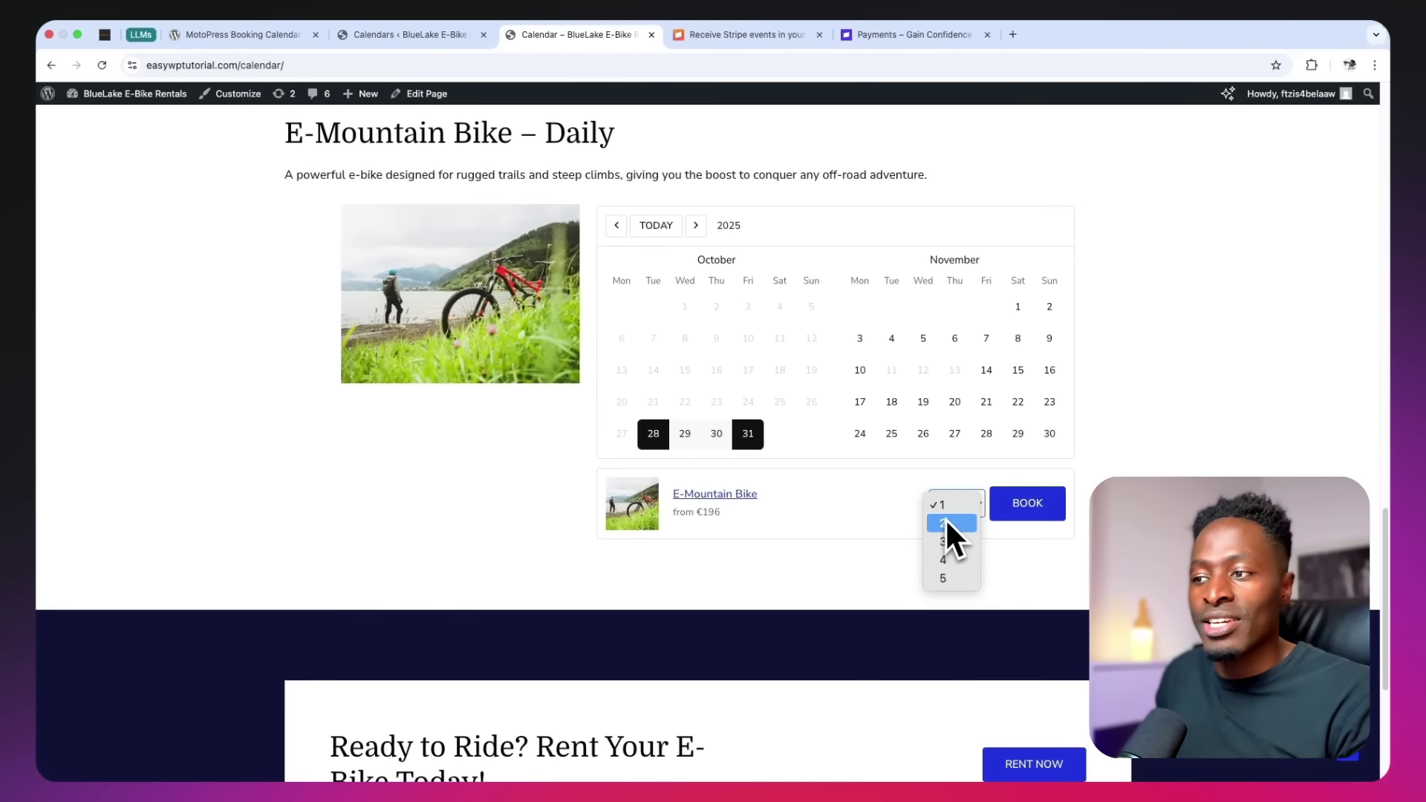
{"action": "left_click", "coordinate": [941, 506]}
{"action": "left_click", "coordinate": [1028, 506]}
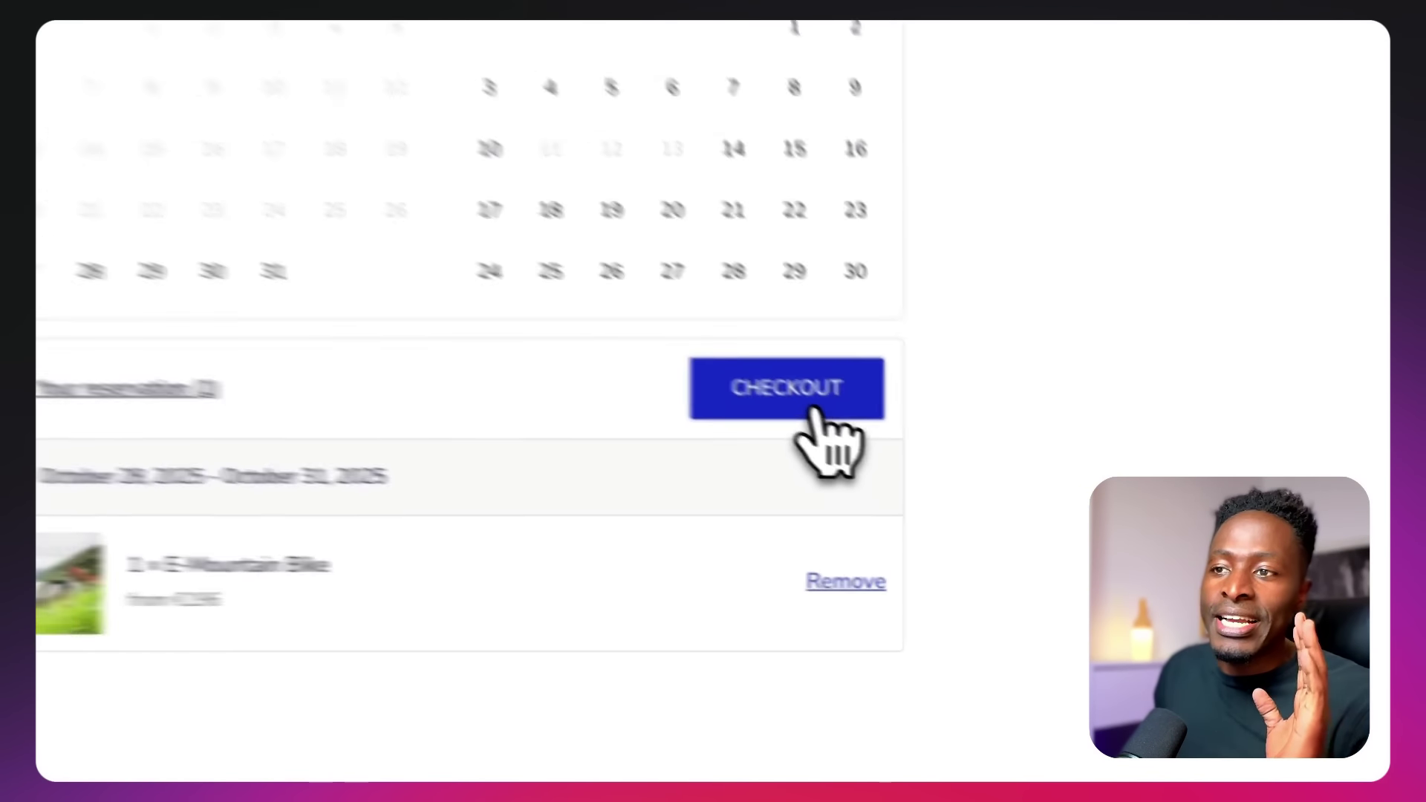
Advance the E-Tandem Bike – Hourly calendar by one month
{"action": "scroll", "coordinate": [1025, 512], "scroll_direction": "up", "scroll_amount": 6}
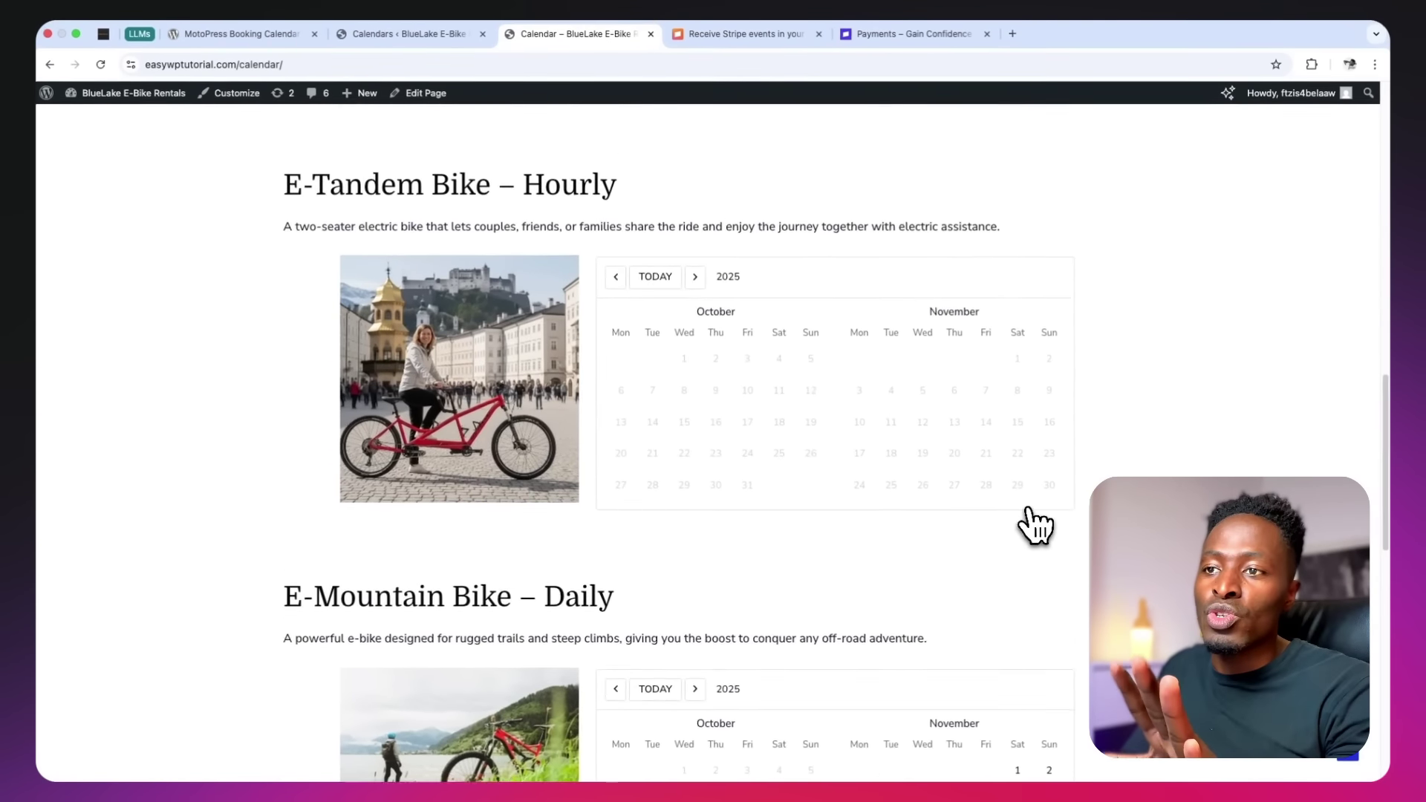
{"action": "scroll", "coordinate": [1034, 526], "scroll_direction": "up", "scroll_amount": 3}
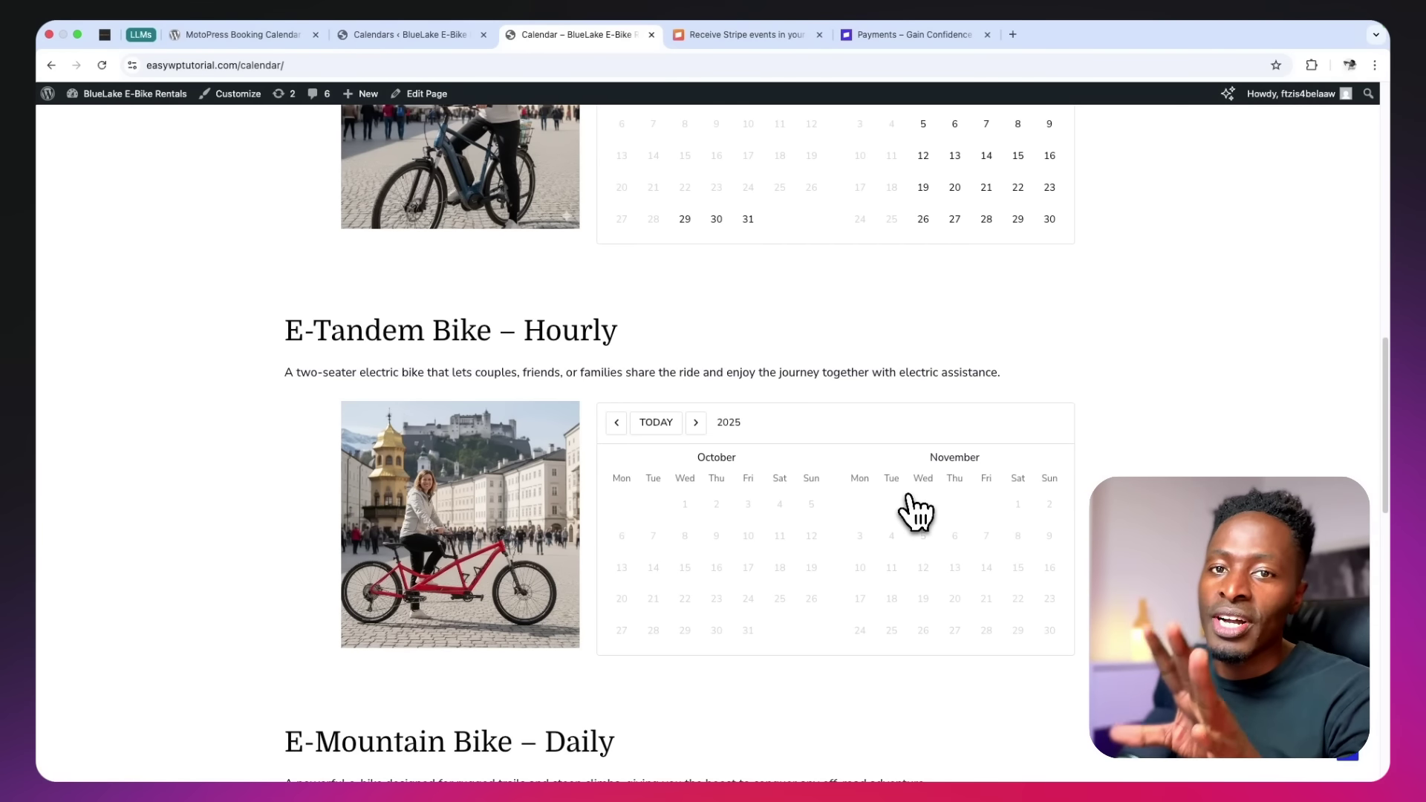
{"action": "scroll", "coordinate": [917, 511], "scroll_direction": "down", "scroll_amount": 1}
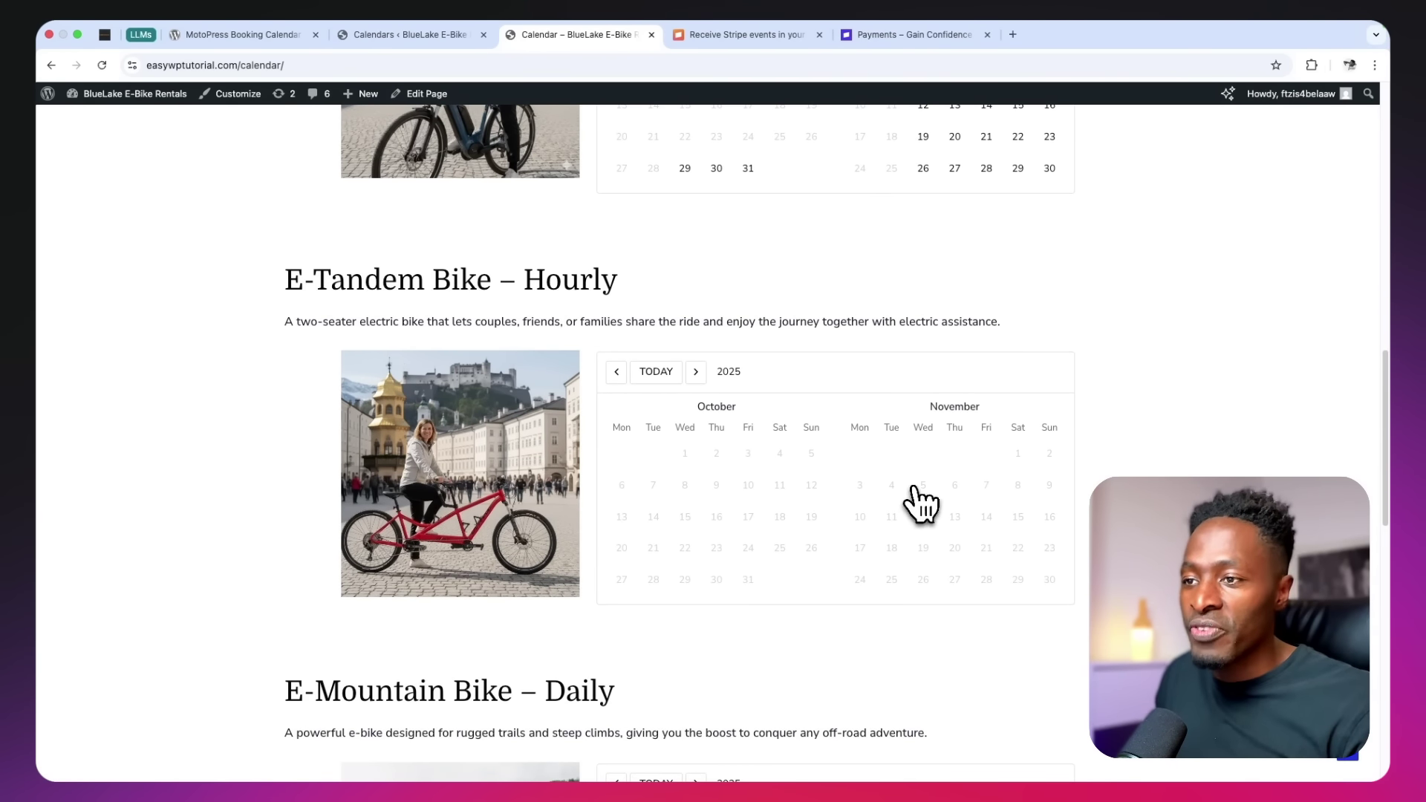
{"action": "left_click", "coordinate": [695, 375]}
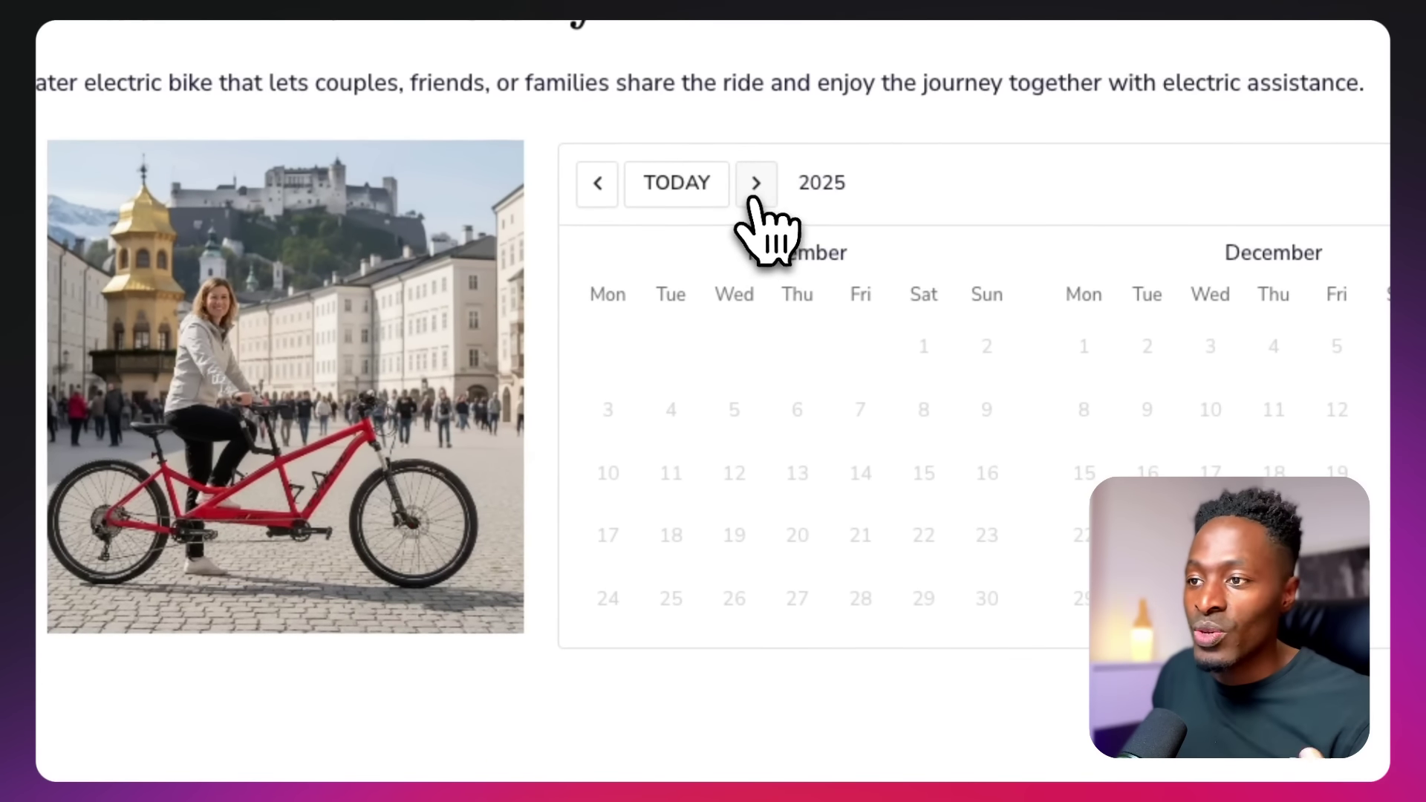
Advance the tandem calendar to February–March 2026, try Feb 24, 28 and 27, then pick March 17
{"action": "left_click", "coordinate": [752, 198]}
{"action": "left_click", "coordinate": [754, 195]}
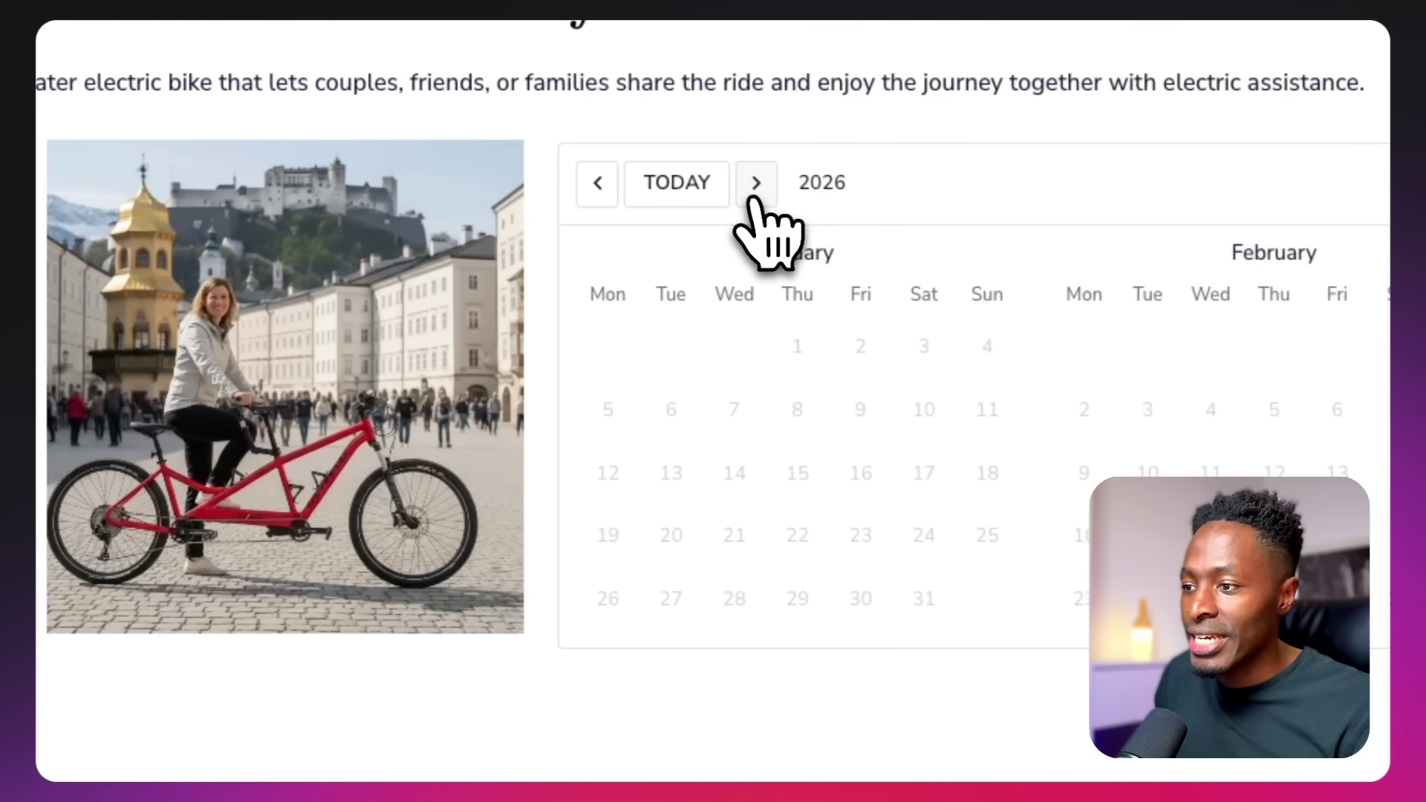
{"action": "left_click", "coordinate": [754, 195]}
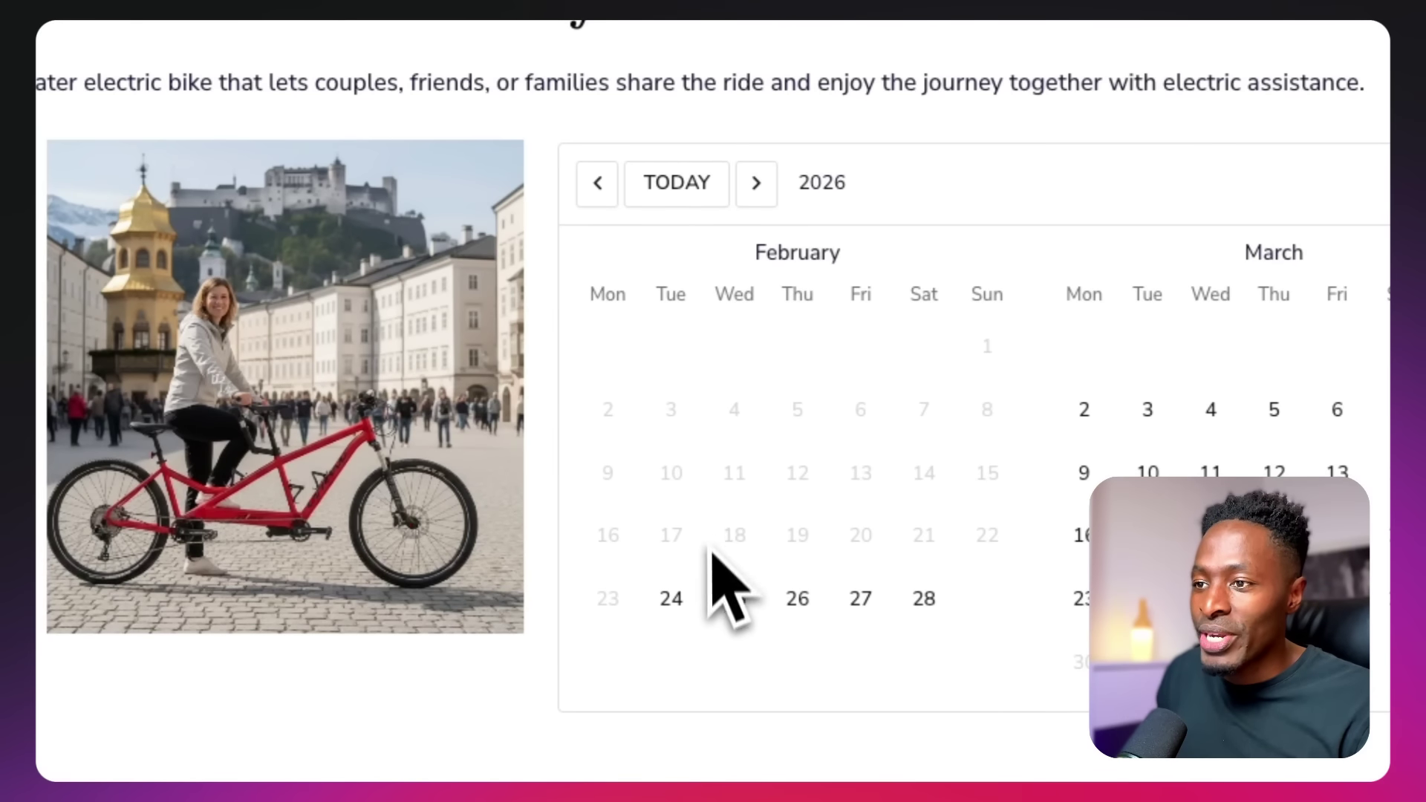
{"action": "left_click", "coordinate": [674, 603]}
{"action": "left_click", "coordinate": [677, 615]}
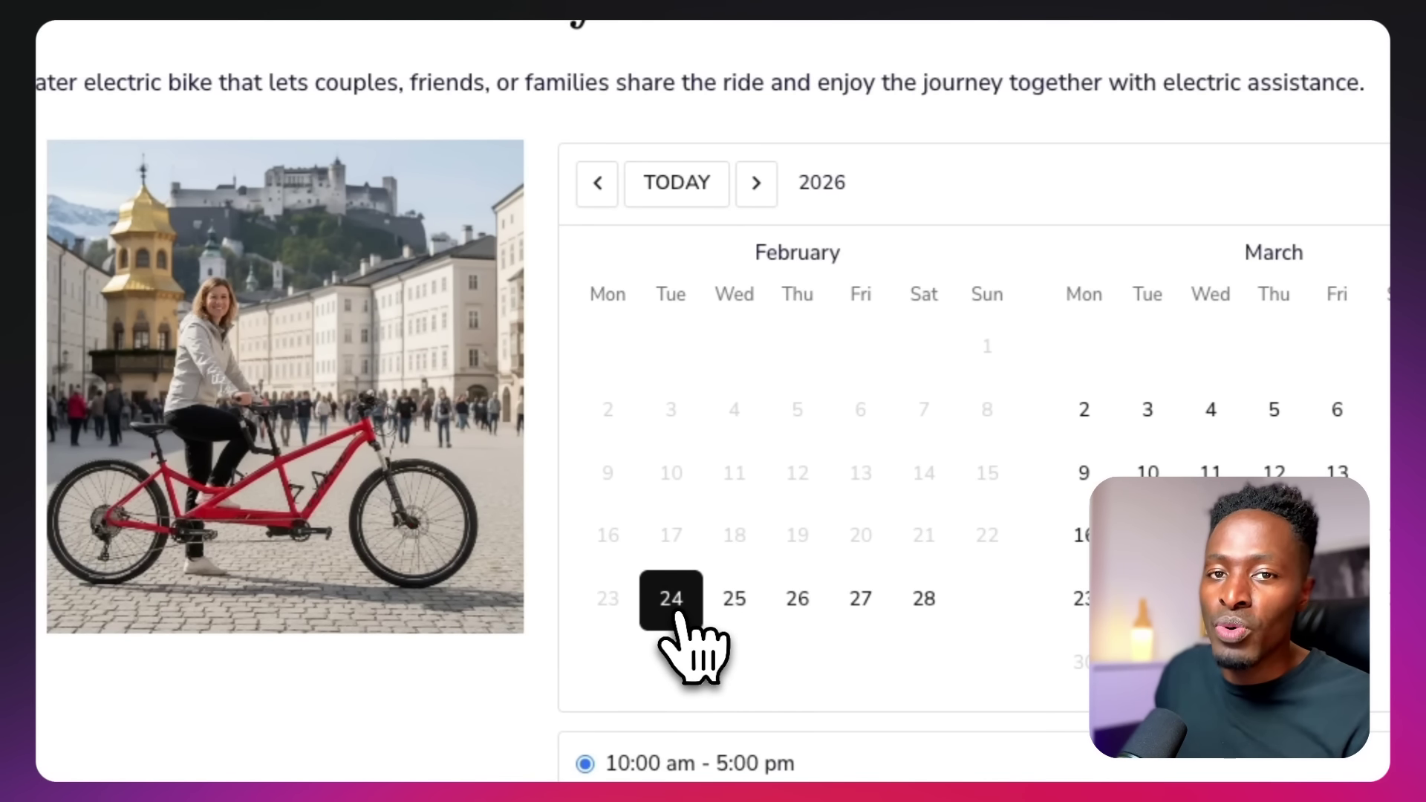
{"action": "scroll", "coordinate": [677, 615], "scroll_direction": "down", "scroll_amount": 3}
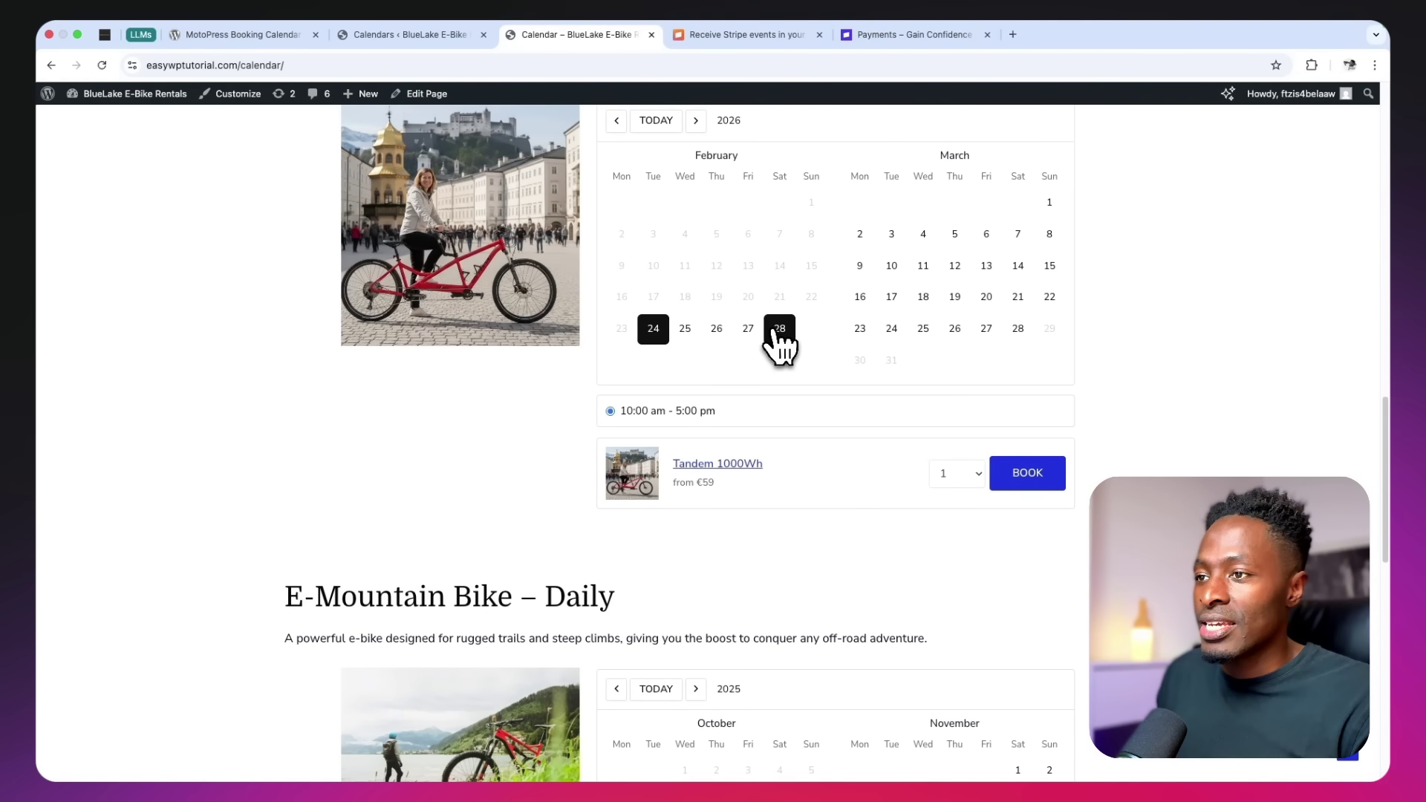
{"action": "left_click", "coordinate": [777, 330]}
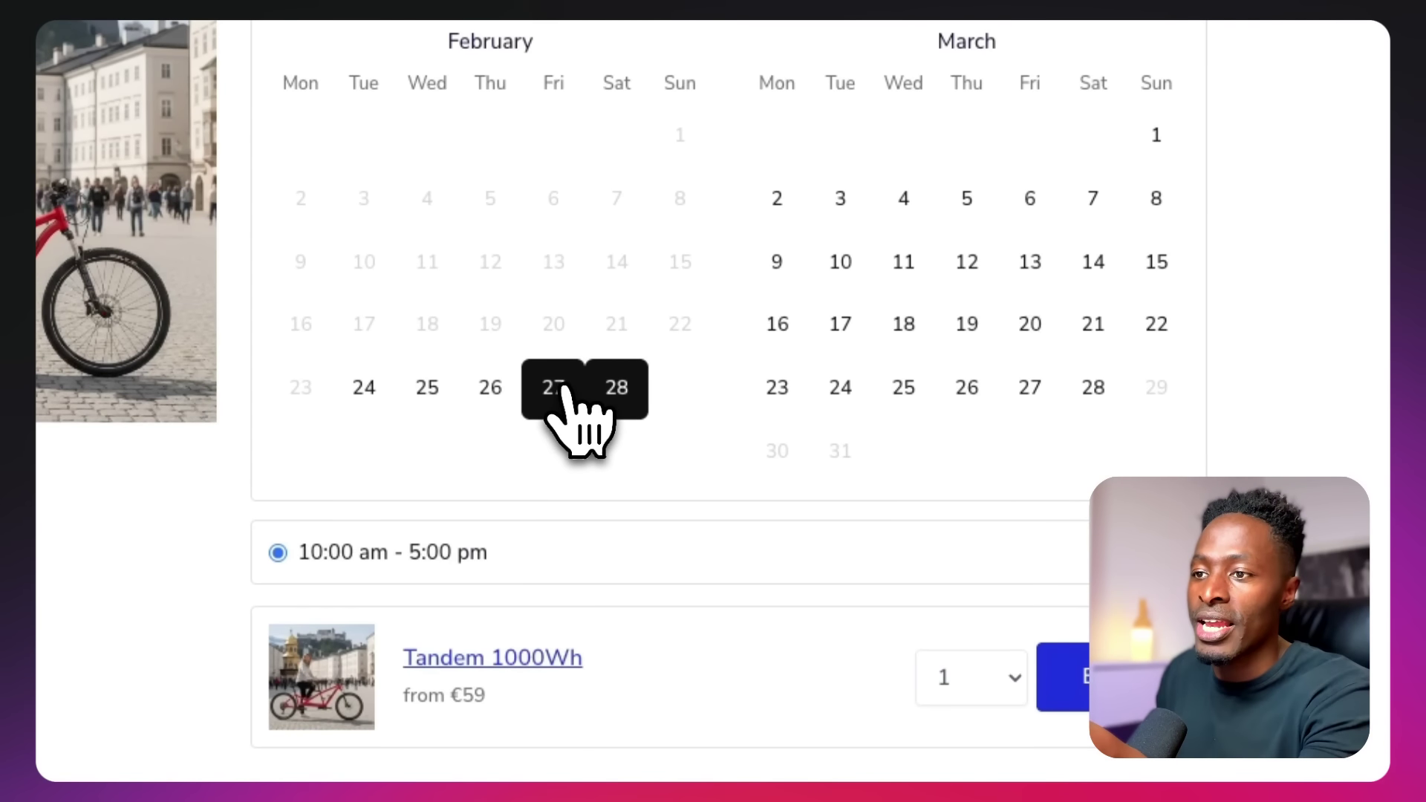
{"action": "left_click", "coordinate": [562, 392]}
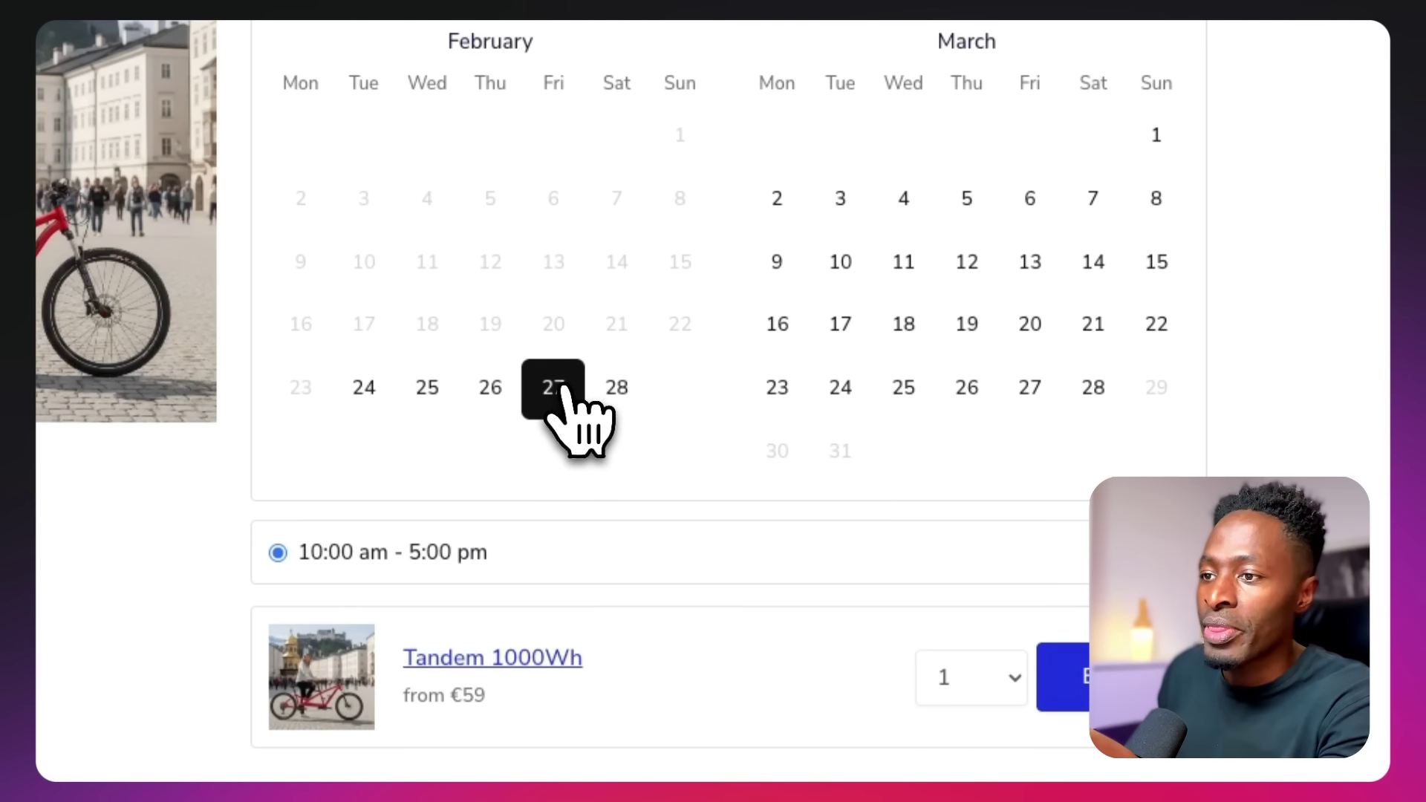
{"action": "left_click", "coordinate": [831, 340]}
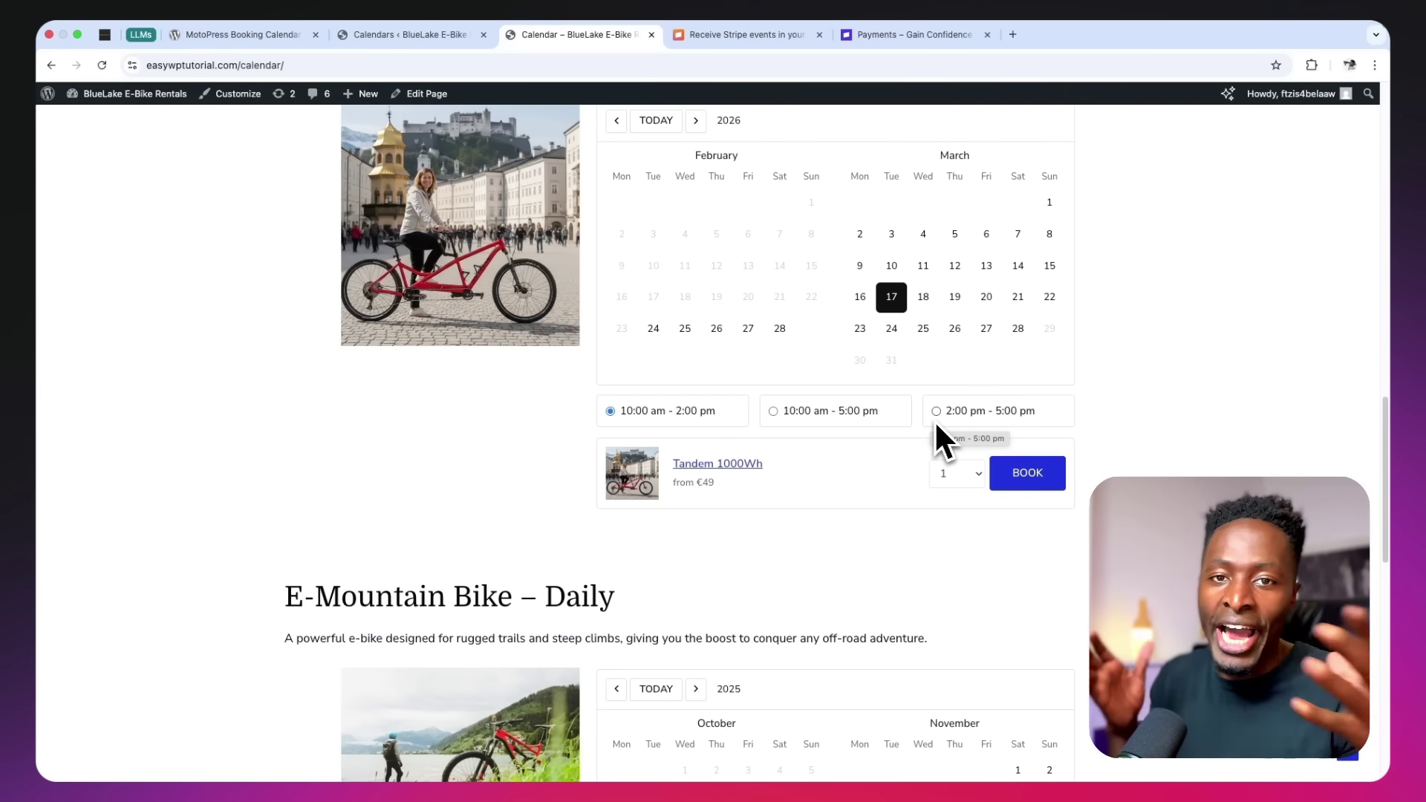
Check the tandem quantity list, leaving the quantity unchanged
{"action": "left_click", "coordinate": [967, 479]}
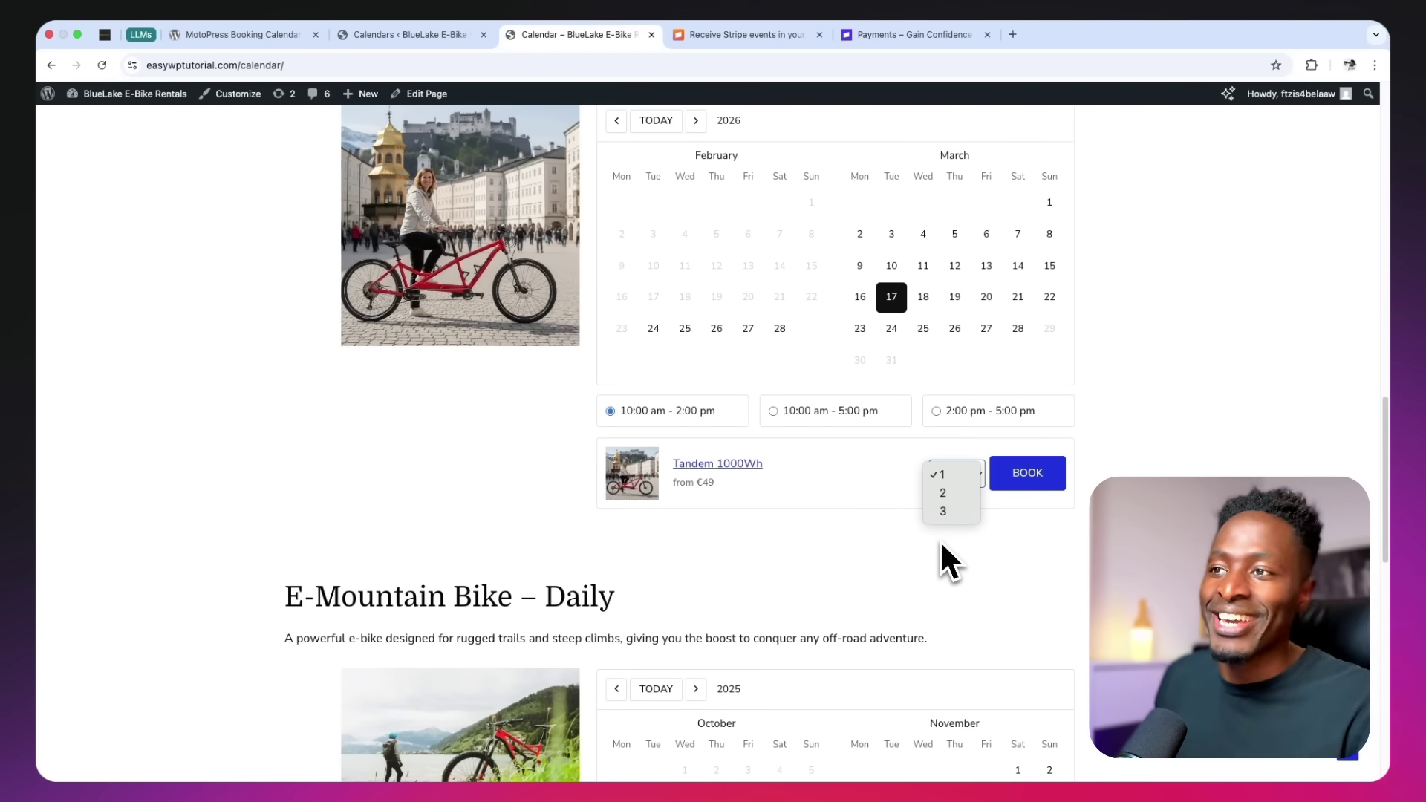
{"action": "left_click", "coordinate": [1220, 361]}
{"action": "scroll", "coordinate": [1220, 360], "scroll_direction": "up", "scroll_amount": 6}
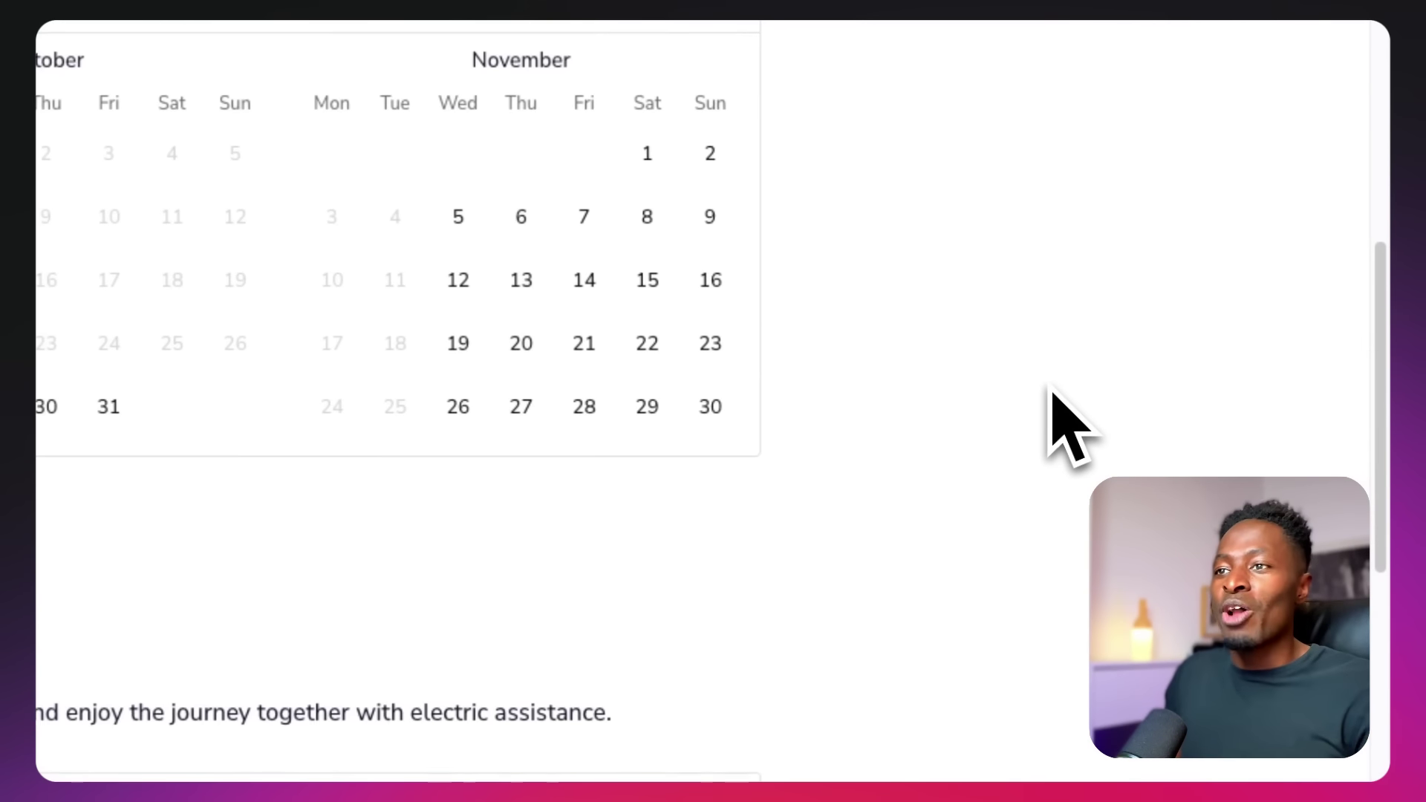
{"action": "scroll", "coordinate": [1053, 390], "scroll_direction": "up", "scroll_amount": 10}
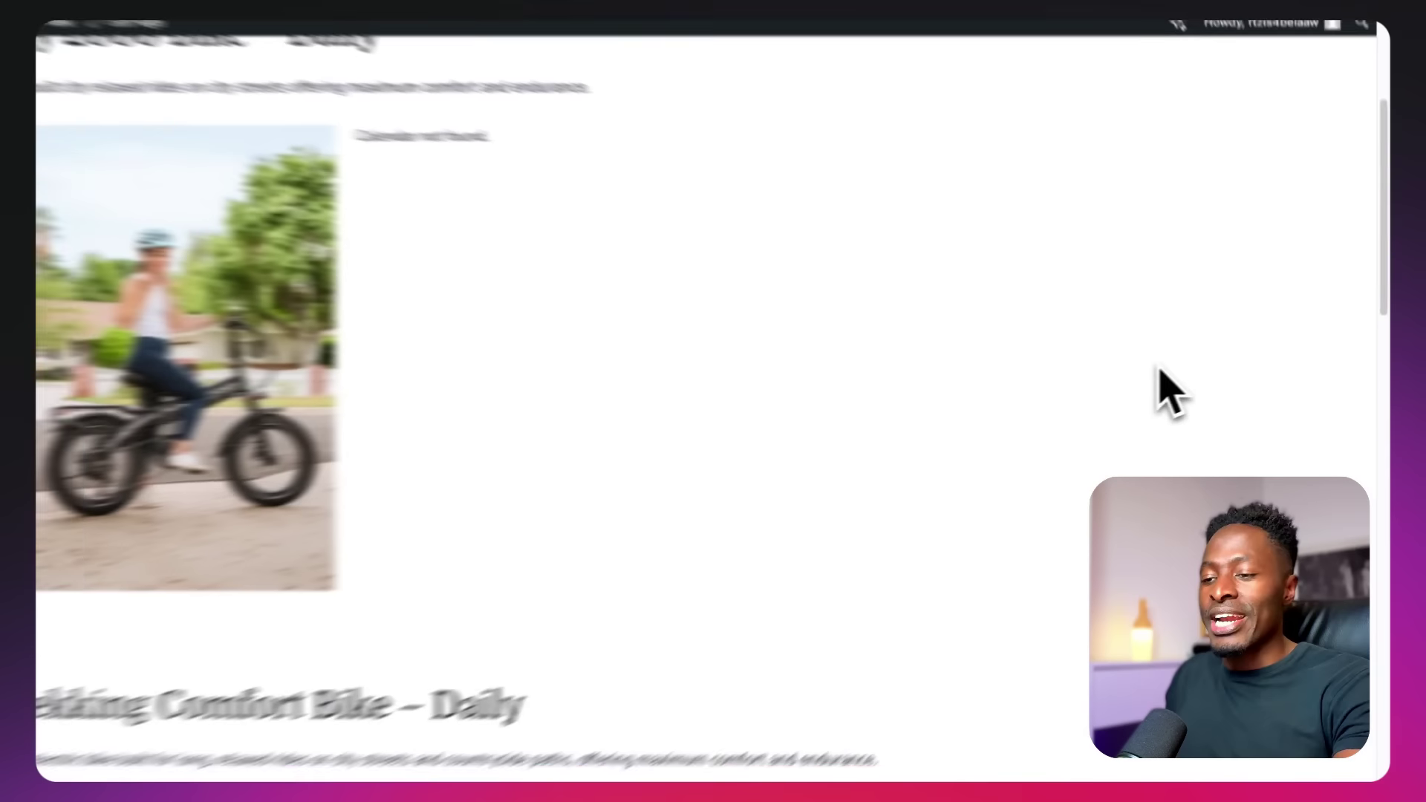
{"action": "scroll", "coordinate": [840, 269], "scroll_direction": "up", "scroll_amount": 1}
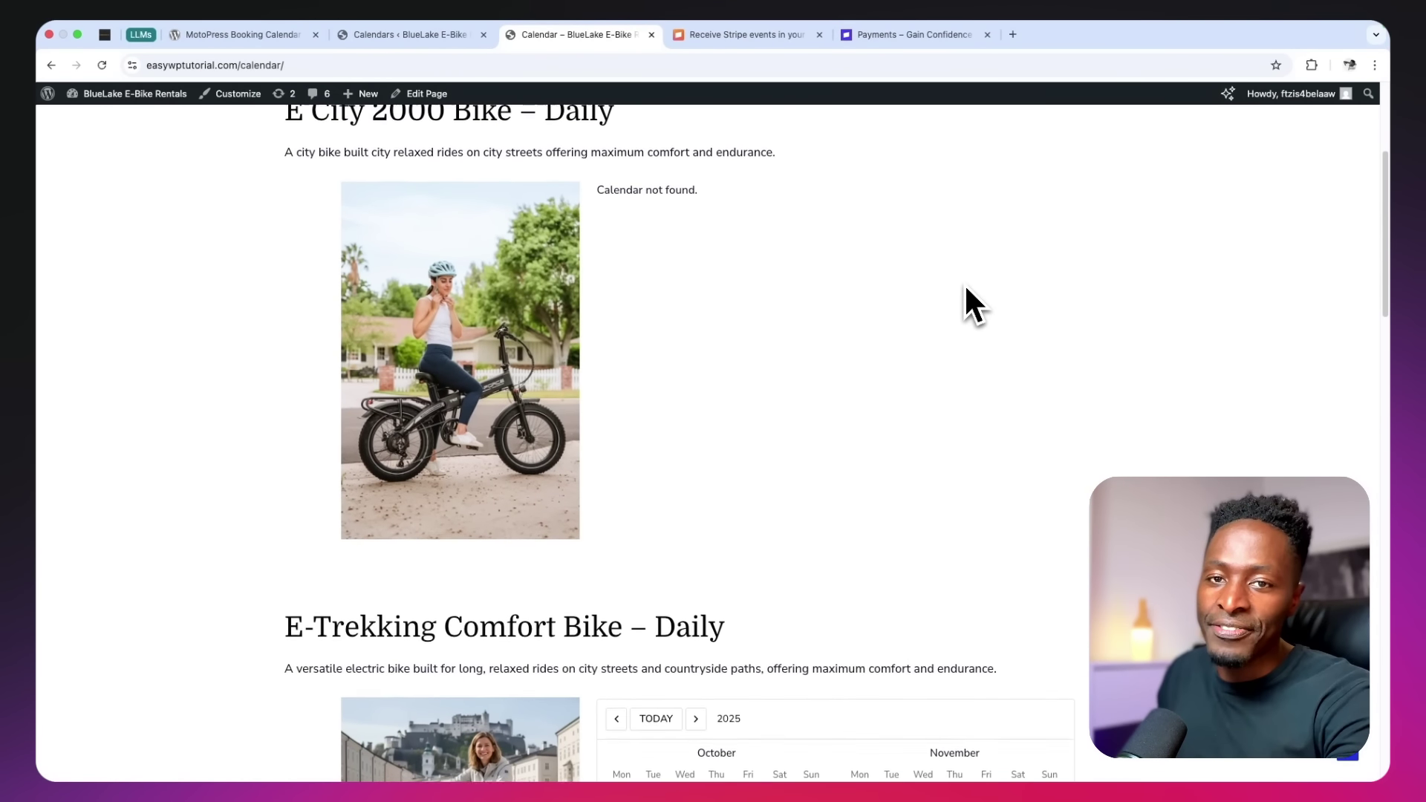
{"action": "scroll", "coordinate": [962, 283], "scroll_direction": "up", "scroll_amount": 1}
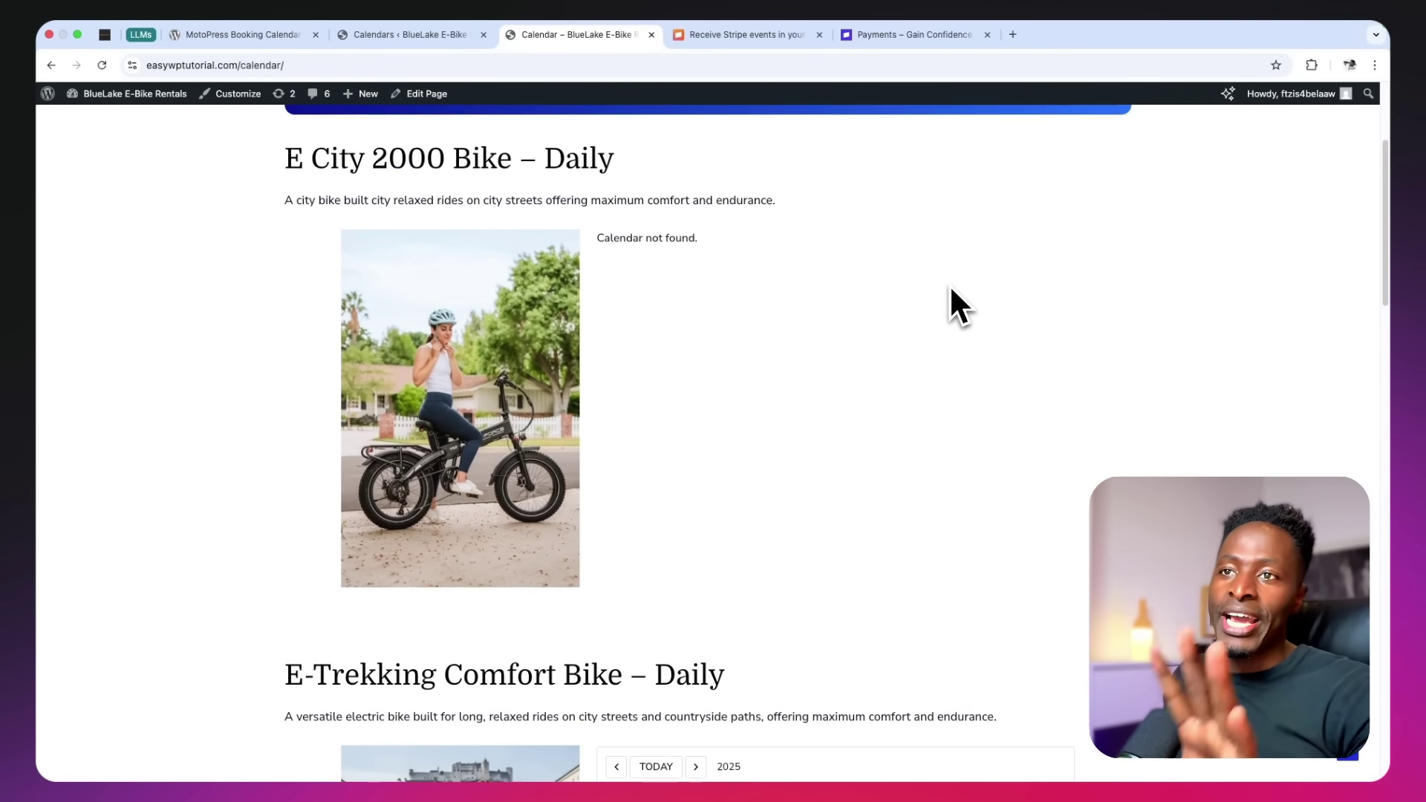
{"action": "scroll", "coordinate": [949, 283], "scroll_direction": "up", "scroll_amount": 2}
{"action": "scroll", "coordinate": [950, 290], "scroll_direction": "down", "scroll_amount": 10}
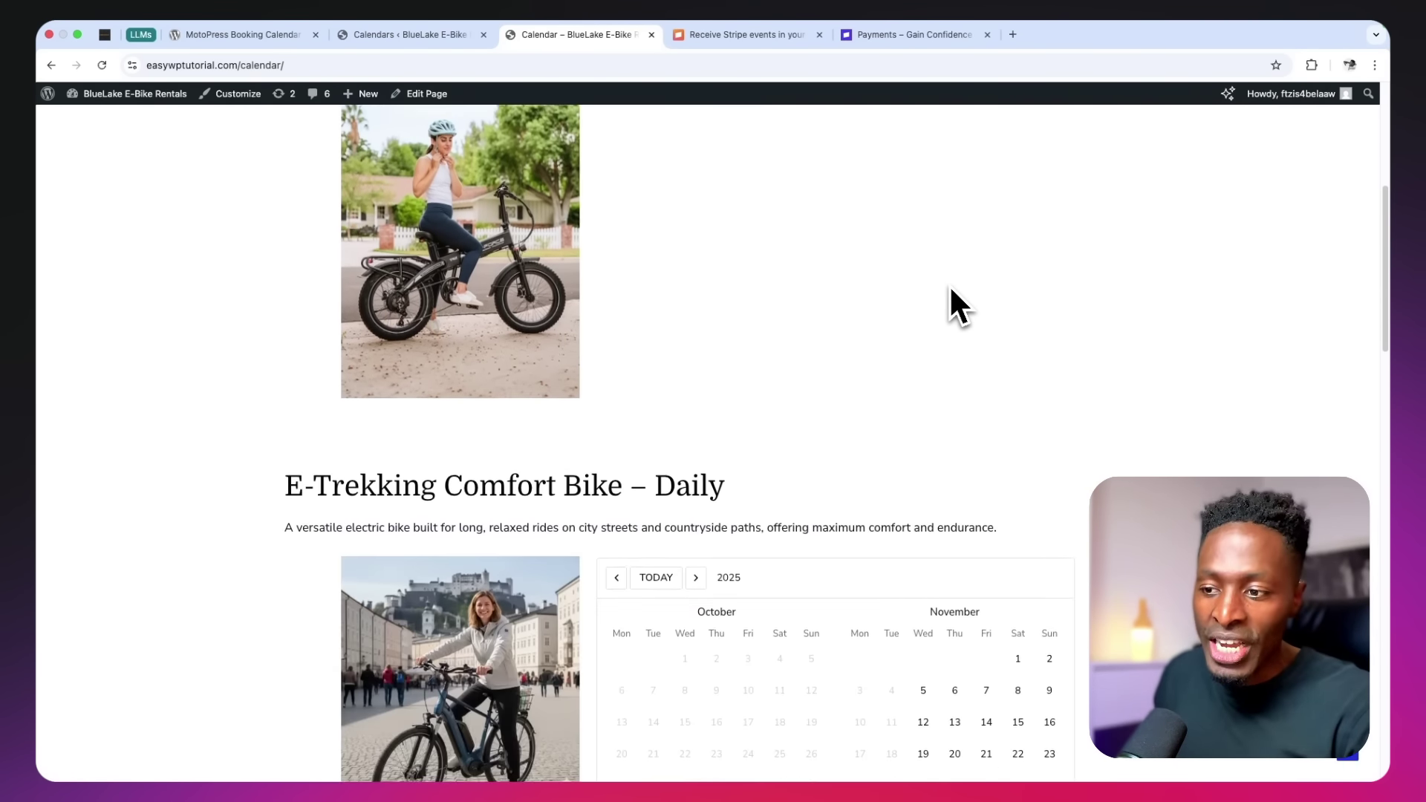
{"action": "scroll", "coordinate": [949, 284], "scroll_direction": "down", "scroll_amount": 3}
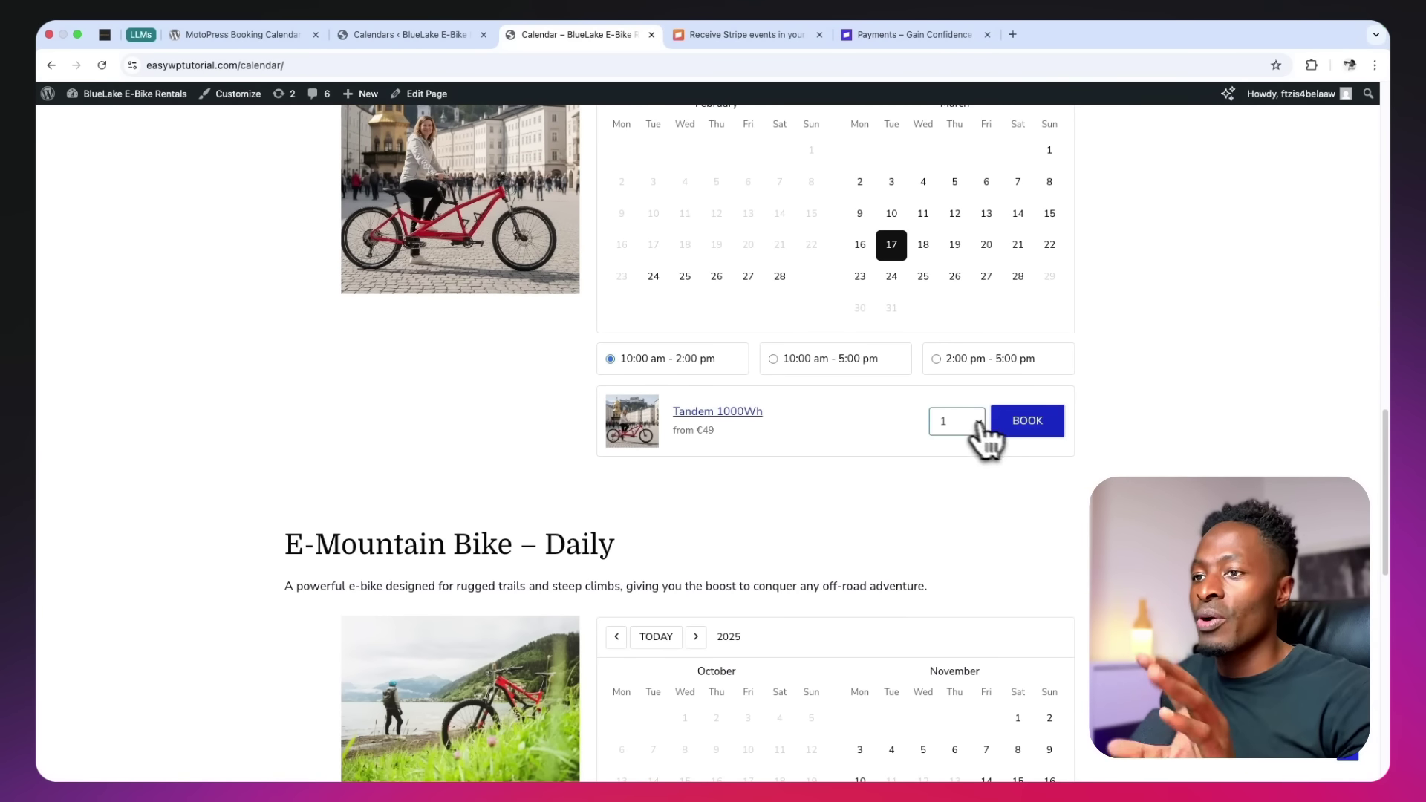
Book the Tandem 1000Wh for March 17, 2026, 10:00 am–2:00 pm and proceed to checkout
{"action": "left_click", "coordinate": [1019, 426]}
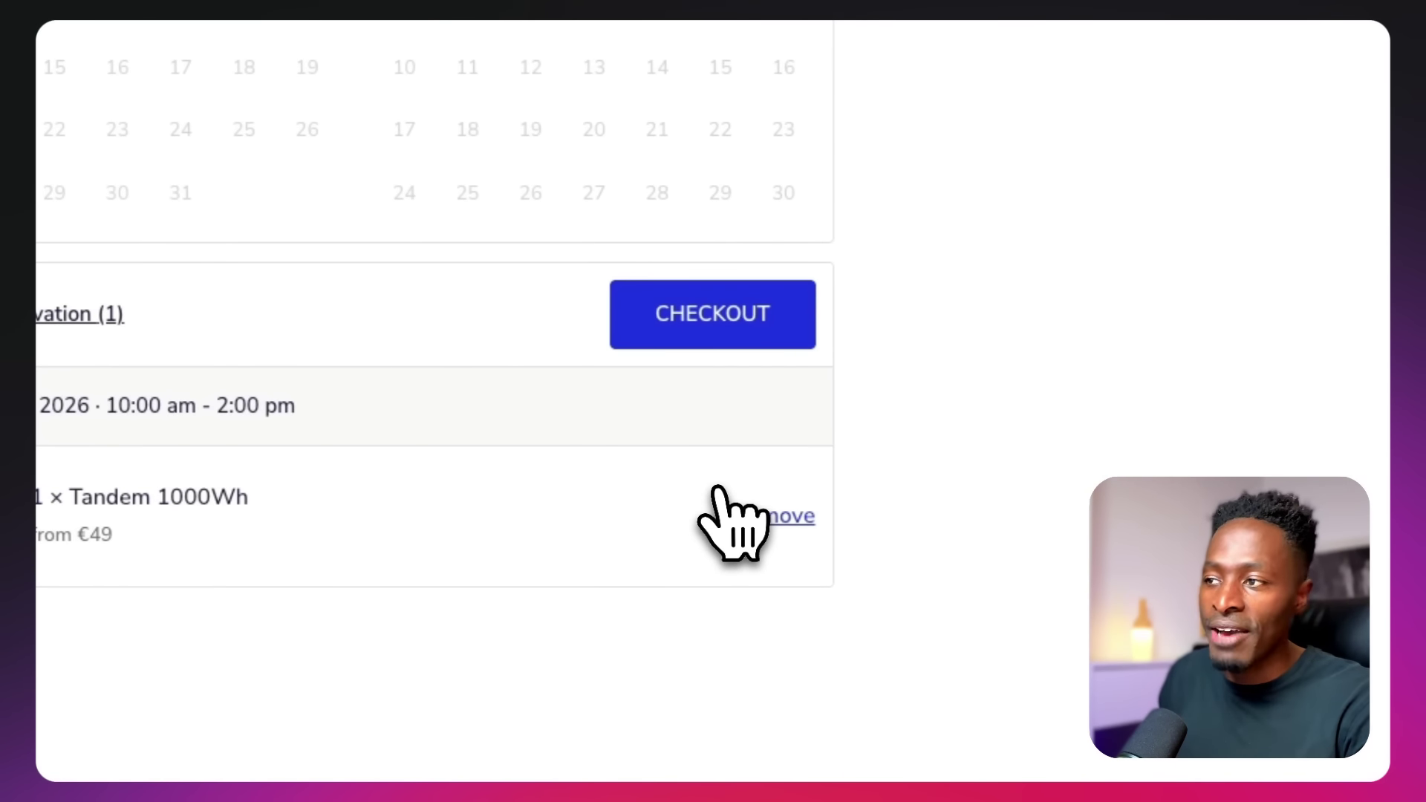
{"action": "left_click", "coordinate": [713, 323]}
{"action": "scroll", "coordinate": [724, 356], "scroll_direction": "up", "scroll_amount": 3}
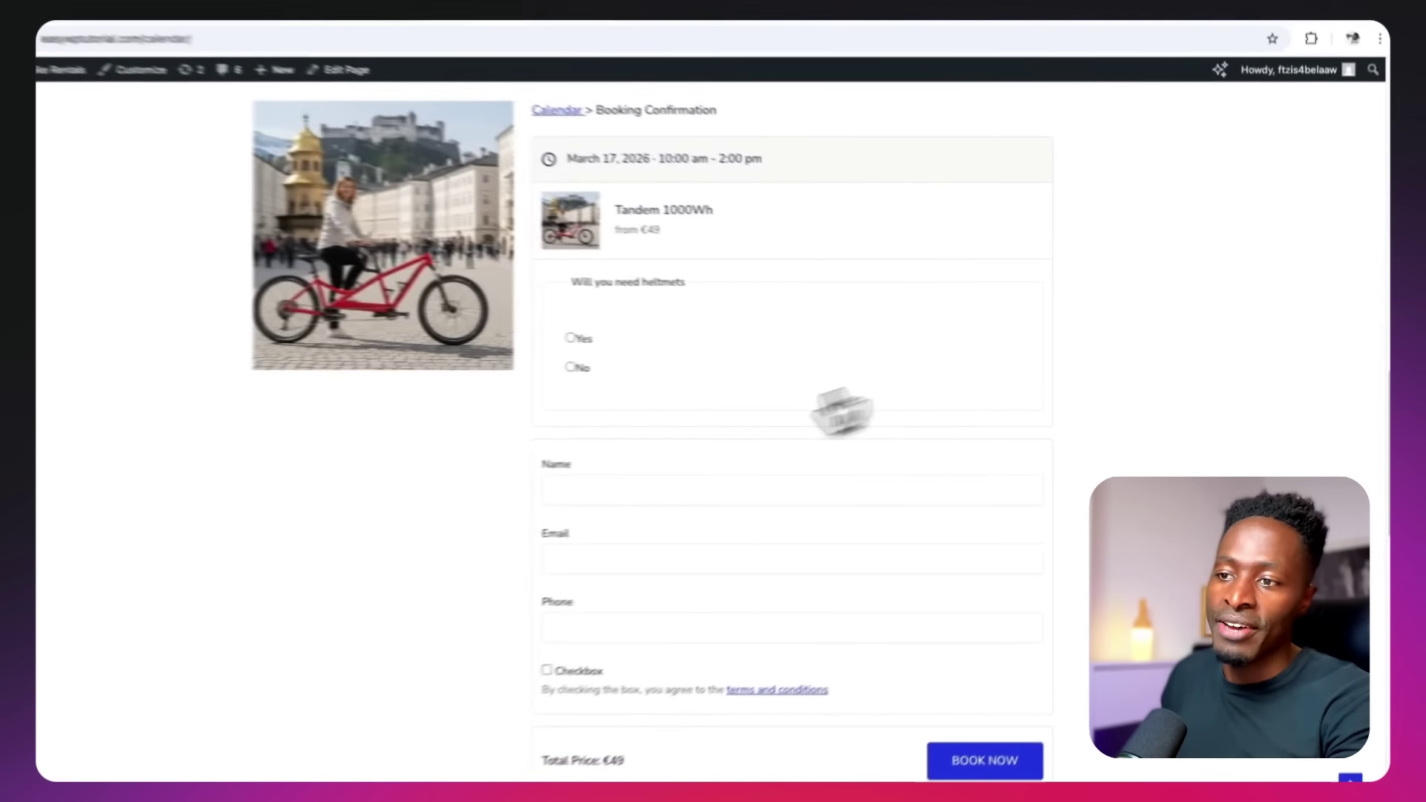
{"action": "scroll", "coordinate": [672, 557], "scroll_direction": "down", "scroll_amount": 3}
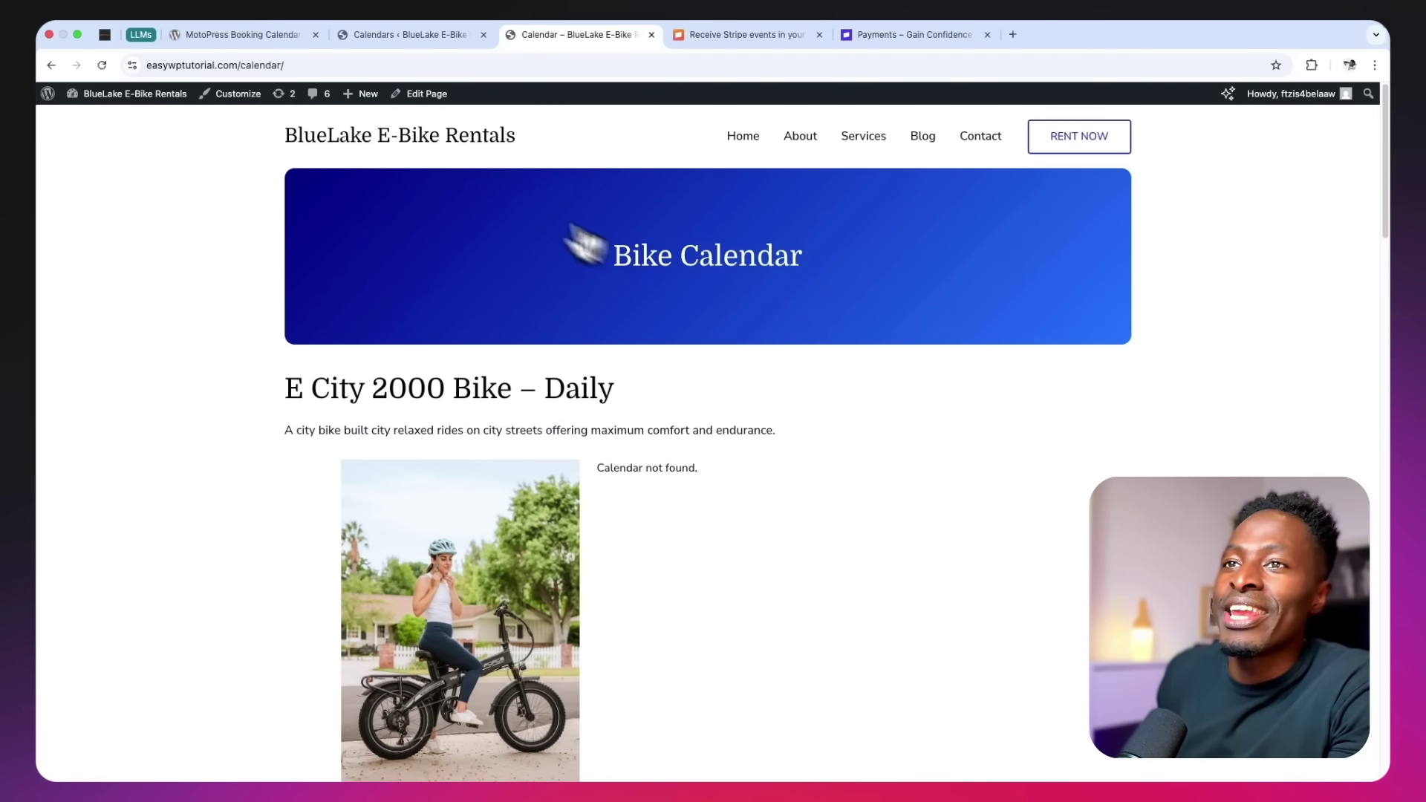
Start a new calendar and copy the 'E City 2000 Bike – Daily' heading from the bike page
{"action": "left_click", "coordinate": [410, 34]}
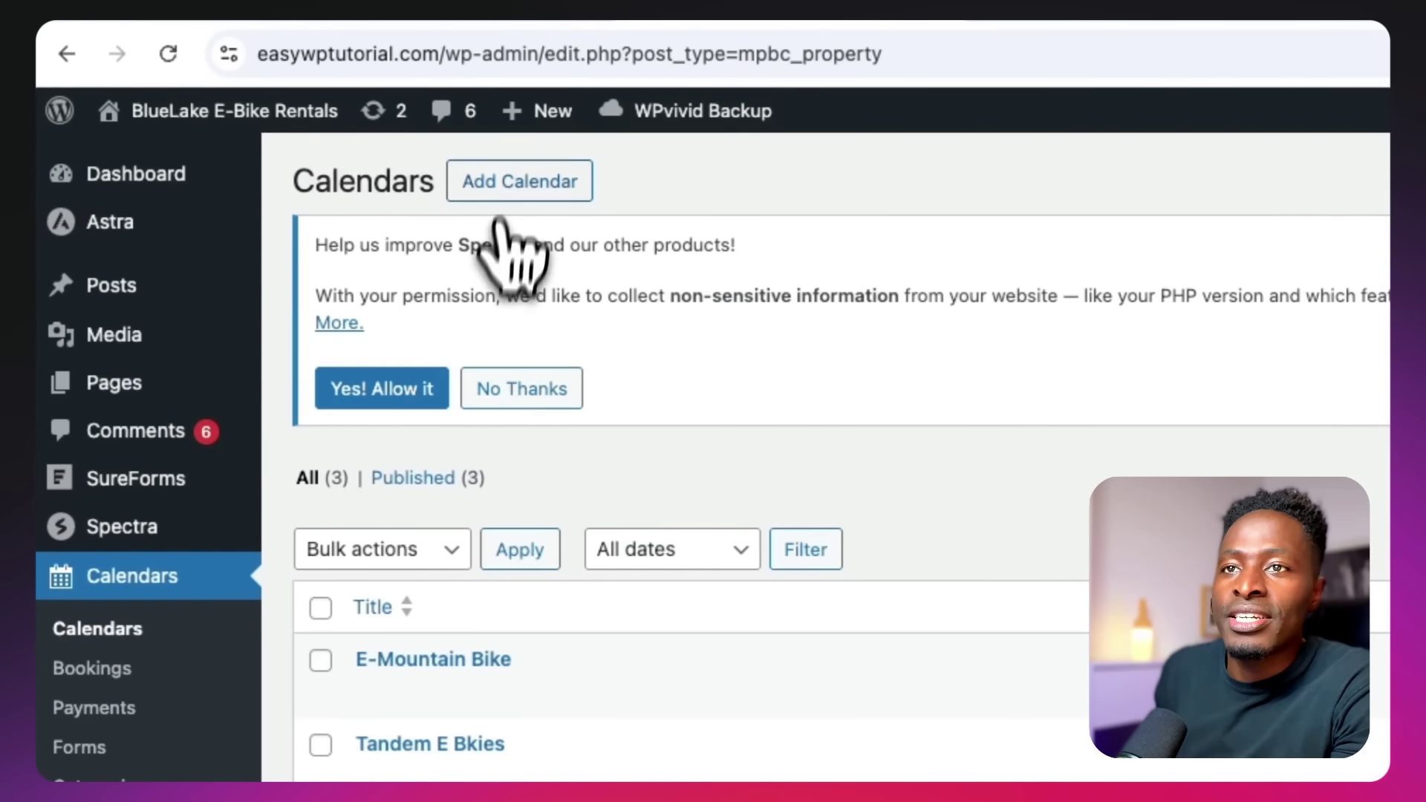
{"action": "left_click", "coordinate": [509, 189]}
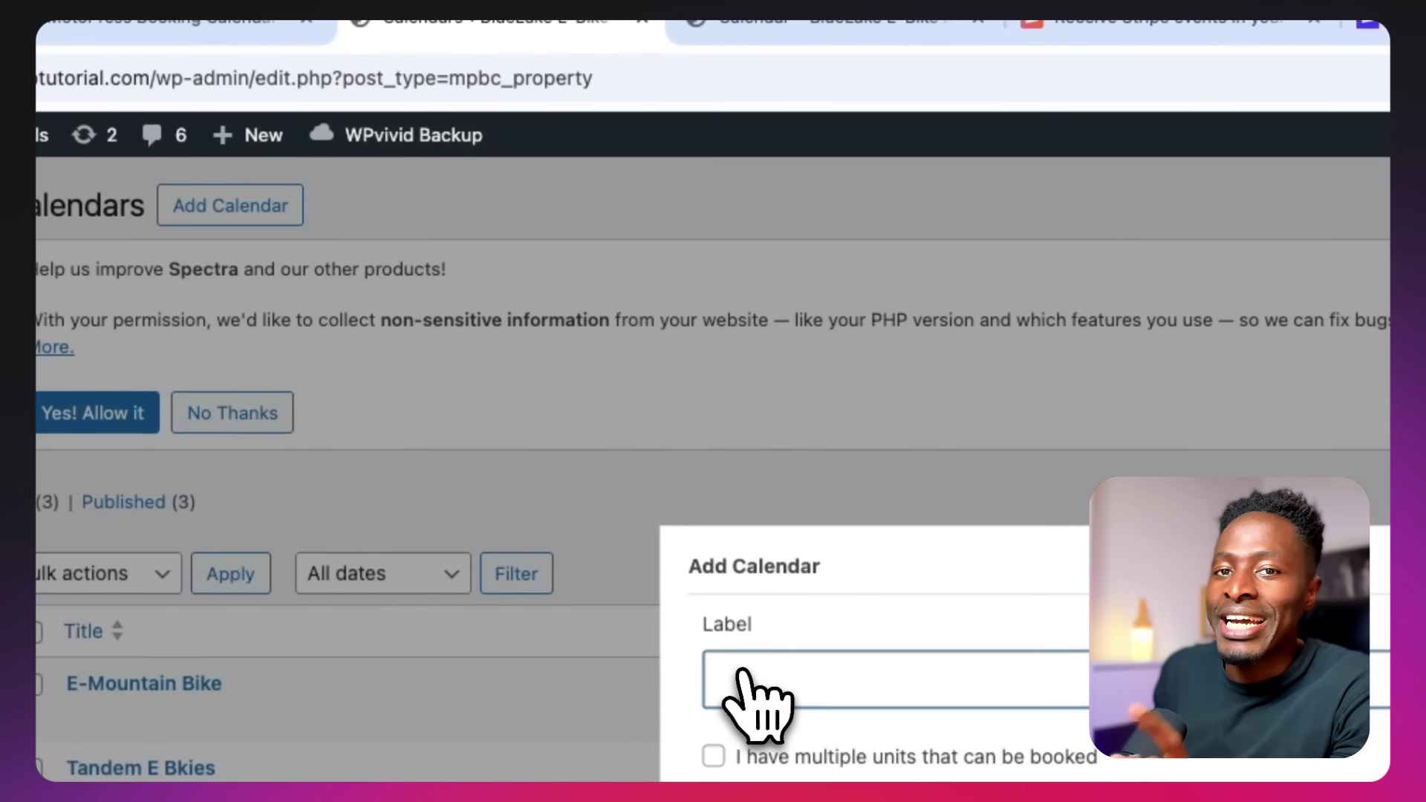
{"action": "left_click", "coordinate": [769, 66]}
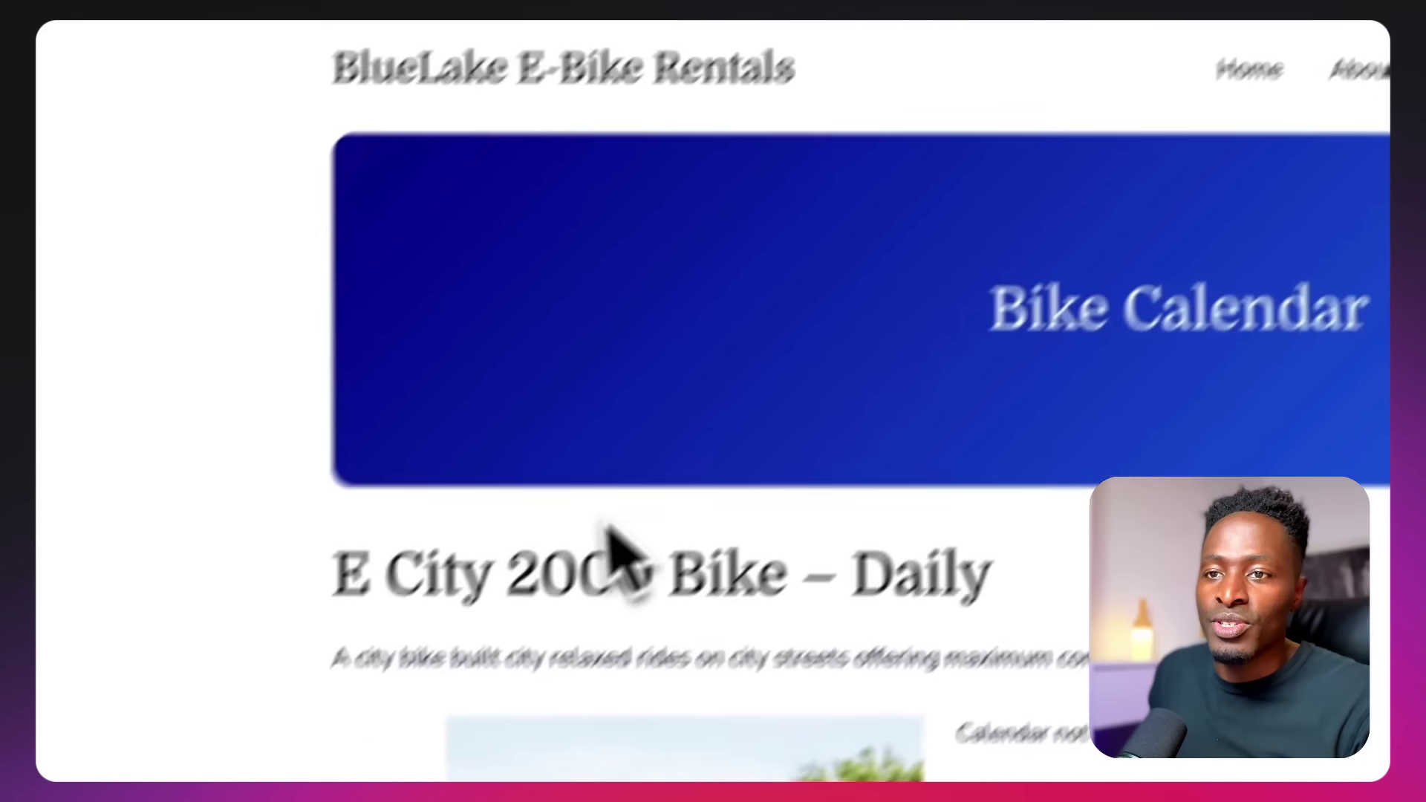
{"action": "left_click_drag", "start_coordinate": [335, 576], "coordinate": [833, 573]}
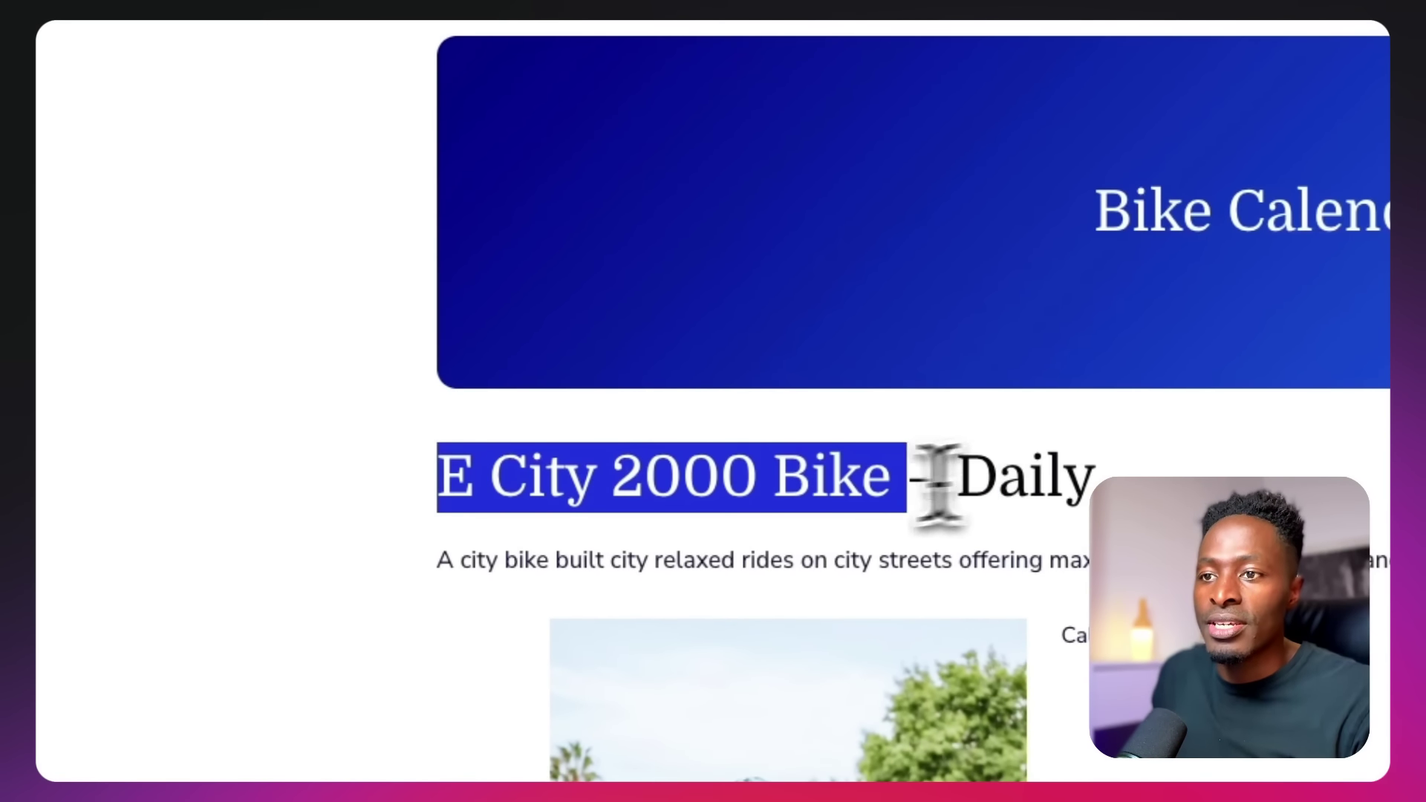
{"action": "left_click_drag", "start_coordinate": [937, 482], "coordinate": [1101, 476]}
{"action": "key", "text": "super+c"}
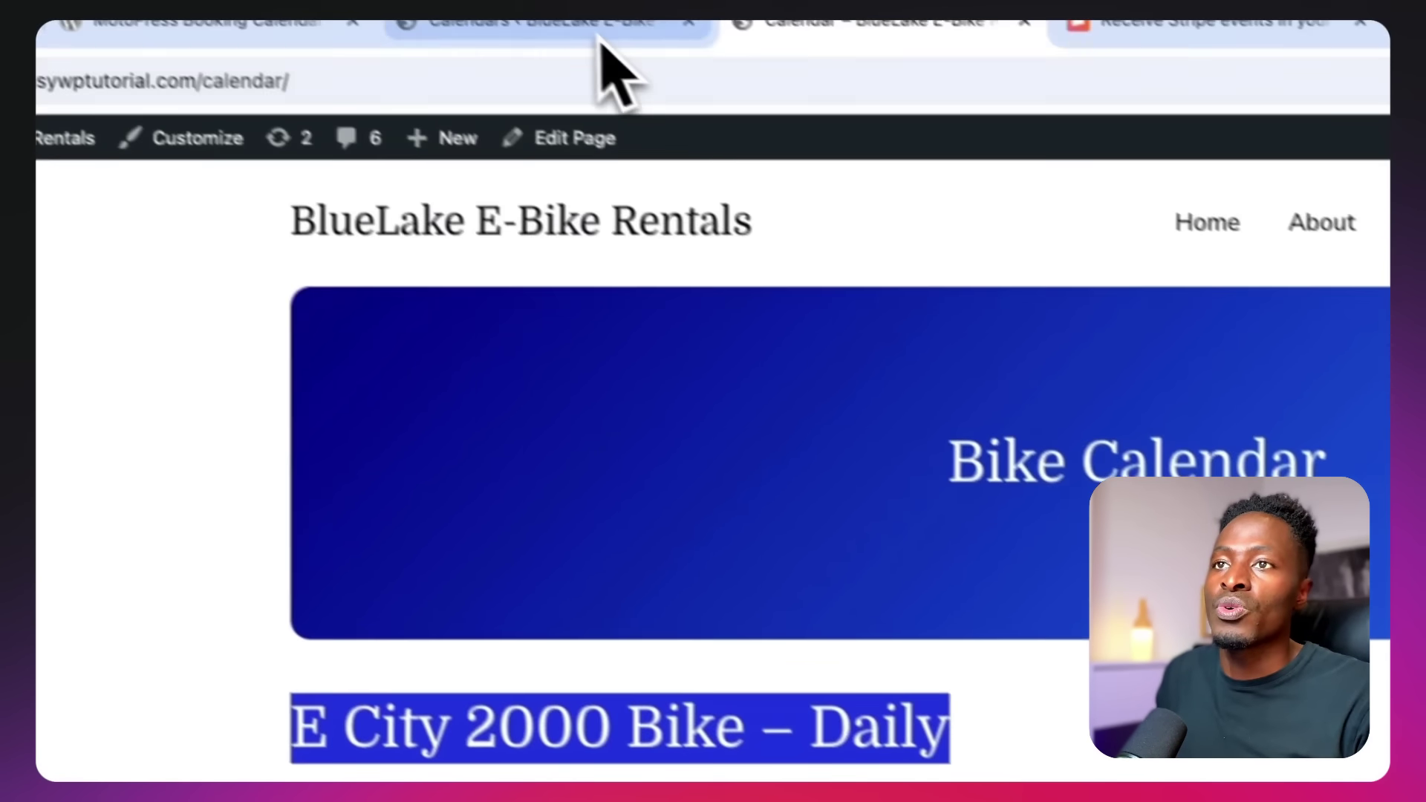
Paste 'E City 2000 Bike – Daily' as the calendar label and enable multiple bookable units
{"action": "left_click", "coordinate": [600, 31]}
{"action": "key", "text": "super+v"}
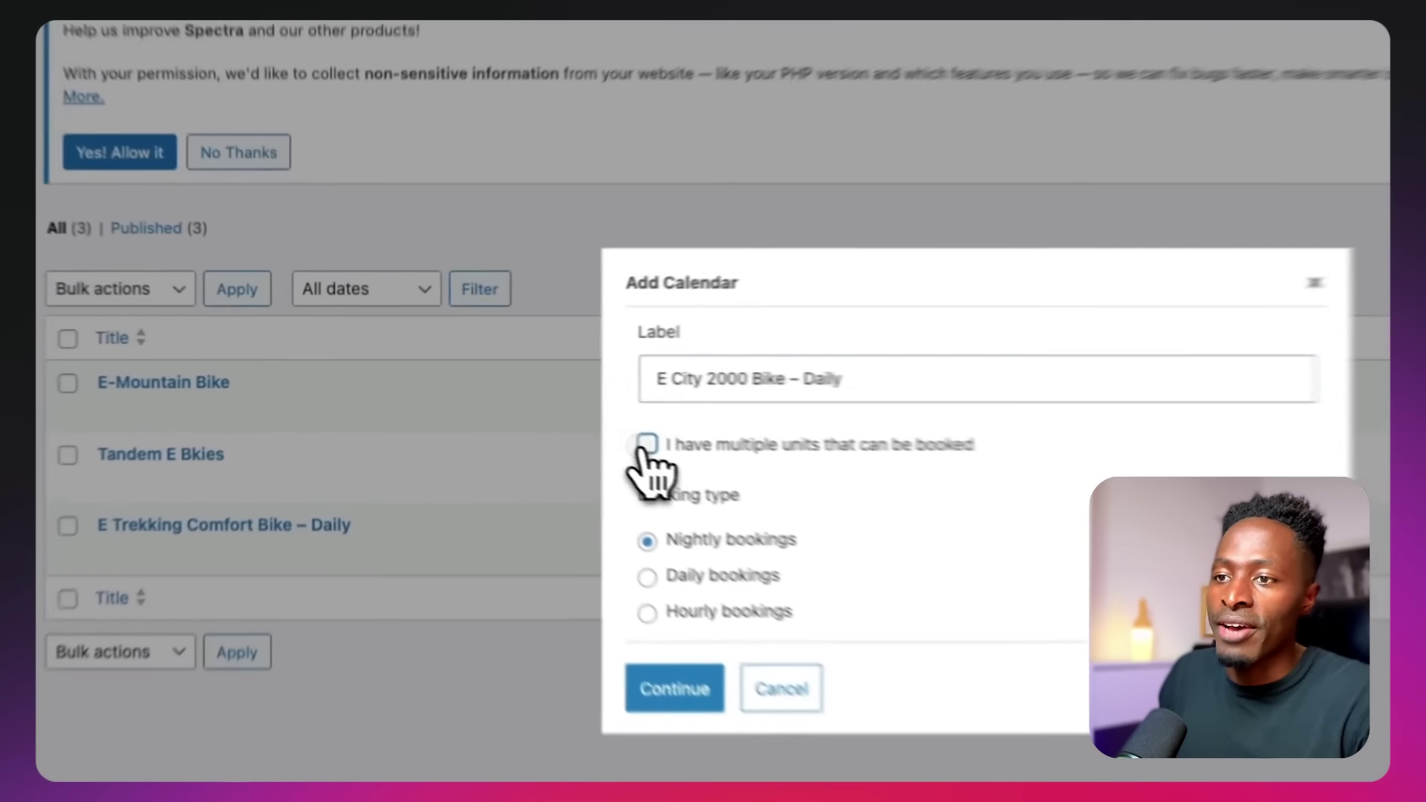
{"action": "left_click", "coordinate": [519, 404]}
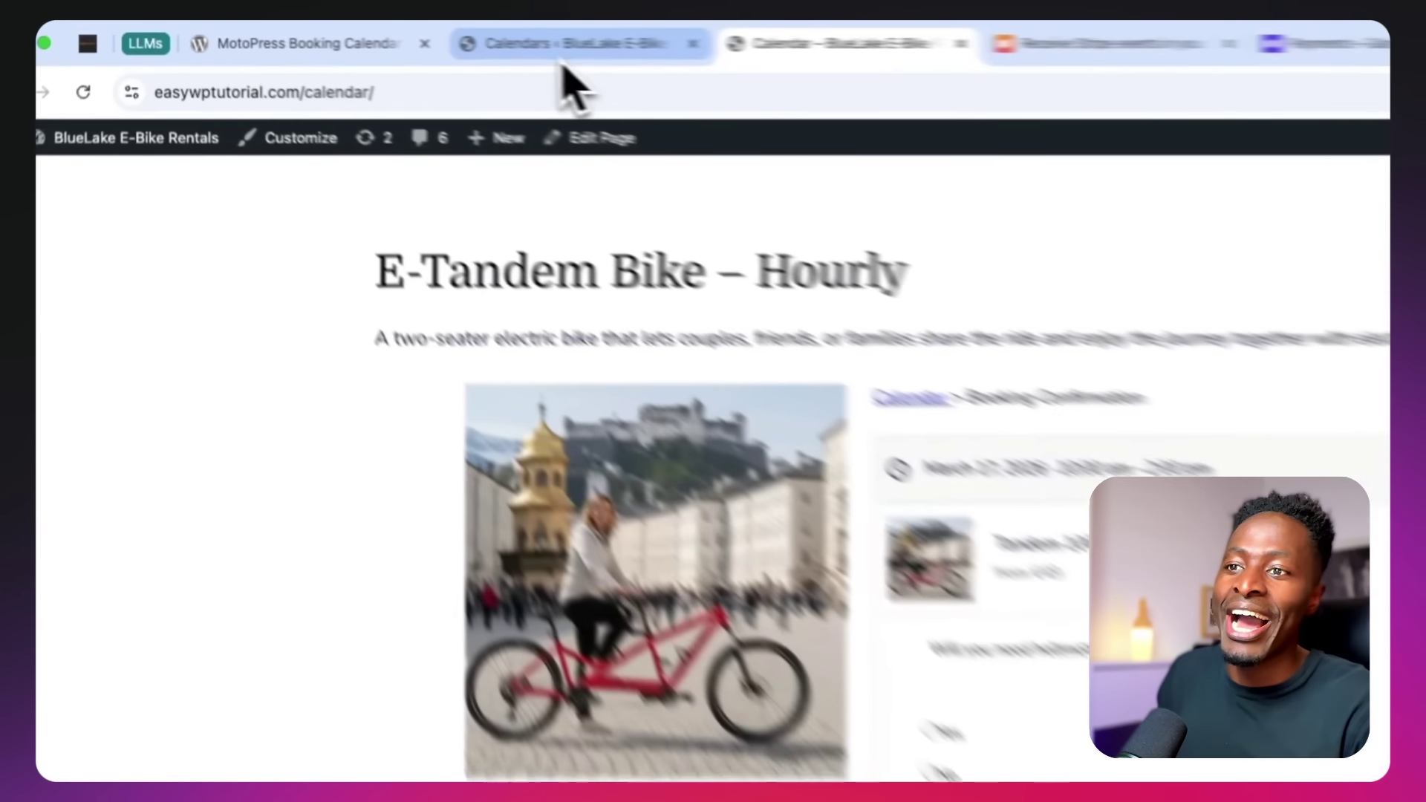
Choose daily bookings instead of hourly for the new calendar and create it
{"action": "left_click", "coordinate": [407, 35]}
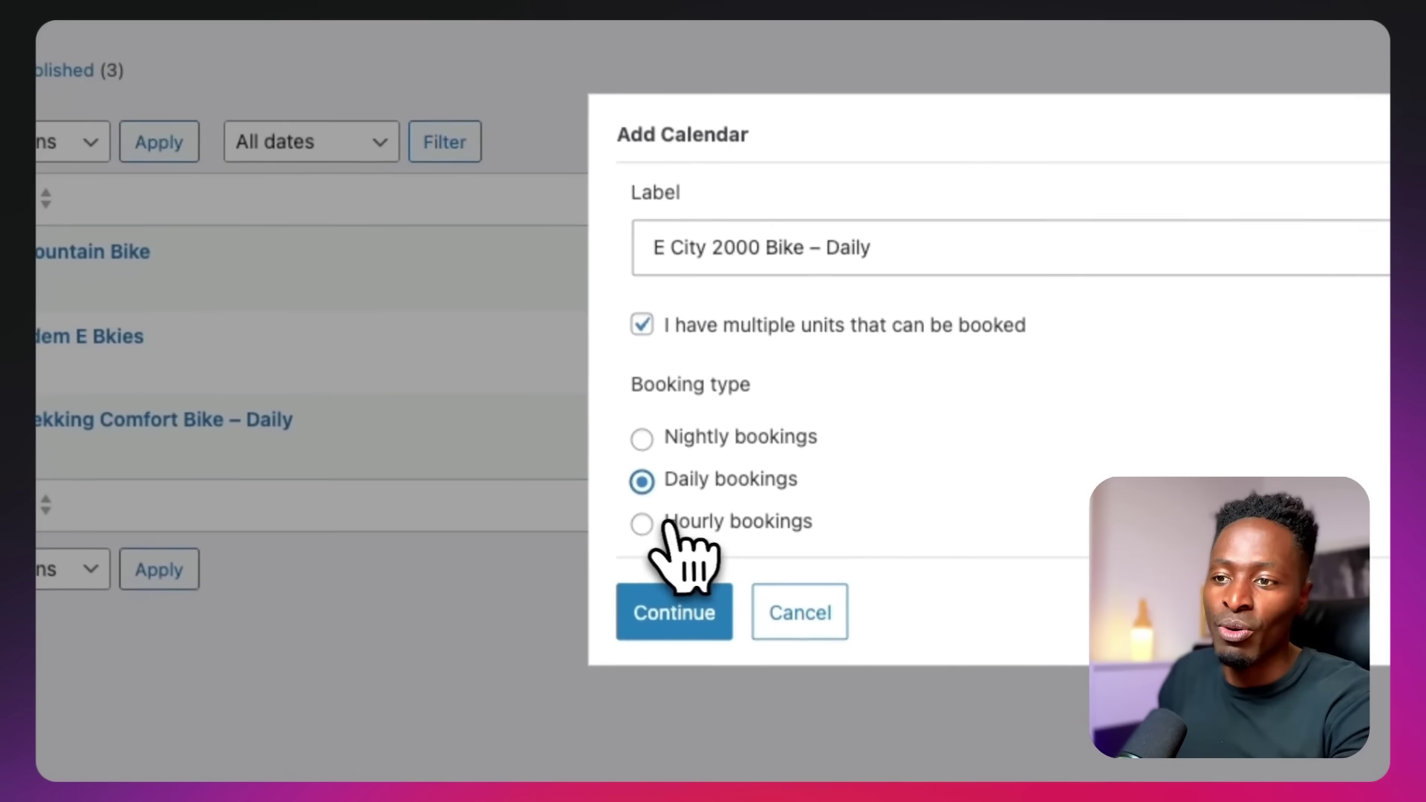
{"action": "left_click", "coordinate": [686, 598]}
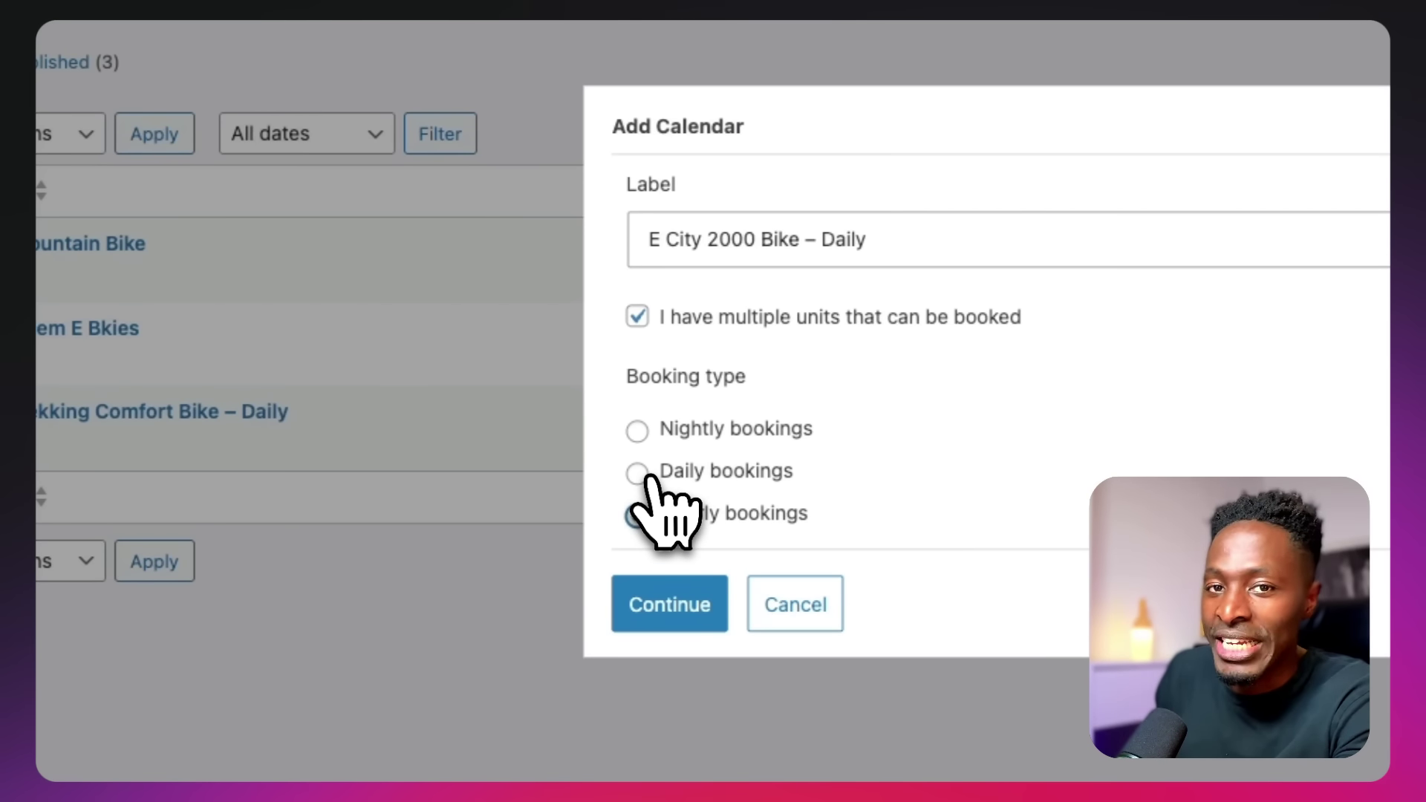
{"action": "left_click", "coordinate": [645, 475]}
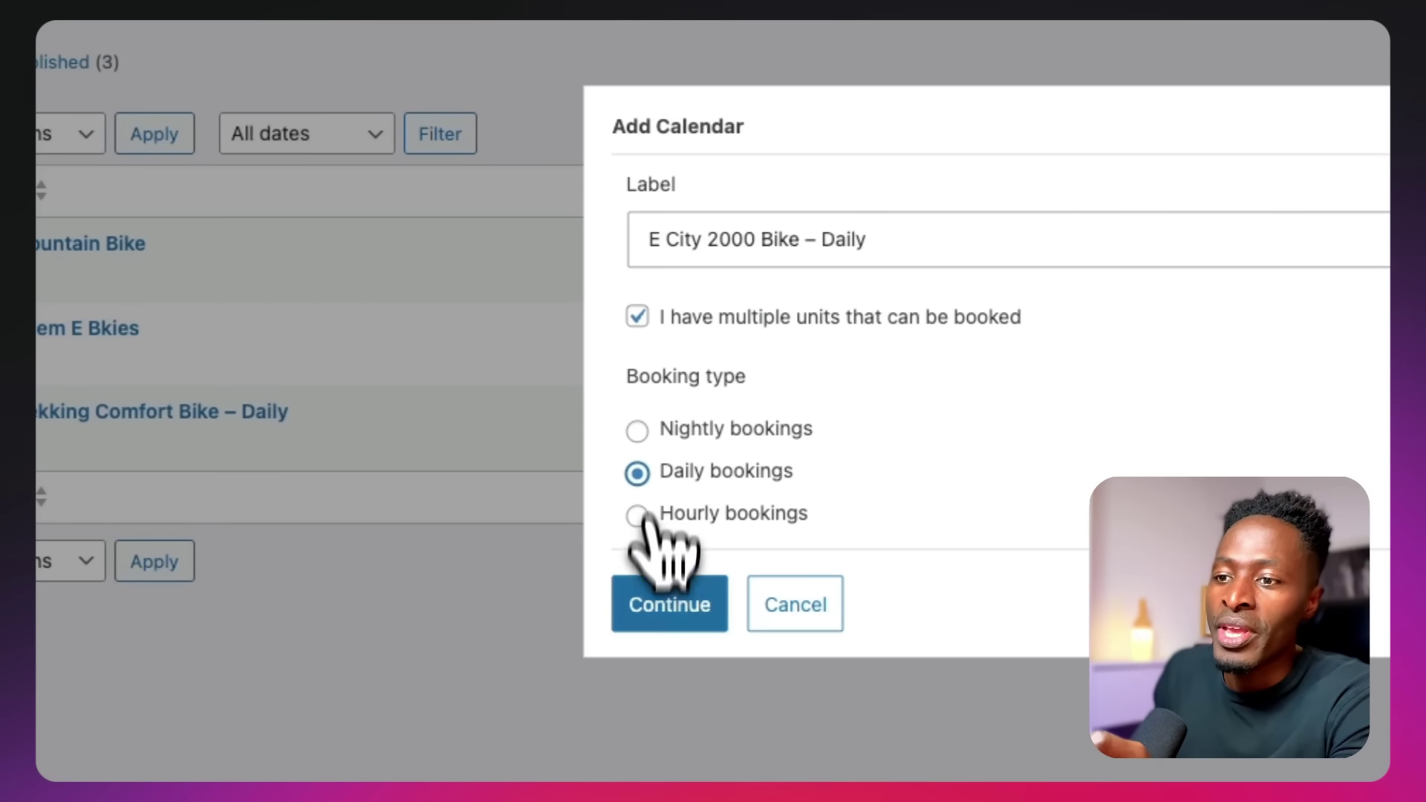
{"action": "left_click", "coordinate": [644, 616]}
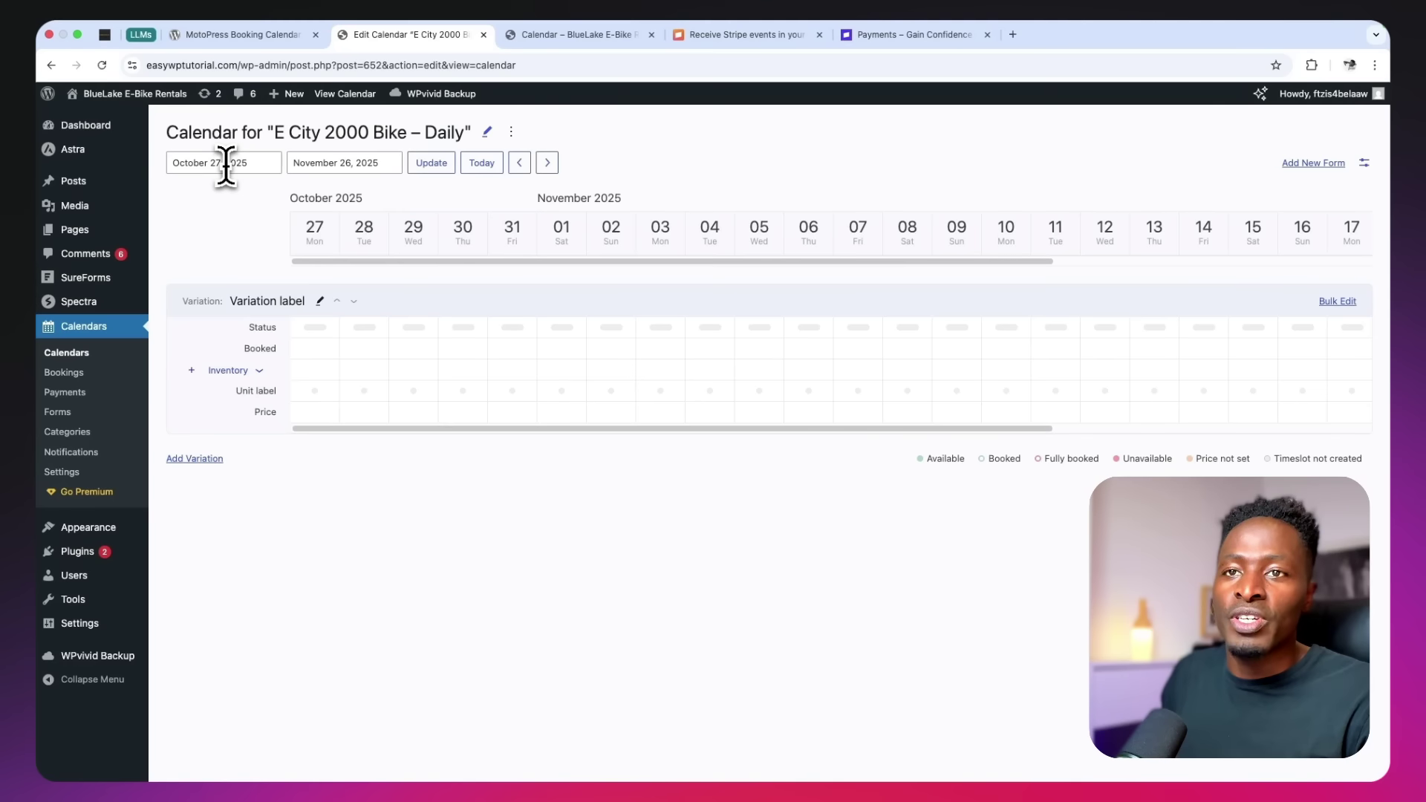
Set the calendar's end date to June 30, 2026
{"action": "left_click", "coordinate": [321, 162]}
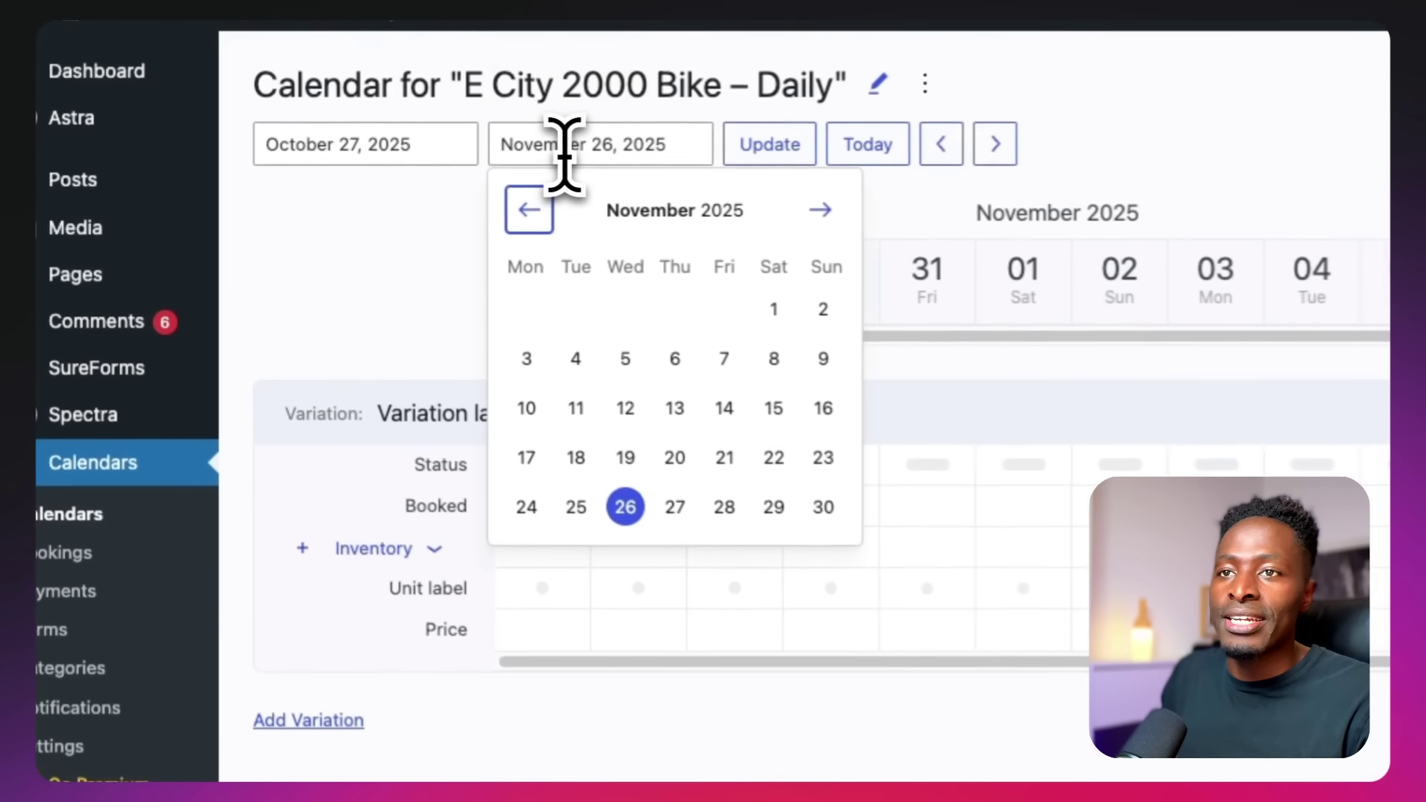
{"action": "double_click", "coordinate": [840, 211]}
{"action": "left_click", "coordinate": [840, 211]}
{"action": "left_click", "coordinate": [840, 211]}
{"action": "left_click", "coordinate": [840, 211]}
{"action": "left_click", "coordinate": [842, 211]}
{"action": "left_click", "coordinate": [842, 211]}
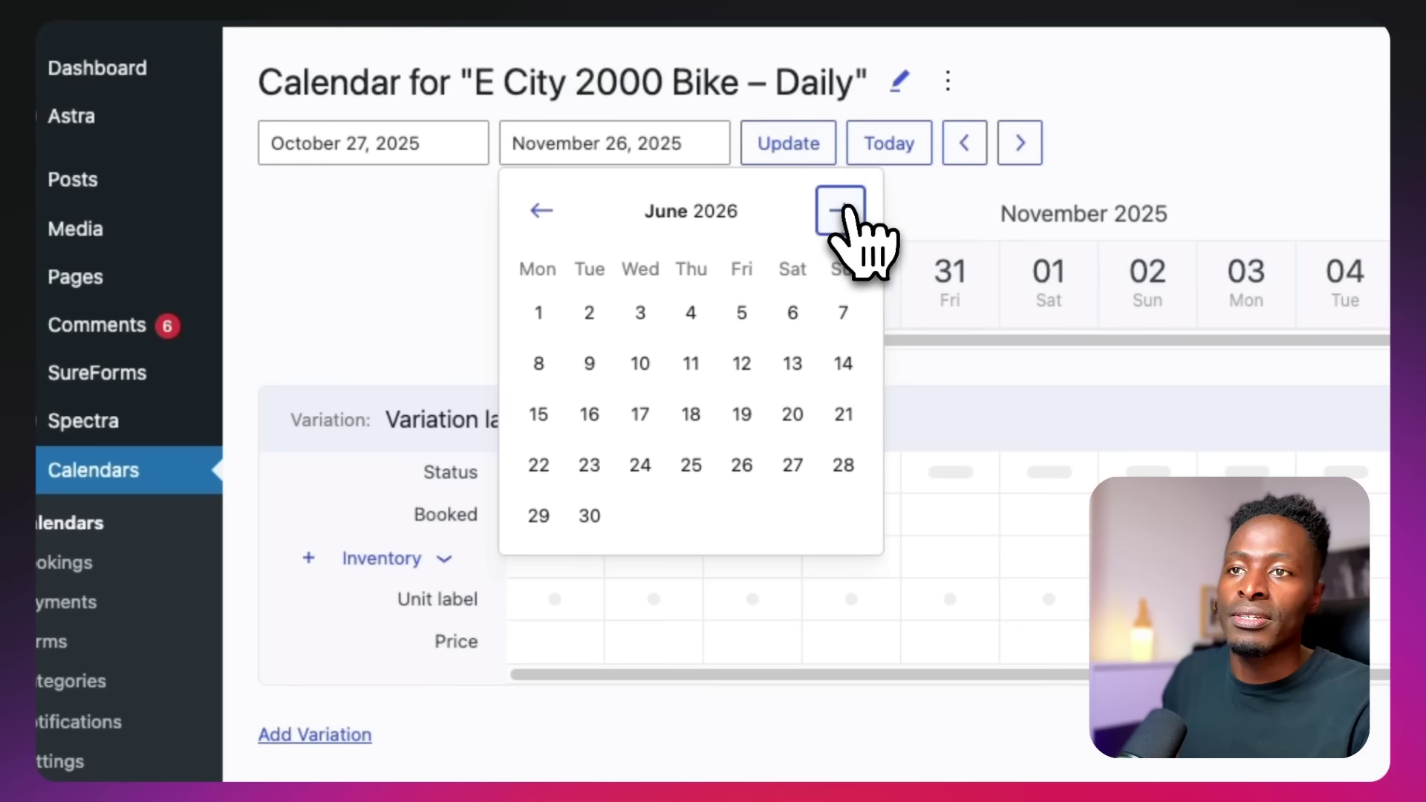
{"action": "left_click", "coordinate": [590, 518]}
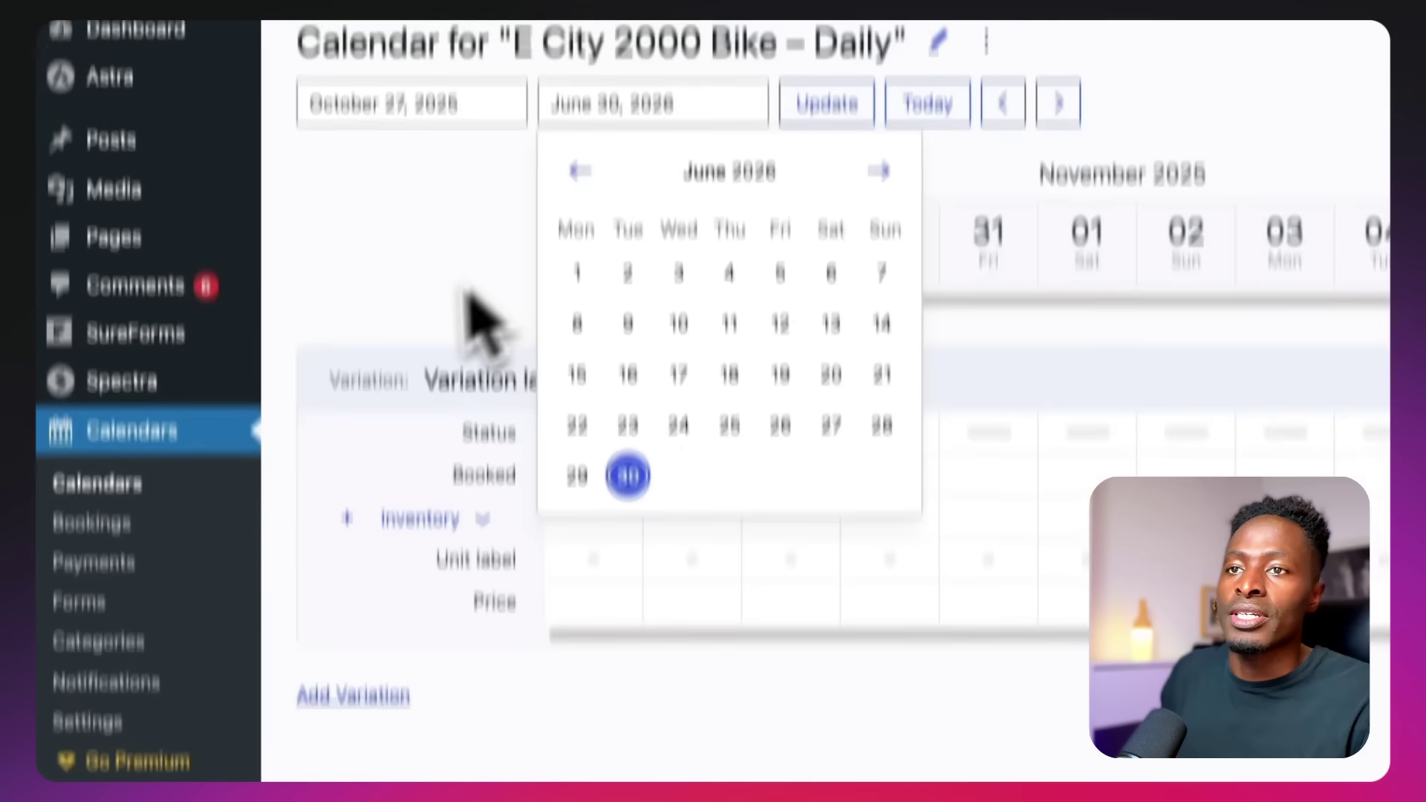
{"action": "left_click", "coordinate": [372, 303]}
Apply the new date range, then edit the variation with its placeholder title selected
{"action": "left_click", "coordinate": [826, 245]}
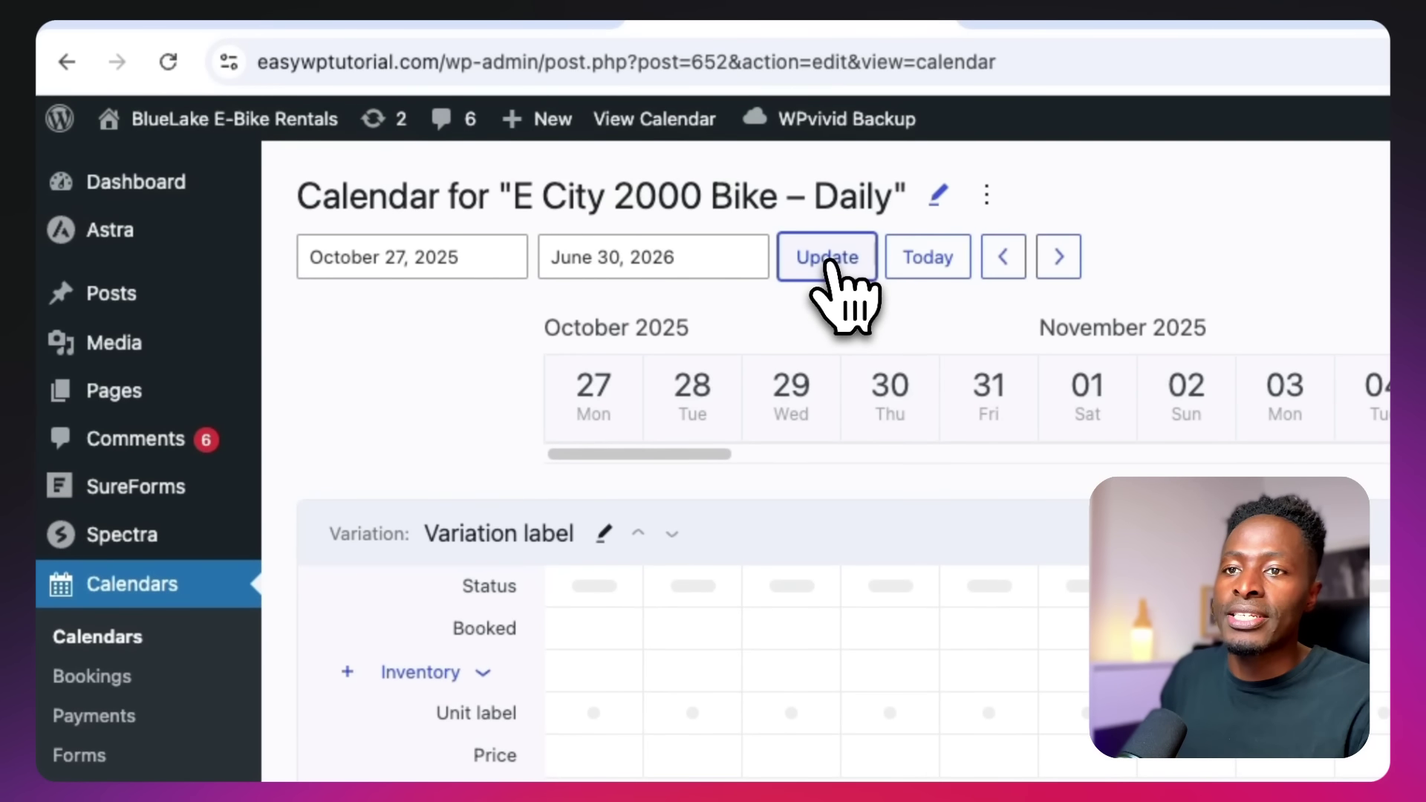
{"action": "left_click", "coordinate": [604, 532]}
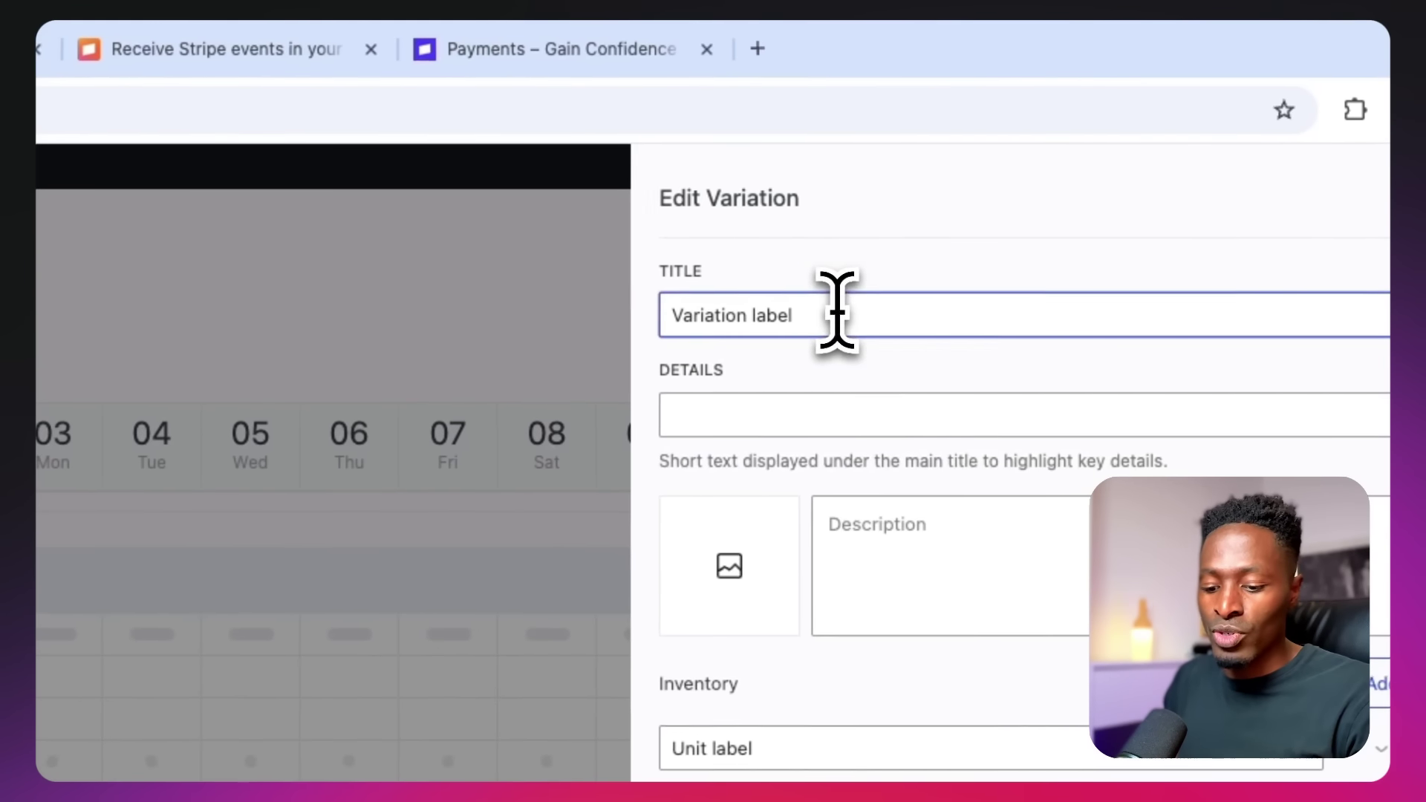
{"action": "triple_click", "coordinate": [834, 312]}
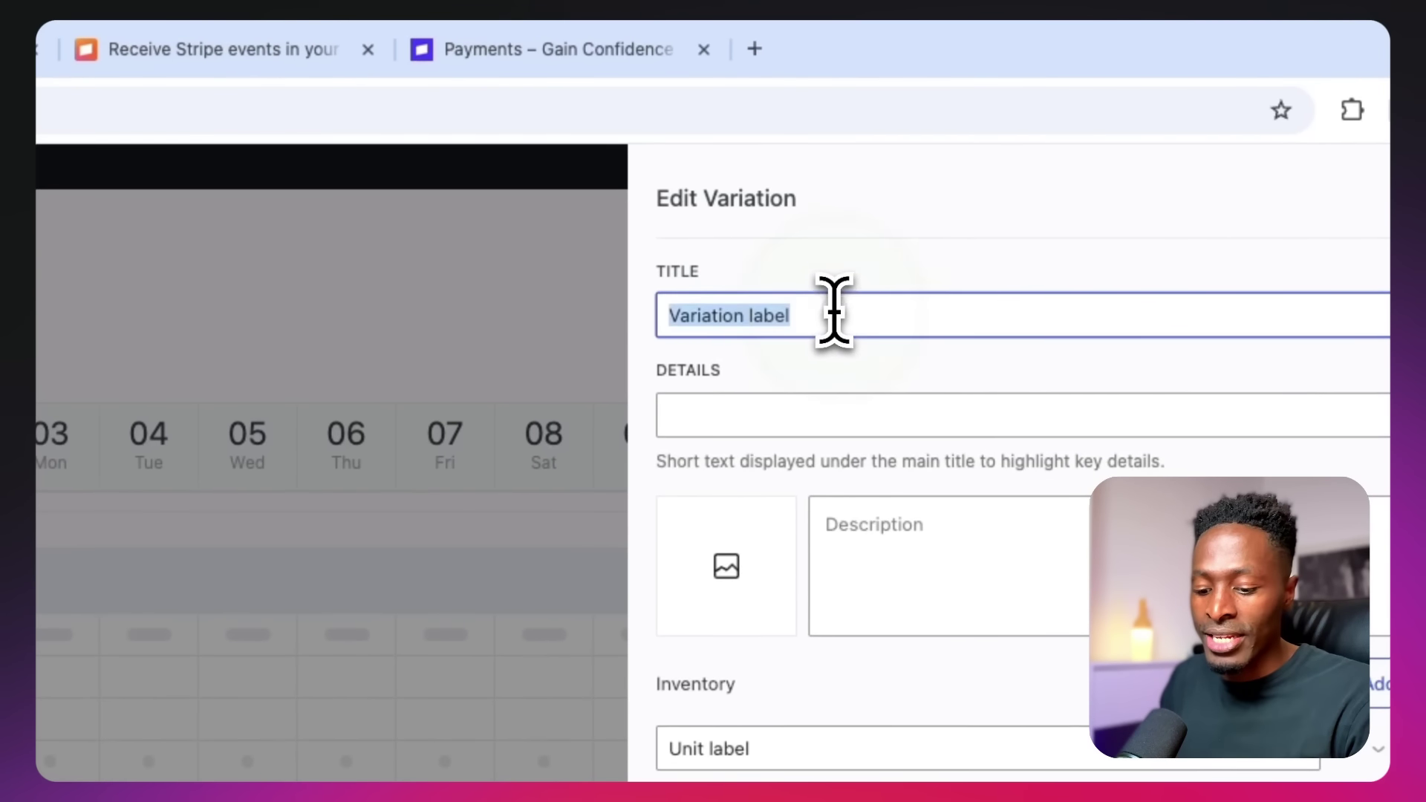
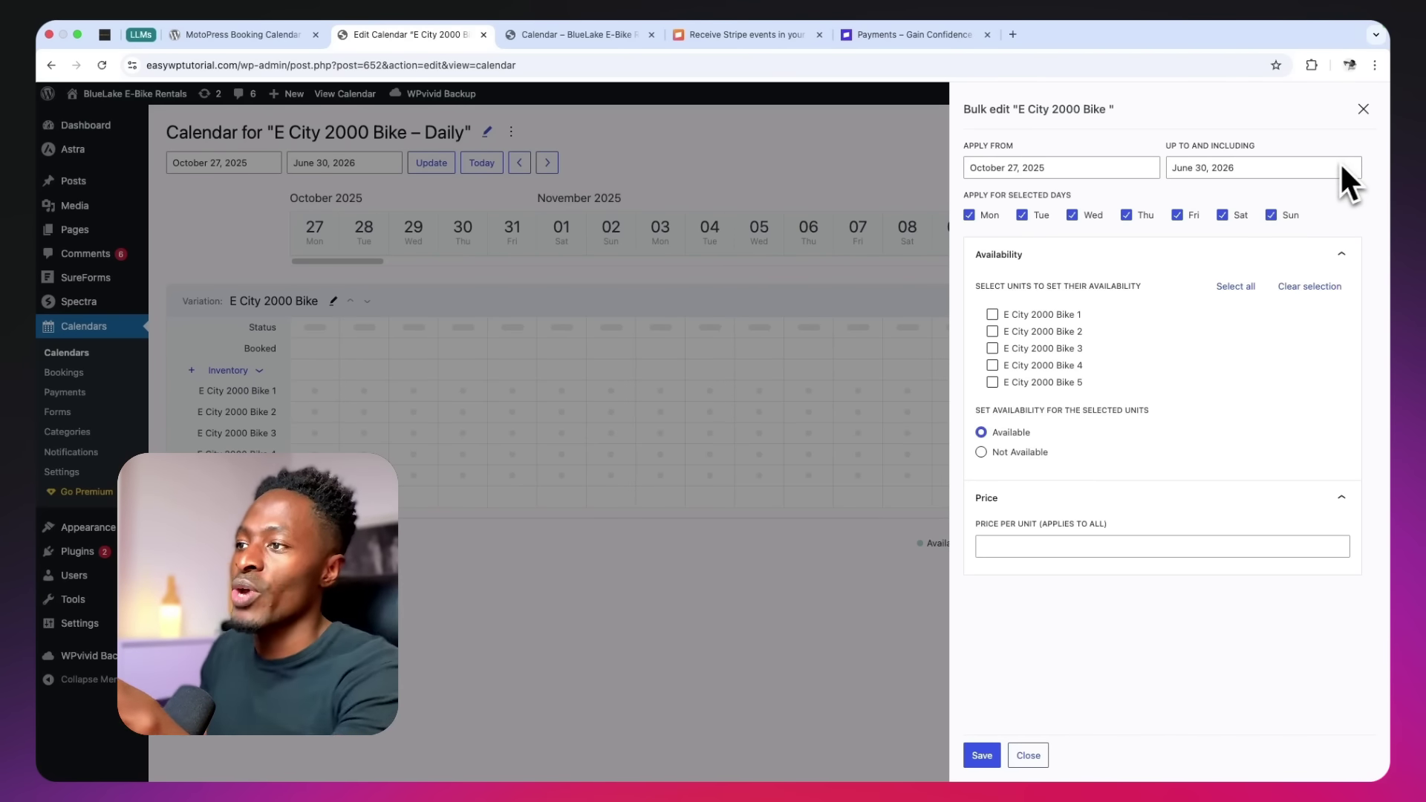
Bulk-edit all five E City 2000 Bike units to Available at a price of 29 each
{"action": "left_click", "coordinate": [1235, 287]}
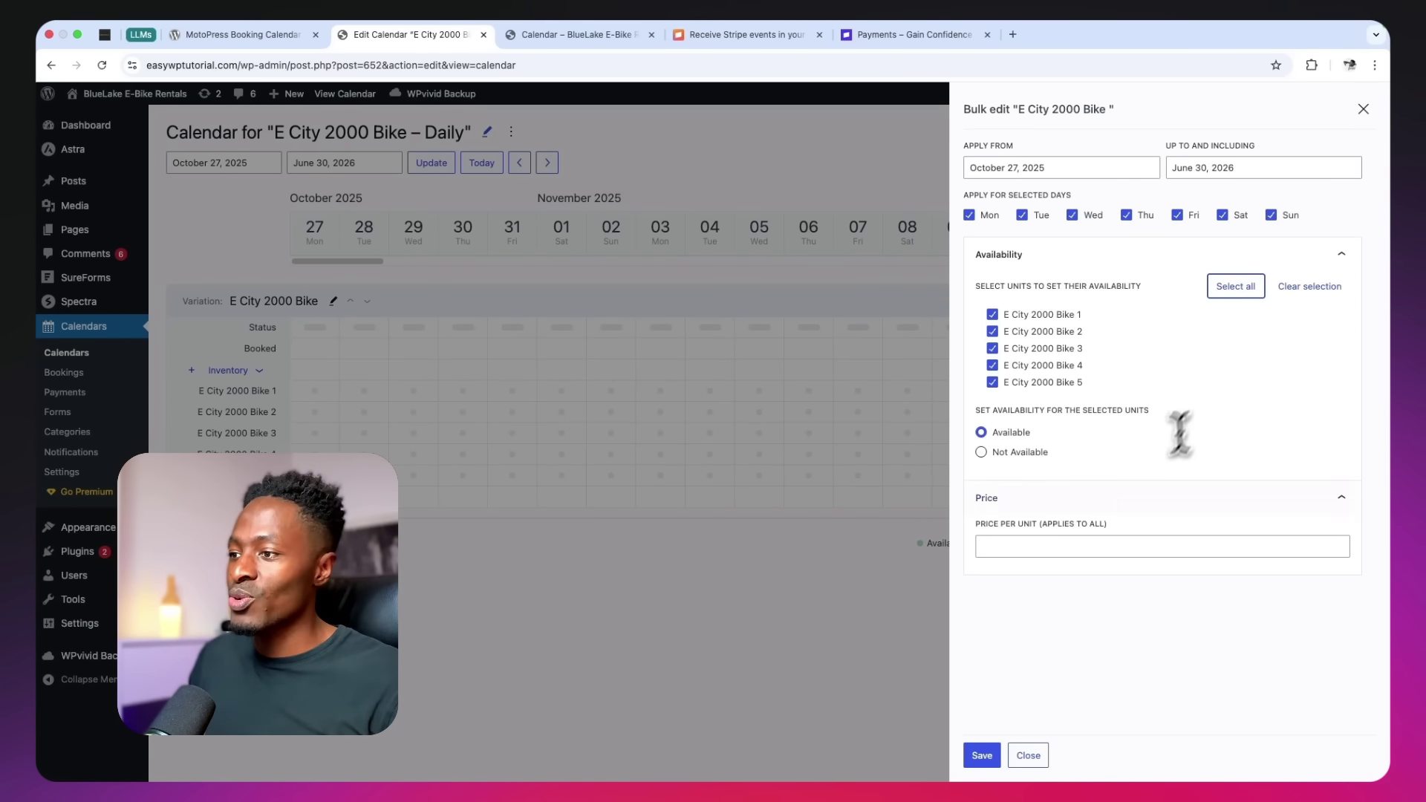
{"action": "left_click", "coordinate": [1077, 548]}
{"action": "type", "text": "29"}
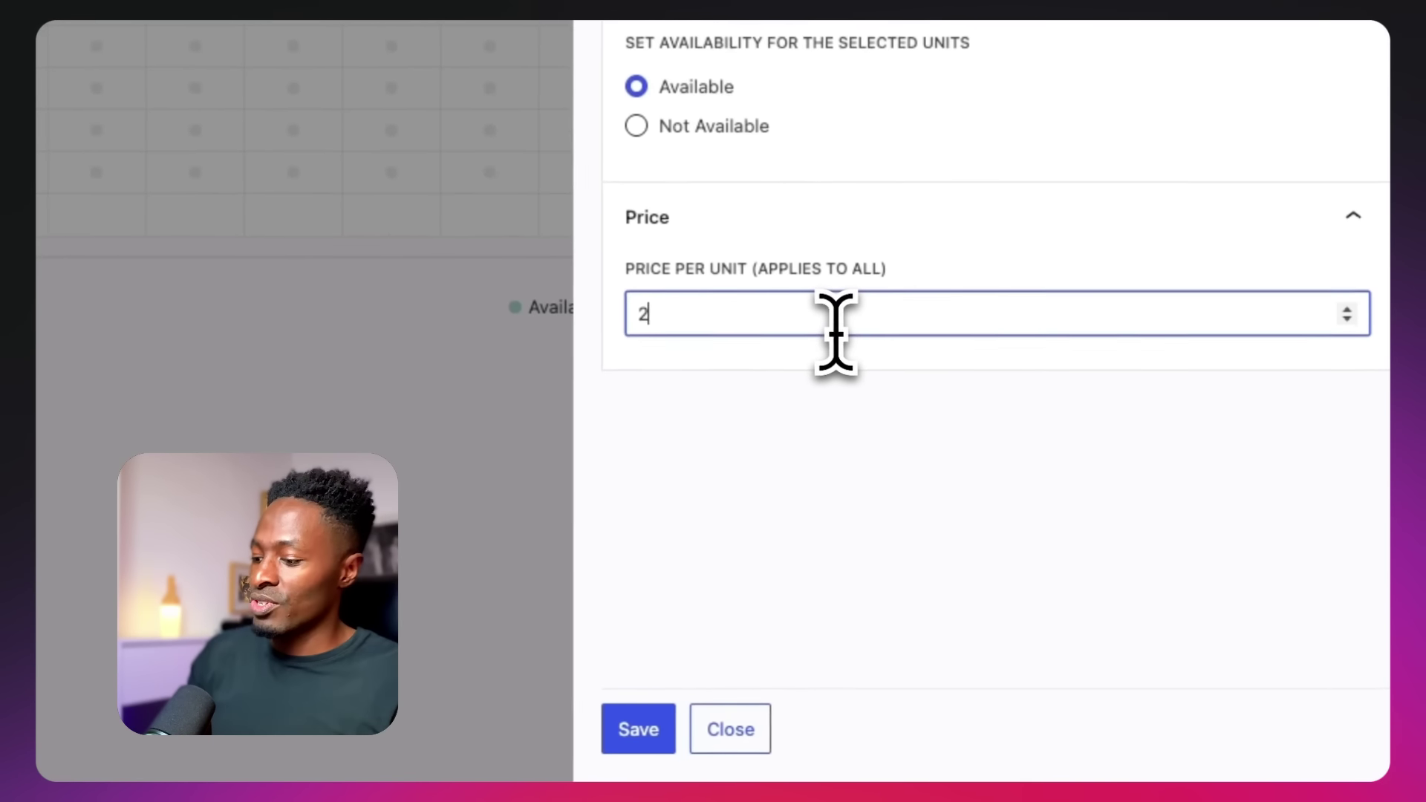
{"action": "left_click", "coordinate": [628, 738]}
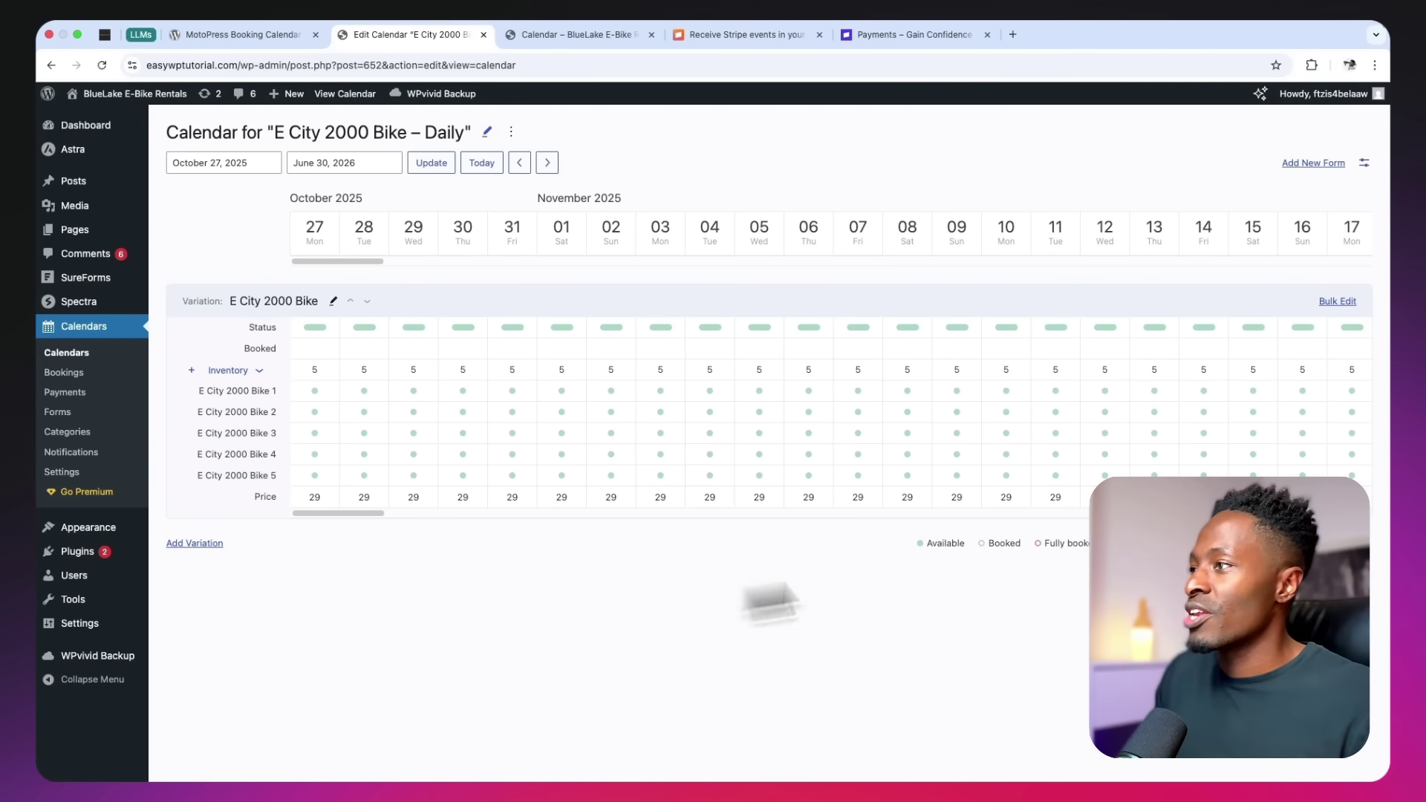
Create a new booking form for the calendar and add a Country field
{"action": "left_click", "coordinate": [1319, 162]}
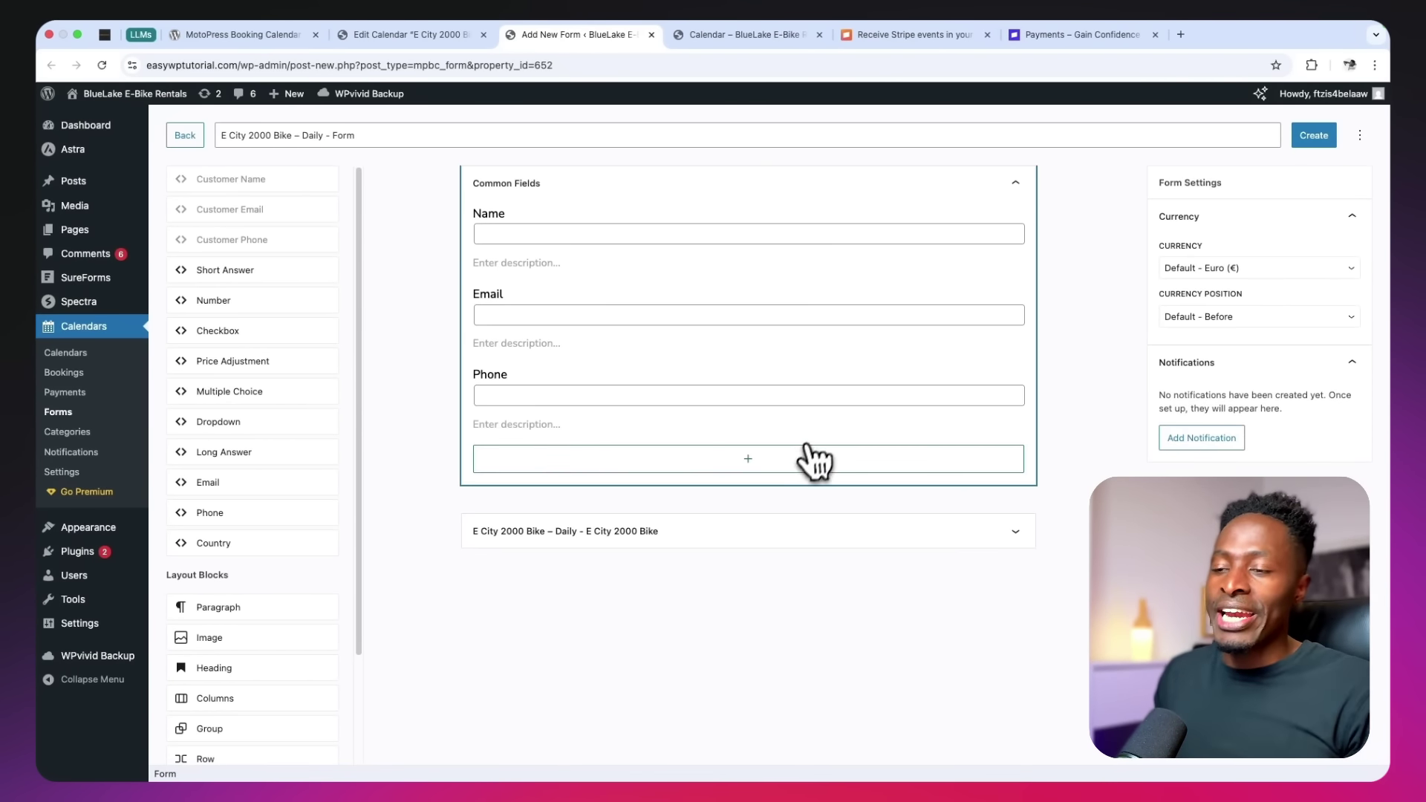
{"action": "left_click", "coordinate": [746, 464]}
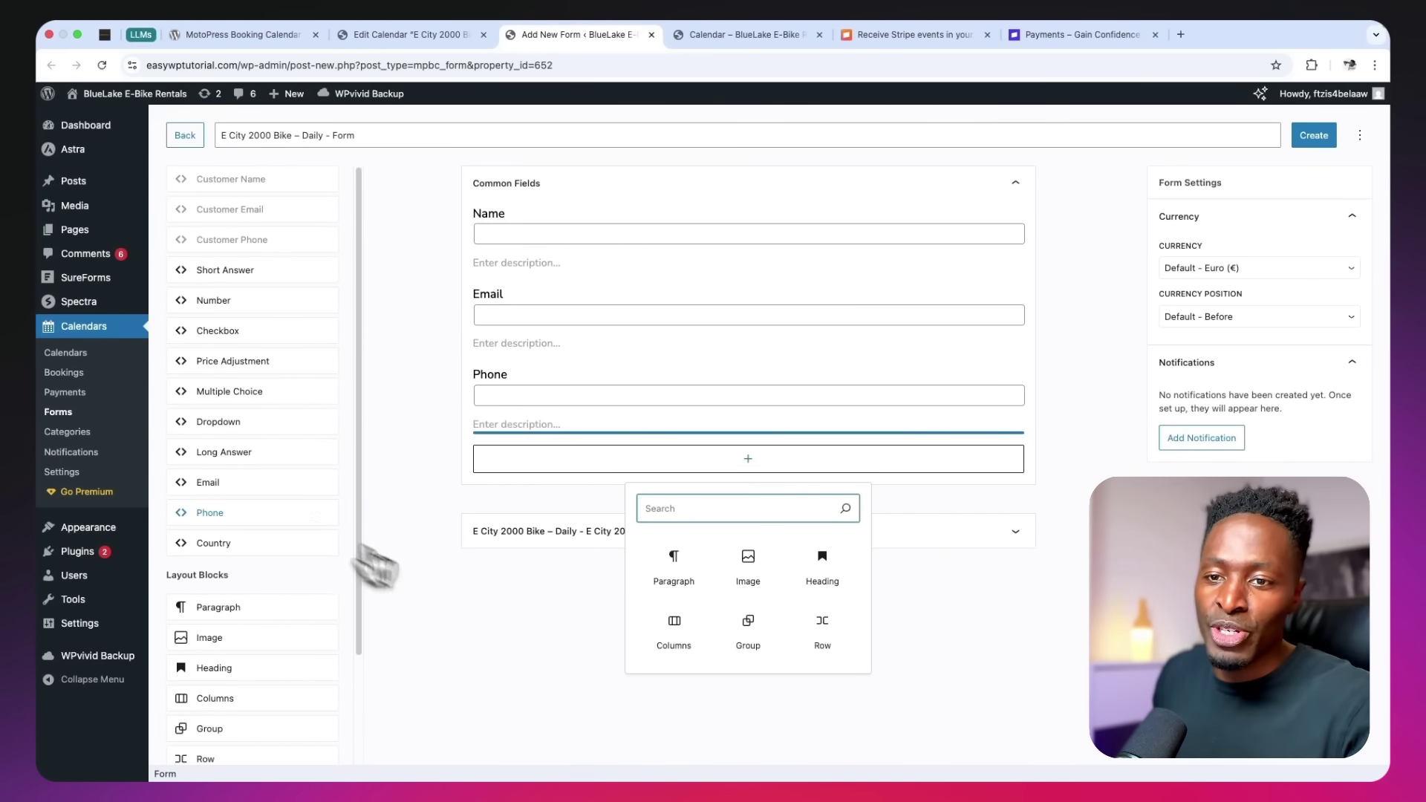
{"action": "left_click", "coordinate": [312, 545]}
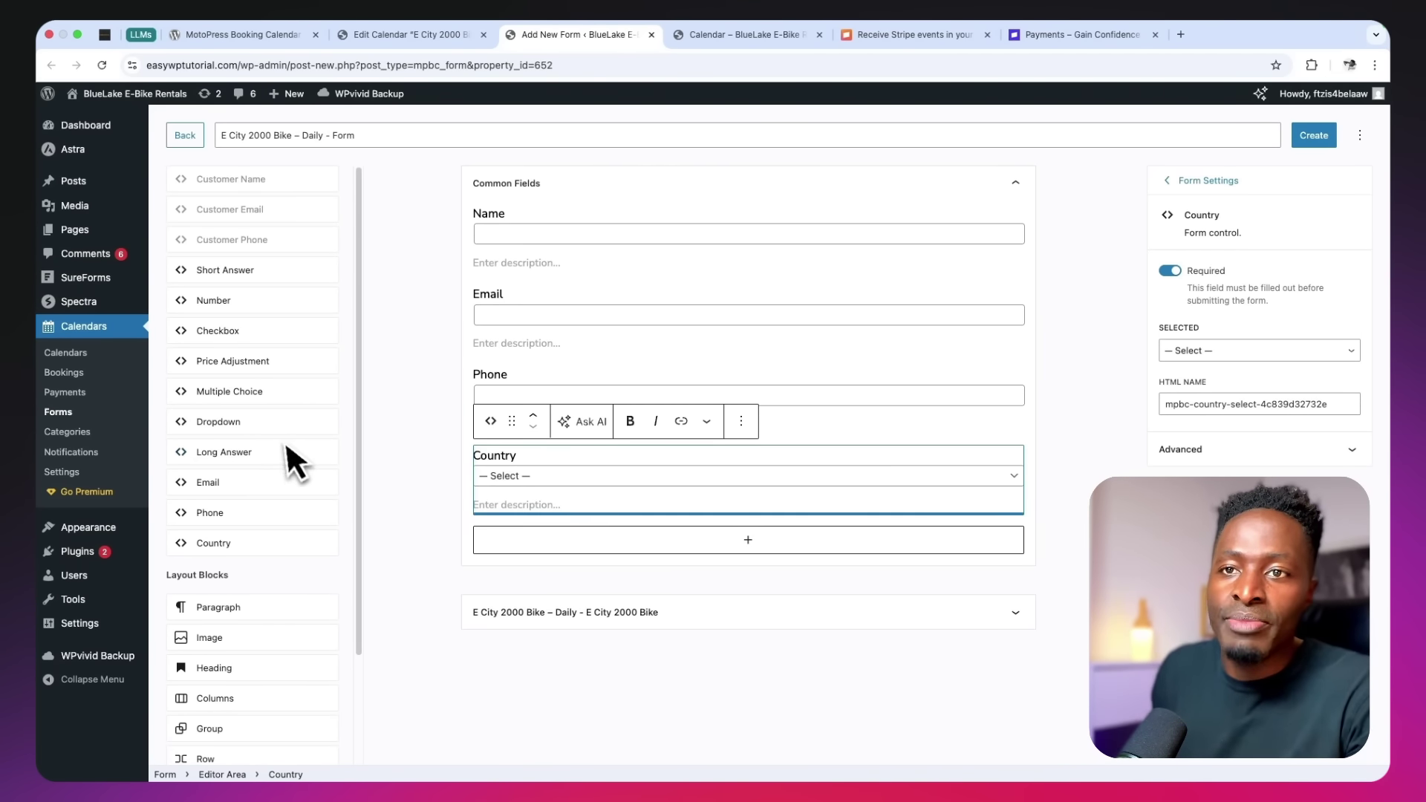
Add a short answer field below Country labelled 'Special request'
{"action": "left_click", "coordinate": [225, 270]}
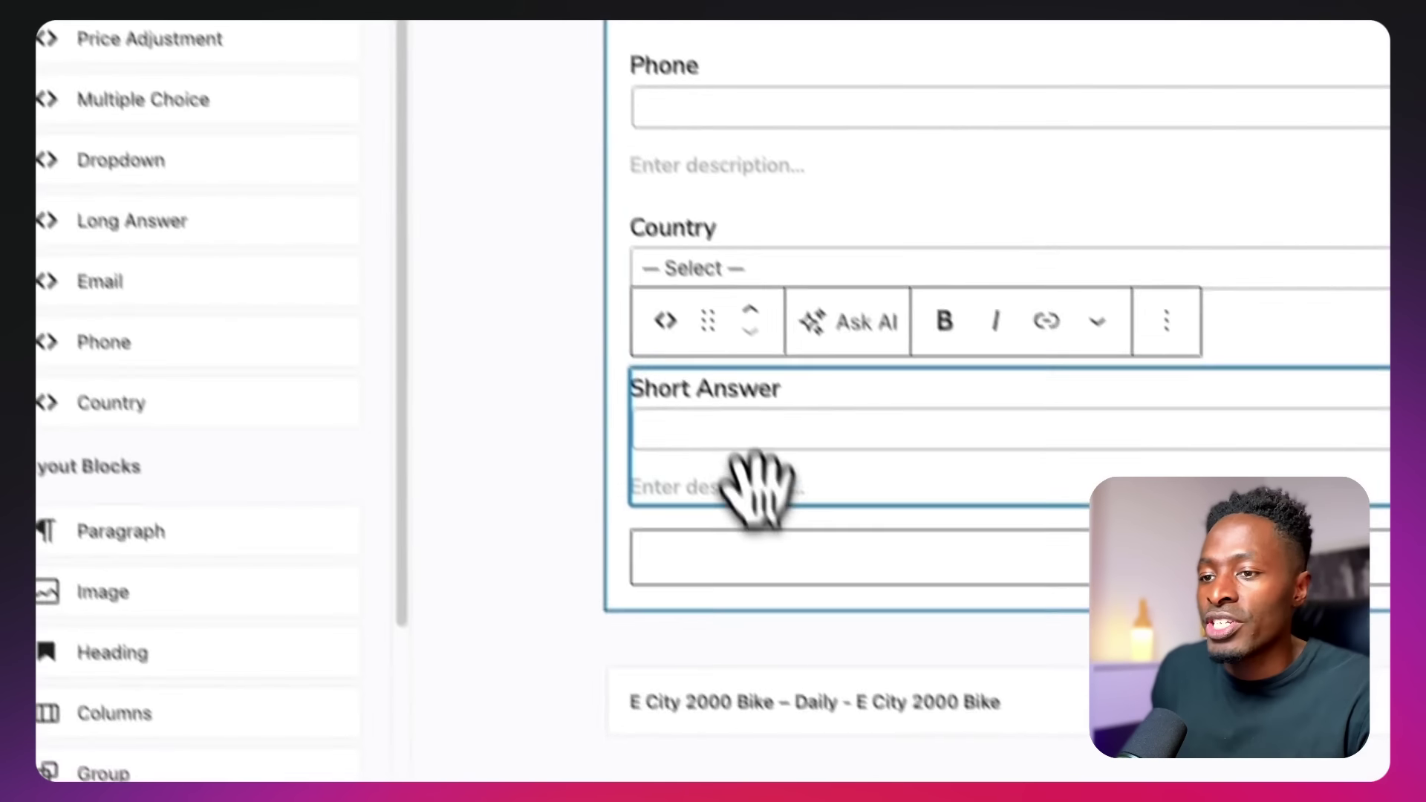
{"action": "key", "text": "ctrl+a"}
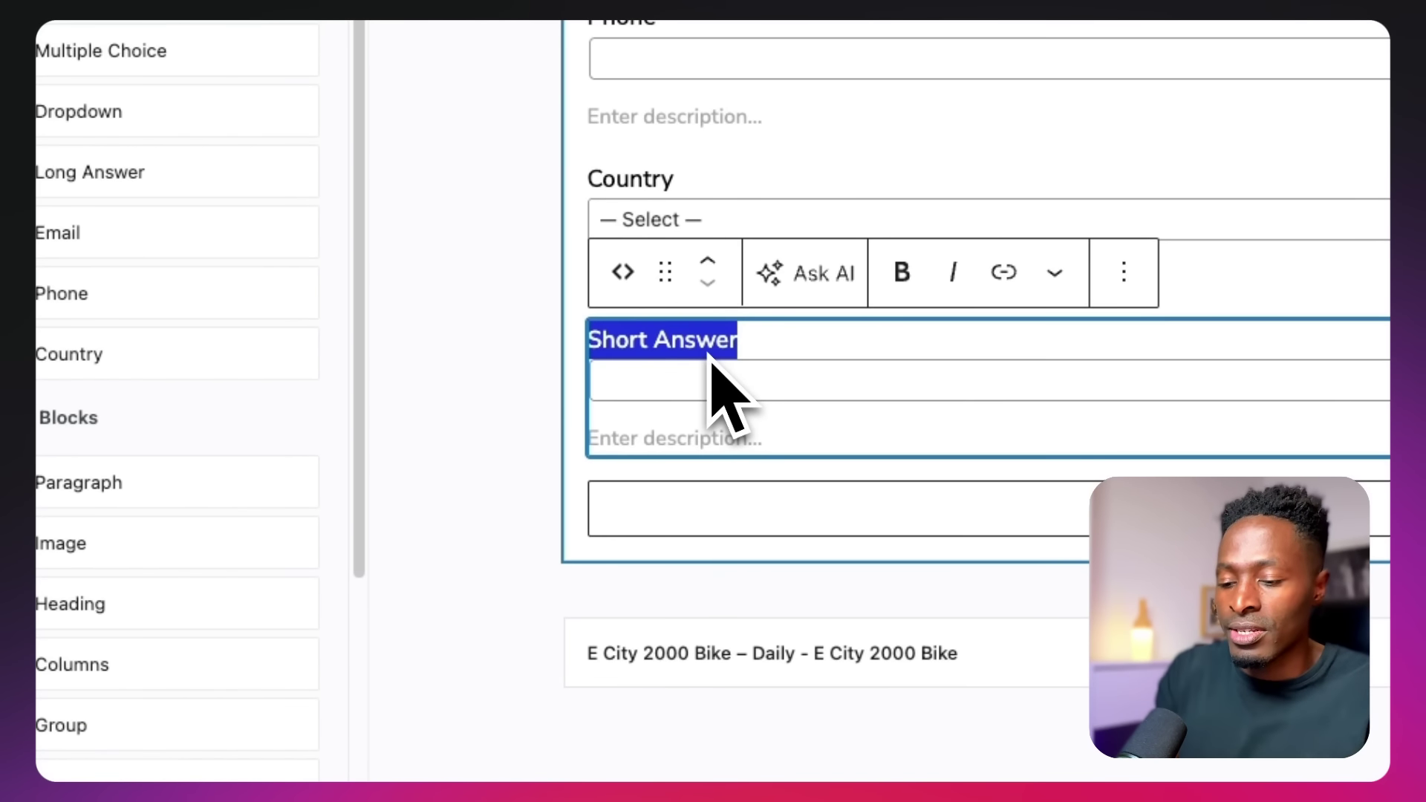
{"action": "type", "text": "Special request"}
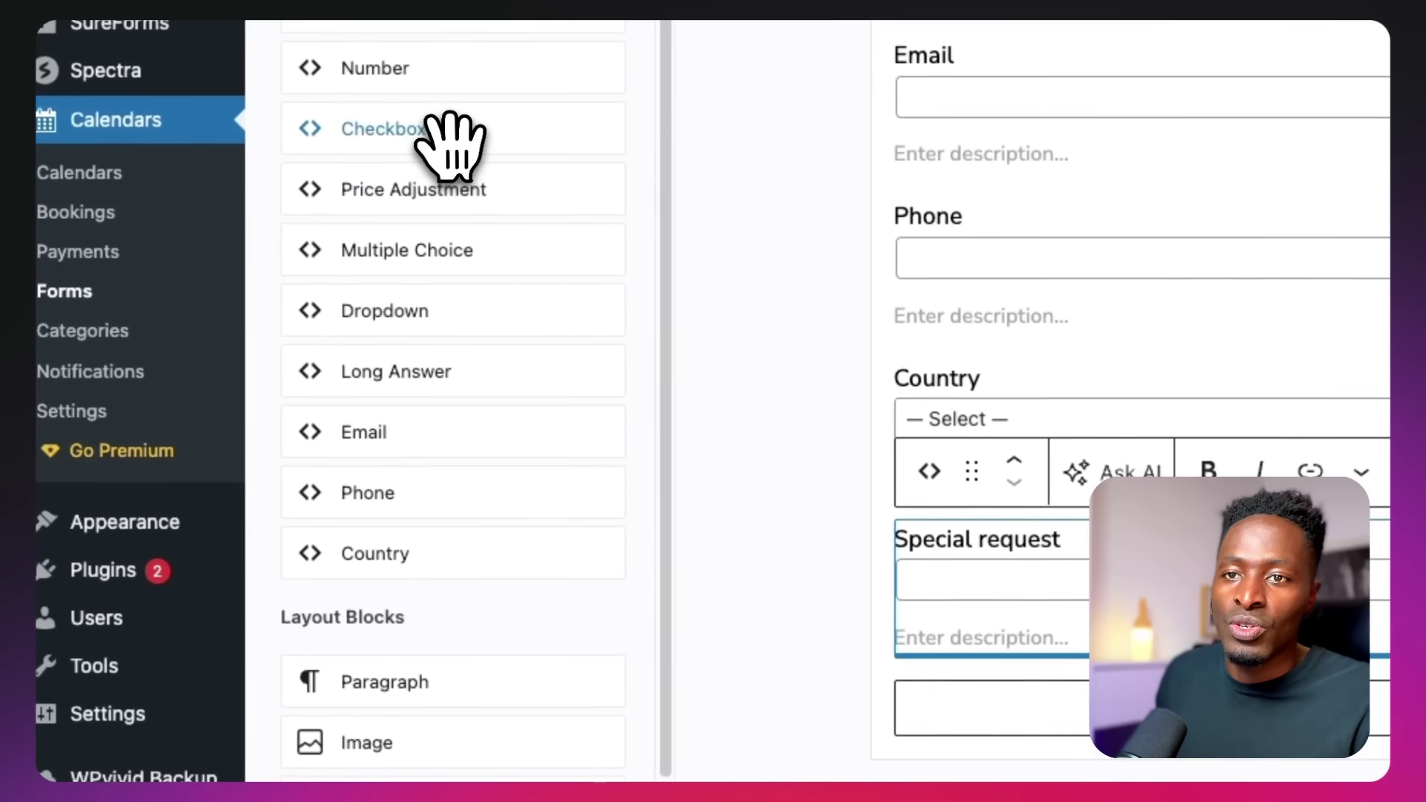
Add a checkbox field below Special request labelled 'Terms and Conditions'
{"action": "left_click", "coordinate": [249, 330]}
{"action": "left_click", "coordinate": [519, 616]}
{"action": "double_click", "coordinate": [783, 456]}
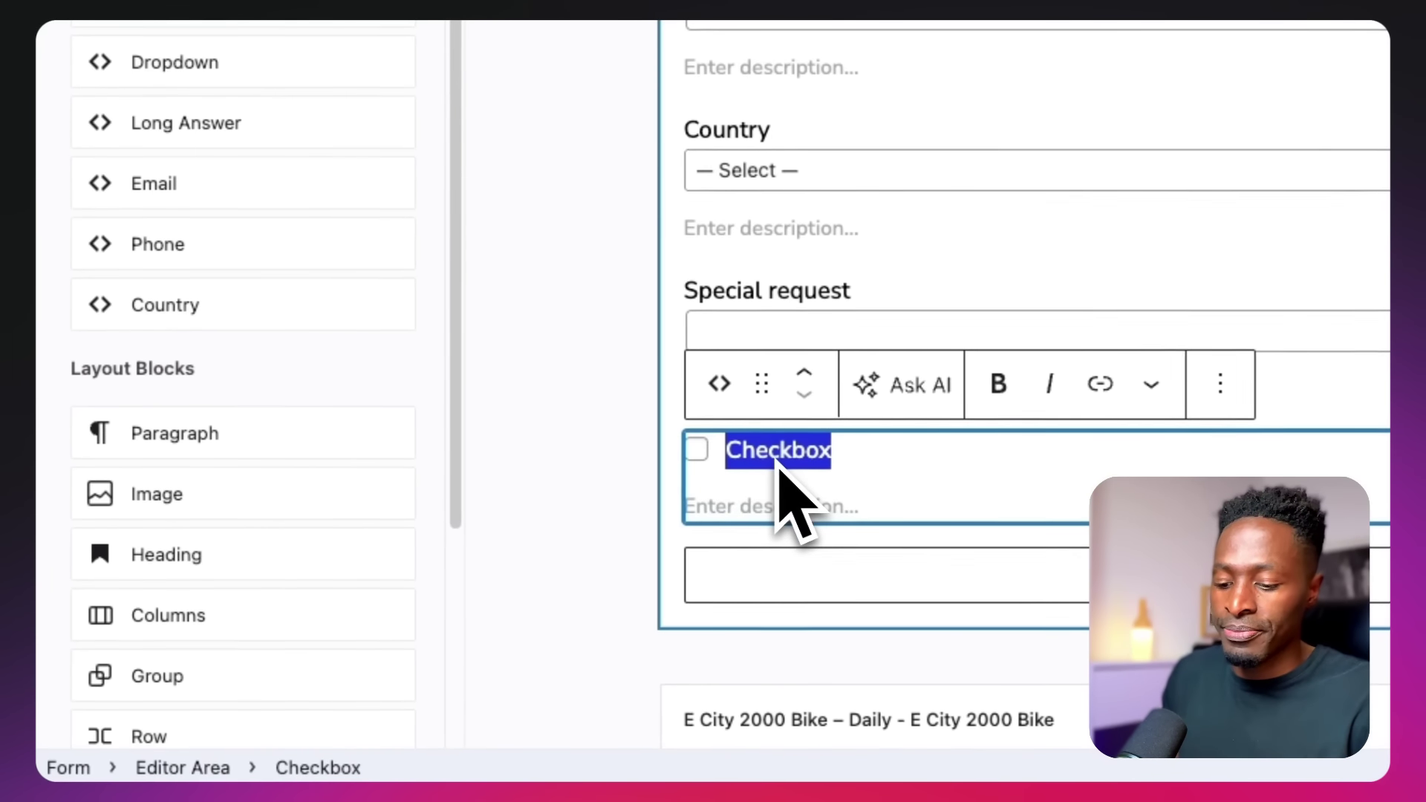
{"action": "type", "text": "Terms a"}
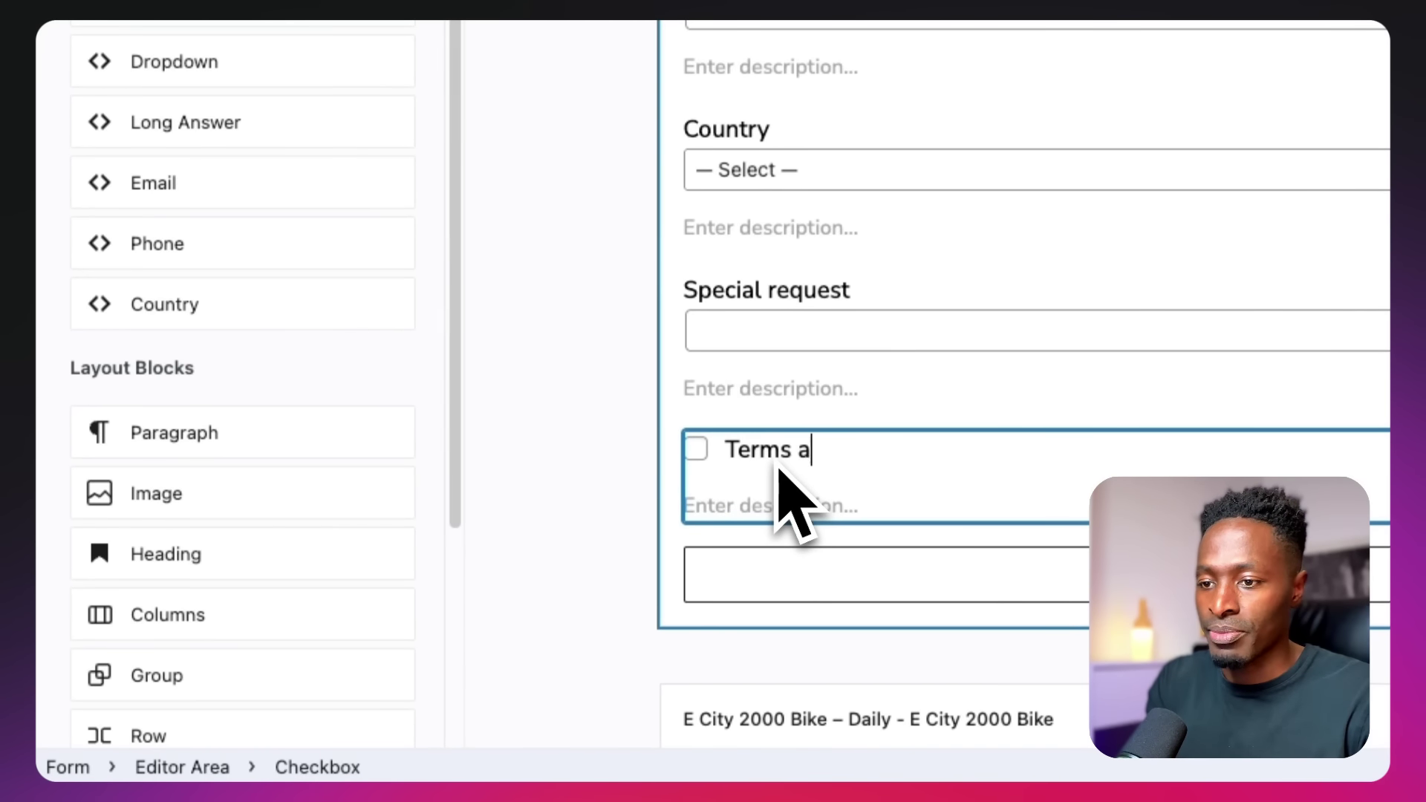
{"action": "type", "text": "nd Condit"}
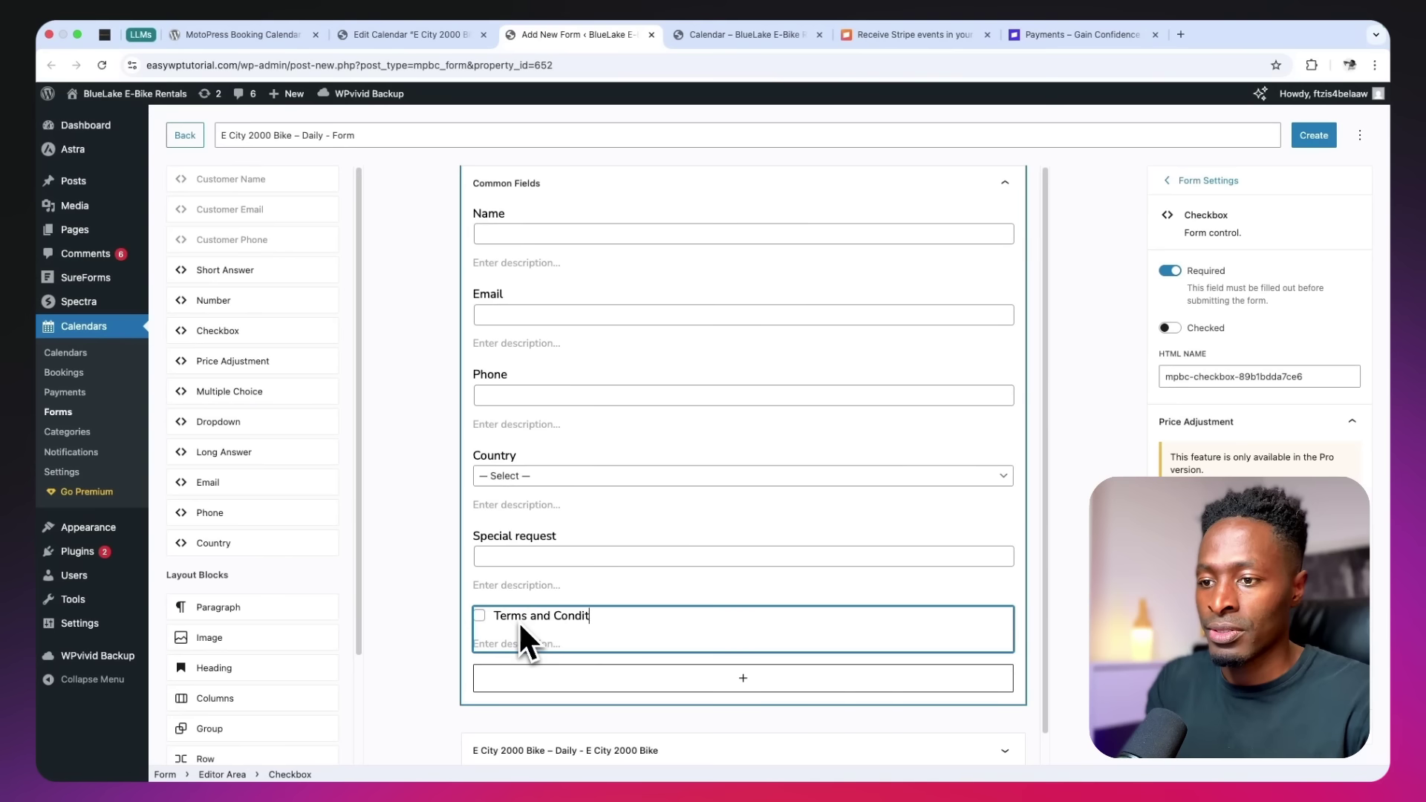
{"action": "type", "text": "ions"}
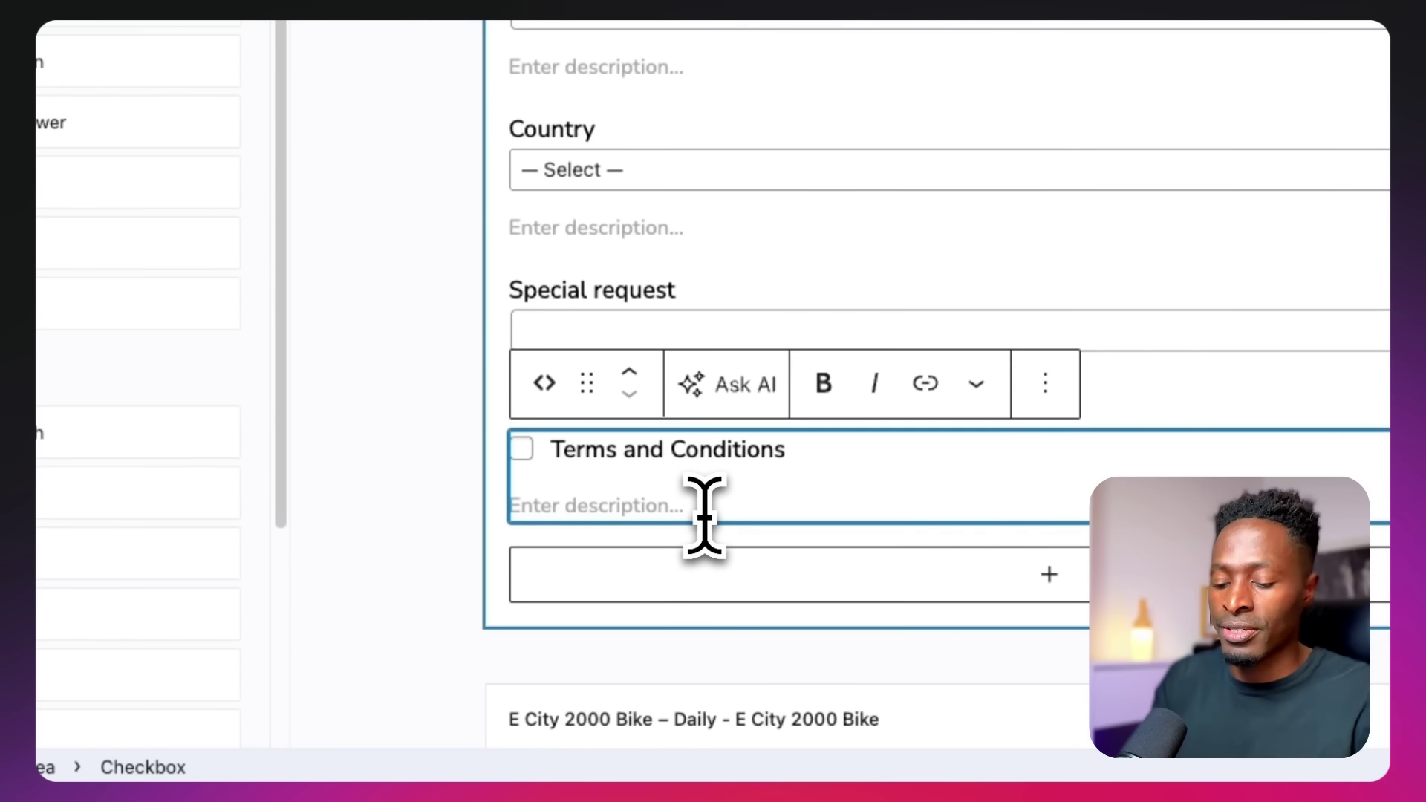
Give the checkbox the description 'By checking the box, you agree to the Terms and Conditions'
{"action": "left_click", "coordinate": [704, 512]}
{"action": "type", "text": "By checking the box, you agree to the"}
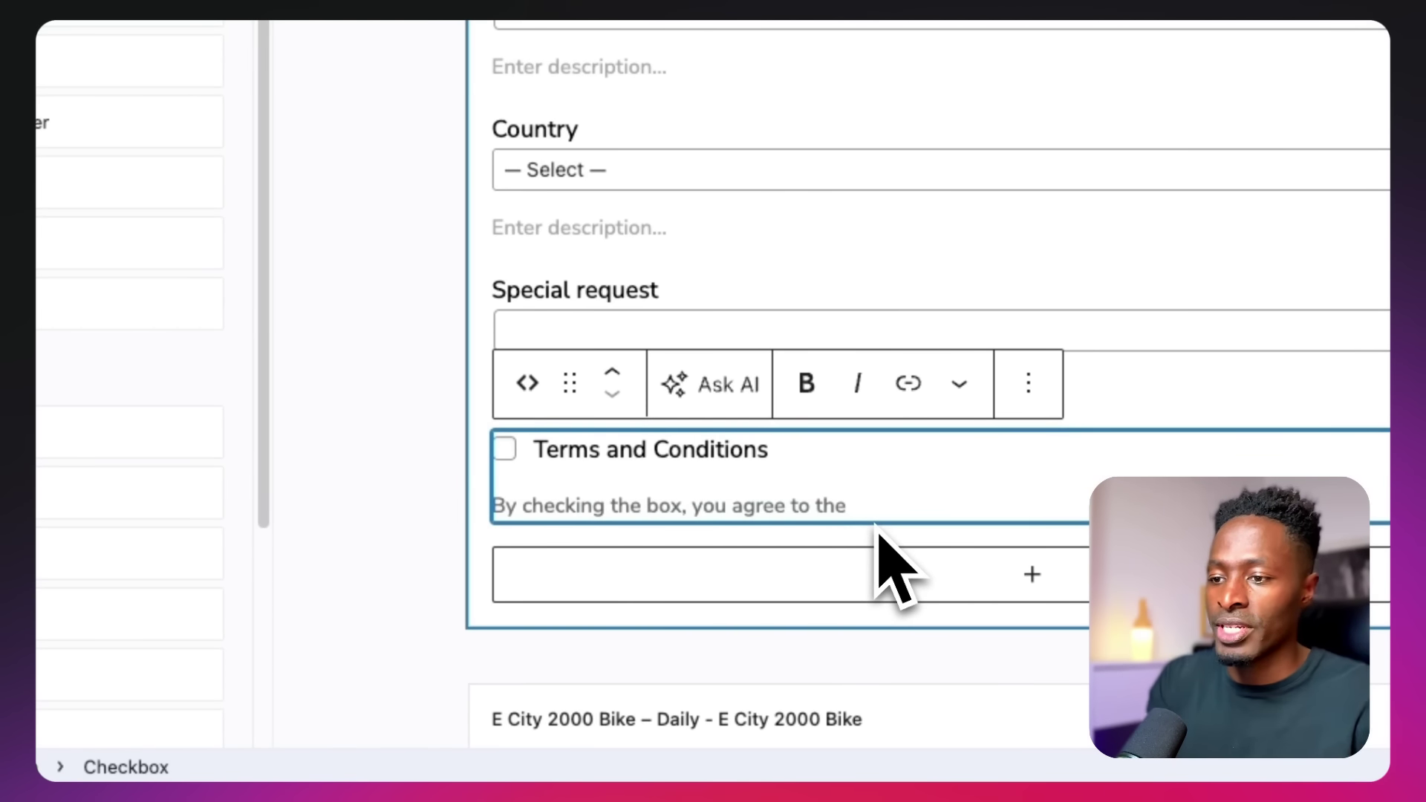
{"action": "type", "text": " Terms and"}
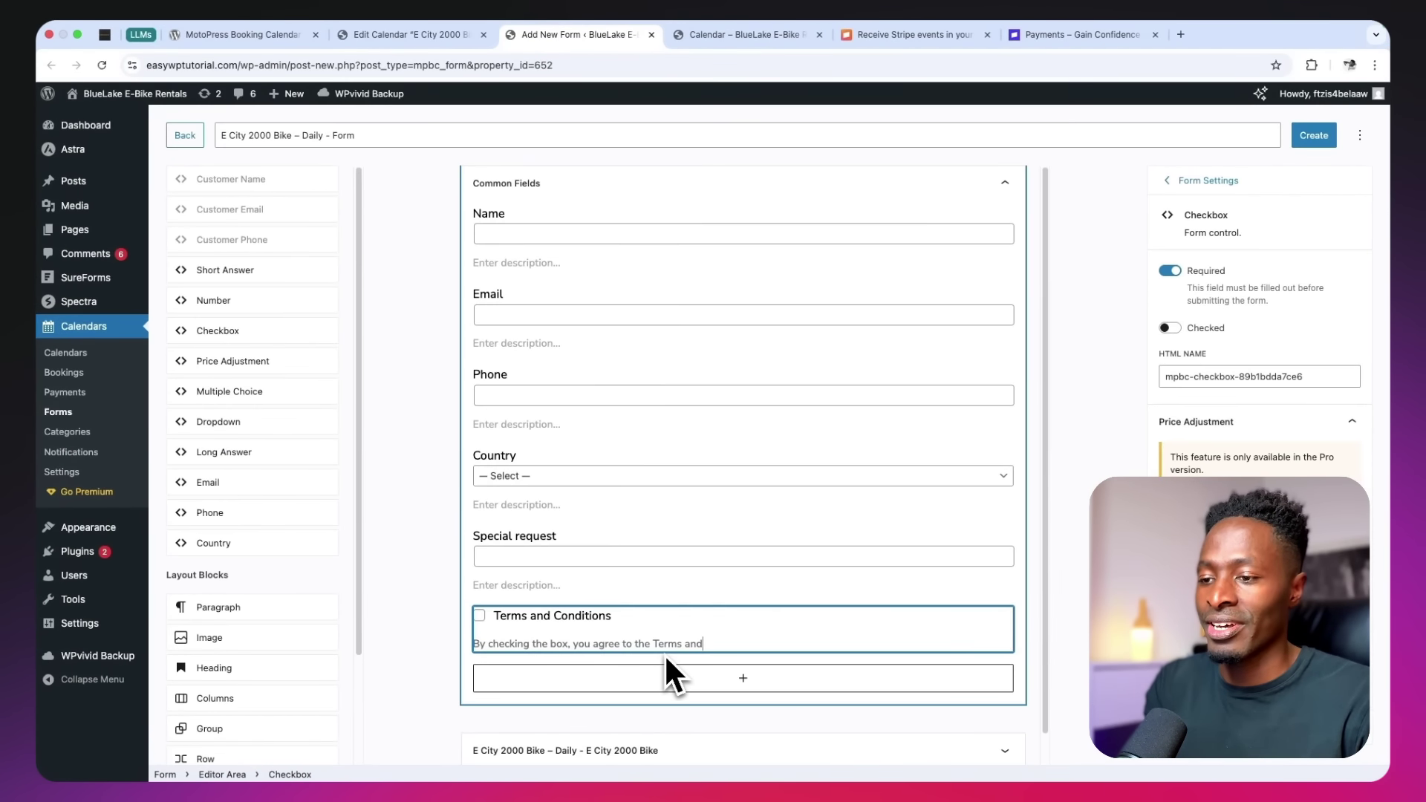
{"action": "type", "text": " Condtions"}
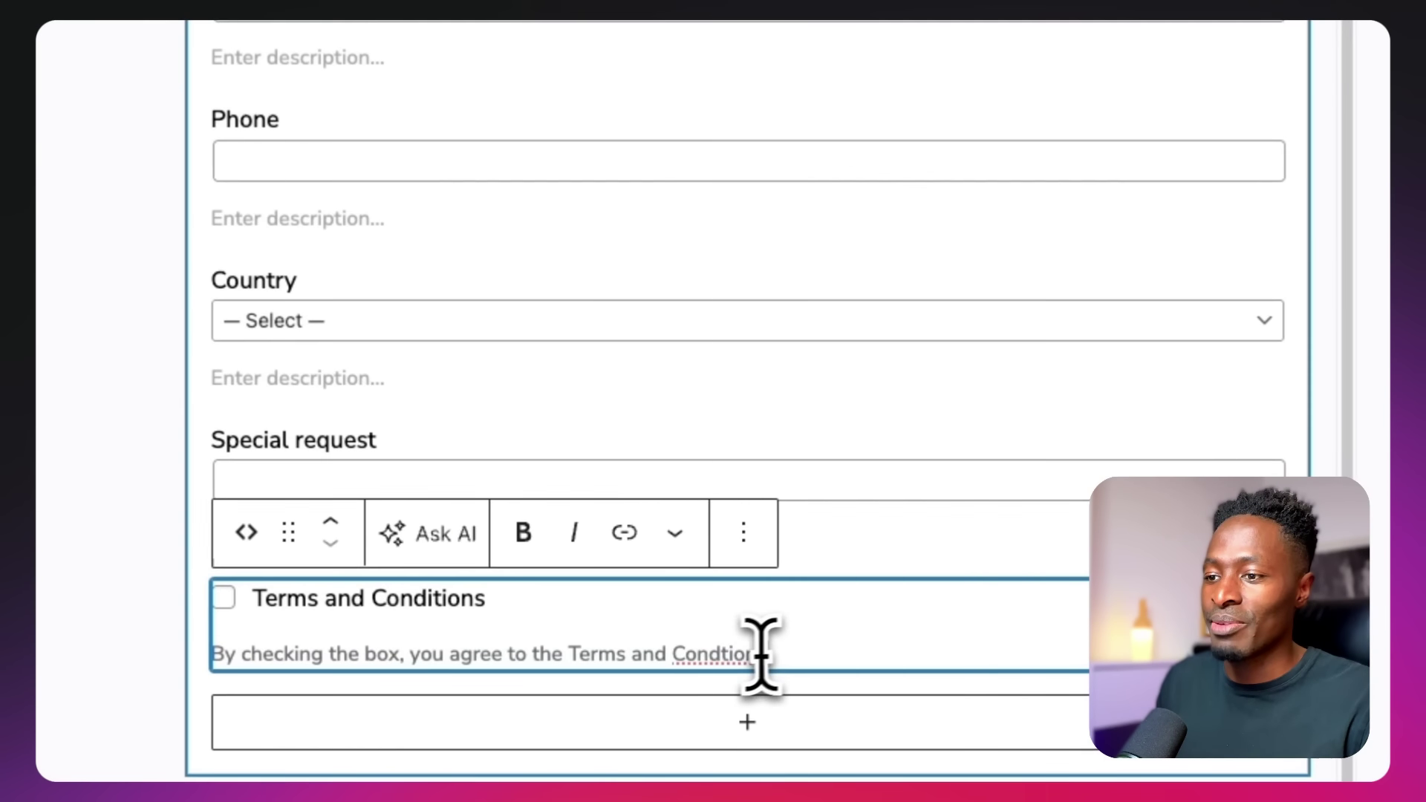
{"action": "right_click", "coordinate": [739, 654]}
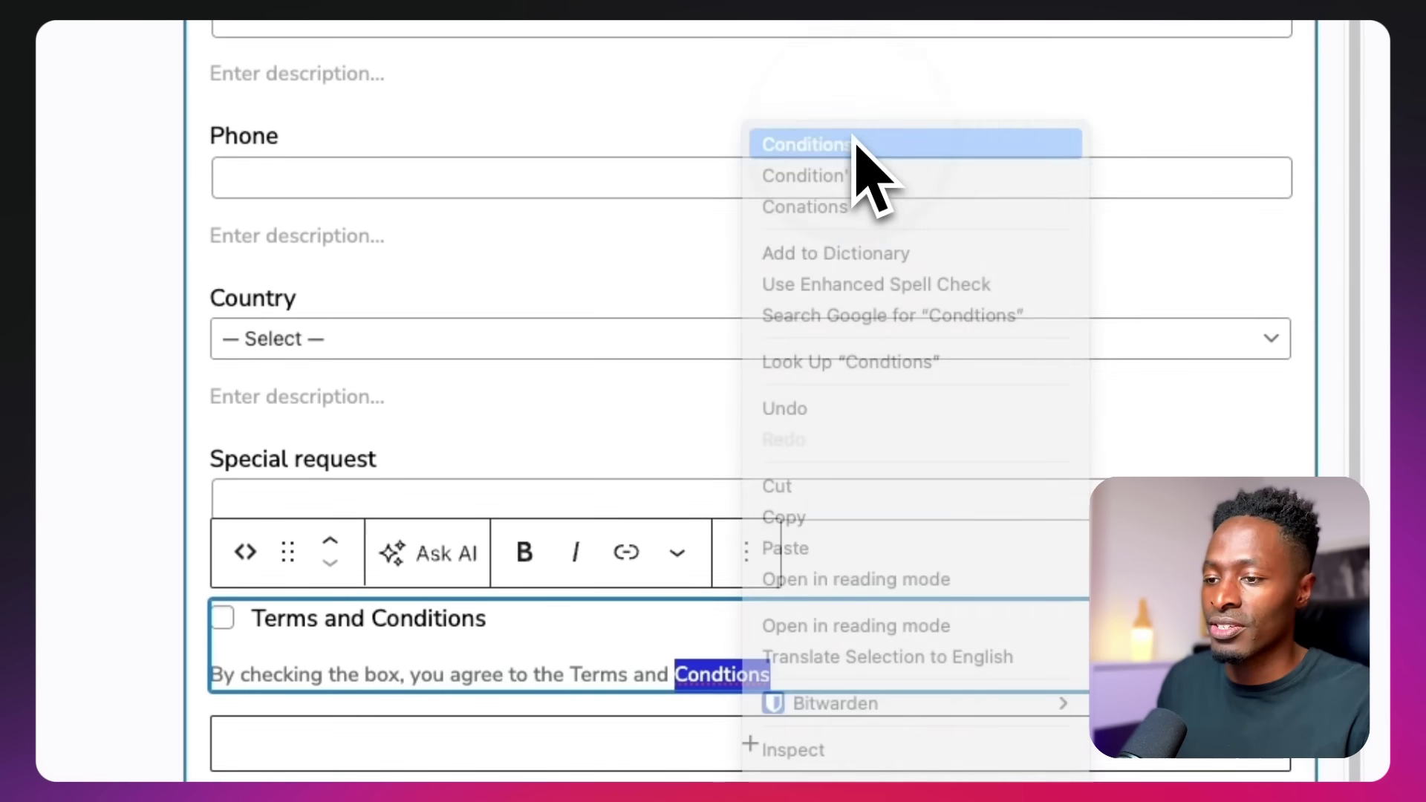
{"action": "left_click", "coordinate": [854, 143]}
Link the words 'Terms and Conditions' to # and keep the checkbox required
{"action": "left_click_drag", "start_coordinate": [570, 674], "coordinate": [777, 674]}
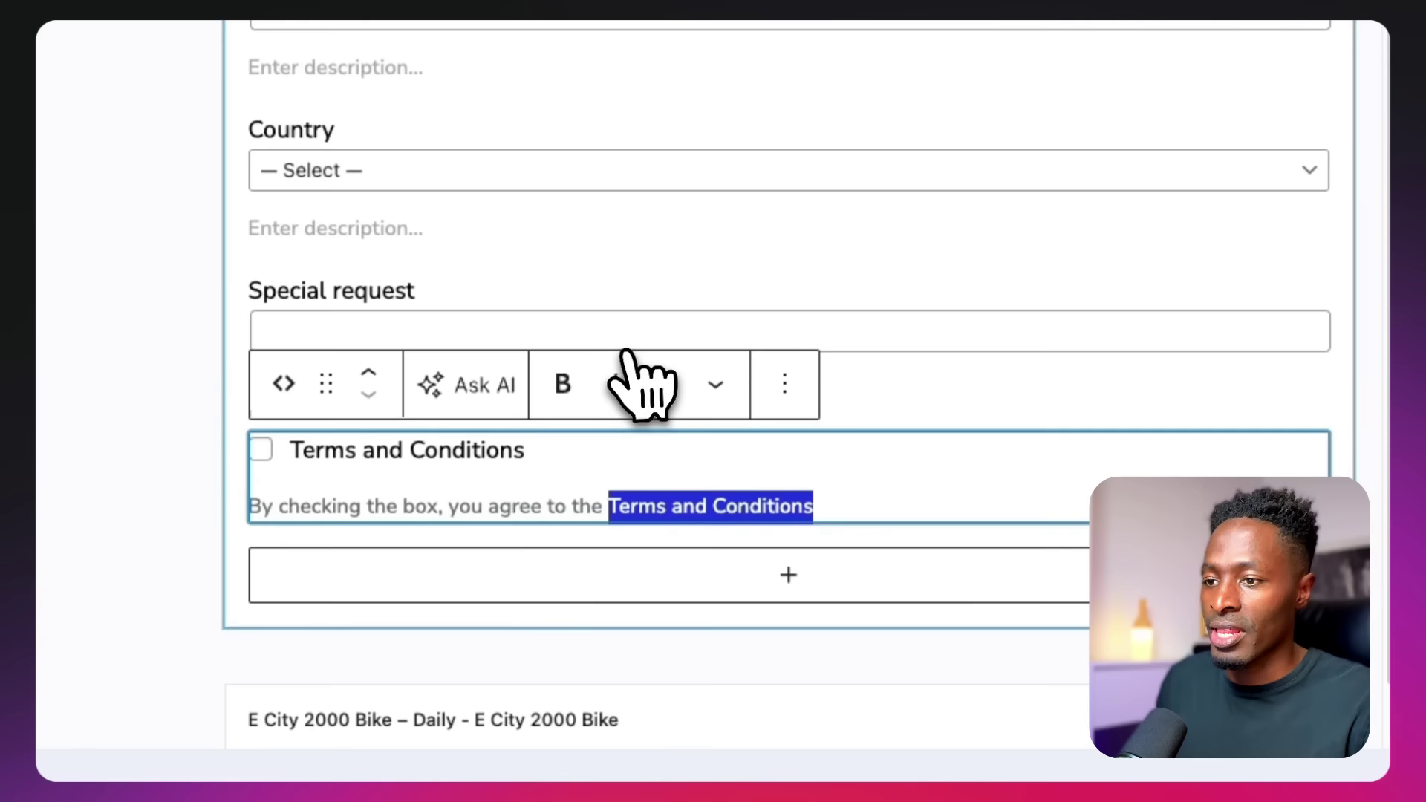
{"action": "left_click", "coordinate": [664, 383]}
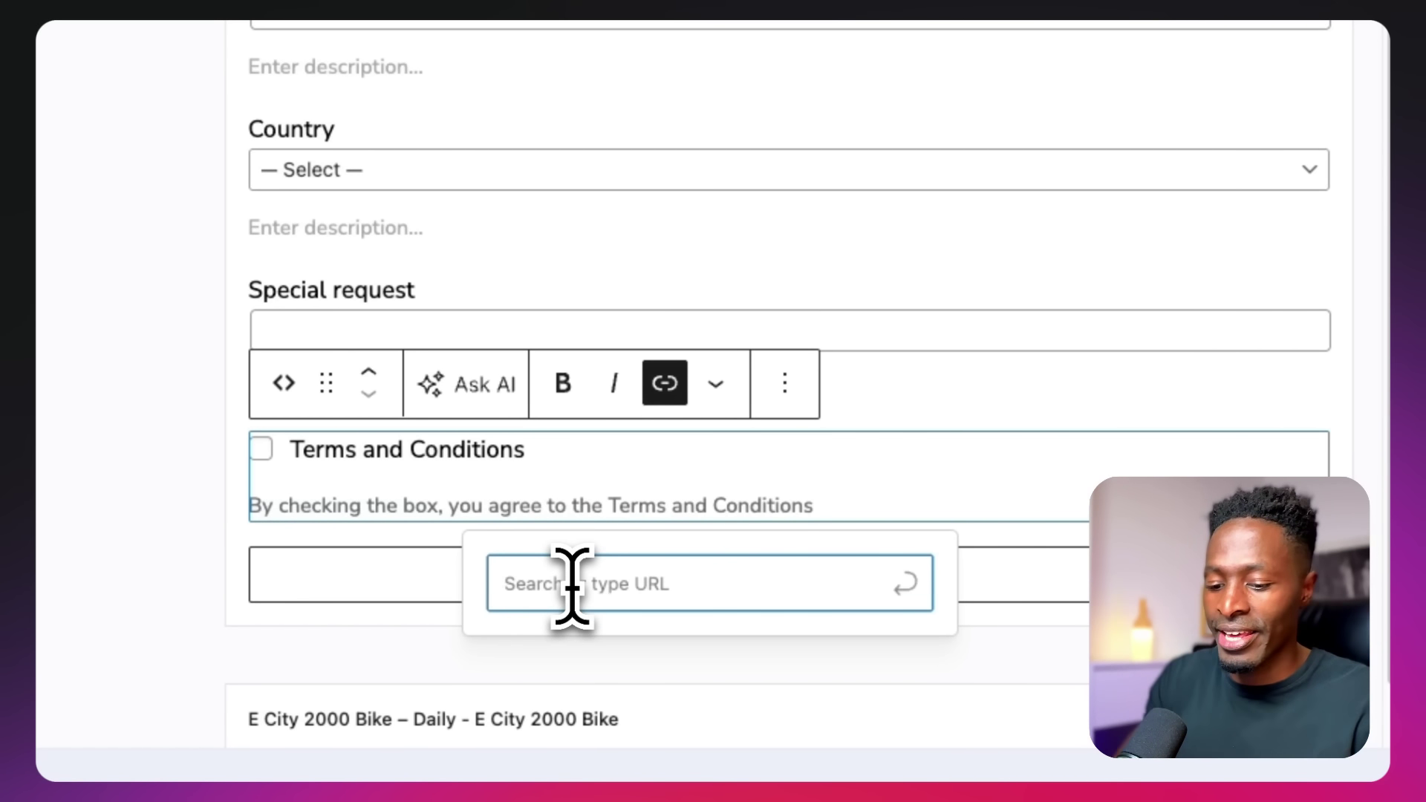
{"action": "type", "text": "#"}
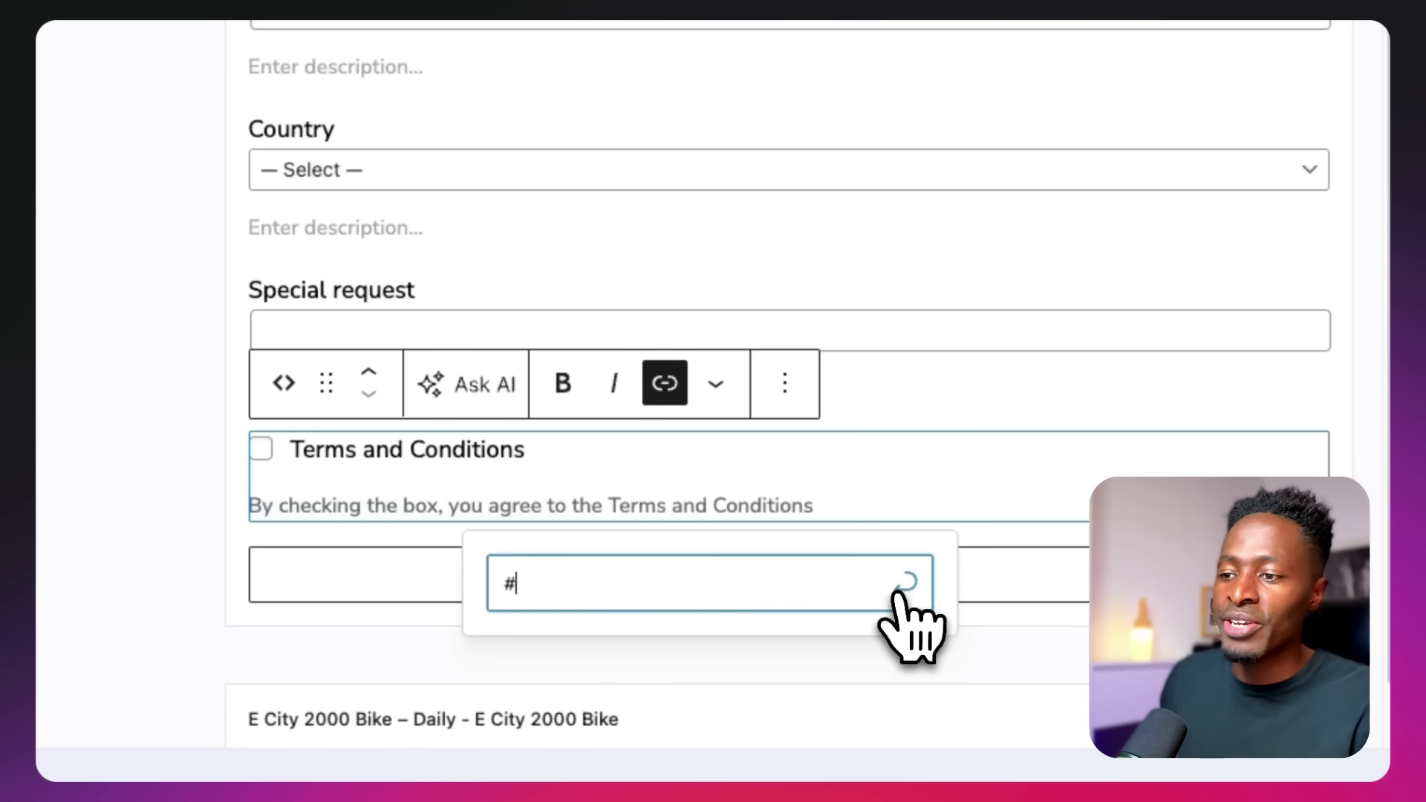
{"action": "left_click", "coordinate": [902, 585]}
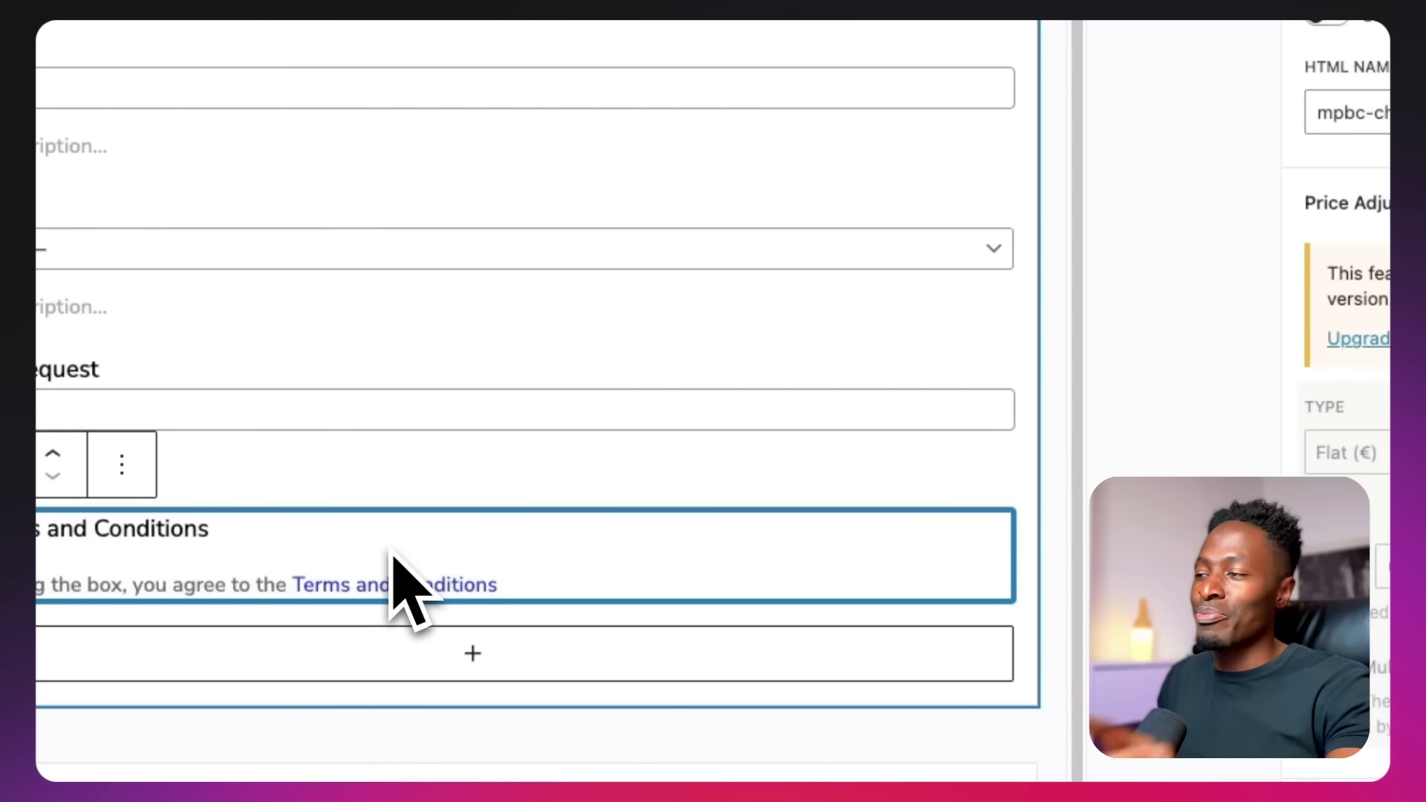
{"action": "left_click", "coordinate": [950, 235]}
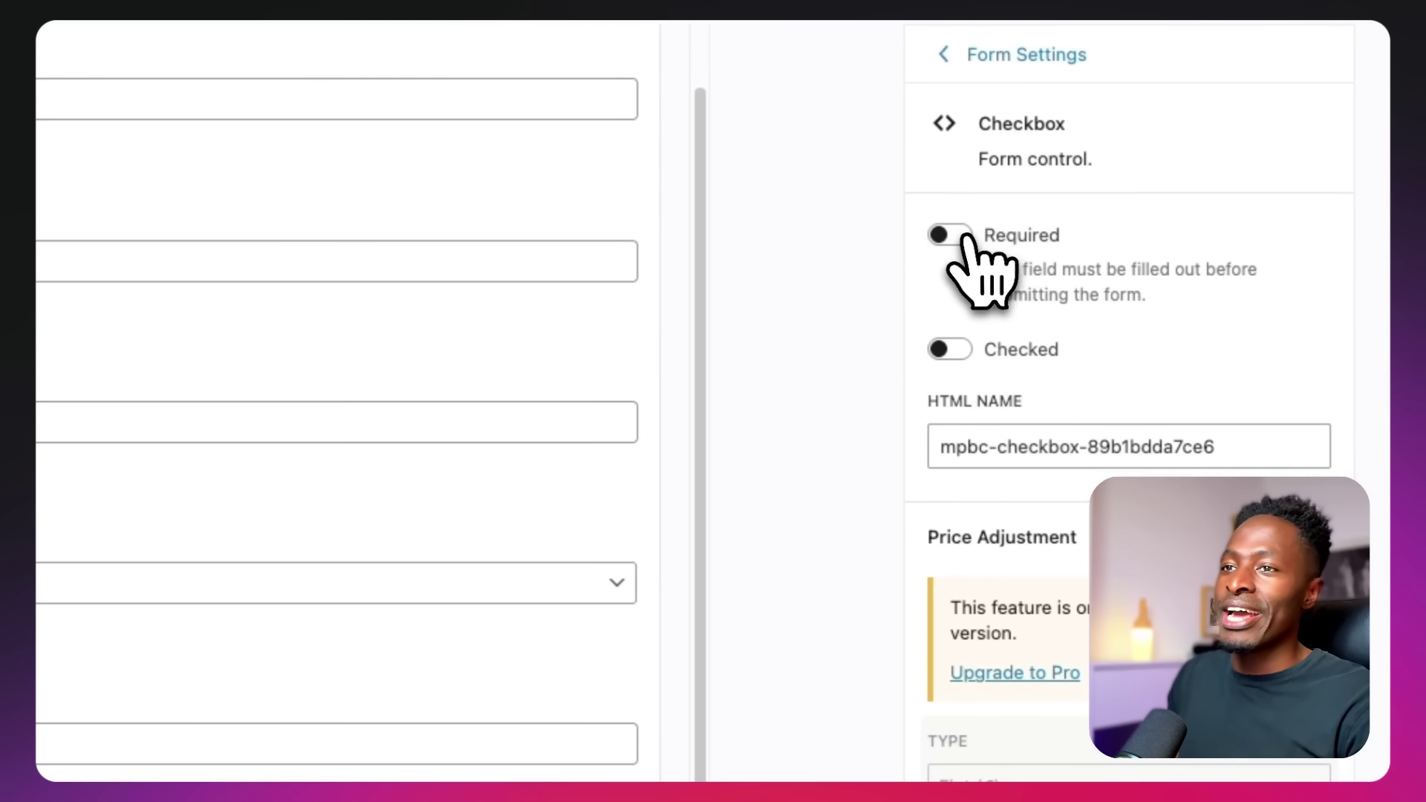
{"action": "left_click", "coordinate": [963, 236]}
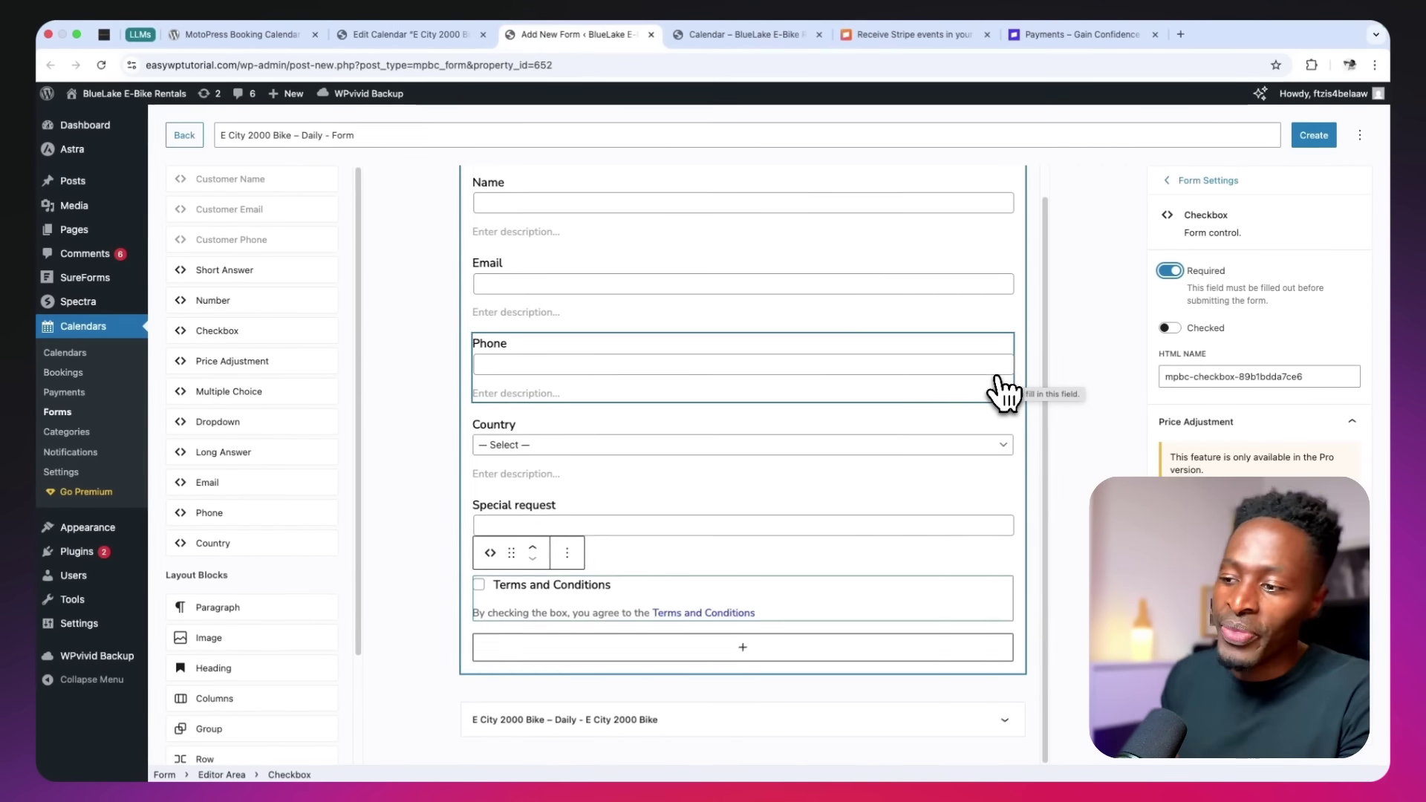
Expand the E City 2000 Bike – Daily variation and preview the form on the live Calendar page
{"action": "left_click", "coordinate": [1010, 717]}
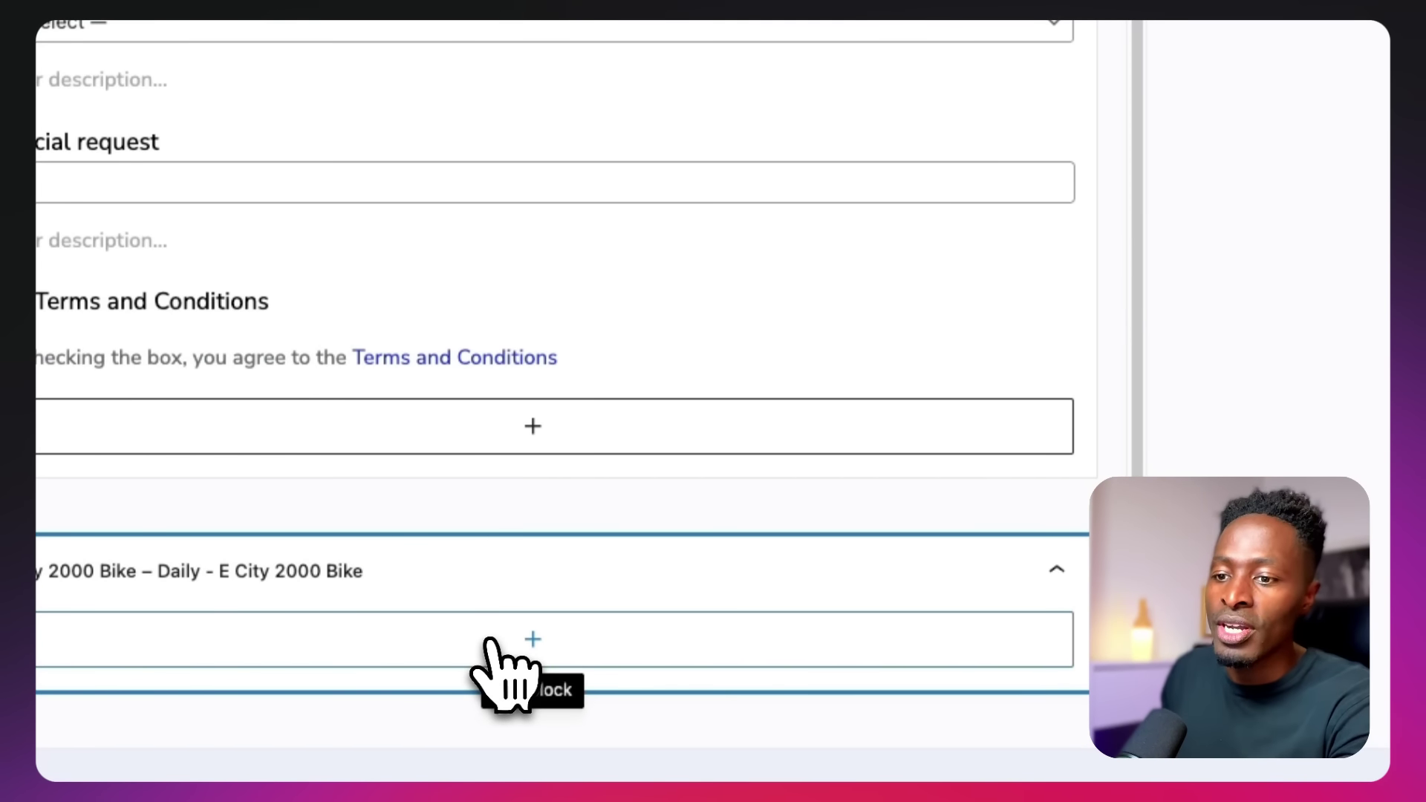
{"action": "left_click", "coordinate": [766, 27]}
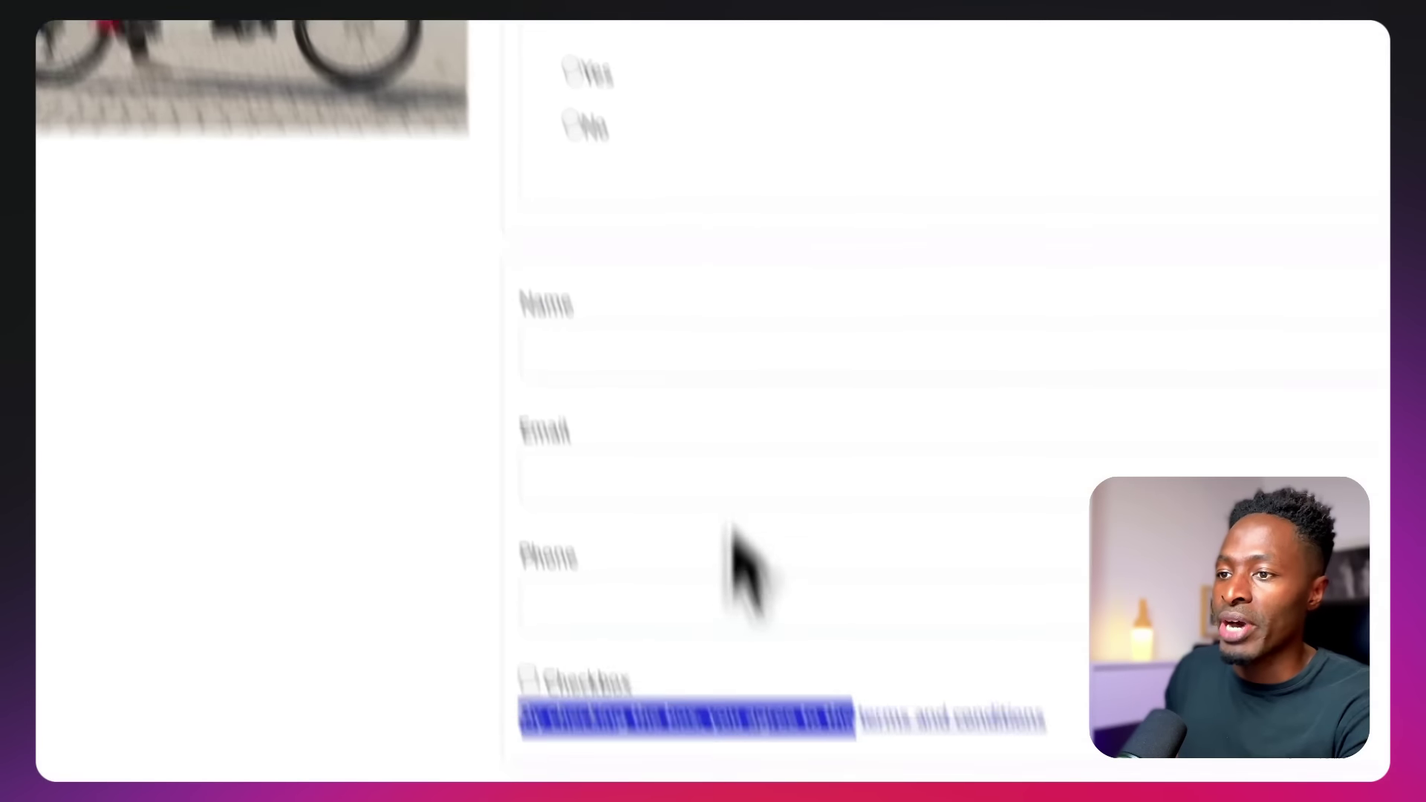
{"action": "left_click", "coordinate": [512, 628]}
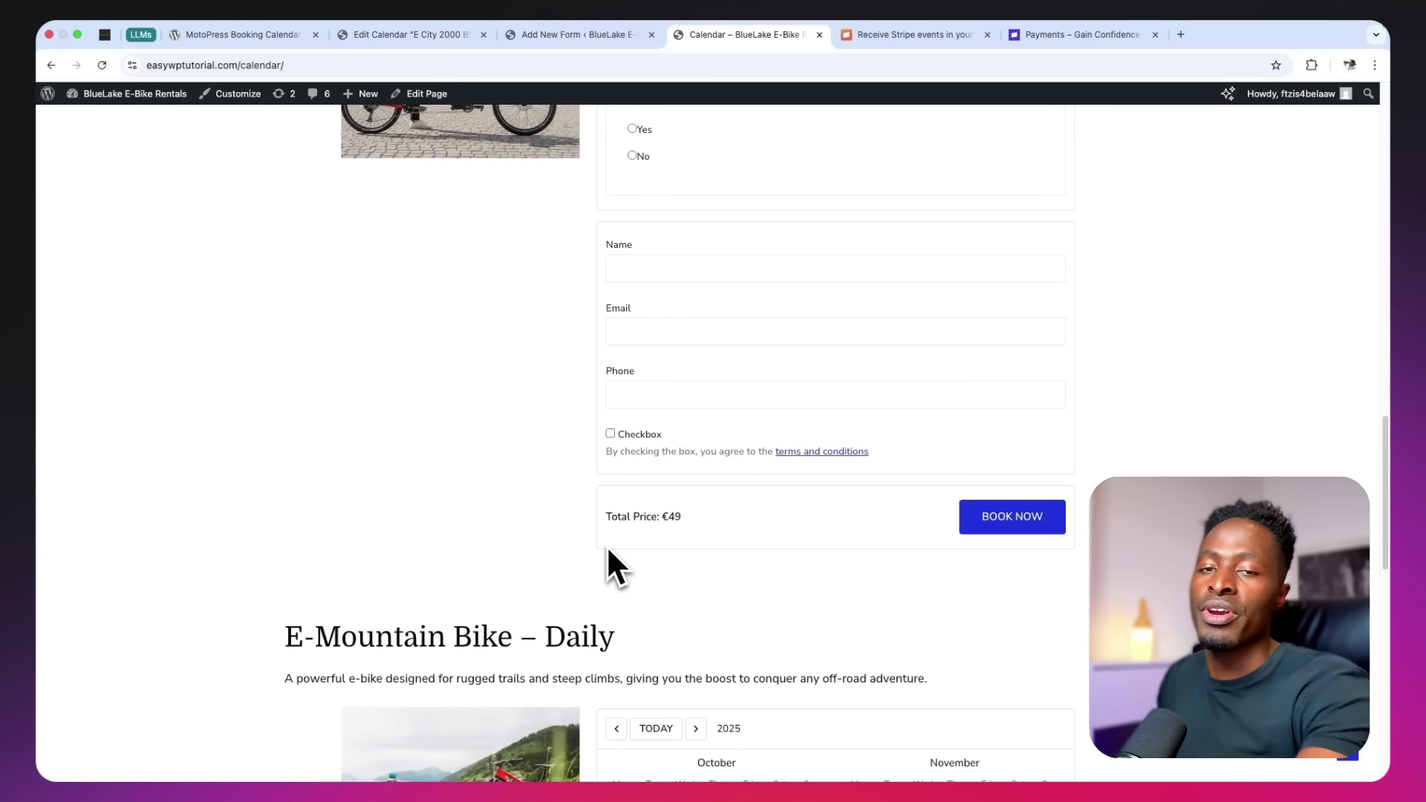
Return to the form editor and show the form's general settings
{"action": "left_click", "coordinate": [579, 34]}
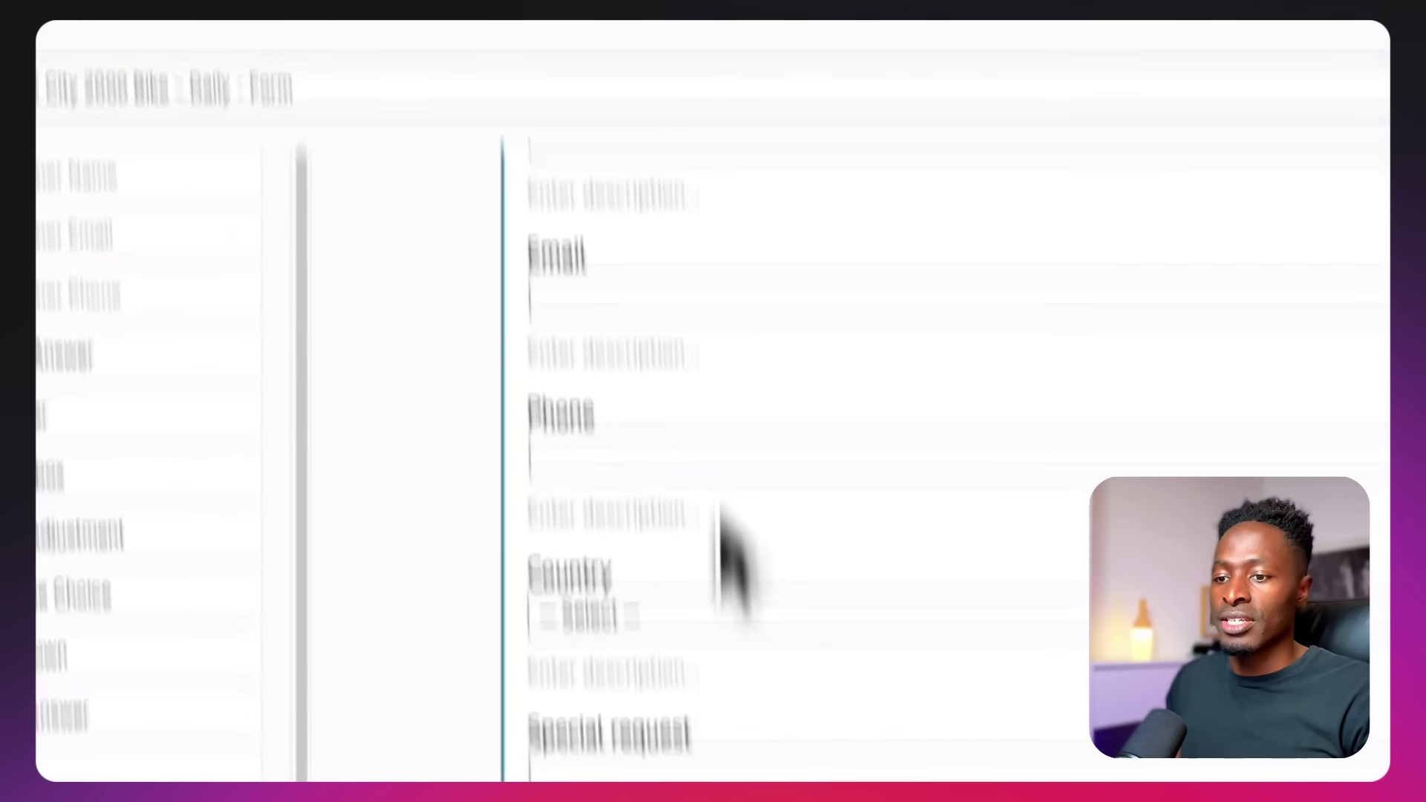
{"action": "scroll", "coordinate": [758, 690], "scroll_direction": "up", "scroll_amount": 2}
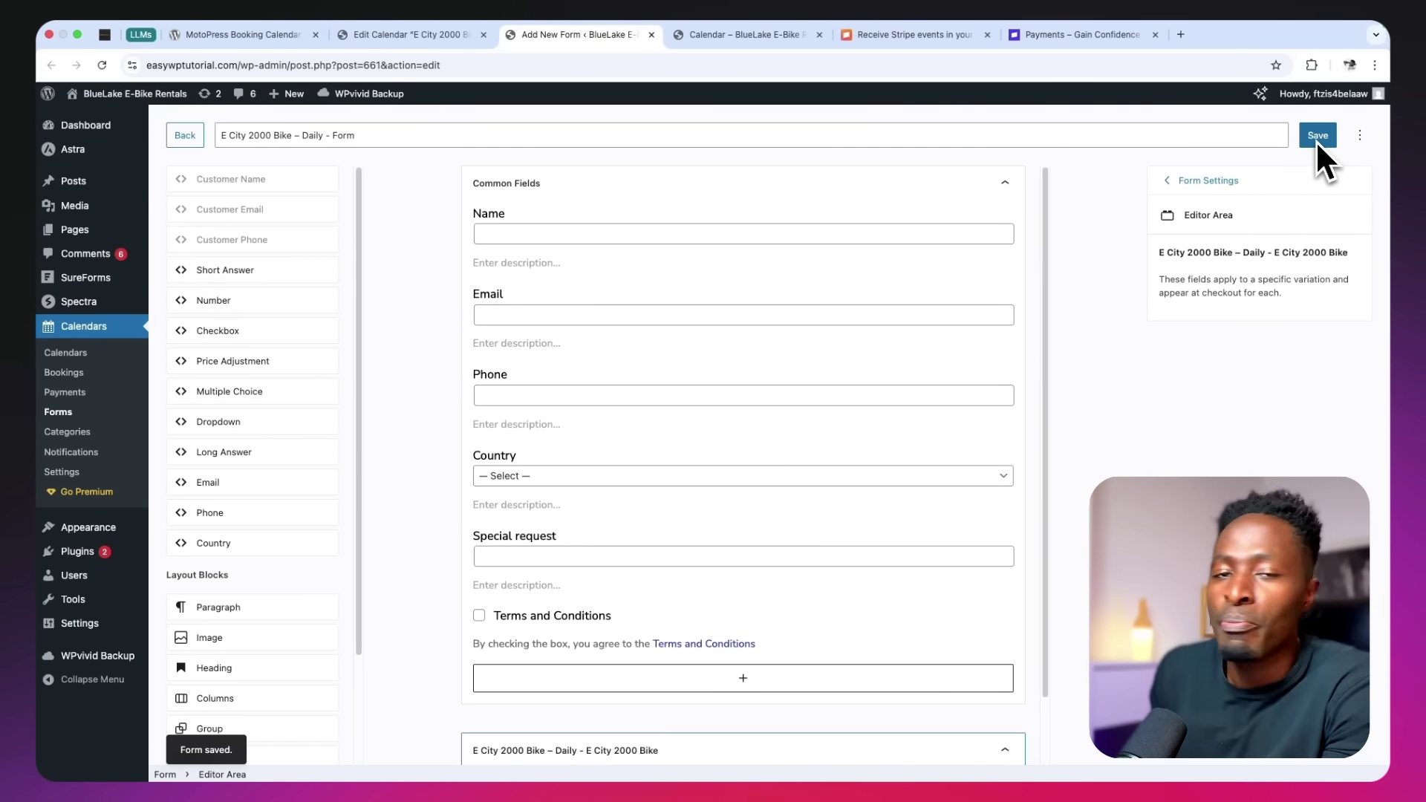
{"action": "left_click", "coordinate": [1232, 180]}
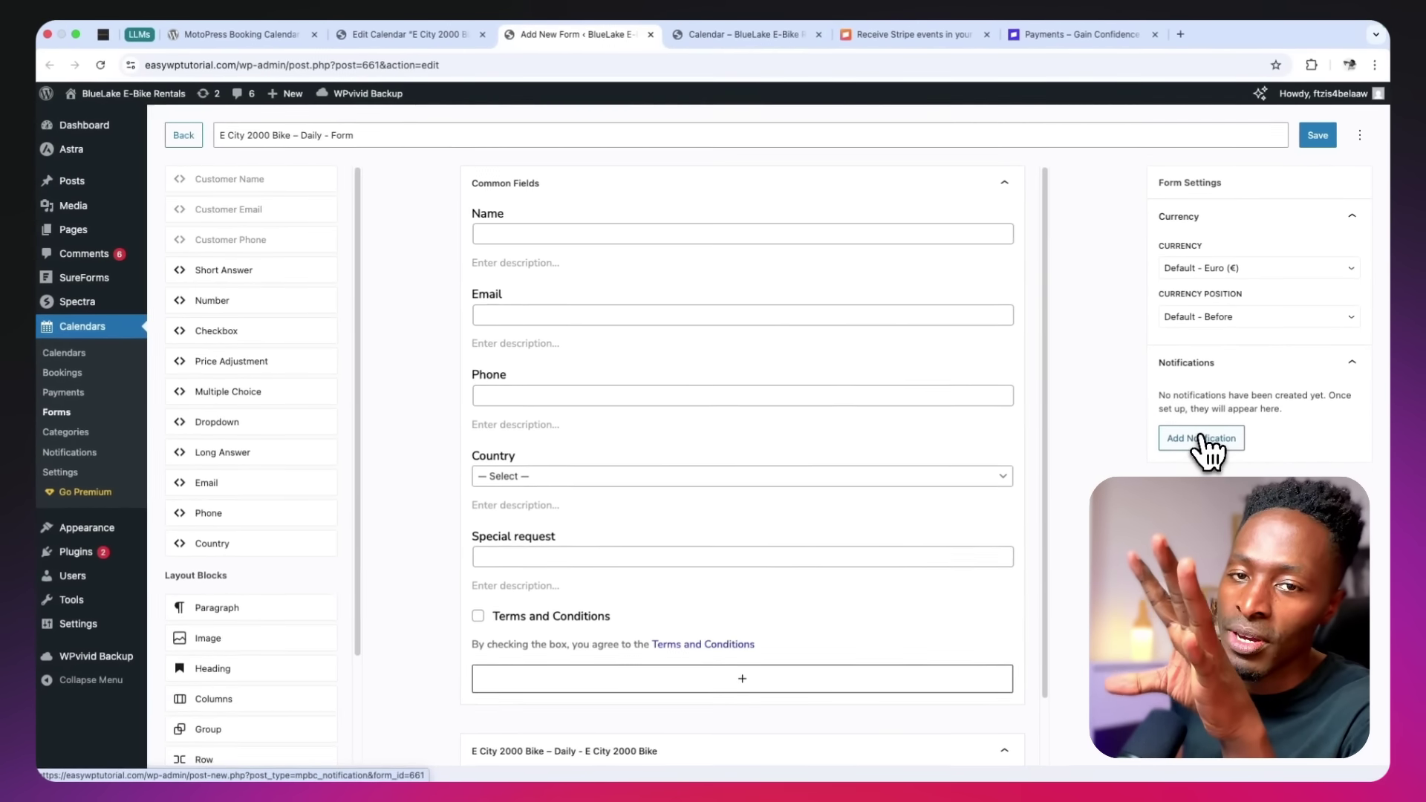
Add a notification titled 'E City 2000 Bike ()' using the New booking (admin) template
{"action": "left_click", "coordinate": [1200, 439]}
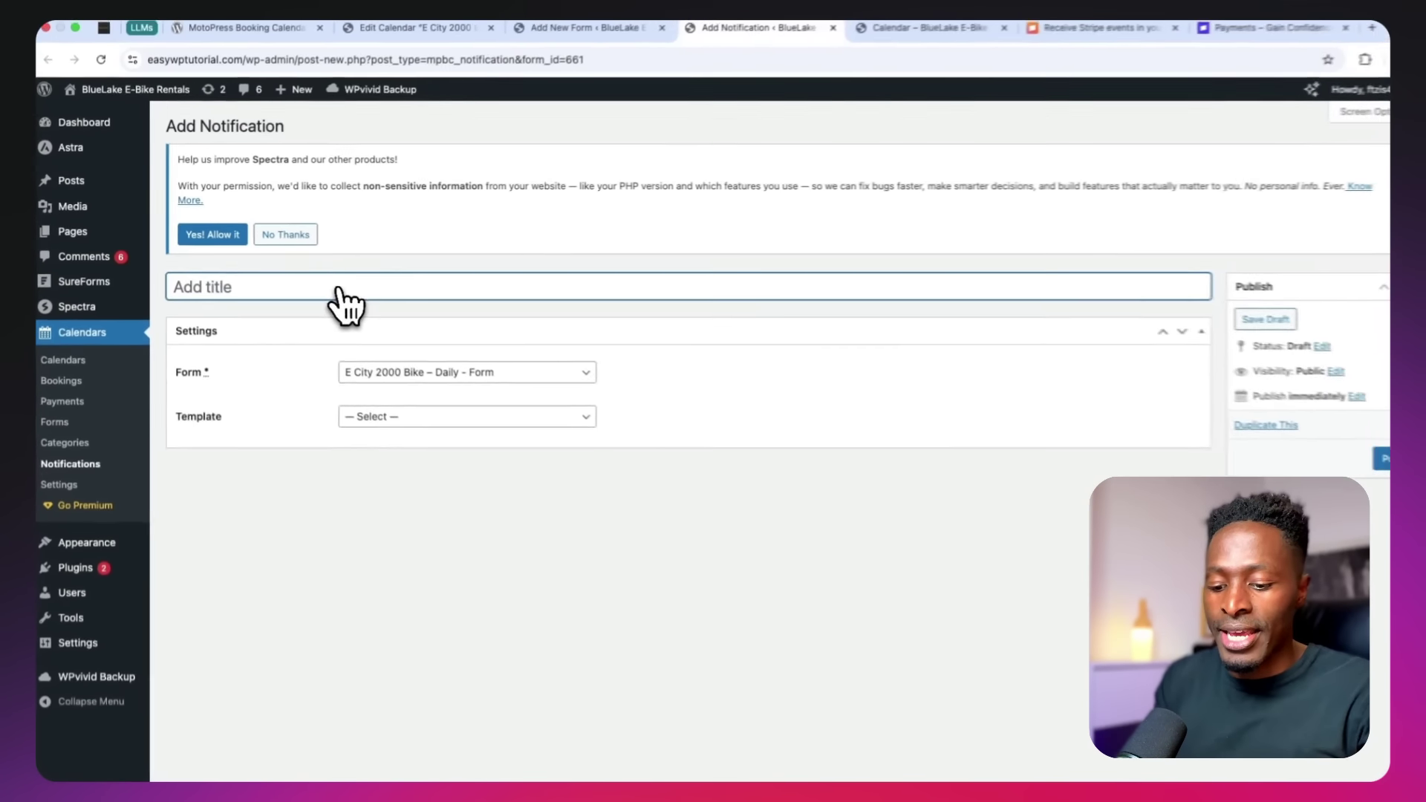
{"action": "type", "text": "By checking the box, you agree to the"}
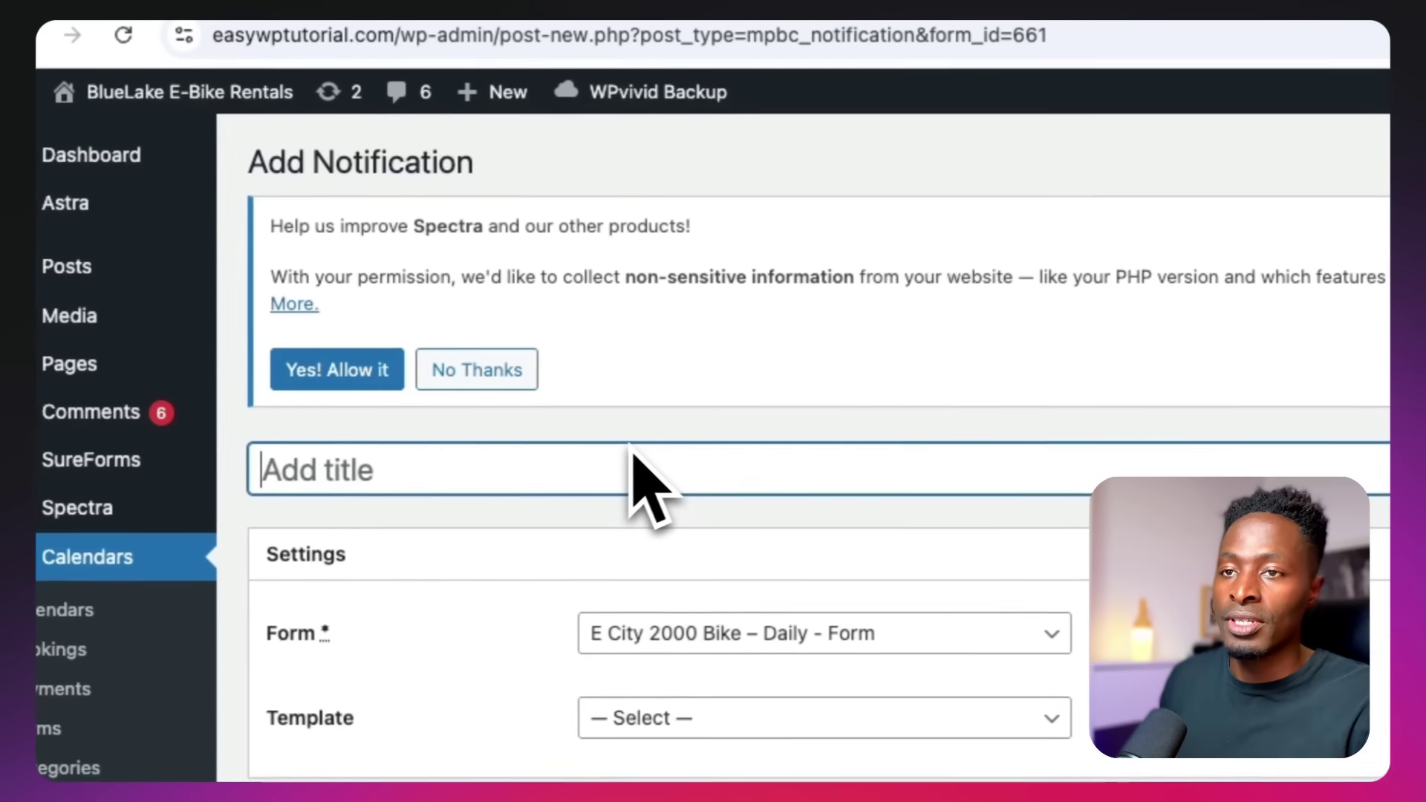
{"action": "type", "text": "E City 2000 Bike"}
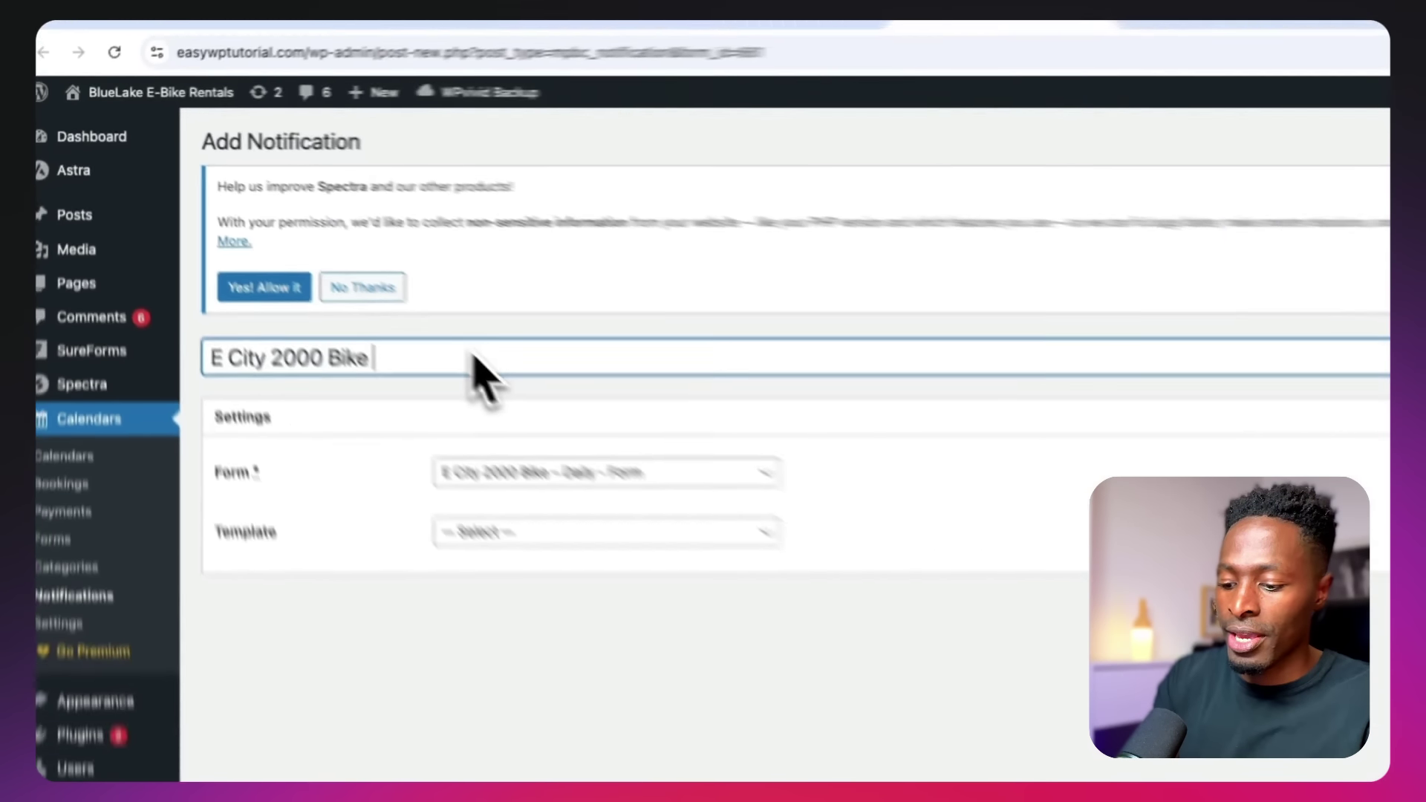
{"action": "type", "text": "()"}
{"action": "key", "text": "Left"}
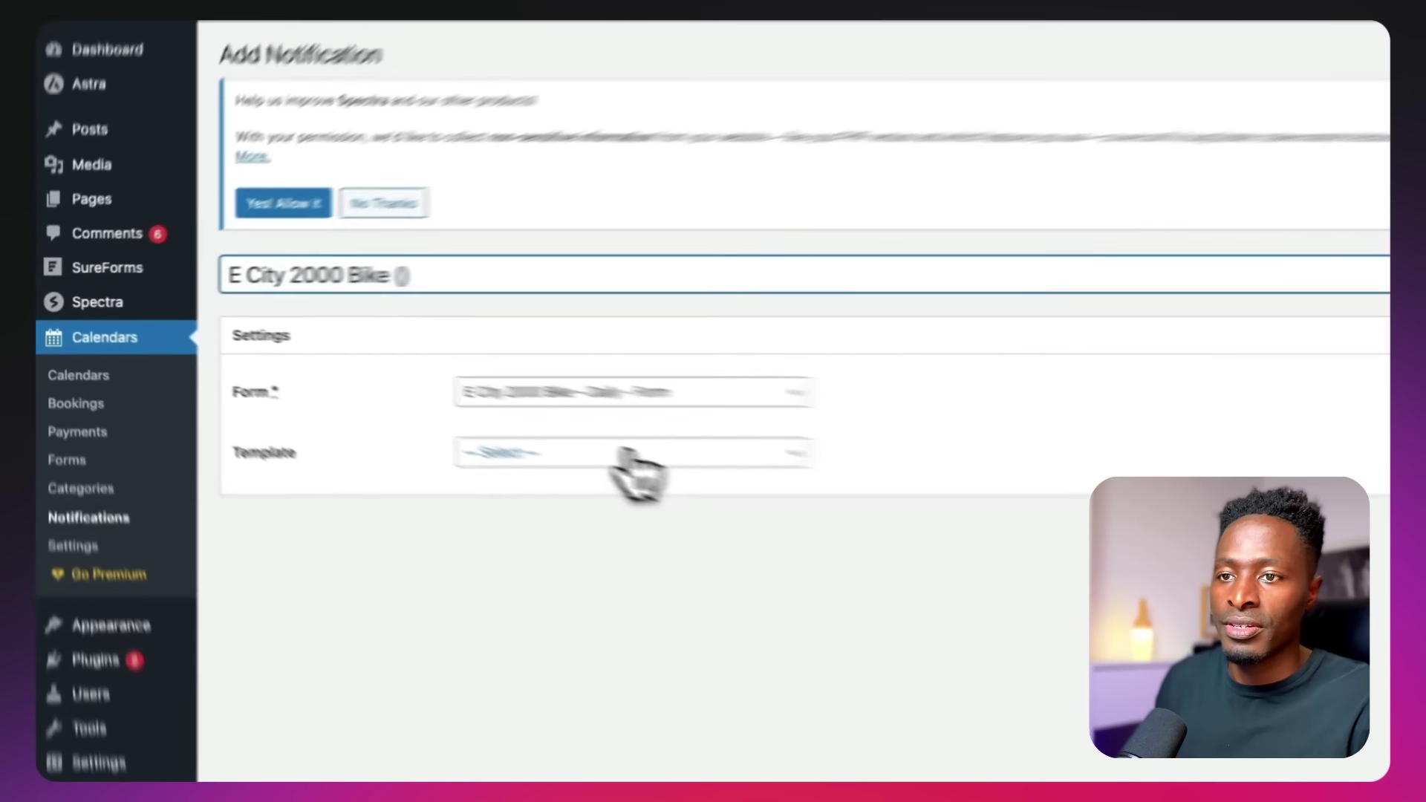
{"action": "left_click", "coordinate": [451, 407]}
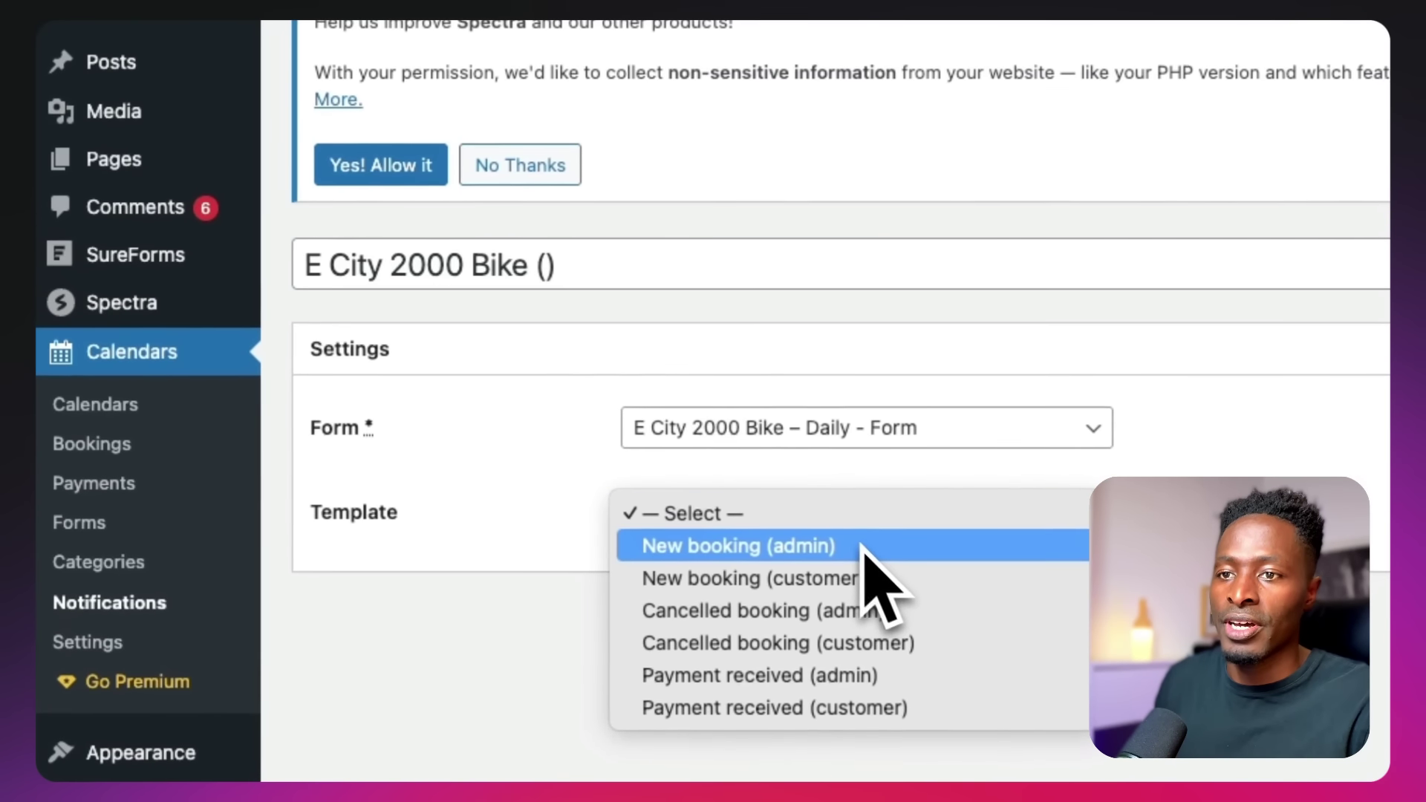
{"action": "left_click", "coordinate": [865, 548]}
Complete the title as 'E City 2000 Bike (New Booking Admin)', publish it, and start another notification
{"action": "left_click", "coordinate": [543, 267]}
{"action": "type", "text": "New Booking Admin"}
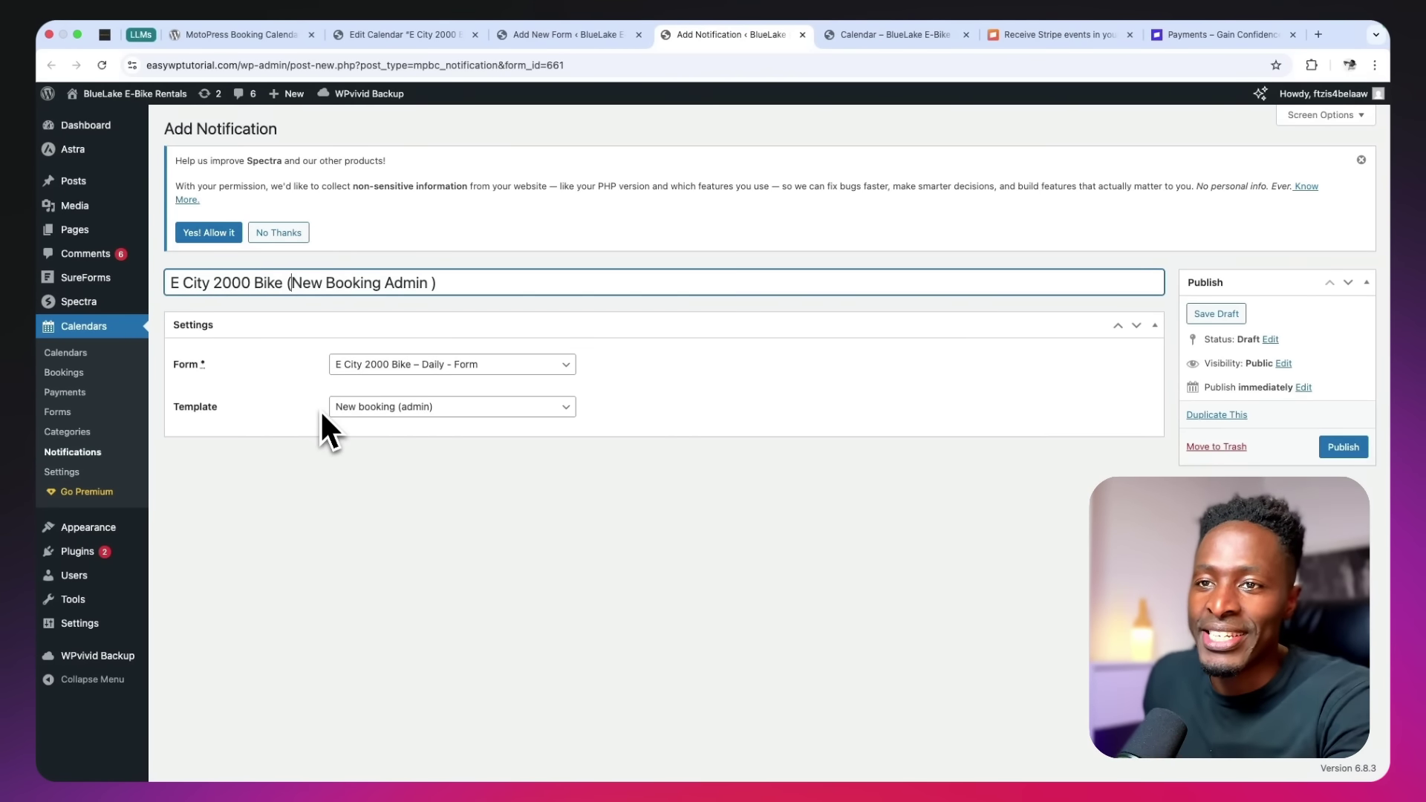
{"action": "triple_click", "coordinate": [405, 286]}
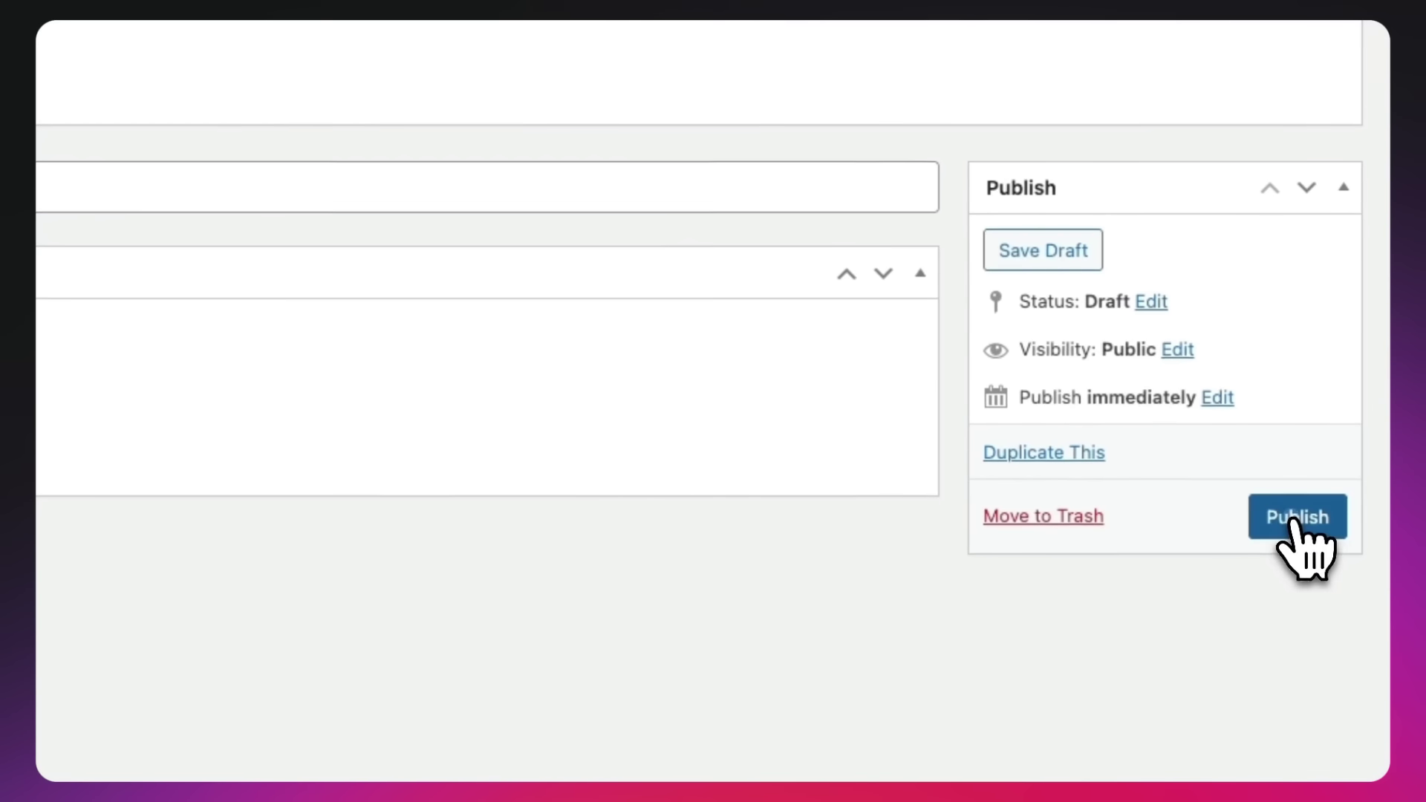
{"action": "left_click", "coordinate": [1305, 519]}
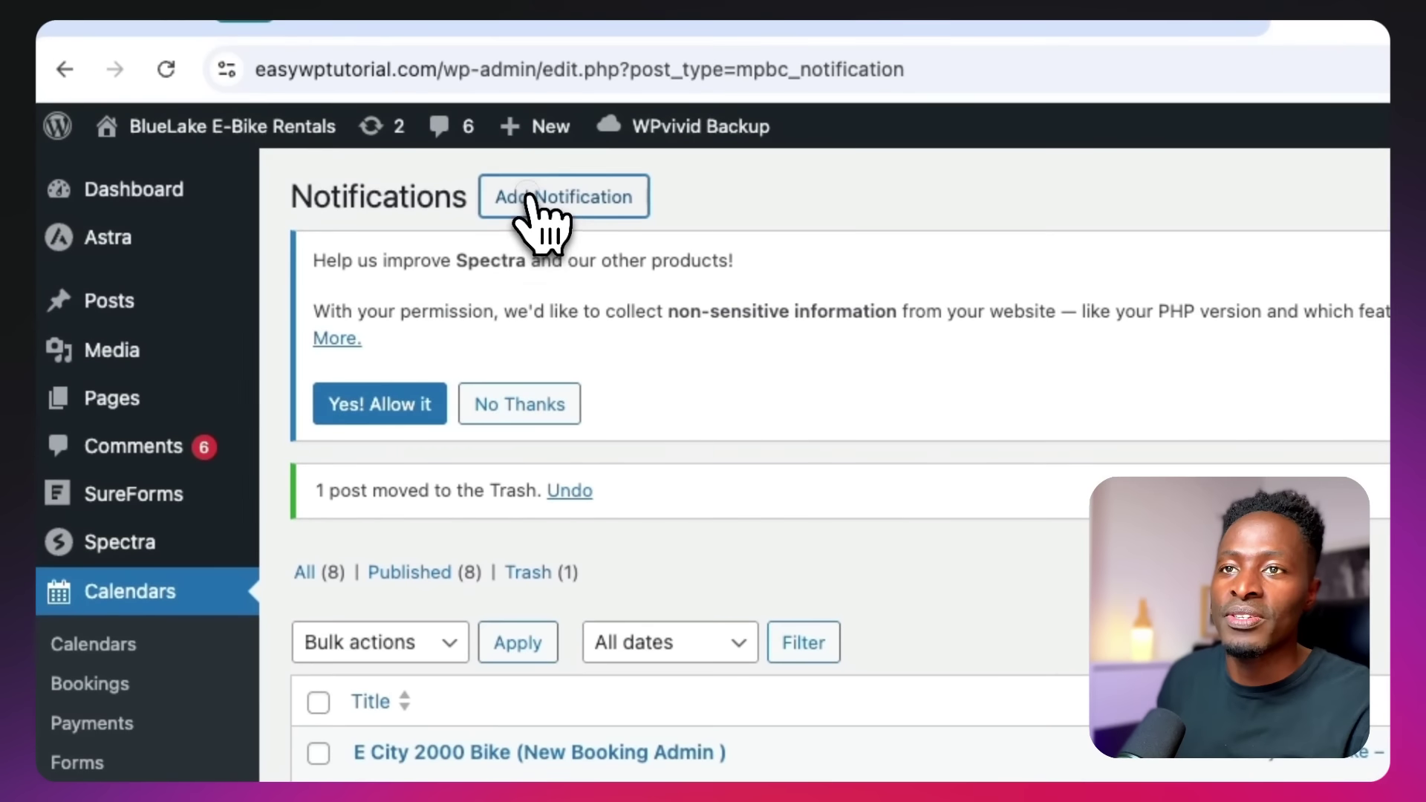
{"action": "left_click", "coordinate": [529, 199]}
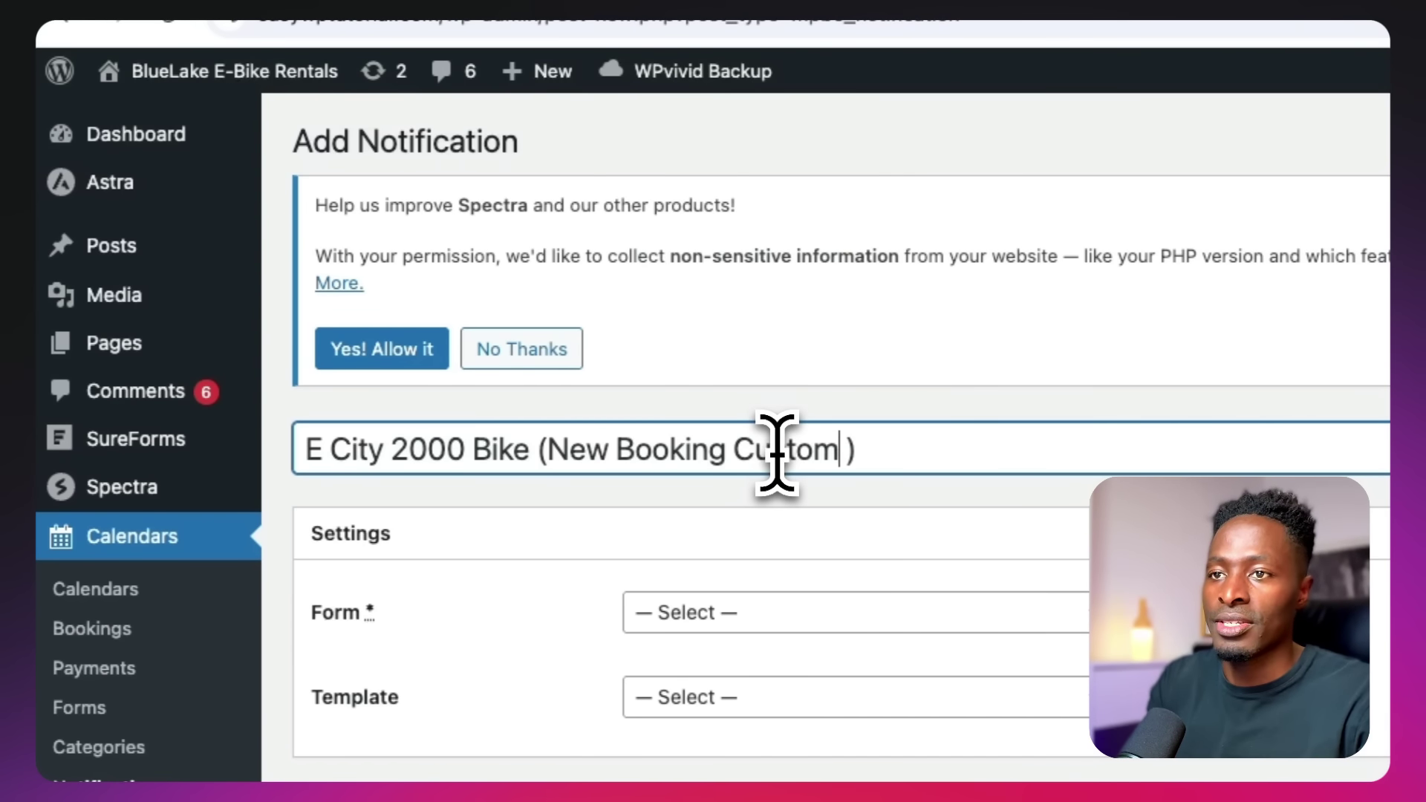
Set the notification to E City 2000 Bike - Form with the New booking (customer) template and publish
{"action": "left_click", "coordinate": [742, 613]}
{"action": "left_click", "coordinate": [736, 747]}
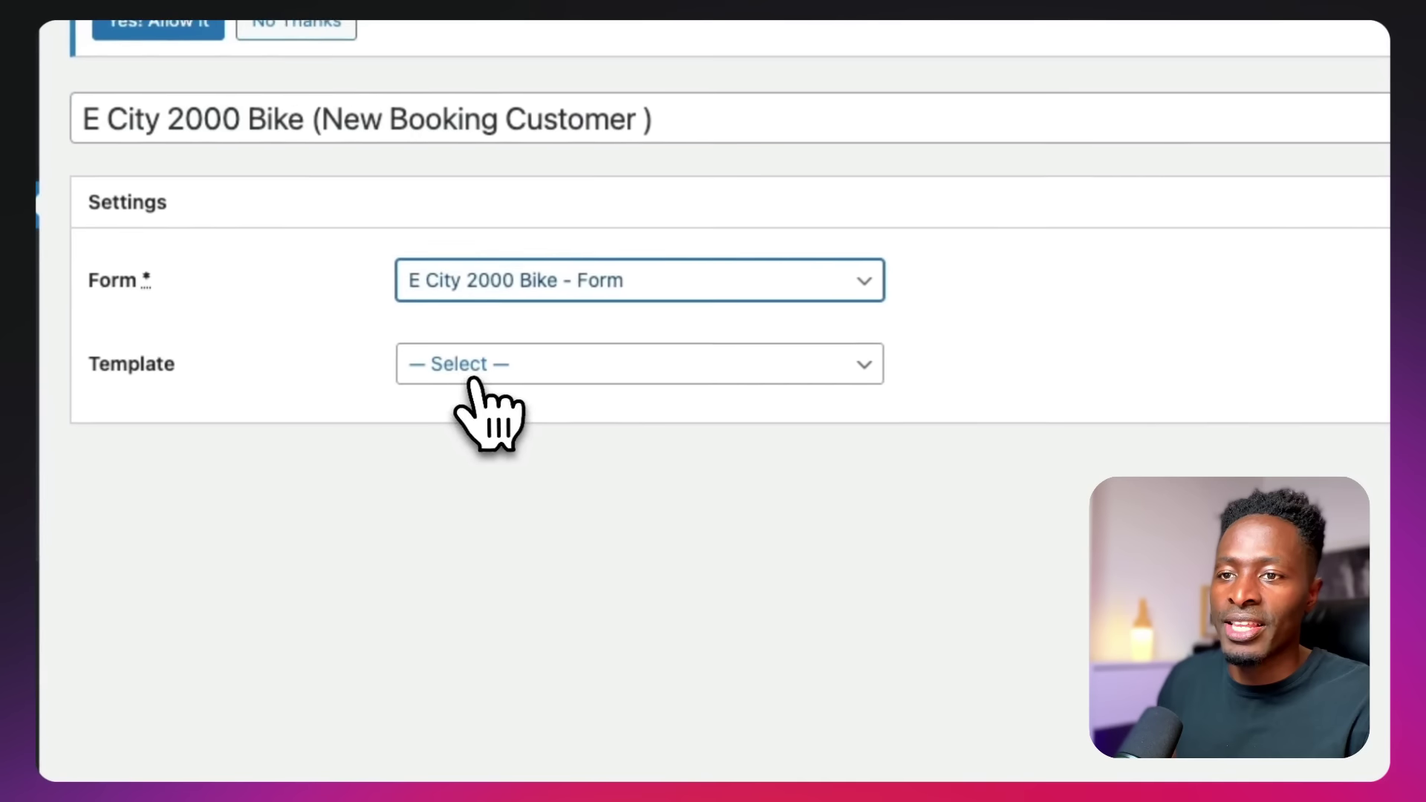
{"action": "left_click", "coordinate": [701, 698]}
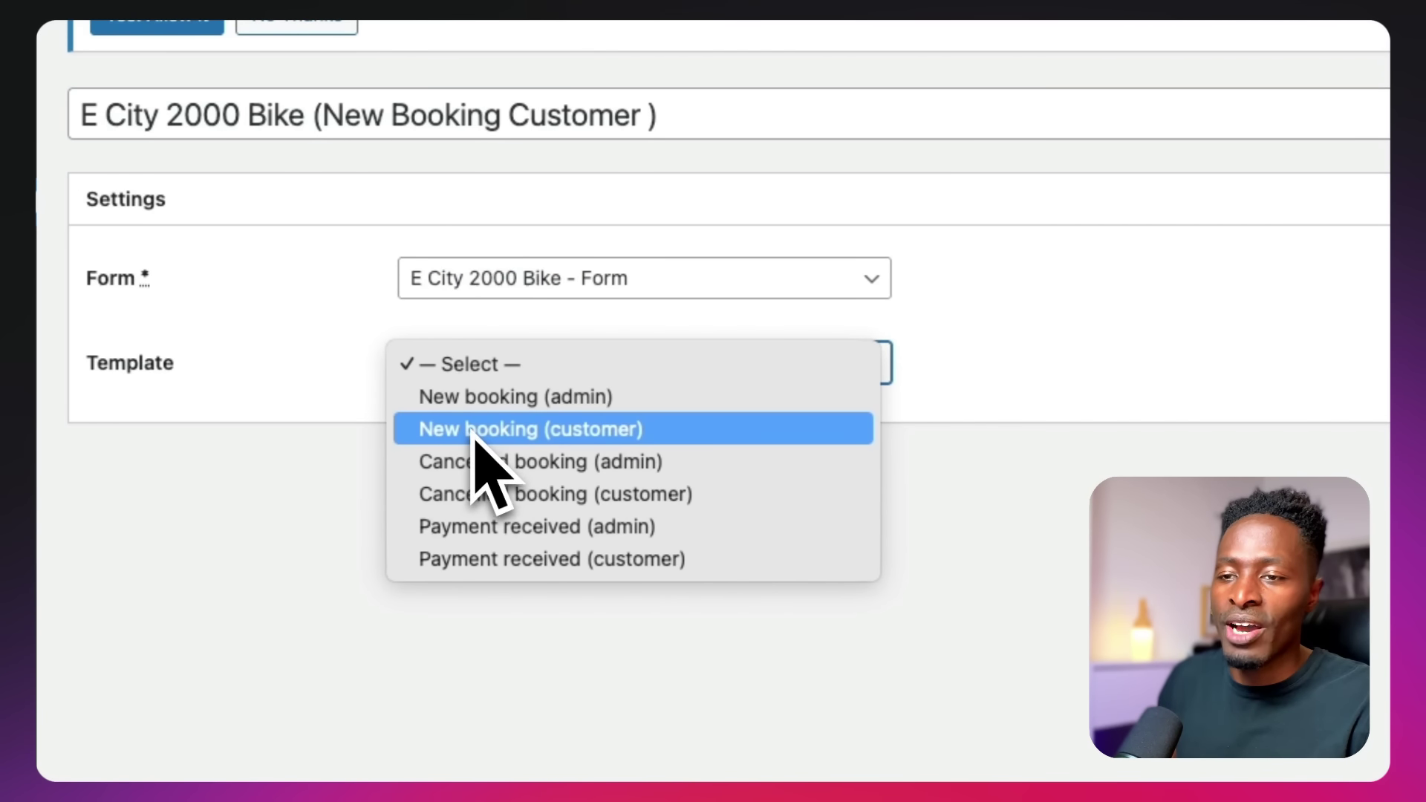
{"action": "left_click", "coordinate": [475, 435]}
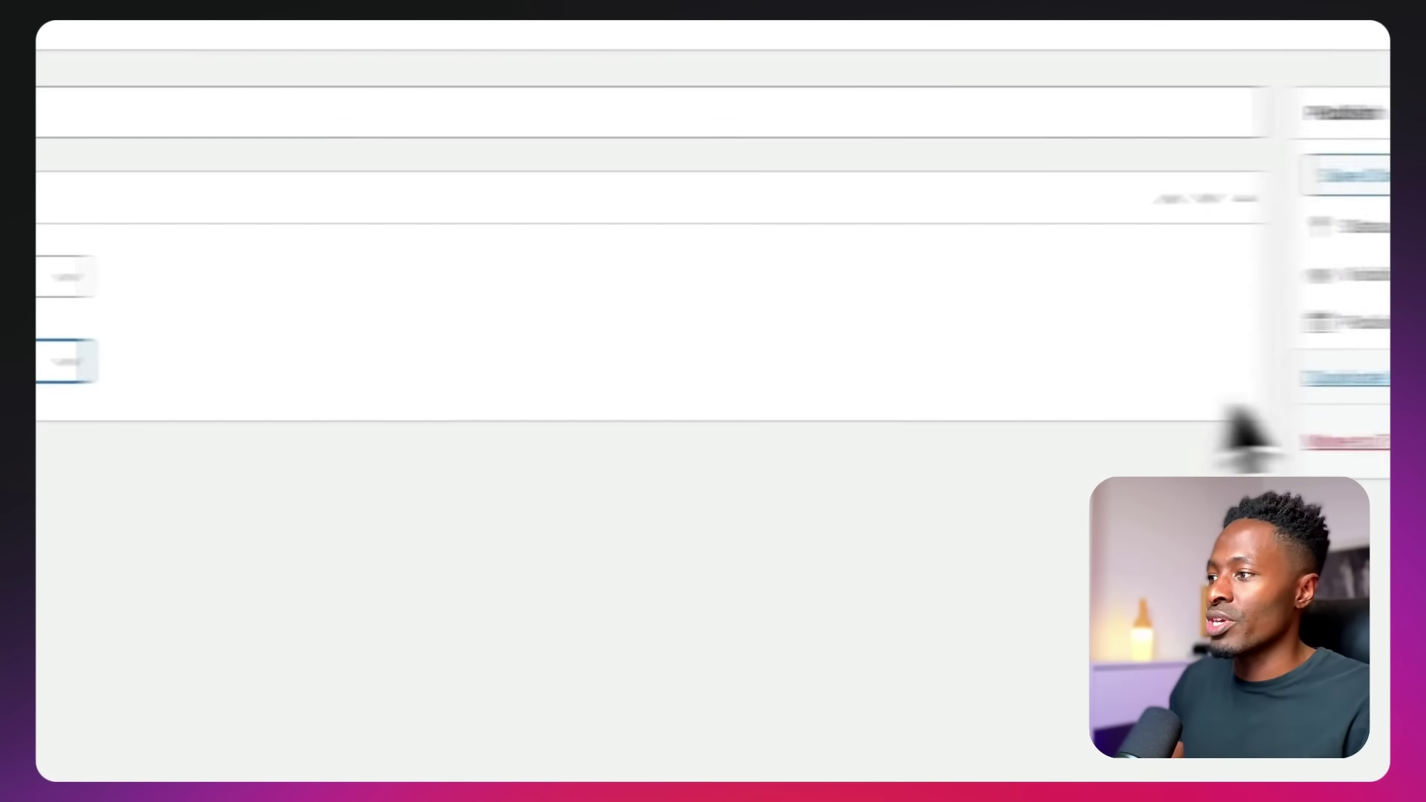
{"action": "left_click", "coordinate": [1288, 444]}
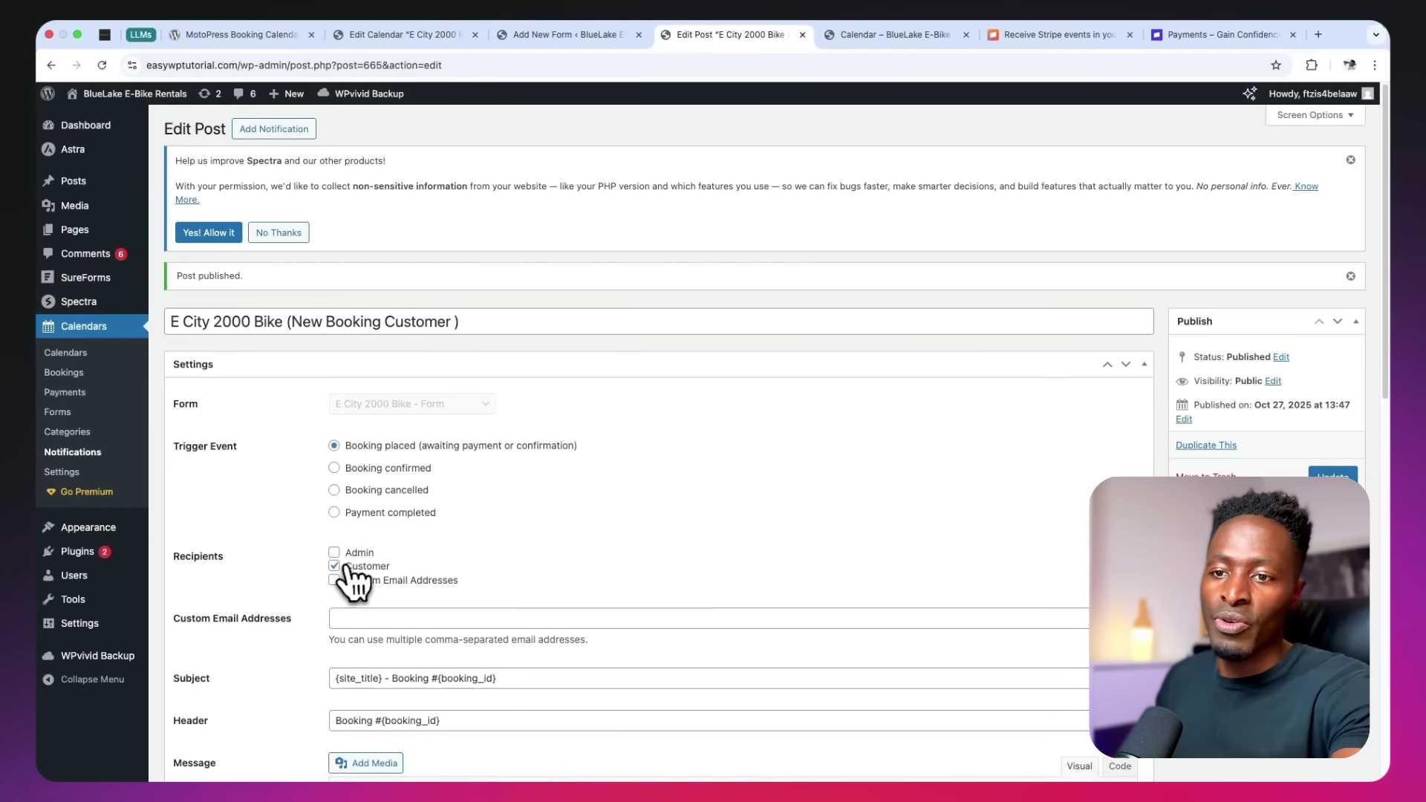
Review the customer notification's subject booking tag and message fields
{"action": "scroll", "coordinate": [355, 583], "scroll_direction": "down", "scroll_amount": 6}
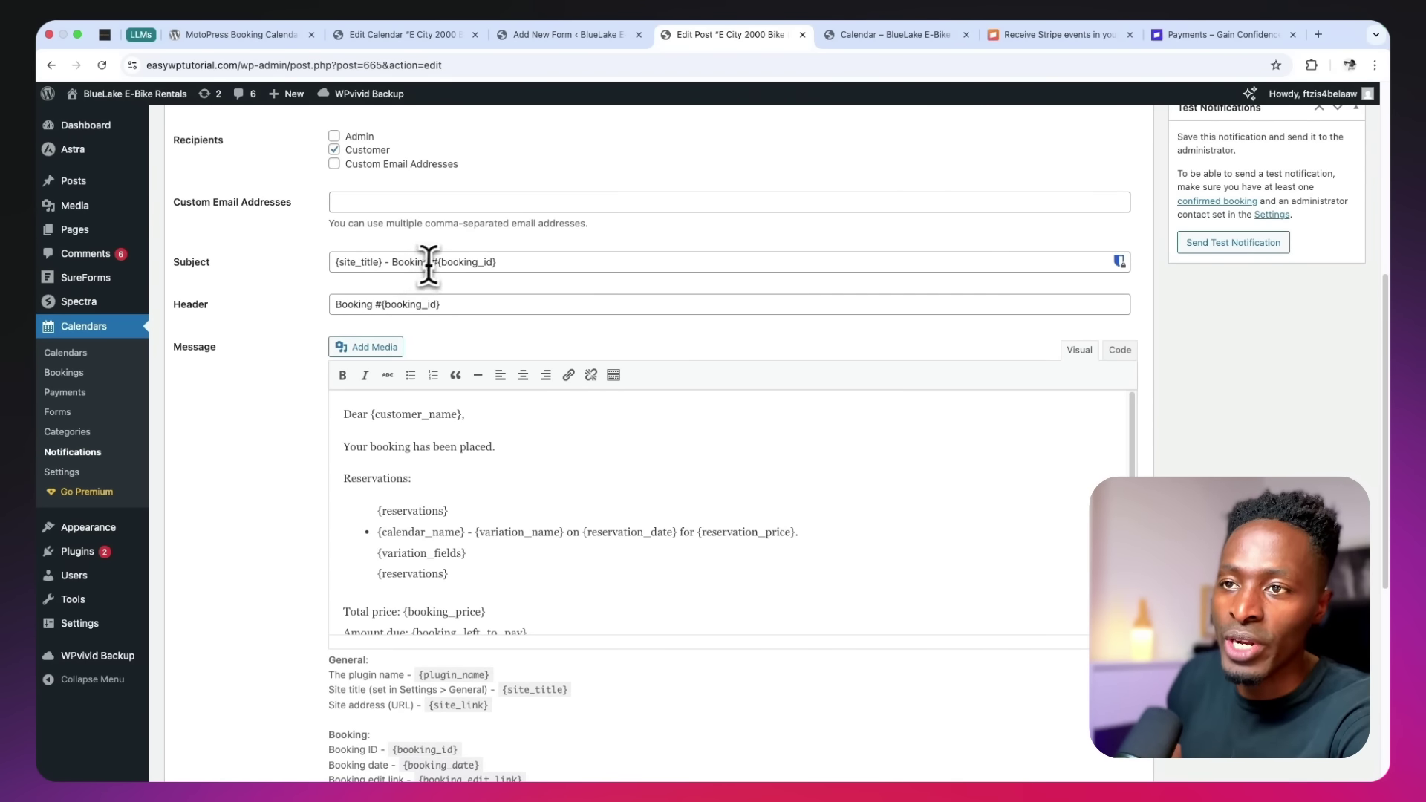
{"action": "left_click_drag", "start_coordinate": [436, 262], "coordinate": [827, 286]}
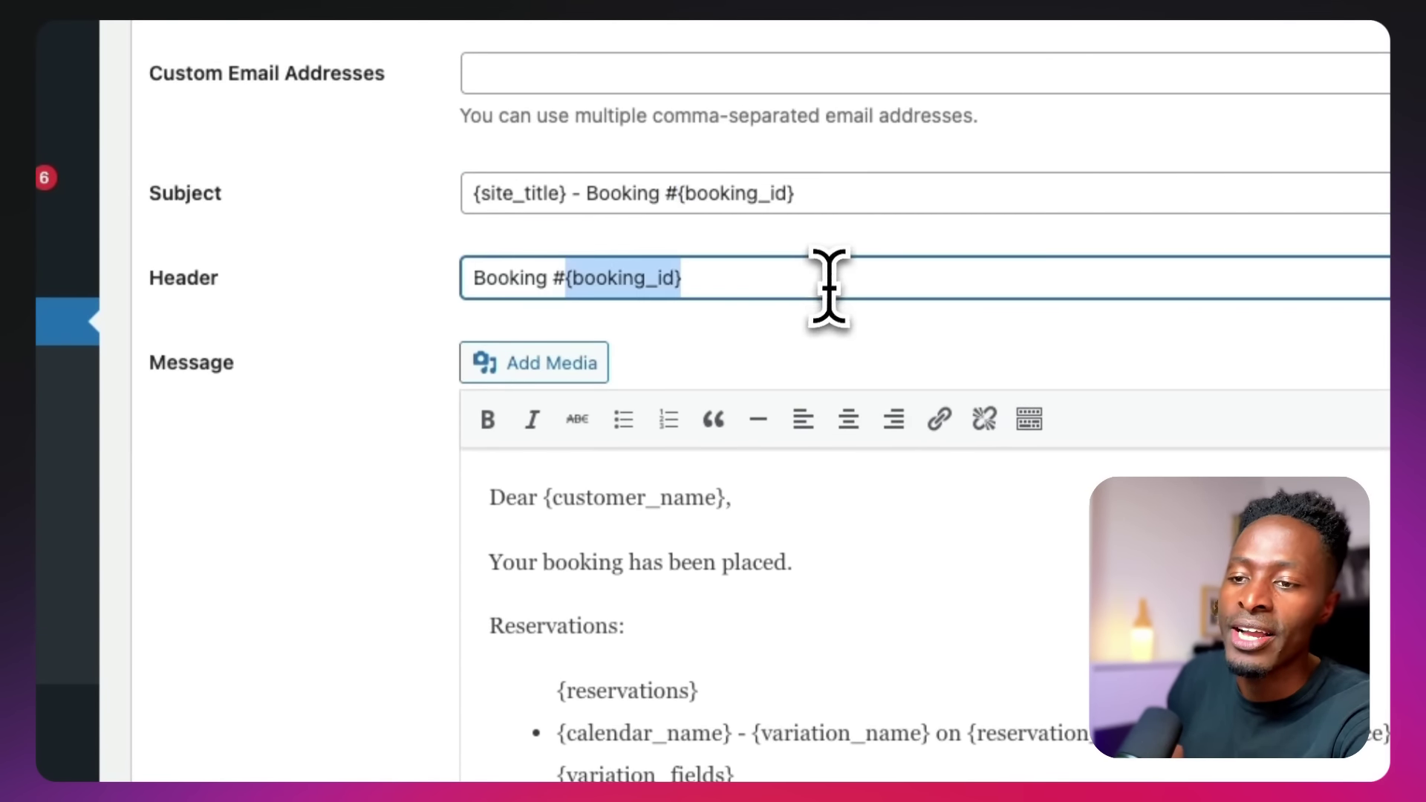
{"action": "scroll", "coordinate": [795, 582], "scroll_direction": "down", "scroll_amount": 8}
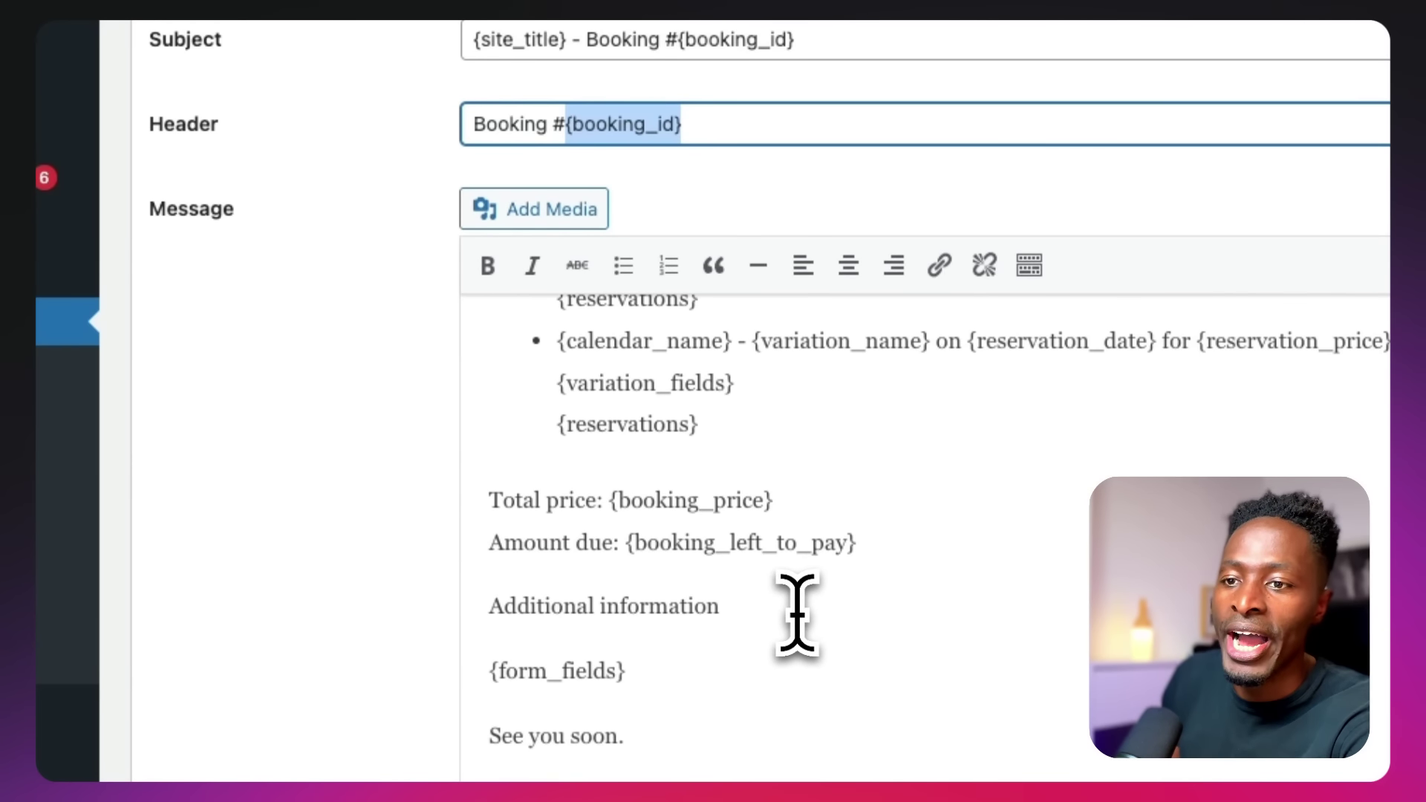
{"action": "scroll", "coordinate": [778, 605], "scroll_direction": "up", "scroll_amount": 3}
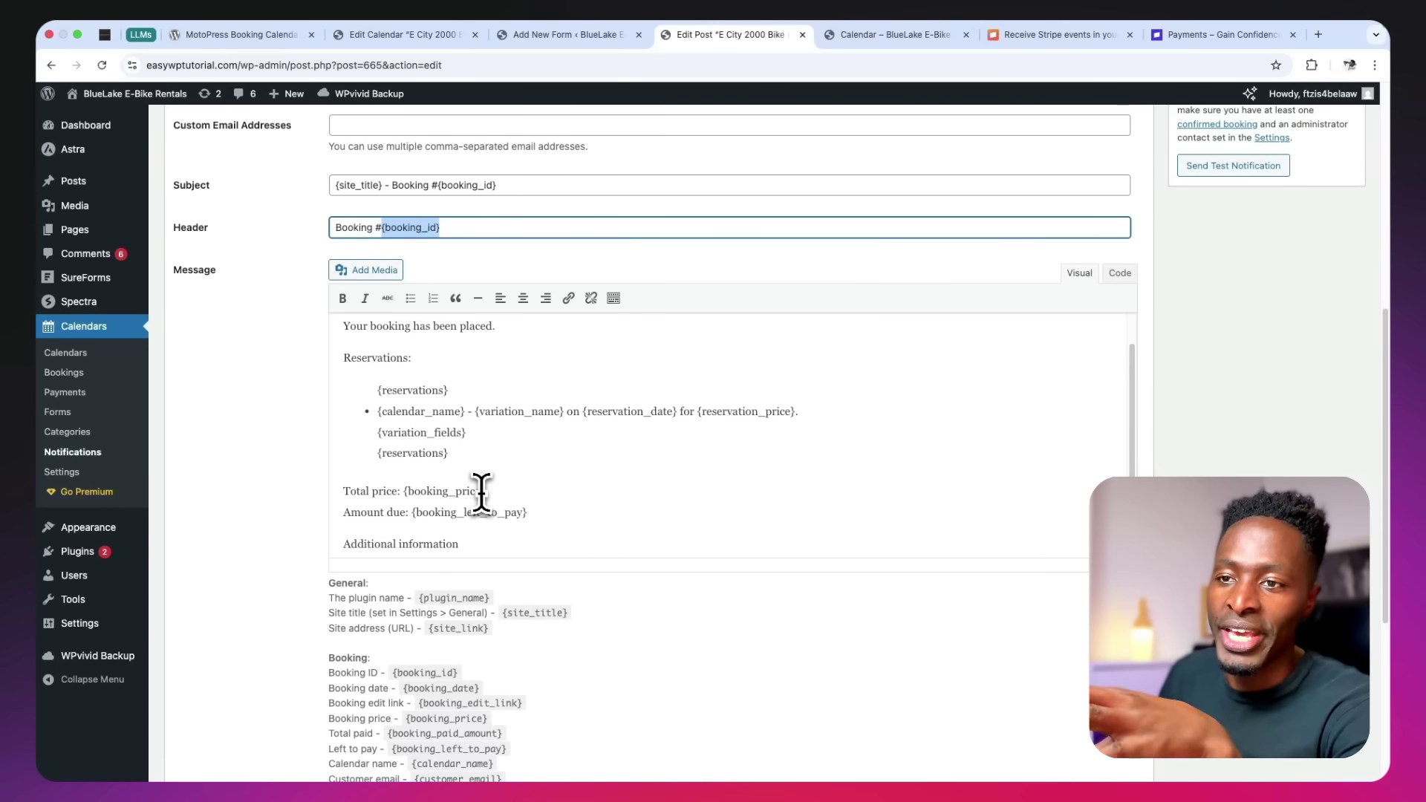
{"action": "scroll", "coordinate": [481, 491], "scroll_direction": "down", "scroll_amount": 10}
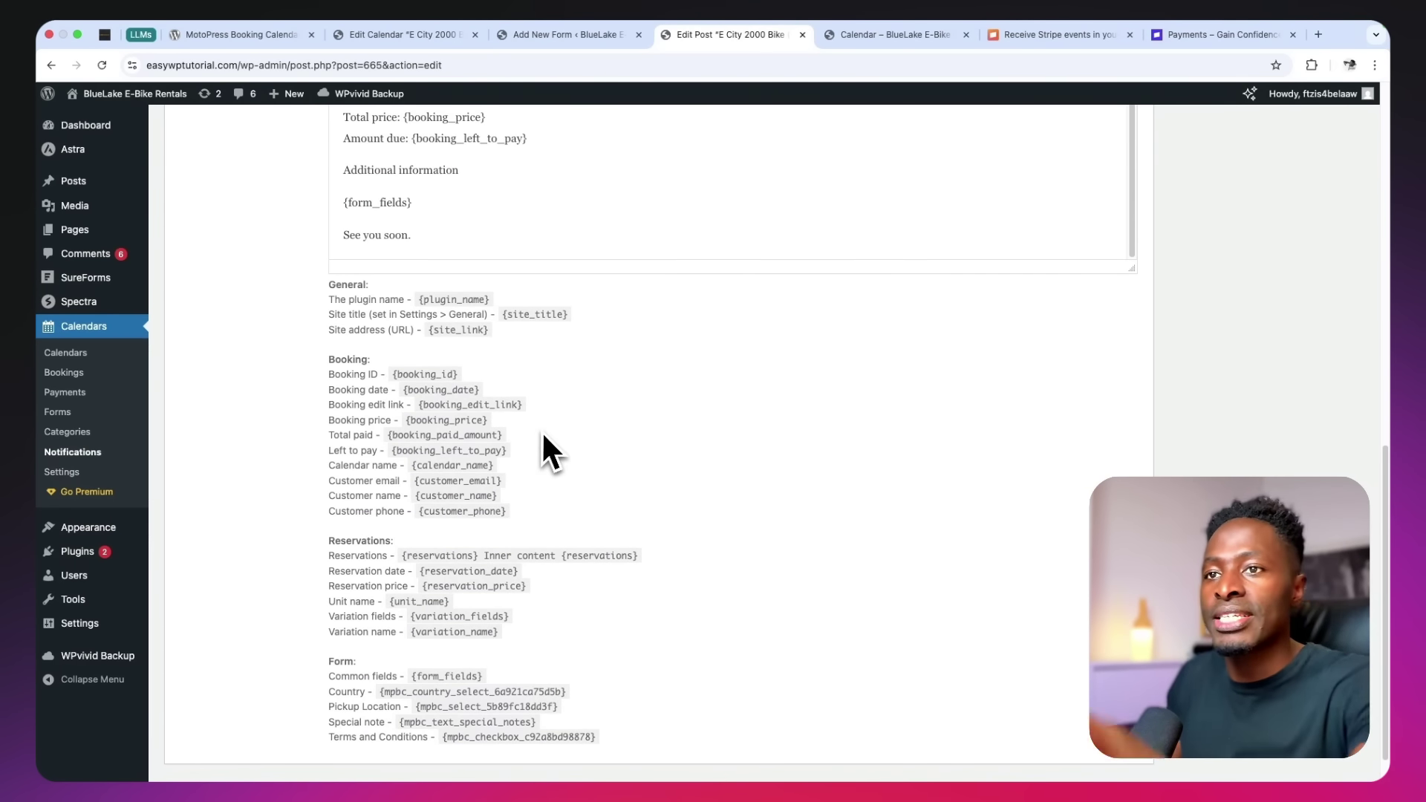
{"action": "scroll", "coordinate": [542, 450], "scroll_direction": "down", "scroll_amount": 2}
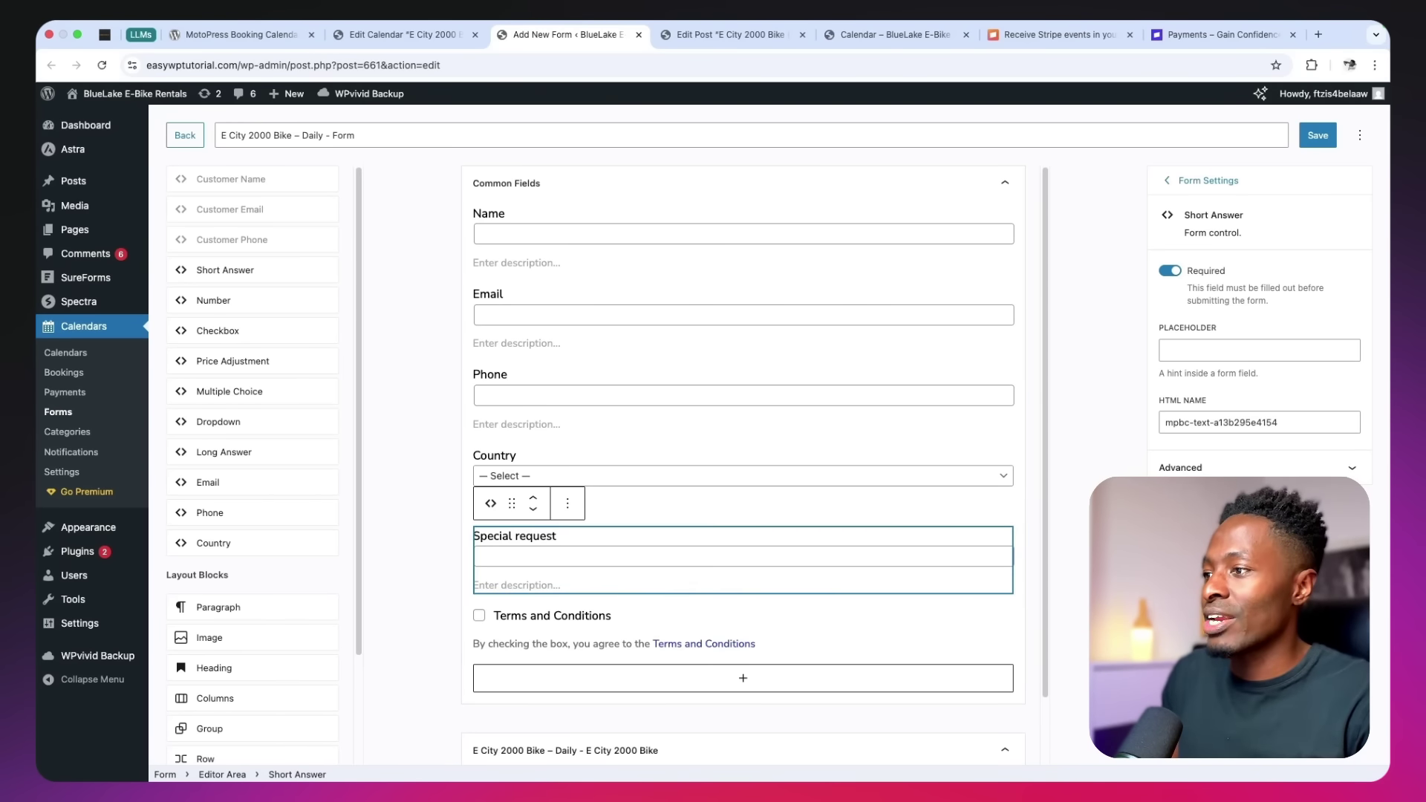
Replace the Special request field's generated HTML name with special-req
{"action": "triple_click", "coordinate": [1236, 421]}
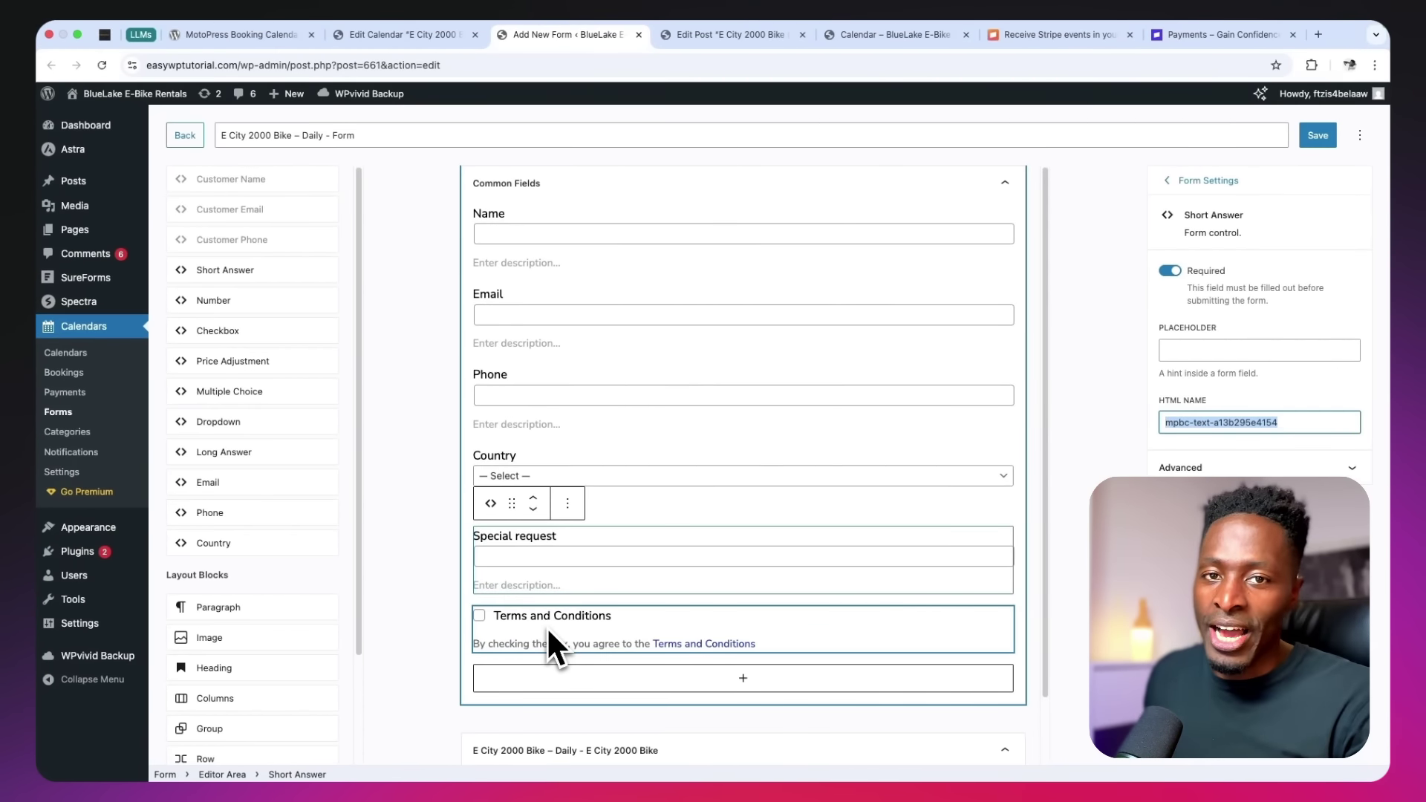
{"action": "left_click", "coordinate": [548, 630]}
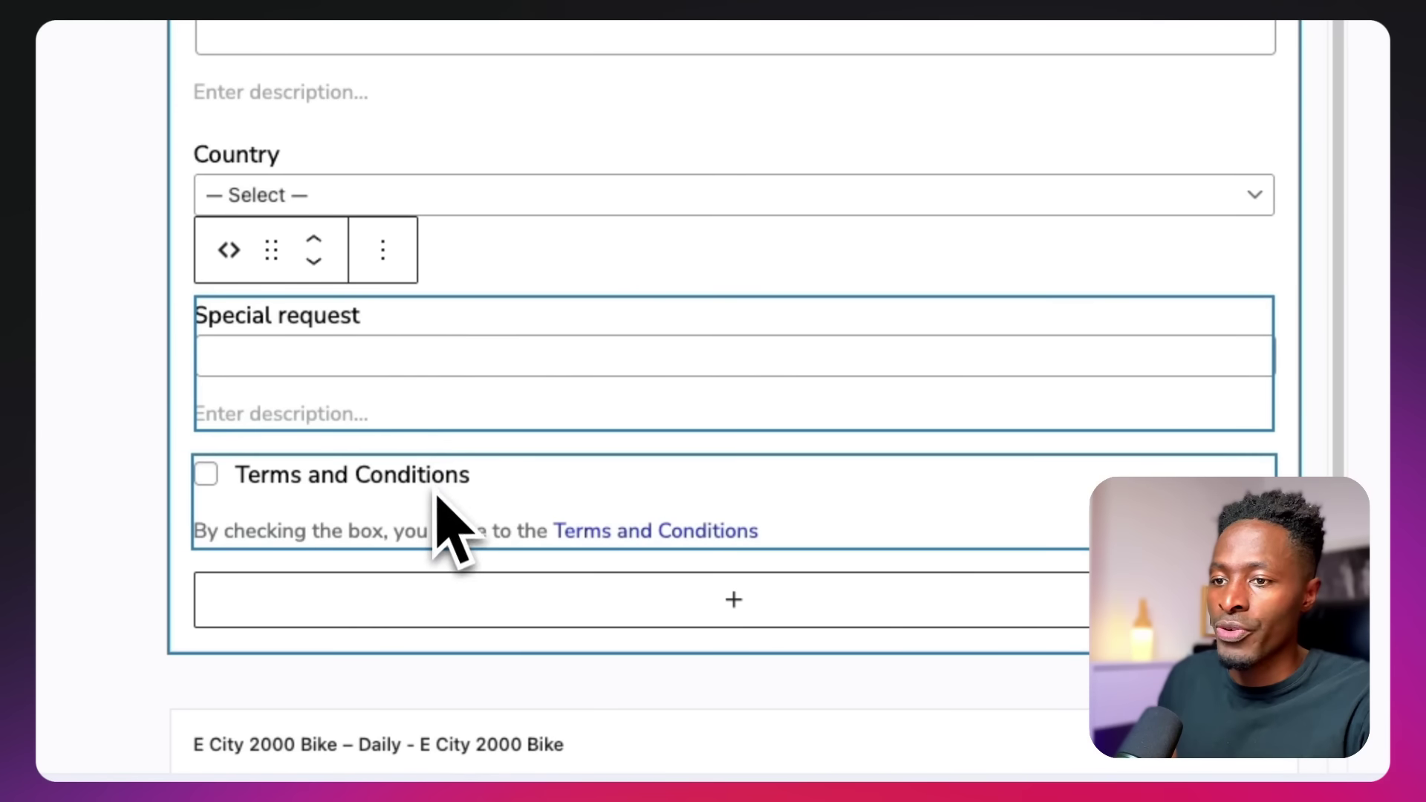
{"action": "left_click", "coordinate": [433, 476]}
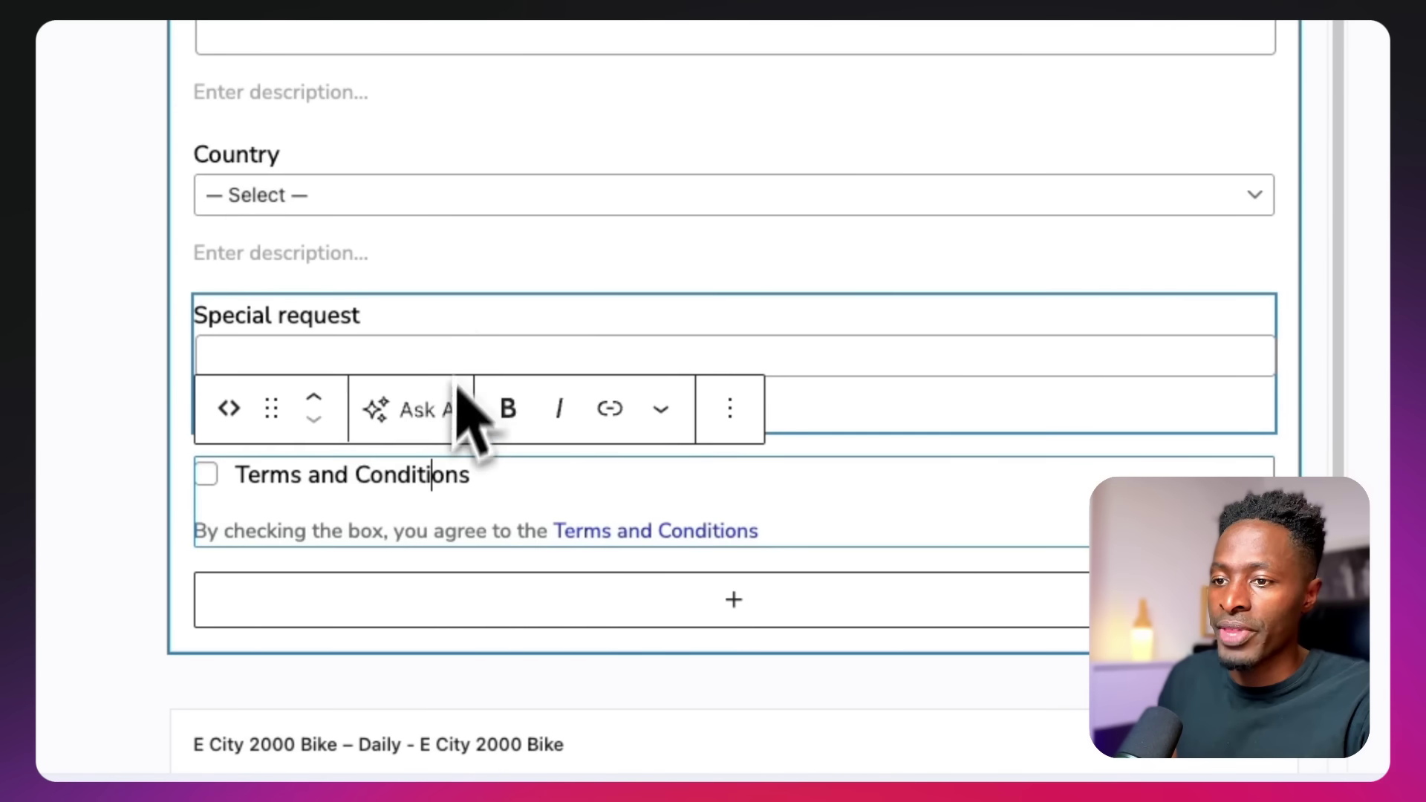
{"action": "left_click", "coordinate": [467, 338]}
{"action": "left_click_drag", "start_coordinate": [1008, 269], "coordinate": [1376, 277]}
{"action": "type", "text": "s"}
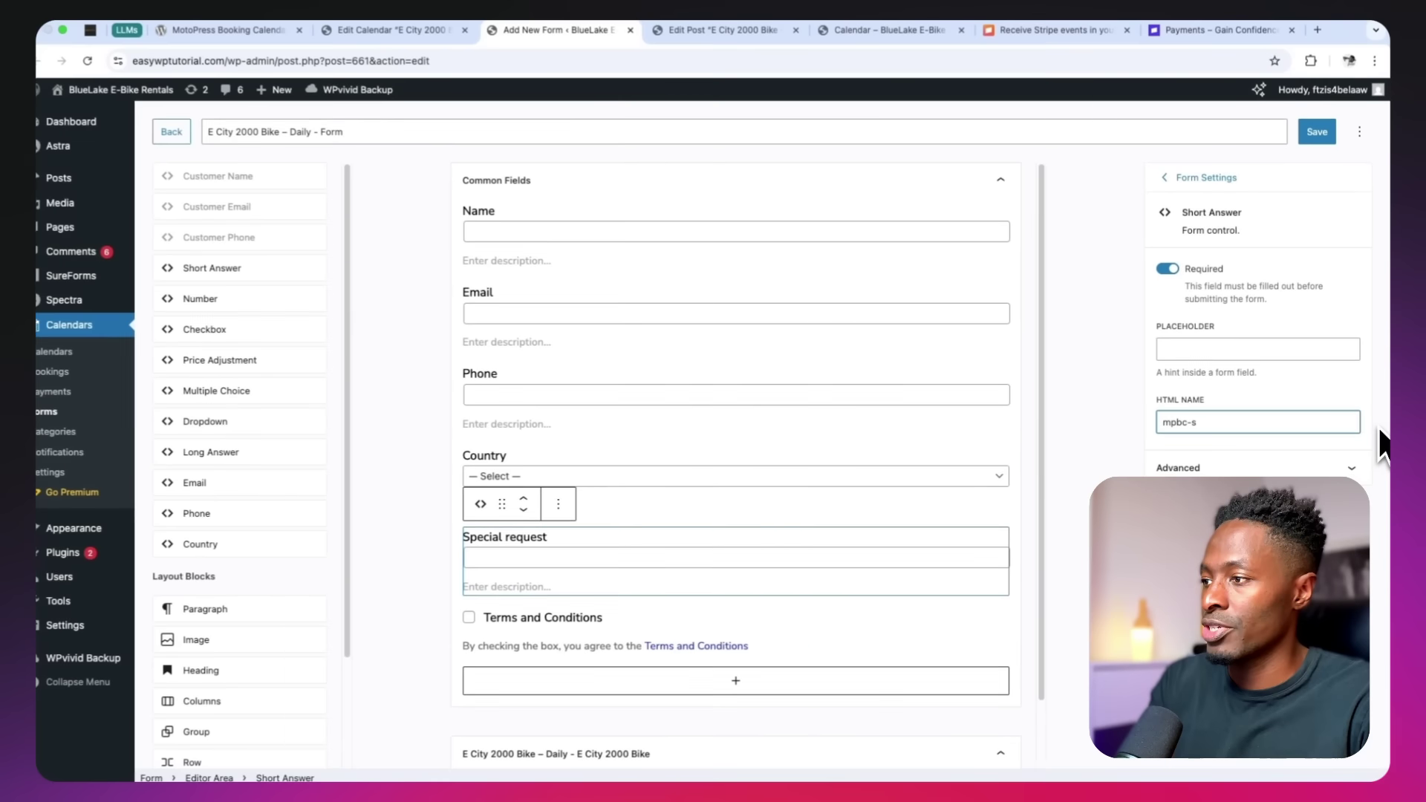
{"action": "type", "text": "pecial"}
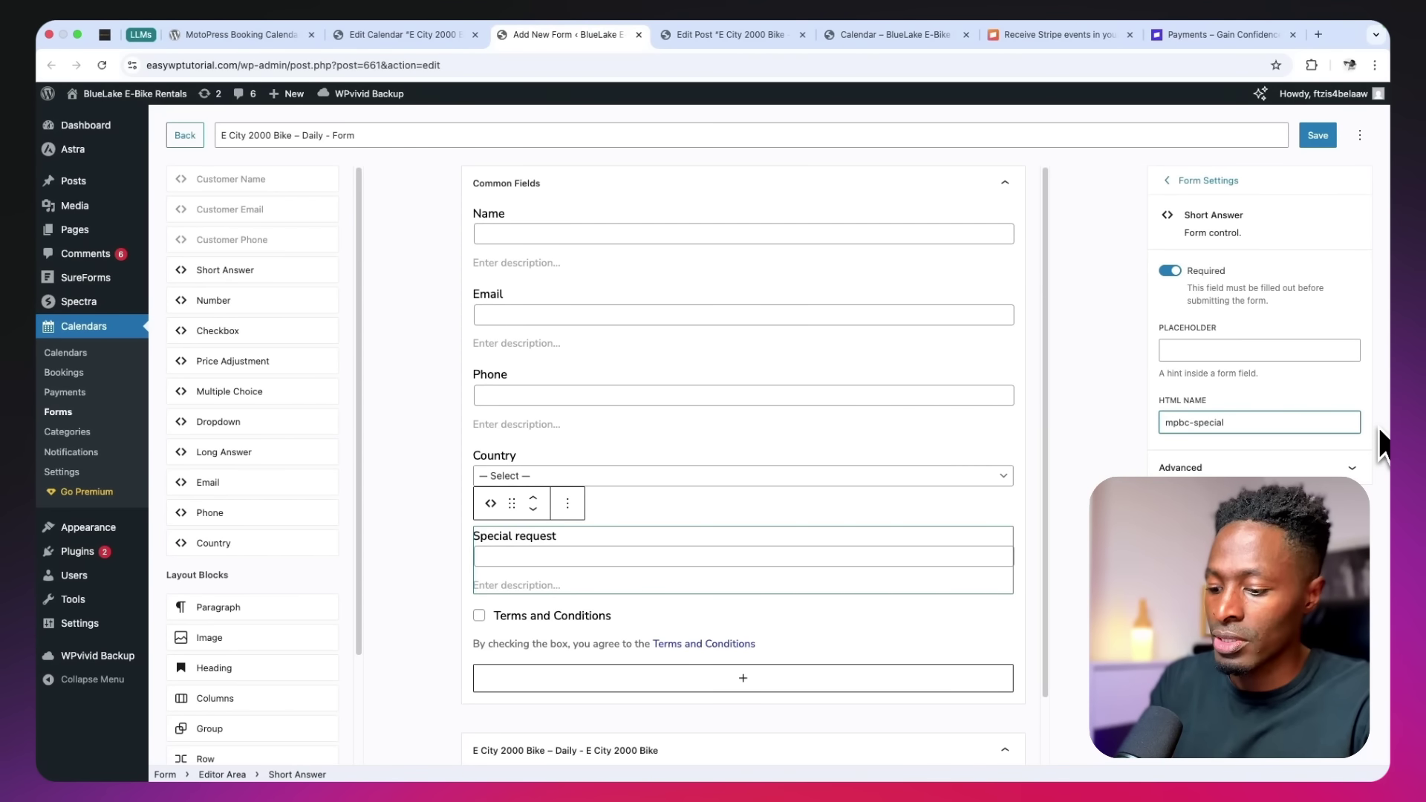
{"action": "type", "text": "-req"}
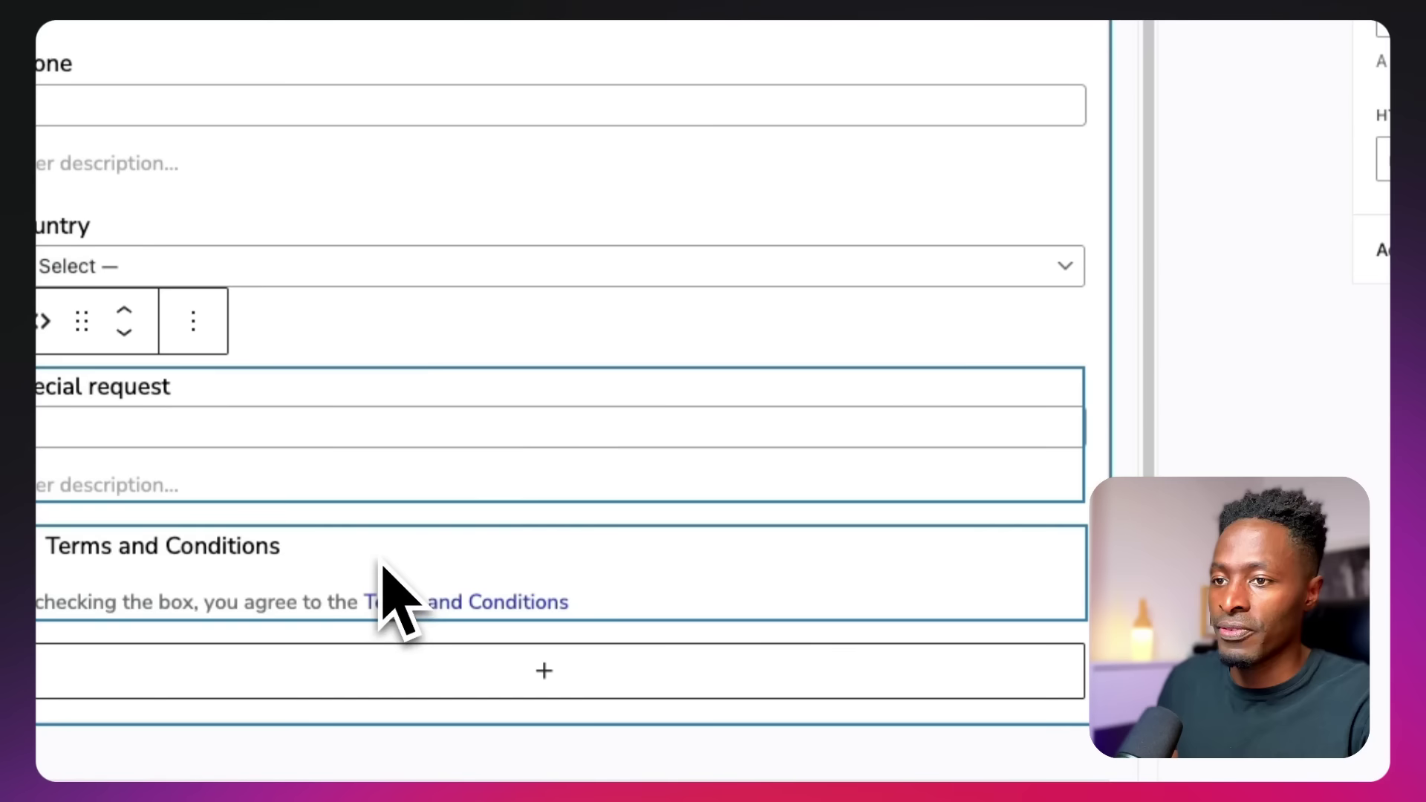
Rename the Terms and Conditions HTML name to mpbc-term-condtions and Country's to mpbc-country
{"action": "left_click", "coordinate": [661, 630]}
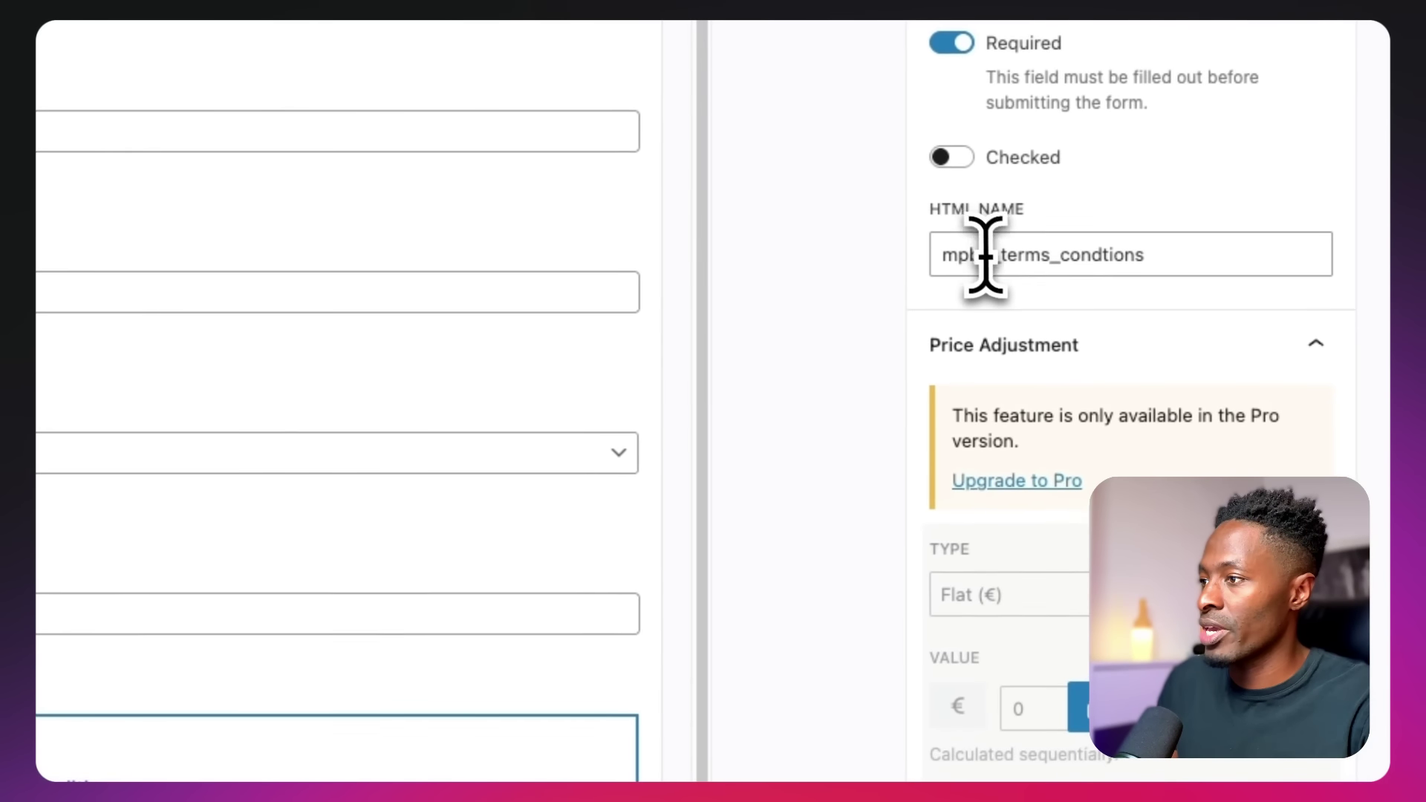
{"action": "left_click_drag", "start_coordinate": [1008, 249], "coordinate": [1066, 253]}
{"action": "type", "text": "-term"}
{"action": "type", "text": "-"}
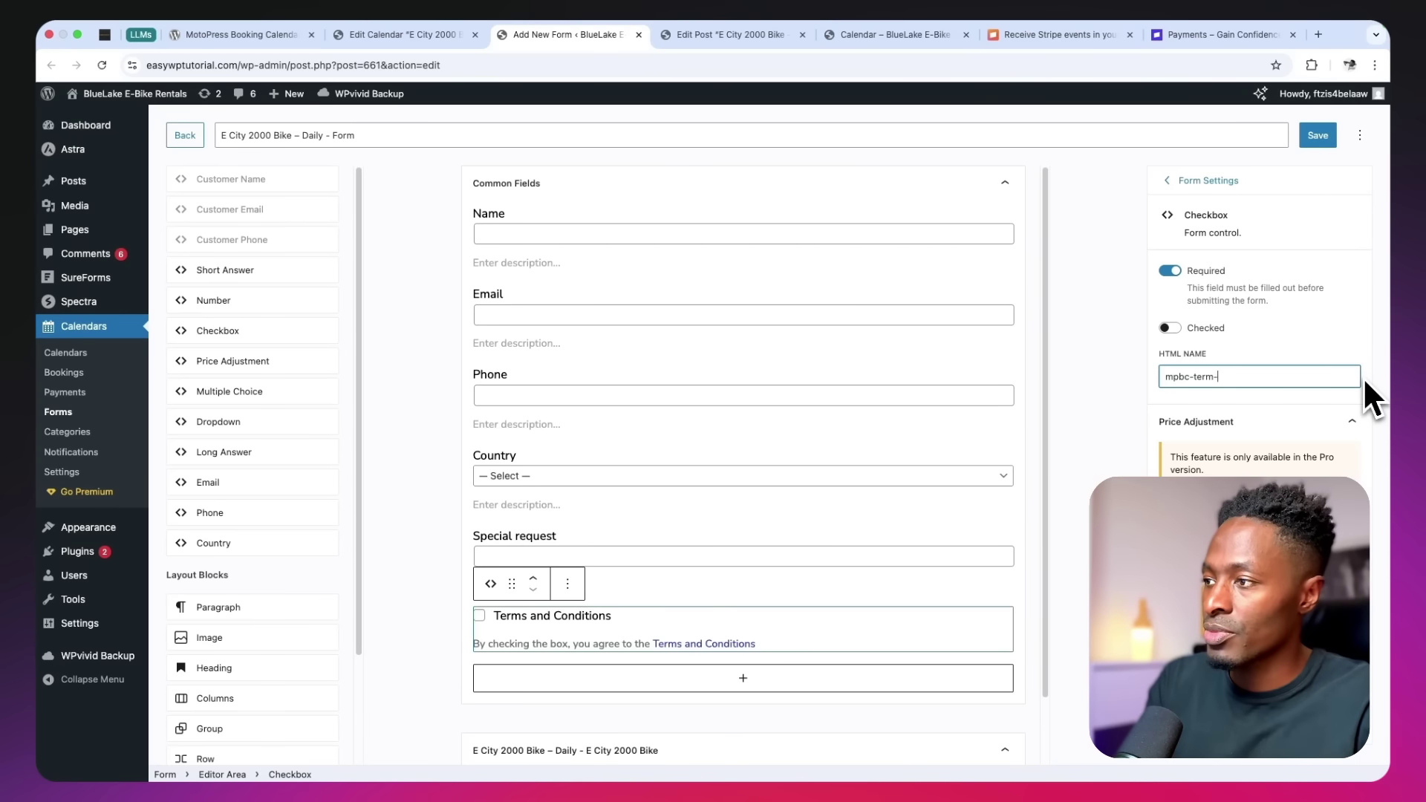
{"action": "type", "text": "condtions"}
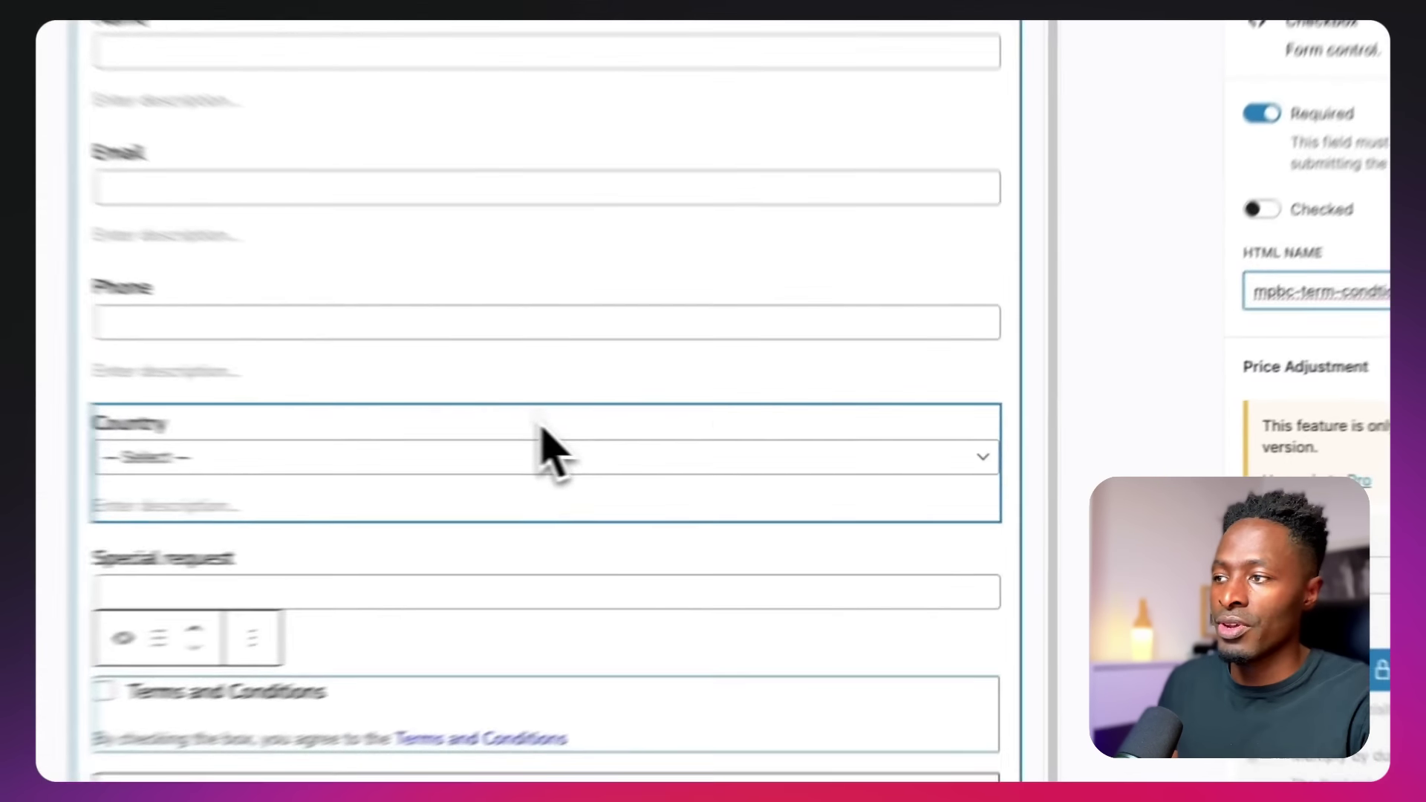
{"action": "left_click", "coordinate": [743, 470]}
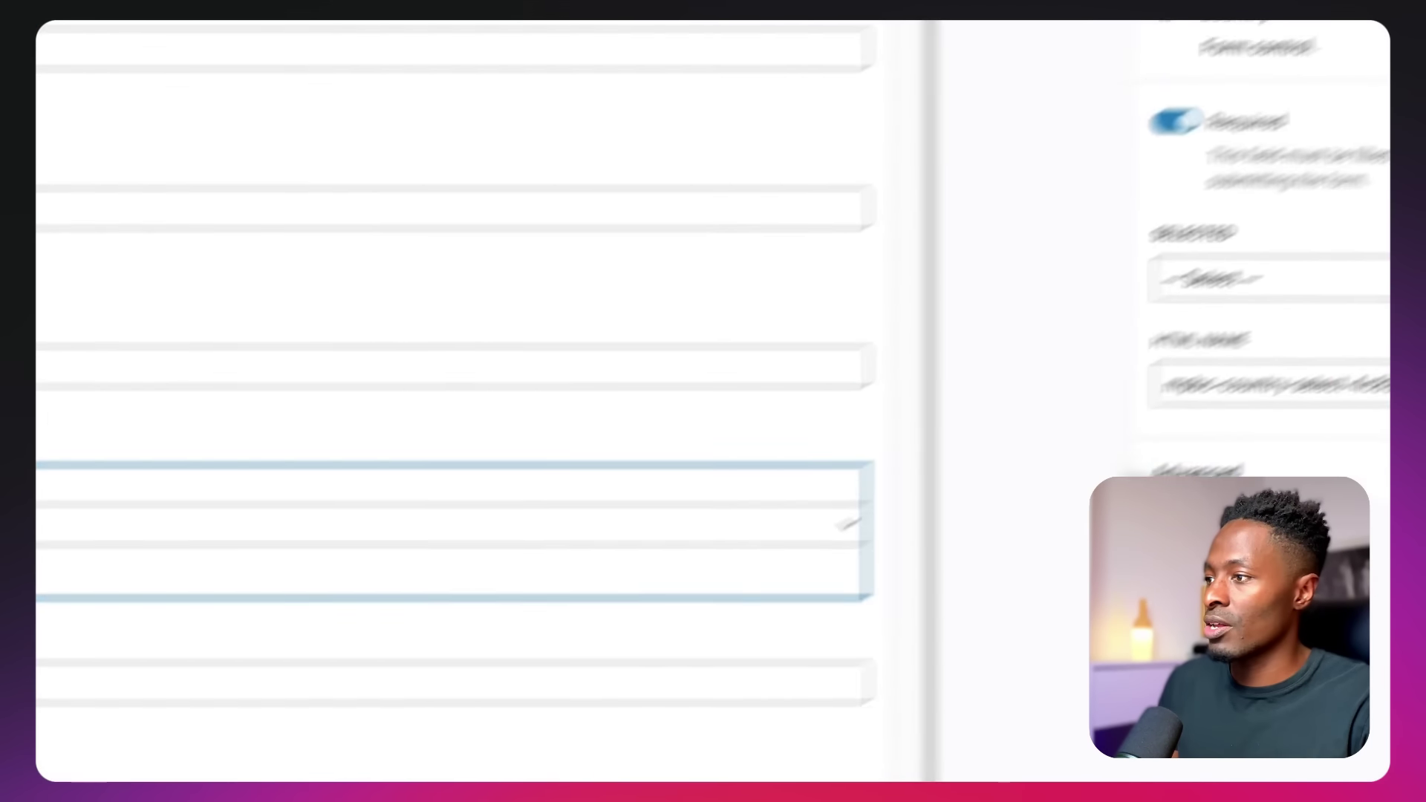
{"action": "left_click_drag", "start_coordinate": [1076, 519], "coordinate": [1284, 520]}
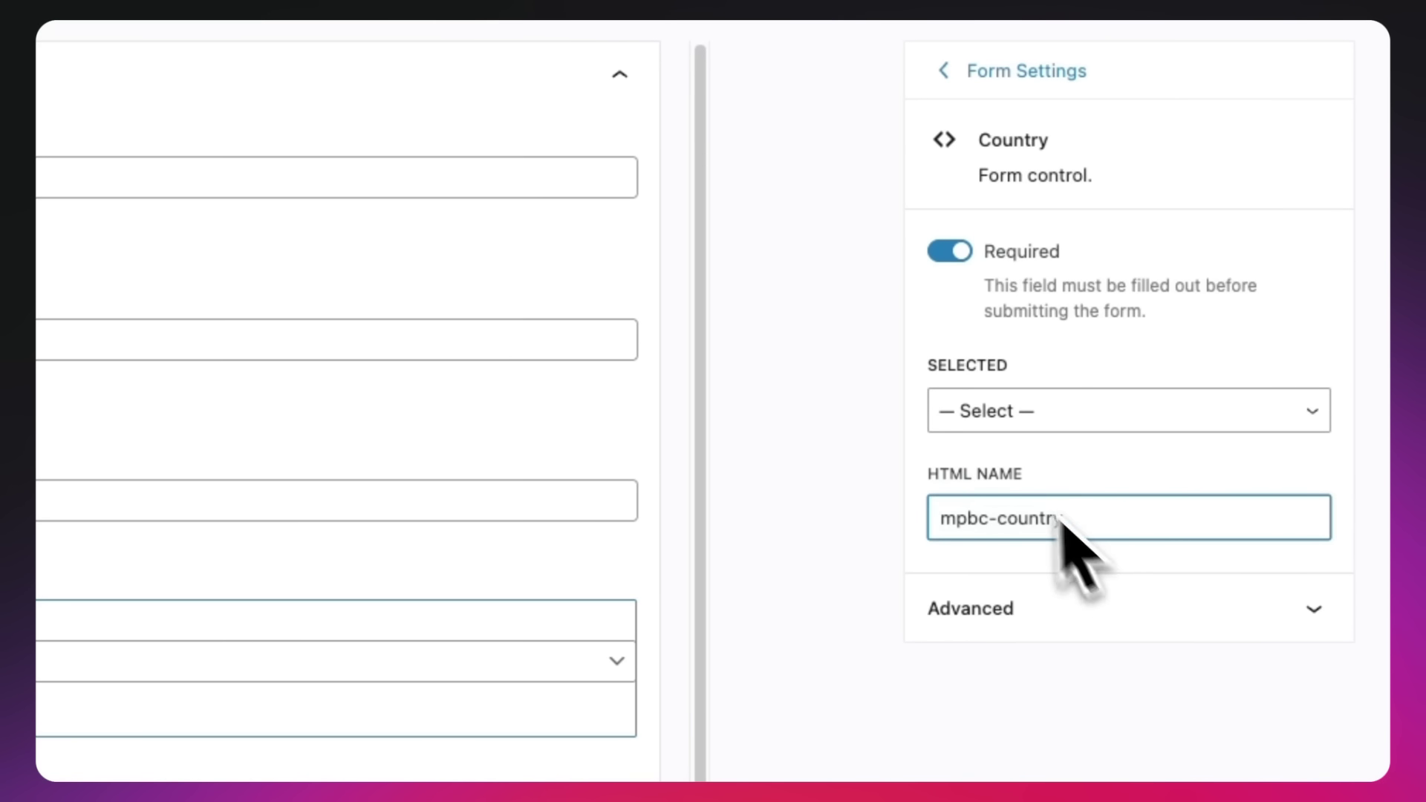
{"action": "left_click", "coordinate": [391, 58]}
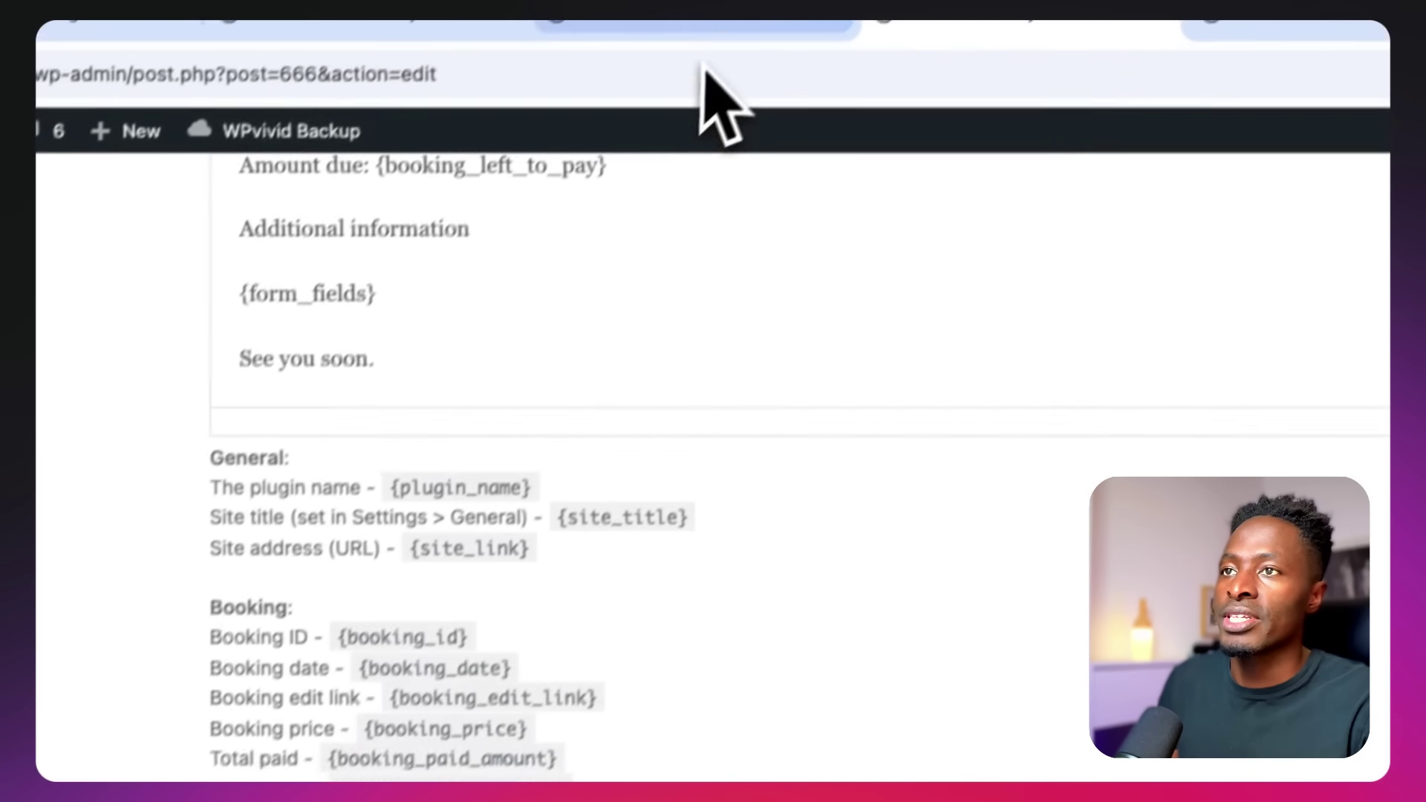
Reload the customer notification so the new {mpbc_country} tag appears, and select it
{"action": "left_click", "coordinate": [735, 28]}
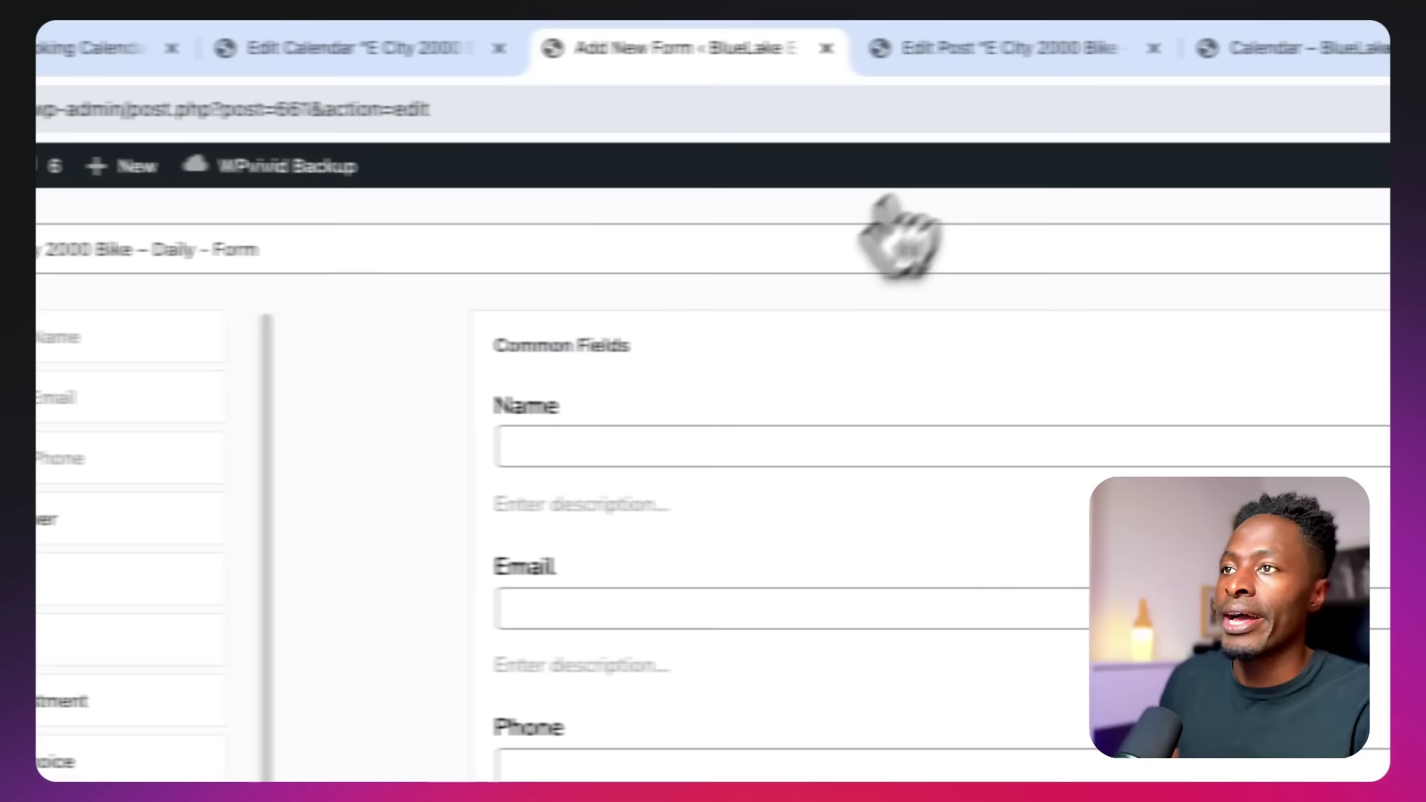
{"action": "left_click", "coordinate": [950, 69]}
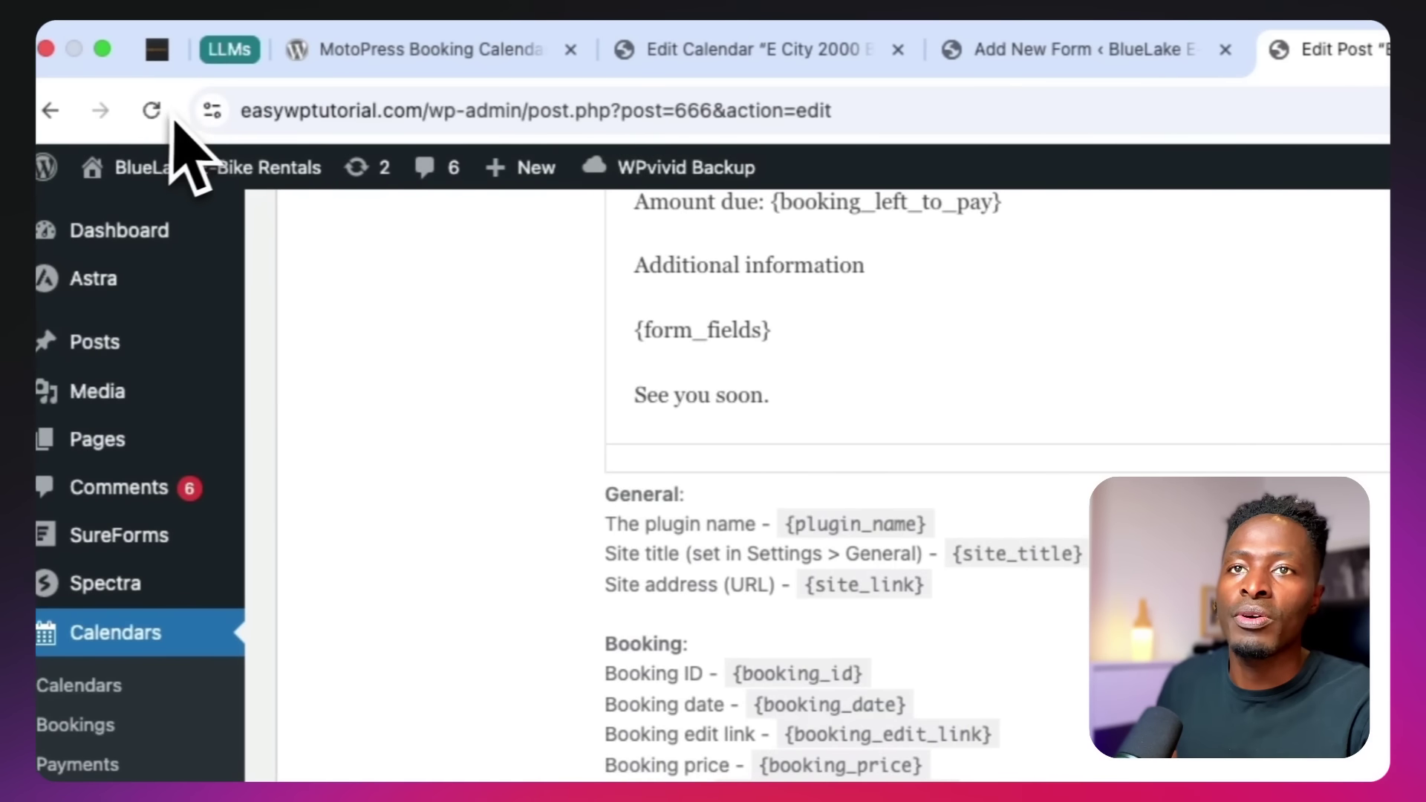
{"action": "left_click", "coordinate": [153, 112]}
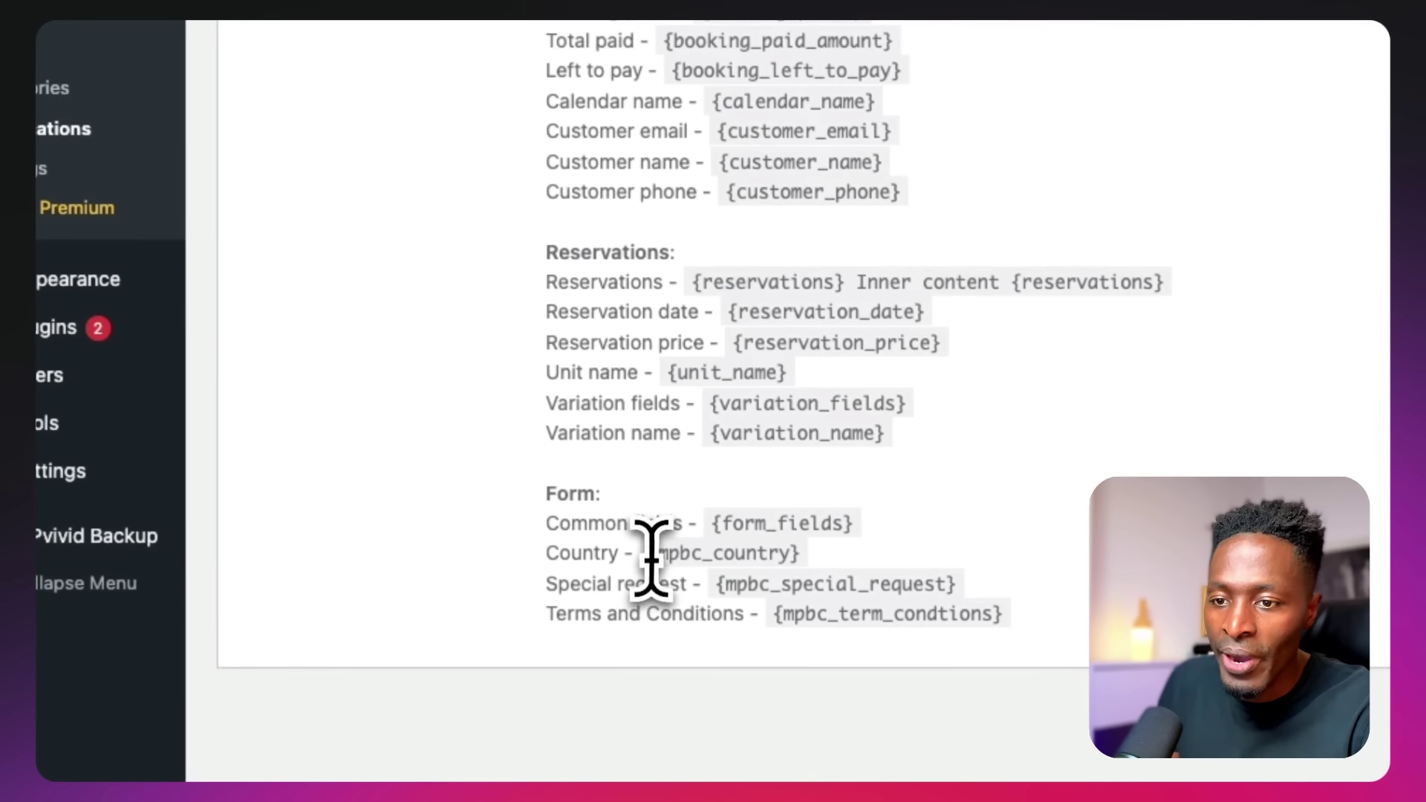
{"action": "left_click_drag", "start_coordinate": [656, 553], "coordinate": [975, 566]}
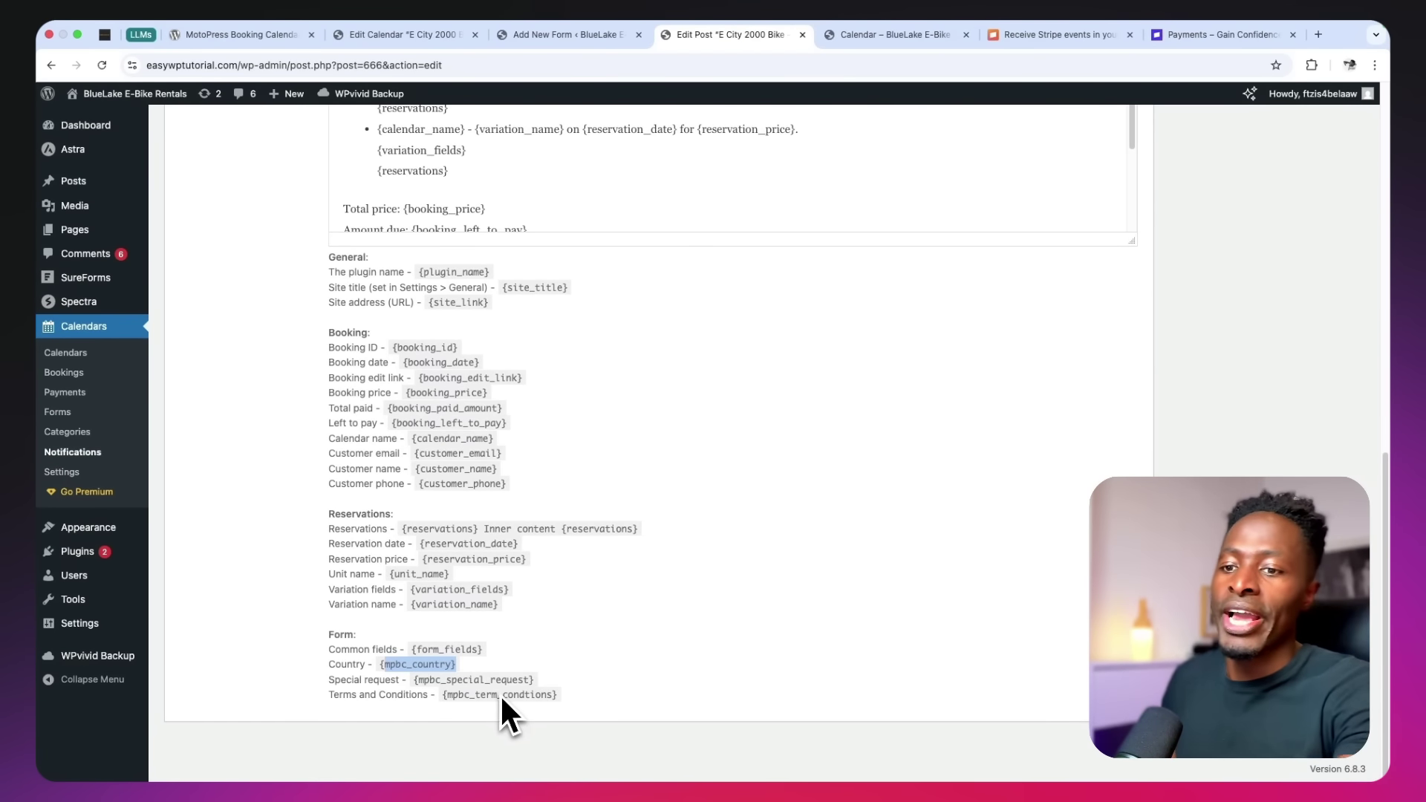
{"action": "scroll", "coordinate": [376, 667], "scroll_direction": "up", "scroll_amount": 6}
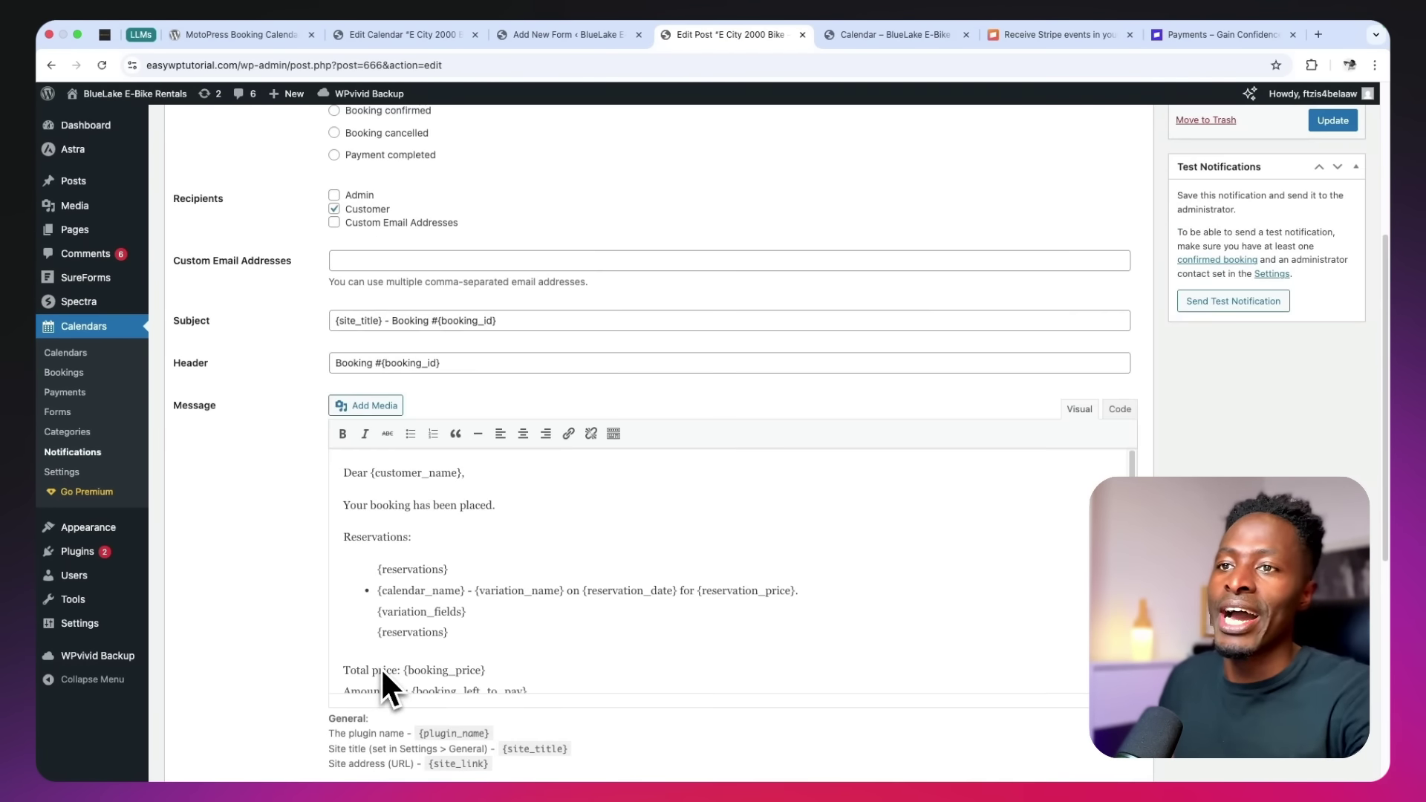
Paste the country, special request and terms placeholders below {form_fields}, deleting their field labels
{"action": "scroll", "coordinate": [400, 676], "scroll_direction": "down", "scroll_amount": 2}
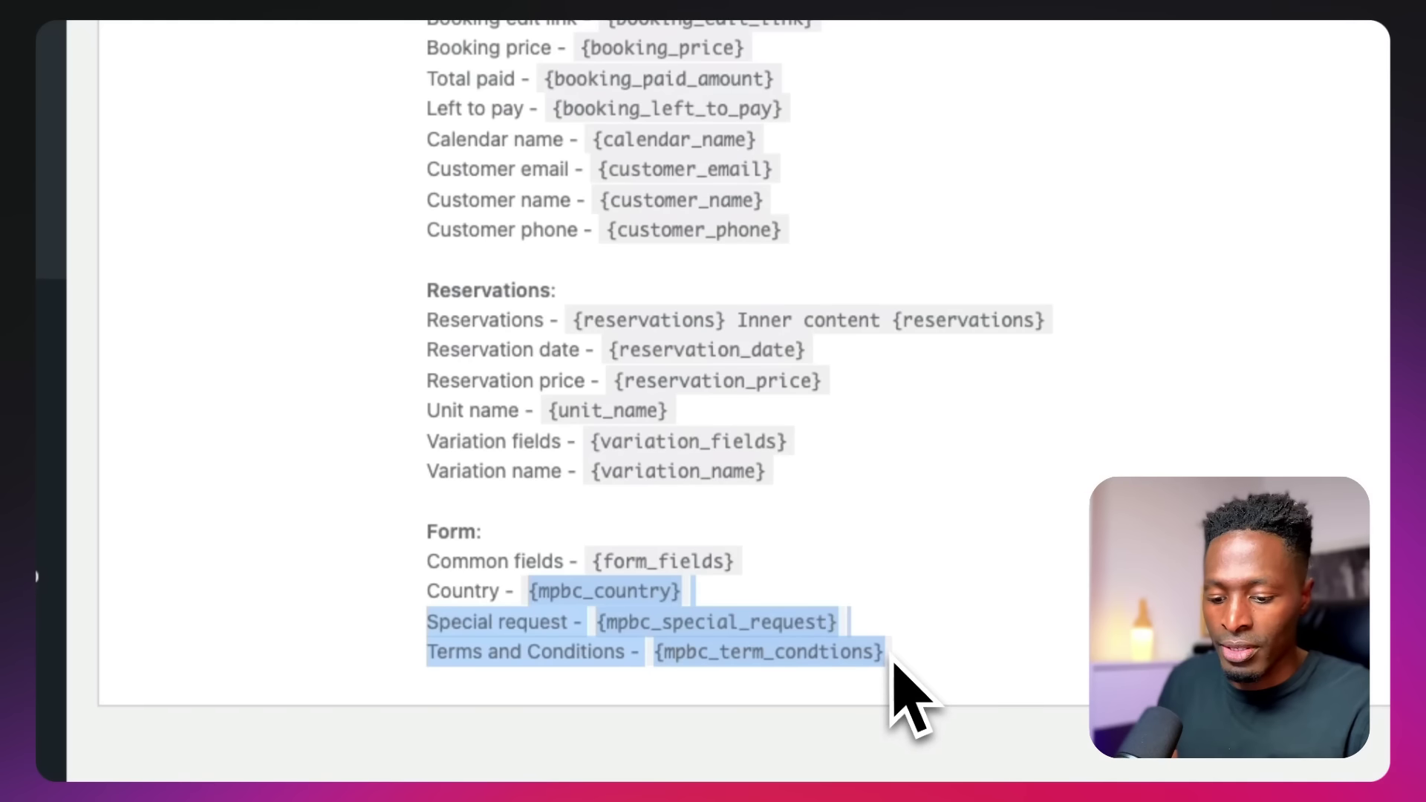
{"action": "scroll", "coordinate": [821, 501], "scroll_direction": "up", "scroll_amount": 10}
{"action": "scroll", "coordinate": [755, 418], "scroll_direction": "down", "scroll_amount": 10}
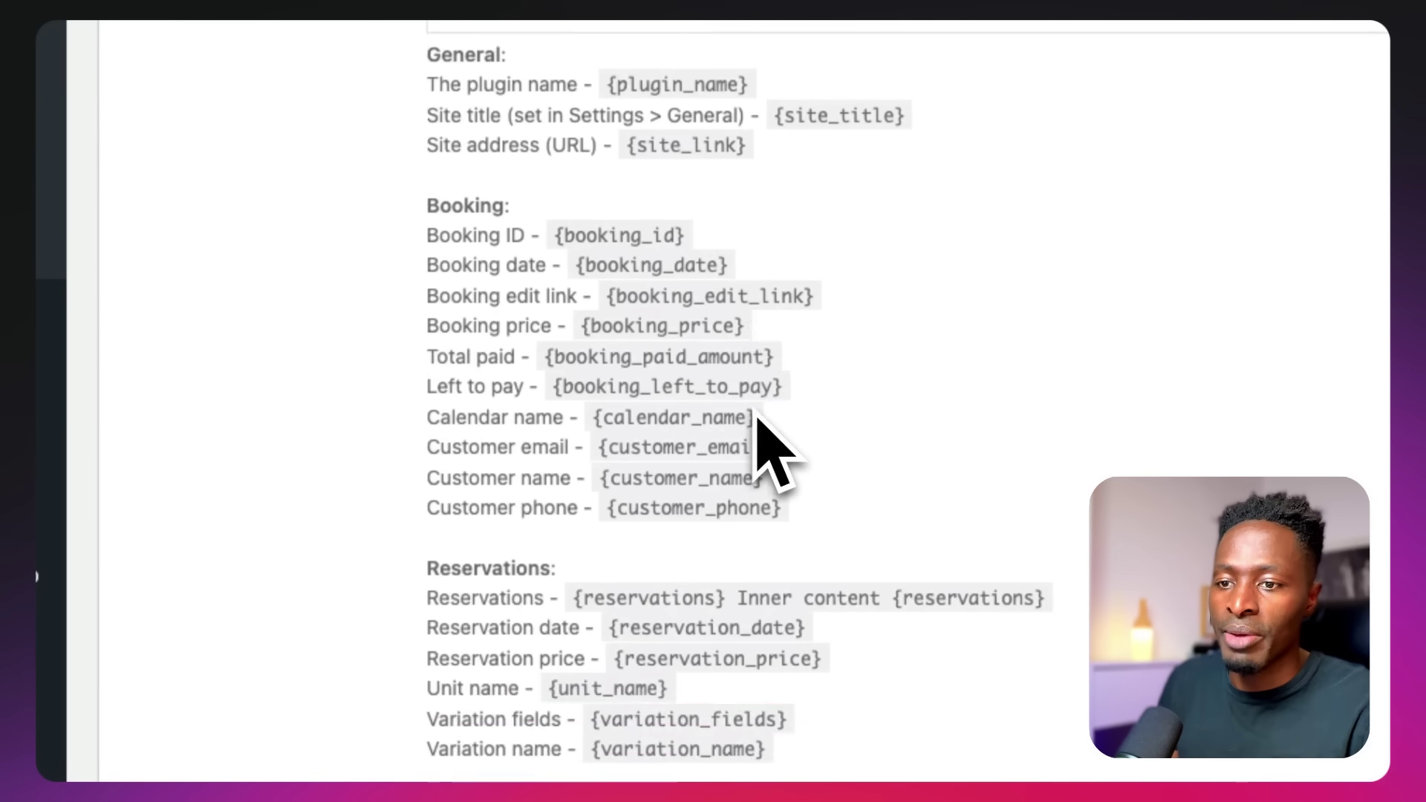
{"action": "scroll", "coordinate": [756, 417], "scroll_direction": "up", "scroll_amount": 5}
{"action": "left_click", "coordinate": [742, 288]}
{"action": "key", "text": "Return"}
{"action": "type", "text": "{mpbc_country} Special request - {mpbc_special_request} Terms and Conditions - {mpbc_term_condtions}"}
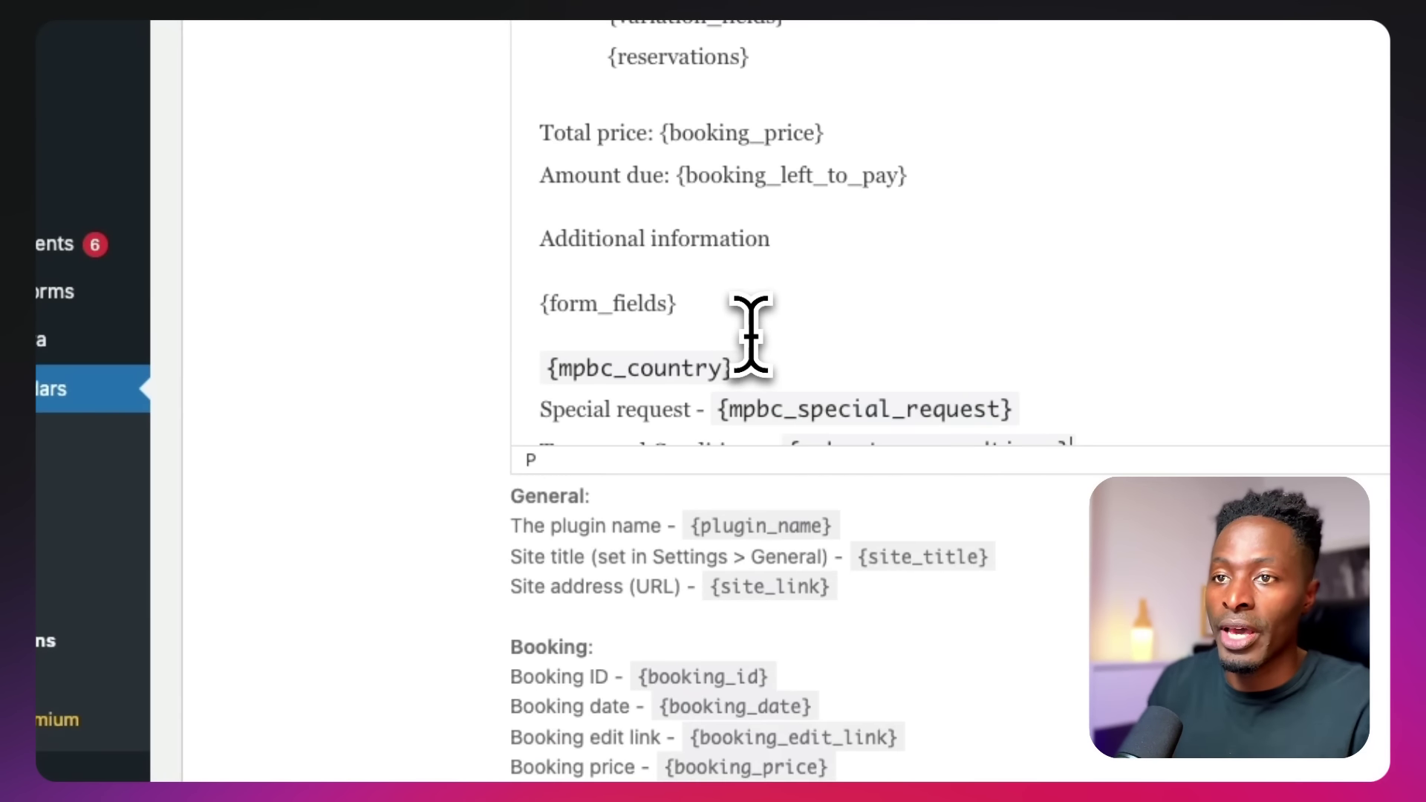
{"action": "scroll", "coordinate": [794, 230], "scroll_direction": "down", "scroll_amount": 3}
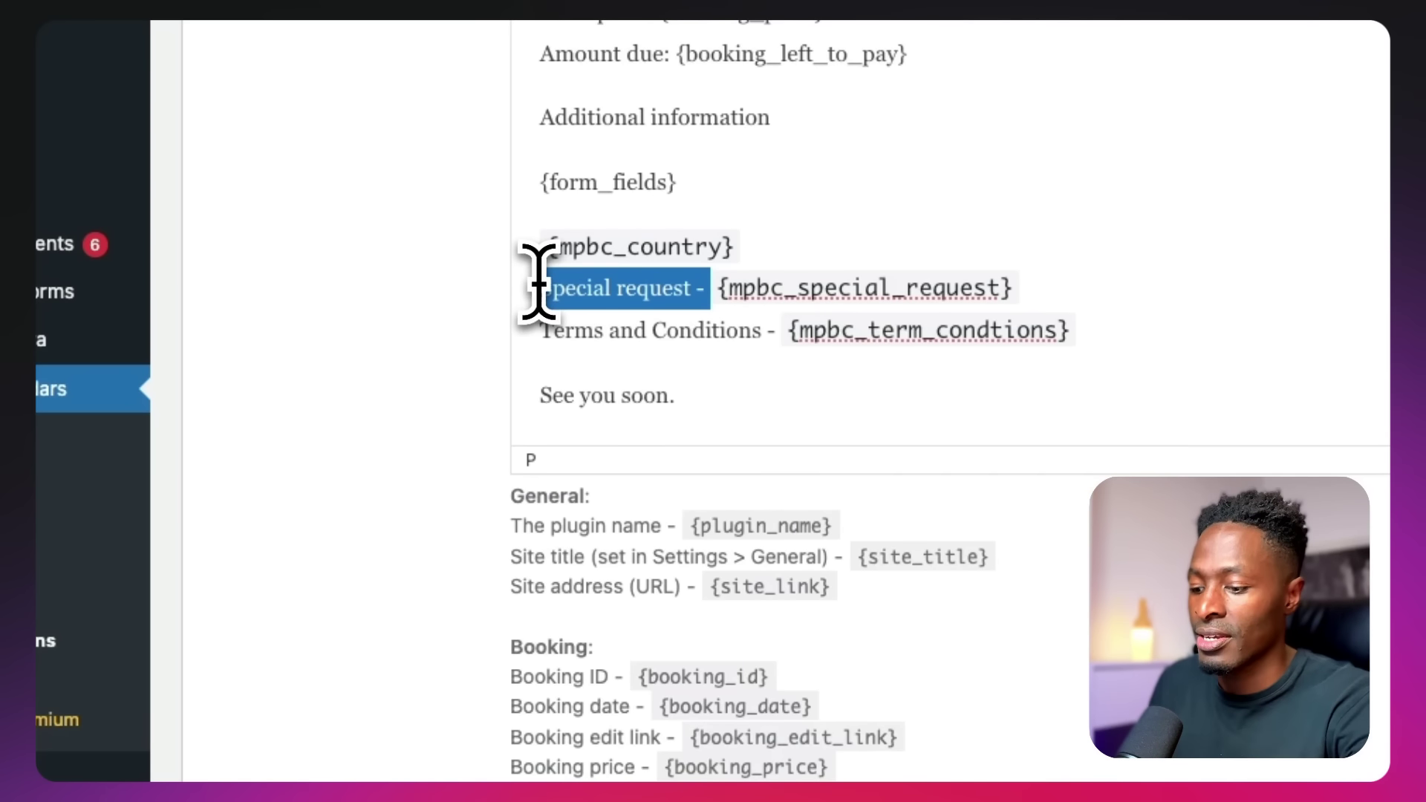
{"action": "key", "text": "BackSpace"}
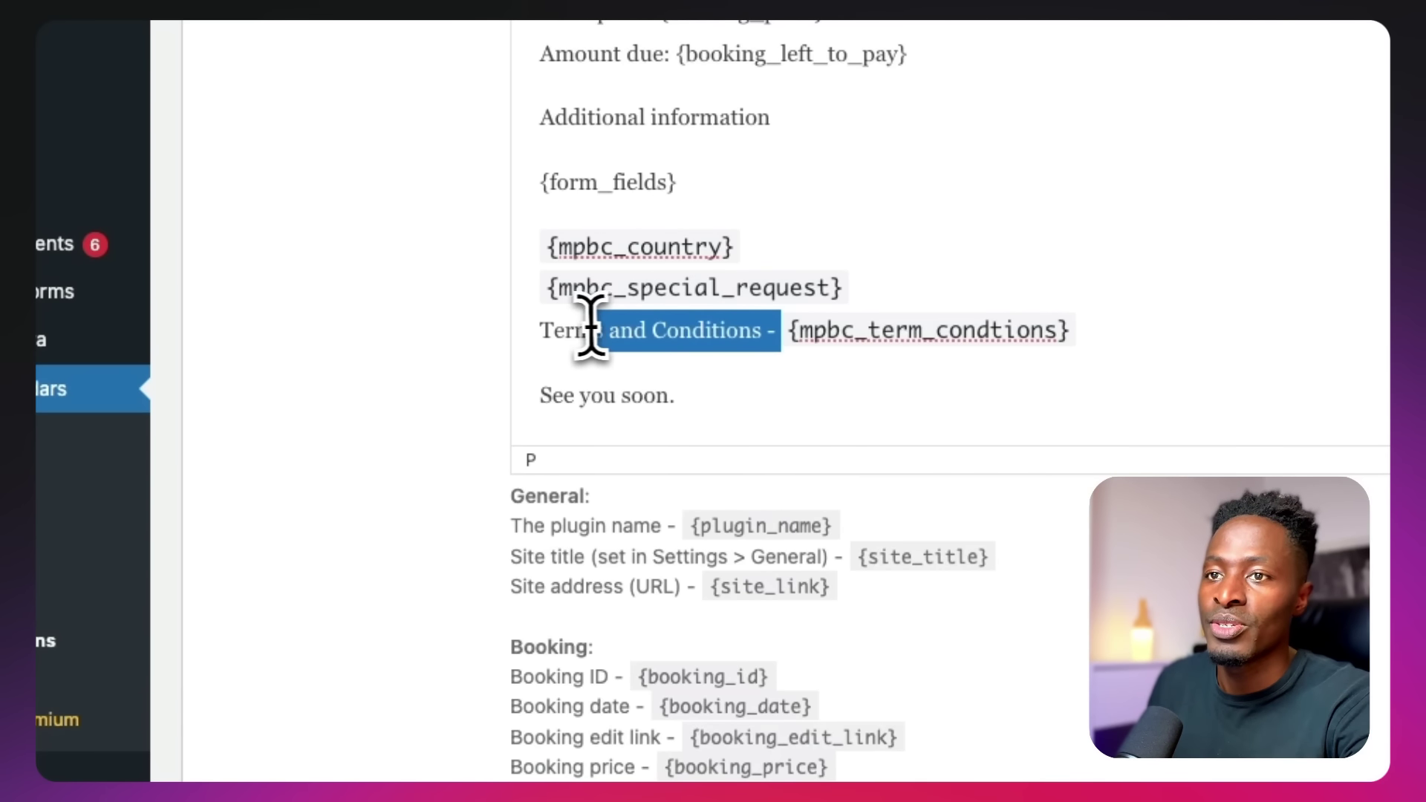
{"action": "key", "text": "BackSpace"}
{"action": "scroll", "coordinate": [720, 349], "scroll_direction": "up", "scroll_amount": 9}
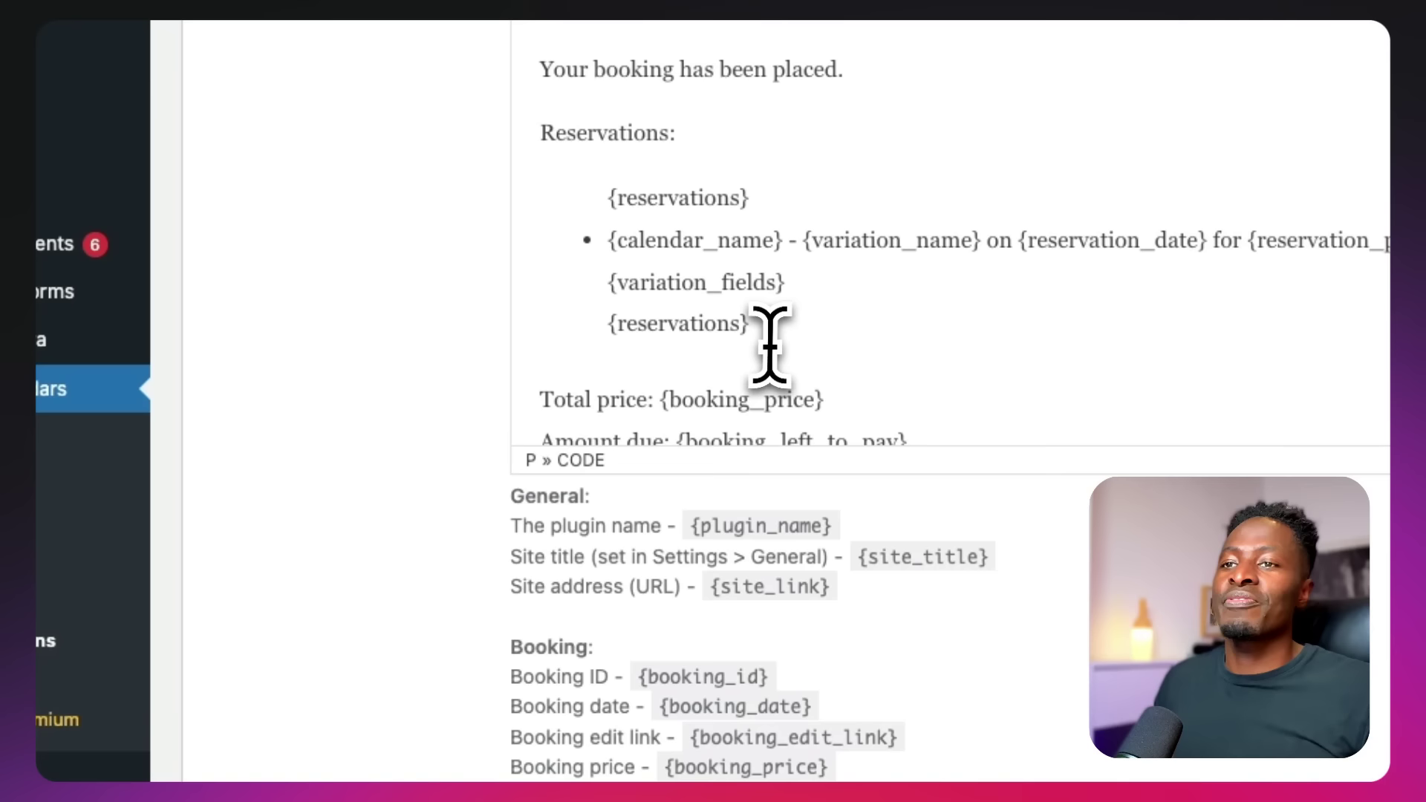
{"action": "scroll", "coordinate": [764, 356], "scroll_direction": "down", "scroll_amount": 9}
{"action": "left_click_drag", "start_coordinate": [876, 327], "coordinate": [557, 260]}
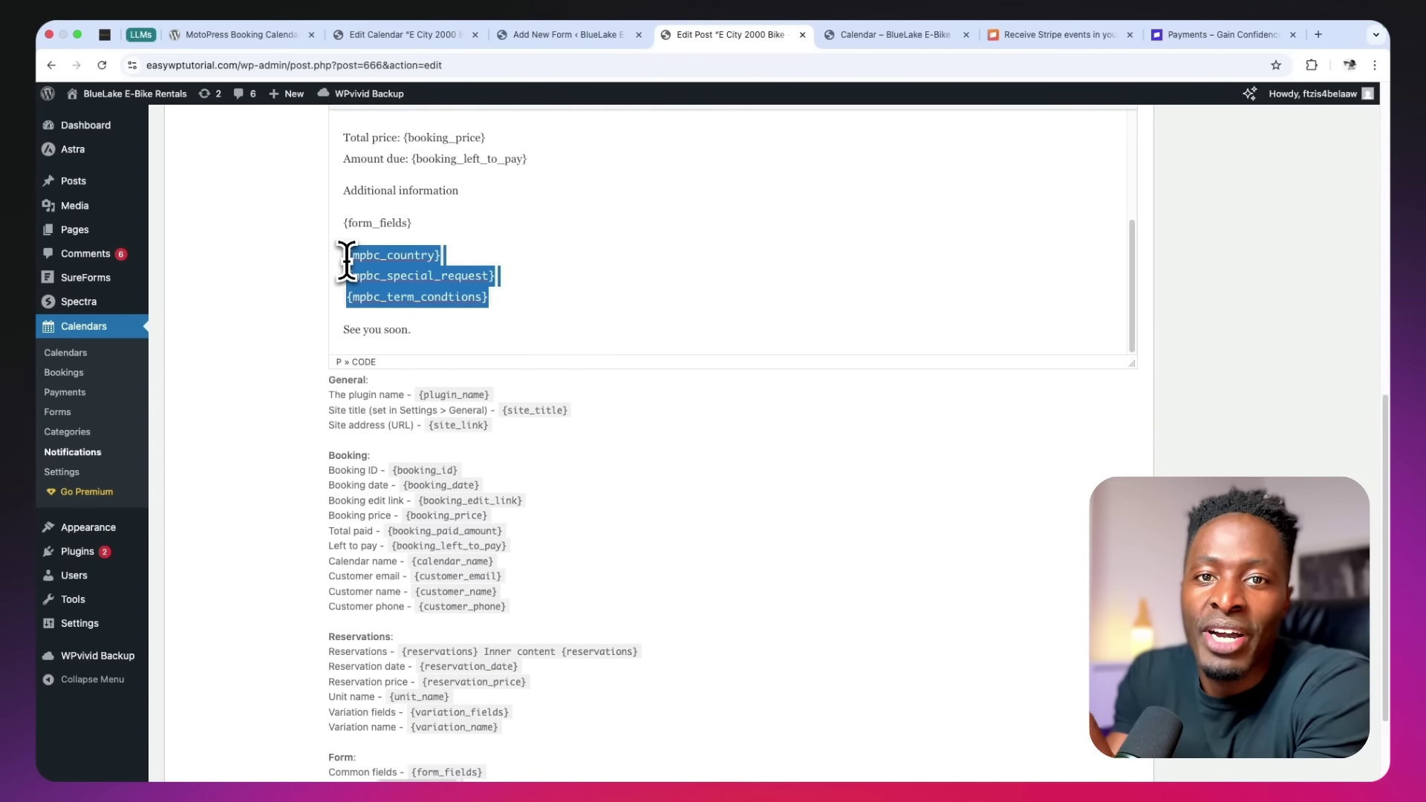
Review the message and update the customer notification
{"action": "scroll", "coordinate": [347, 261], "scroll_direction": "up", "scroll_amount": 10}
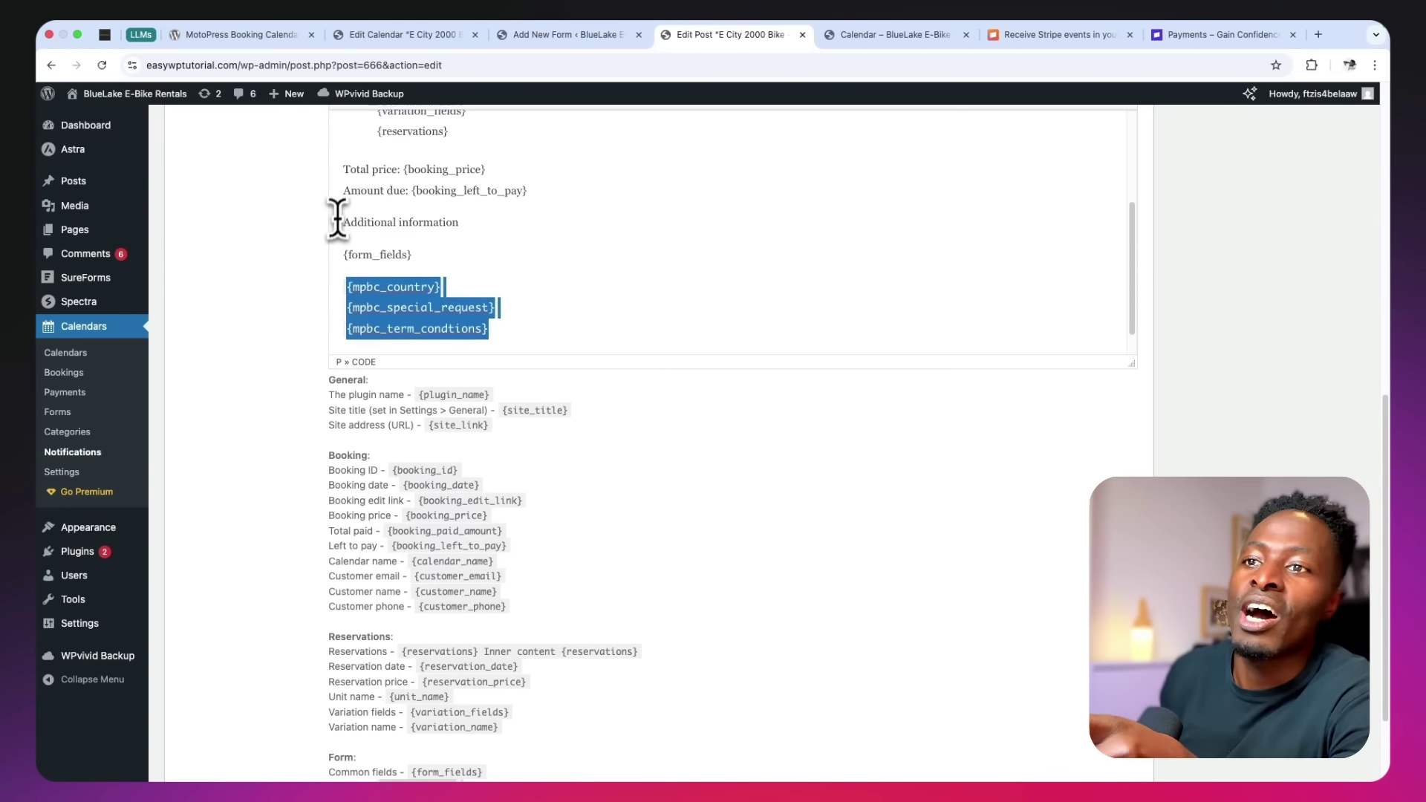
{"action": "scroll", "coordinate": [317, 319], "scroll_direction": "up", "scroll_amount": 5}
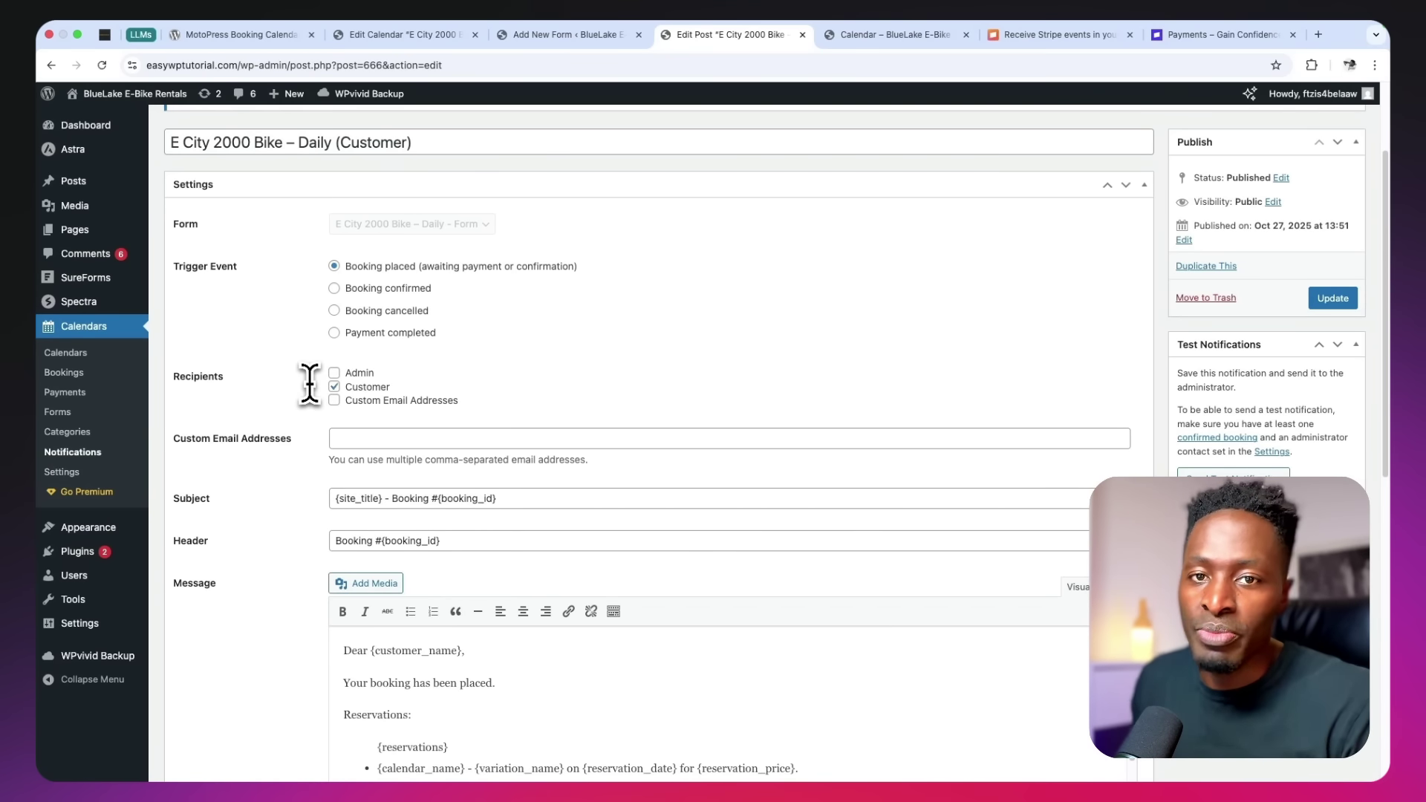
{"action": "scroll", "coordinate": [309, 383], "scroll_direction": "down", "scroll_amount": 5}
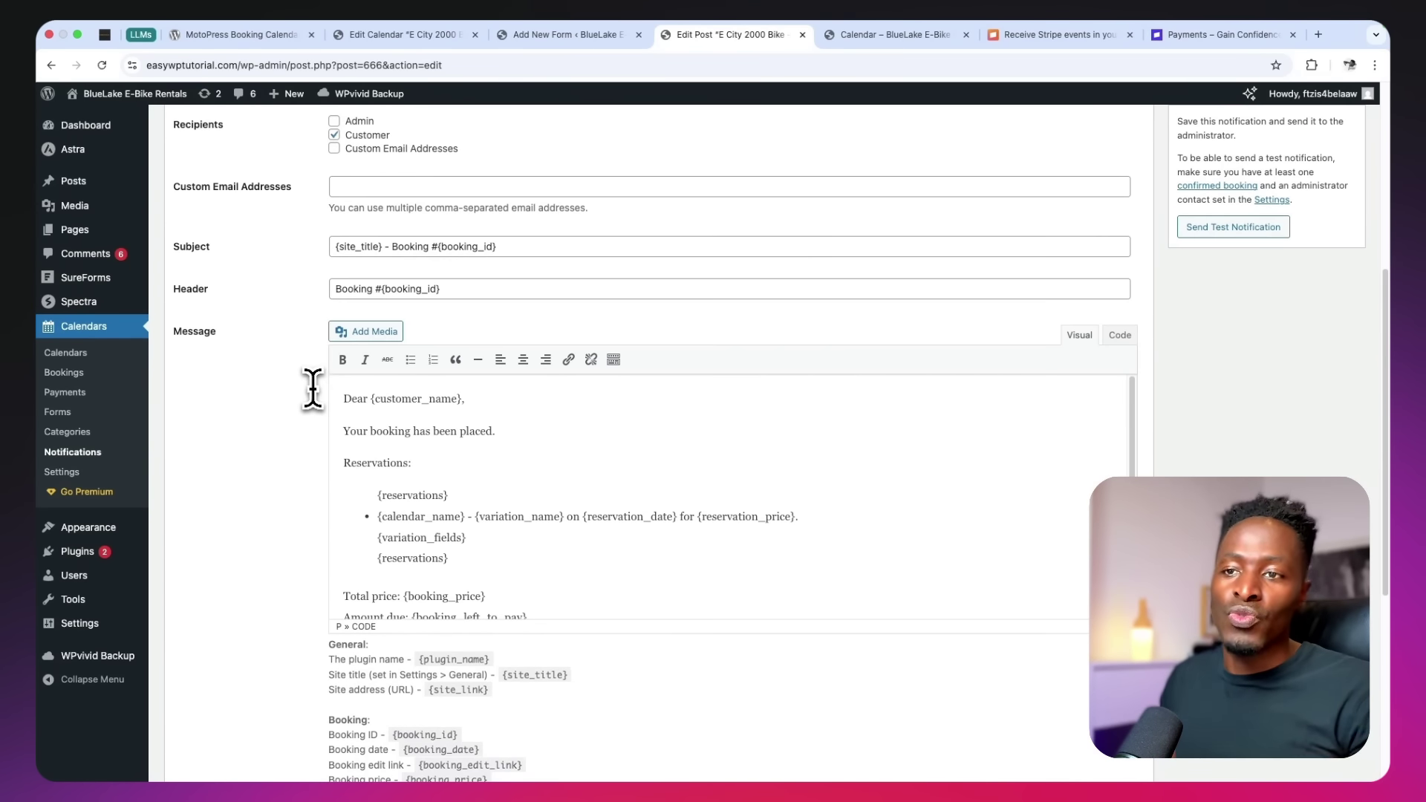
{"action": "scroll", "coordinate": [360, 412], "scroll_direction": "down", "scroll_amount": 10}
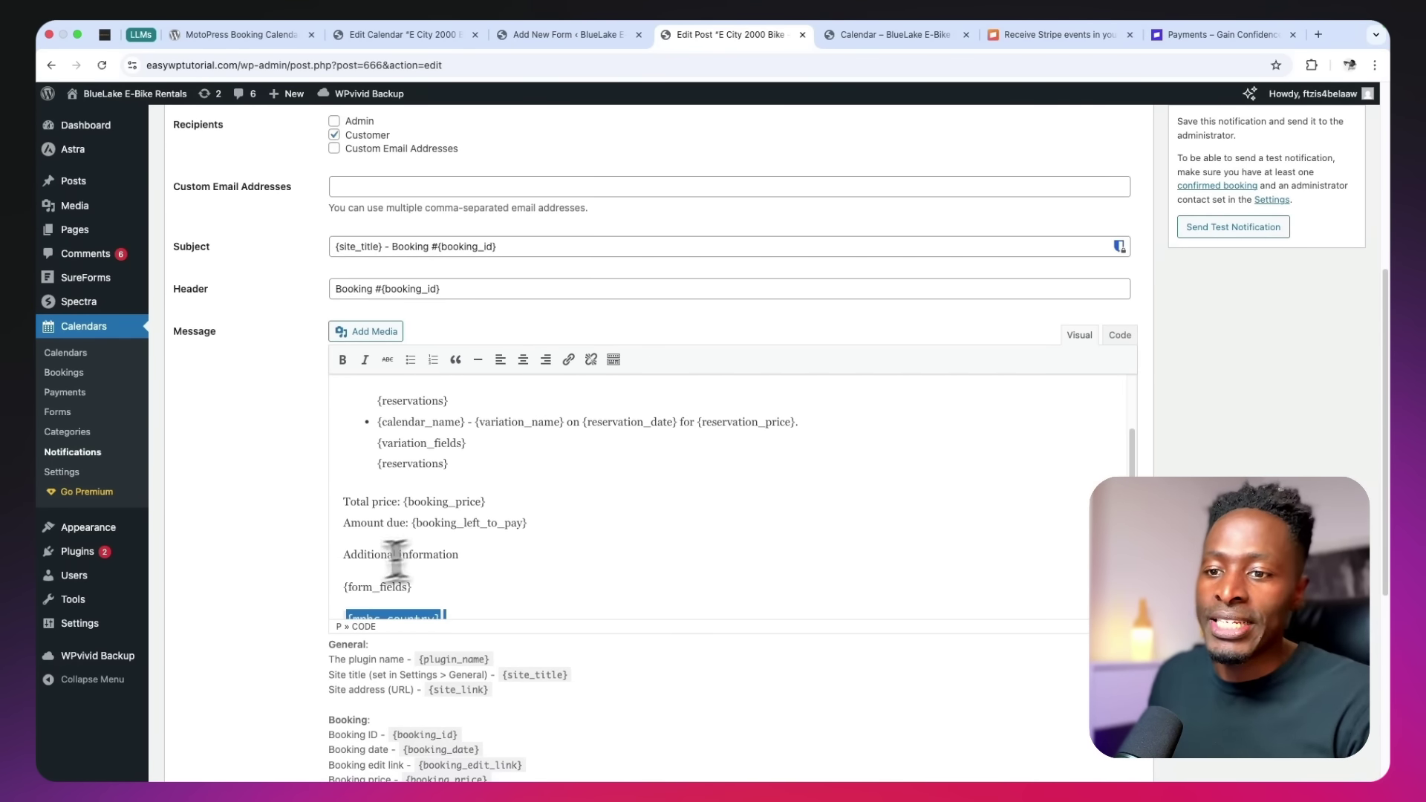
{"action": "scroll", "coordinate": [519, 382], "scroll_direction": "down", "scroll_amount": 3}
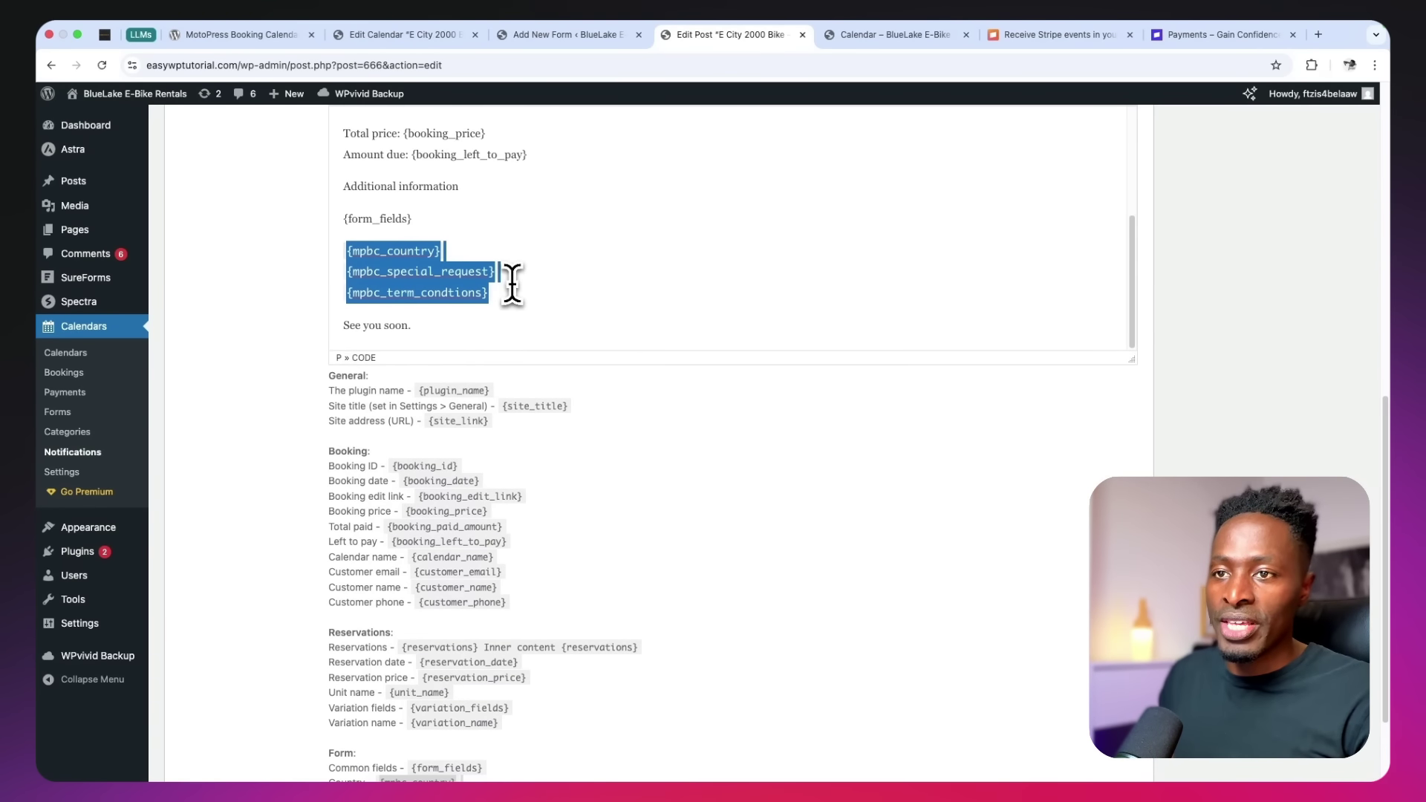
{"action": "scroll", "coordinate": [710, 322], "scroll_direction": "up", "scroll_amount": 5}
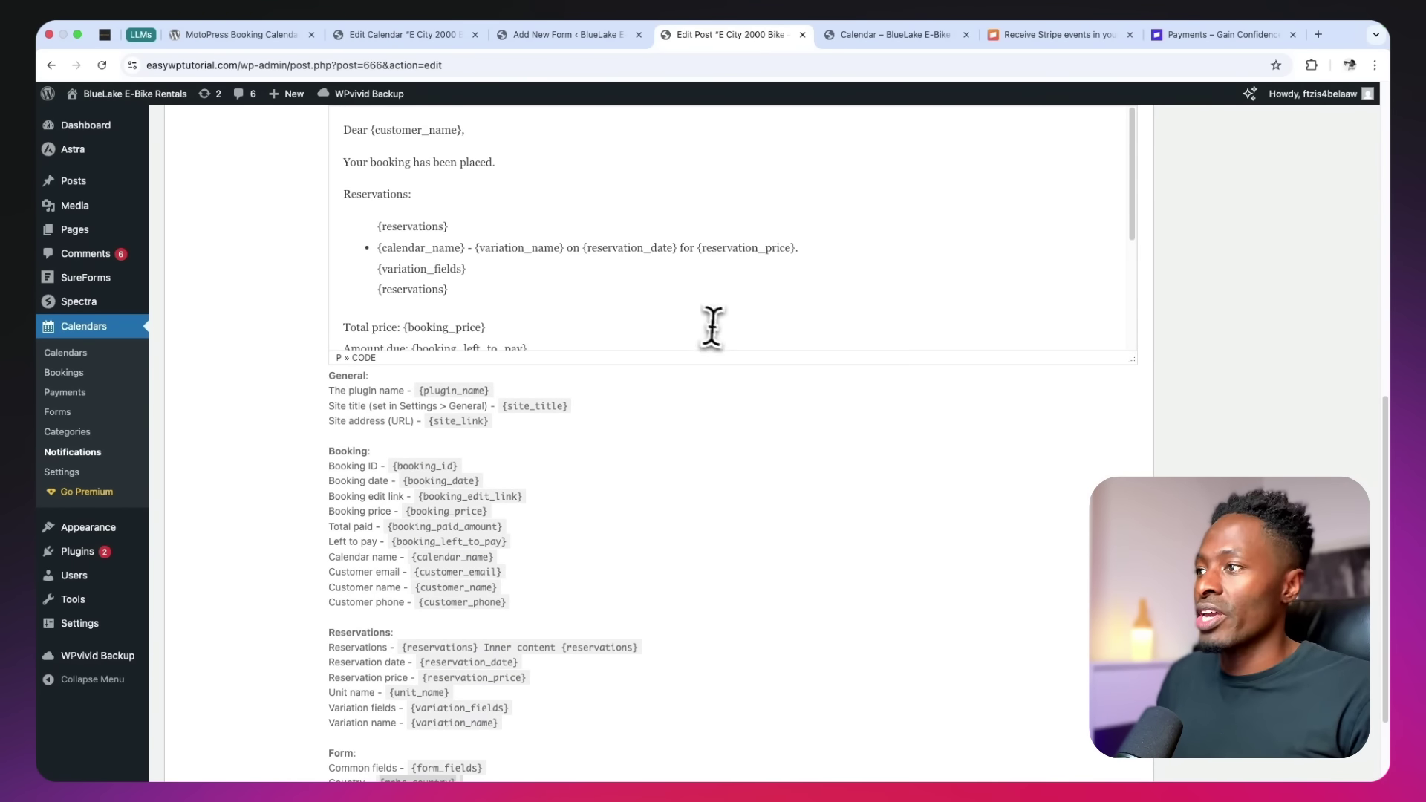
{"action": "scroll", "coordinate": [1337, 330], "scroll_direction": "up", "scroll_amount": 10}
{"action": "left_click", "coordinate": [1310, 431]}
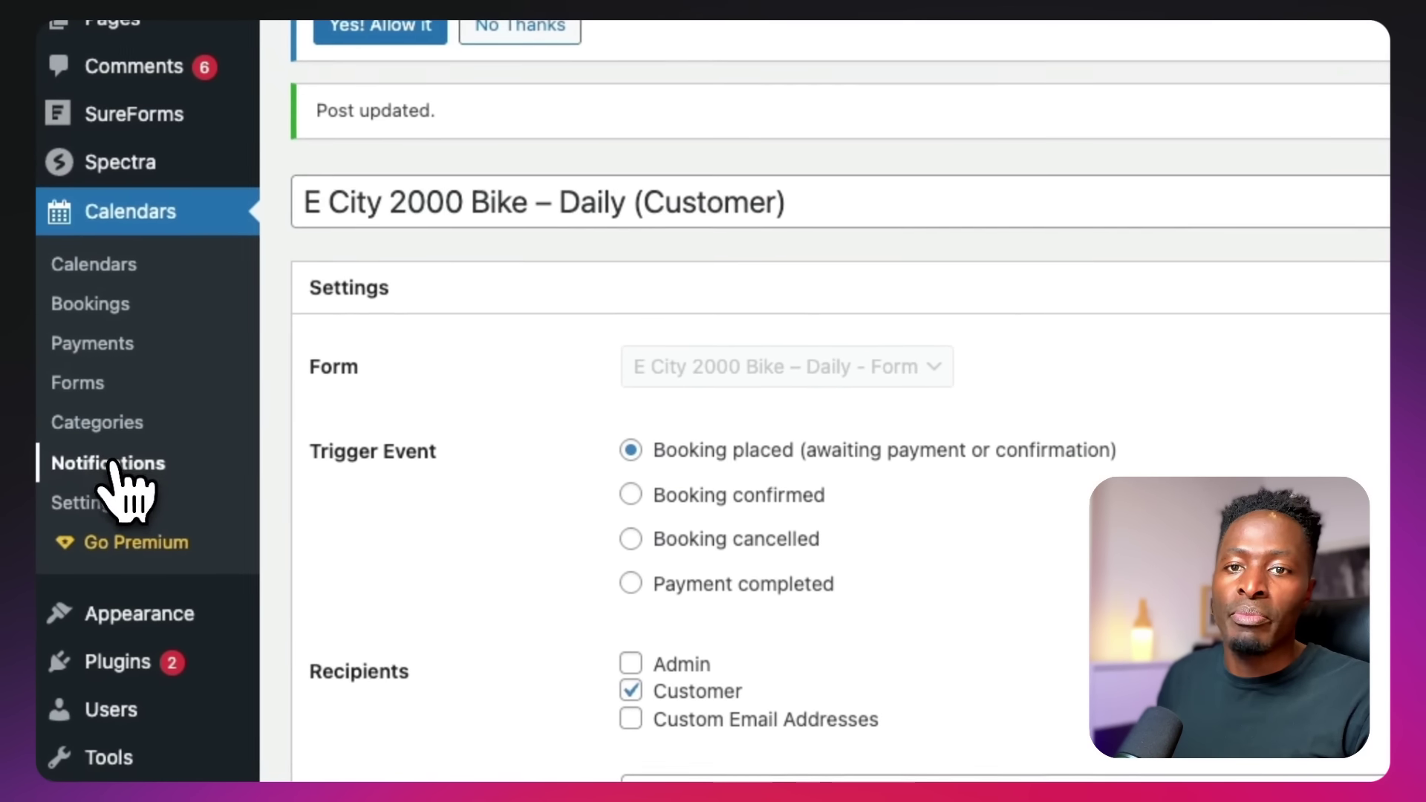
Open the 'E City 2000 Bike (New Booking Admin)' notification from Notifications for editing
{"action": "left_click", "coordinate": [100, 466]}
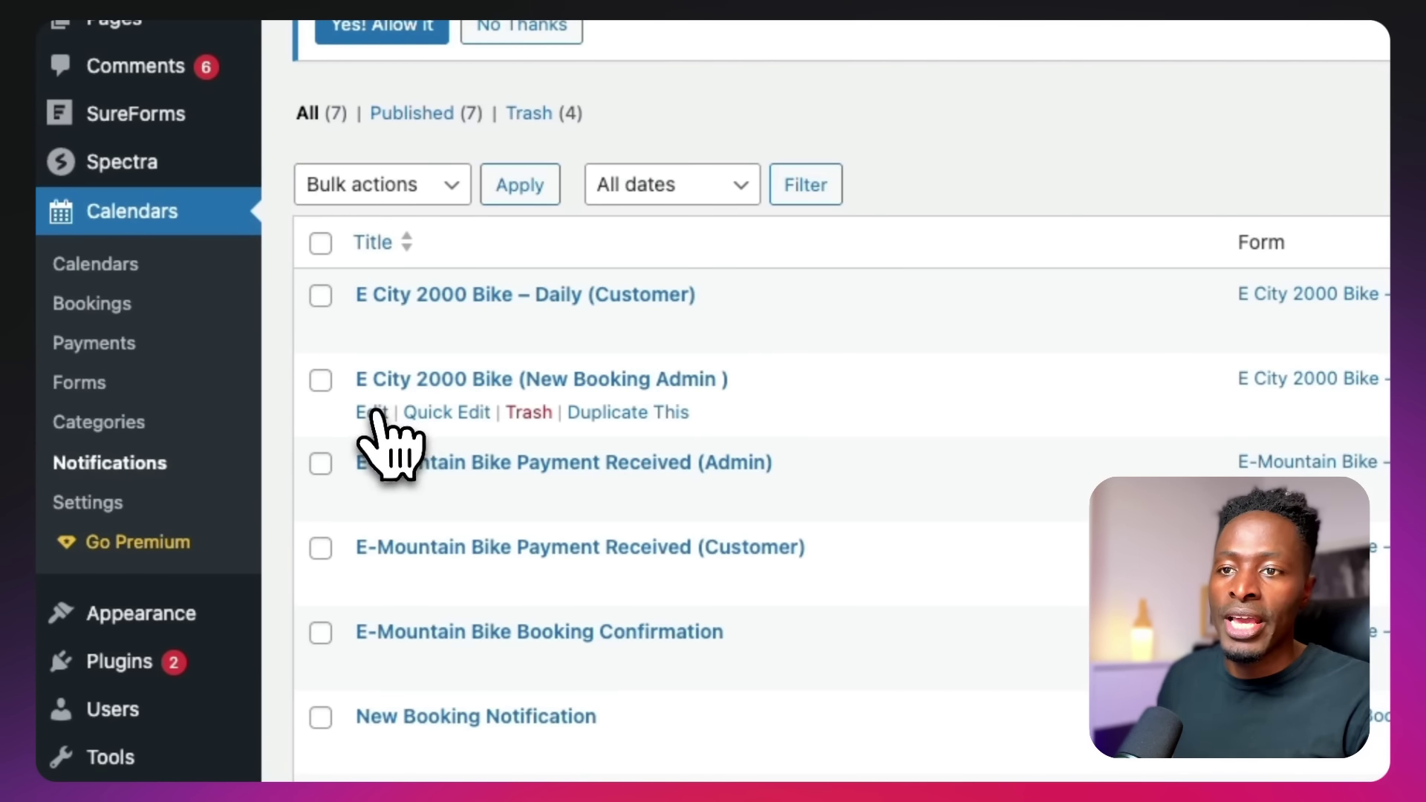
{"action": "left_click", "coordinate": [374, 414]}
{"action": "scroll", "coordinate": [705, 579], "scroll_direction": "down", "scroll_amount": 15}
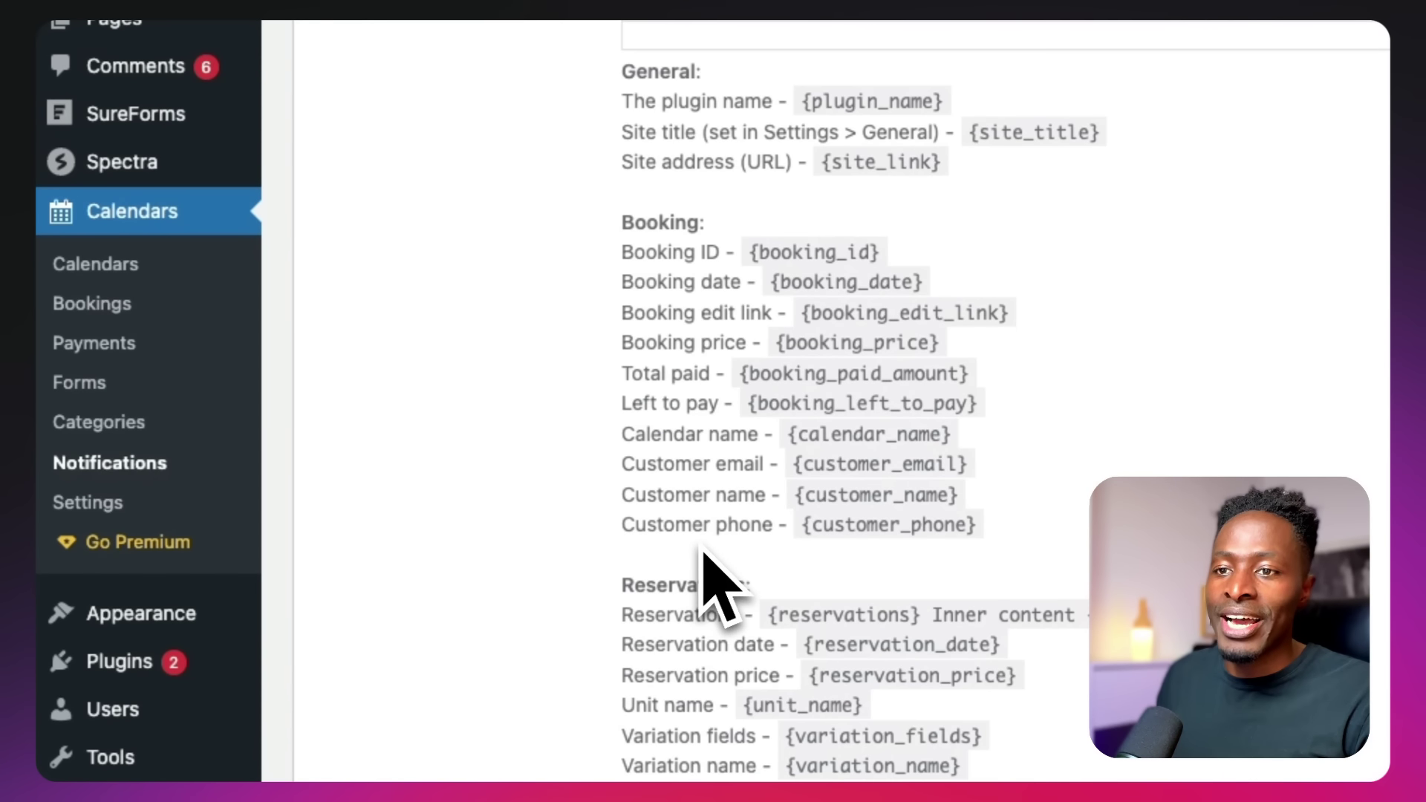
{"action": "scroll", "coordinate": [706, 586], "scroll_direction": "up", "scroll_amount": 6}
{"action": "scroll", "coordinate": [815, 382], "scroll_direction": "down", "scroll_amount": 4}
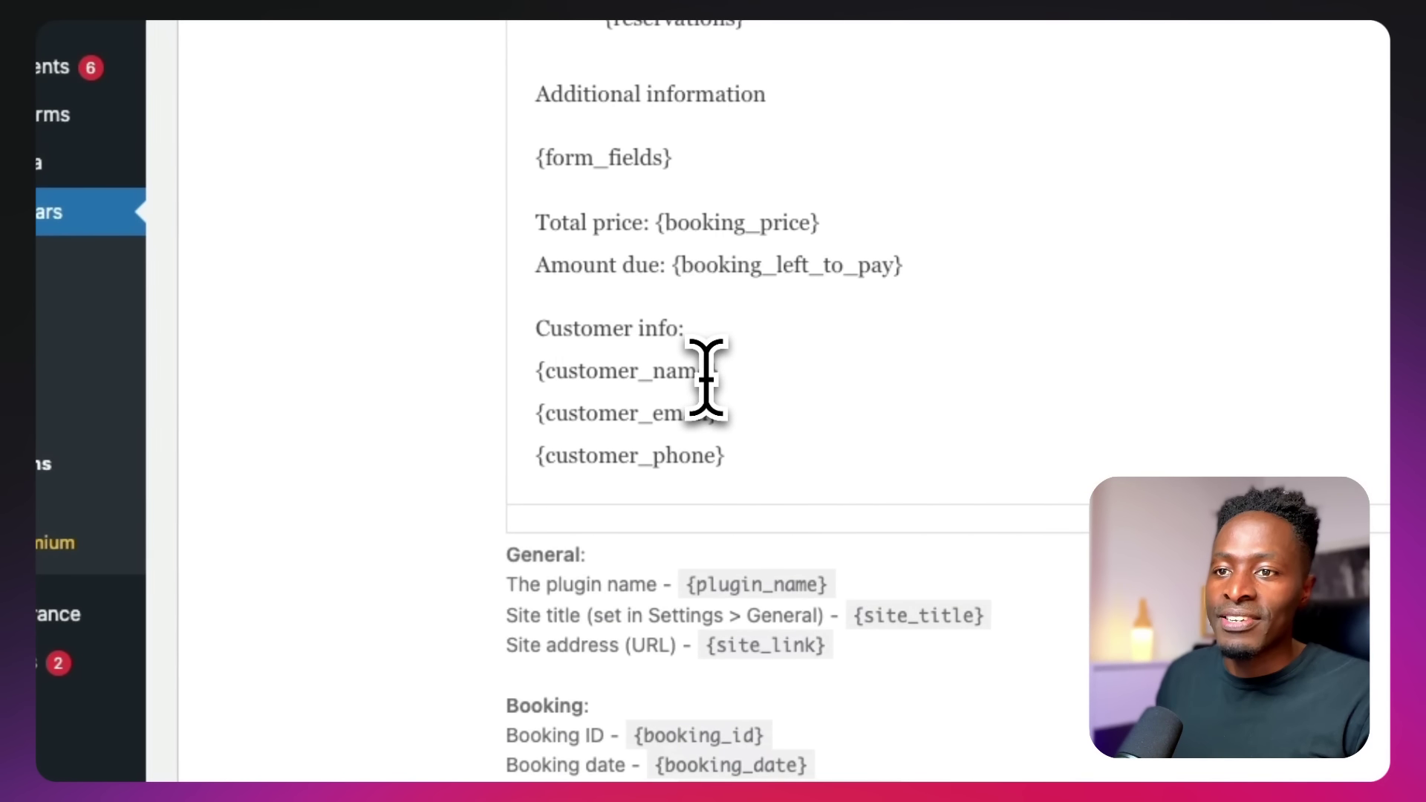
Paste the three mpbc placeholders under {customer_phone}, update it, and reload the Calendar page
{"action": "key", "text": "super+v"}
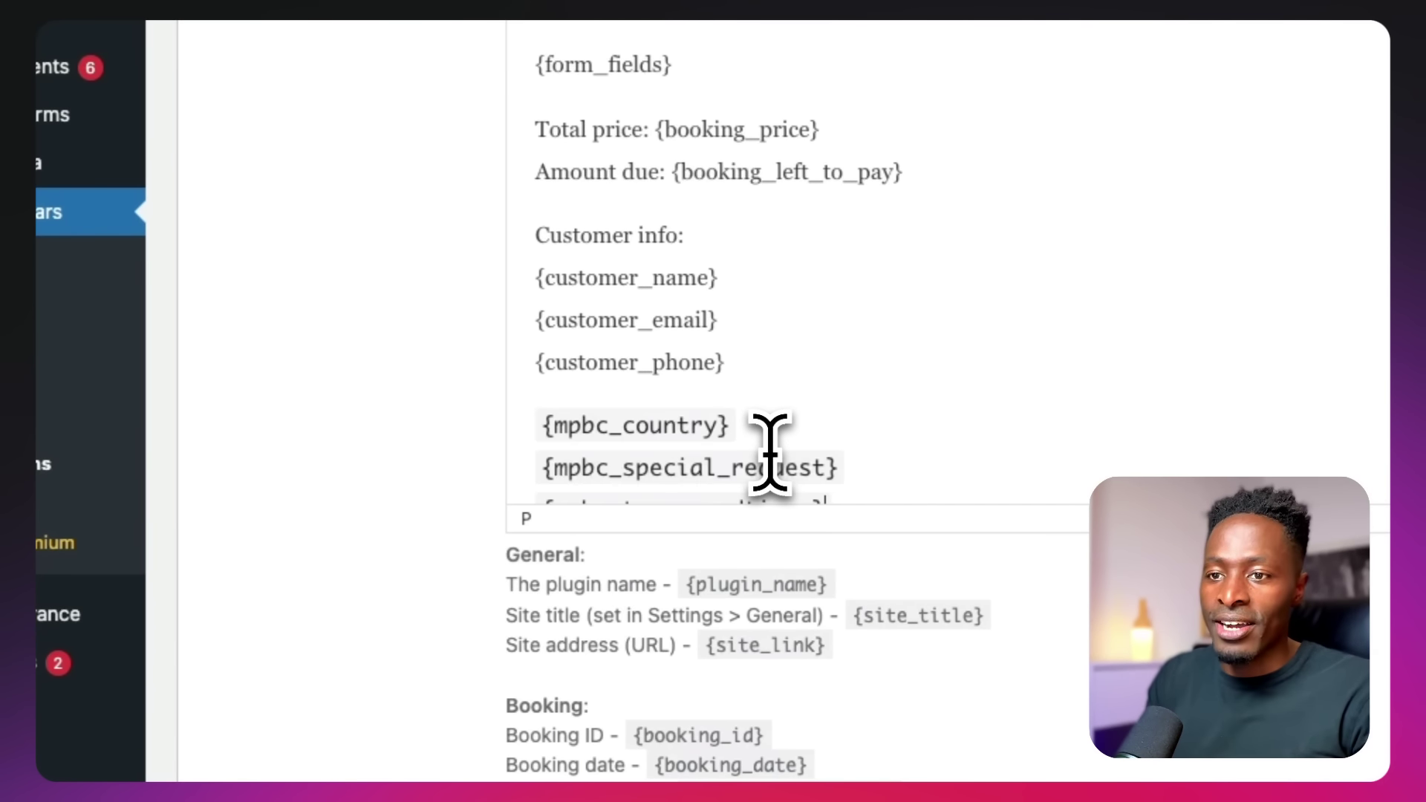
{"action": "scroll", "coordinate": [764, 312], "scroll_direction": "down", "scroll_amount": 5}
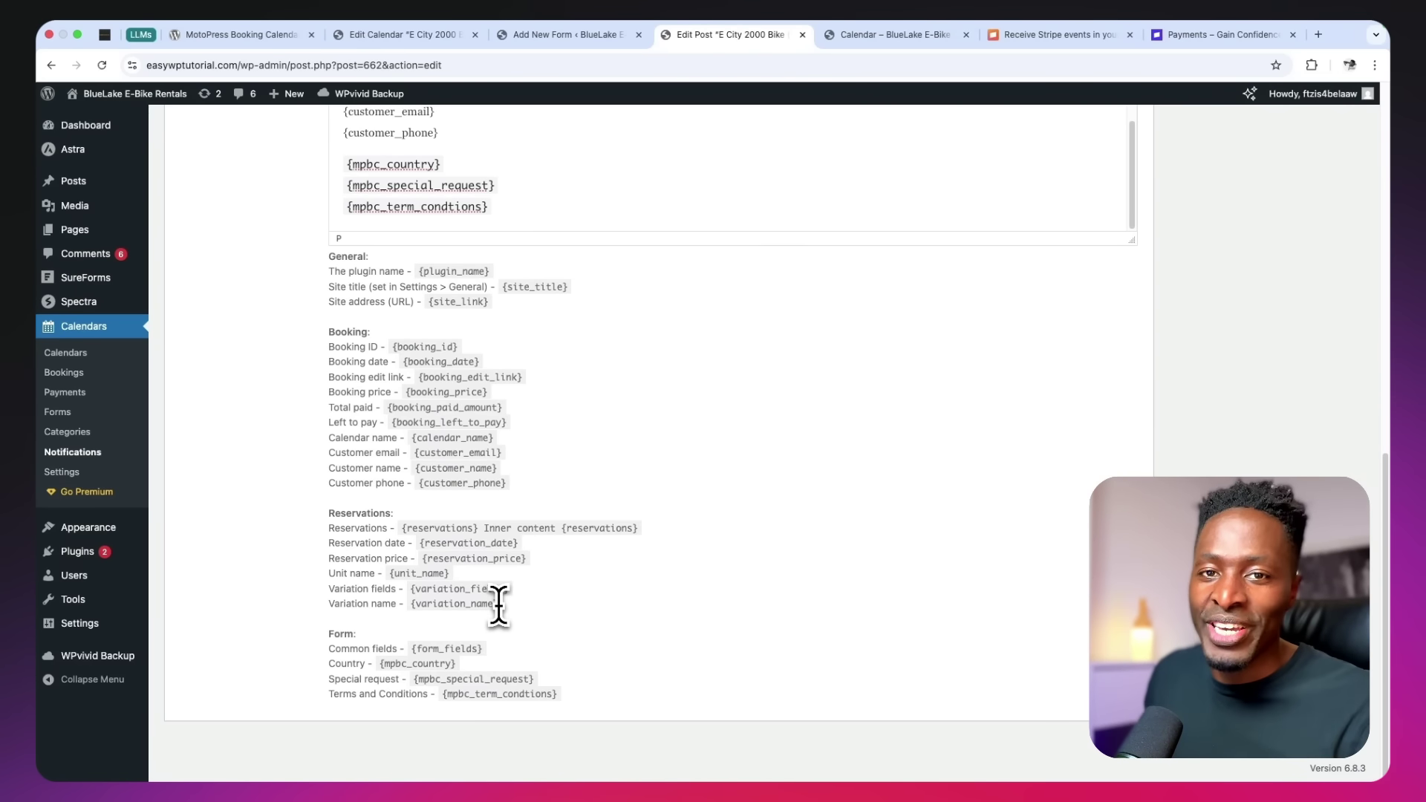
{"action": "scroll", "coordinate": [493, 601], "scroll_direction": "up", "scroll_amount": 15}
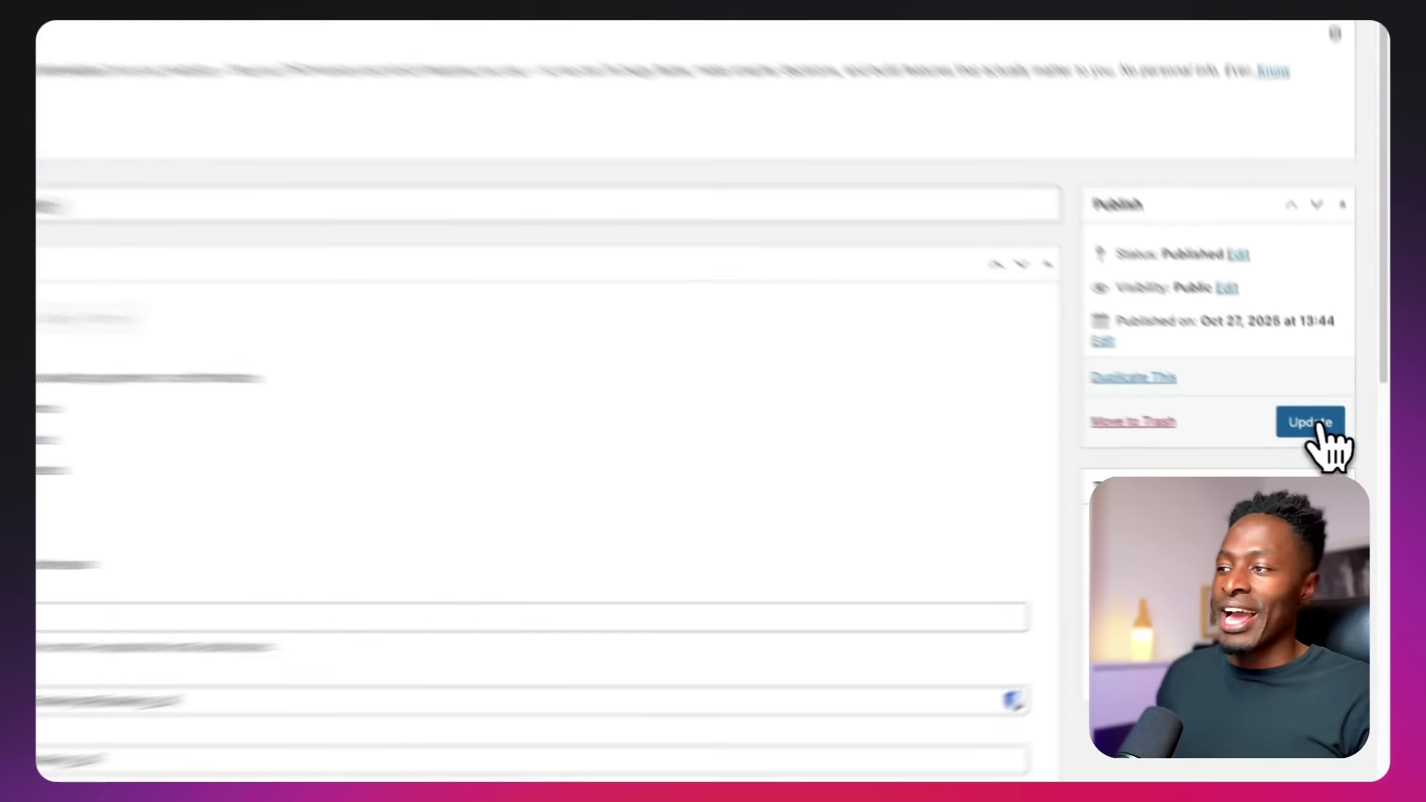
{"action": "left_click", "coordinate": [1316, 439]}
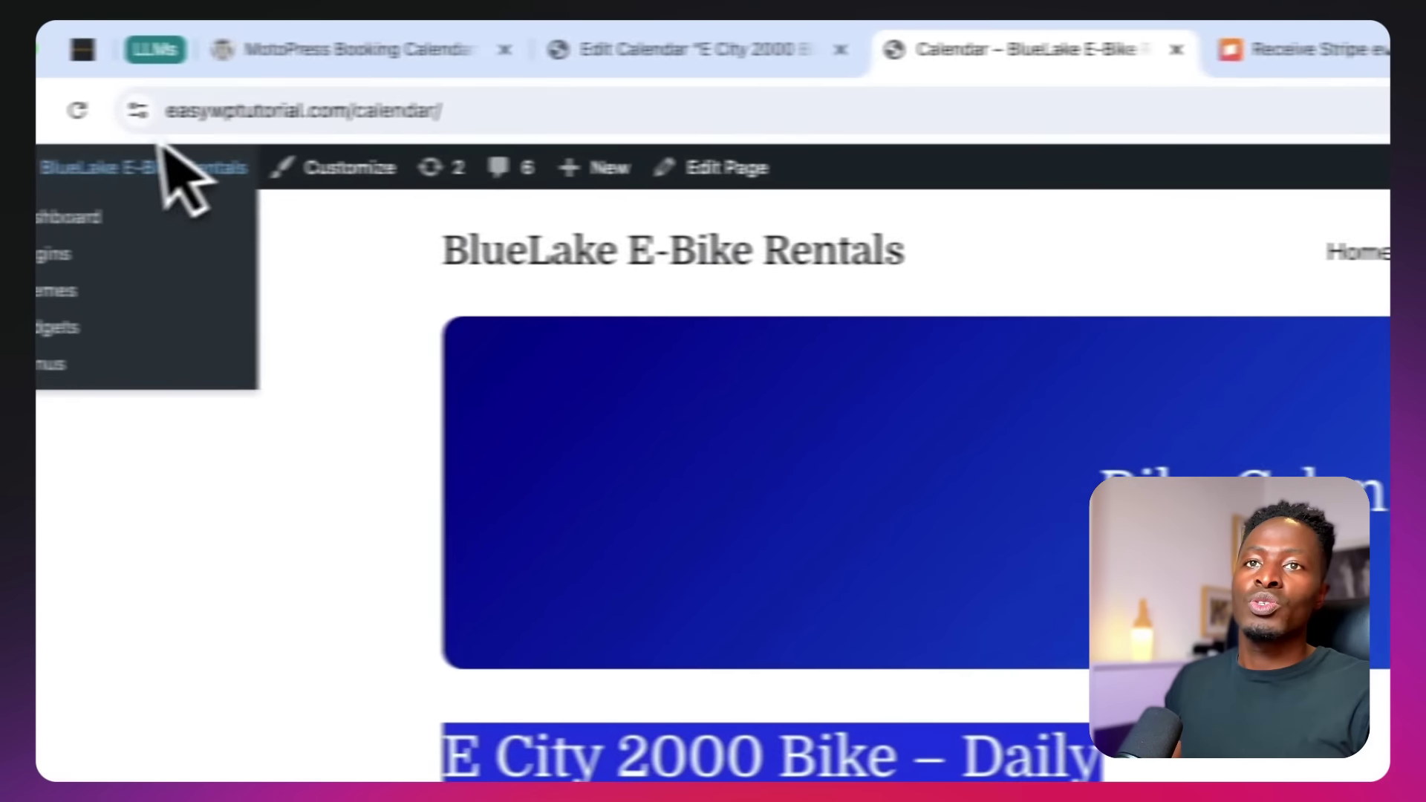
{"action": "left_click", "coordinate": [103, 65]}
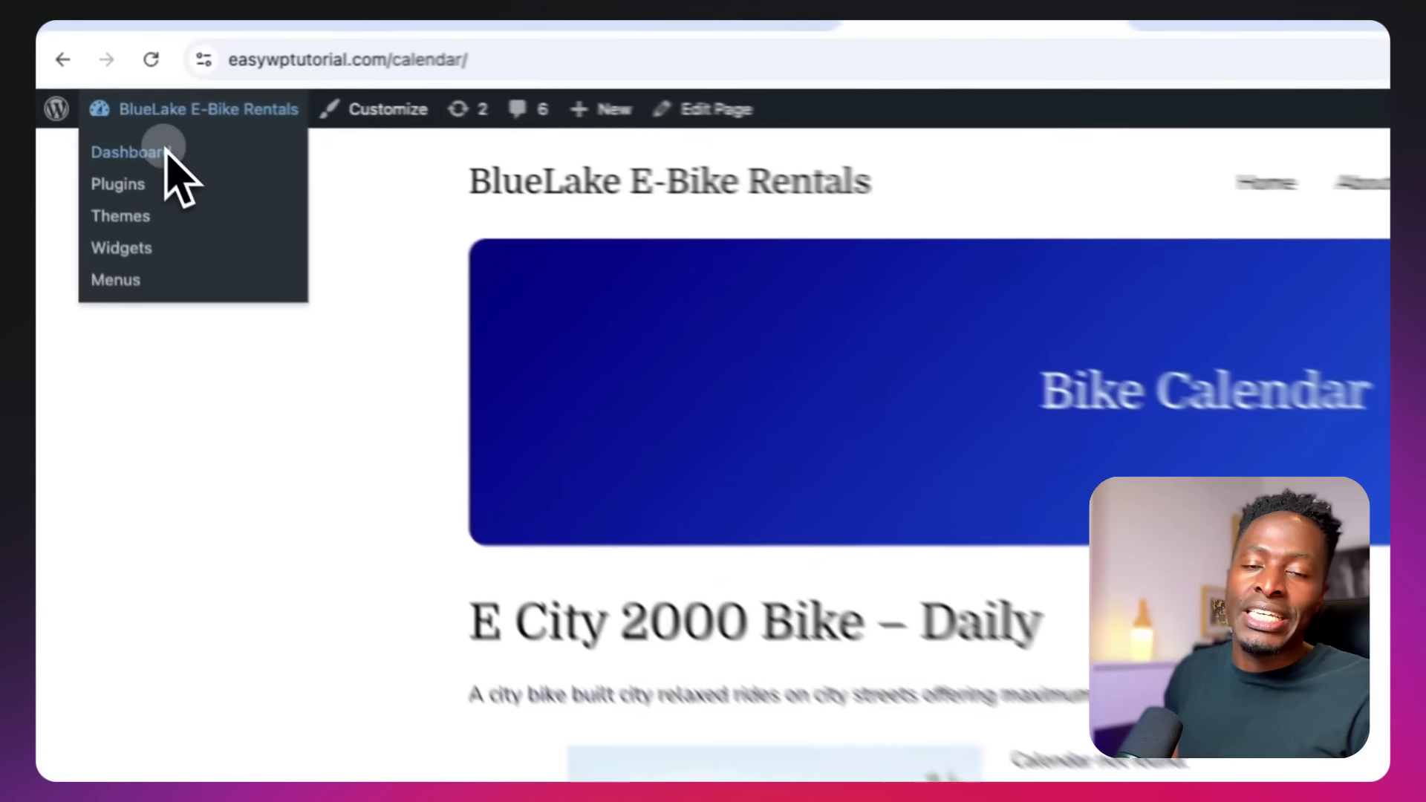
Open the admin Pages list, then visit the live site and open the Bike Calendar page via RENT NOW
{"action": "left_click", "coordinate": [90, 119]}
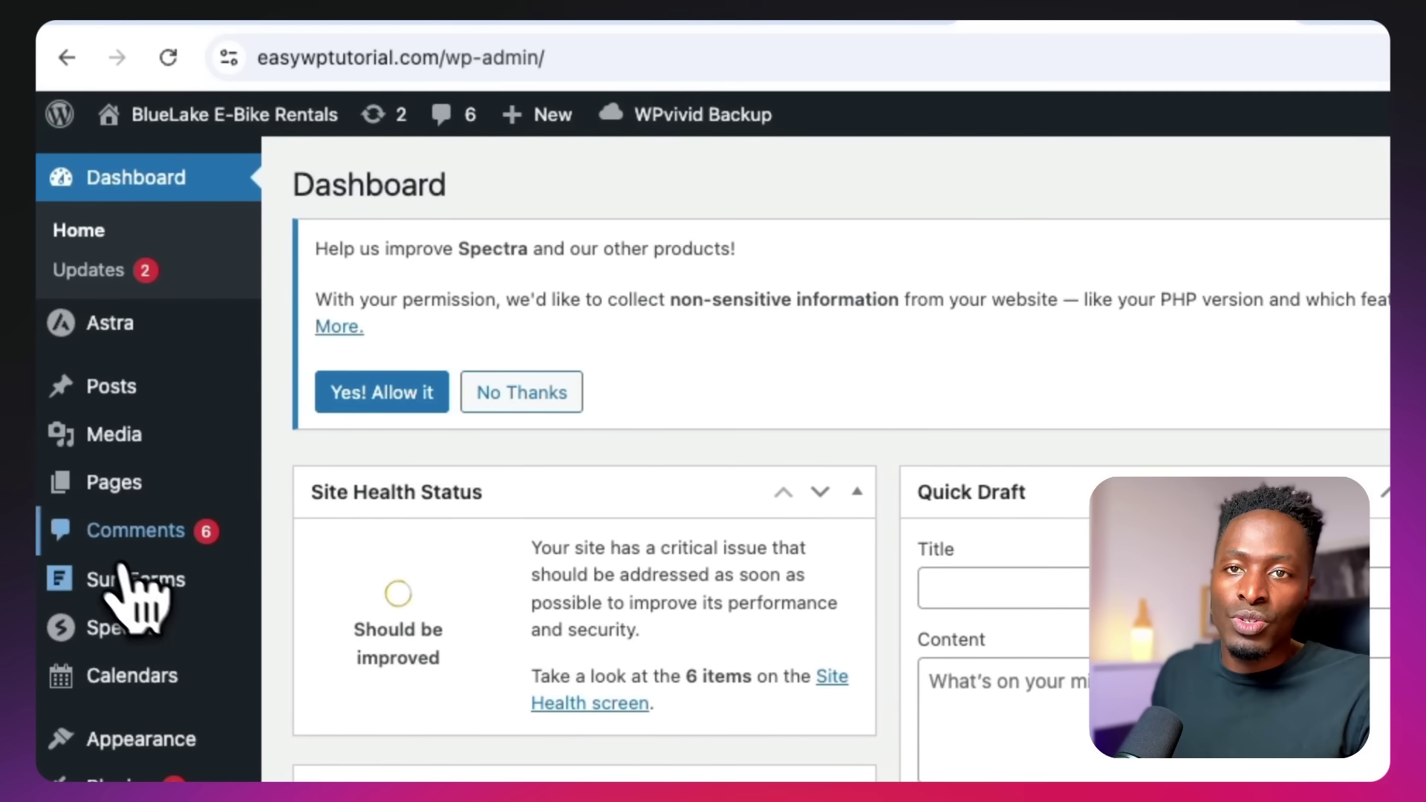
{"action": "left_click", "coordinate": [104, 490]}
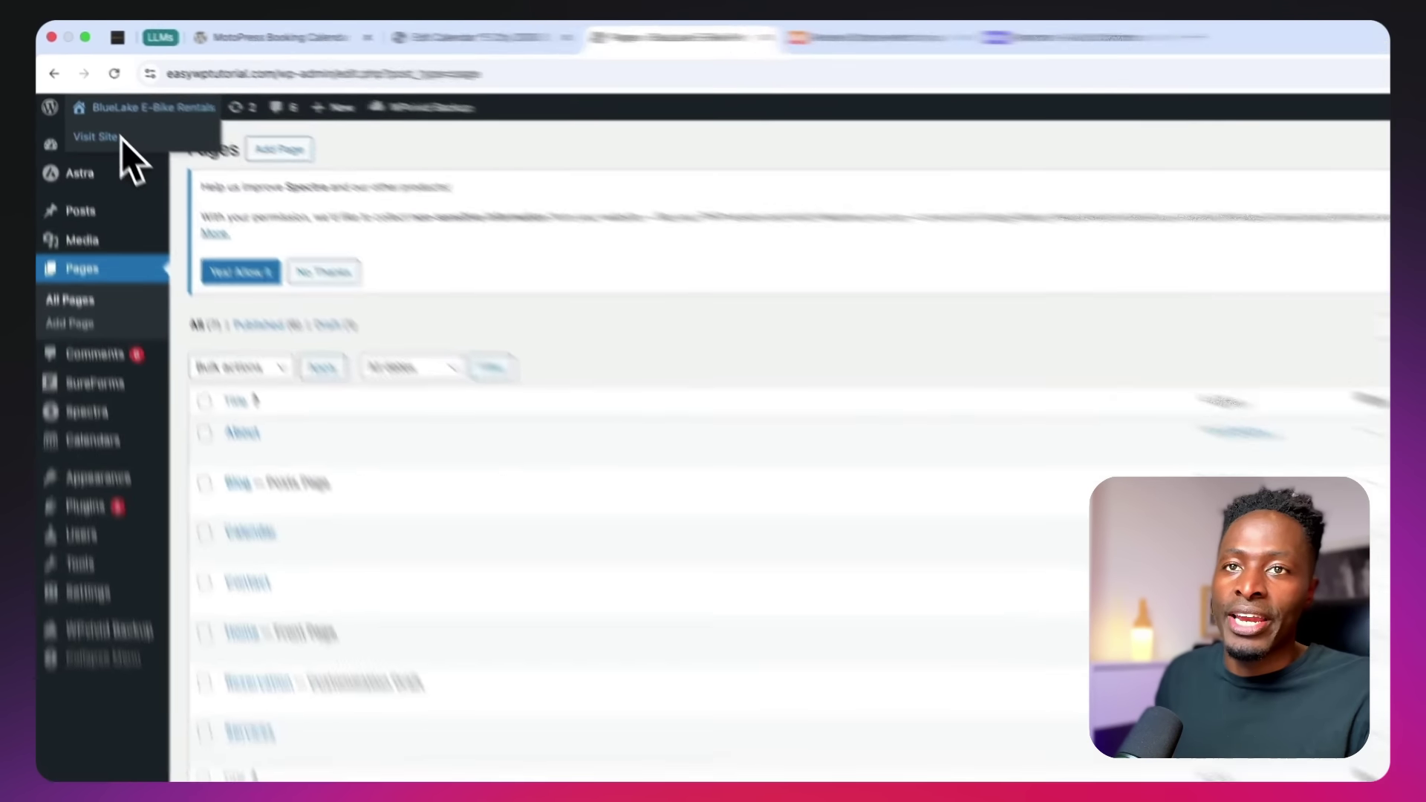
{"action": "left_click", "coordinate": [106, 117], "text": "super"}
{"action": "left_click", "coordinate": [743, 34]}
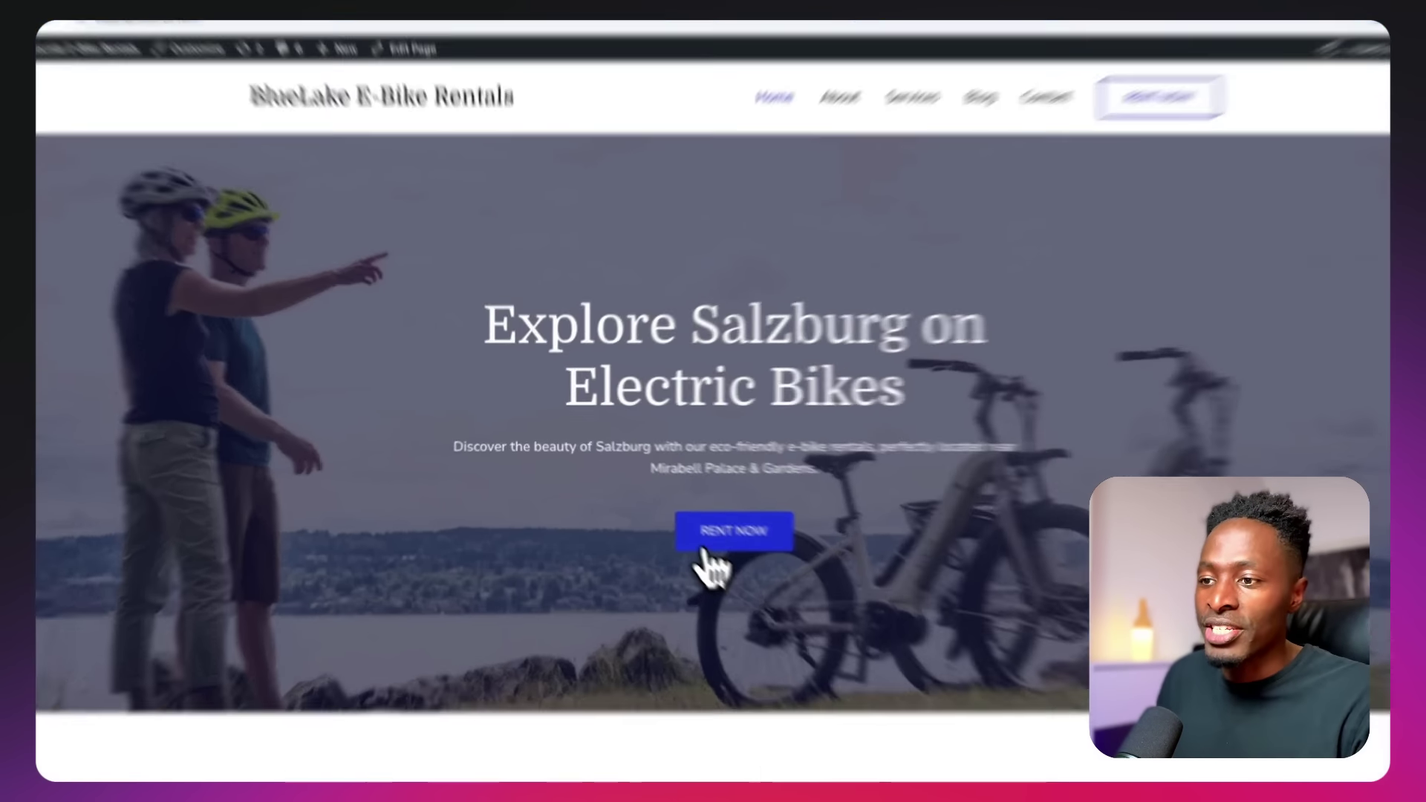
{"action": "left_click", "coordinate": [680, 529]}
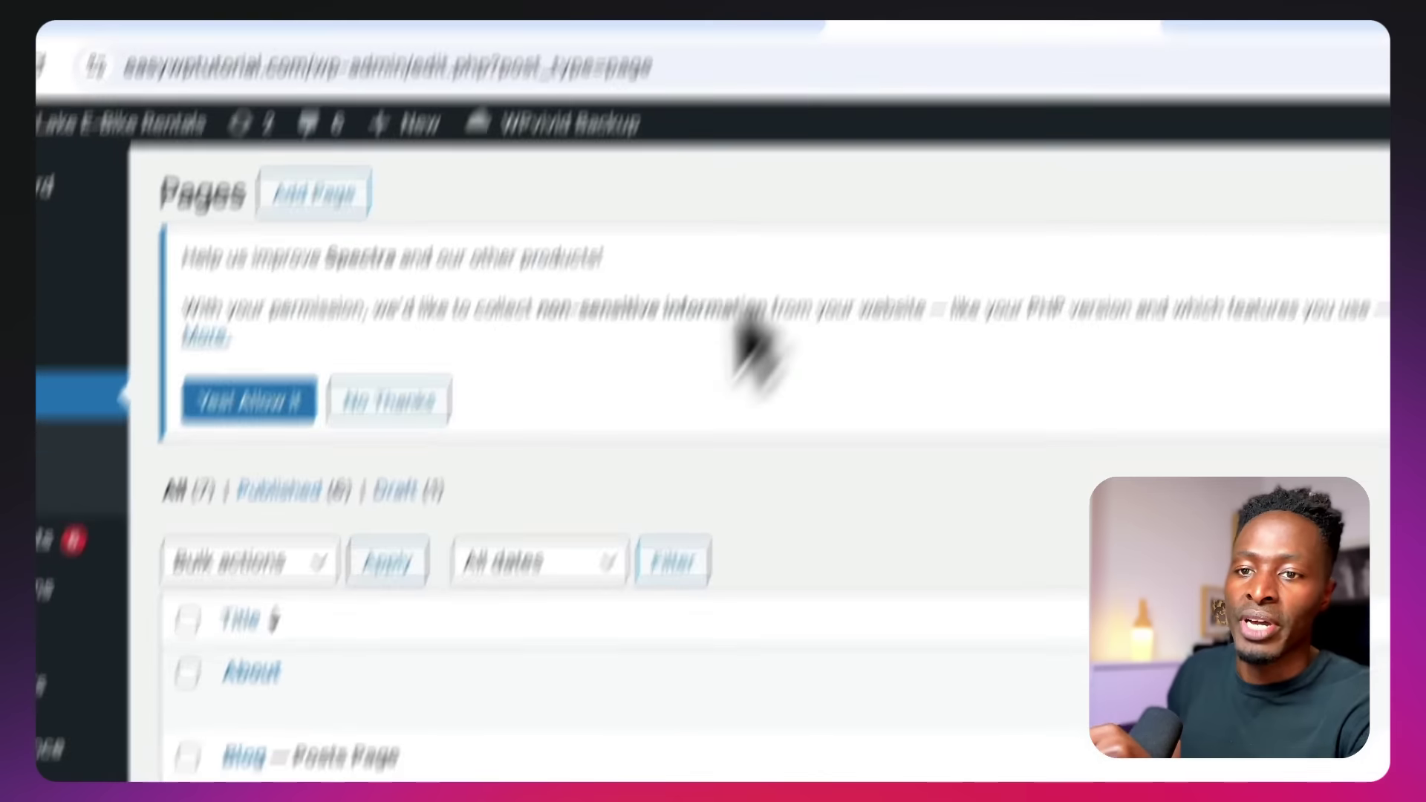
Open the Calendar page in the editor and check its heading, description and calendar list
{"action": "left_click", "coordinate": [371, 508]}
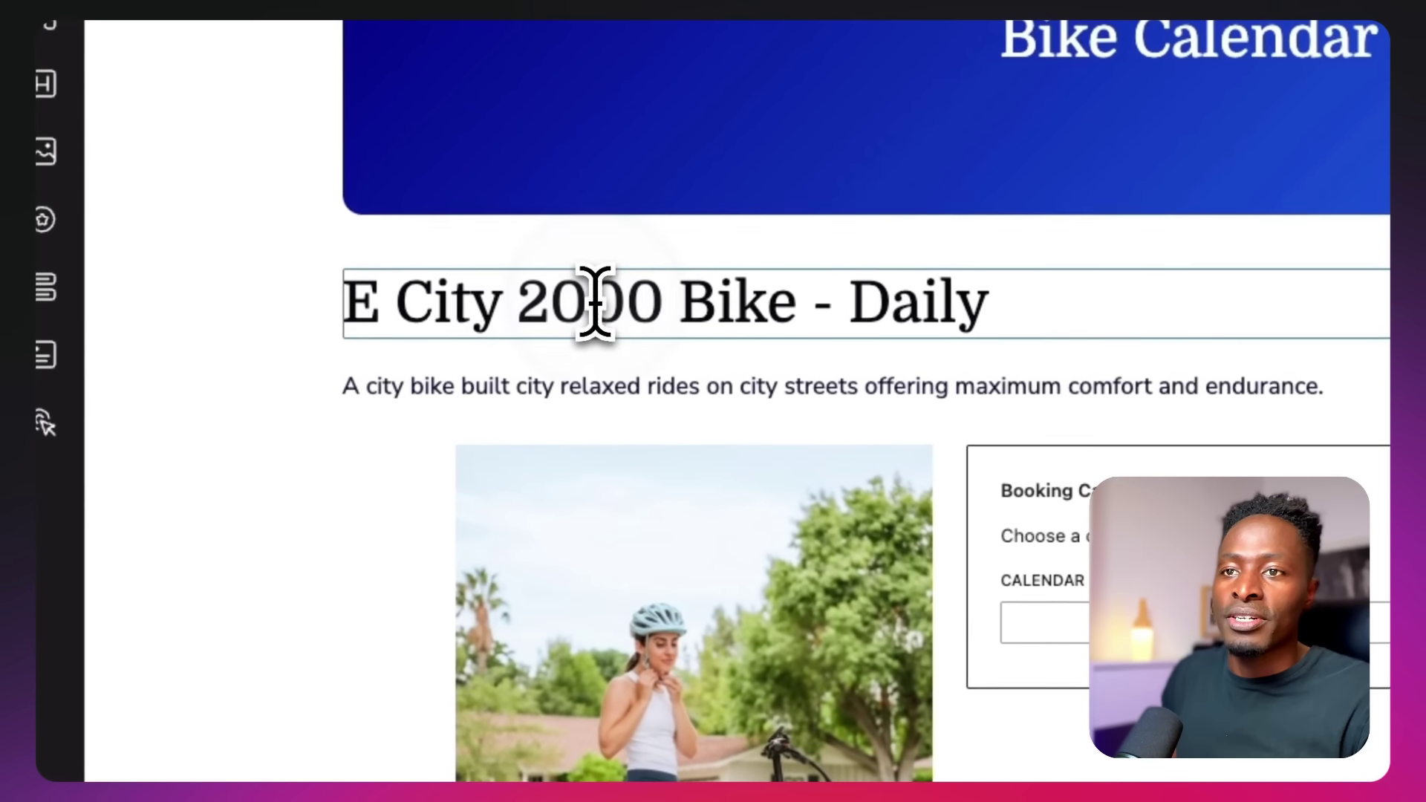
{"action": "left_click", "coordinate": [681, 197]}
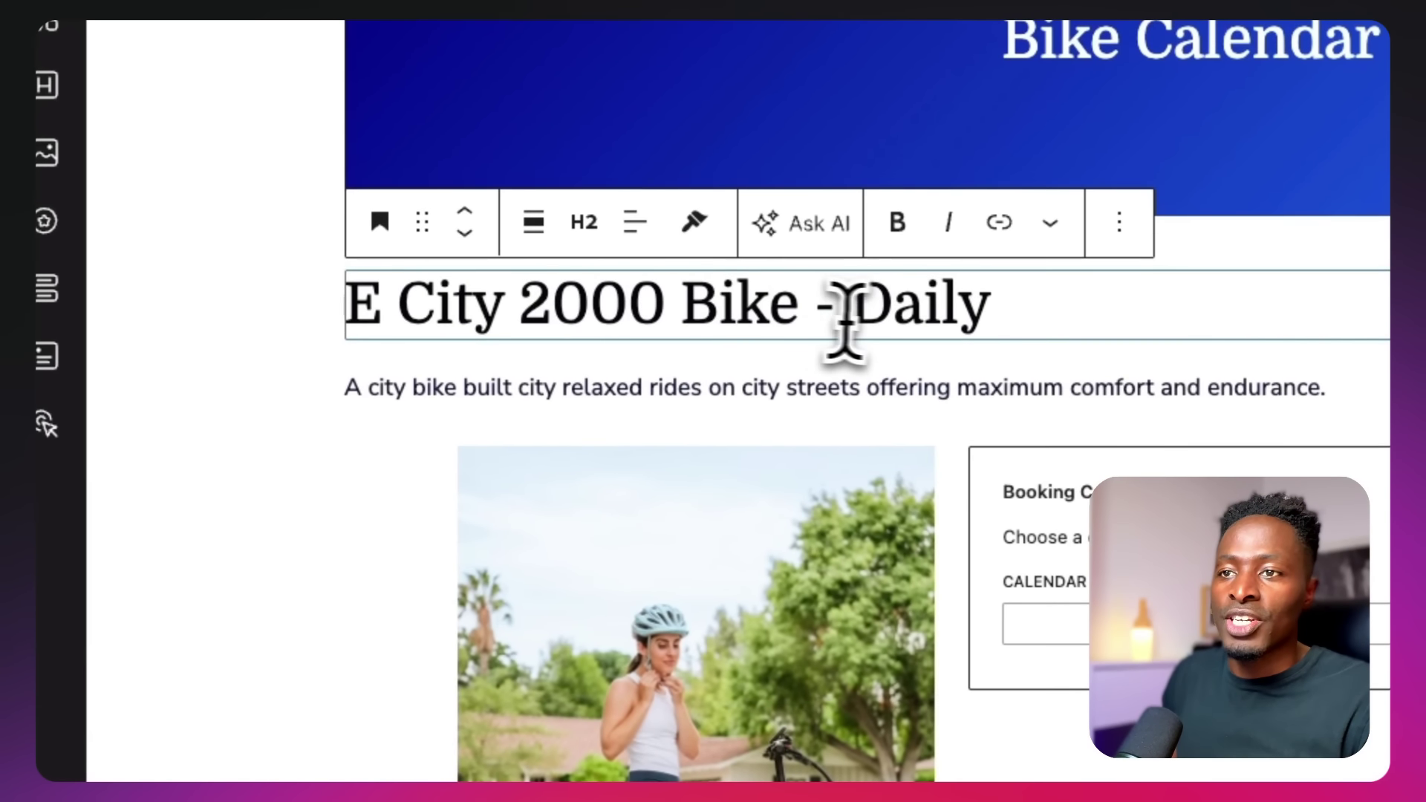
{"action": "left_click_drag", "start_coordinate": [979, 319], "coordinate": [322, 359]}
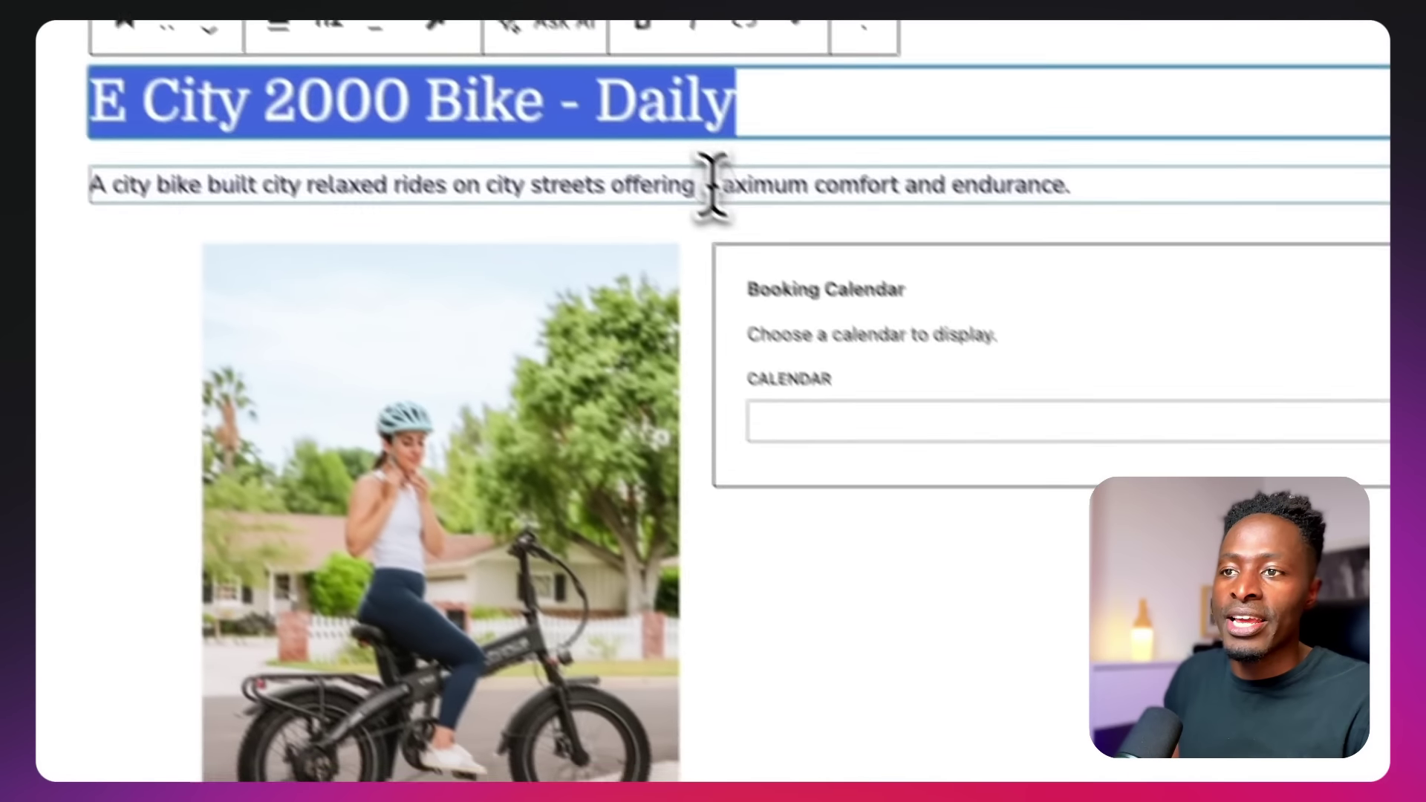
{"action": "triple_click", "coordinate": [710, 185]}
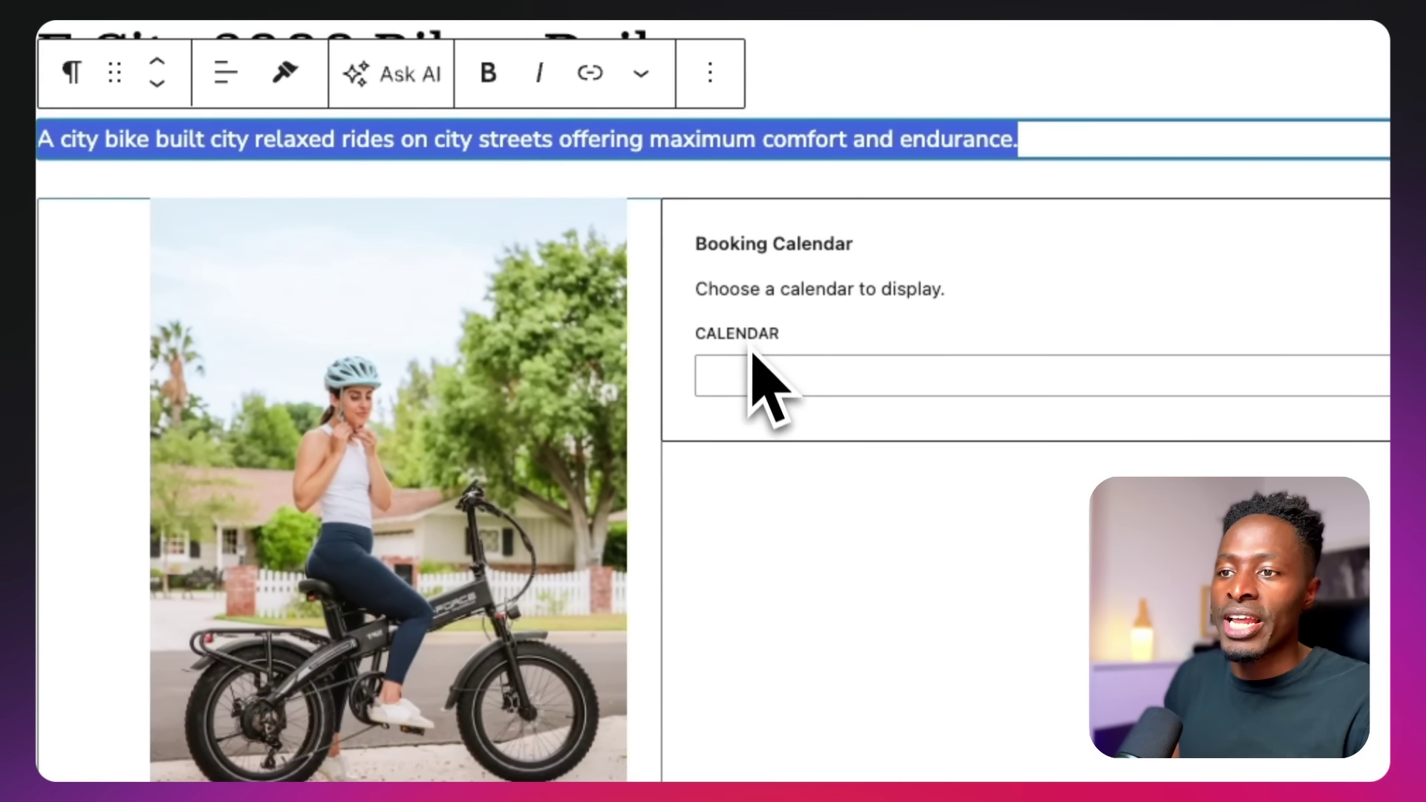
{"action": "left_click", "coordinate": [752, 375]}
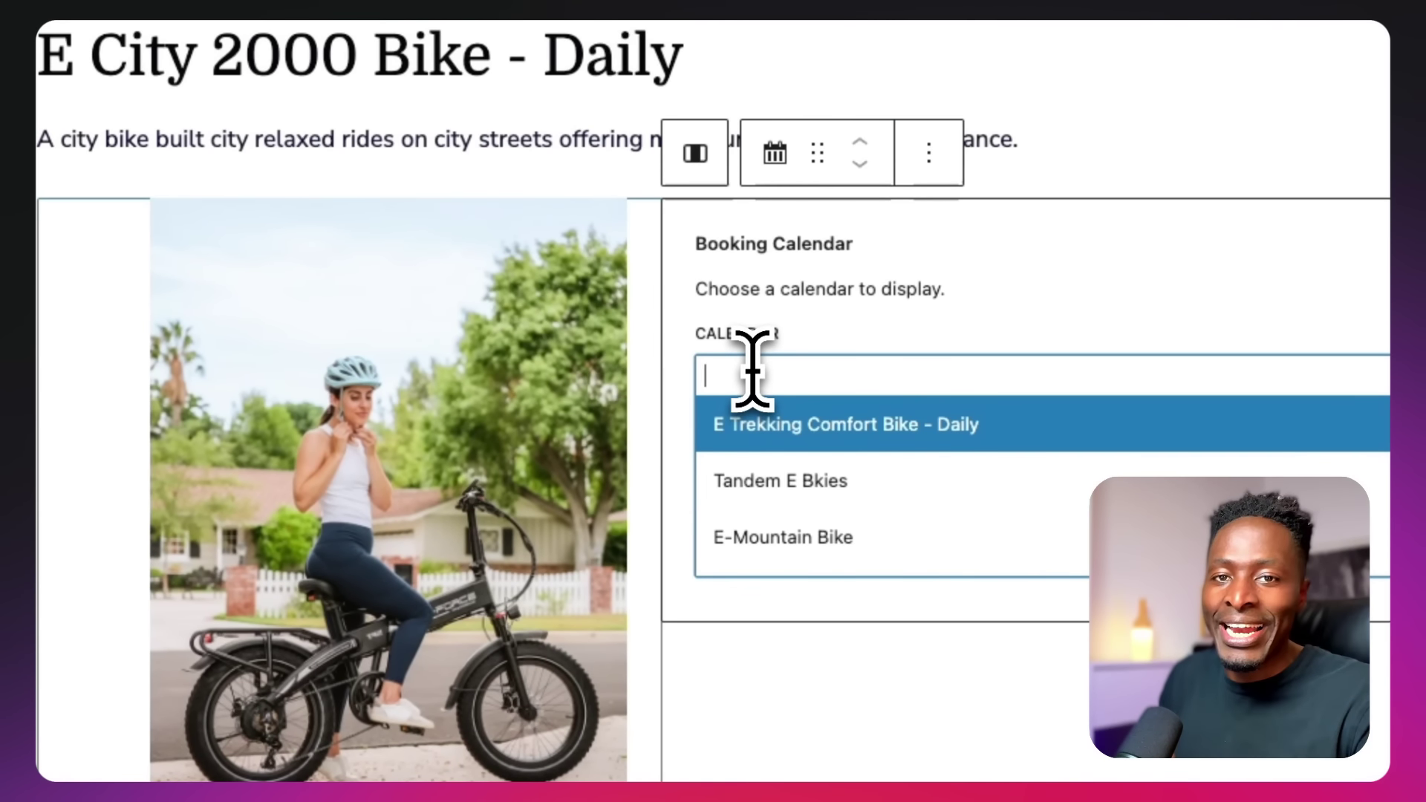
{"action": "scroll", "coordinate": [758, 482], "scroll_direction": "down", "scroll_amount": 2}
{"action": "left_click", "coordinate": [748, 761]}
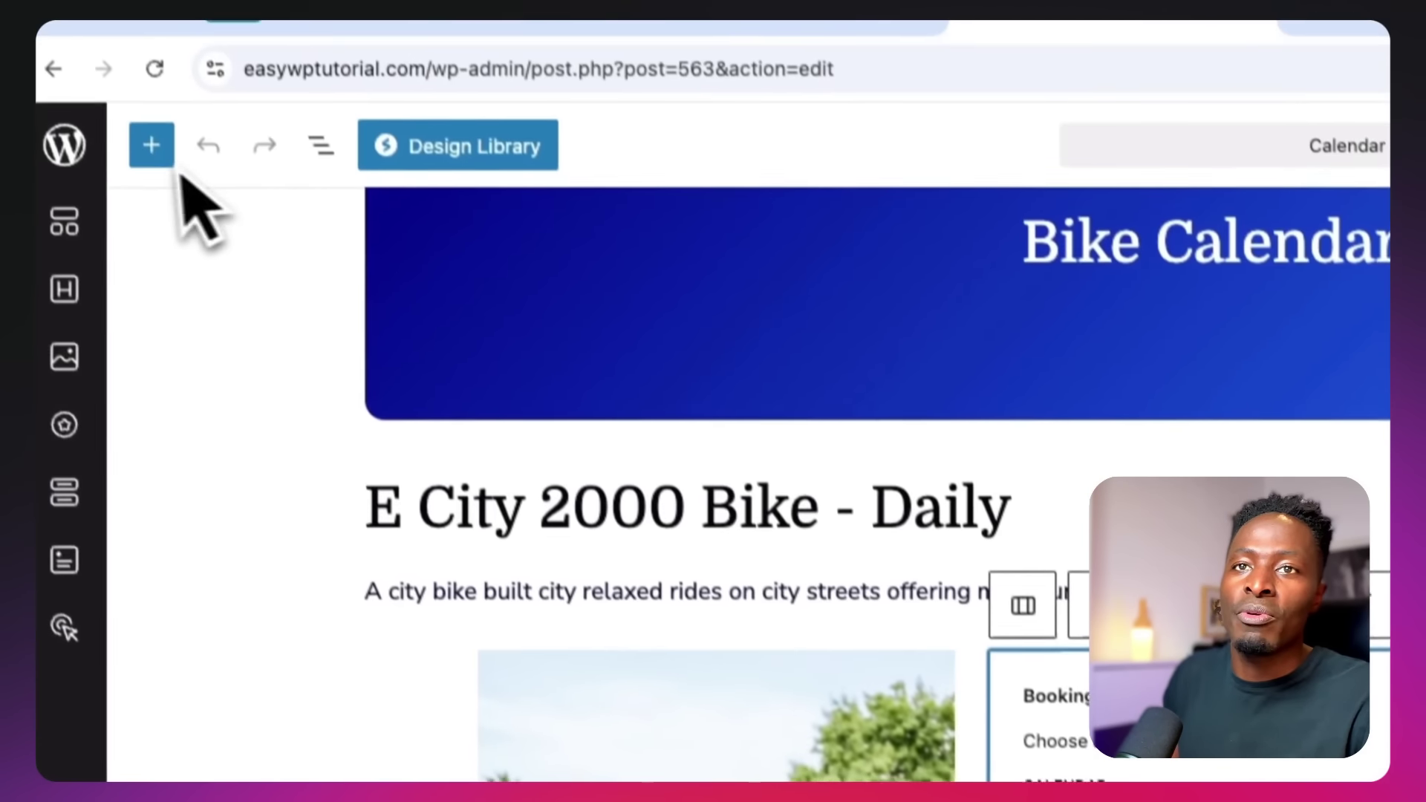
Insert a Booking Calendar block via the 'book' search and delete the duplicate block
{"action": "left_click", "coordinate": [152, 145]}
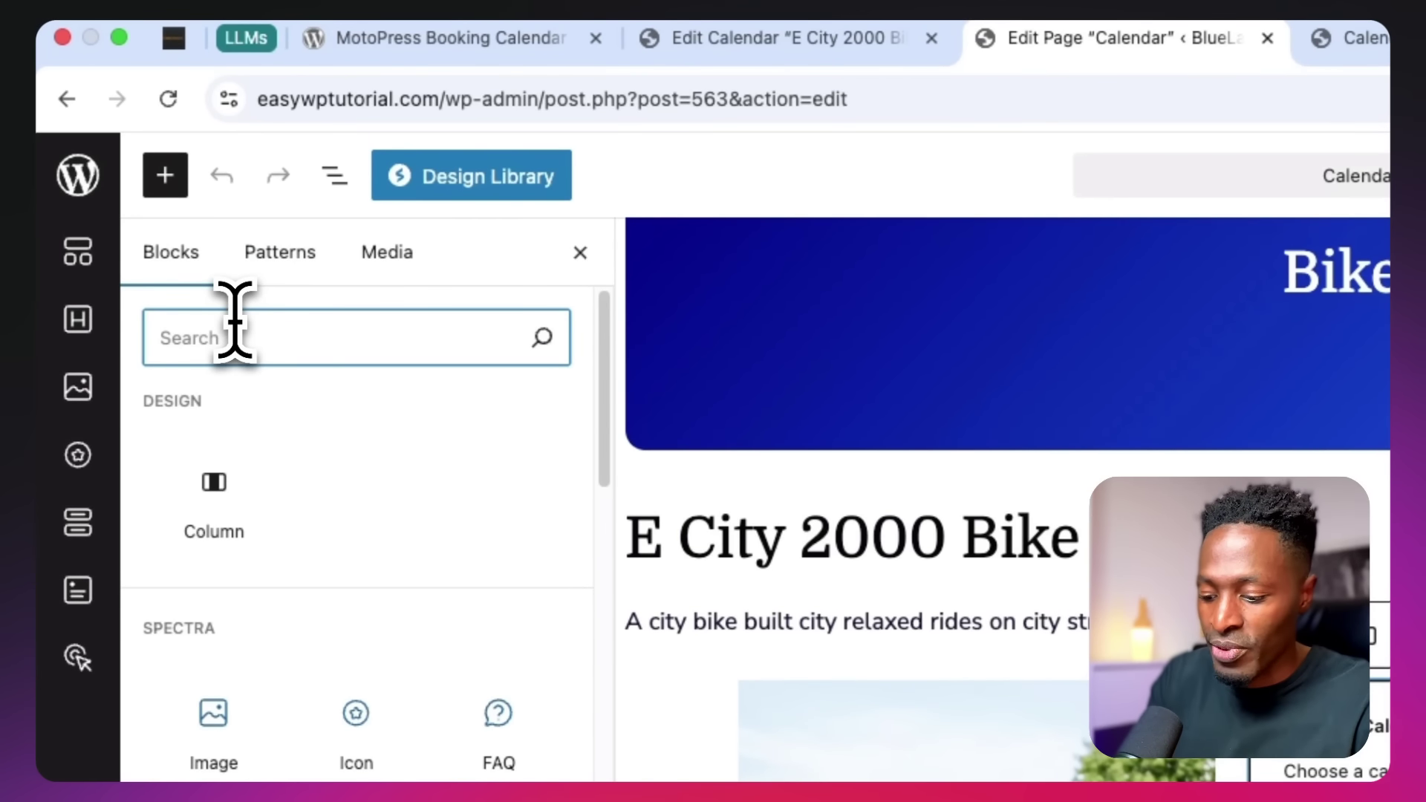
{"action": "type", "text": "book"}
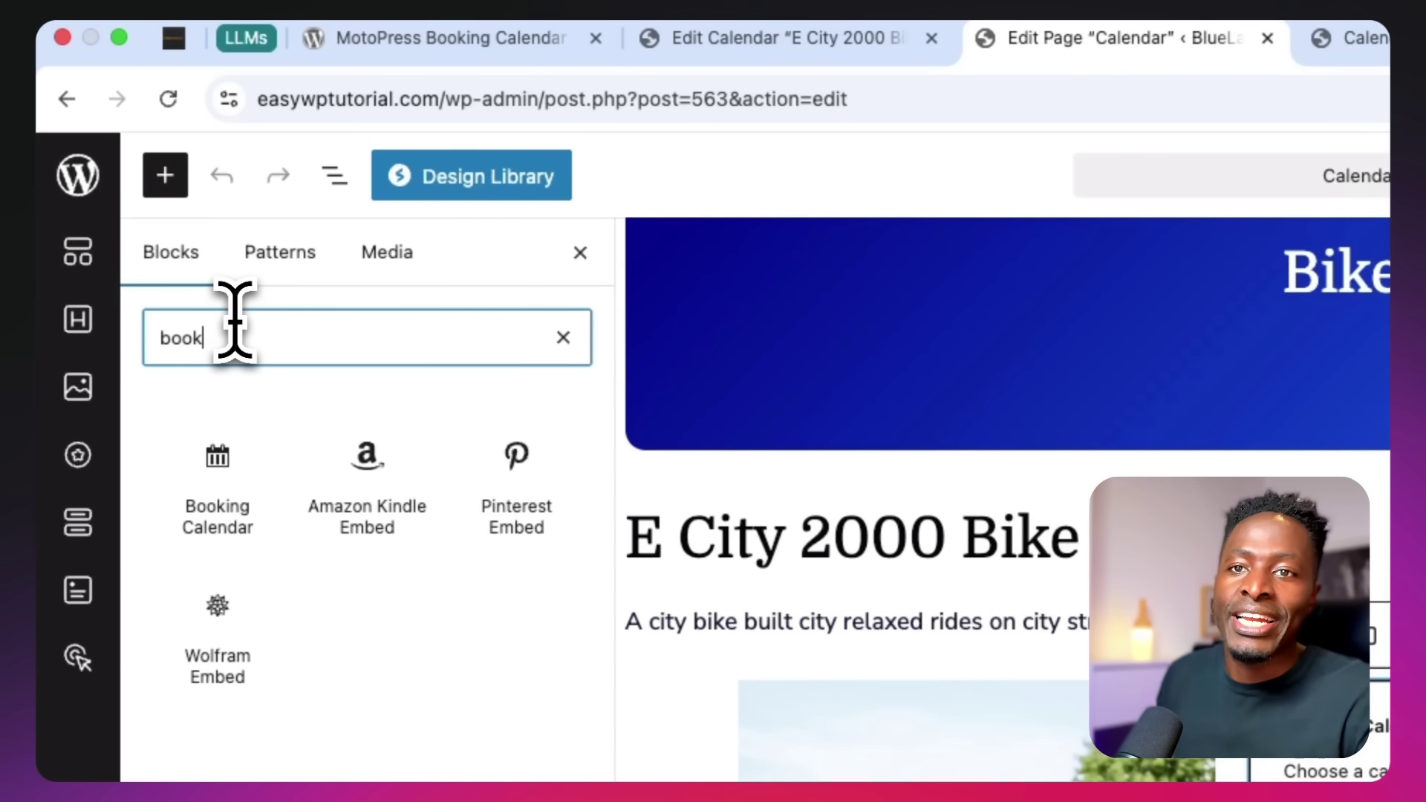
{"action": "mouse_move", "coordinate": [207, 528]}
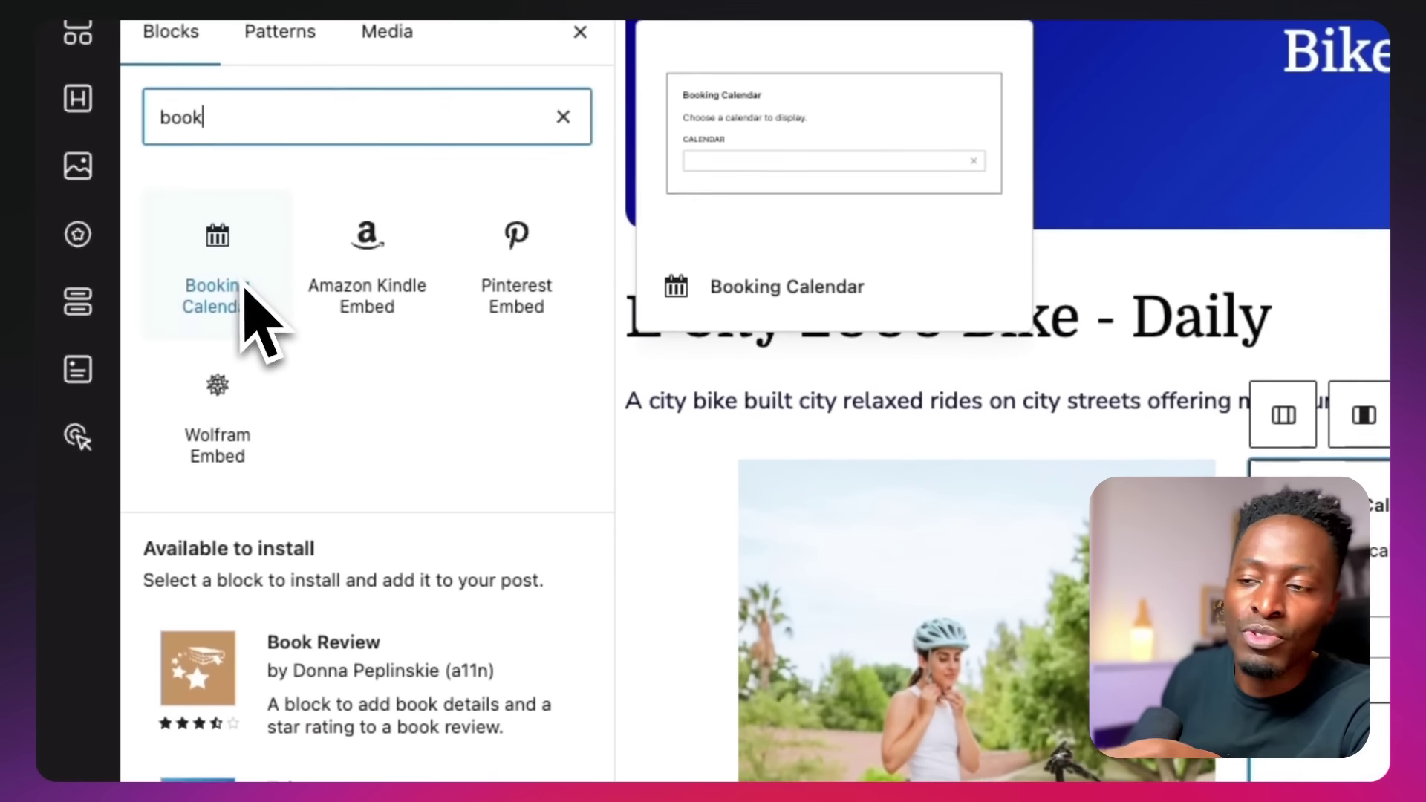
{"action": "left_click", "coordinate": [248, 300]}
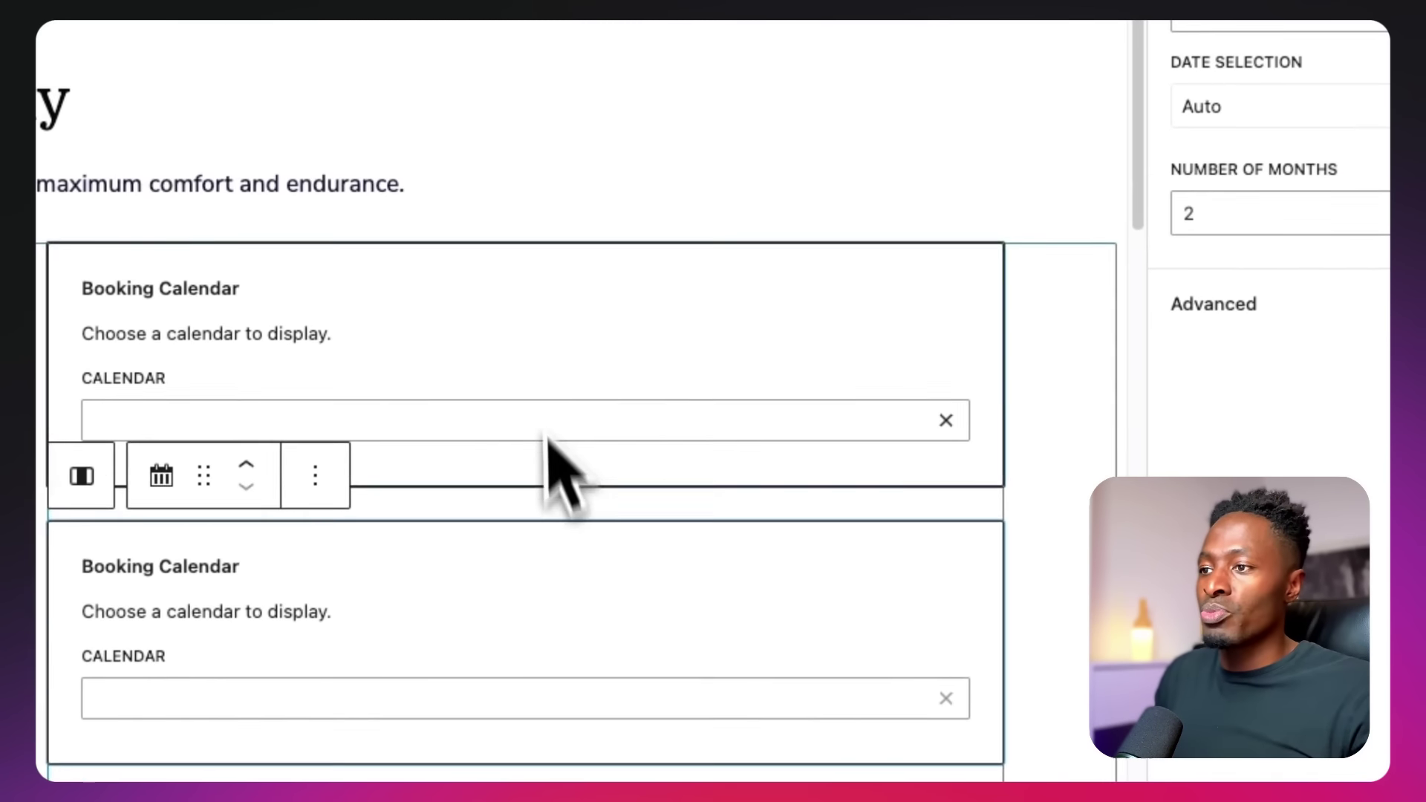
{"action": "left_click", "coordinate": [616, 341]}
{"action": "left_click", "coordinate": [578, 551]}
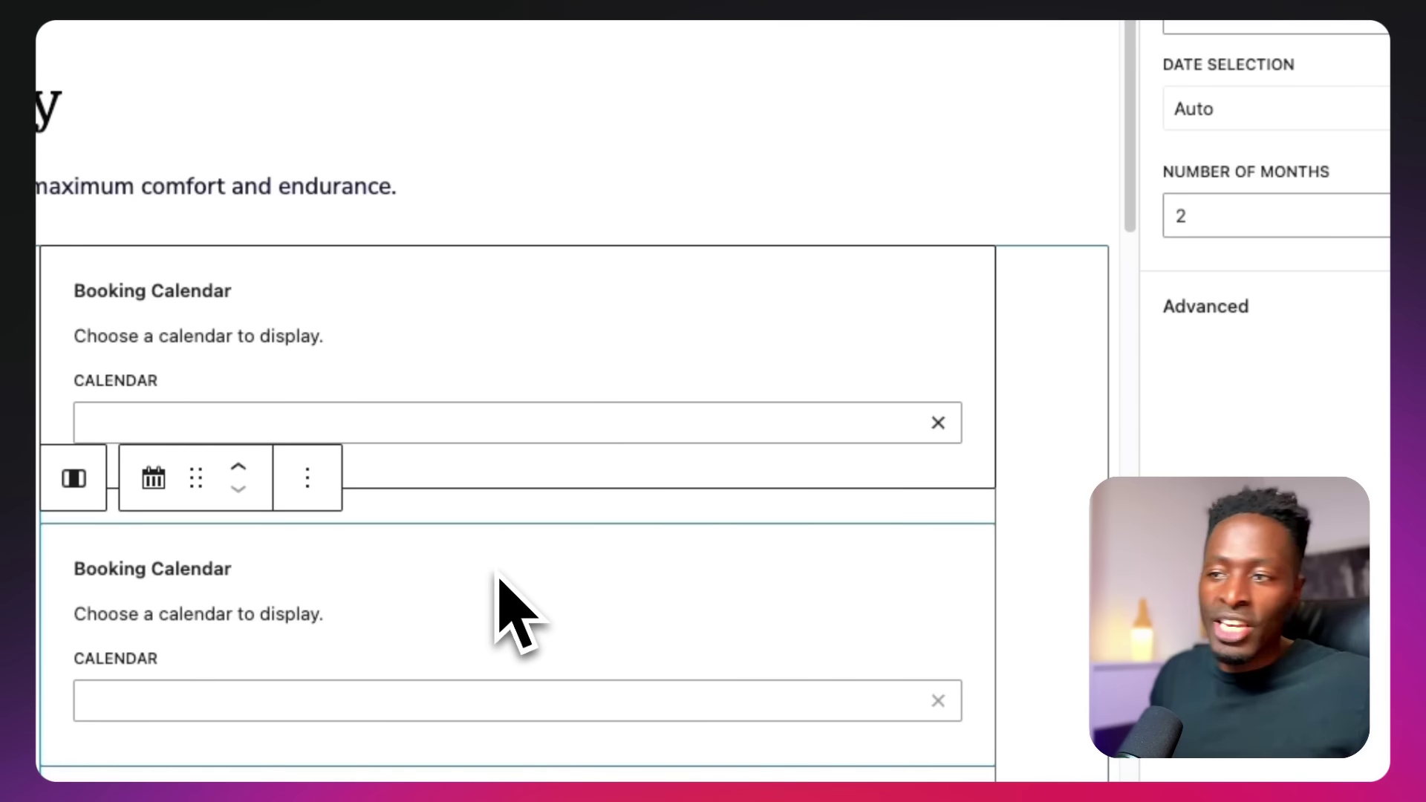
{"action": "left_click", "coordinate": [859, 323]}
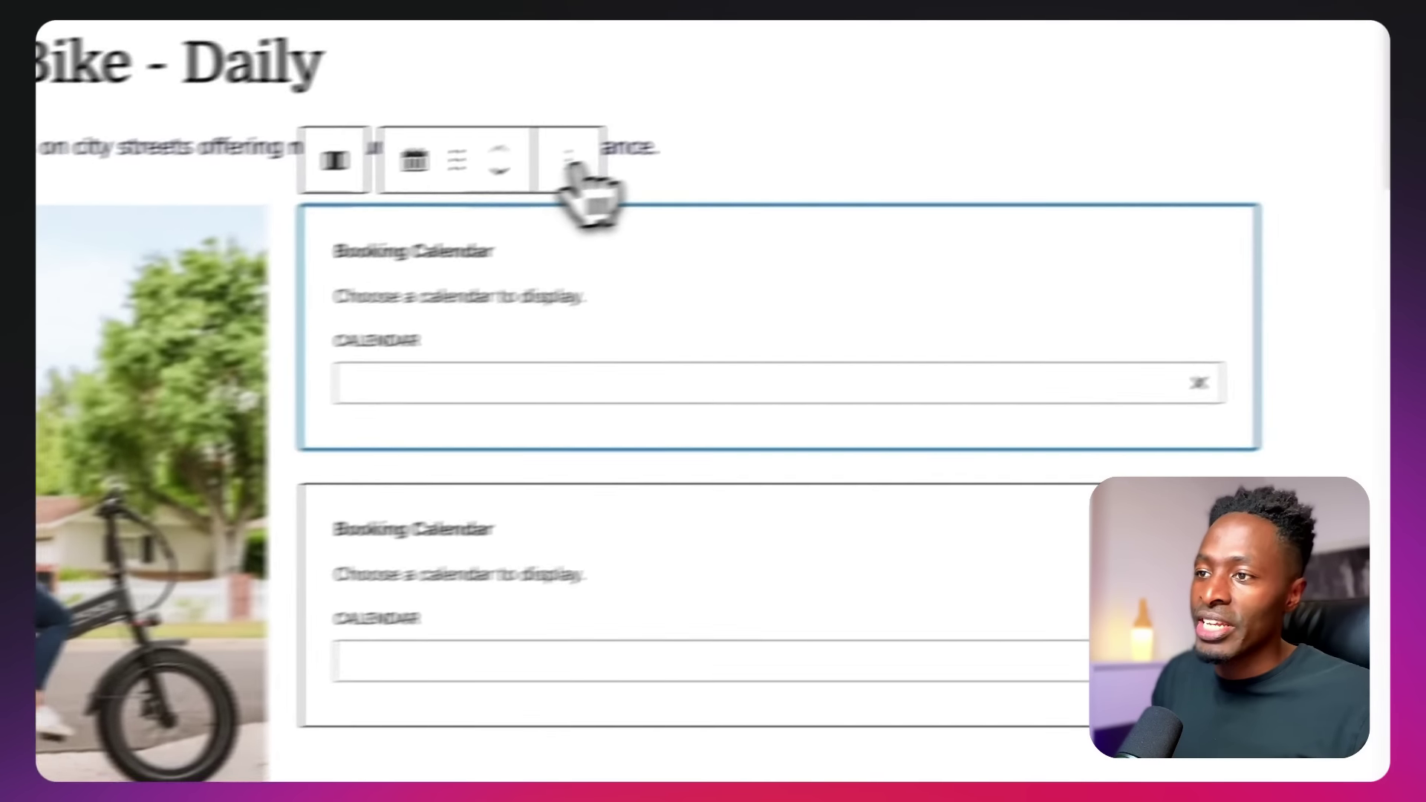
{"action": "left_click", "coordinate": [569, 158]}
{"action": "left_click", "coordinate": [738, 623]}
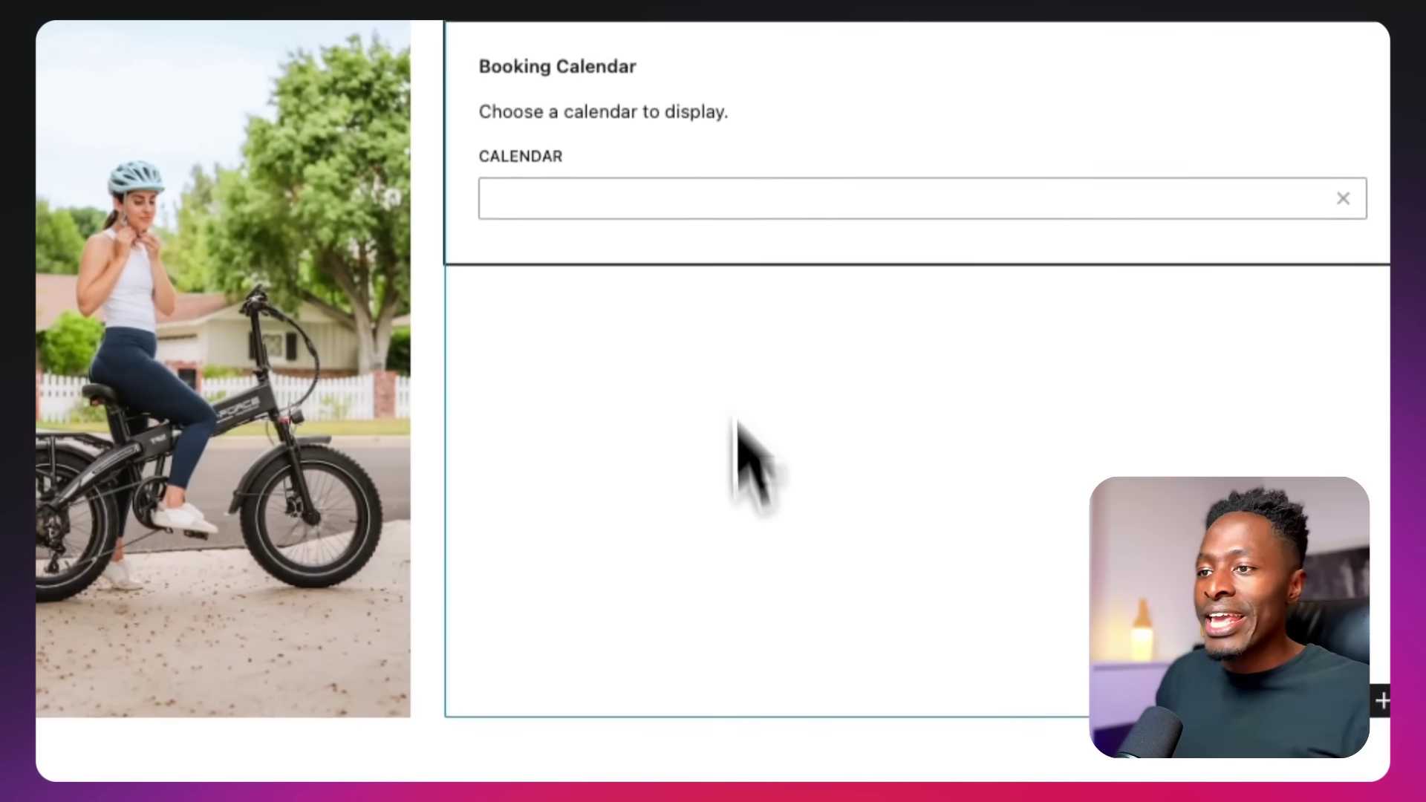
Point the block to the E City 2000 Bike – Daily calendar, save, and view the live page
{"action": "left_click", "coordinate": [681, 175]}
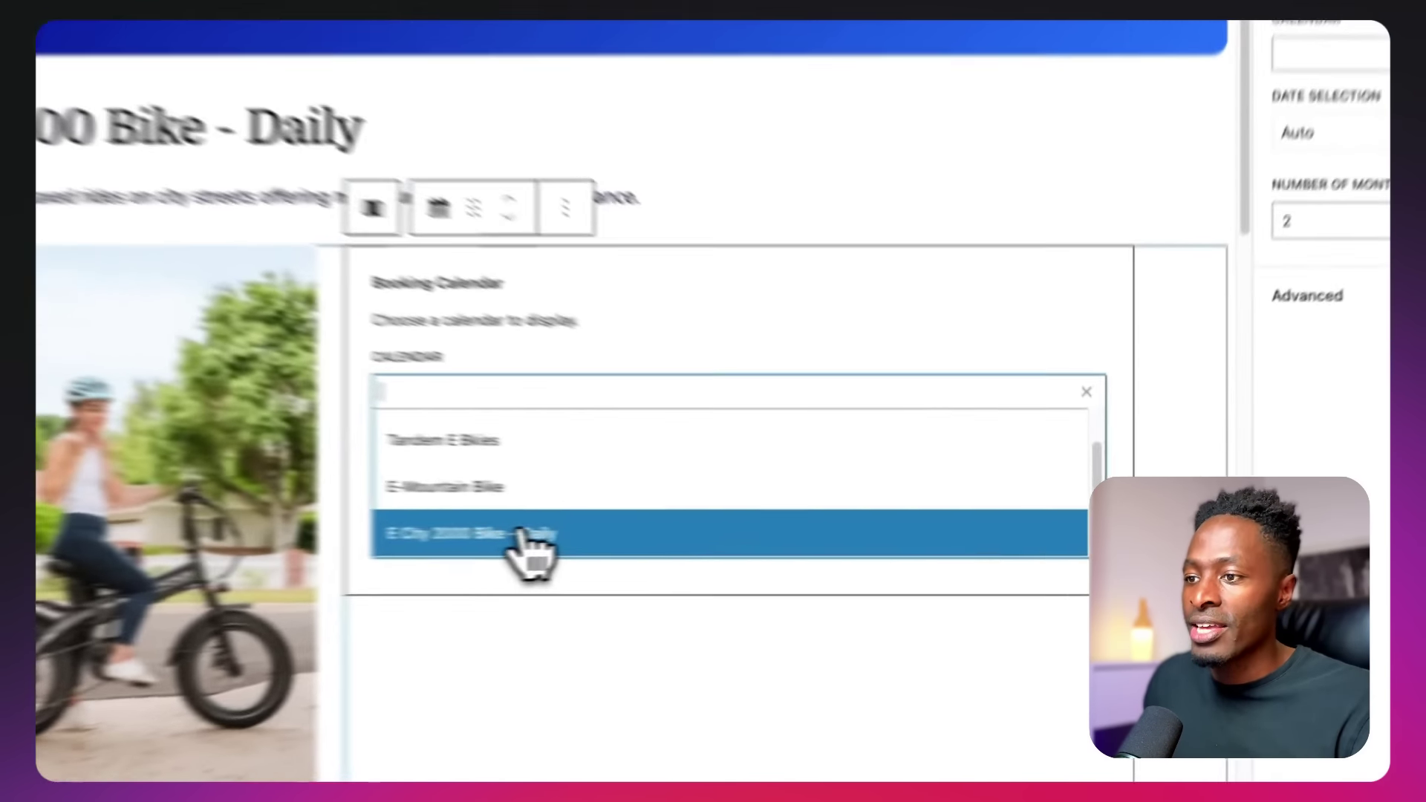
{"action": "left_click", "coordinate": [746, 533]}
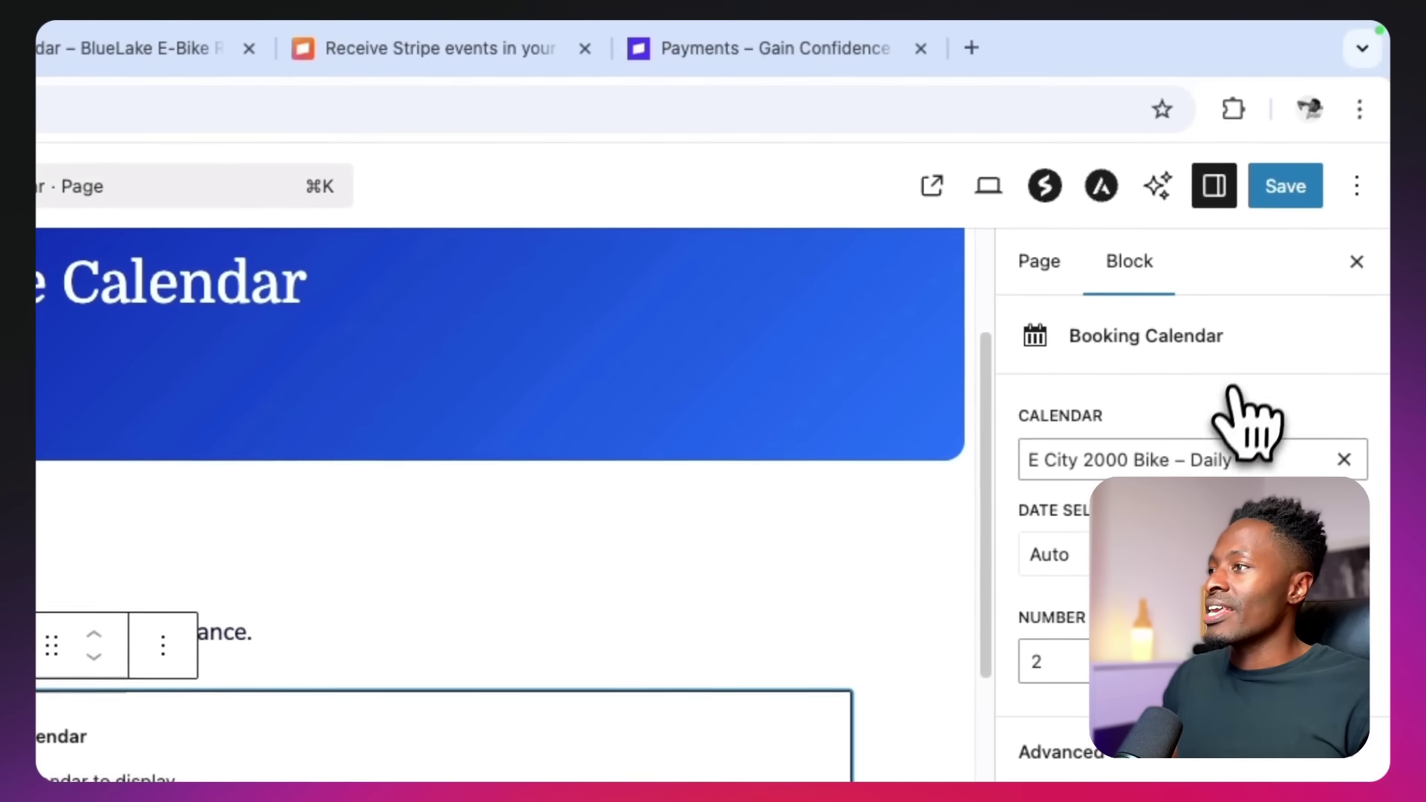
{"action": "left_click", "coordinate": [1279, 189]}
{"action": "left_click", "coordinate": [99, 49]}
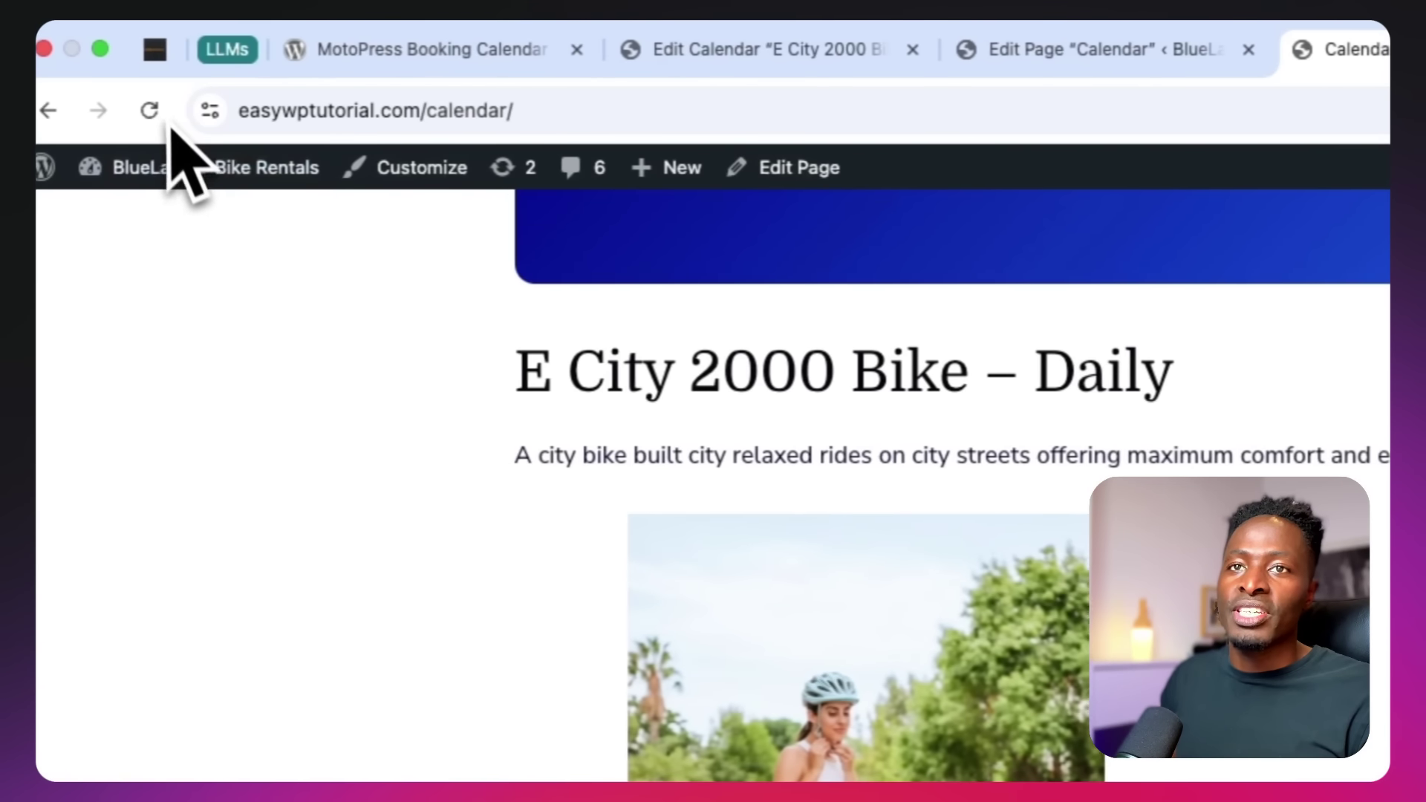
Reload the live calendar, pick October 28–31, 2025, set quantity to 5 and book the bikes
{"action": "left_click", "coordinate": [169, 112]}
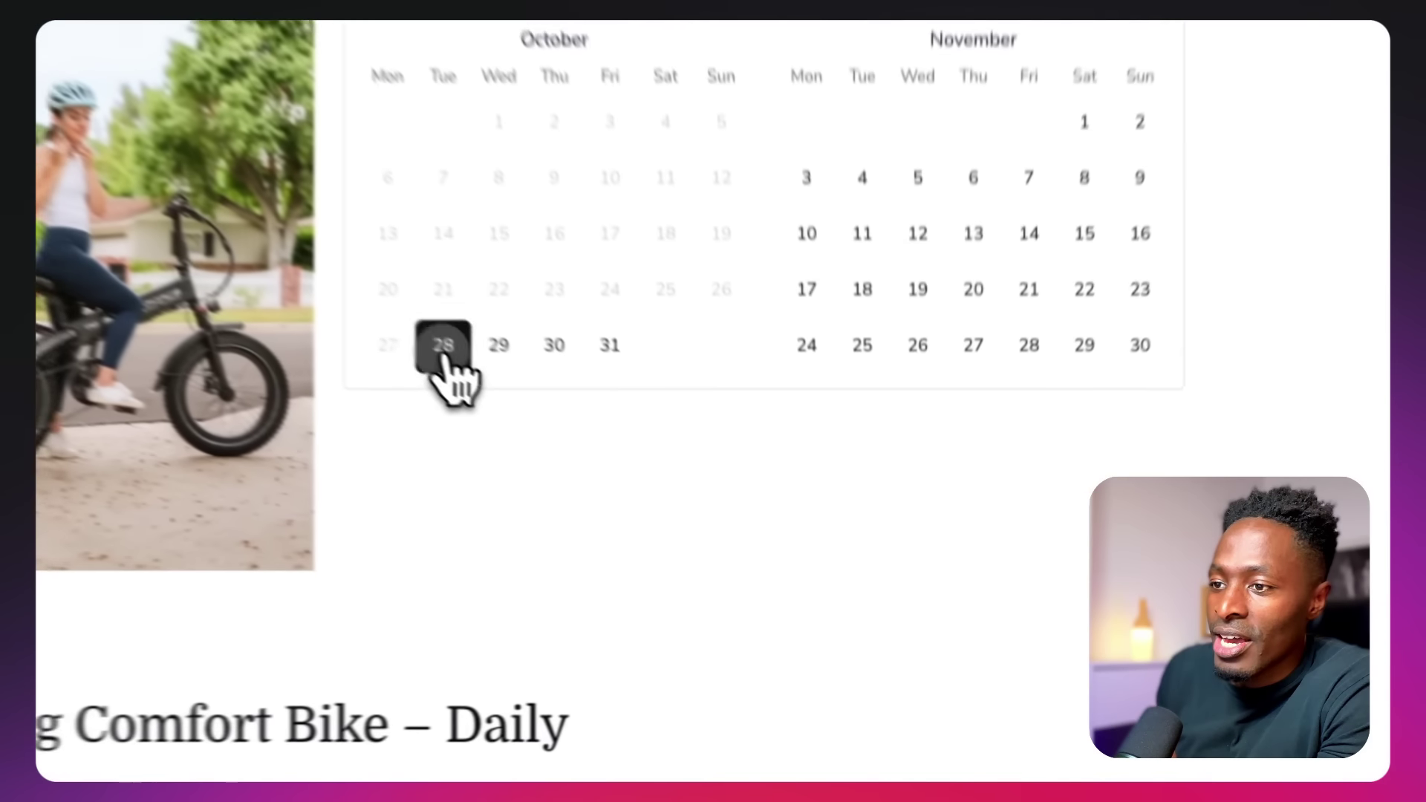
{"action": "left_click", "coordinate": [444, 348]}
{"action": "left_click", "coordinate": [610, 344]}
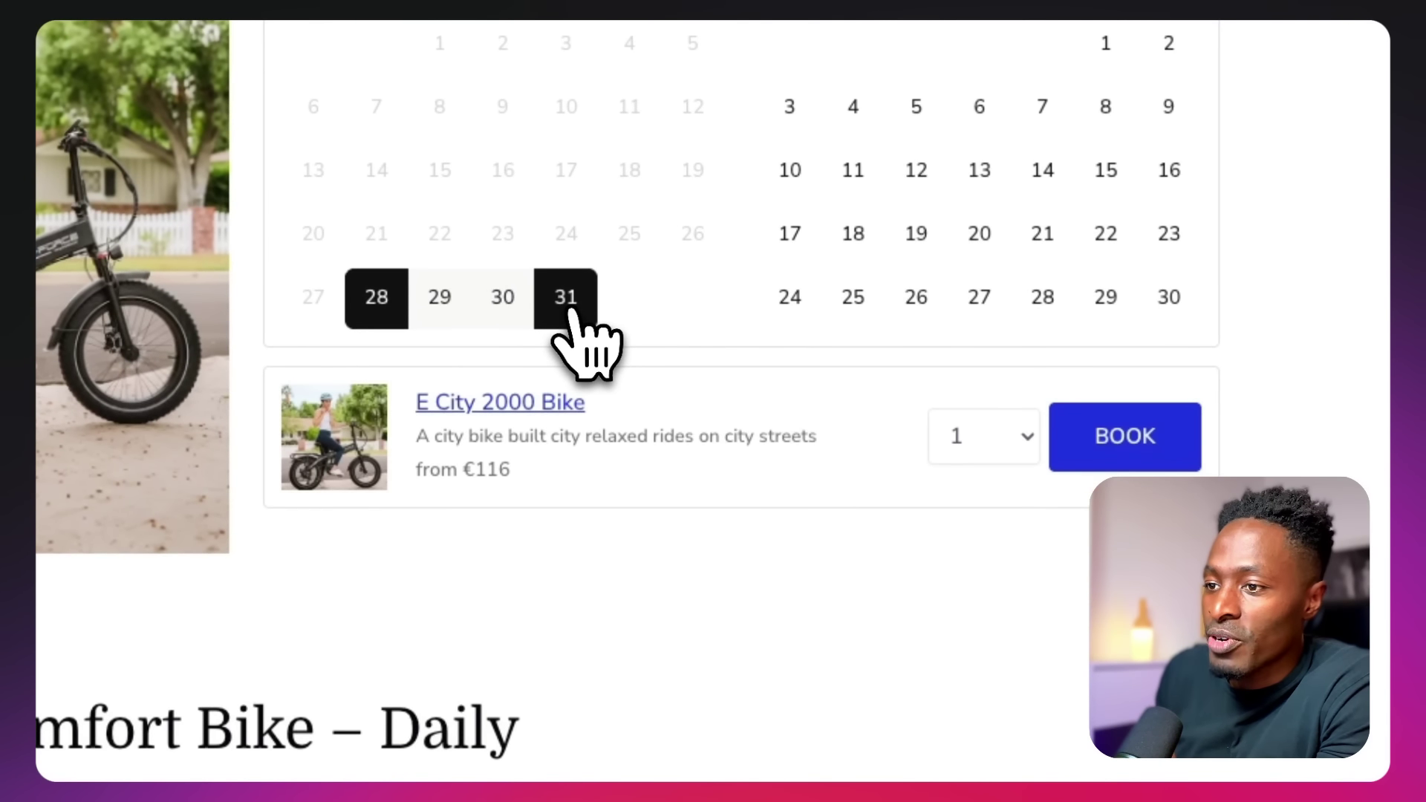
{"action": "scroll", "coordinate": [834, 547], "scroll_direction": "down", "scroll_amount": 3}
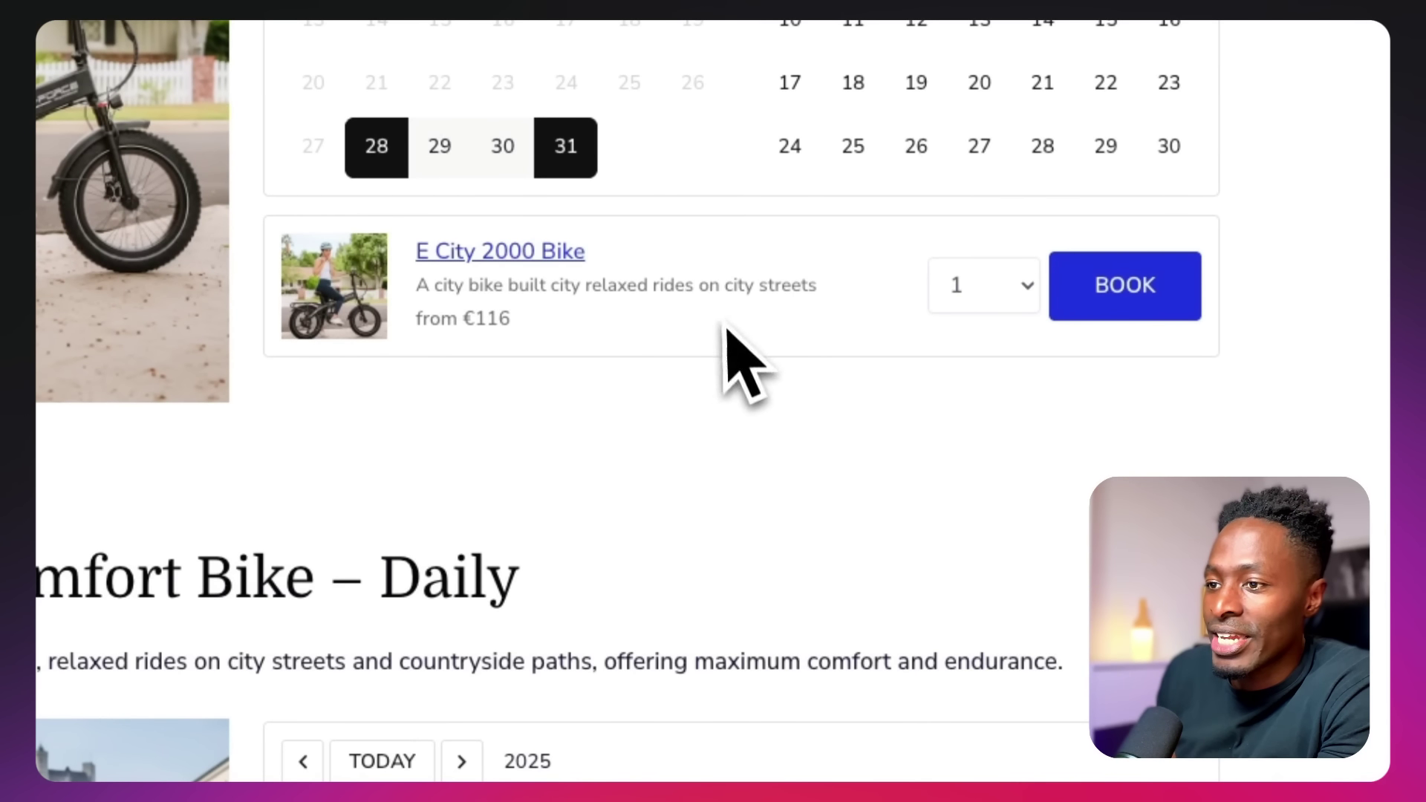
{"action": "left_click", "coordinate": [944, 291]}
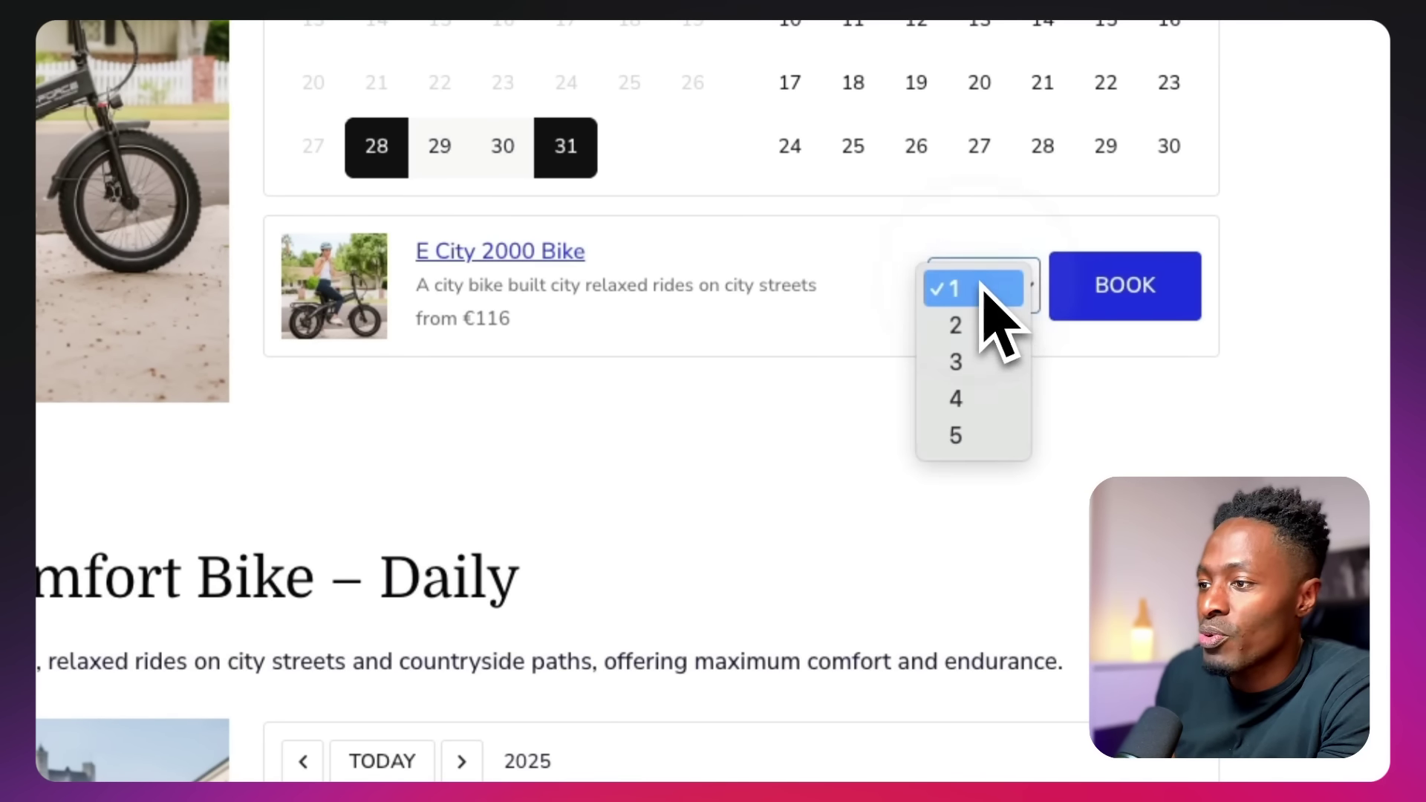
{"action": "left_click", "coordinate": [966, 436]}
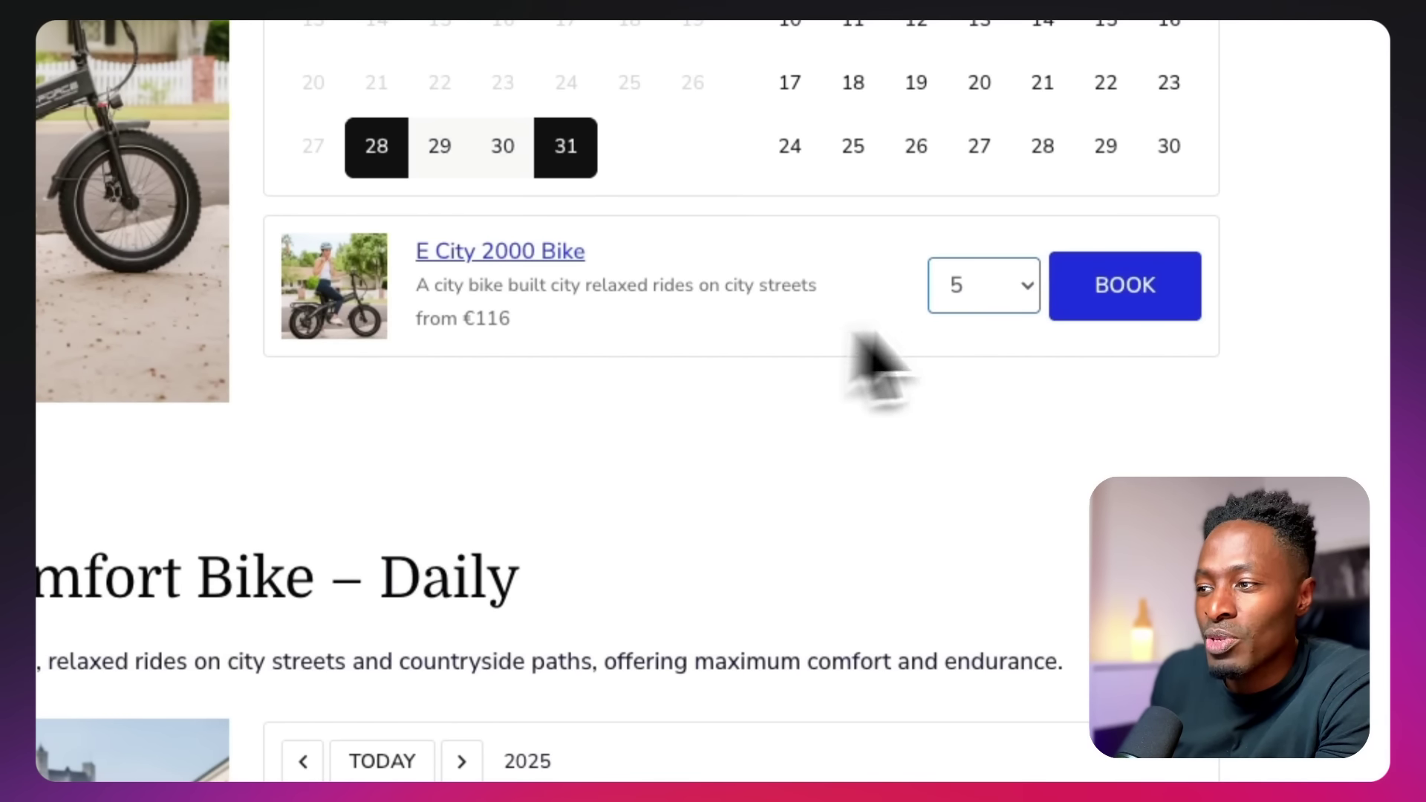
{"action": "left_click", "coordinate": [1096, 301]}
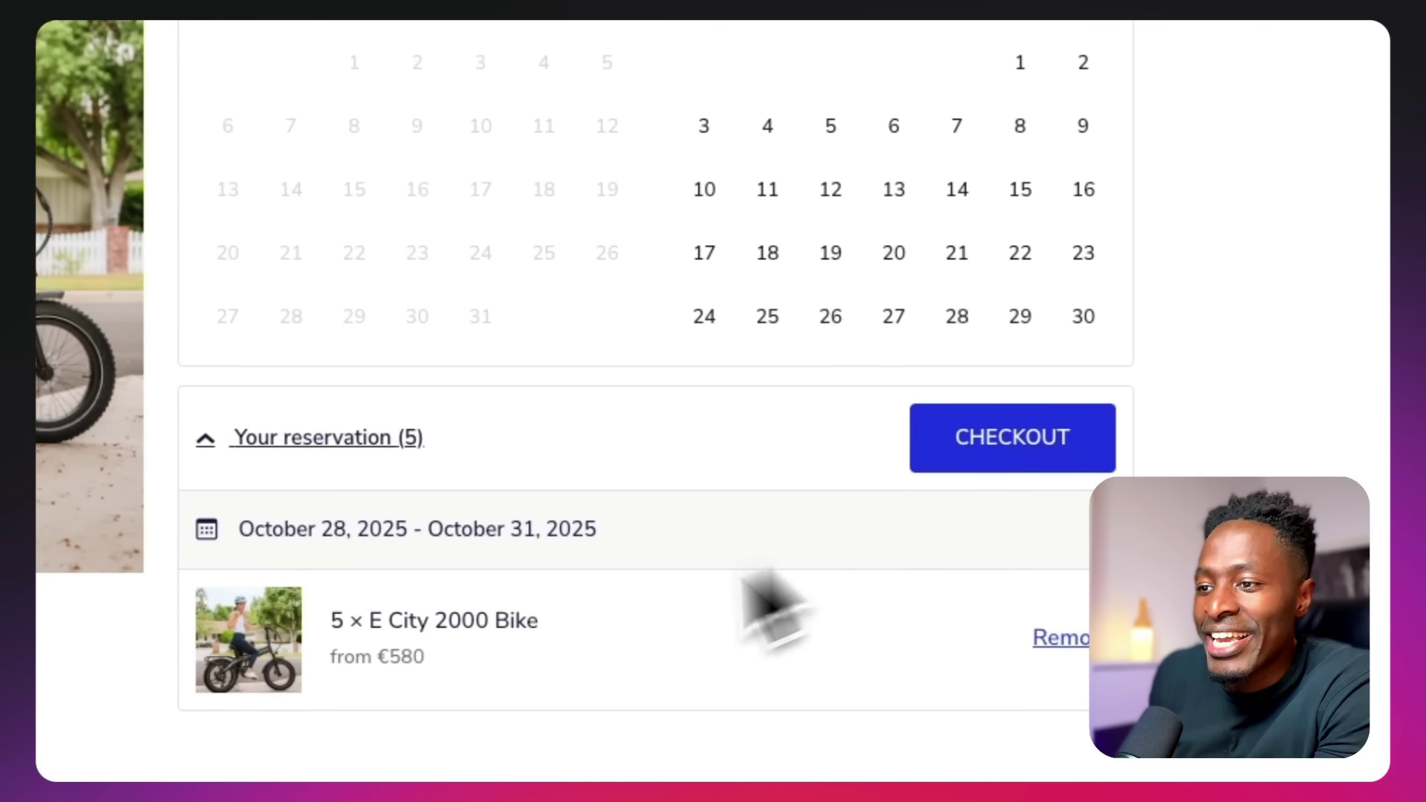
{"action": "scroll", "coordinate": [490, 639], "scroll_direction": "down", "scroll_amount": 5}
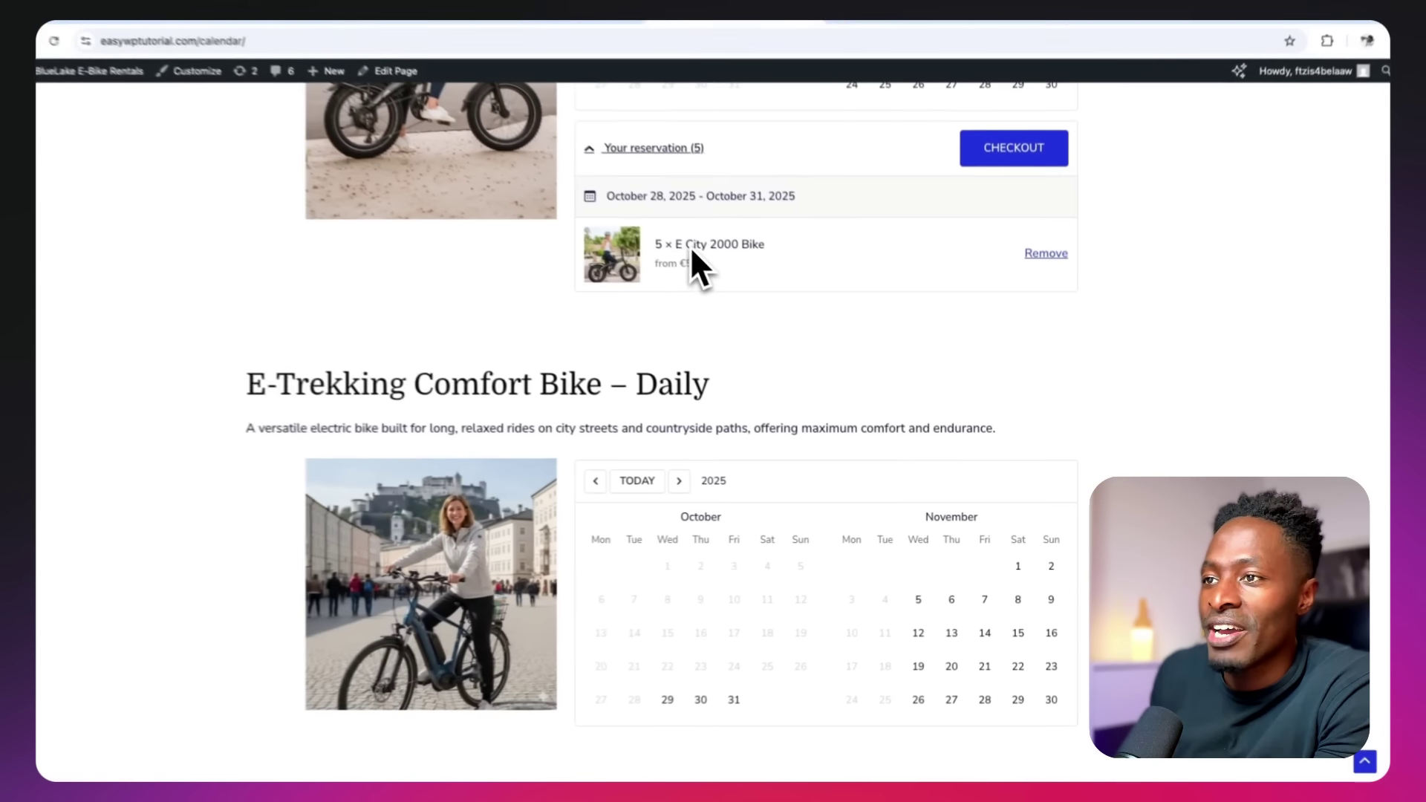
{"action": "scroll", "coordinate": [738, 296], "scroll_direction": "up", "scroll_amount": 3}
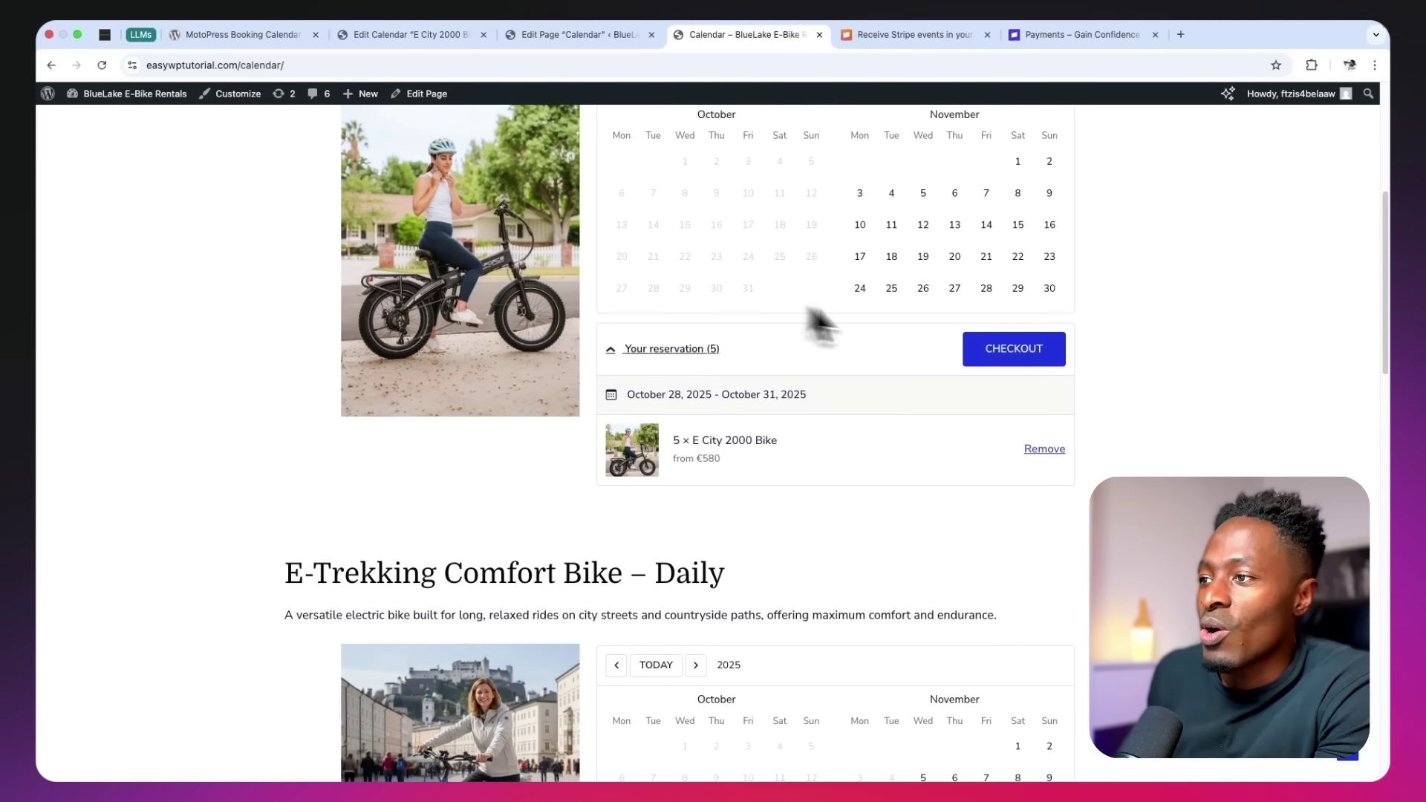
Check out the reservation, entering the customer's details, and select the email on the confirmation page
{"action": "left_click", "coordinate": [907, 365]}
{"action": "scroll", "coordinate": [908, 365], "scroll_direction": "down", "scroll_amount": 10}
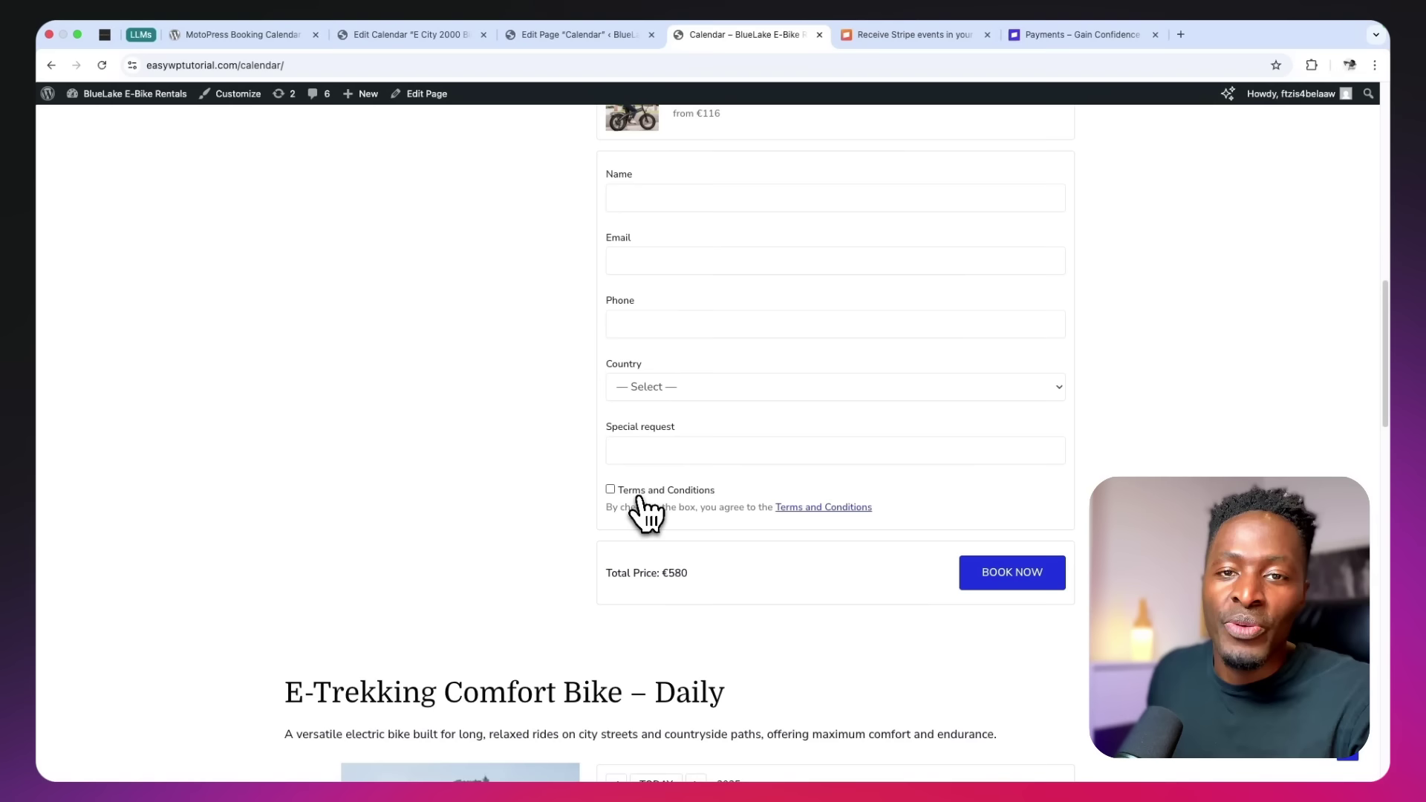
{"action": "scroll", "coordinate": [645, 513], "scroll_direction": "up", "scroll_amount": 1}
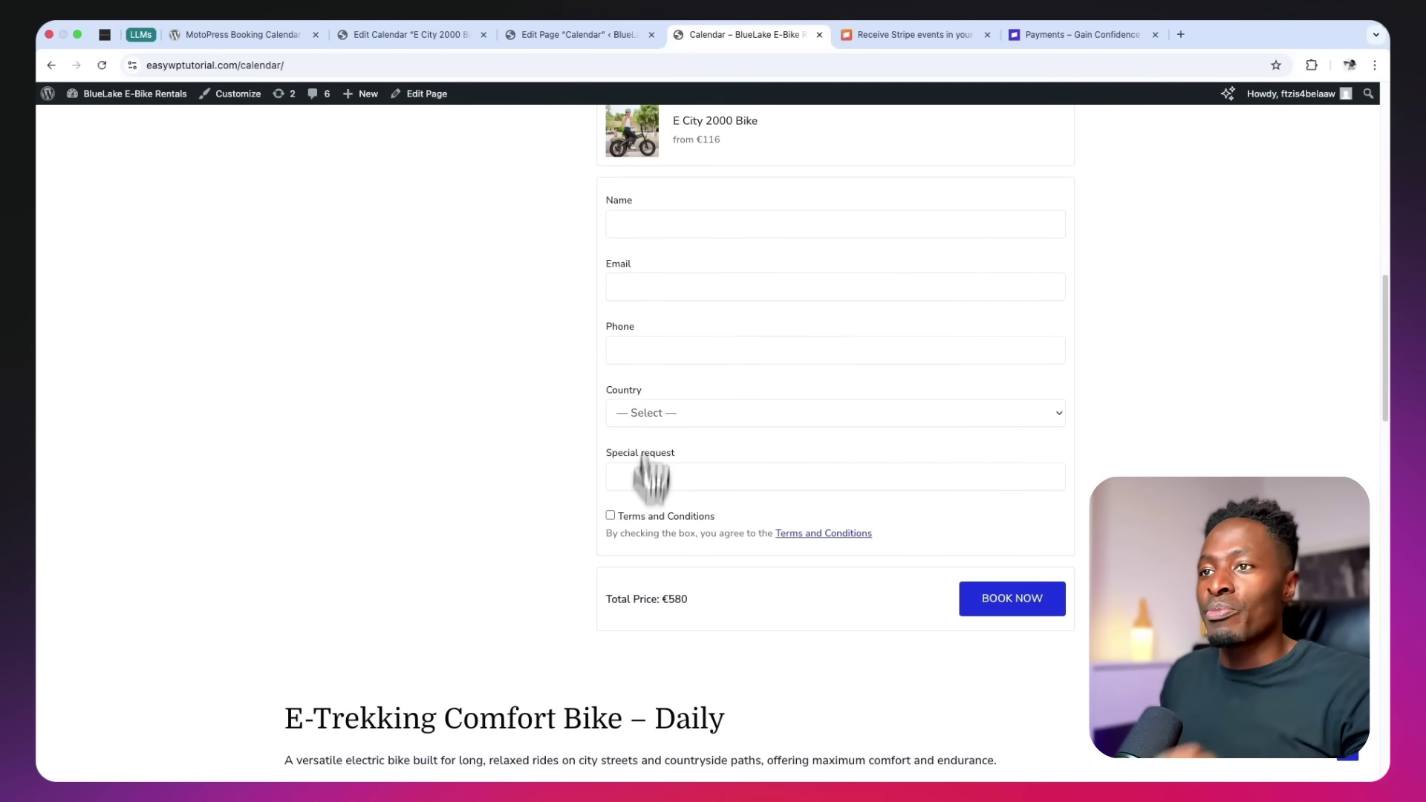
{"action": "left_click", "coordinate": [640, 227]}
{"action": "type", "text": "L"}
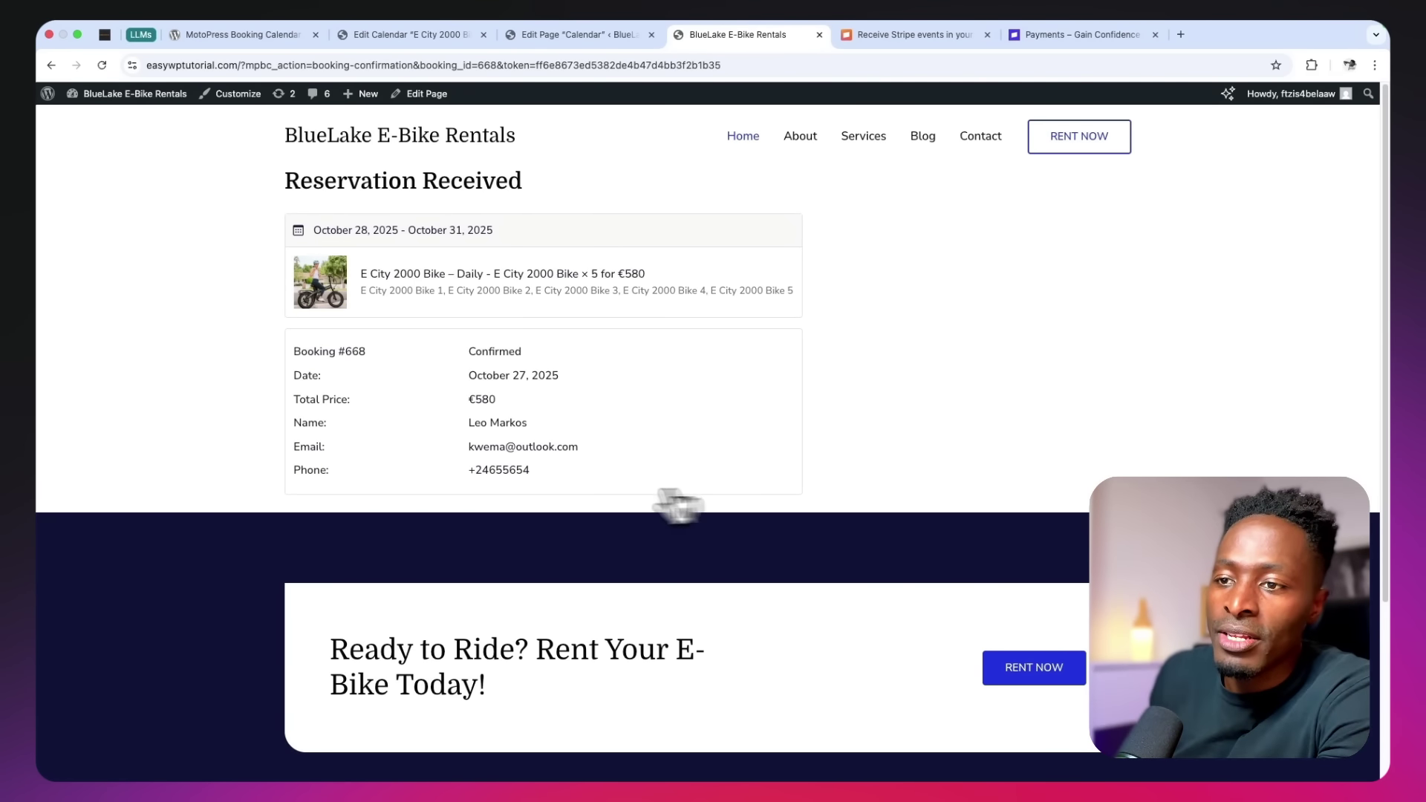
{"action": "left_click_drag", "start_coordinate": [469, 447], "coordinate": [579, 447]}
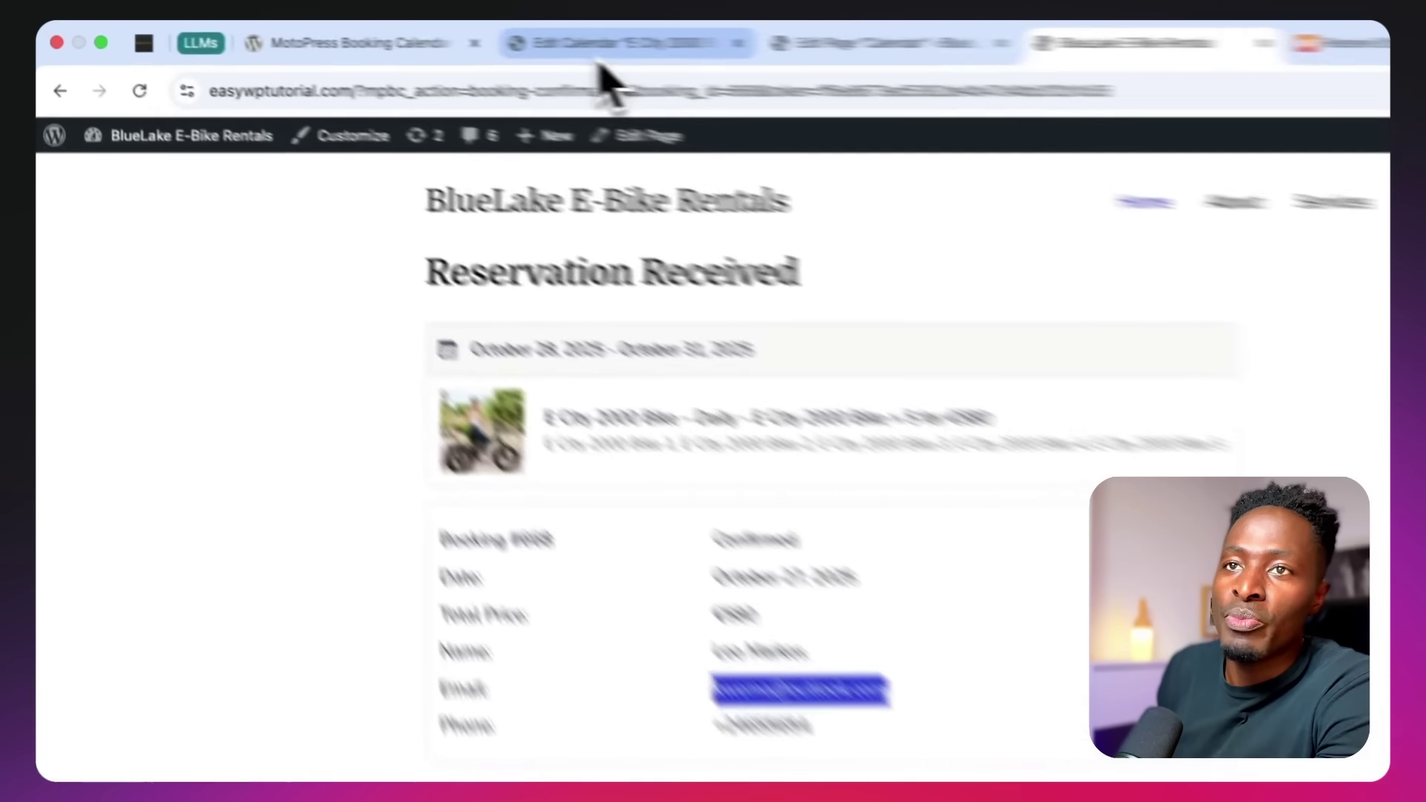
Check the Administrator Email used for booking notifications in the Calendars settings
{"action": "left_click", "coordinate": [405, 34]}
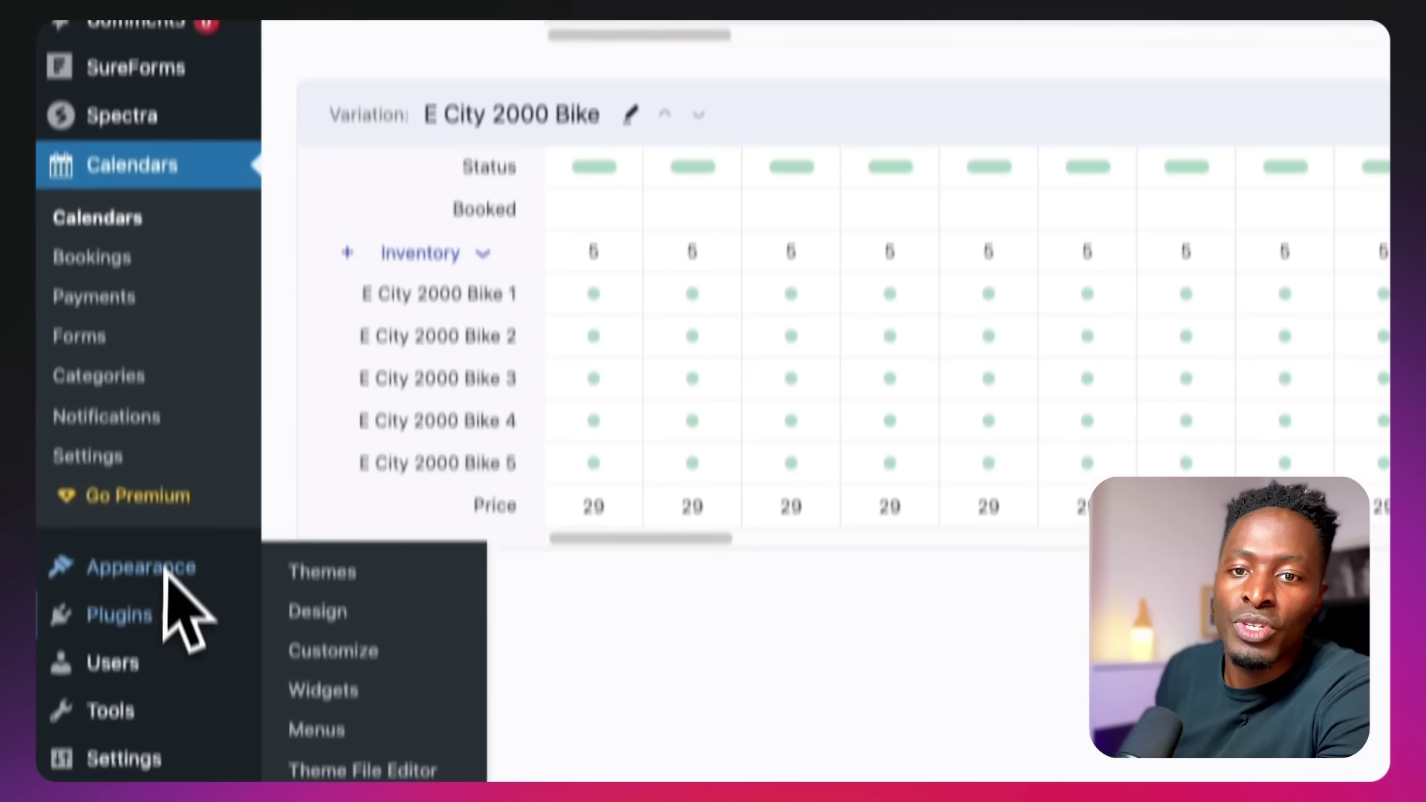
{"action": "scroll", "coordinate": [165, 568], "scroll_direction": "down", "scroll_amount": 2}
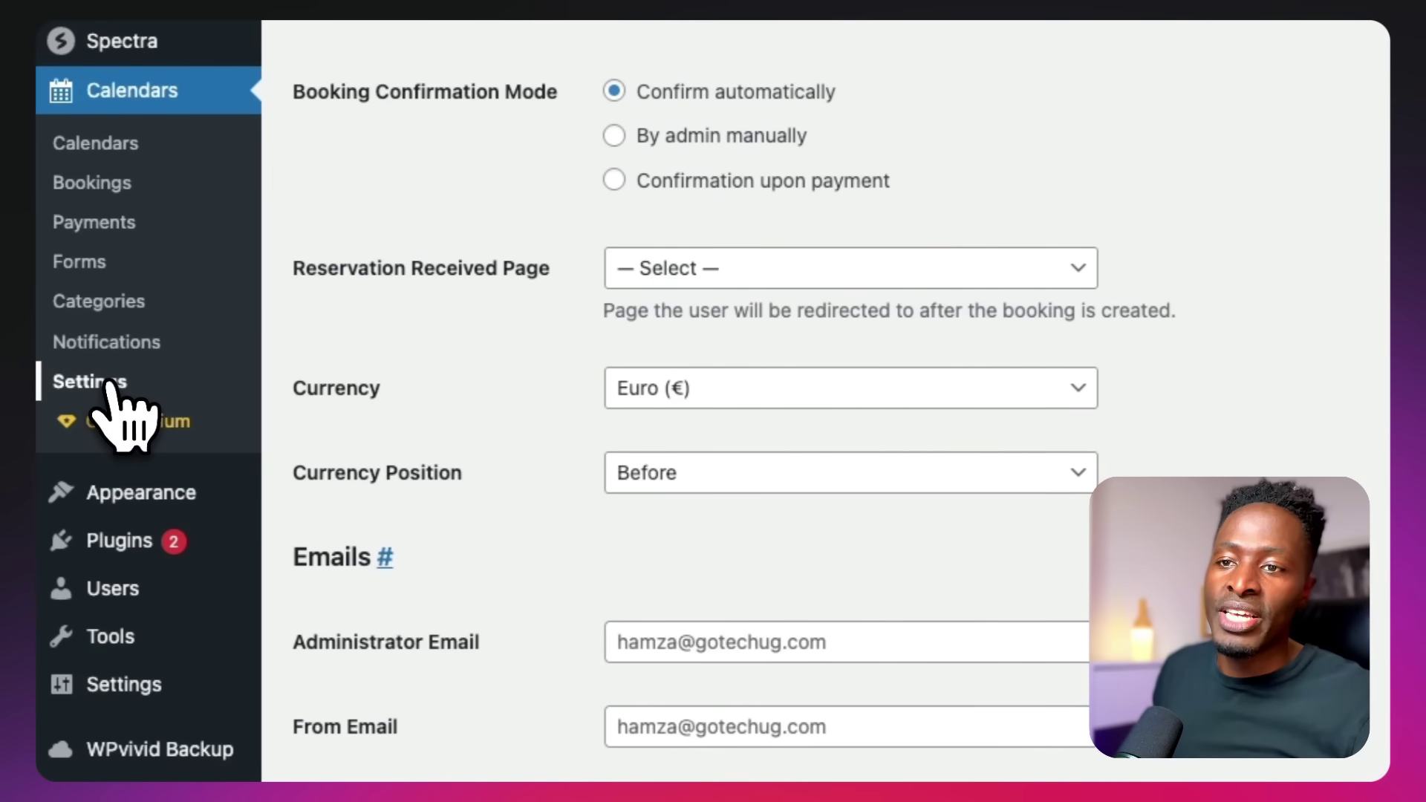
{"action": "scroll", "coordinate": [806, 323], "scroll_direction": "down", "scroll_amount": 3}
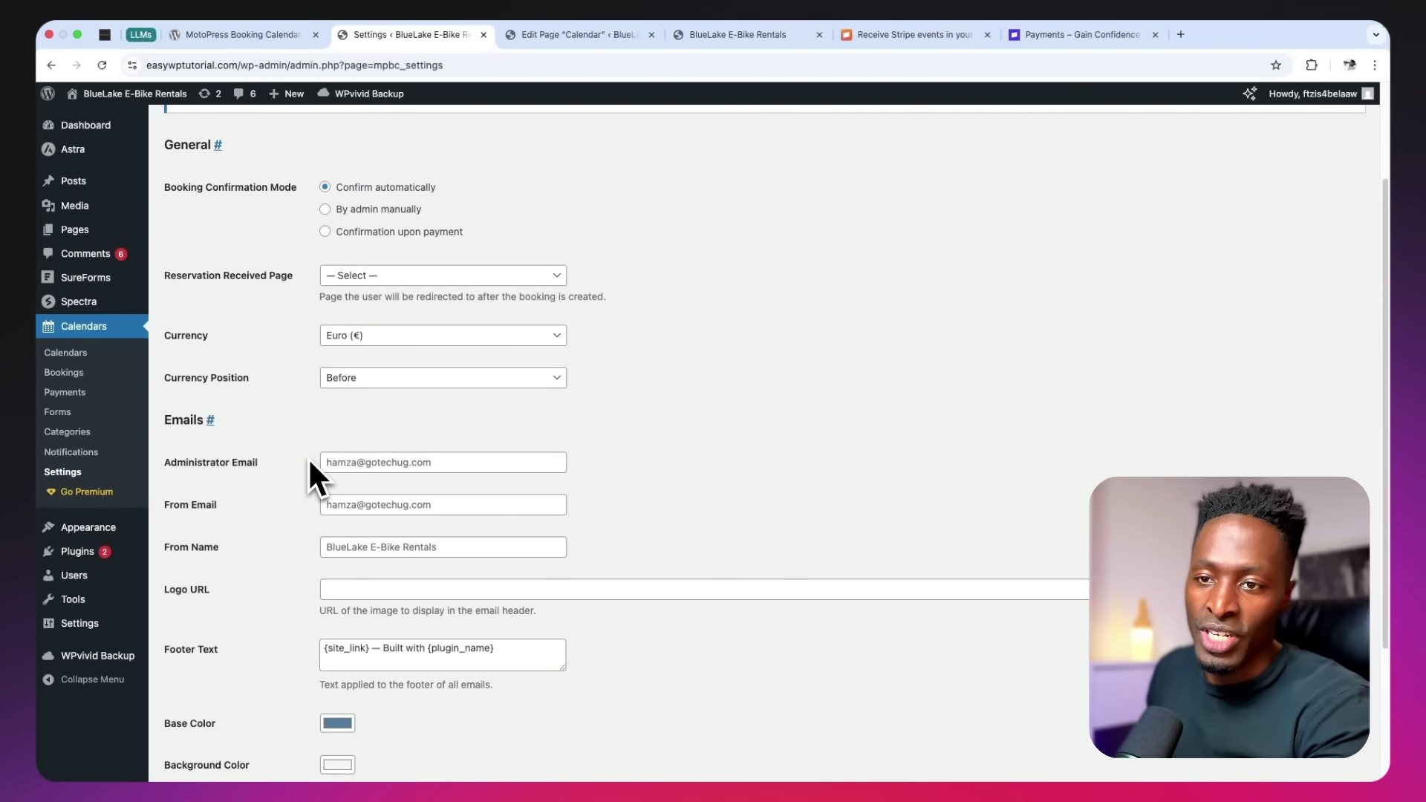
{"action": "left_click", "coordinate": [359, 463]}
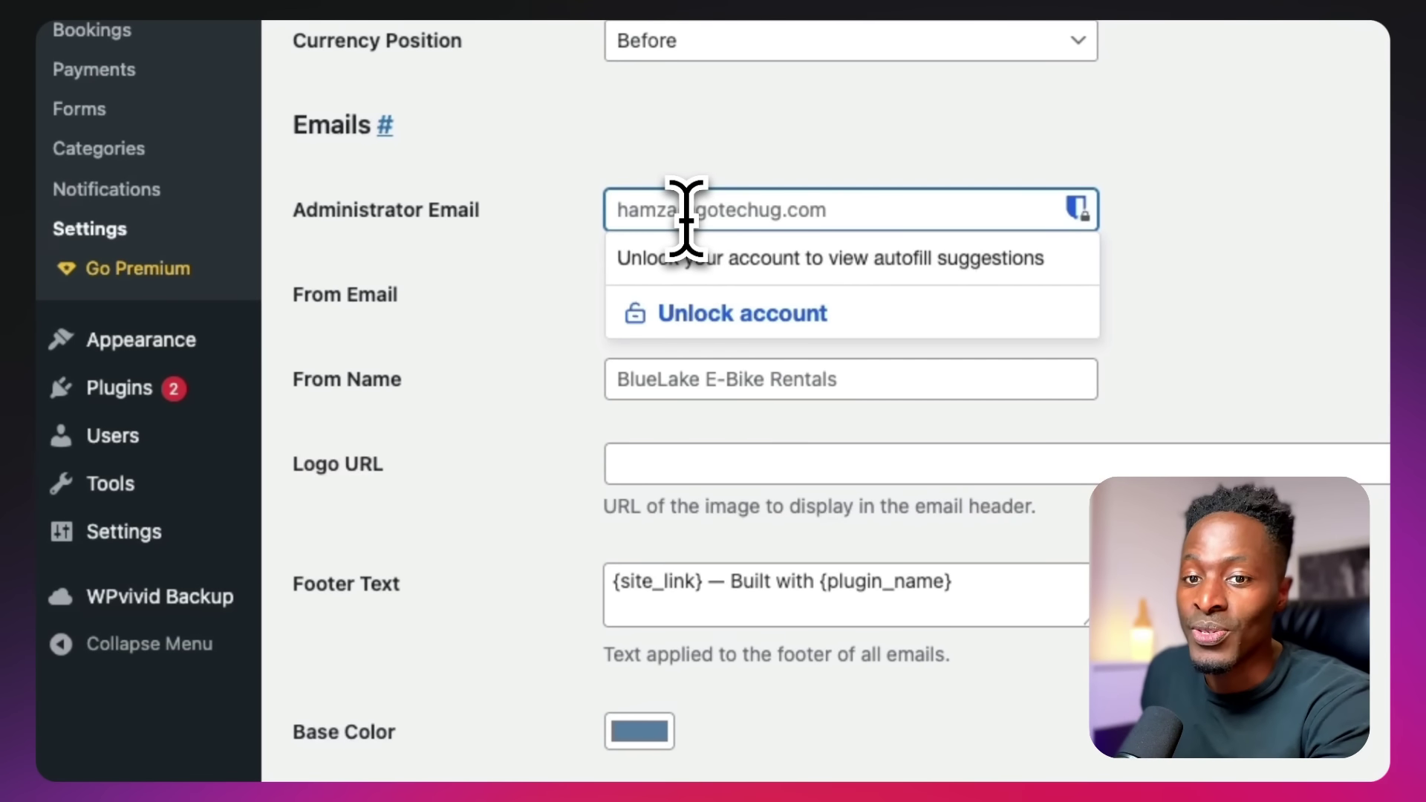
Open General Settings and select the site's Administration Email Address
{"action": "left_click", "coordinate": [141, 531]}
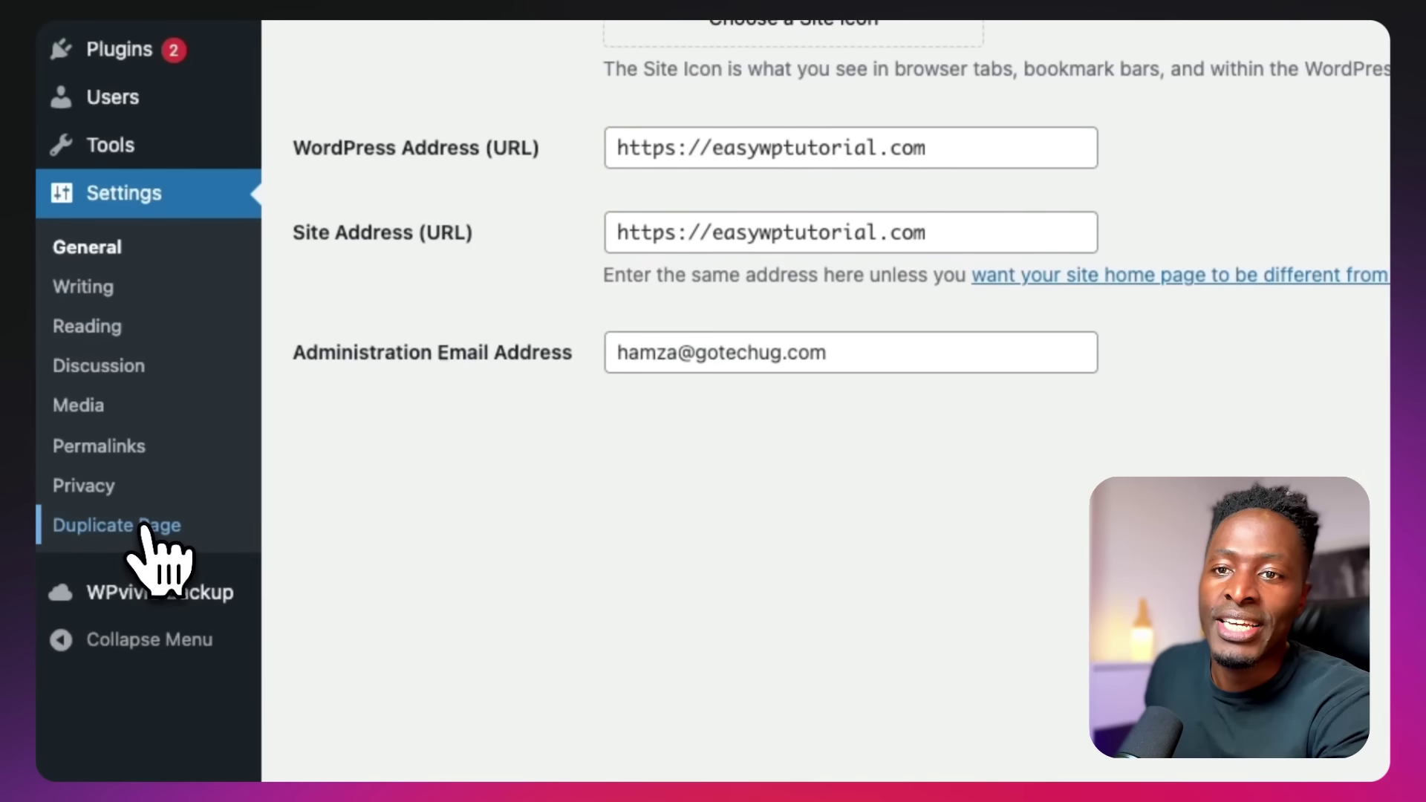
{"action": "scroll", "coordinate": [821, 388], "scroll_direction": "up", "scroll_amount": 2}
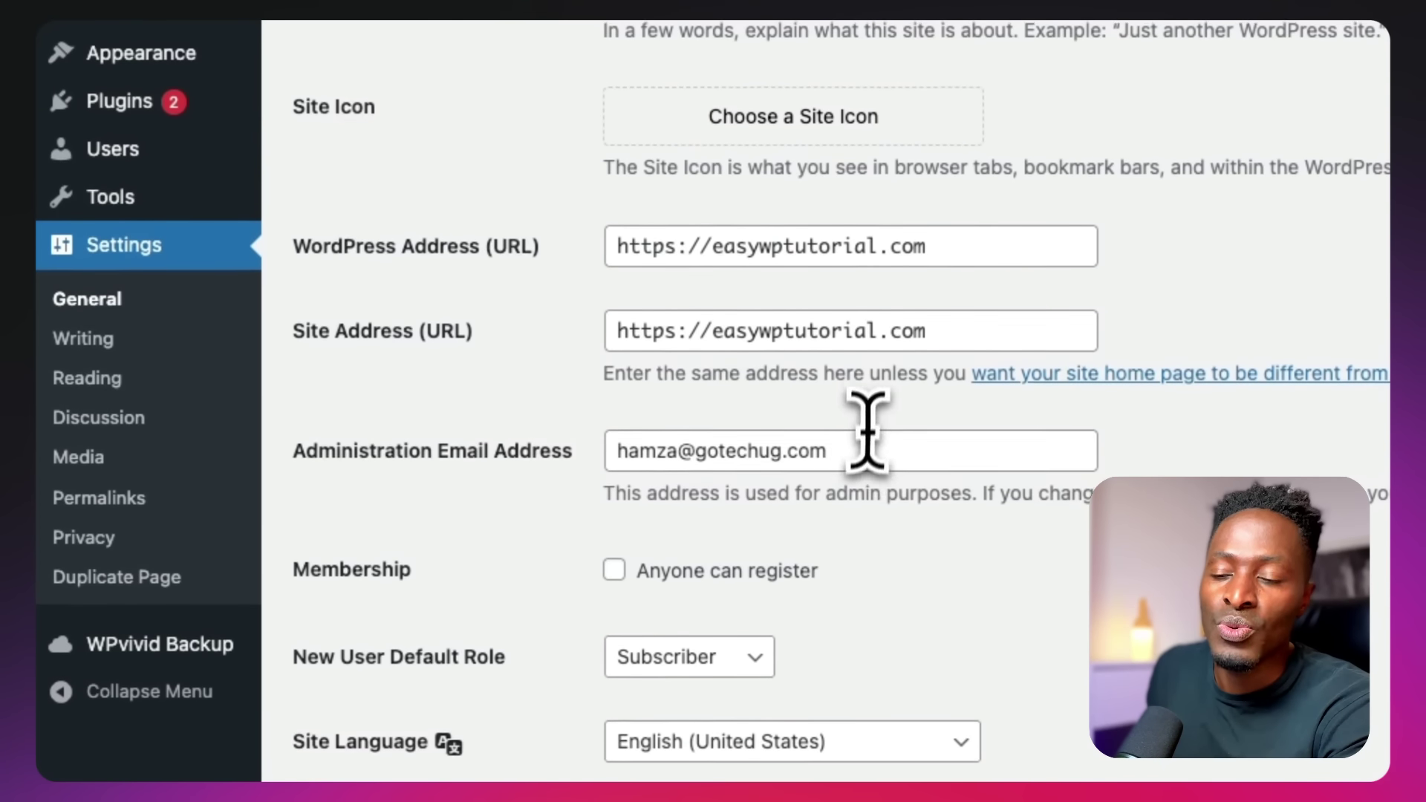
{"action": "triple_click", "coordinate": [755, 454]}
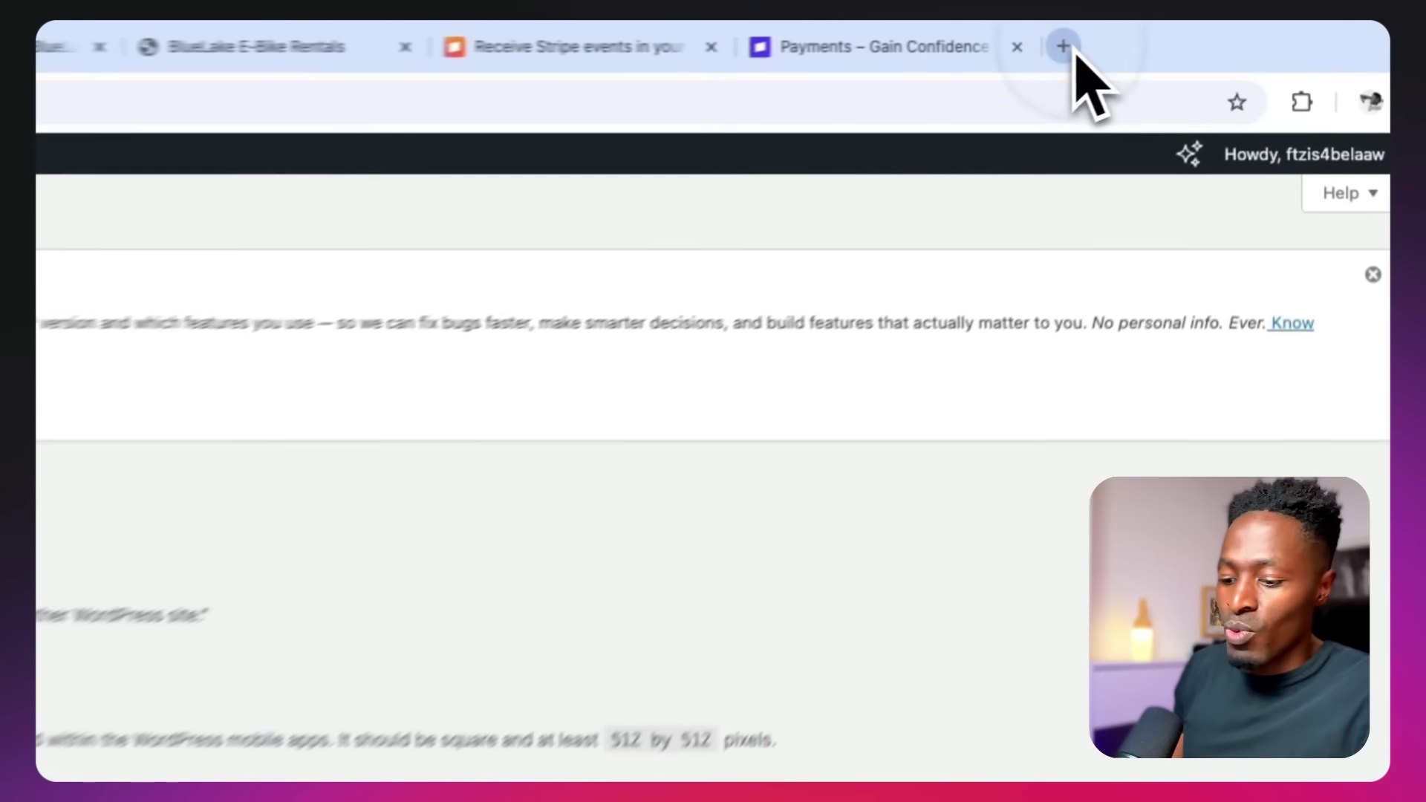
Open Outlook in a new tab and read the Booking #668 confirmation email
{"action": "left_click", "coordinate": [1180, 35]}
{"action": "key", "text": "Return"}
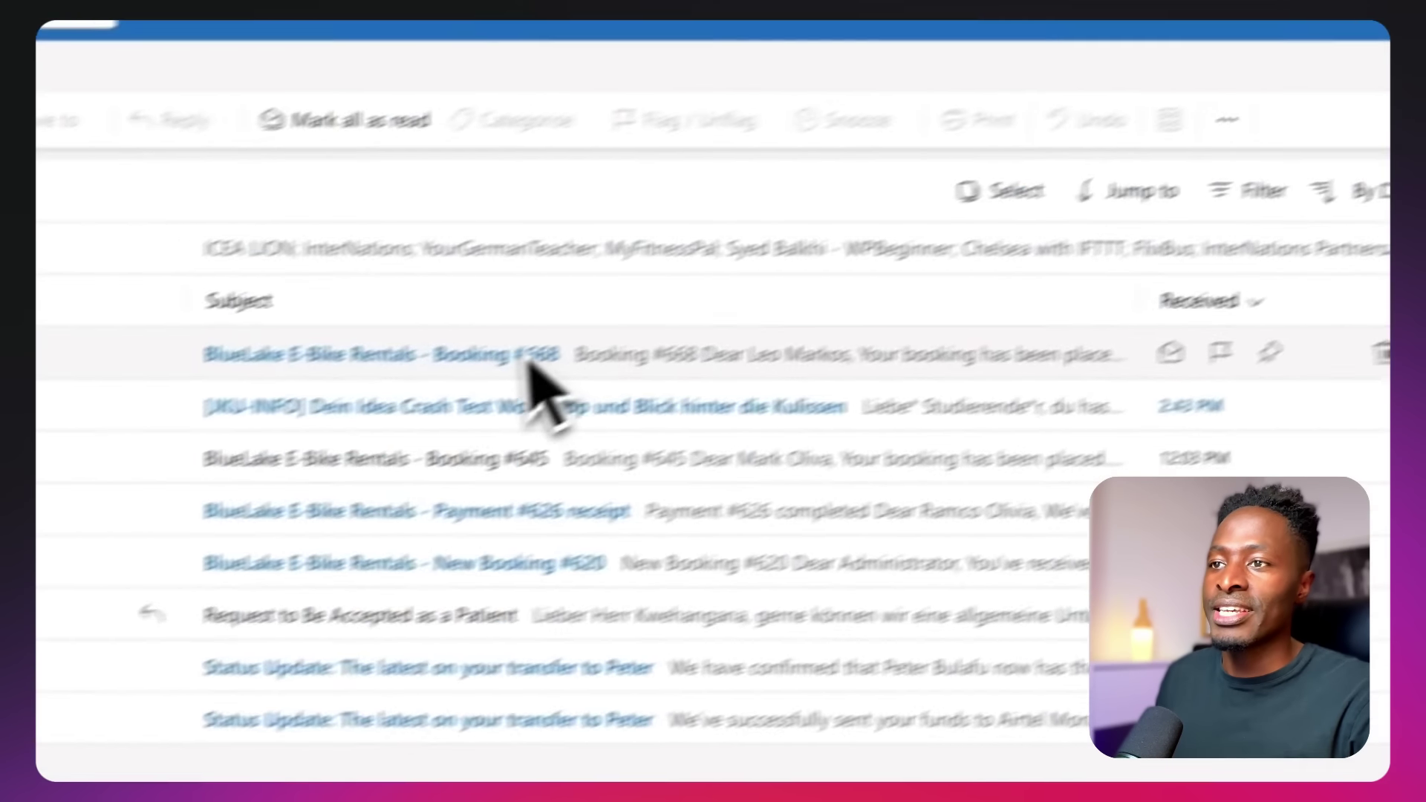
{"action": "left_click", "coordinate": [105, 526]}
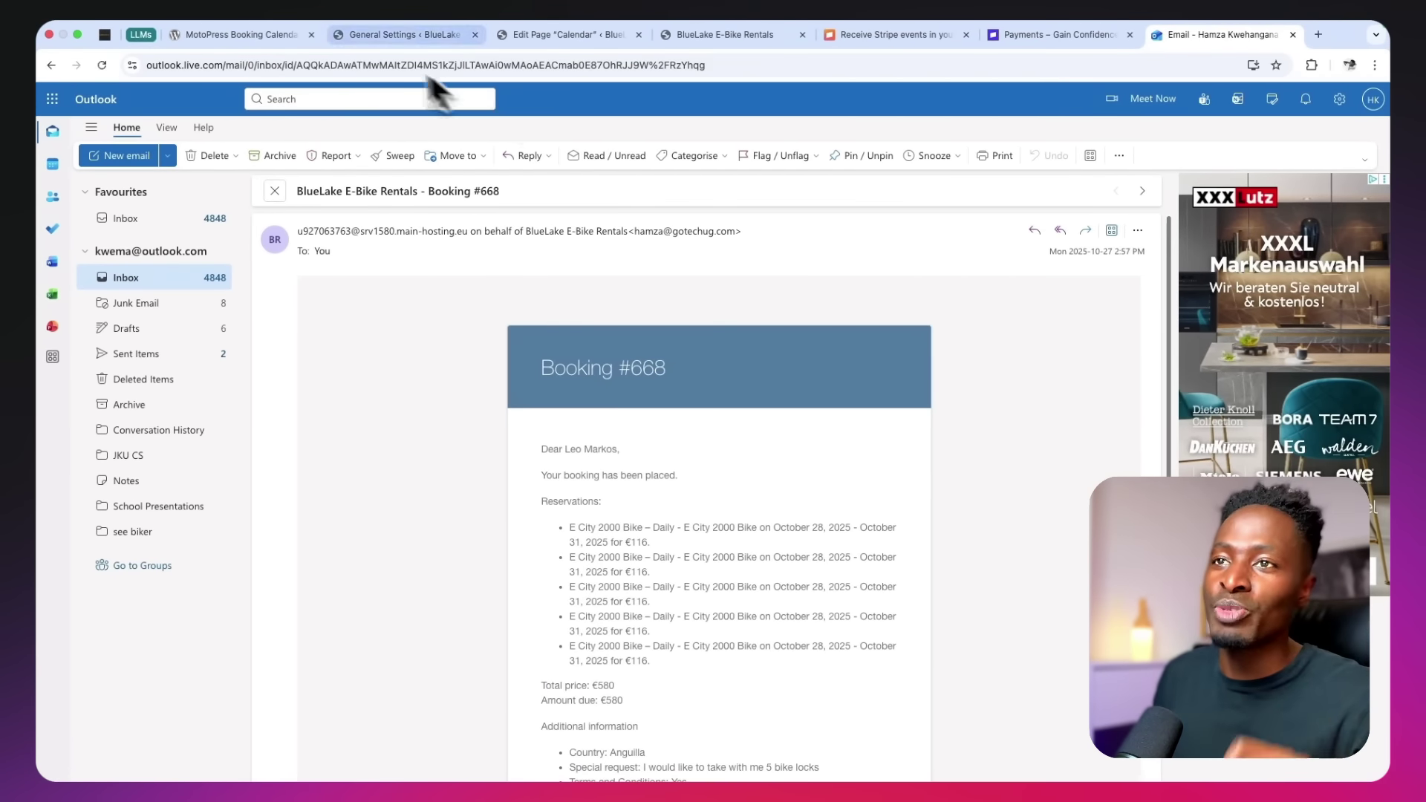
{"action": "left_click", "coordinate": [367, 38]}
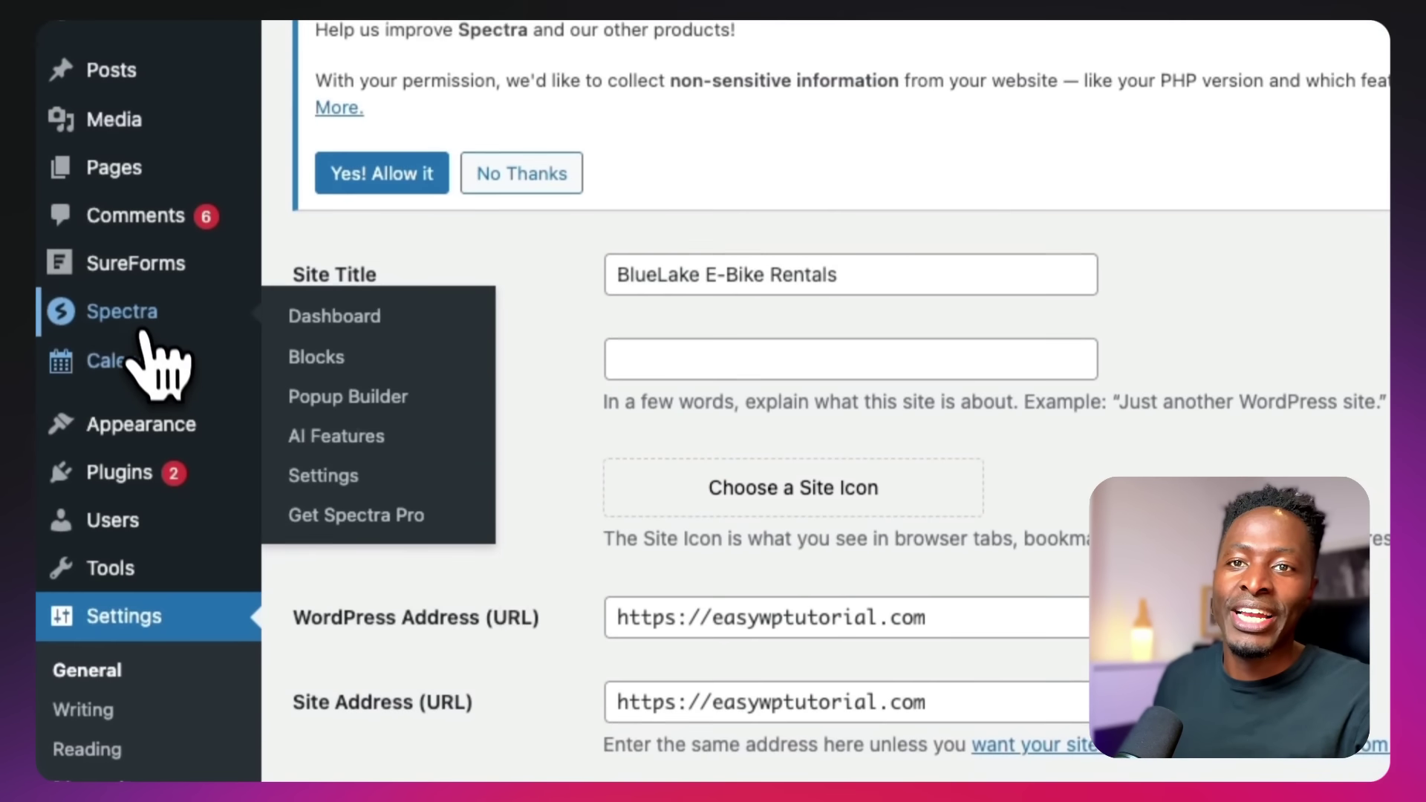
Open booking #668 and review its customer info, five bikes, €580 price and payment details
{"action": "mouse_move", "coordinate": [135, 621]}
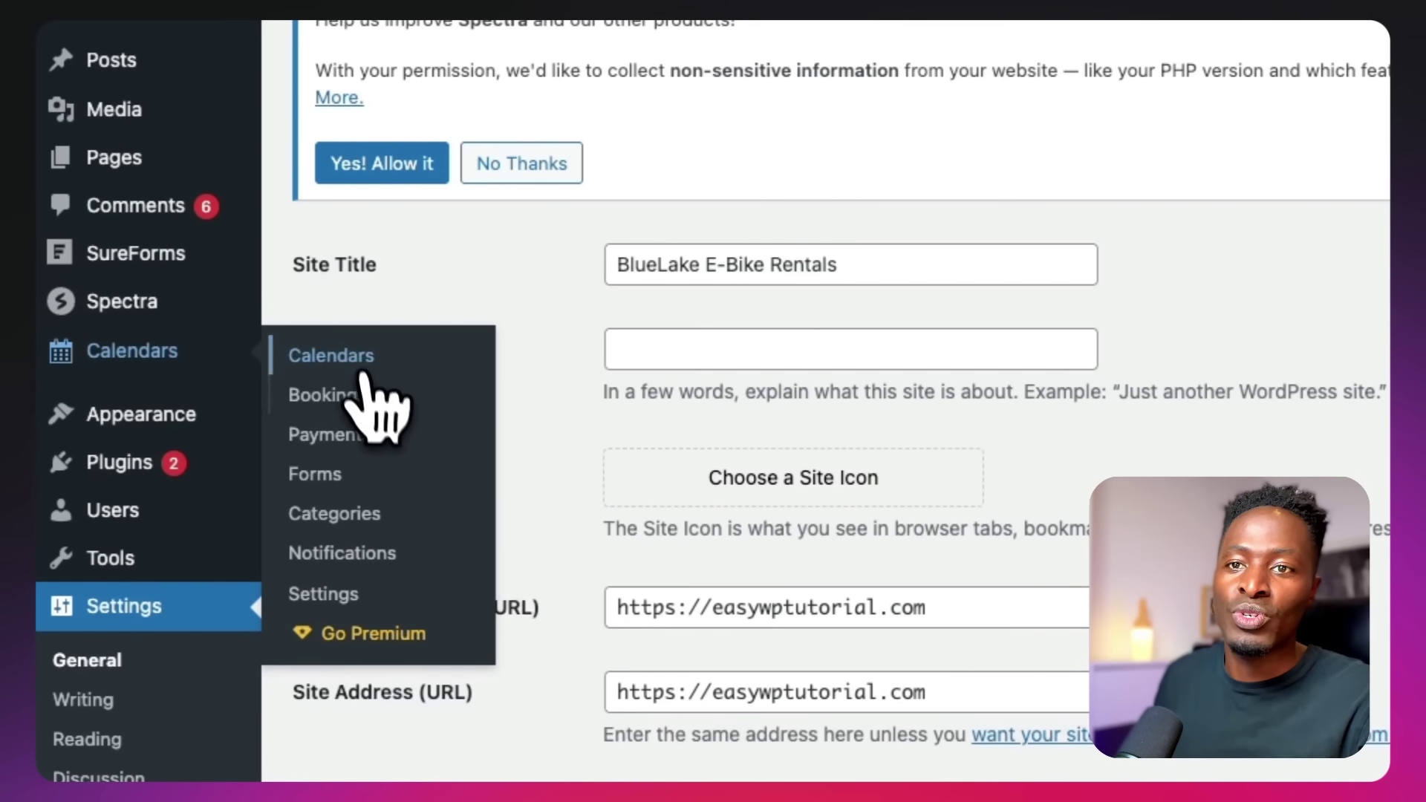
{"action": "left_click", "coordinate": [360, 401]}
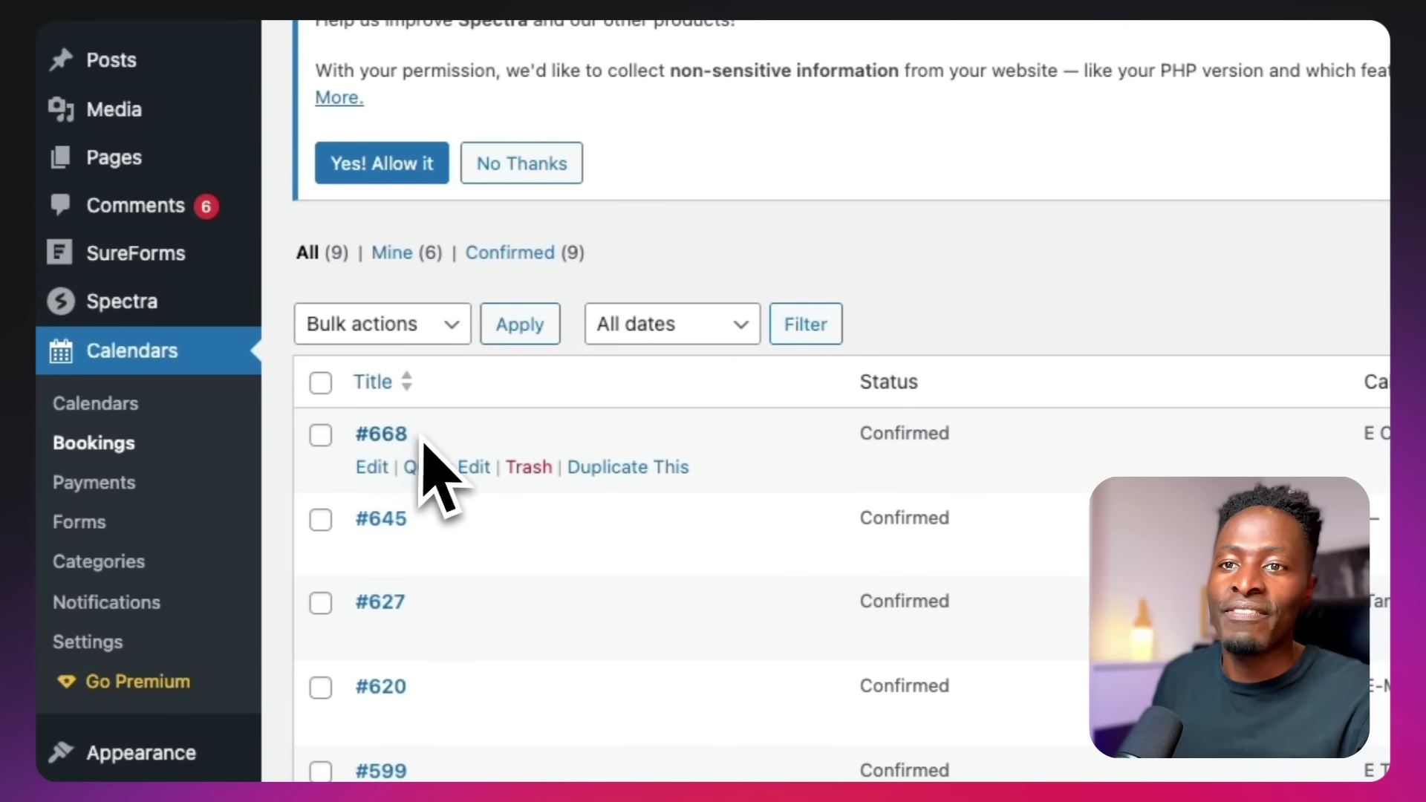
{"action": "left_click", "coordinate": [371, 468]}
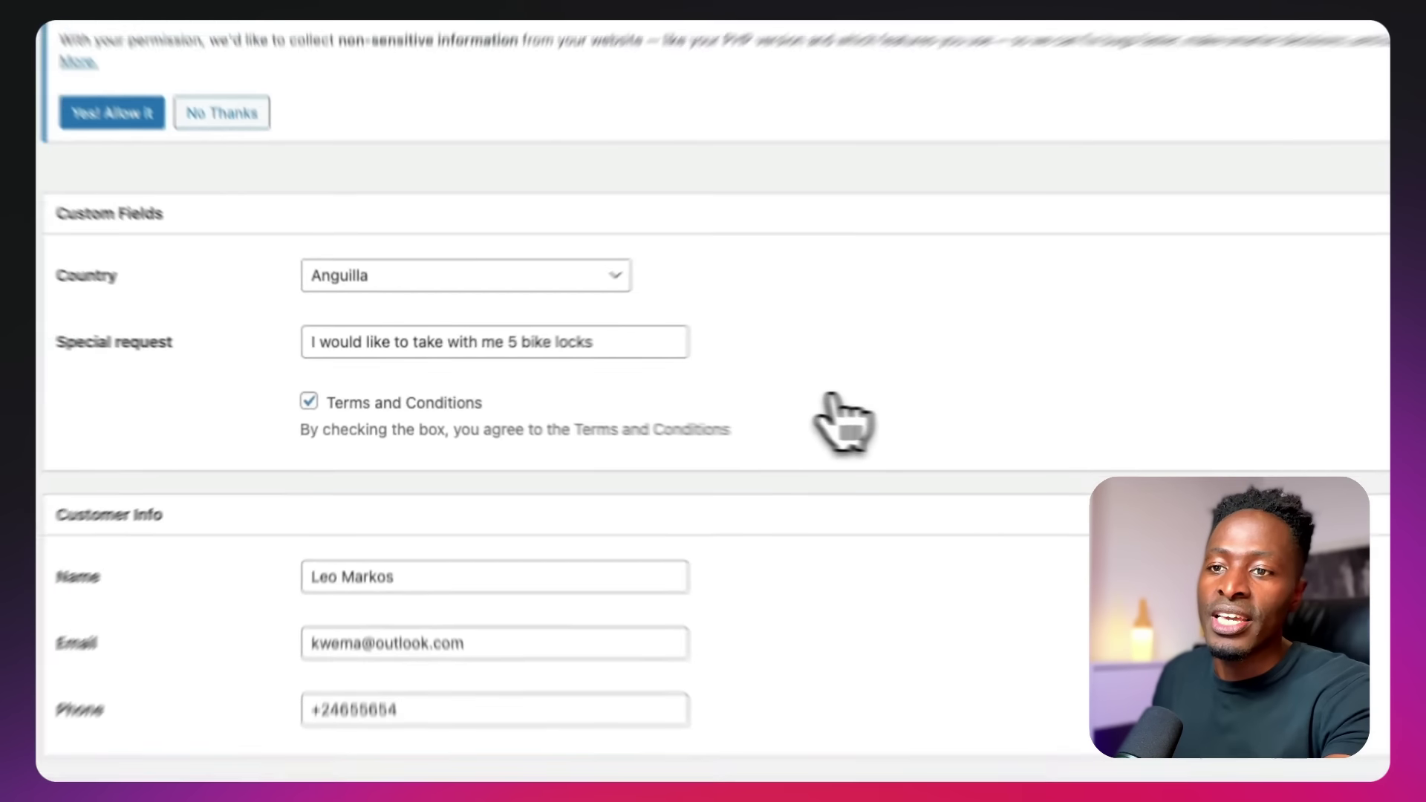
{"action": "scroll", "coordinate": [958, 415], "scroll_direction": "down", "scroll_amount": 5}
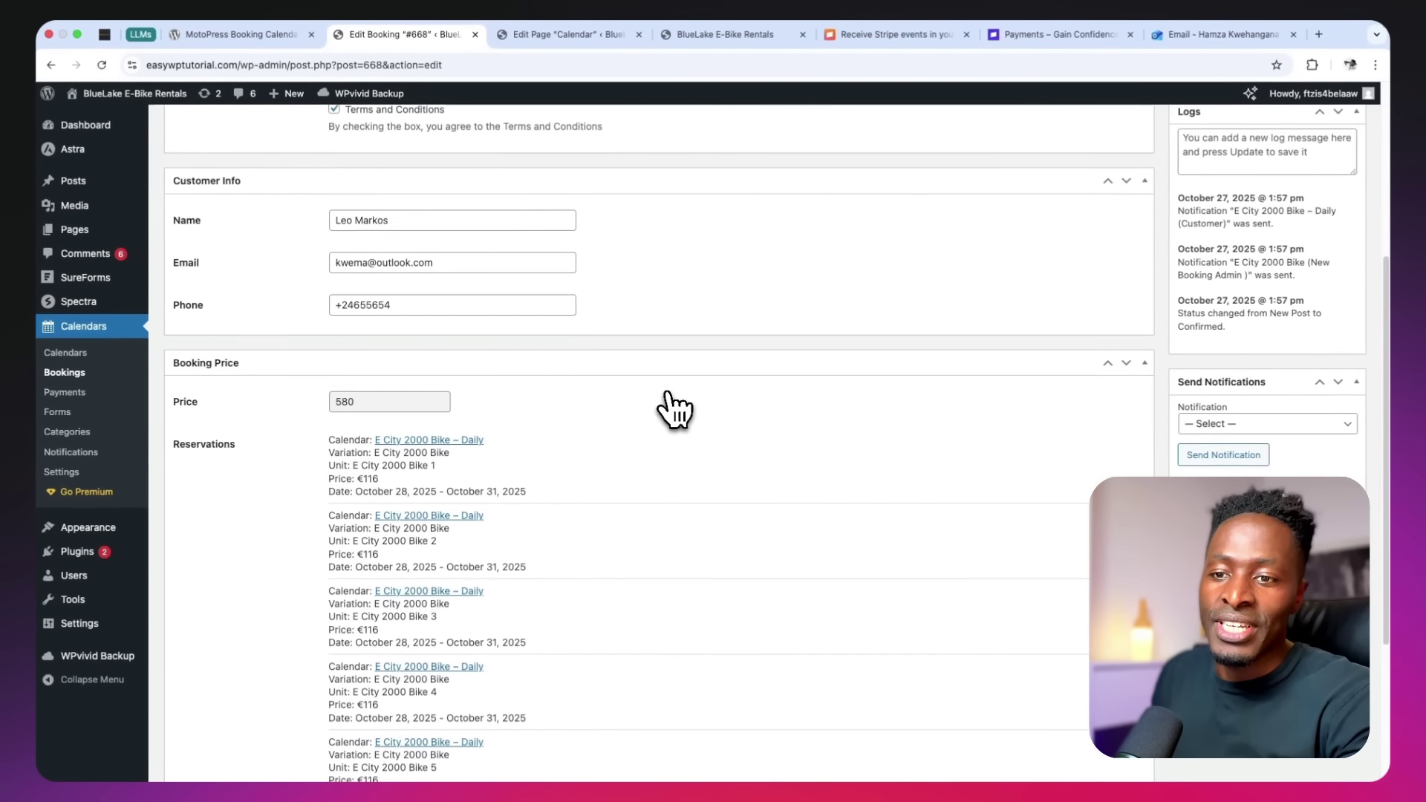
{"action": "scroll", "coordinate": [674, 408], "scroll_direction": "down", "scroll_amount": 2}
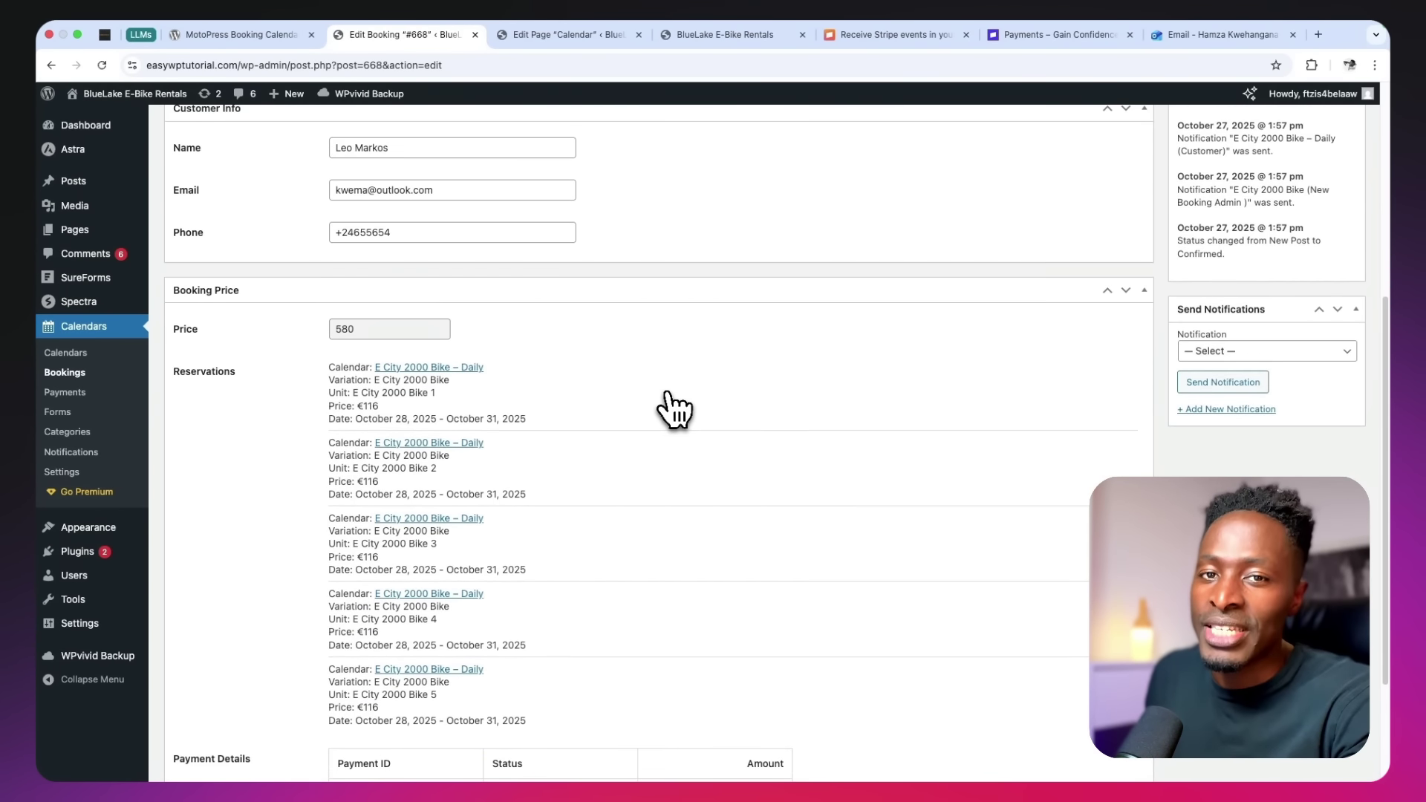
{"action": "scroll", "coordinate": [674, 408], "scroll_direction": "down", "scroll_amount": 1}
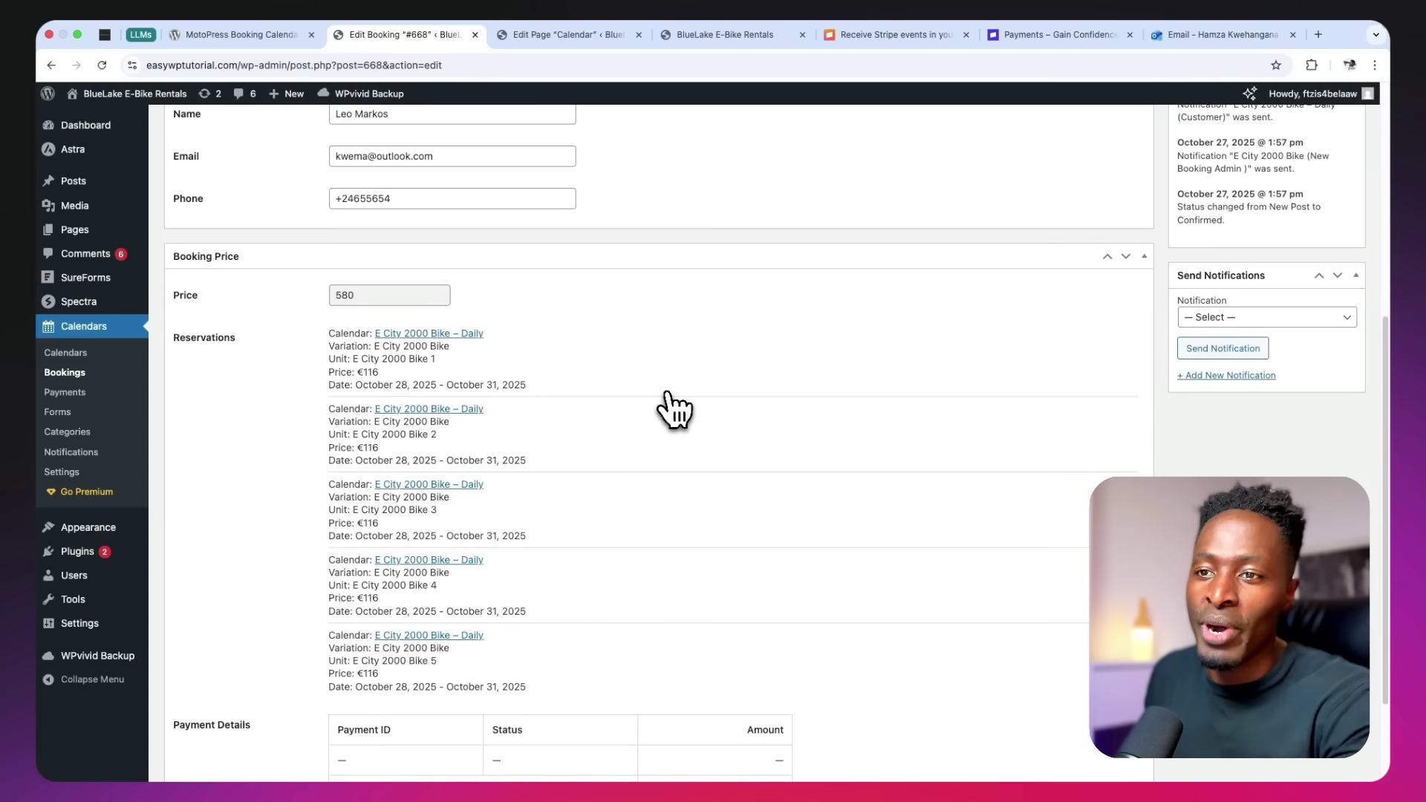
{"action": "scroll", "coordinate": [674, 408], "scroll_direction": "down", "scroll_amount": 4}
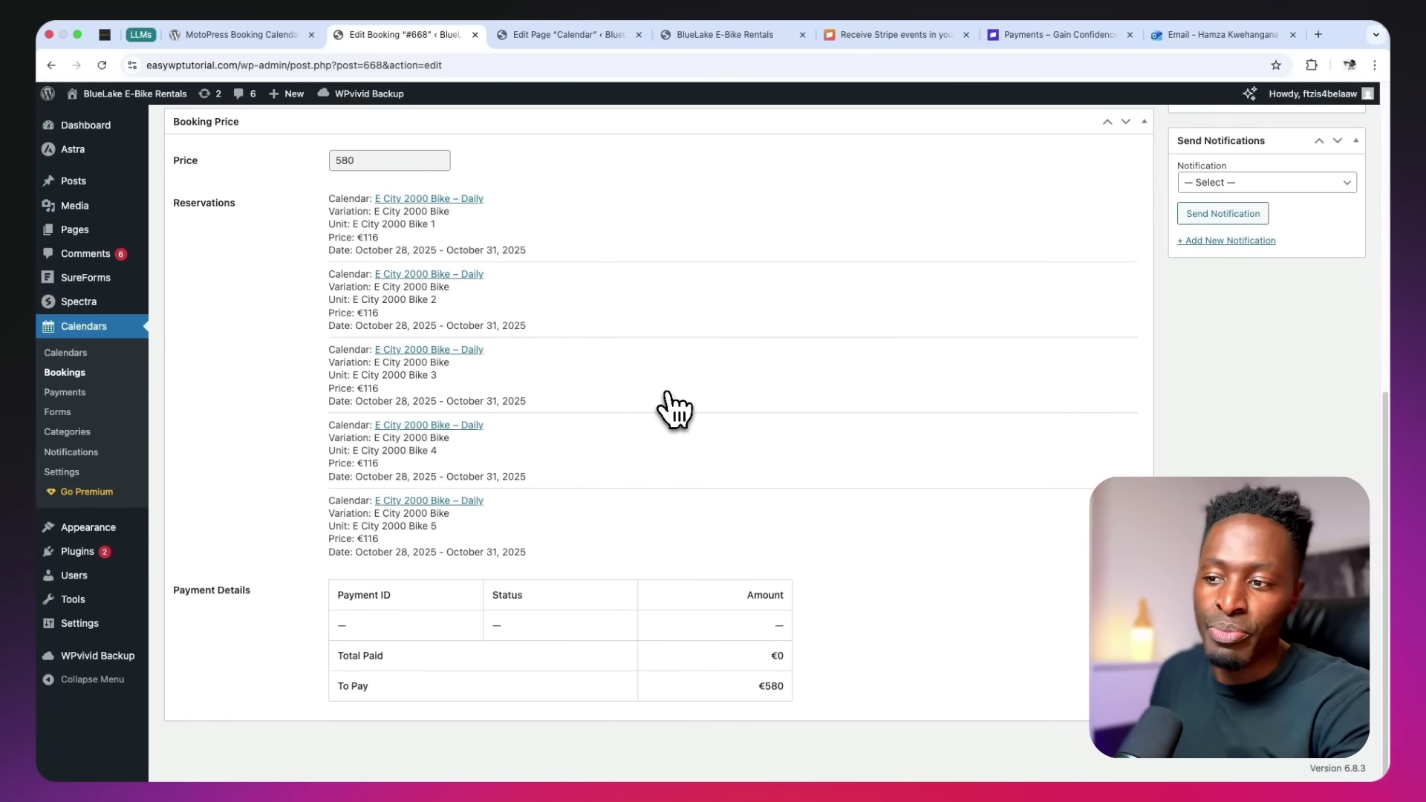
{"action": "scroll", "coordinate": [674, 408], "scroll_direction": "up", "scroll_amount": 6}
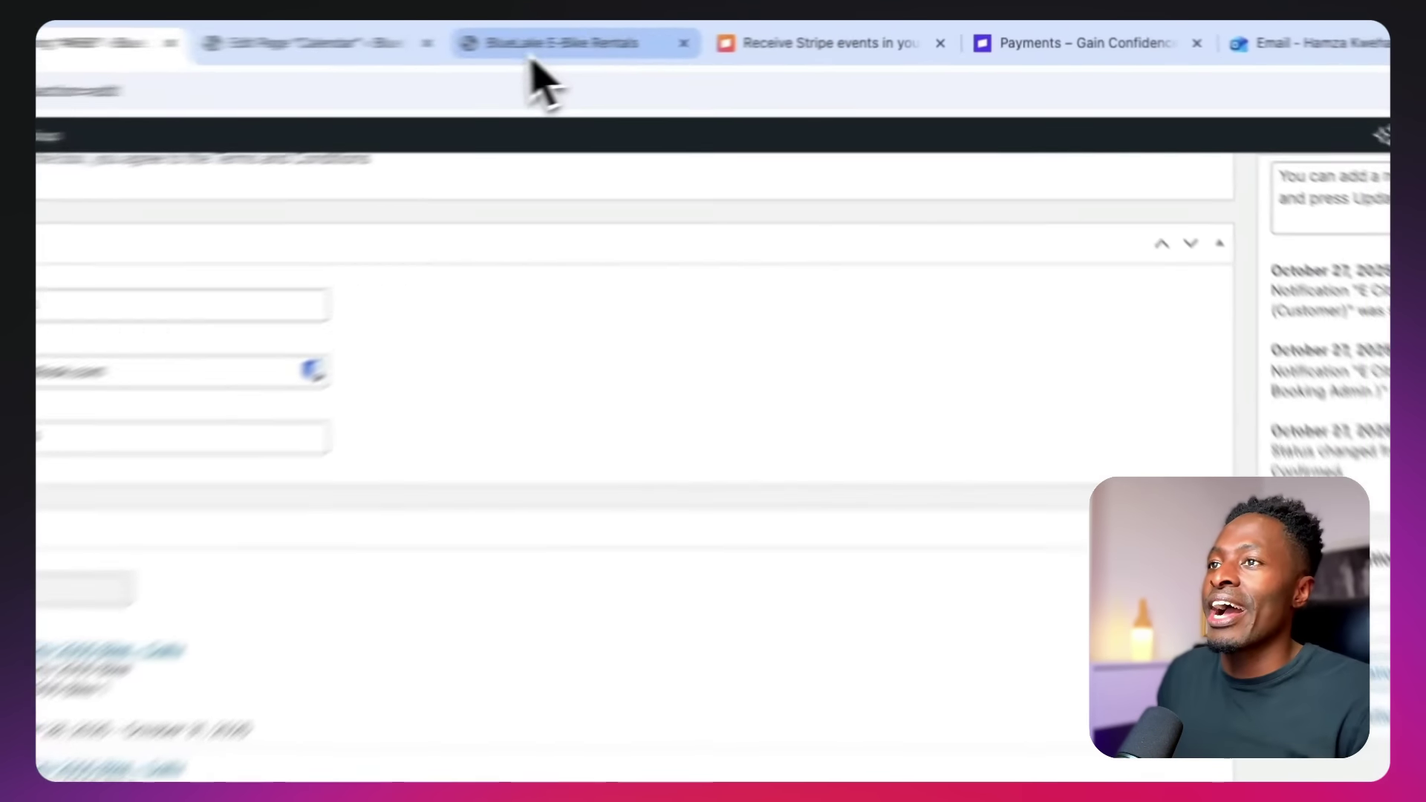
Return to the Outlook tab showing the Booking #668 email with Country Anguilla and the bike locks request
{"action": "left_click", "coordinate": [724, 34]}
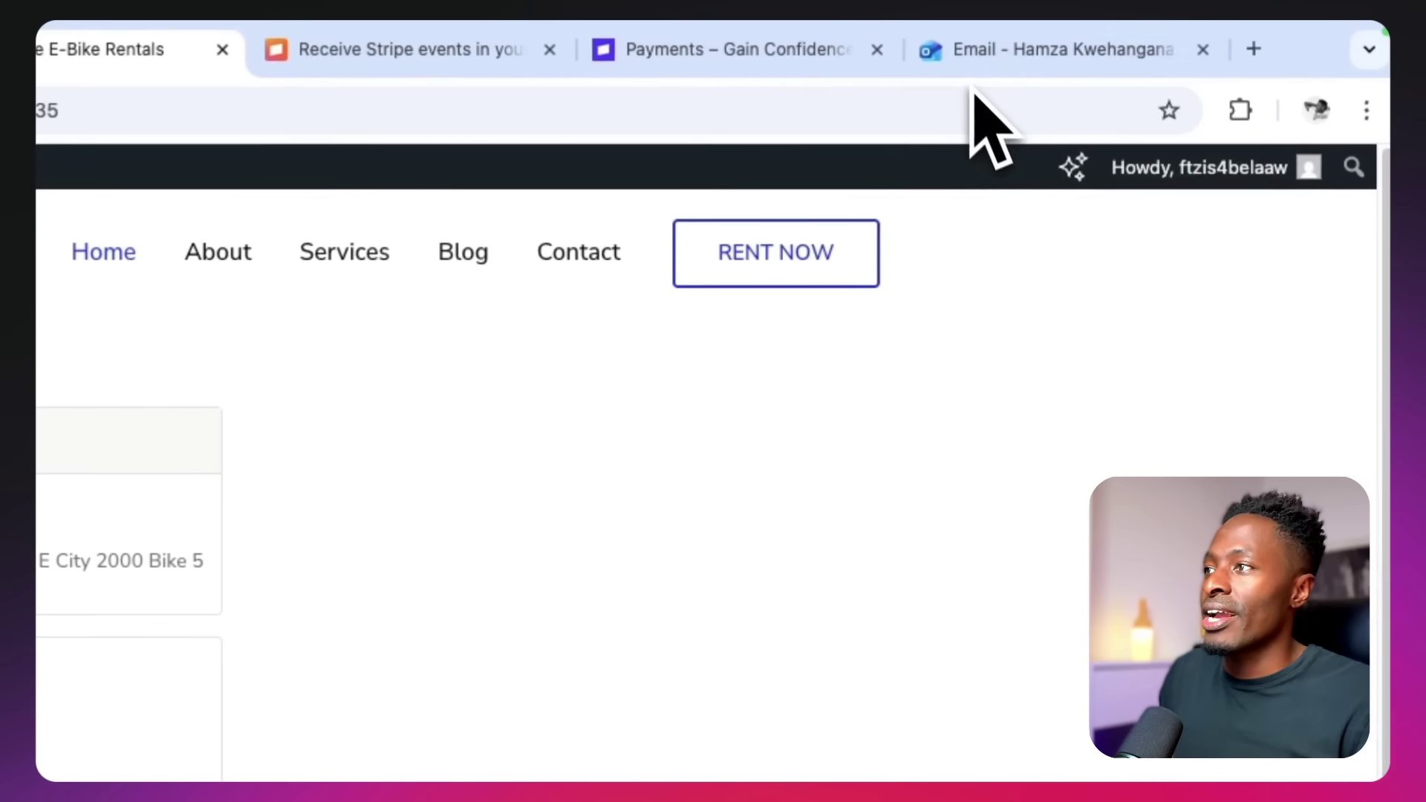
{"action": "left_click", "coordinate": [1033, 50]}
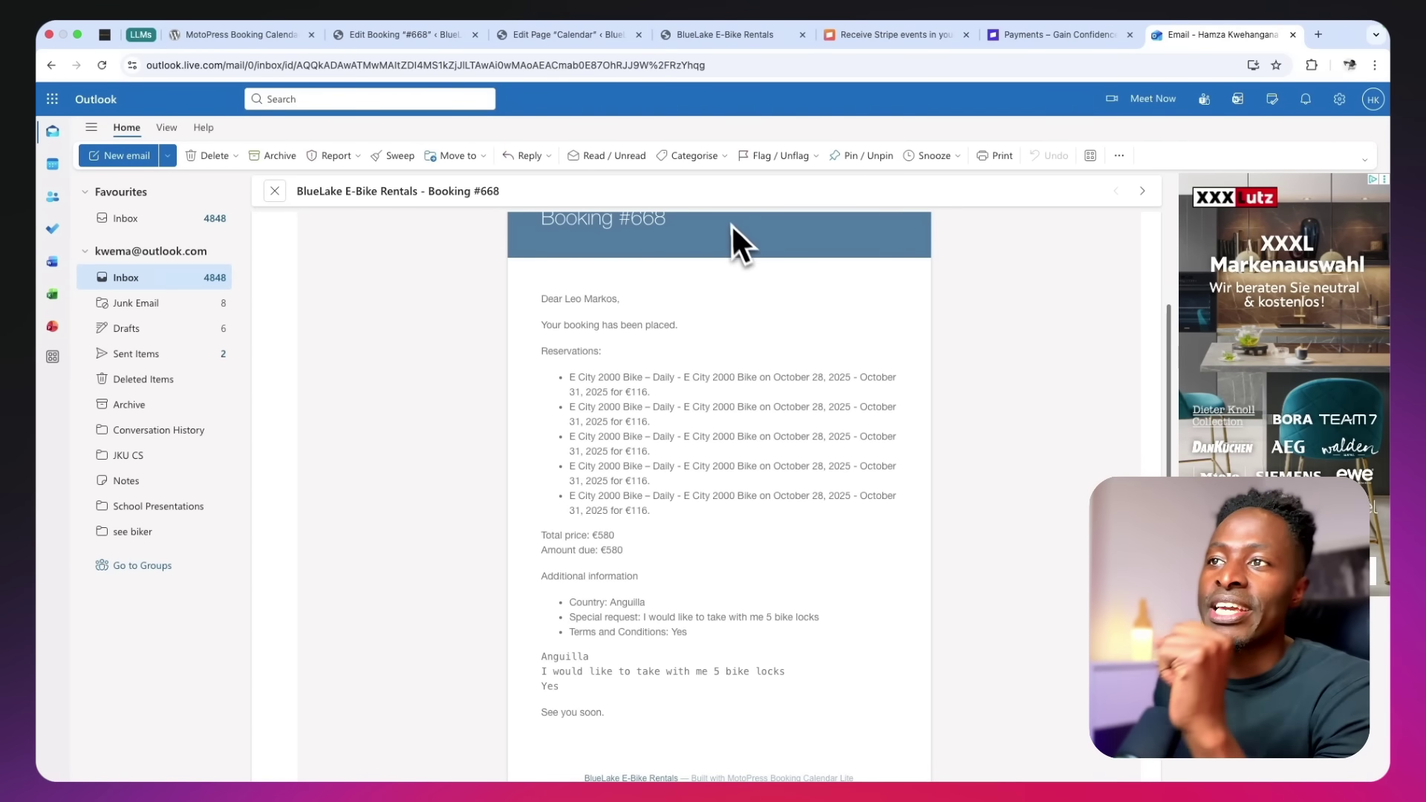
{"action": "left_click", "coordinate": [603, 64]}
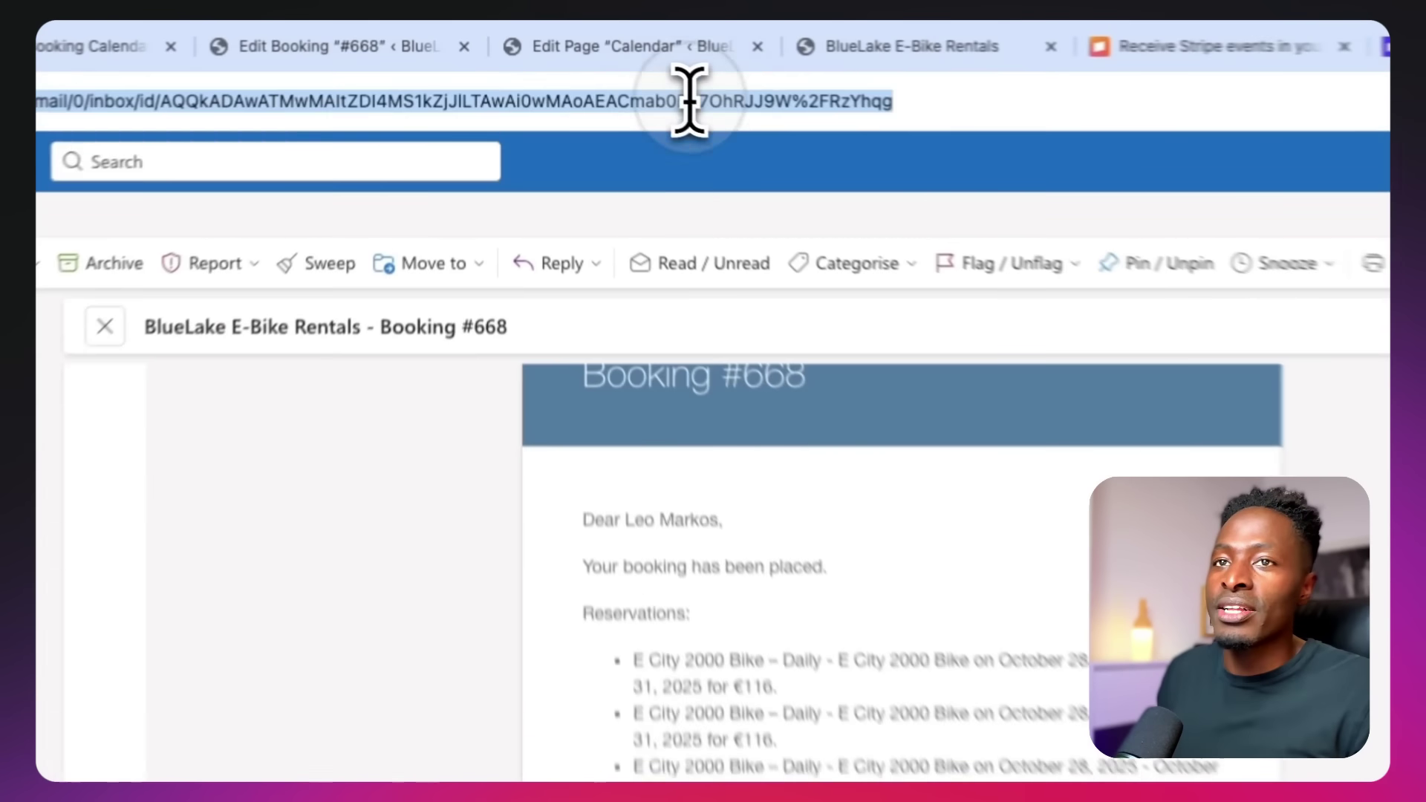
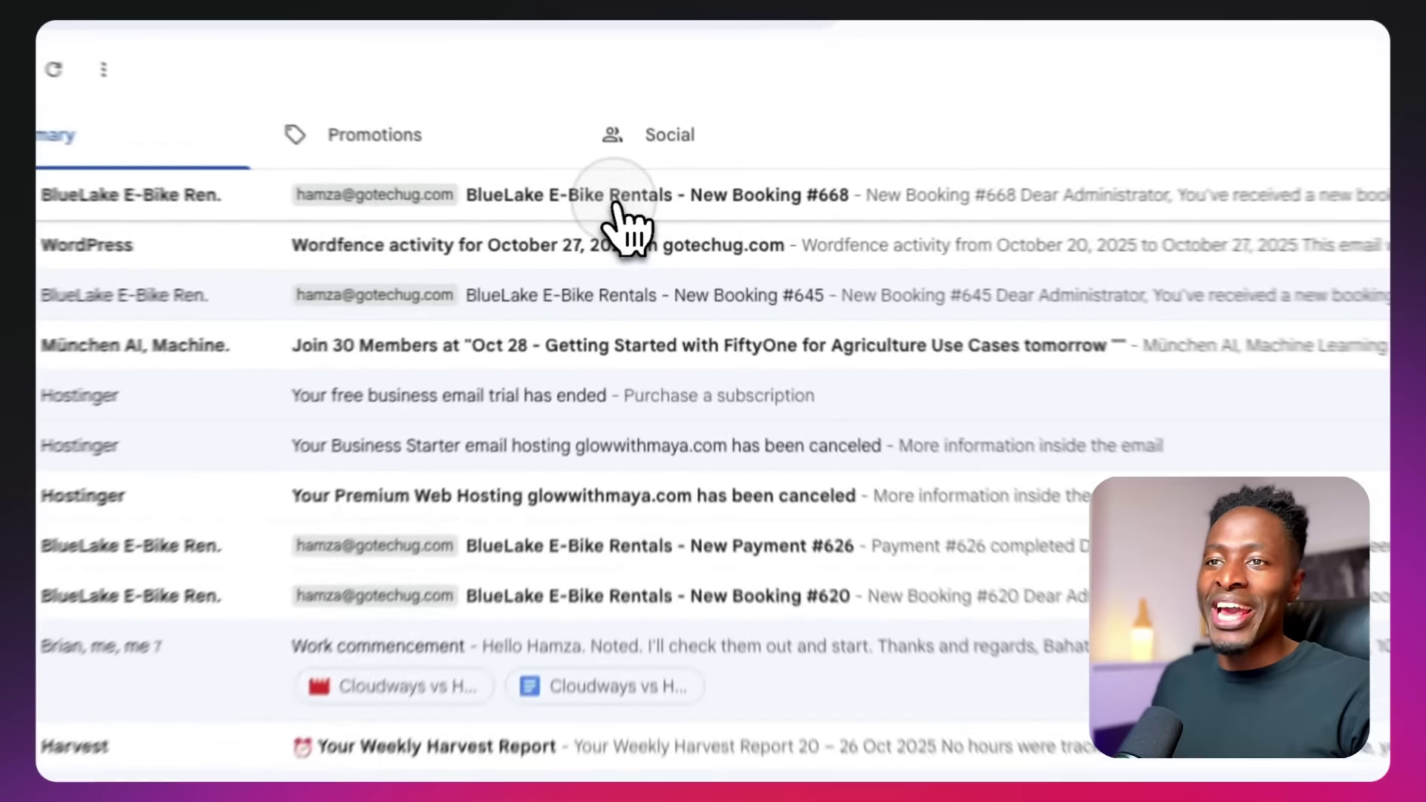
Open the administrator's Gmail inbox and scroll through the New Booking #668 email
{"action": "left_click", "coordinate": [616, 208]}
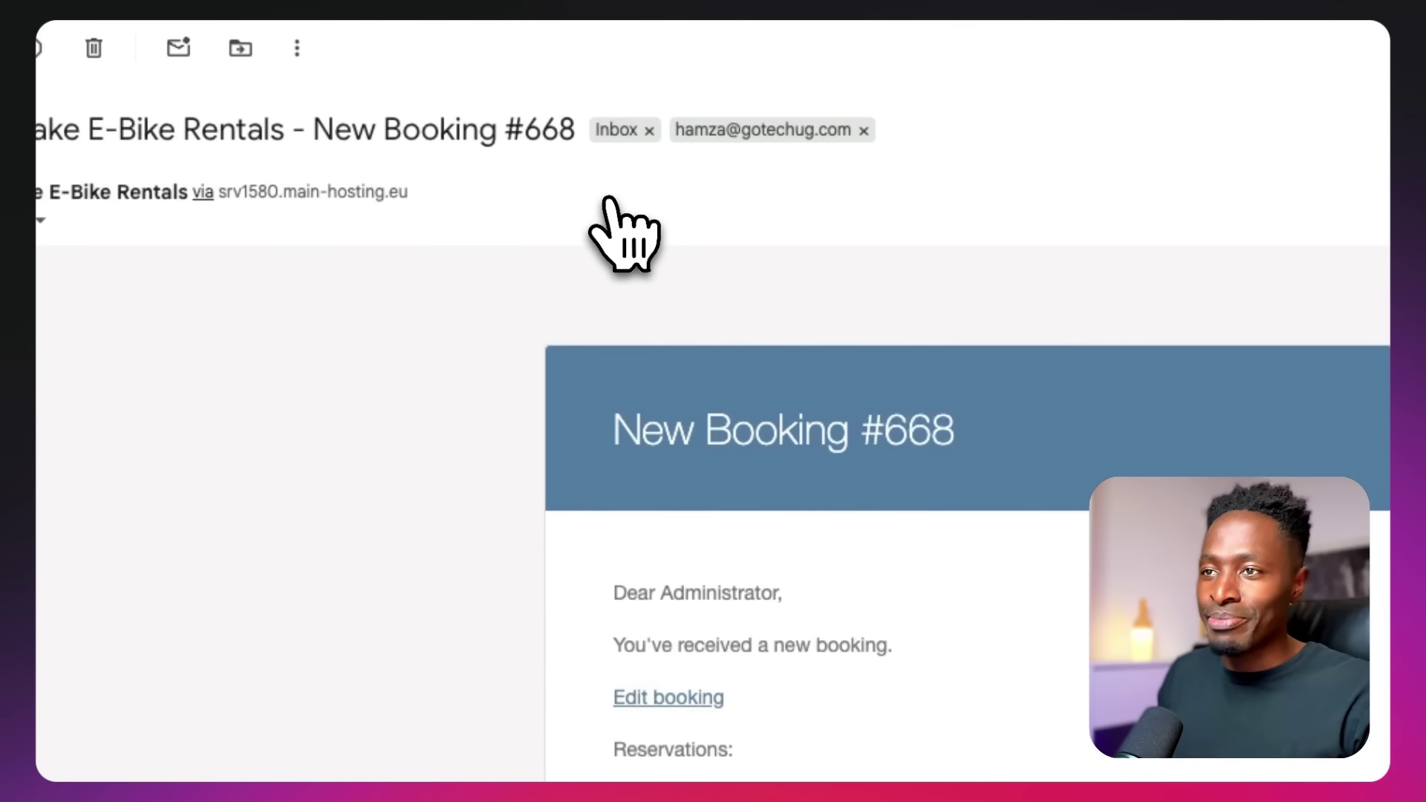
{"action": "scroll", "coordinate": [720, 451], "scroll_direction": "down", "scroll_amount": 3}
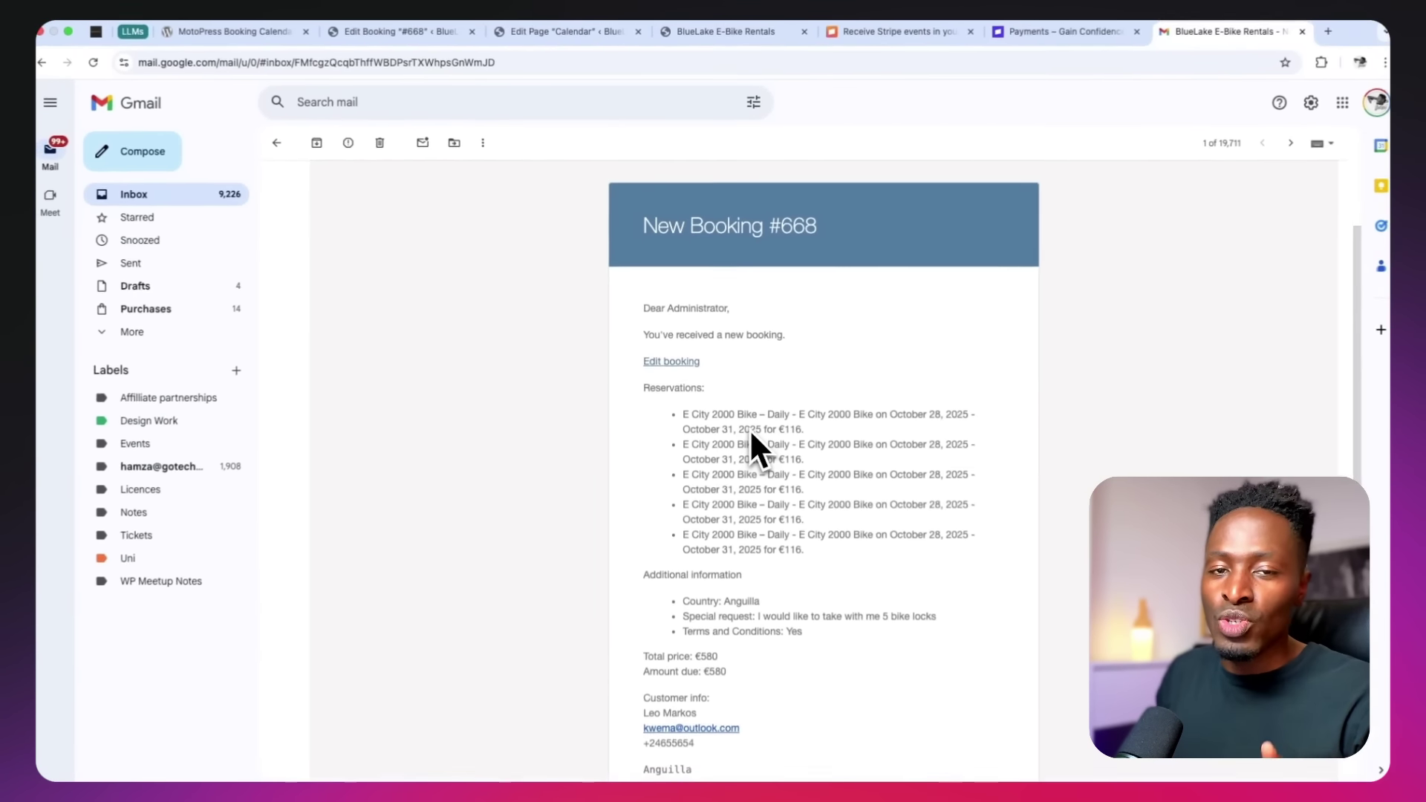
{"action": "scroll", "coordinate": [749, 426], "scroll_direction": "down", "scroll_amount": 1}
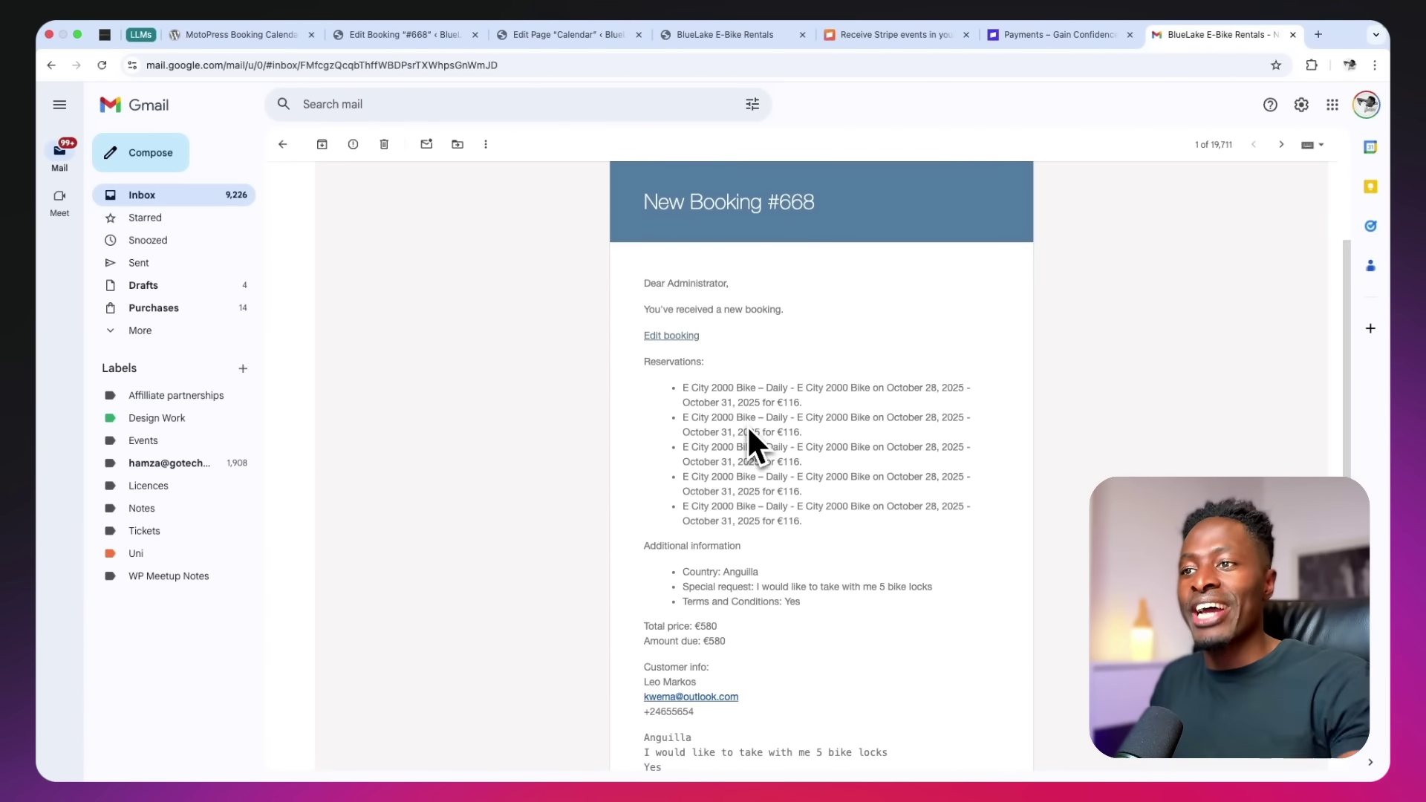
{"action": "scroll", "coordinate": [747, 425], "scroll_direction": "up", "scroll_amount": 1}
{"action": "scroll", "coordinate": [749, 427], "scroll_direction": "down", "scroll_amount": 1}
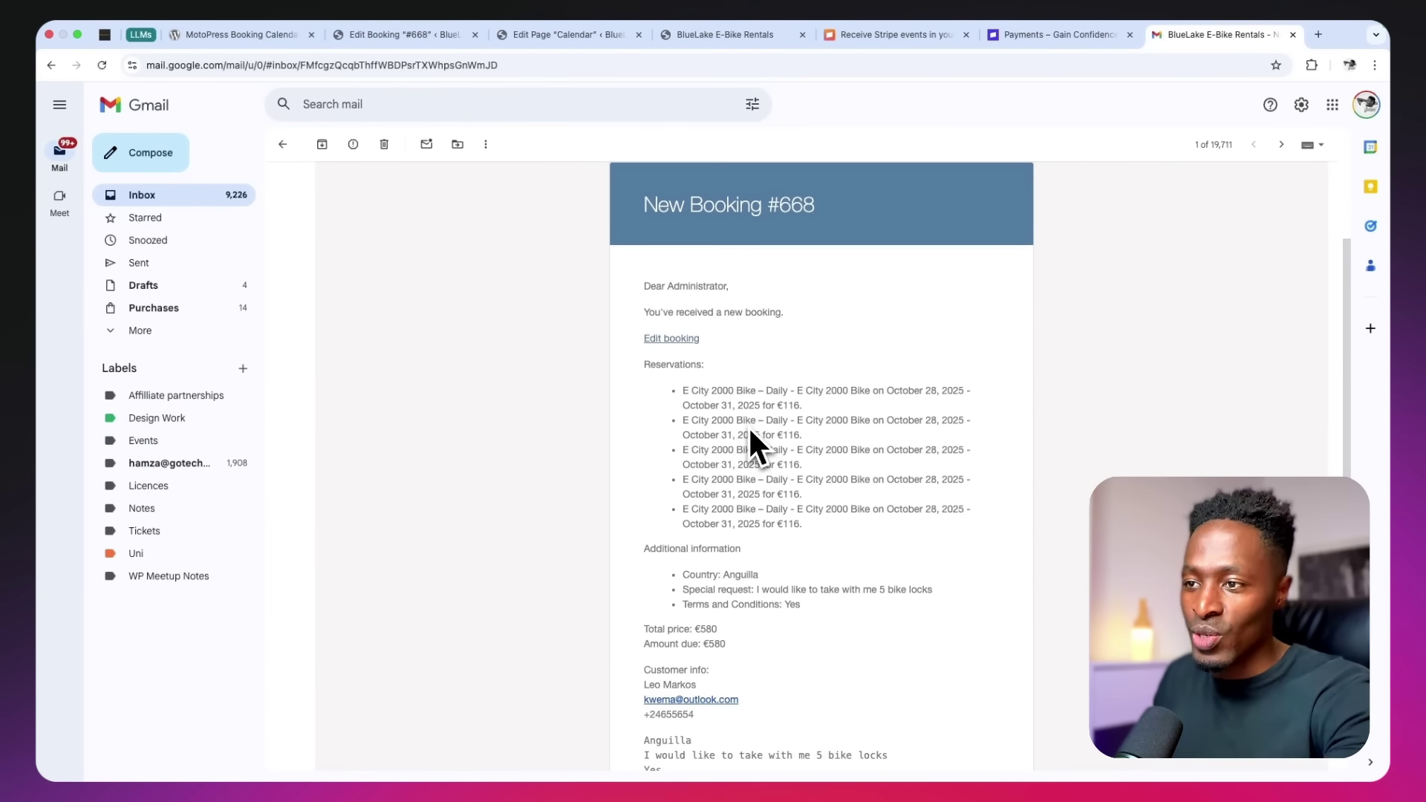
{"action": "scroll", "coordinate": [749, 431], "scroll_direction": "down", "scroll_amount": 1}
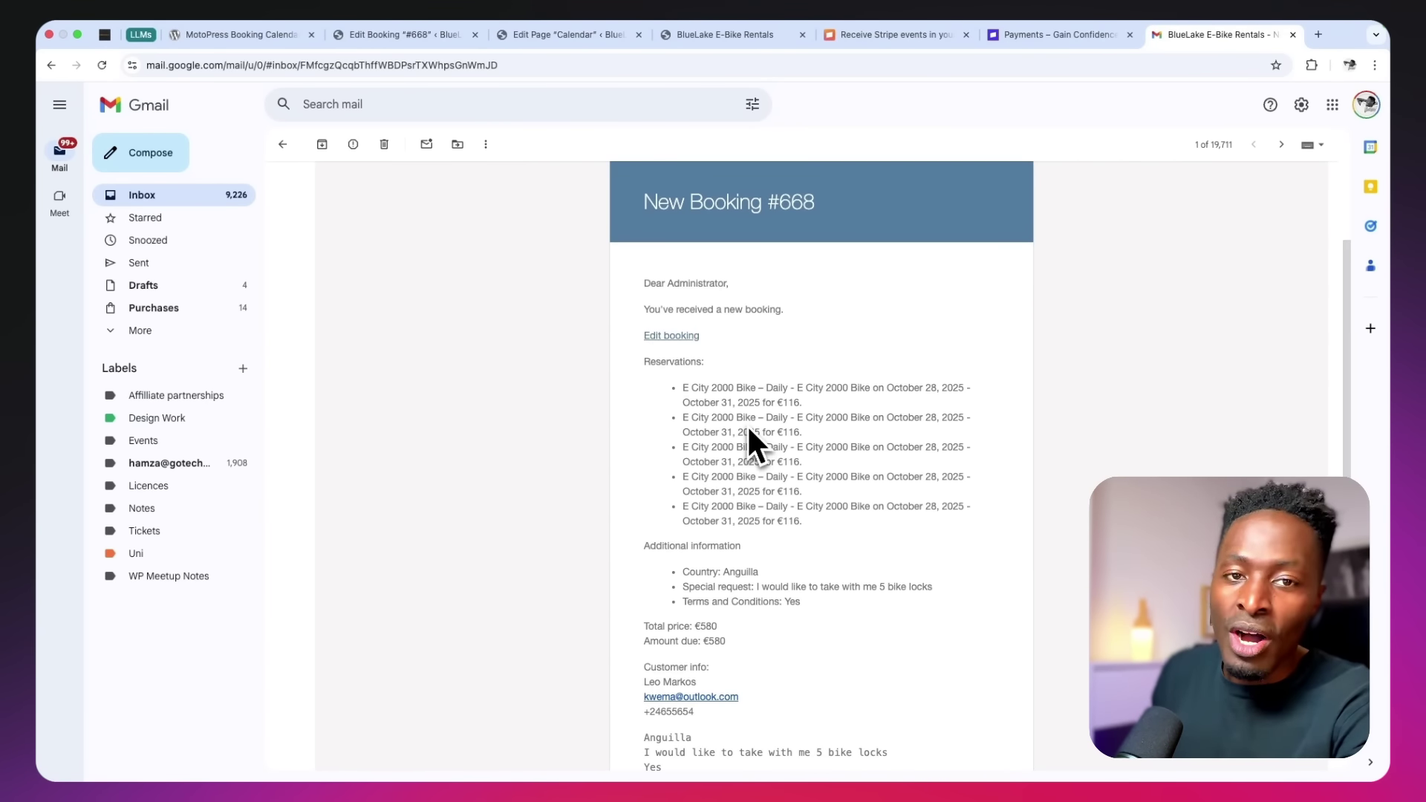
{"action": "scroll", "coordinate": [749, 430], "scroll_direction": "down", "scroll_amount": 2}
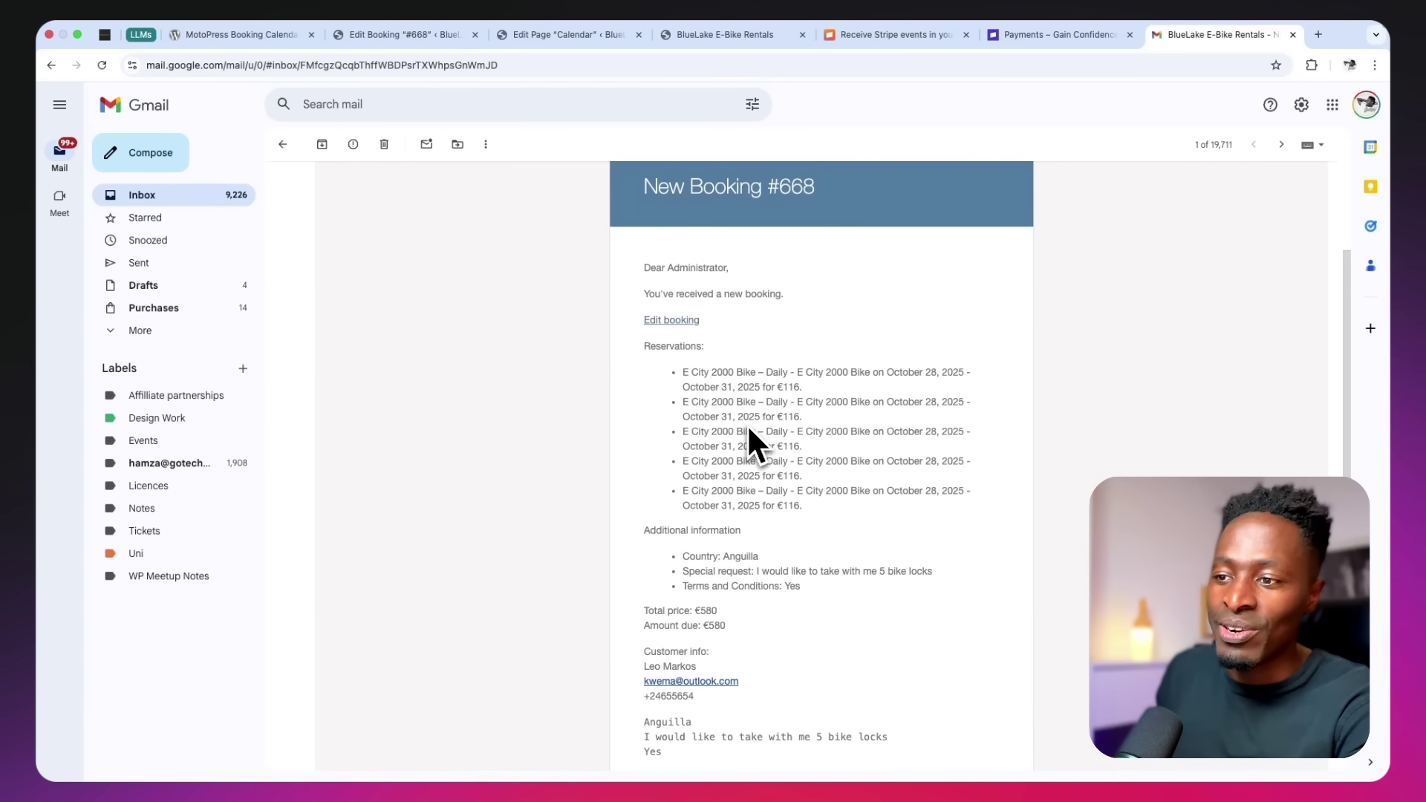
{"action": "scroll", "coordinate": [748, 431], "scroll_direction": "down", "scroll_amount": 5}
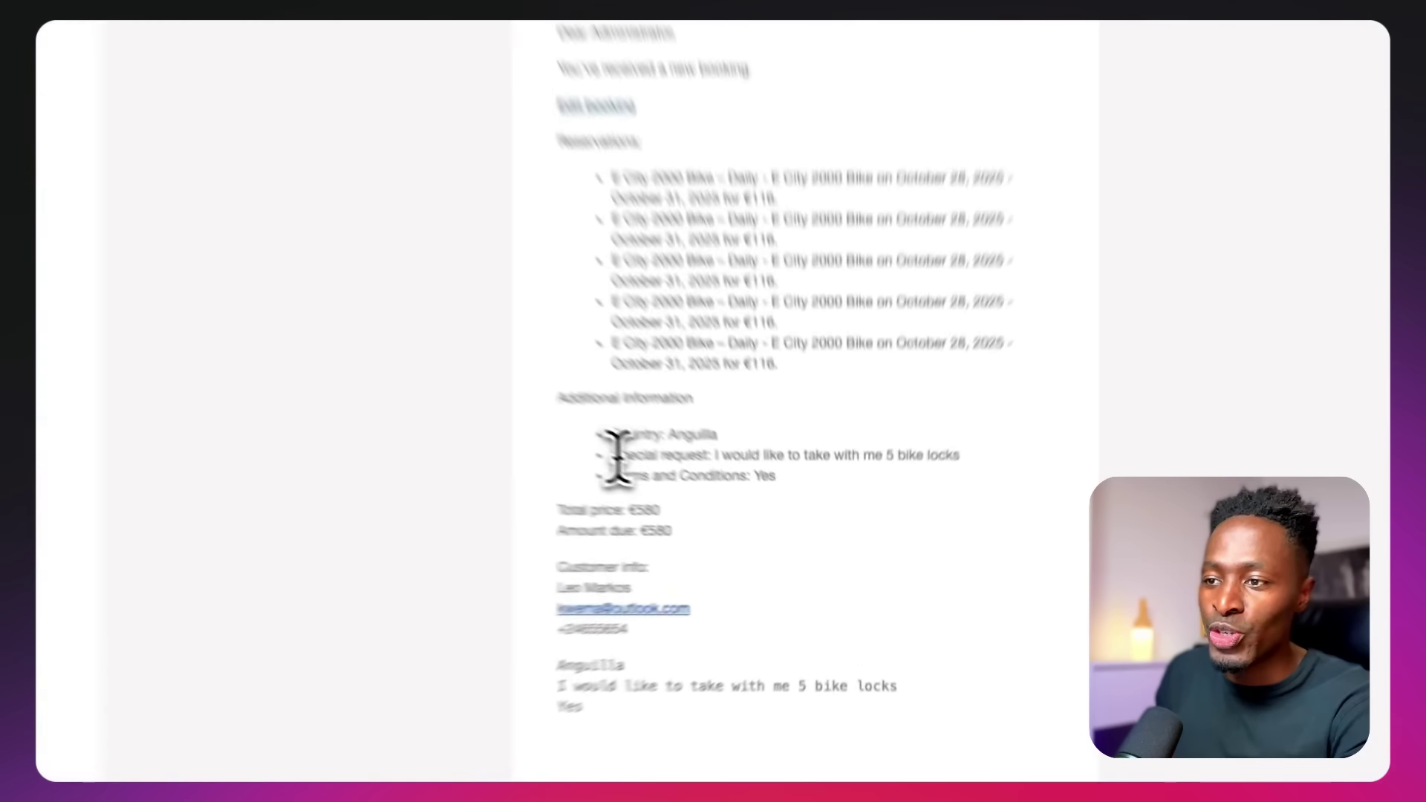
Highlight the Country: Anguilla, special request and terms answers in the Additional information
{"action": "left_click_drag", "start_coordinate": [687, 467], "coordinate": [809, 468]}
{"action": "left_click_drag", "start_coordinate": [722, 412], "coordinate": [914, 407]}
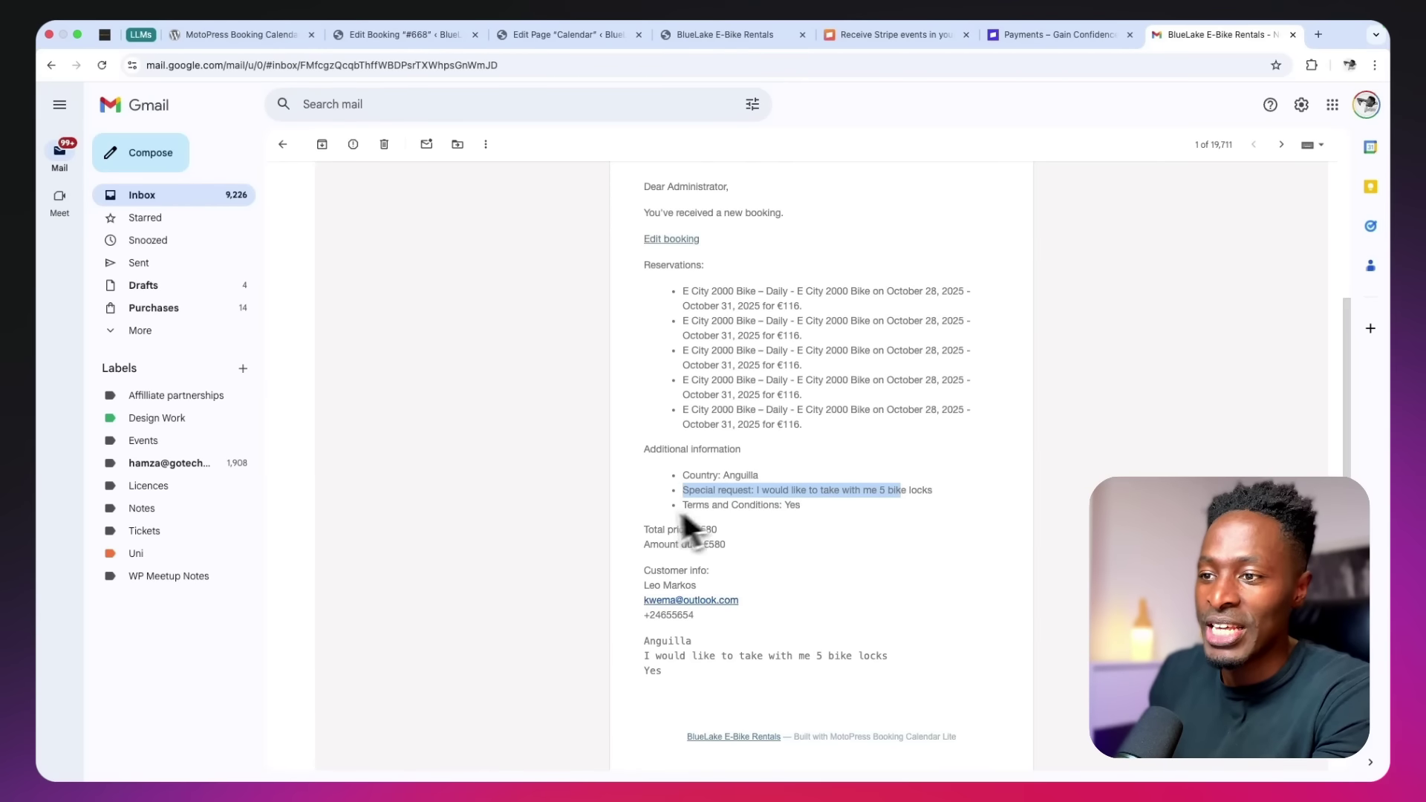
{"action": "left_click_drag", "start_coordinate": [683, 476], "coordinate": [849, 481]}
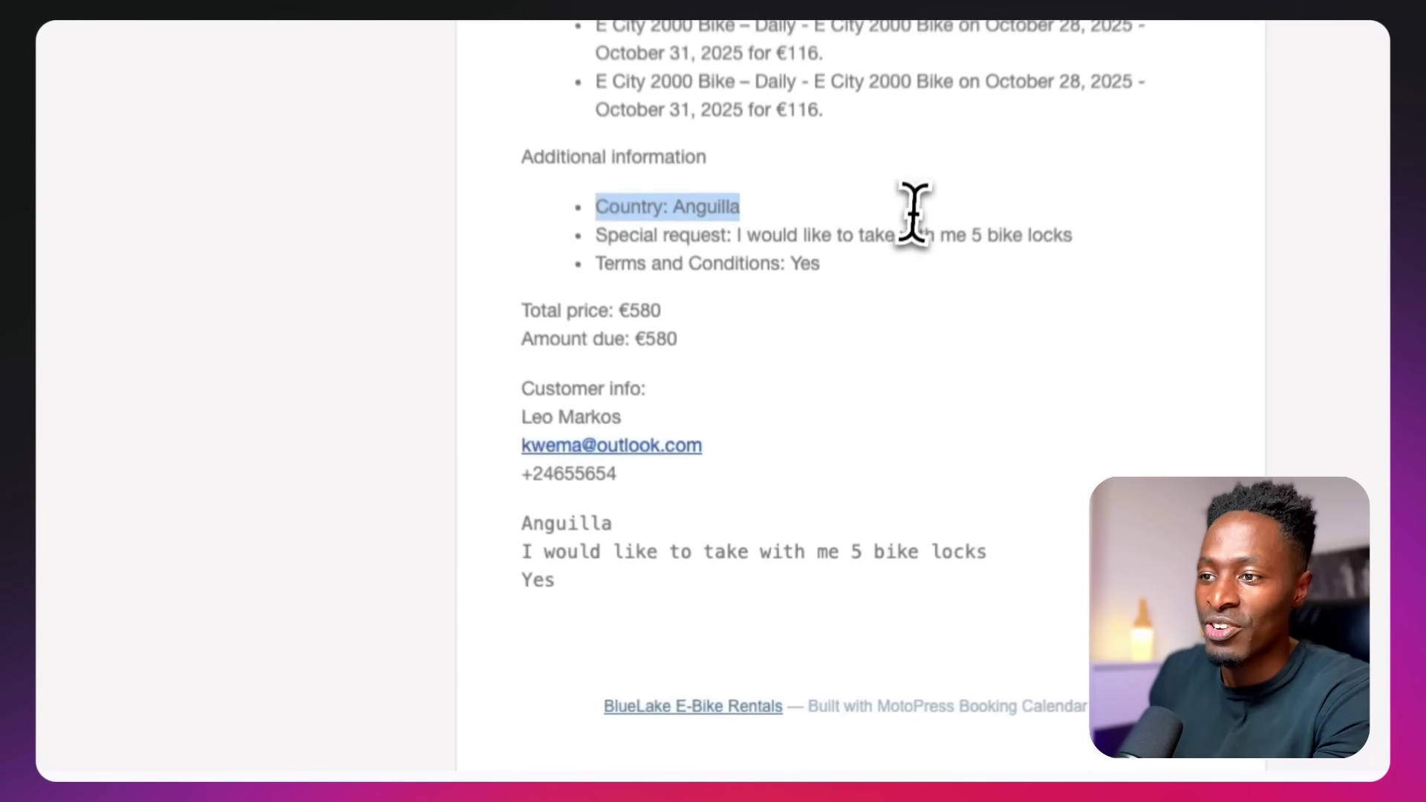
{"action": "left_click_drag", "start_coordinate": [689, 491], "coordinate": [772, 493]}
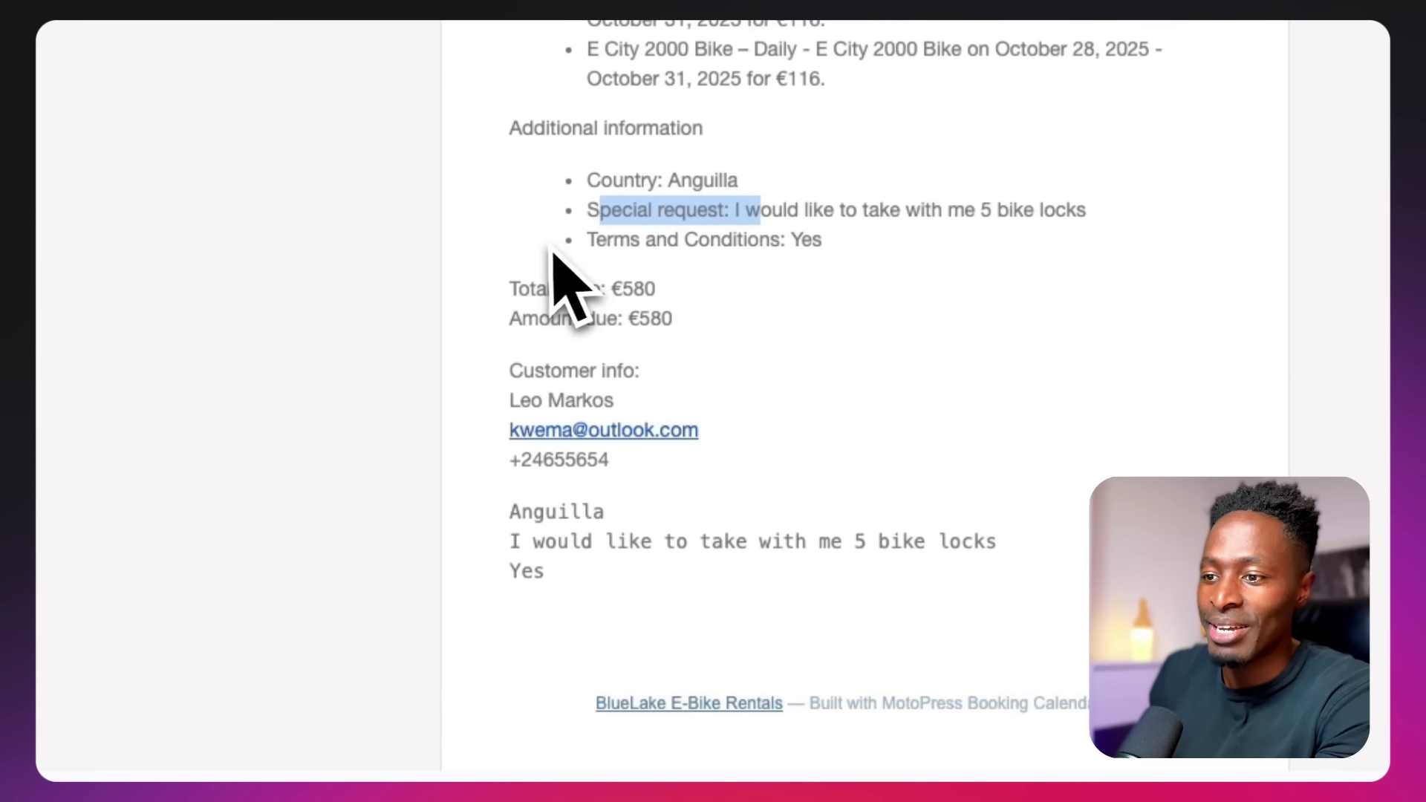
{"action": "left_click_drag", "start_coordinate": [555, 592], "coordinate": [509, 516]}
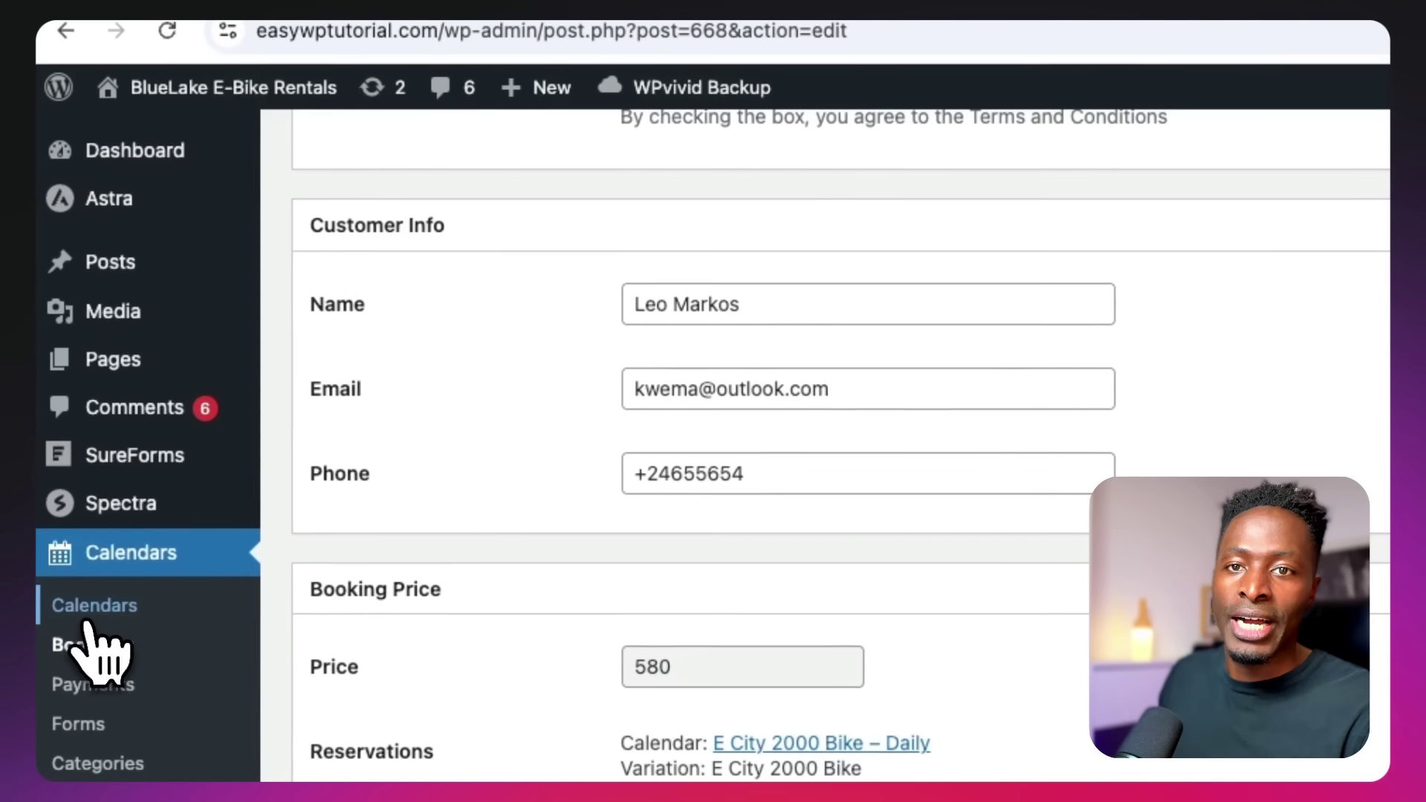
Add a timeslot on October 27 in the Tandem E Bkies calendar, choosing start and end times
{"action": "left_click", "coordinate": [88, 622]}
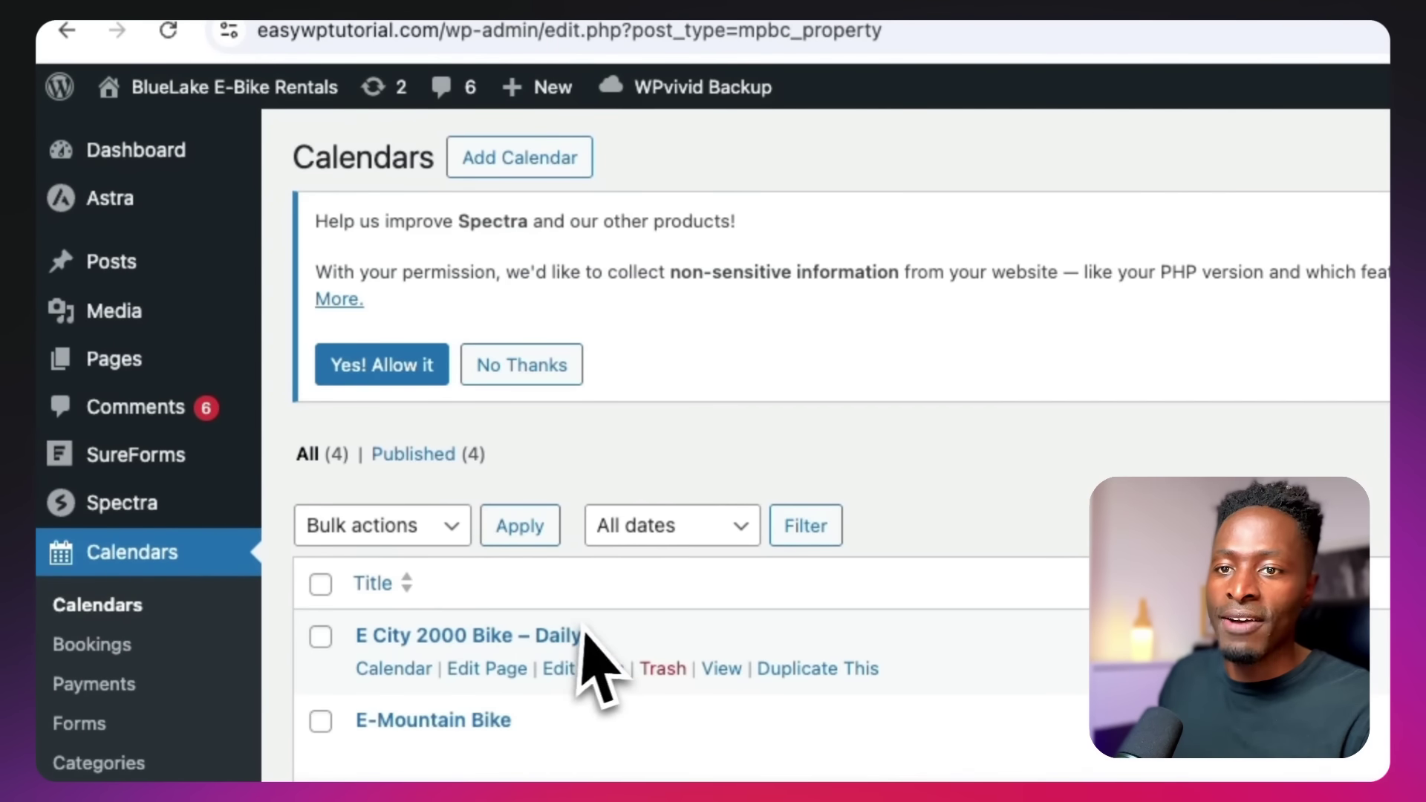
{"action": "scroll", "coordinate": [566, 684], "scroll_direction": "down", "scroll_amount": 3}
{"action": "left_click", "coordinate": [401, 661]}
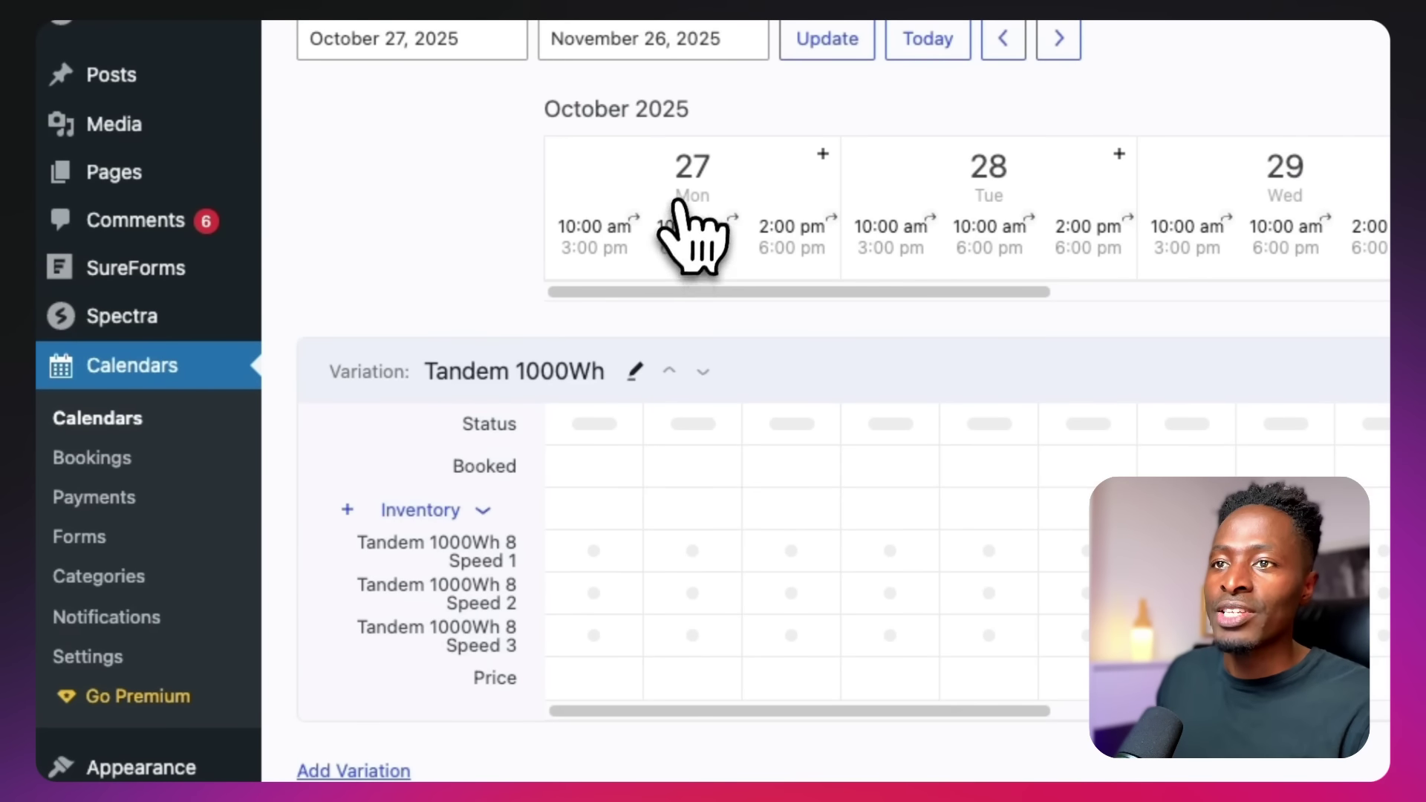
{"action": "left_click", "coordinate": [823, 155]}
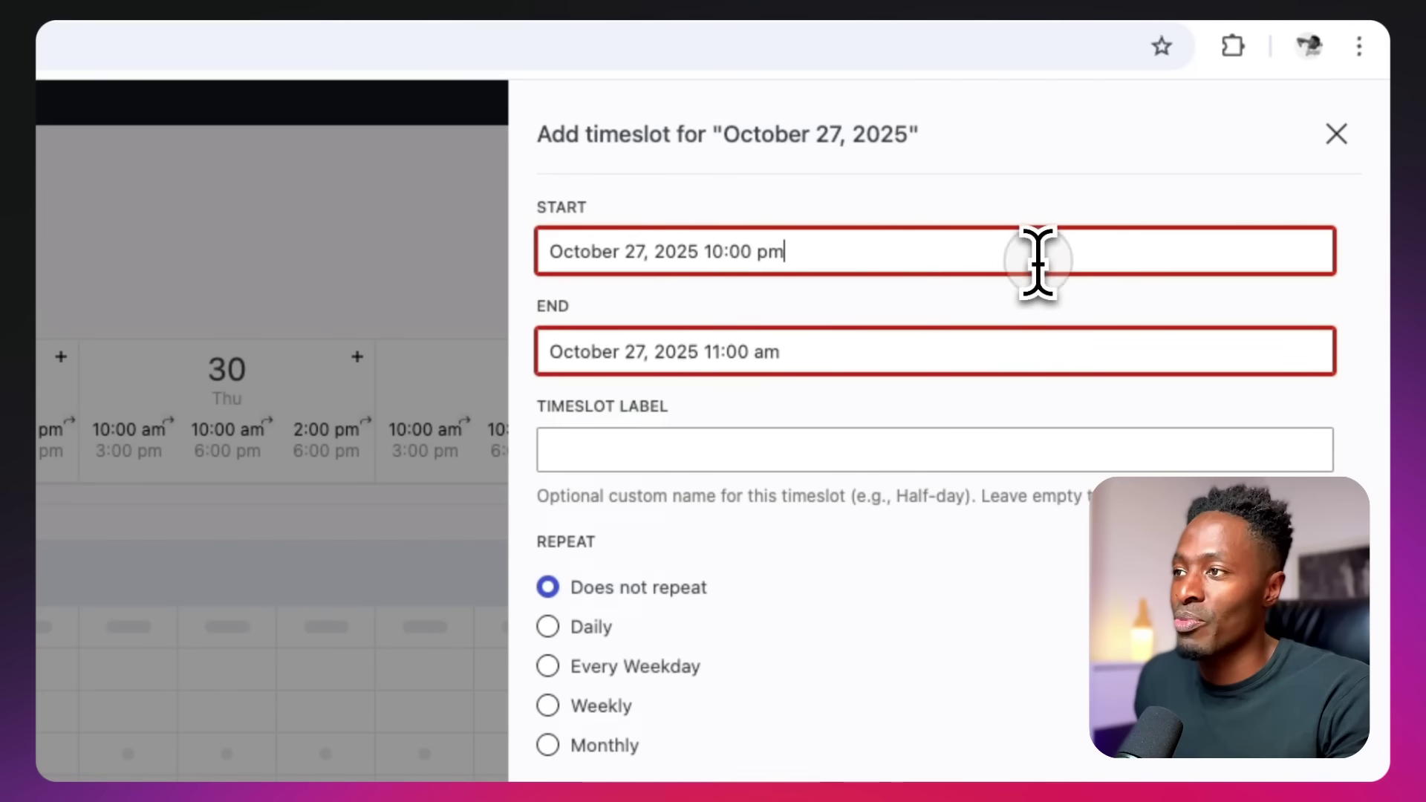
{"action": "left_click", "coordinate": [1038, 261]}
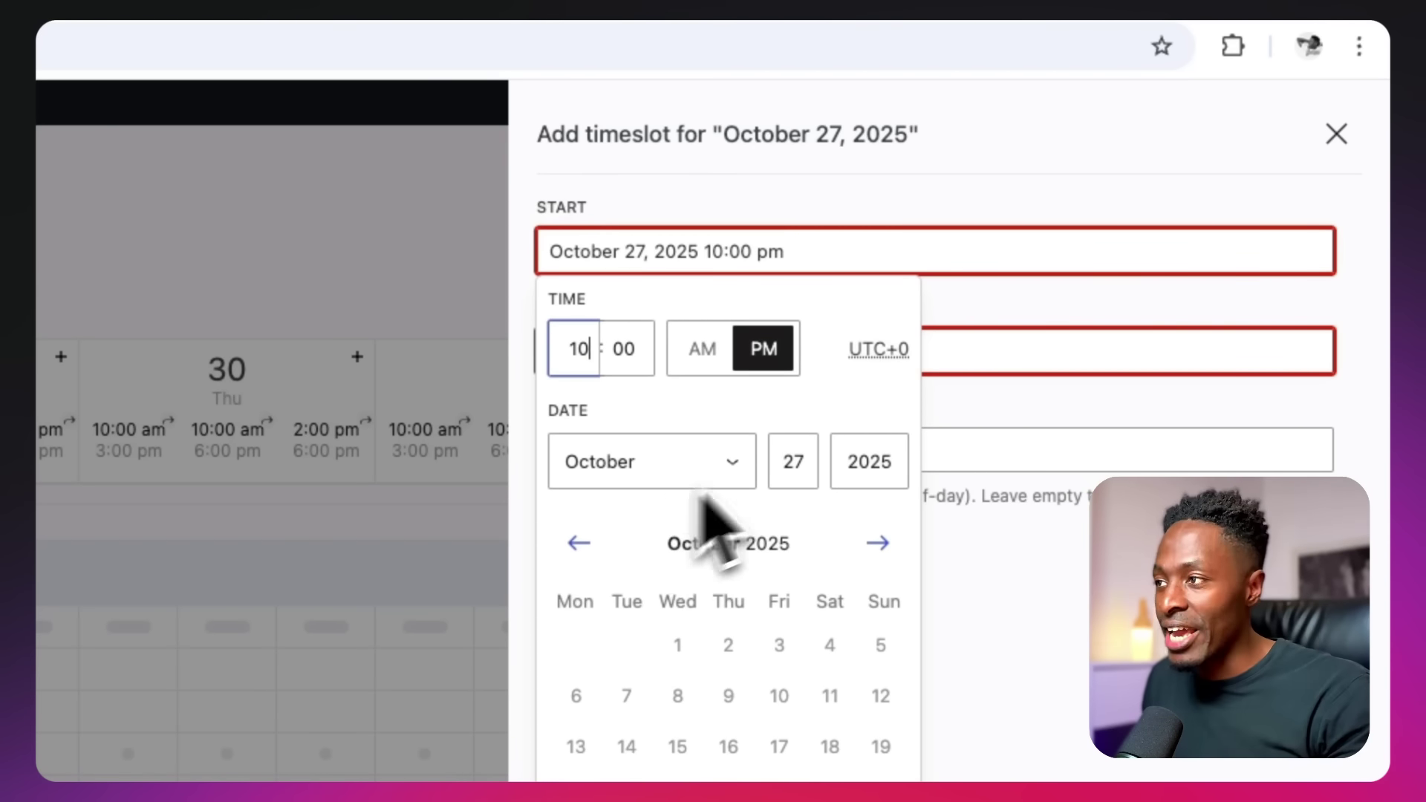
{"action": "left_click", "coordinate": [995, 343]}
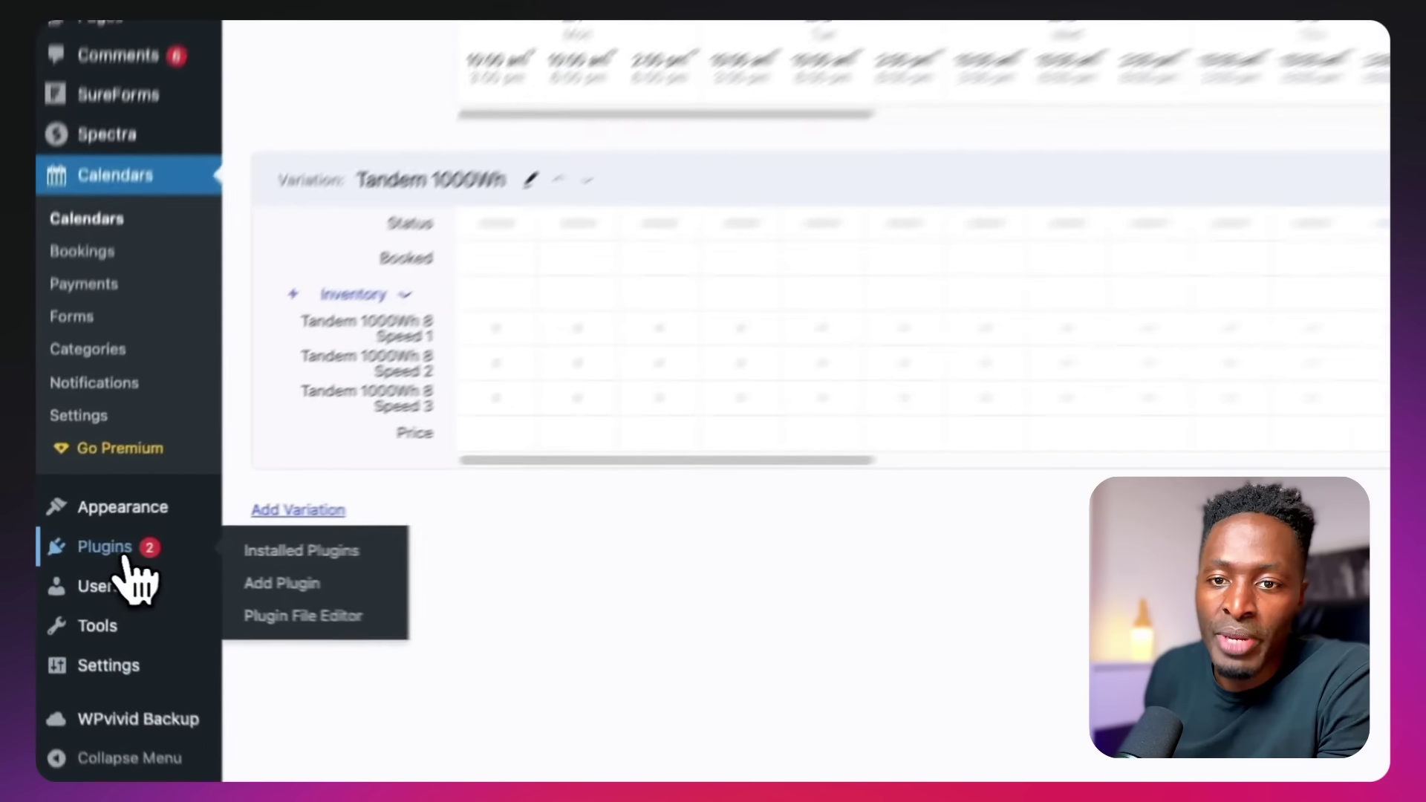
Activate the Booking Calendar plugin from Installed Plugins
{"action": "left_click", "coordinate": [77, 551]}
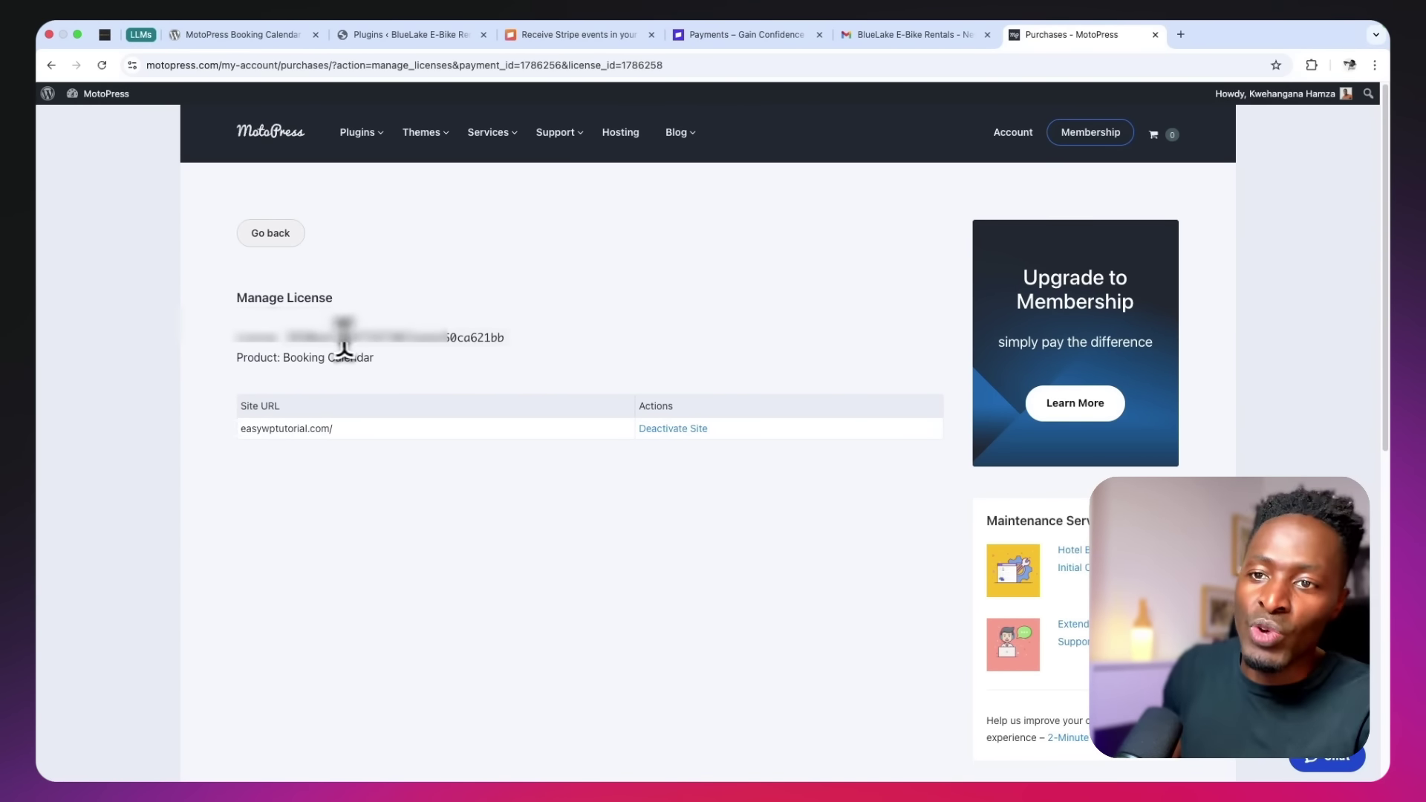
{"action": "left_click", "coordinate": [375, 35]}
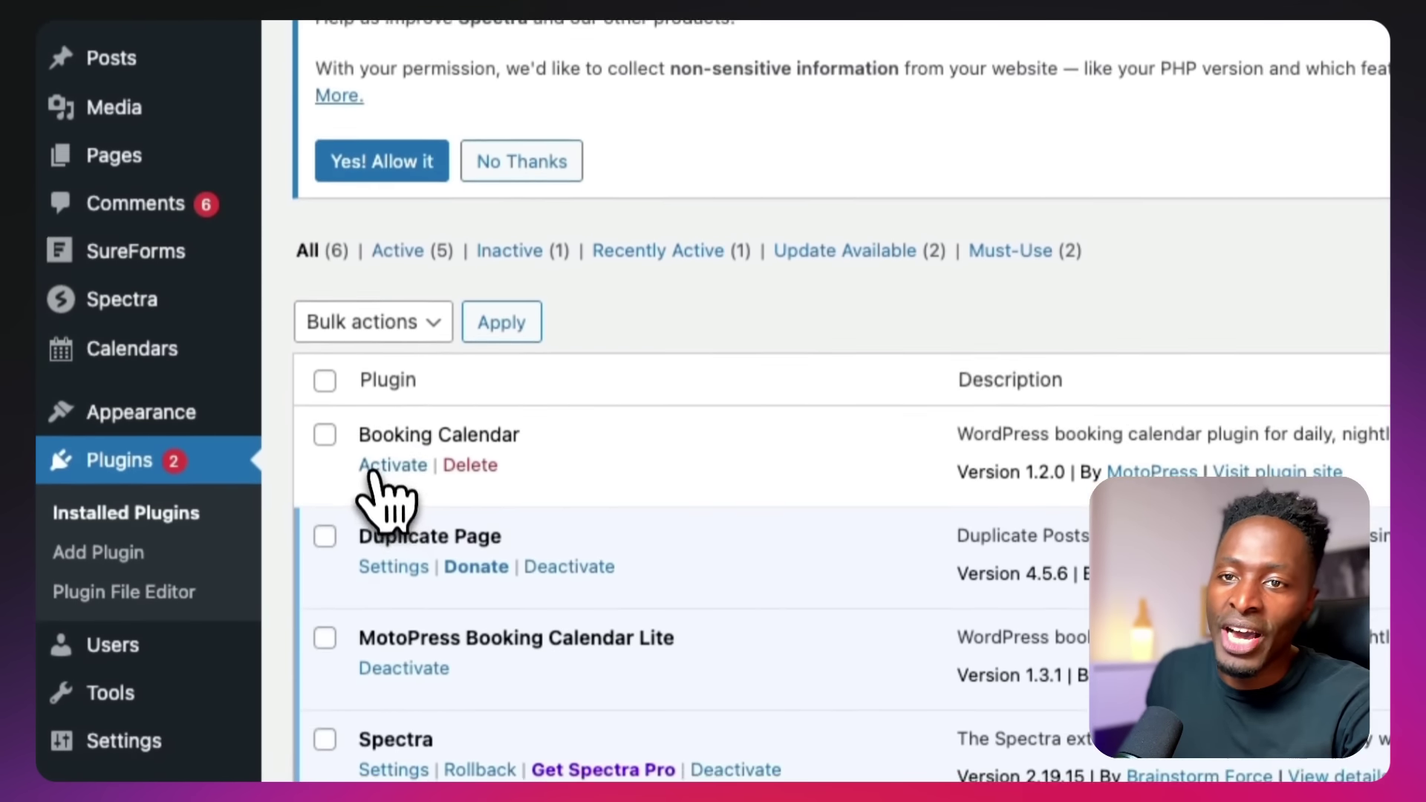
{"action": "left_click", "coordinate": [392, 748]}
Check the Booking Calendar license settings, active until 06.08.2026
{"action": "mouse_move", "coordinate": [178, 328]}
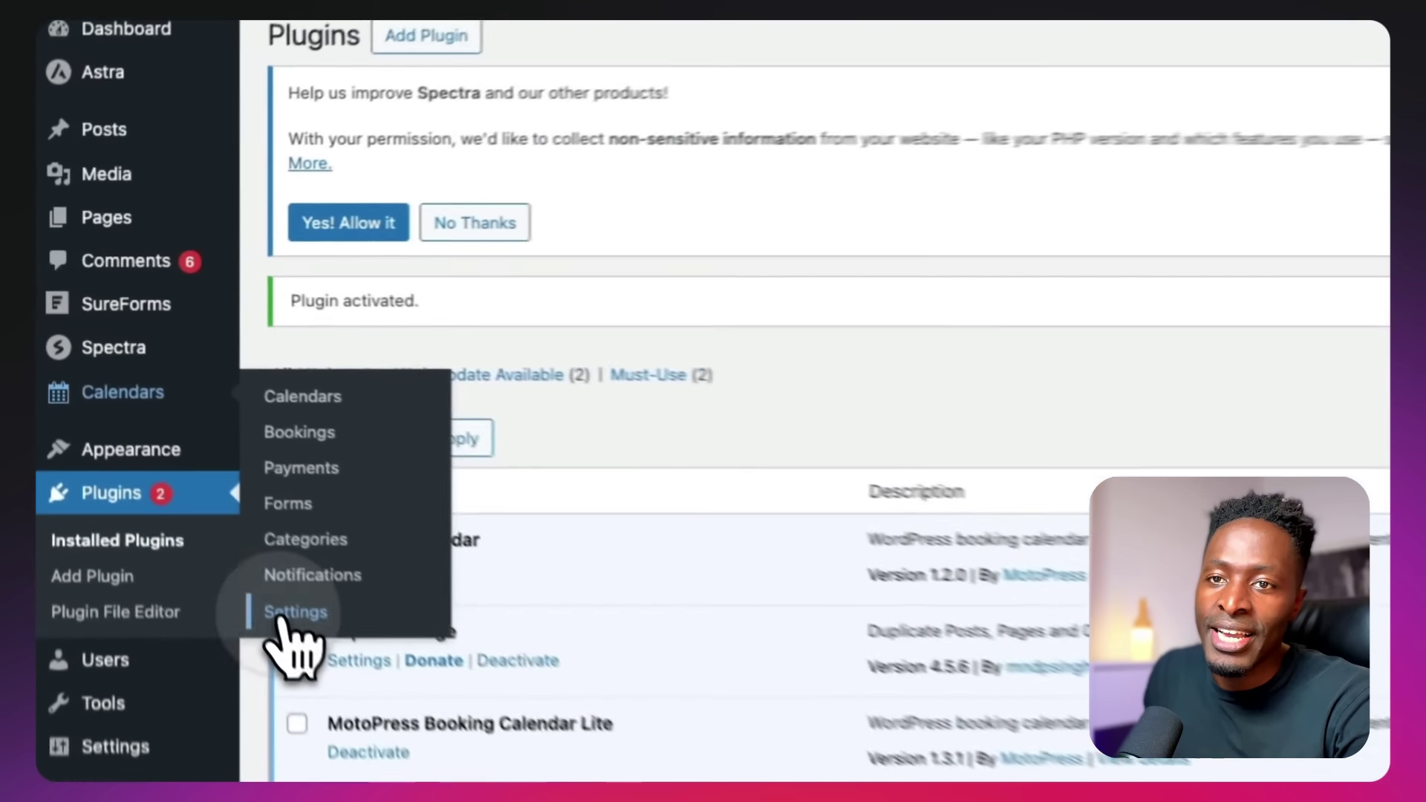
{"action": "left_click", "coordinate": [176, 446]}
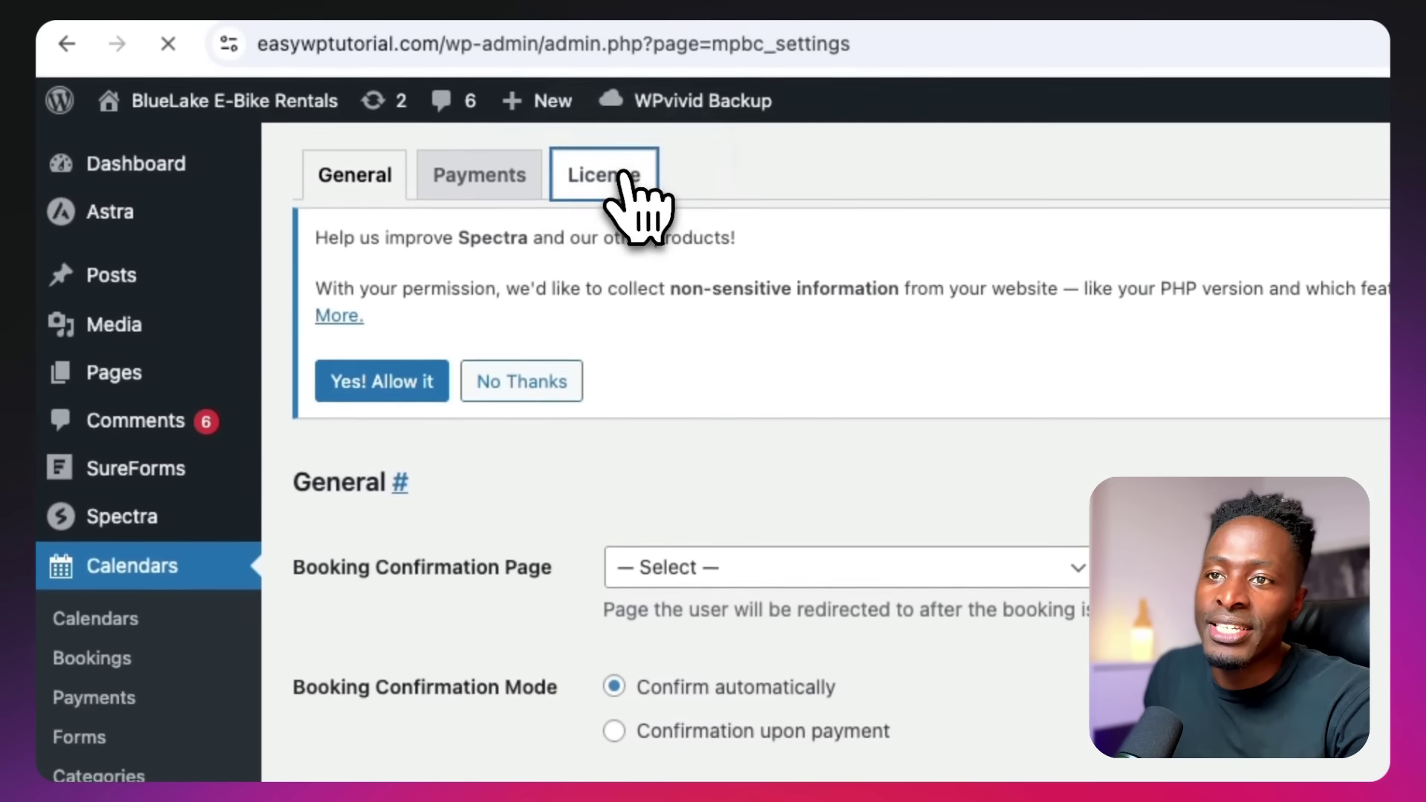
{"action": "left_click", "coordinate": [608, 123]}
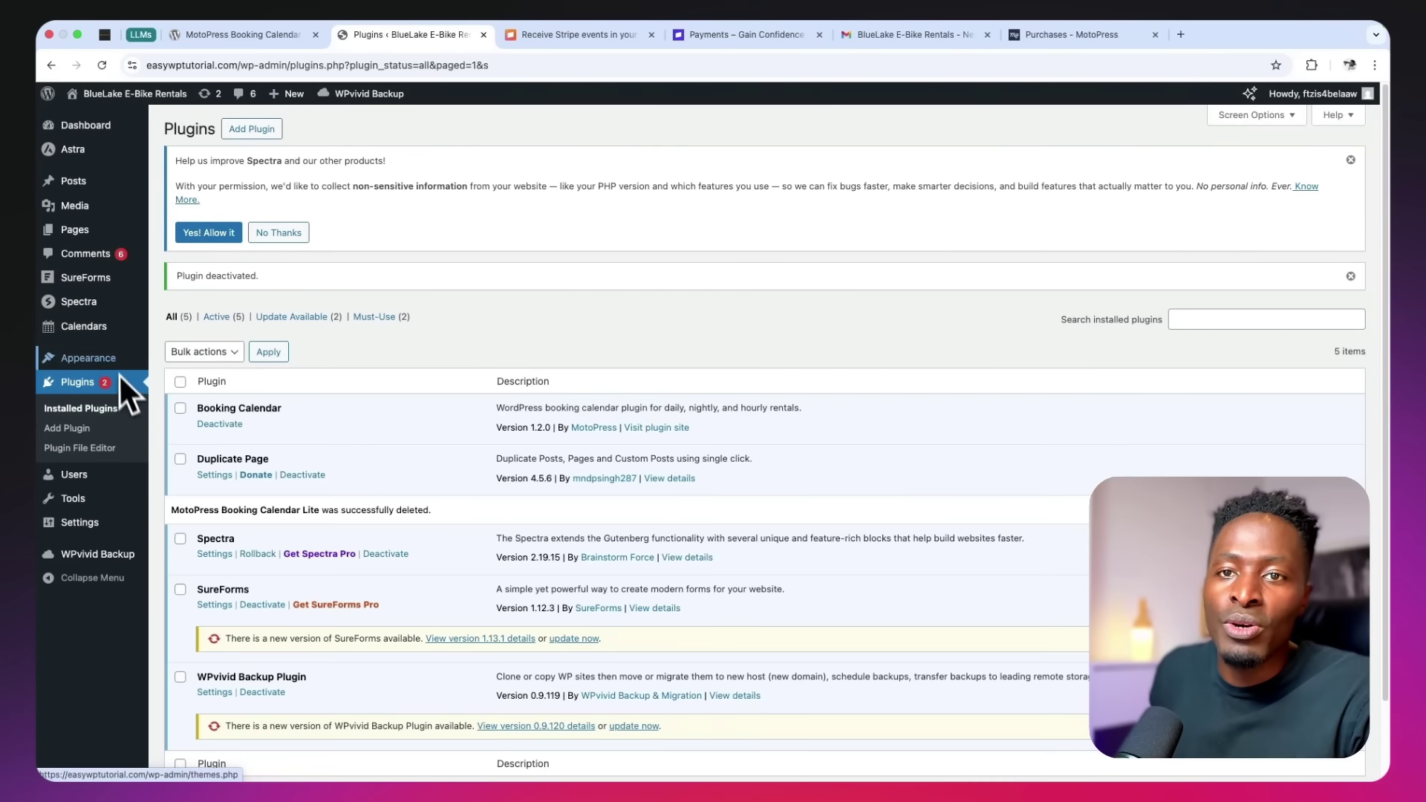
{"action": "mouse_move", "coordinate": [119, 332]}
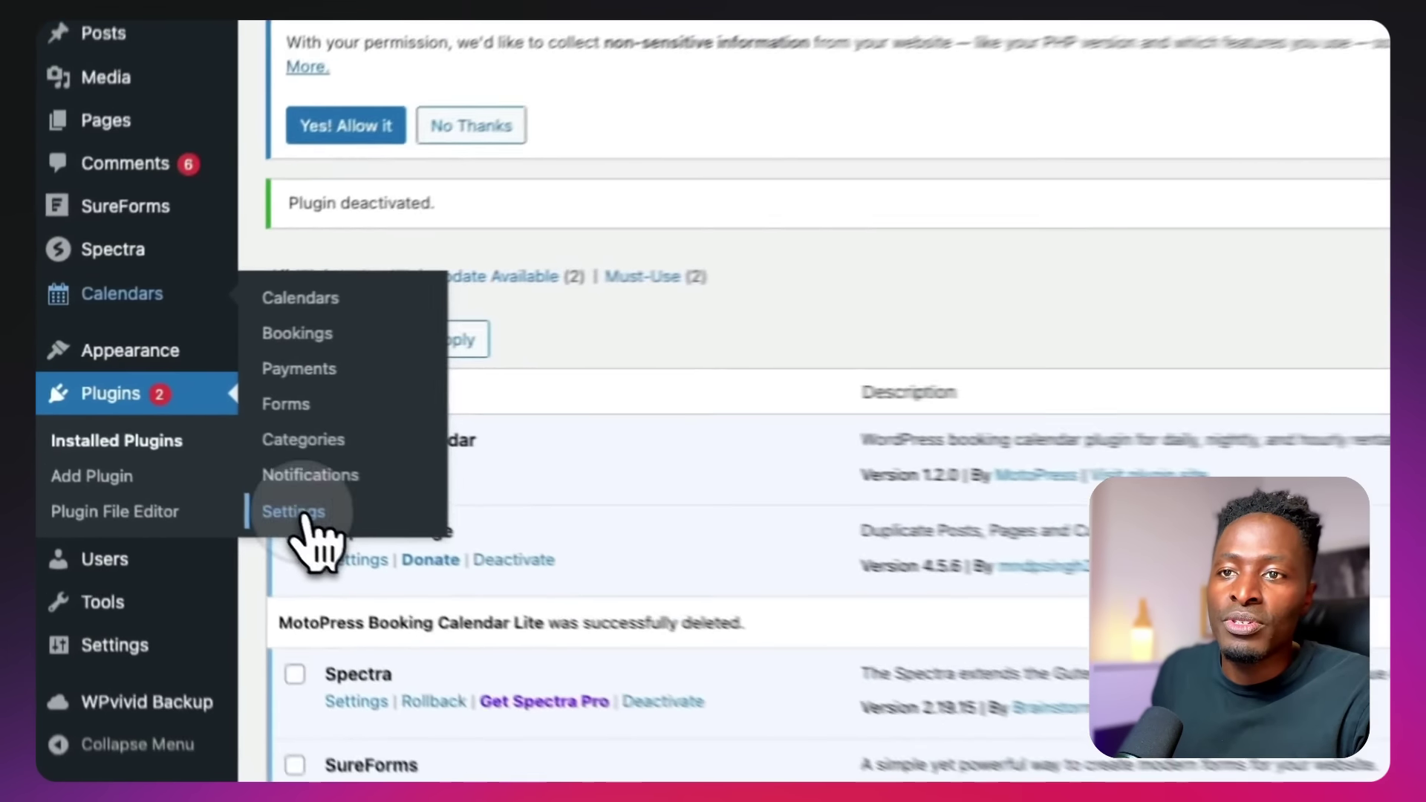
Set Booking Confirmation Mode to 'Confirmation upon payment' and save the General settings
{"action": "left_click", "coordinate": [194, 448]}
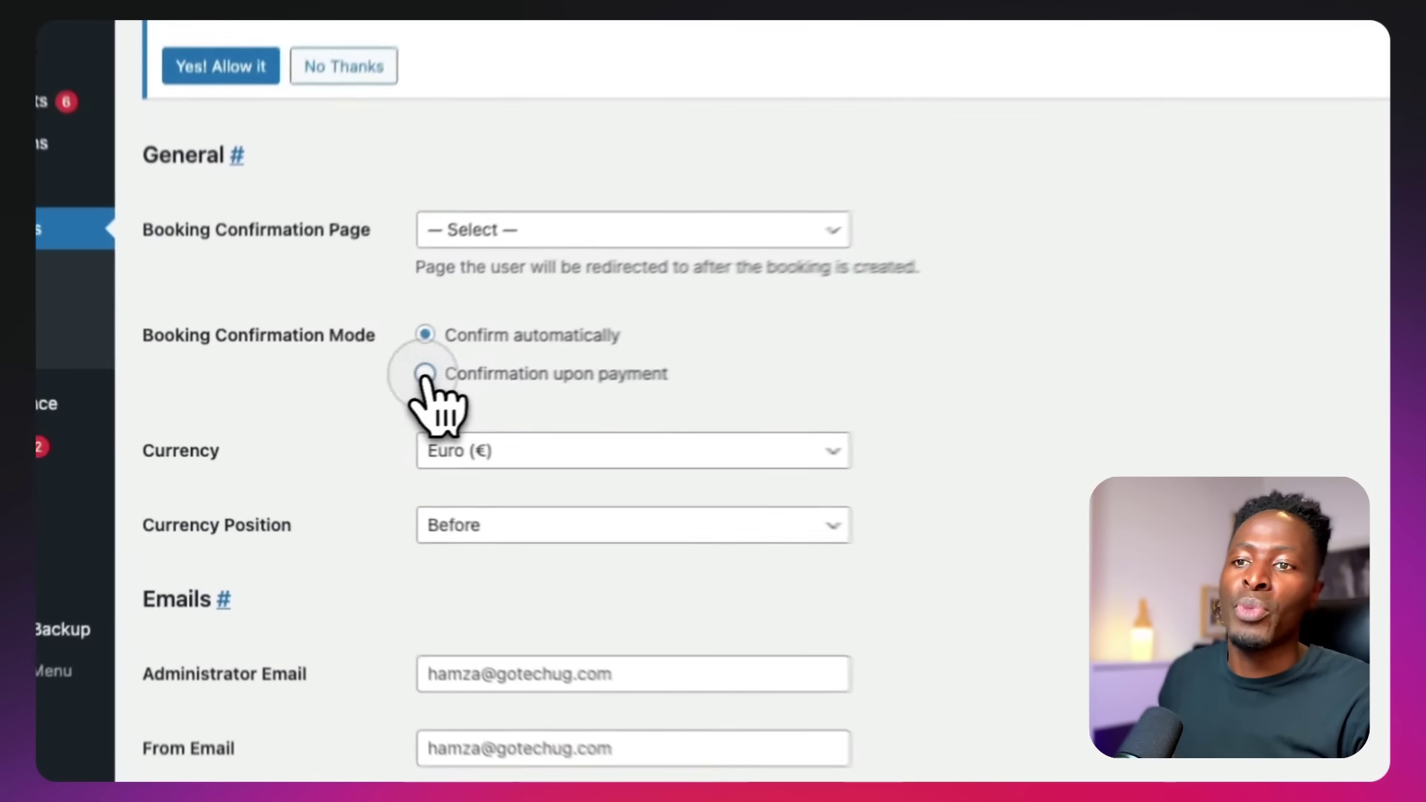
{"action": "left_click", "coordinate": [325, 409]}
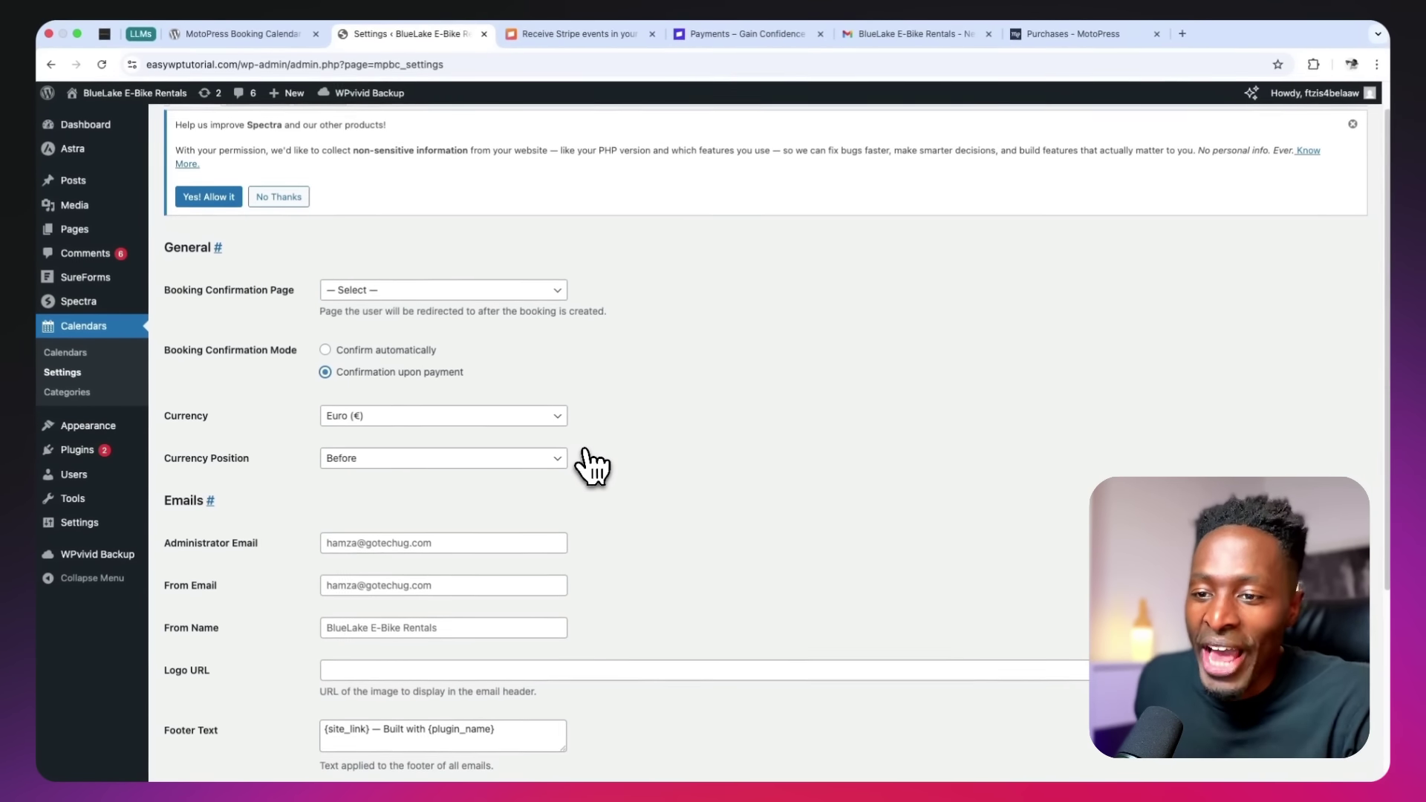
{"action": "scroll", "coordinate": [591, 466], "scroll_direction": "down", "scroll_amount": 3}
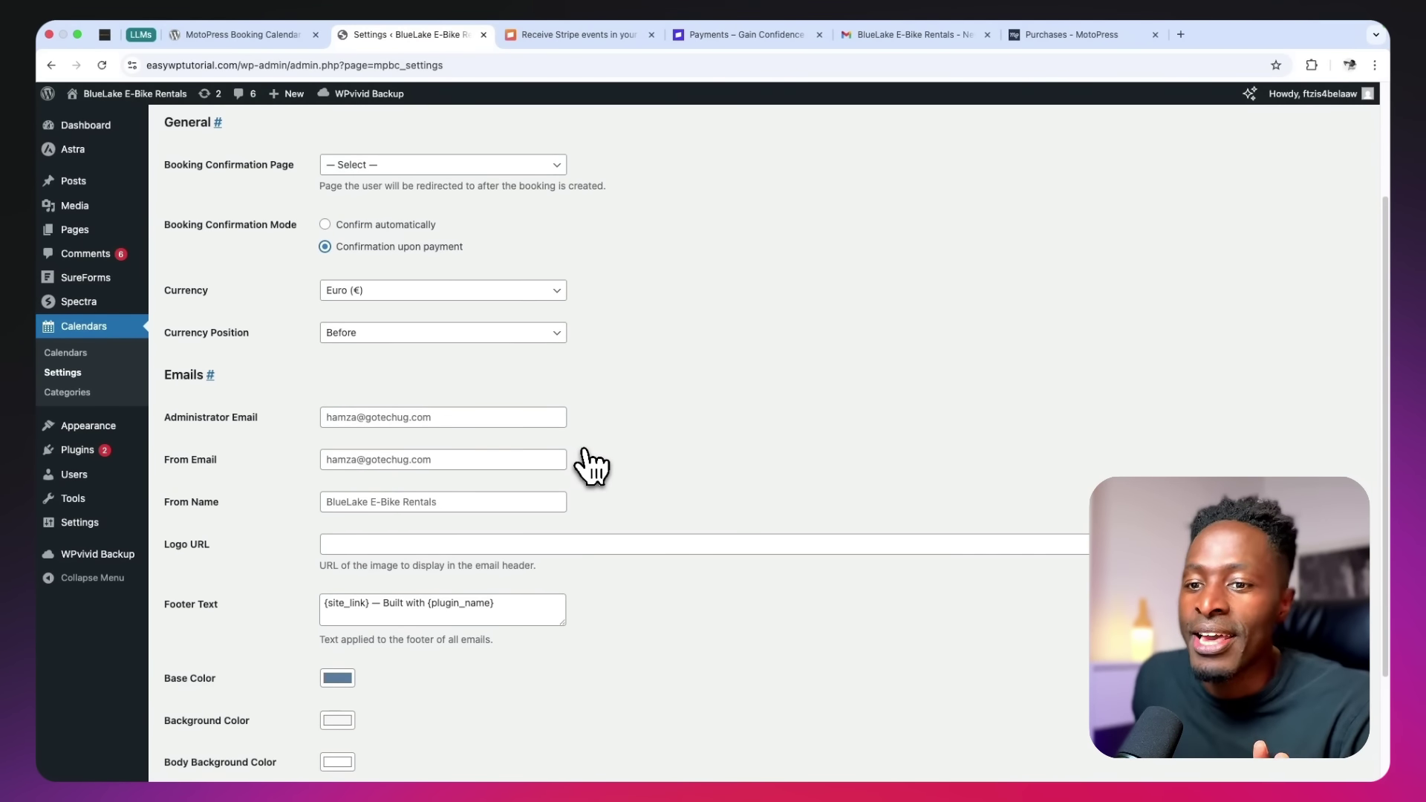
{"action": "scroll", "coordinate": [591, 466], "scroll_direction": "down", "scroll_amount": 5}
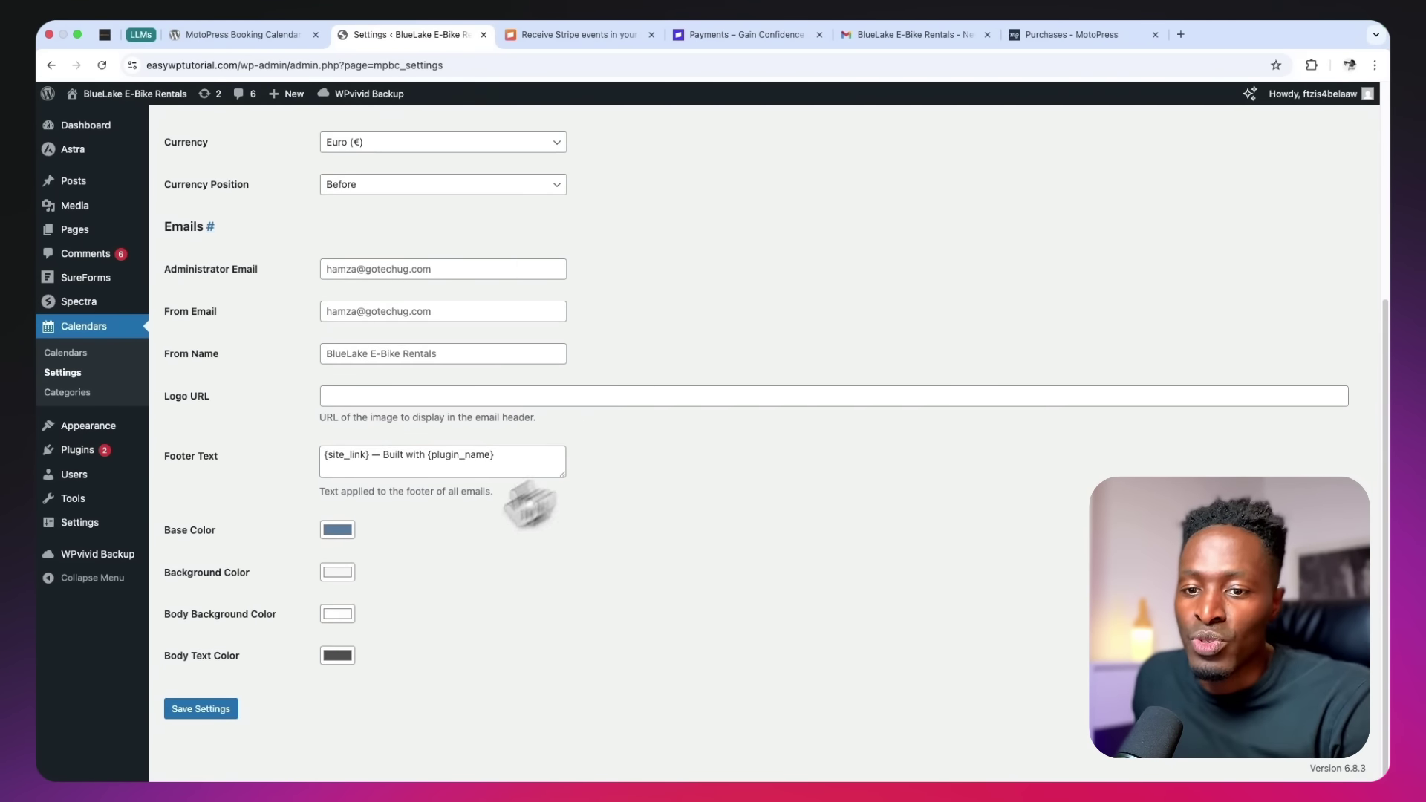
{"action": "left_click", "coordinate": [199, 709]}
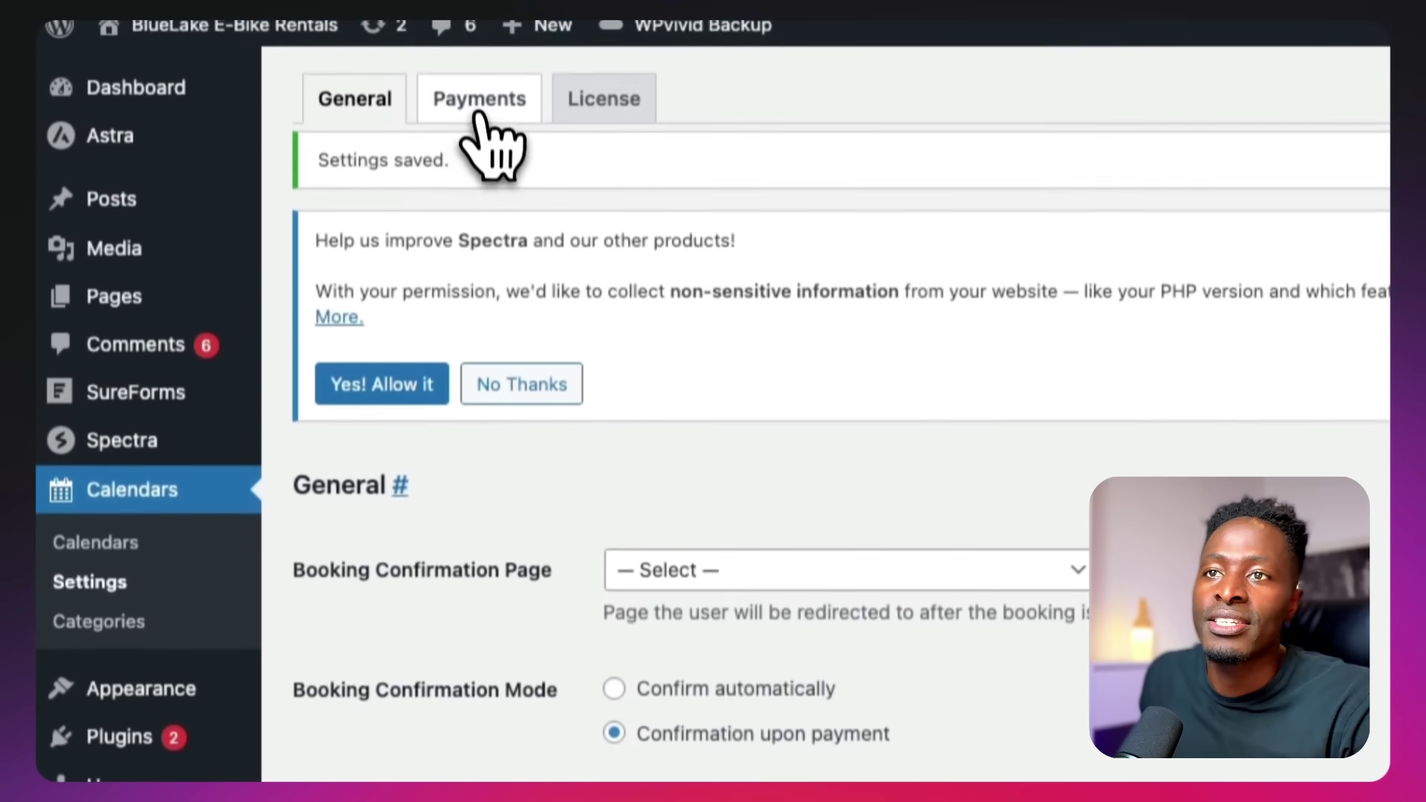
On the Payments tab, keep Stripe as default method with 60 minutes to pay, and save
{"action": "left_click", "coordinate": [479, 112]}
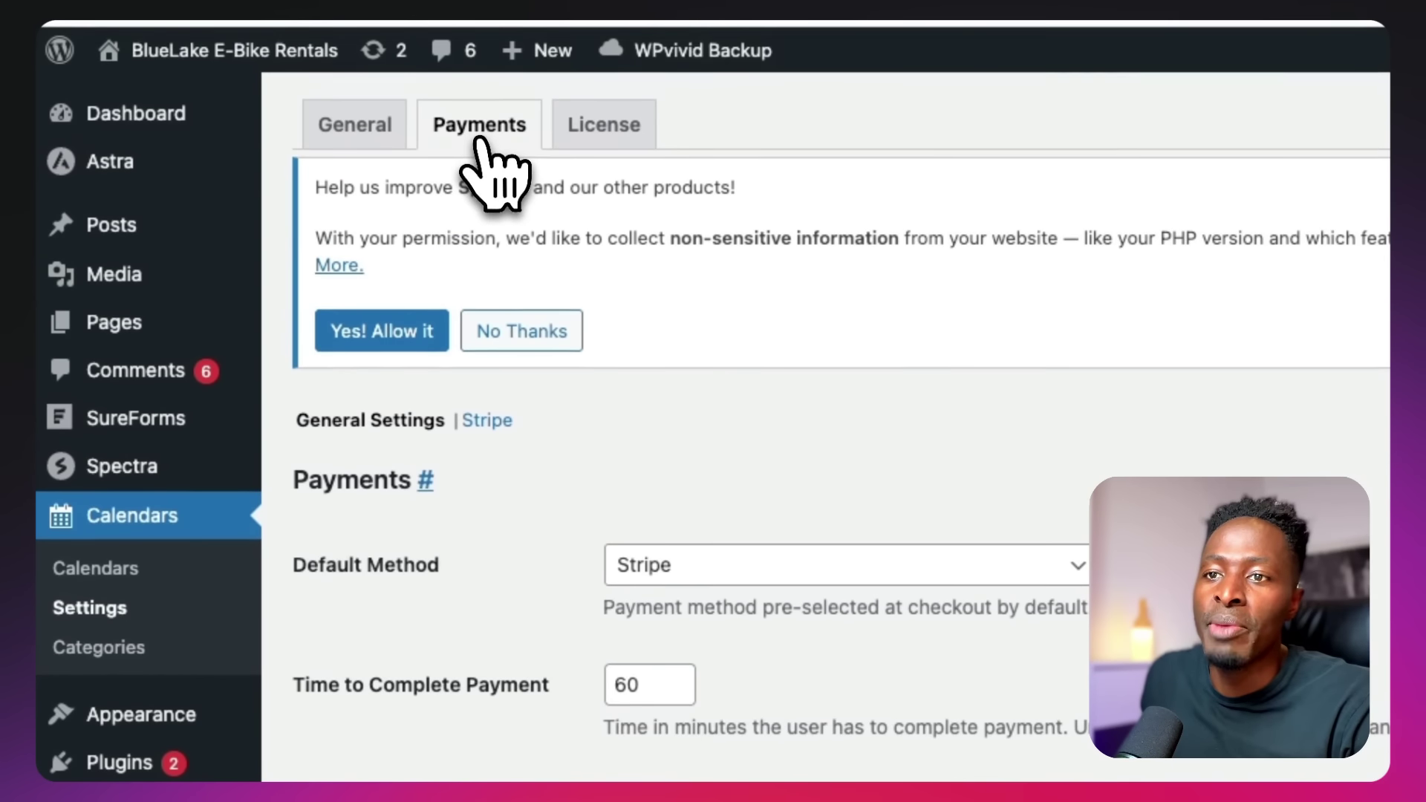
{"action": "left_click", "coordinate": [725, 567]}
{"action": "left_click", "coordinate": [728, 568]}
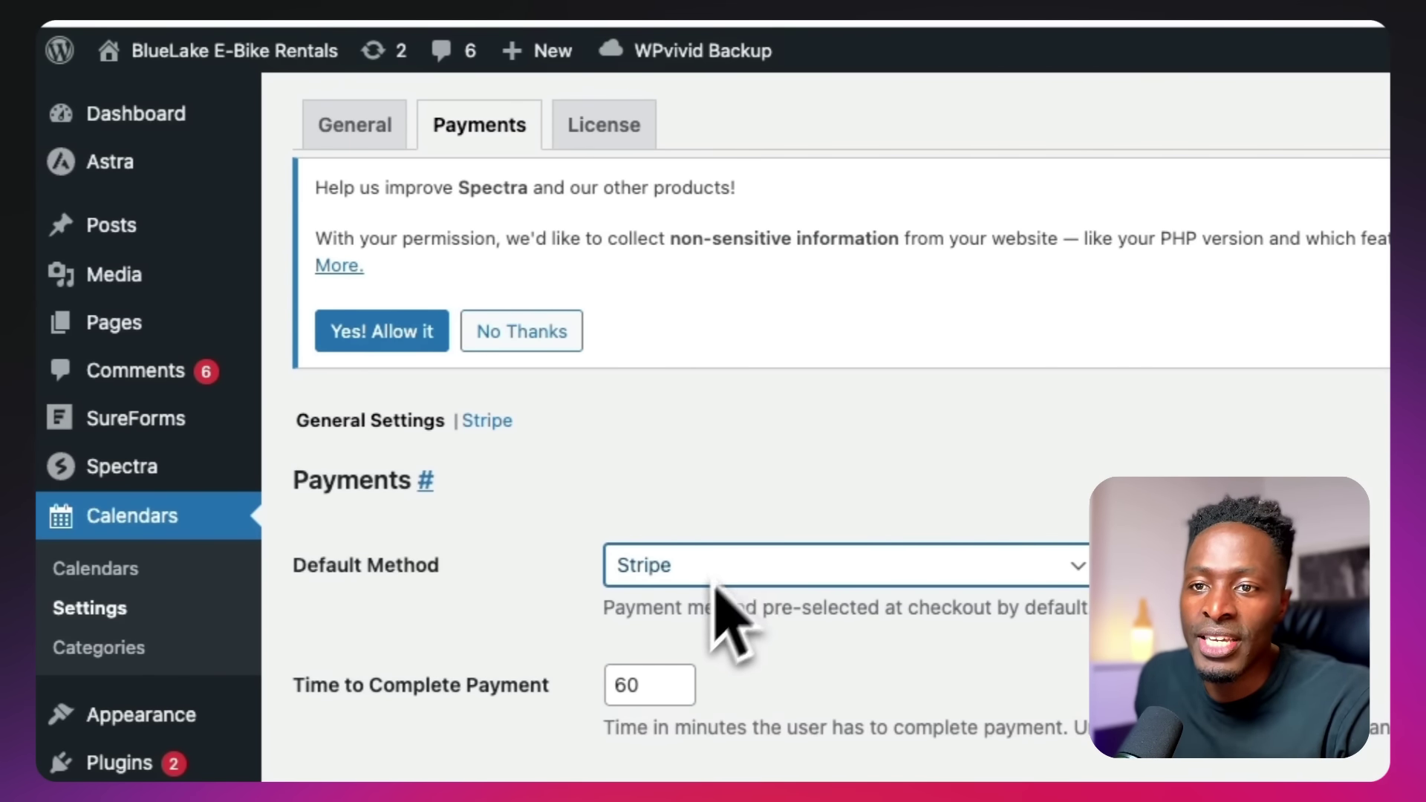
{"action": "key", "text": "Tab"}
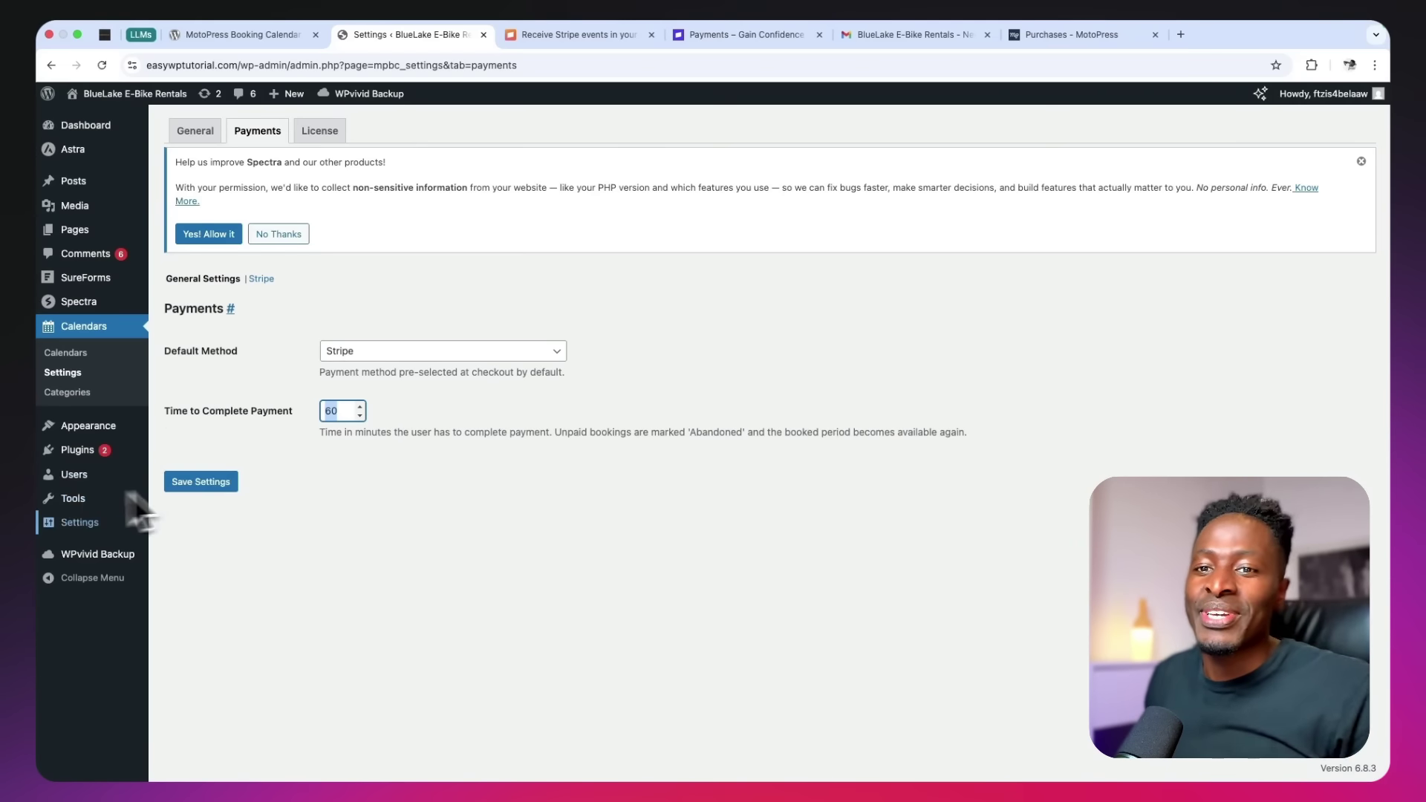
{"action": "left_click", "coordinate": [201, 481]}
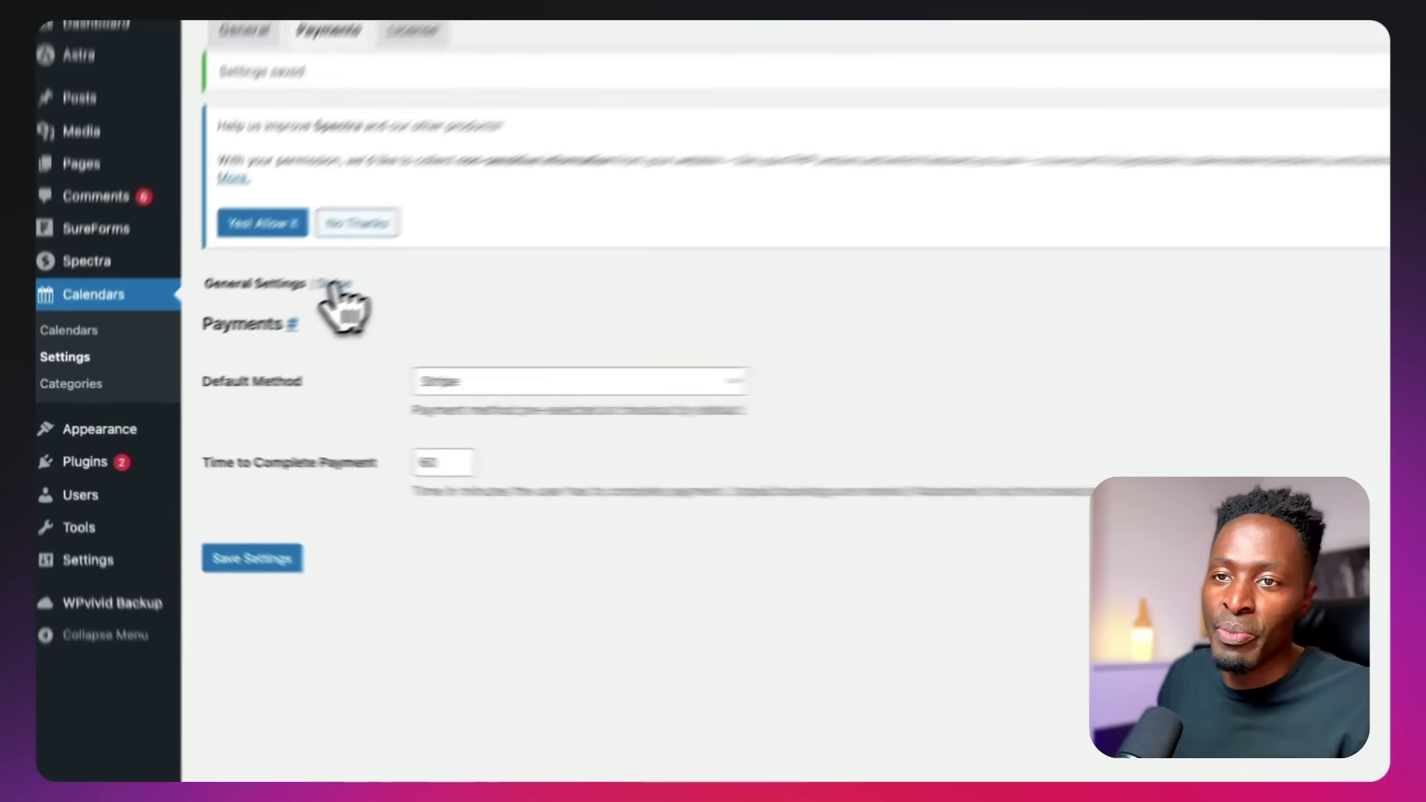
Open the Stripe gateway section of the booking Payments settings, then go to the Stripe dashboard
{"action": "left_click", "coordinate": [261, 318]}
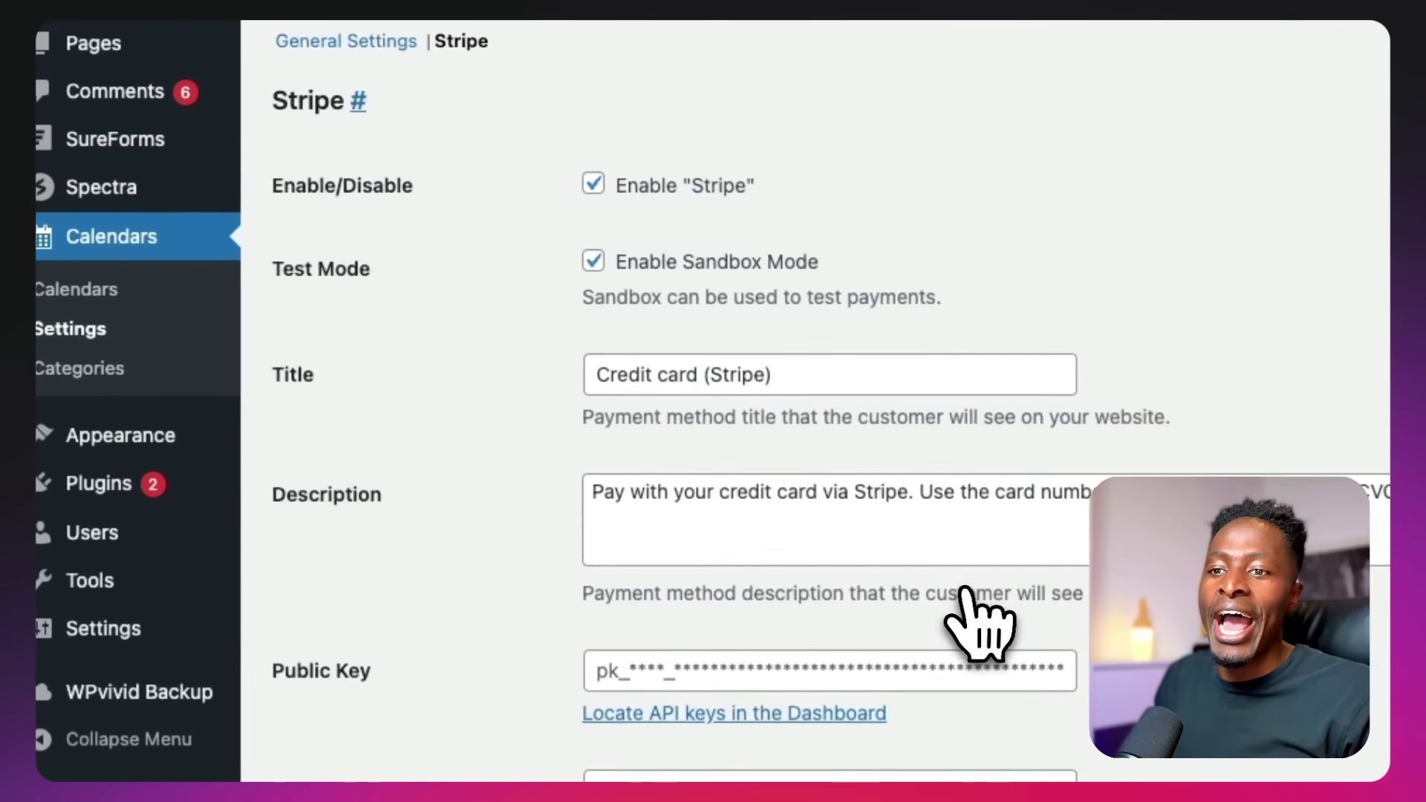
{"action": "scroll", "coordinate": [966, 590], "scroll_direction": "down", "scroll_amount": 4}
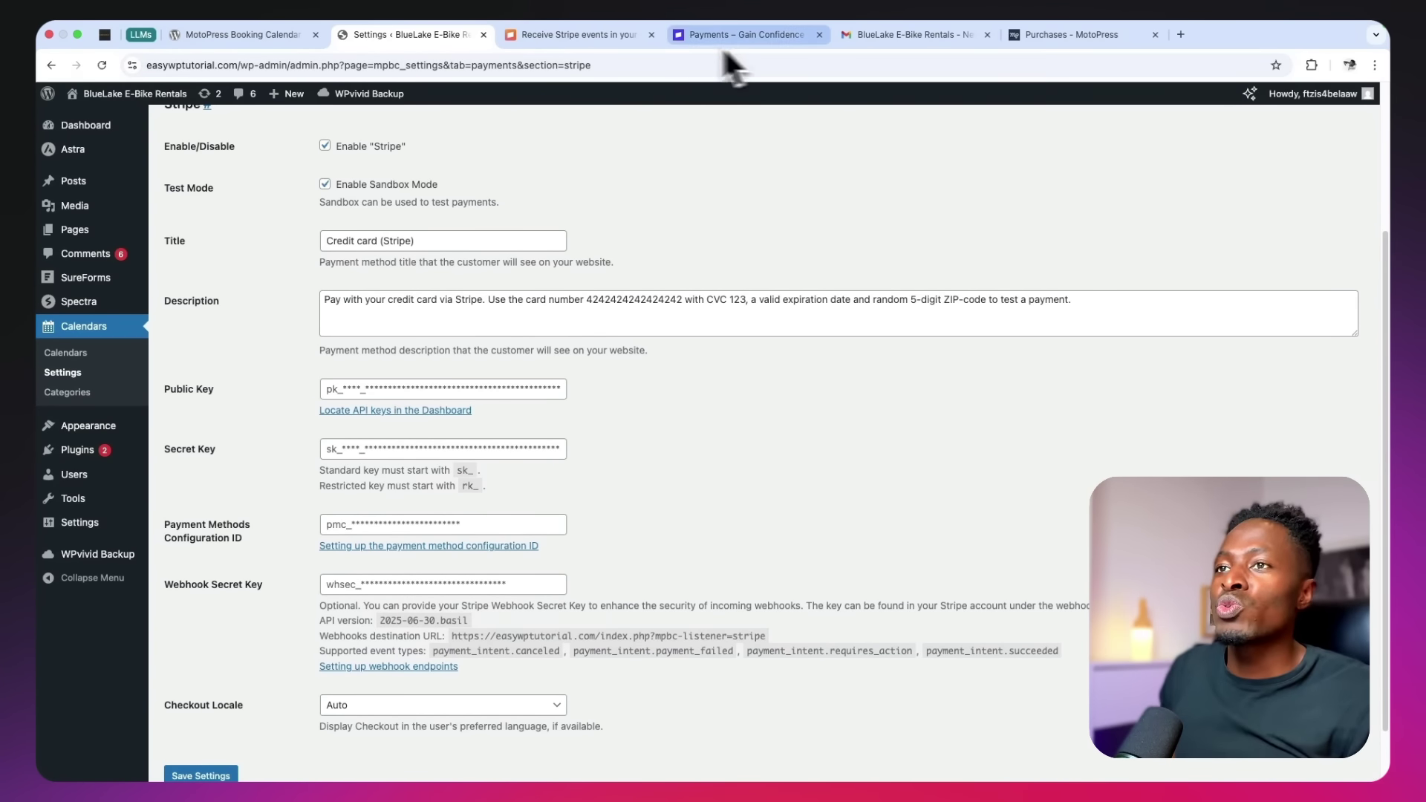
{"action": "left_click", "coordinate": [594, 35]}
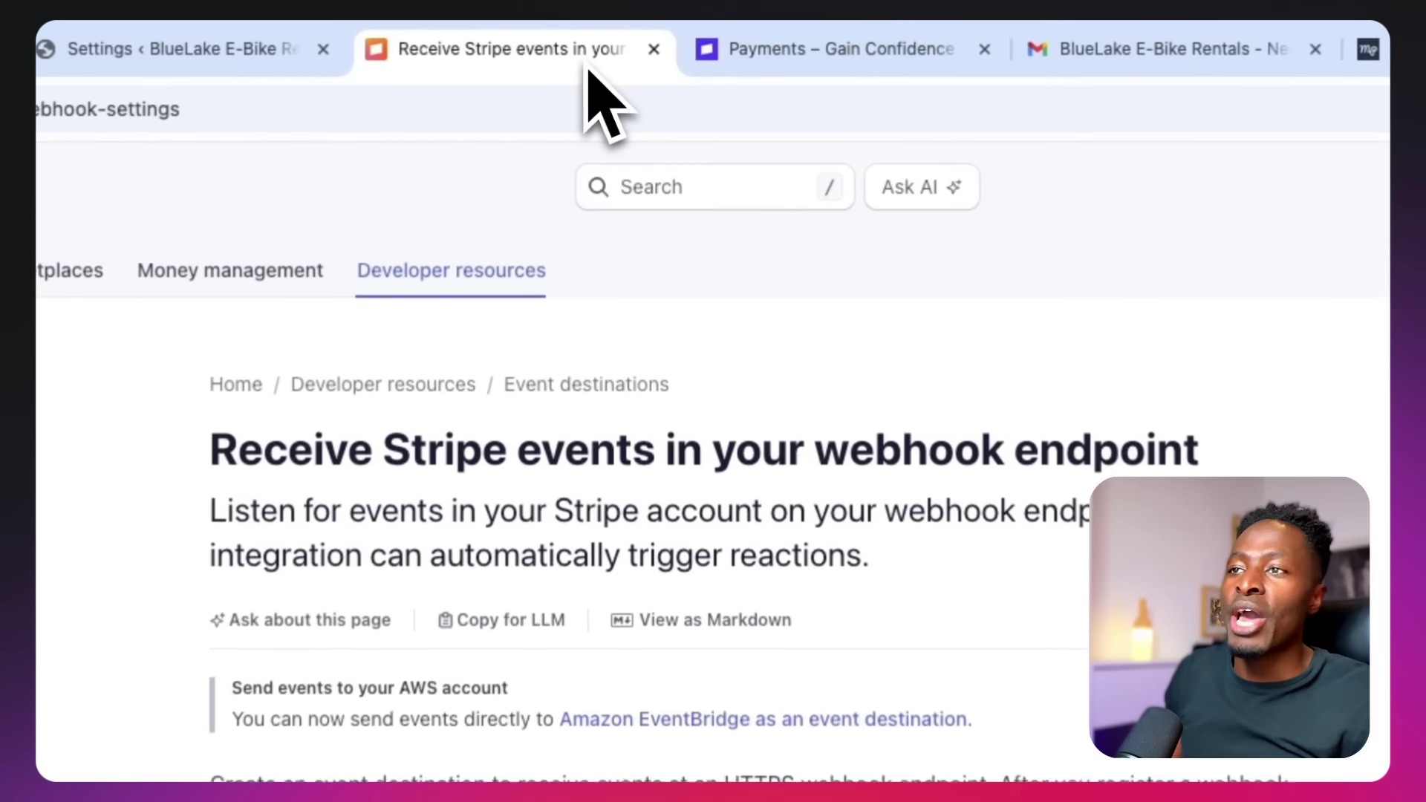
{"action": "left_click", "coordinate": [848, 61]}
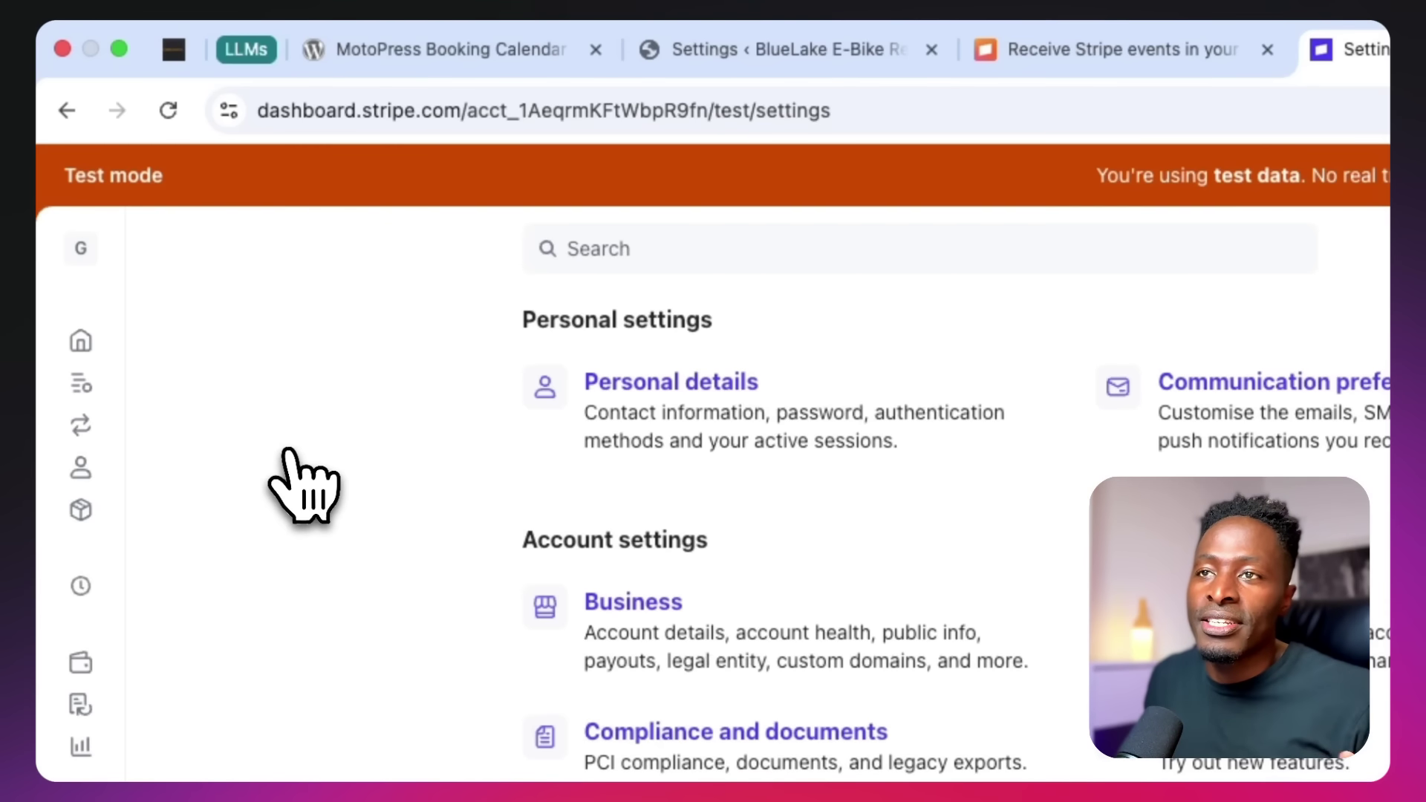
Close the Stripe webhook docs and open Developers > API keys in the Stripe dashboard
{"action": "left_click", "coordinate": [813, 52]}
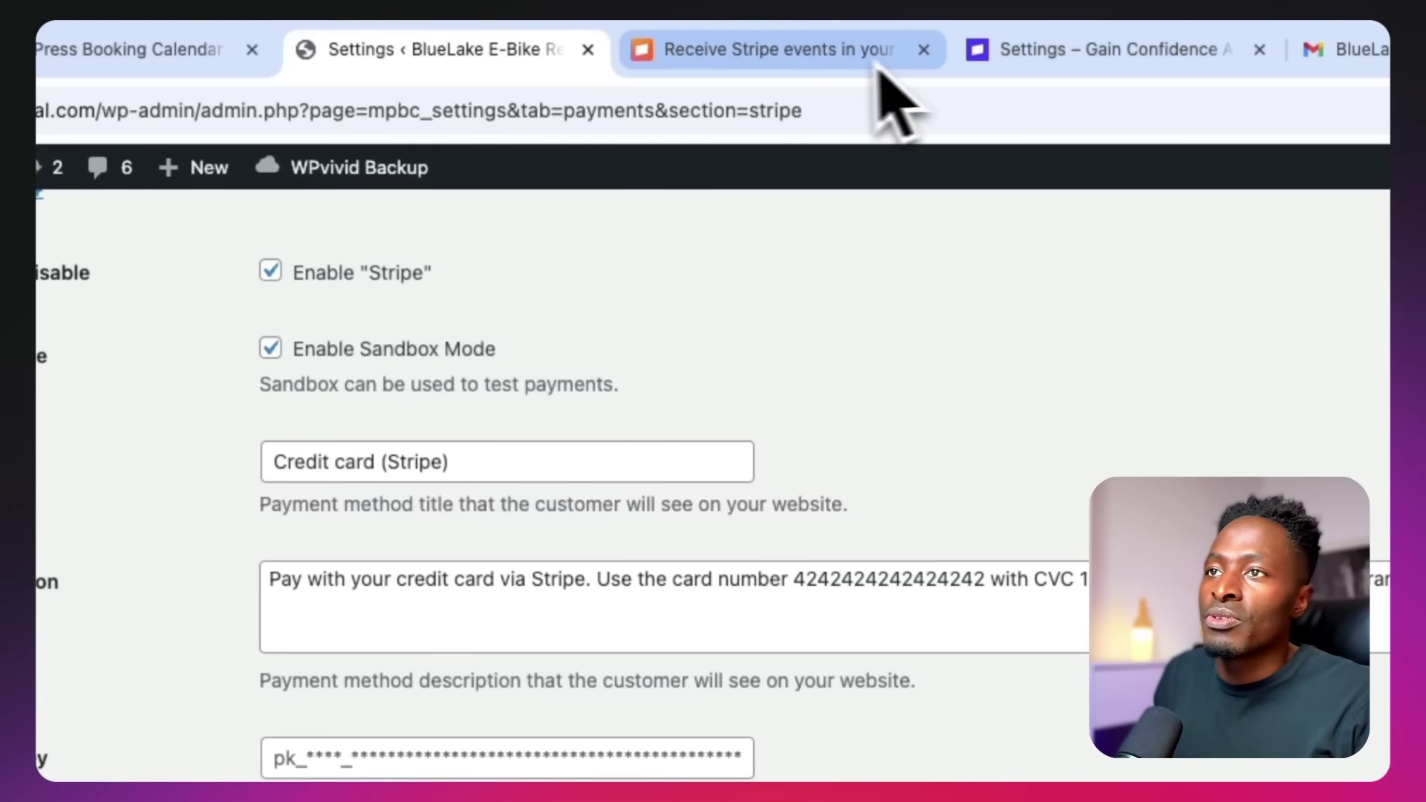
{"action": "left_click", "coordinate": [847, 87]}
{"action": "left_click", "coordinate": [923, 50]}
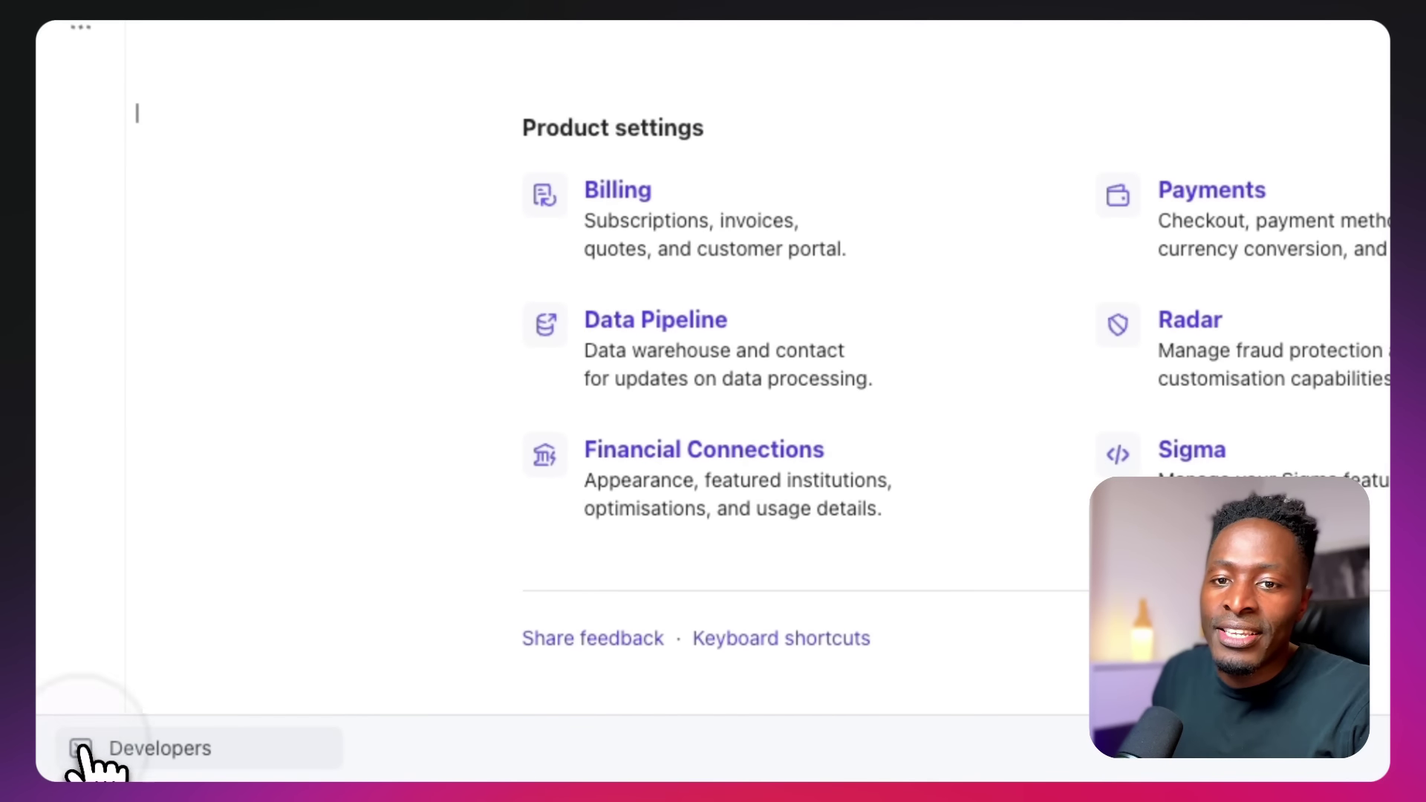
{"action": "left_click", "coordinate": [80, 748]}
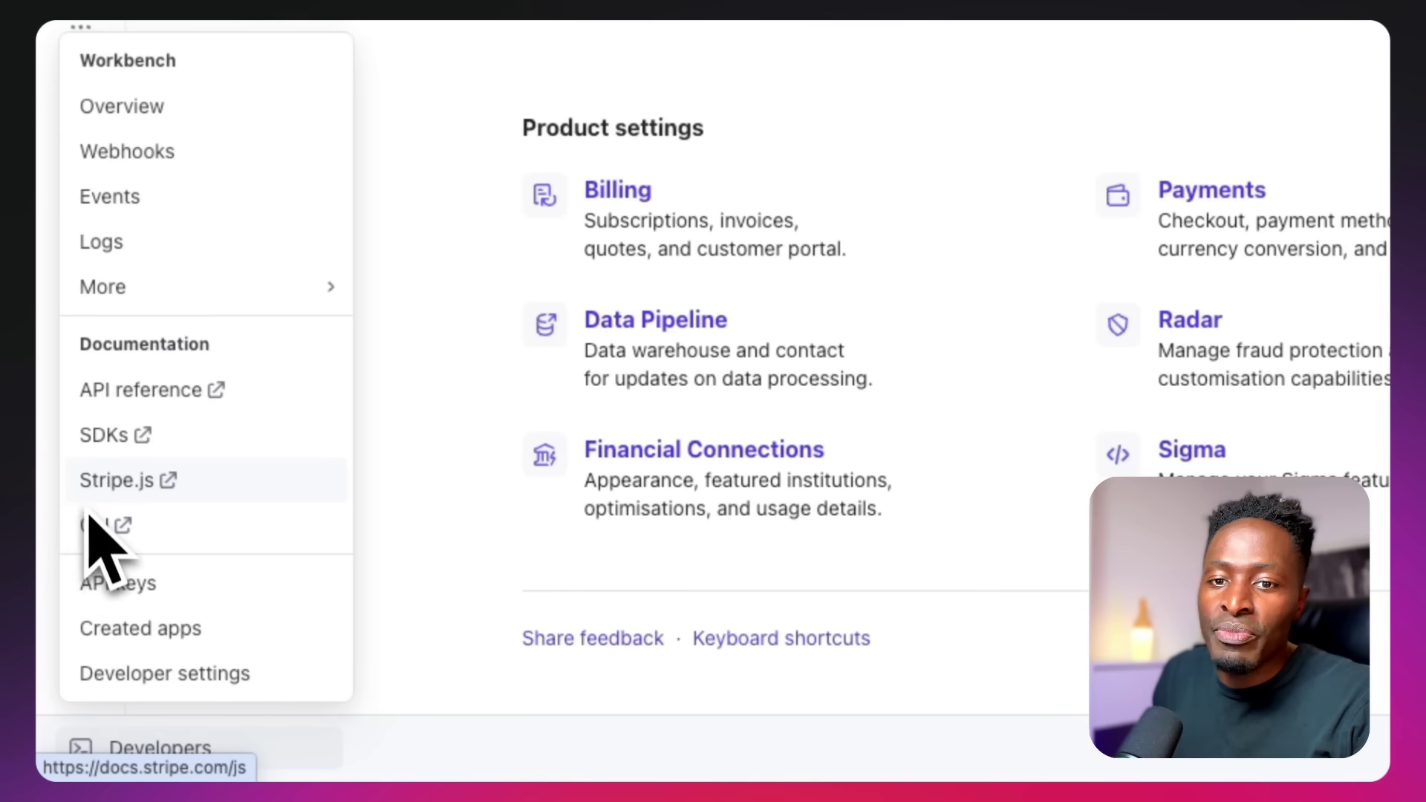
{"action": "left_click", "coordinate": [96, 594]}
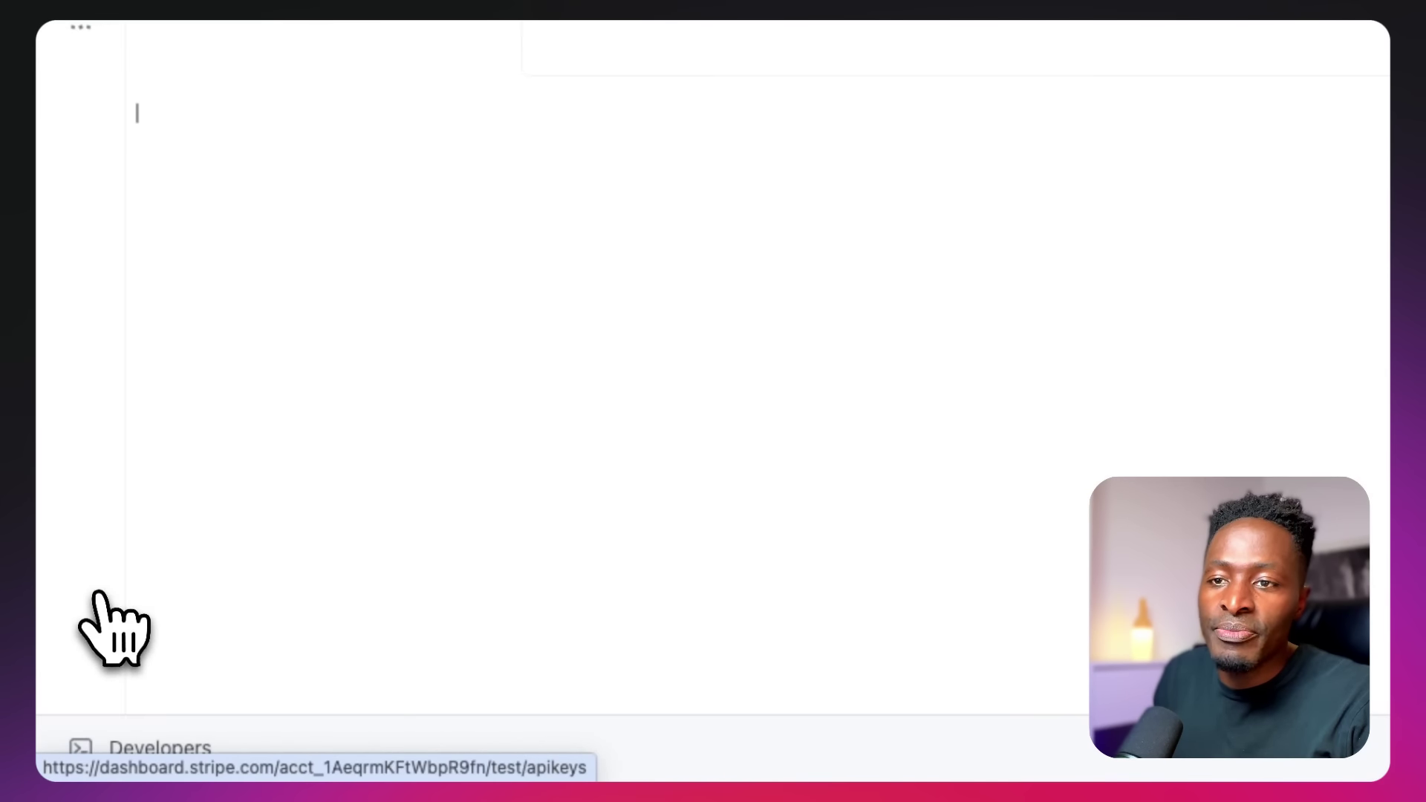
{"action": "left_click", "coordinate": [735, 47]}
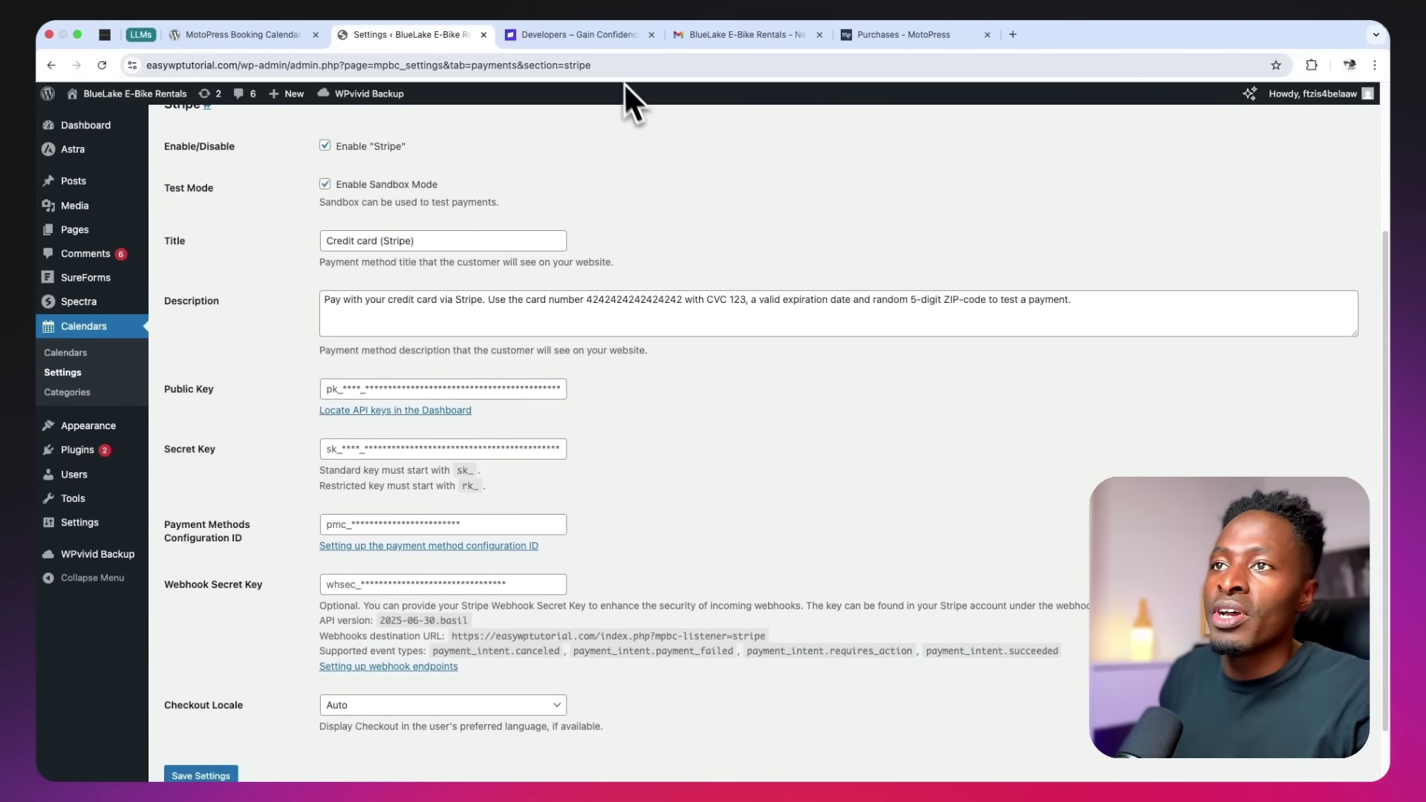
{"action": "left_click", "coordinate": [605, 38]}
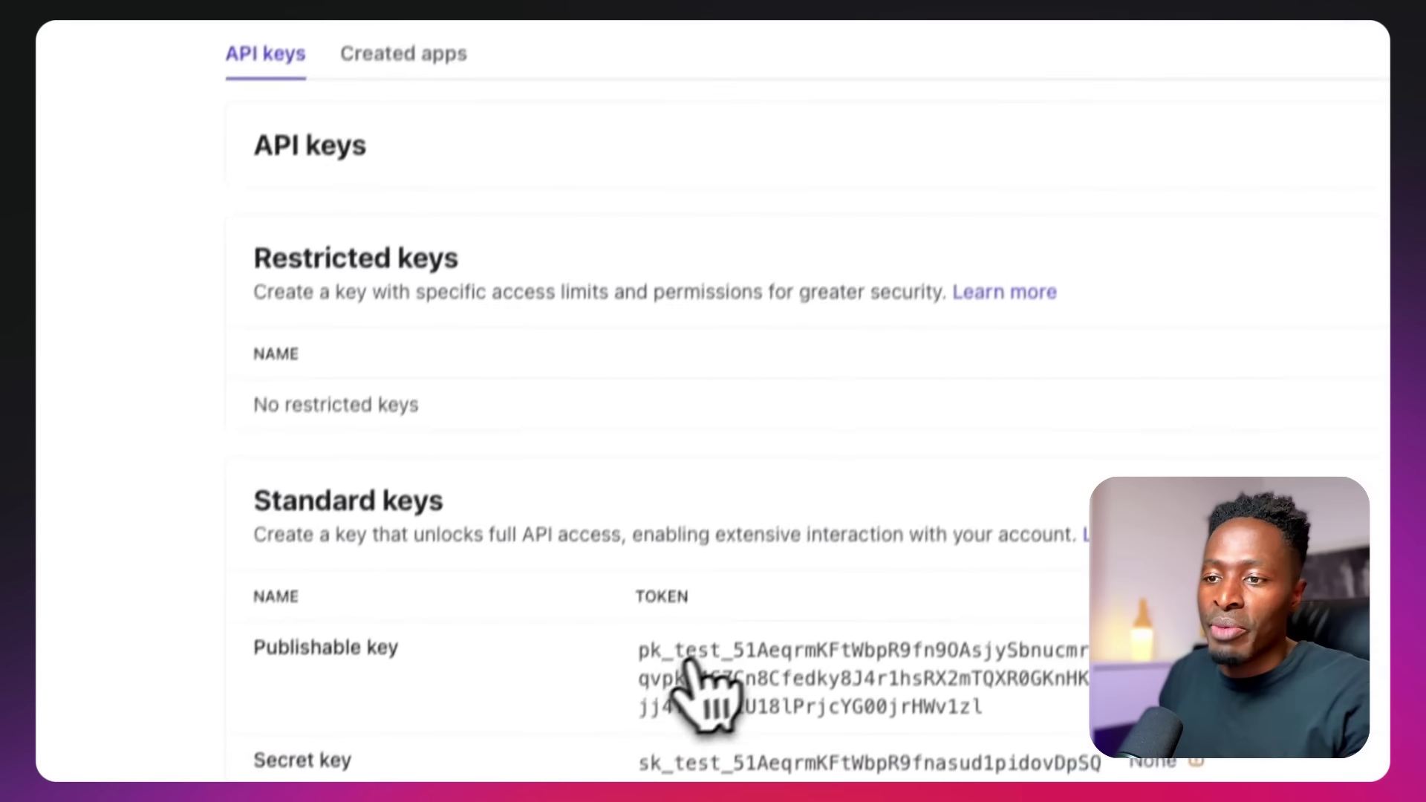
Copy the test publishable key into the plugin's Public Key field
{"action": "left_click", "coordinate": [786, 644]}
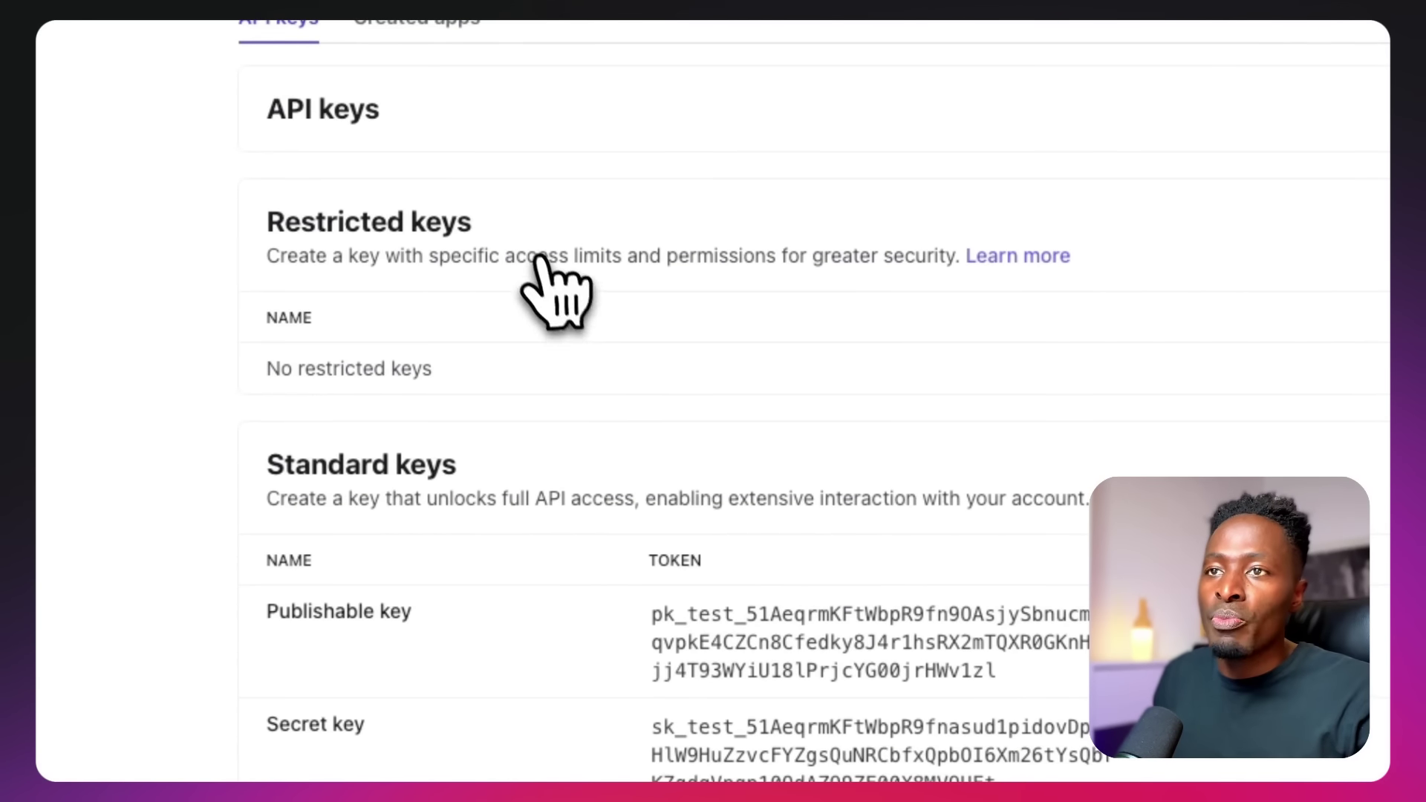
{"action": "left_click", "coordinate": [696, 60]}
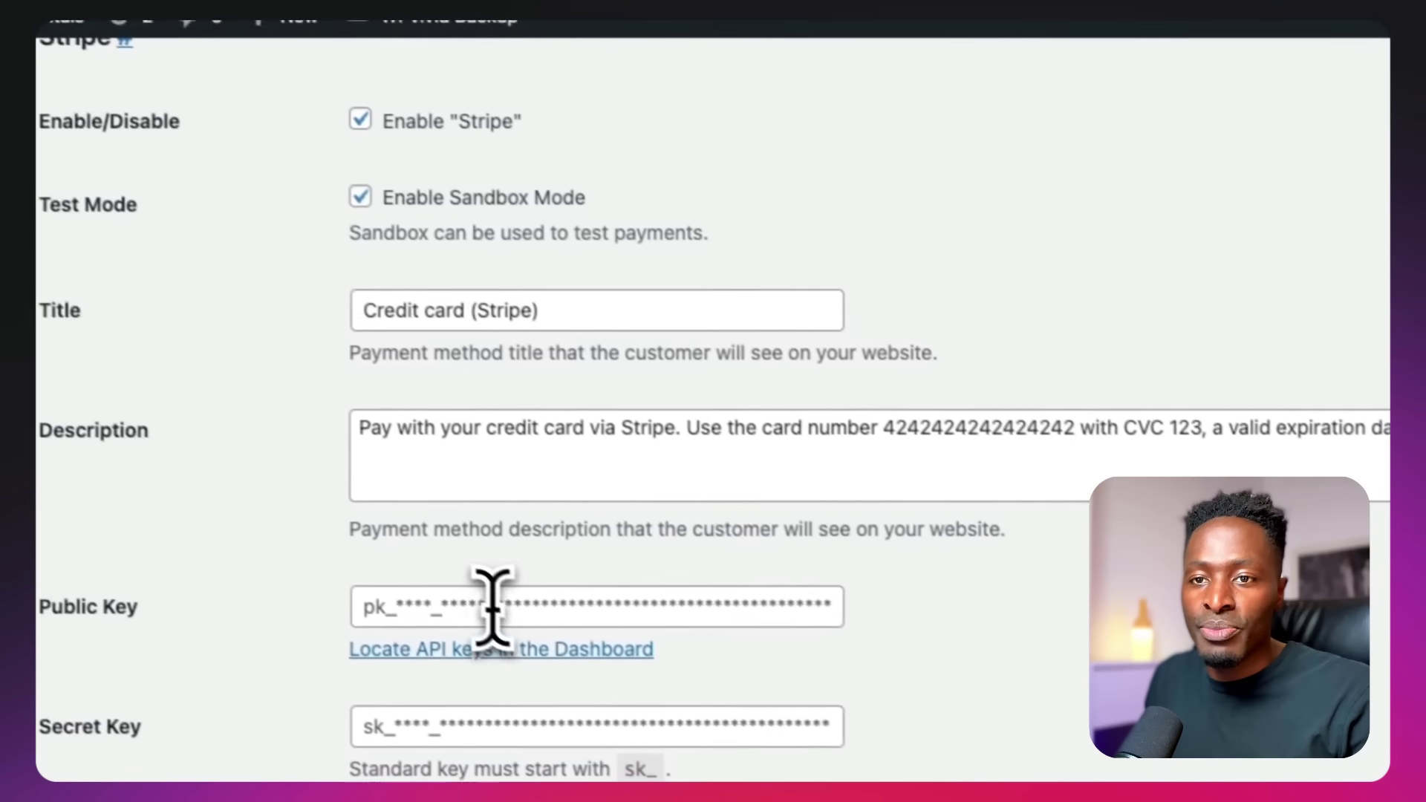
{"action": "left_click", "coordinate": [735, 747]}
{"action": "key", "text": "super+a"}
{"action": "key", "text": "super+v"}
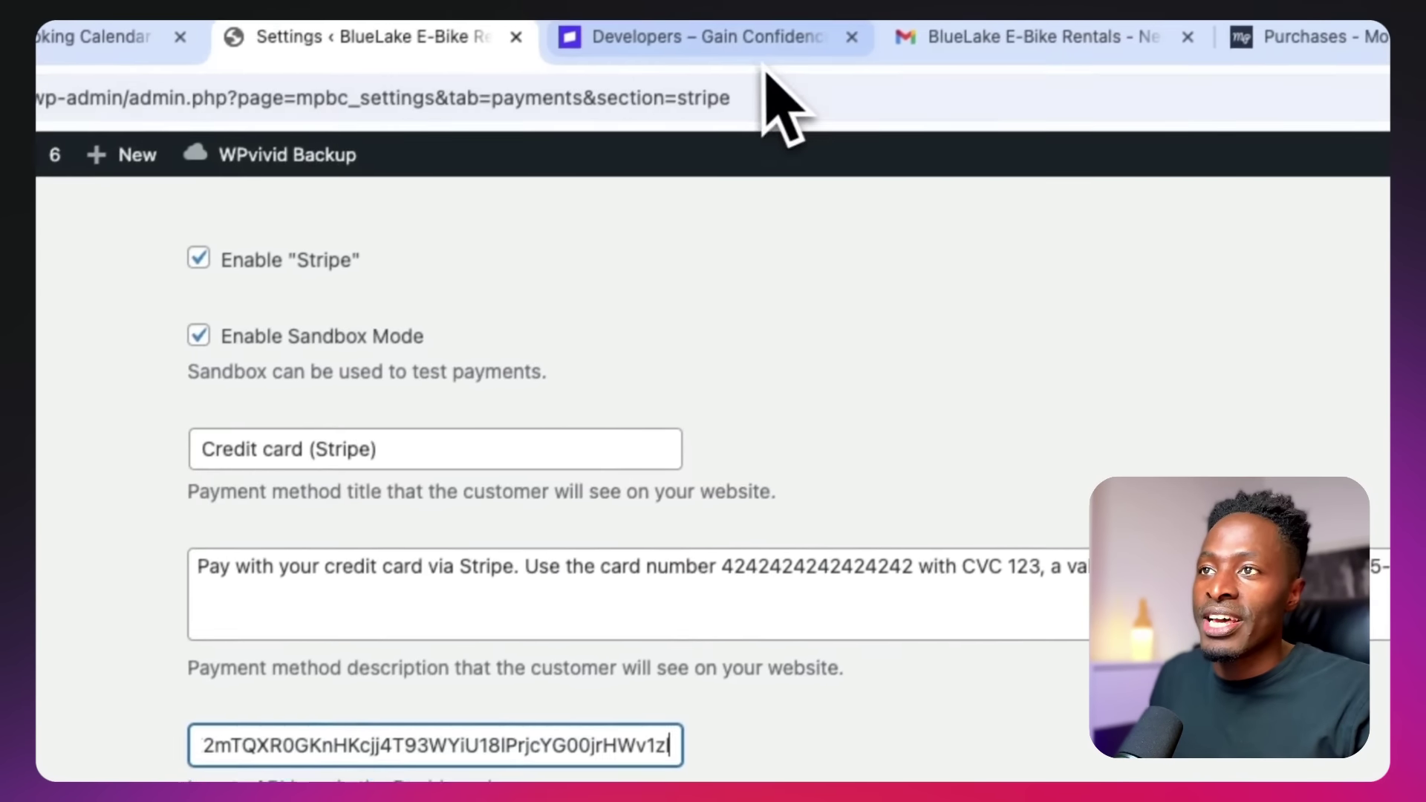
Copy the test secret key into the plugin's Secret Key field
{"action": "left_click", "coordinate": [770, 102]}
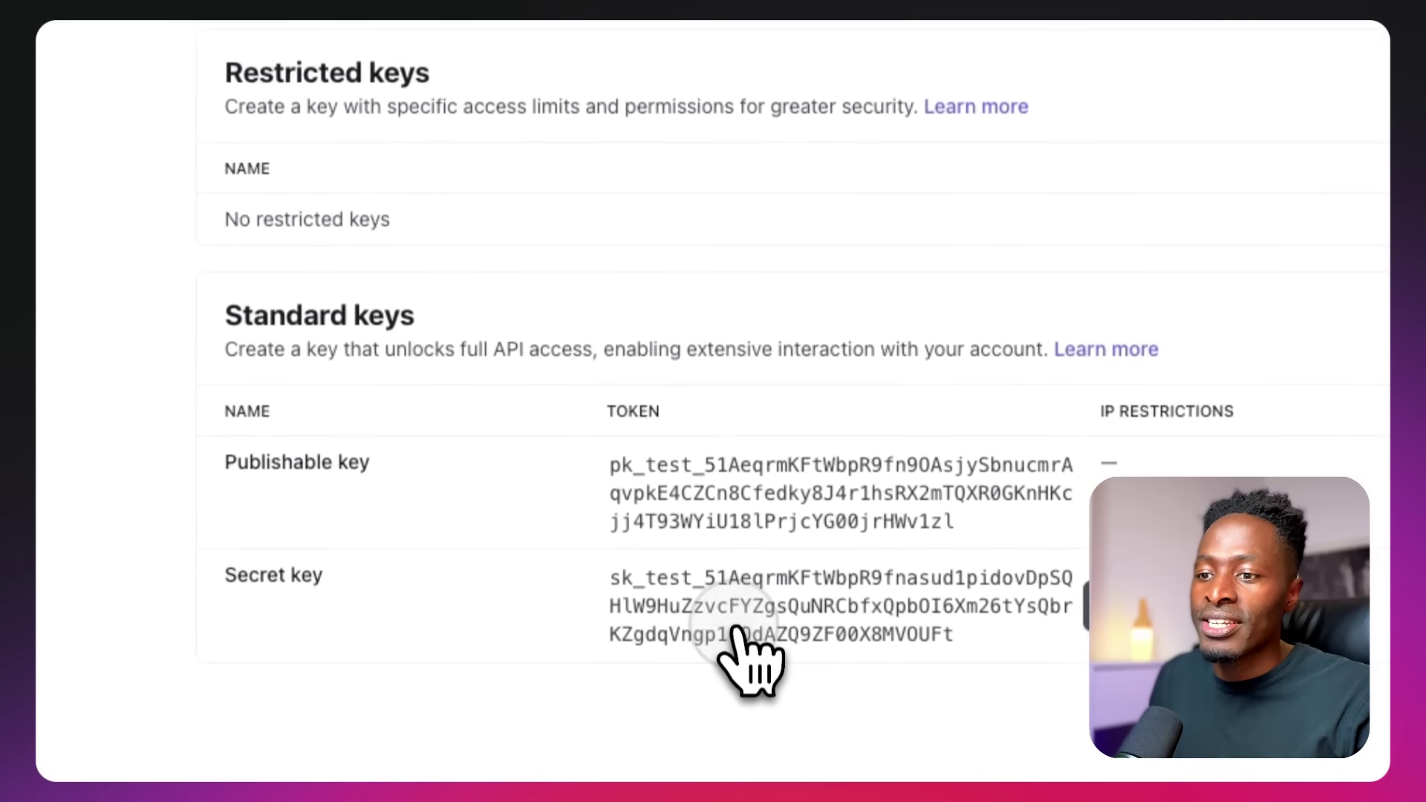
{"action": "left_click", "coordinate": [694, 101]}
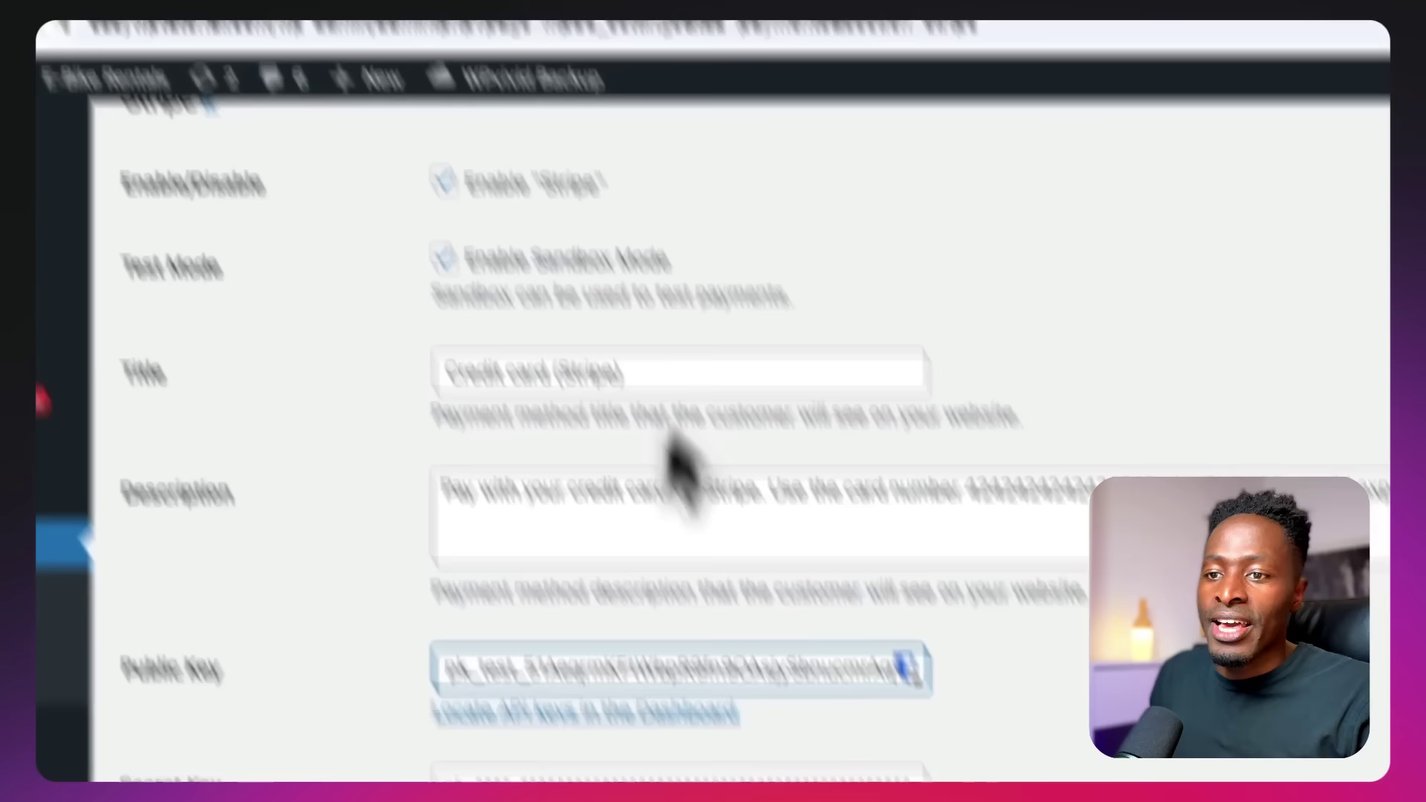
{"action": "left_click", "coordinate": [469, 496]}
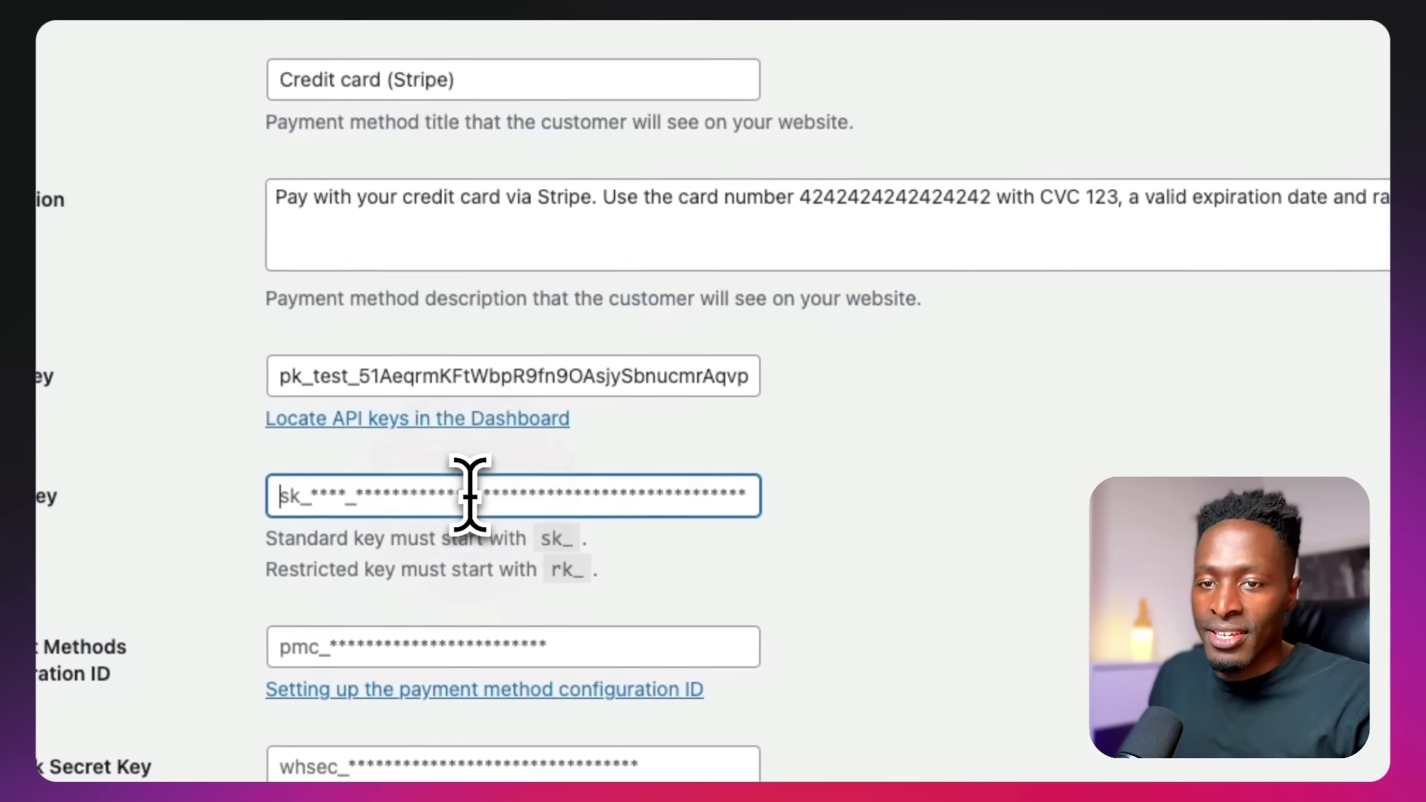
{"action": "key", "text": "super+v"}
{"action": "left_click", "coordinate": [957, 525]}
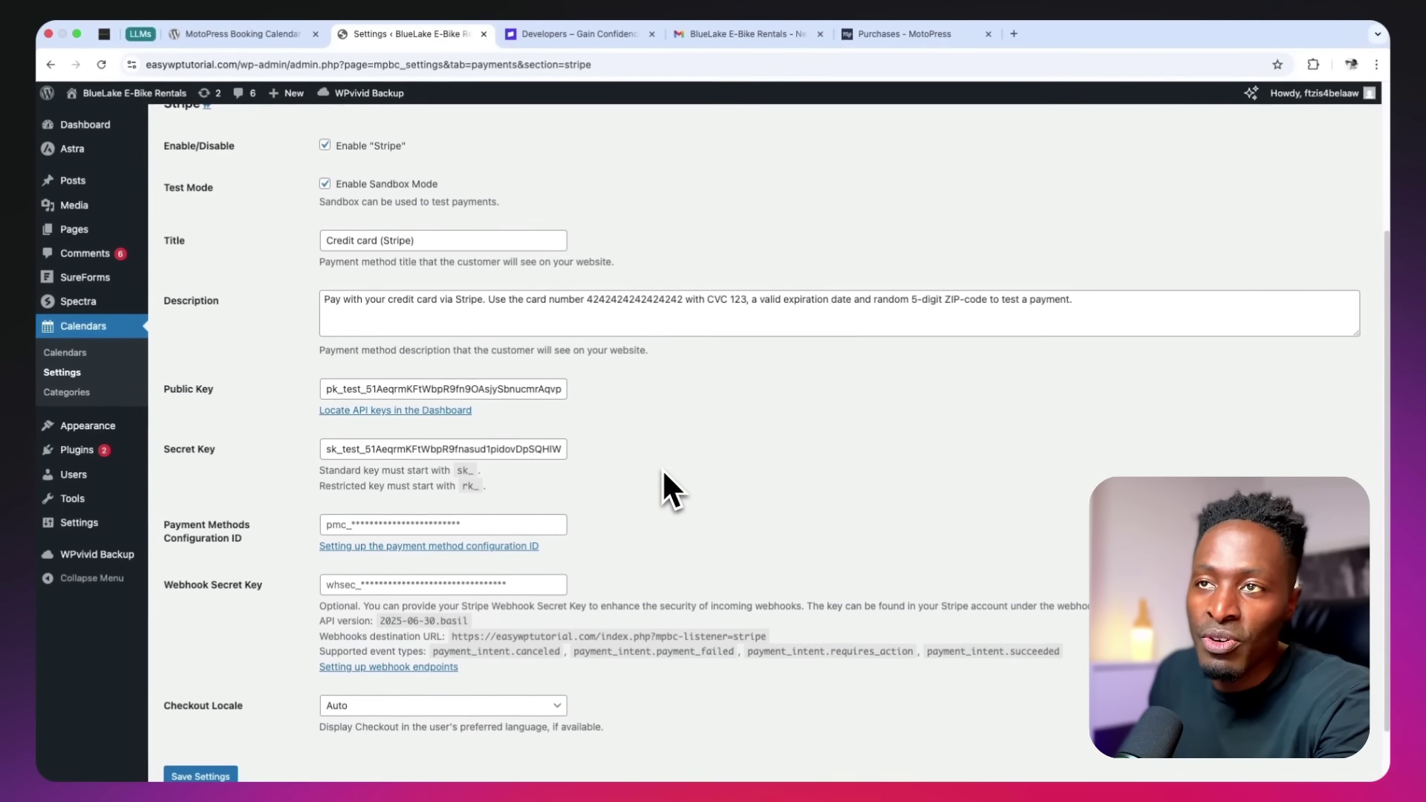
{"action": "left_click", "coordinate": [563, 45]}
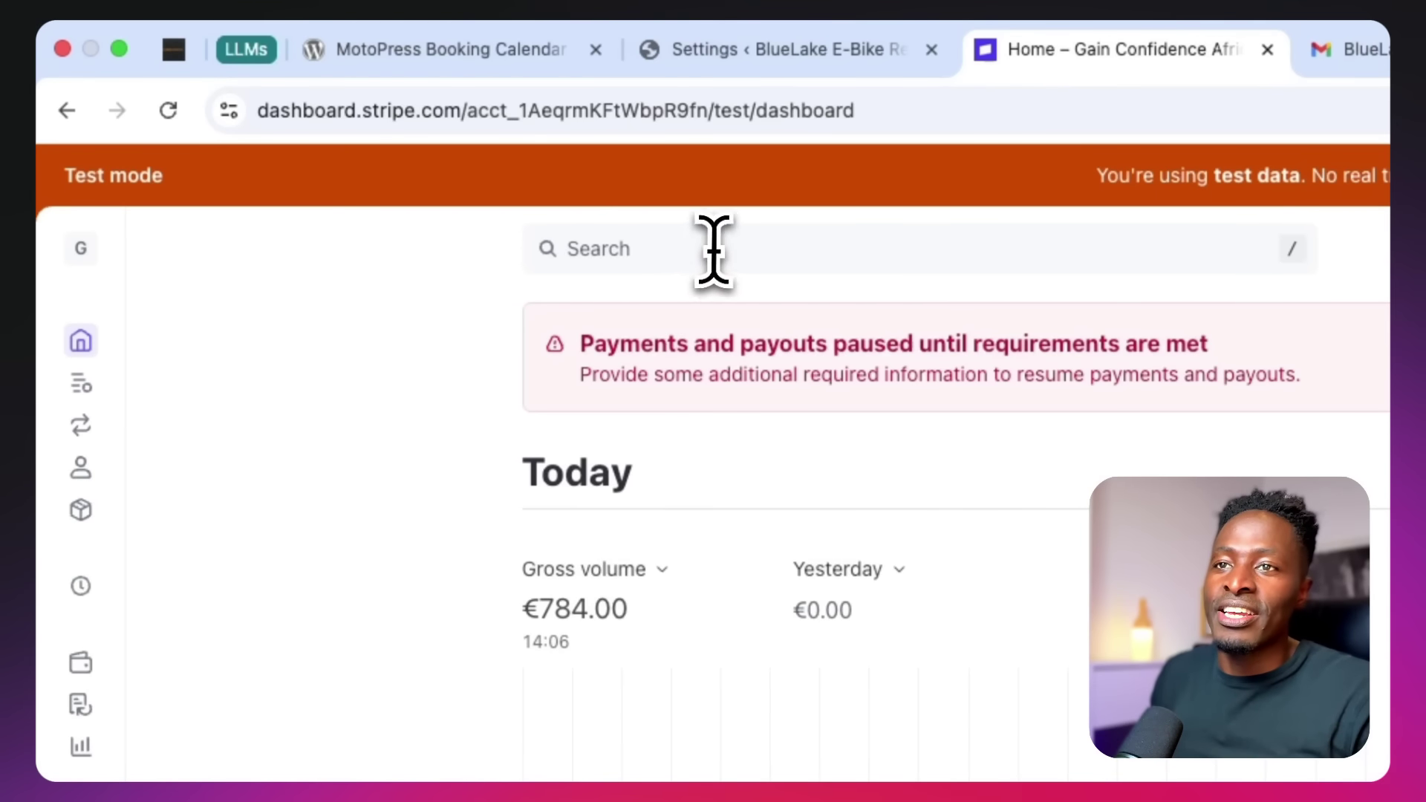
Go to Settings > Payments > configurations and start a new configuration named 'MotoPress'
{"action": "left_click", "coordinate": [713, 251]}
{"action": "type", "text": "payment methods"}
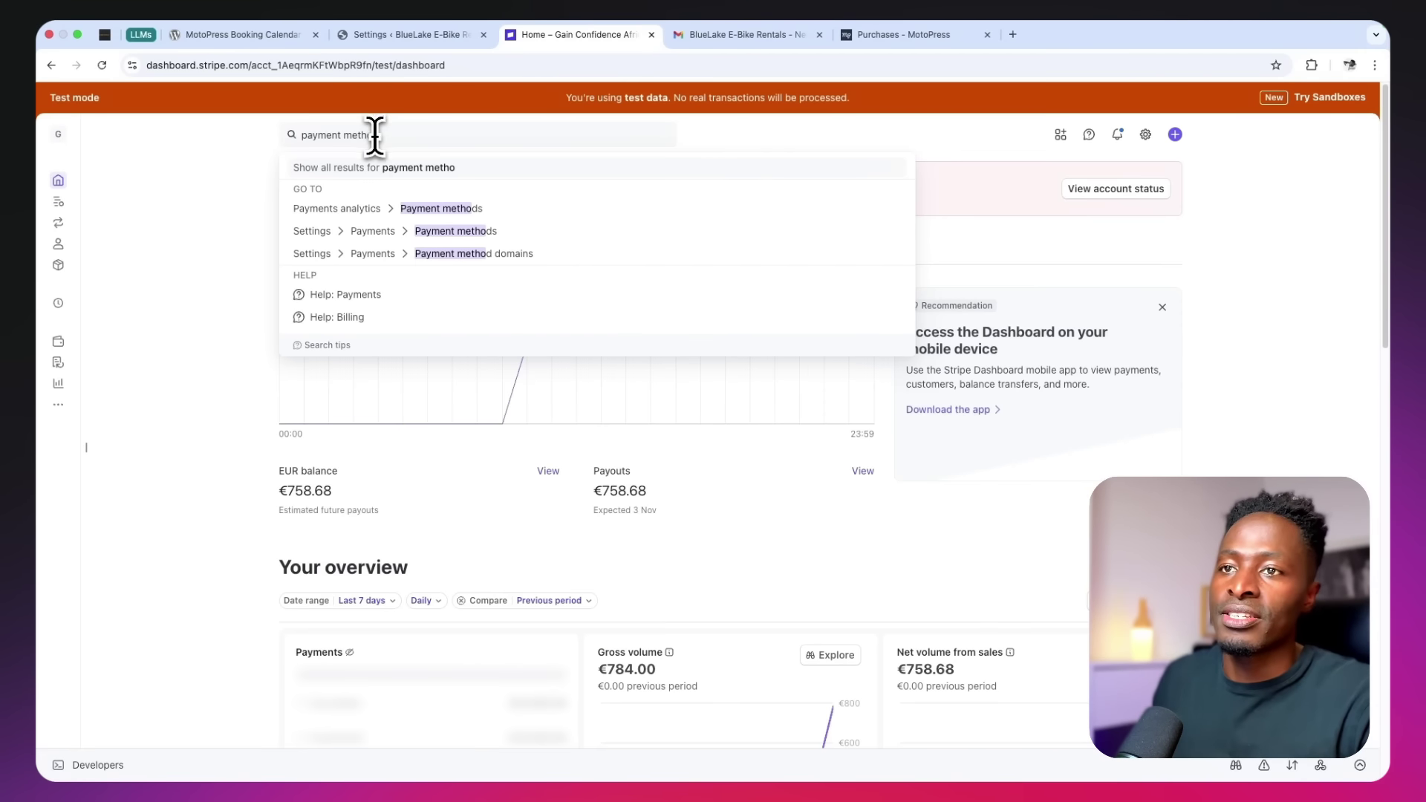
{"action": "left_click", "coordinate": [487, 232]}
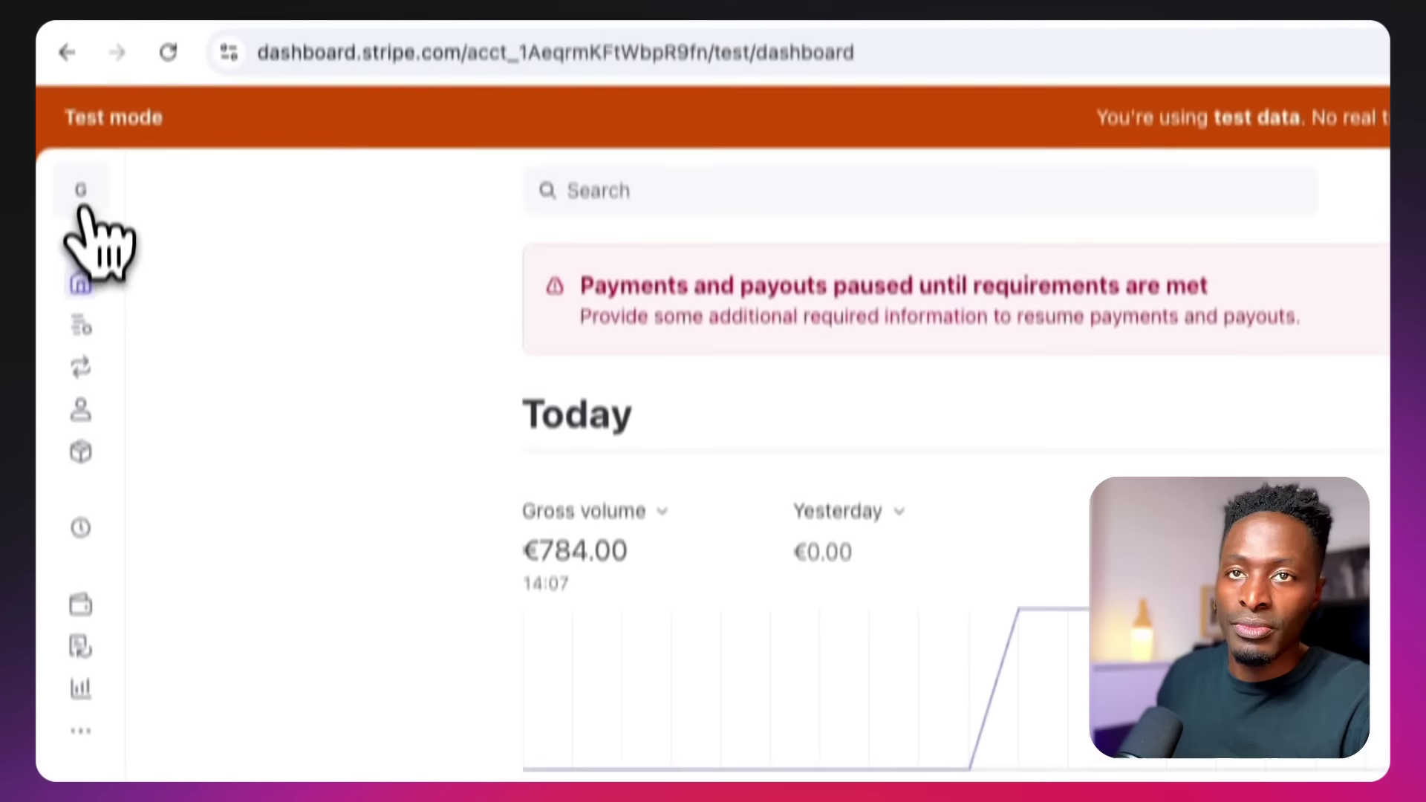
{"action": "left_click", "coordinate": [80, 245]}
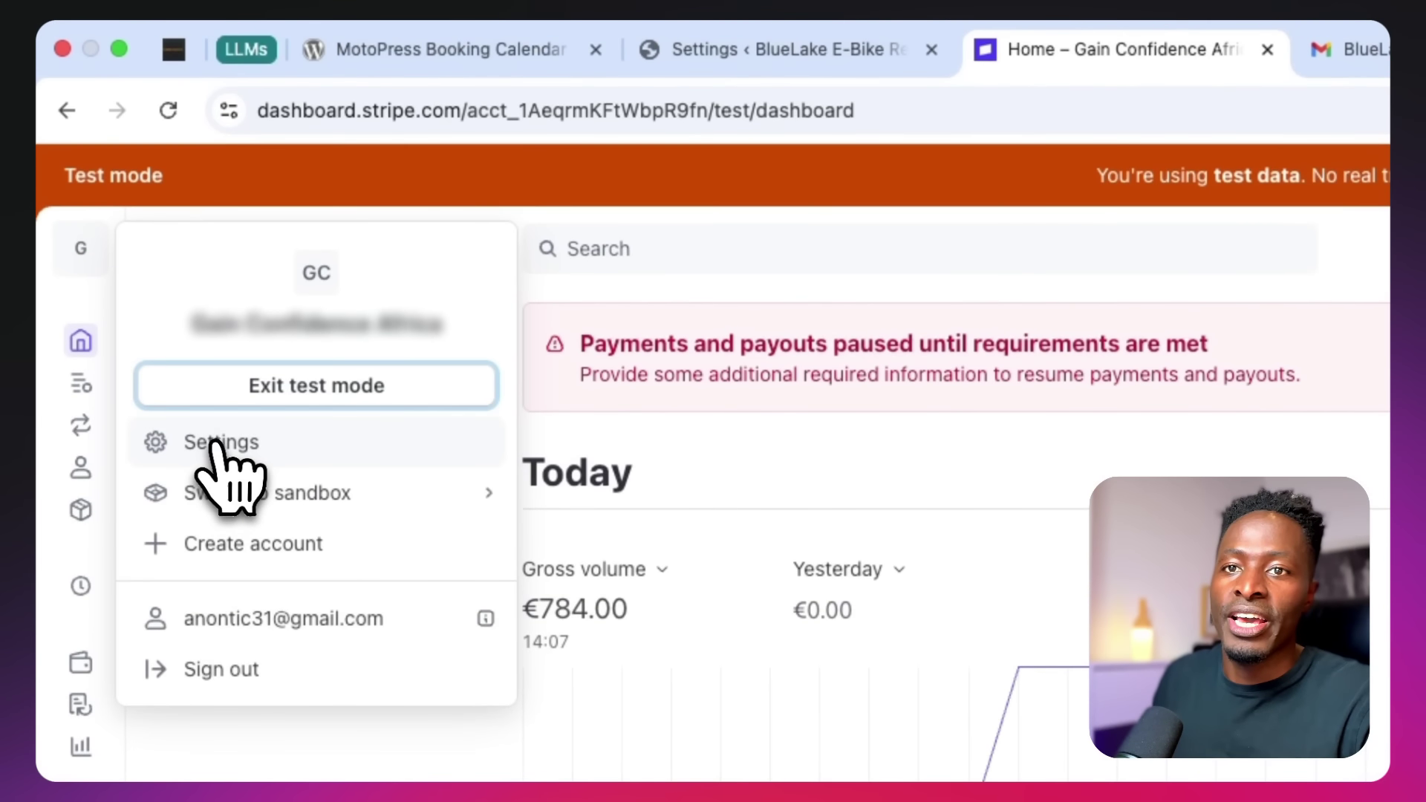
{"action": "left_click", "coordinate": [222, 443]}
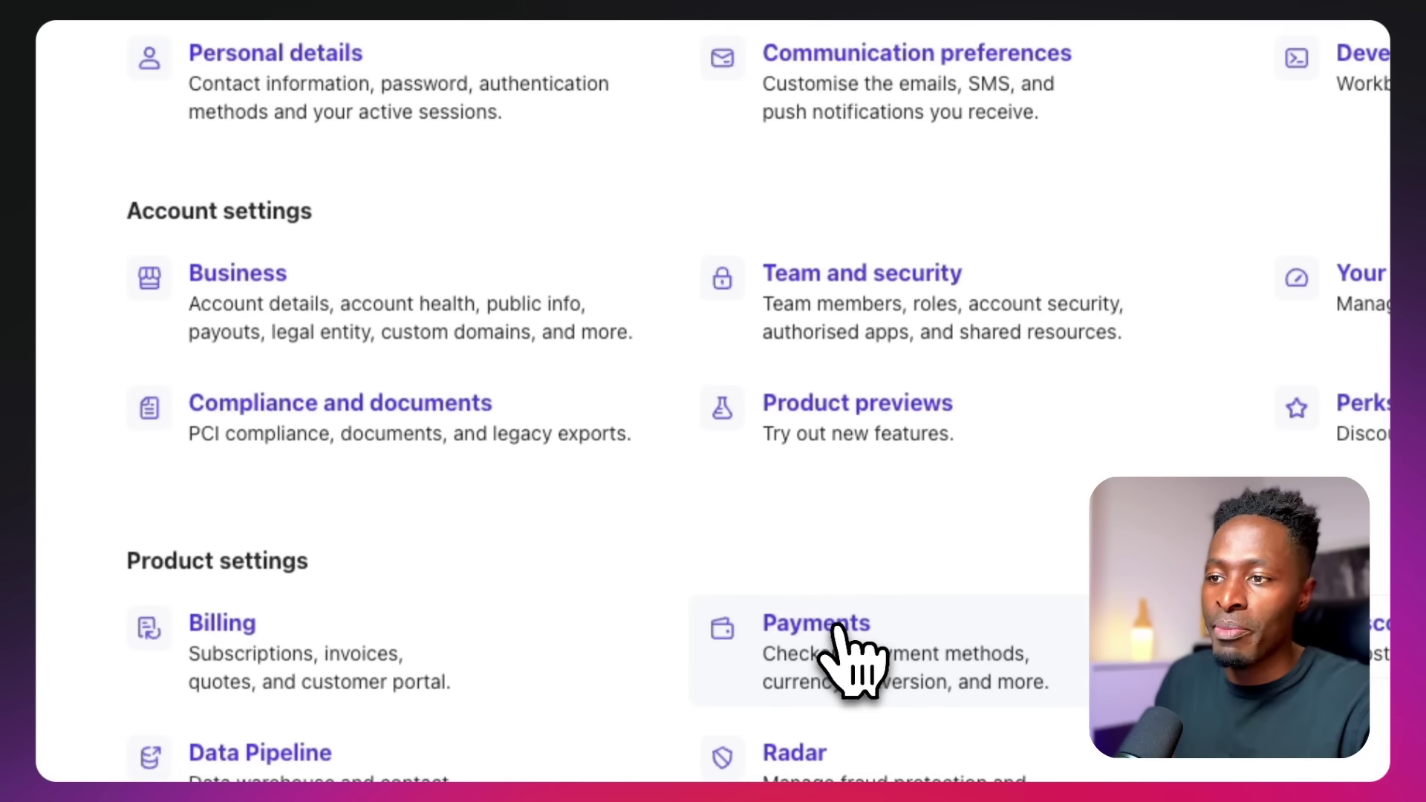
{"action": "left_click", "coordinate": [837, 627]}
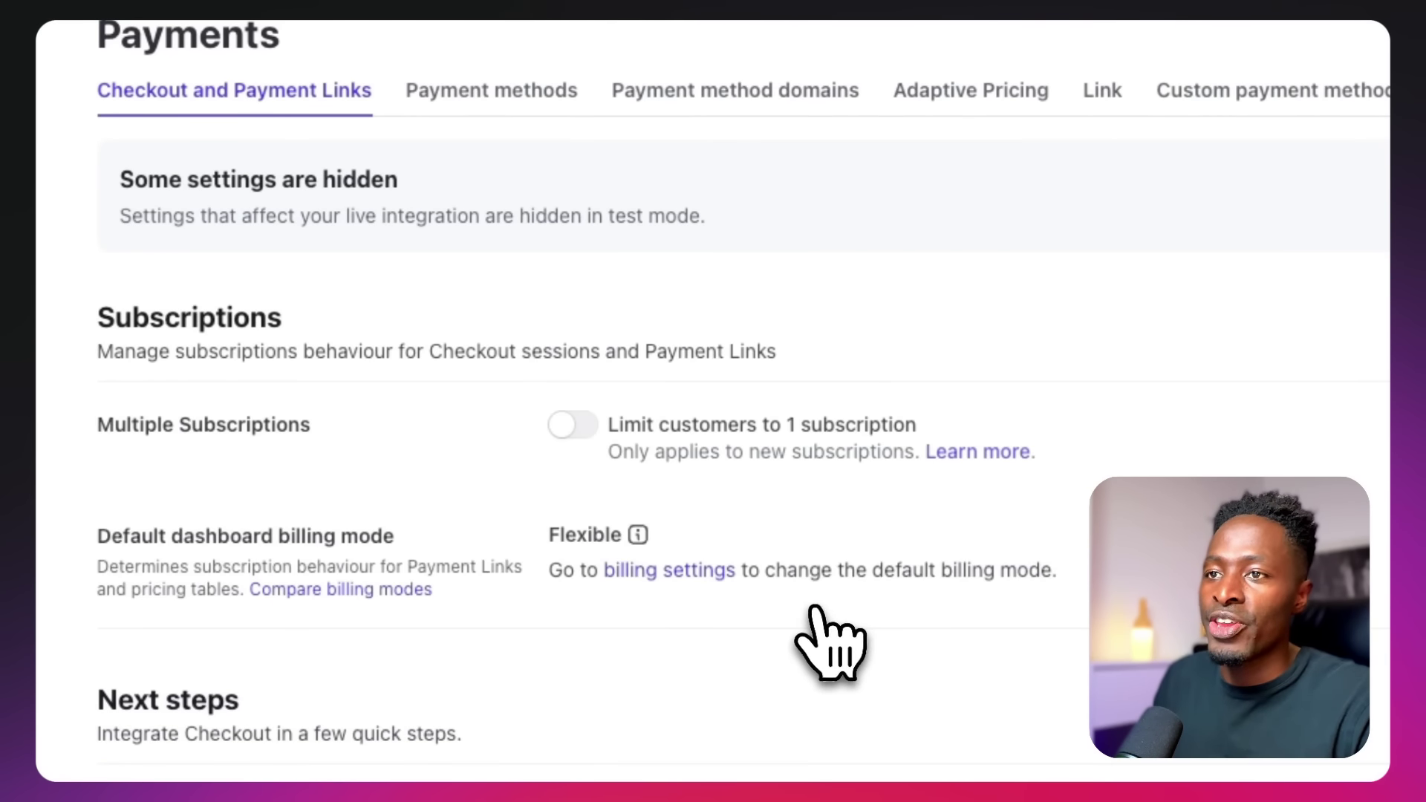
{"action": "left_click", "coordinate": [450, 94]}
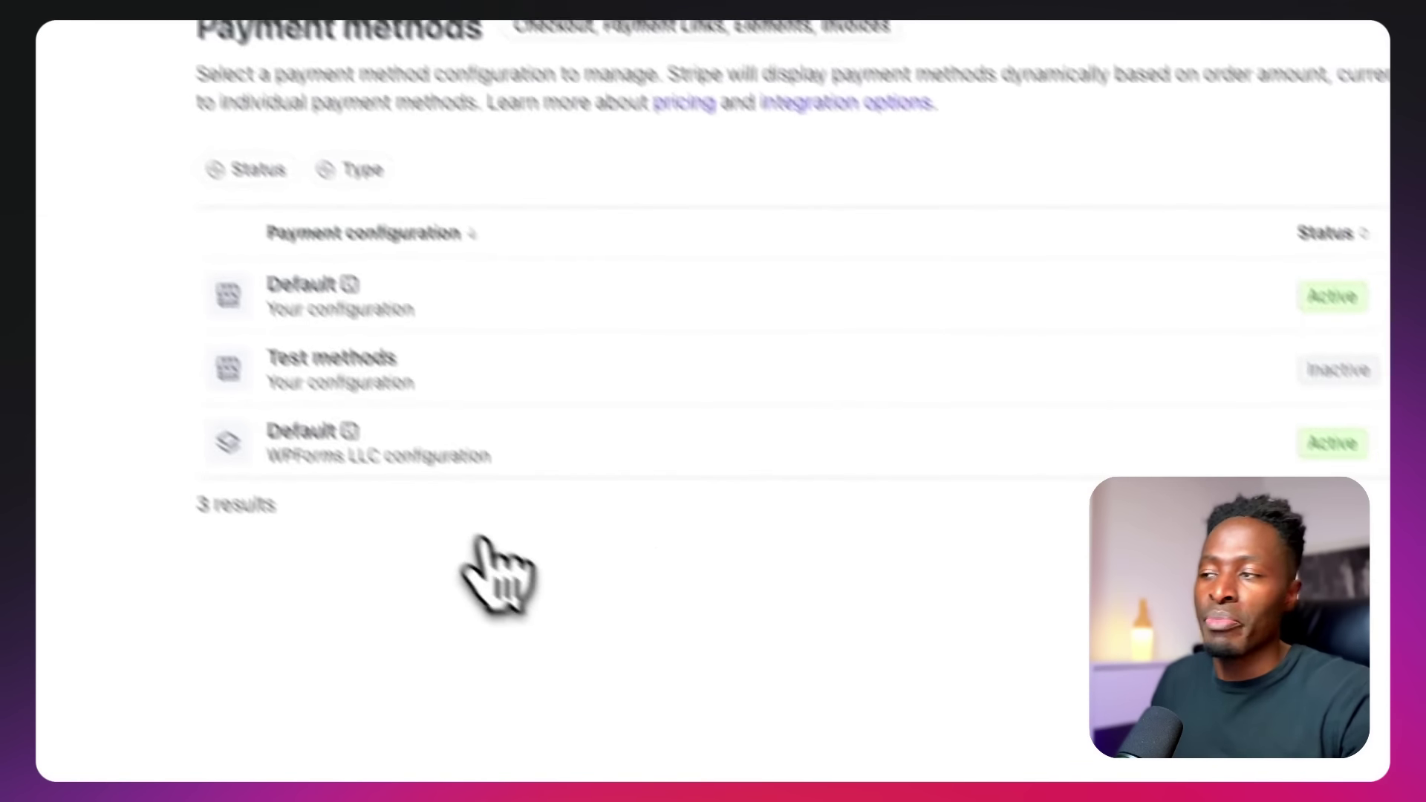
{"action": "left_click", "coordinate": [1082, 226]}
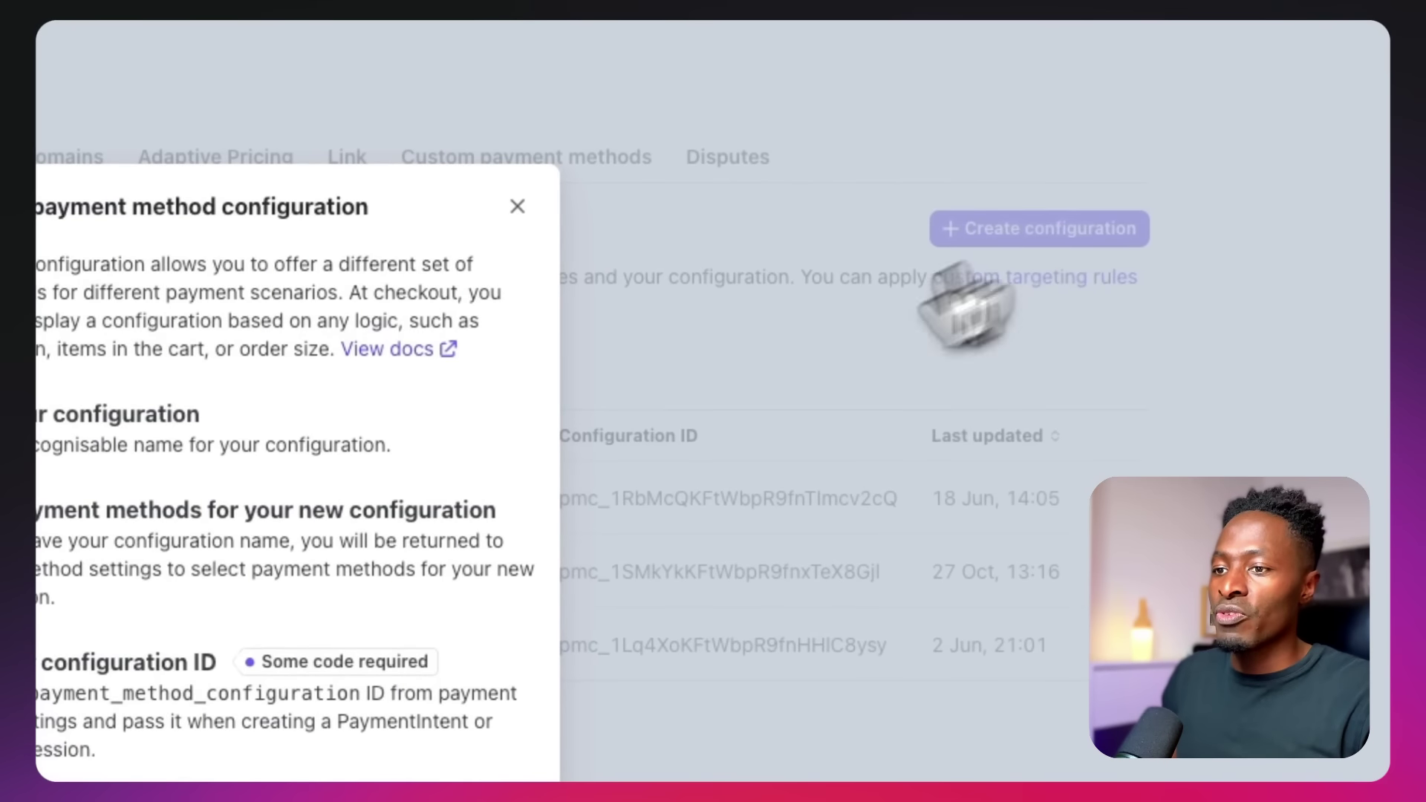
{"action": "type", "text": "MotoPre"}
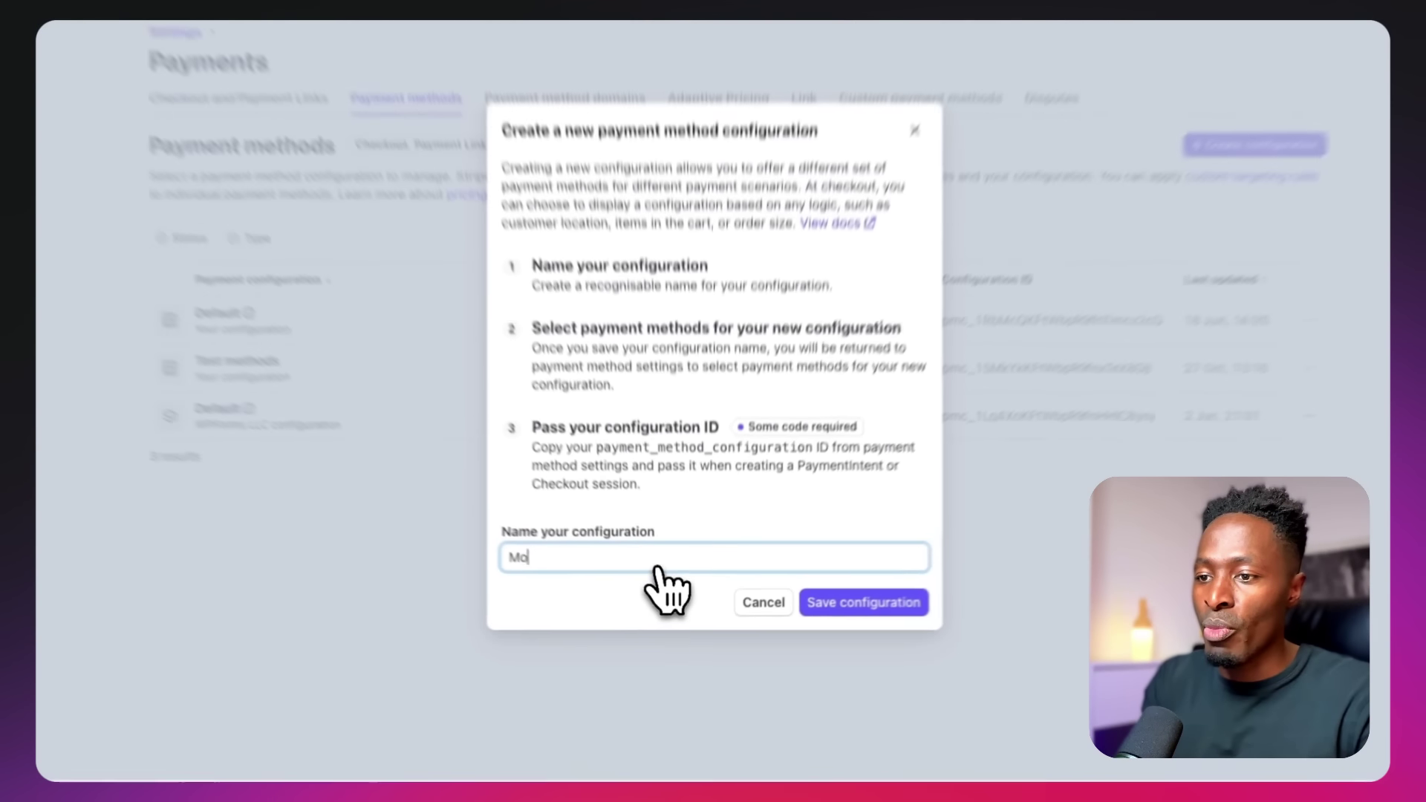
{"action": "type", "text": "ss Booking"}
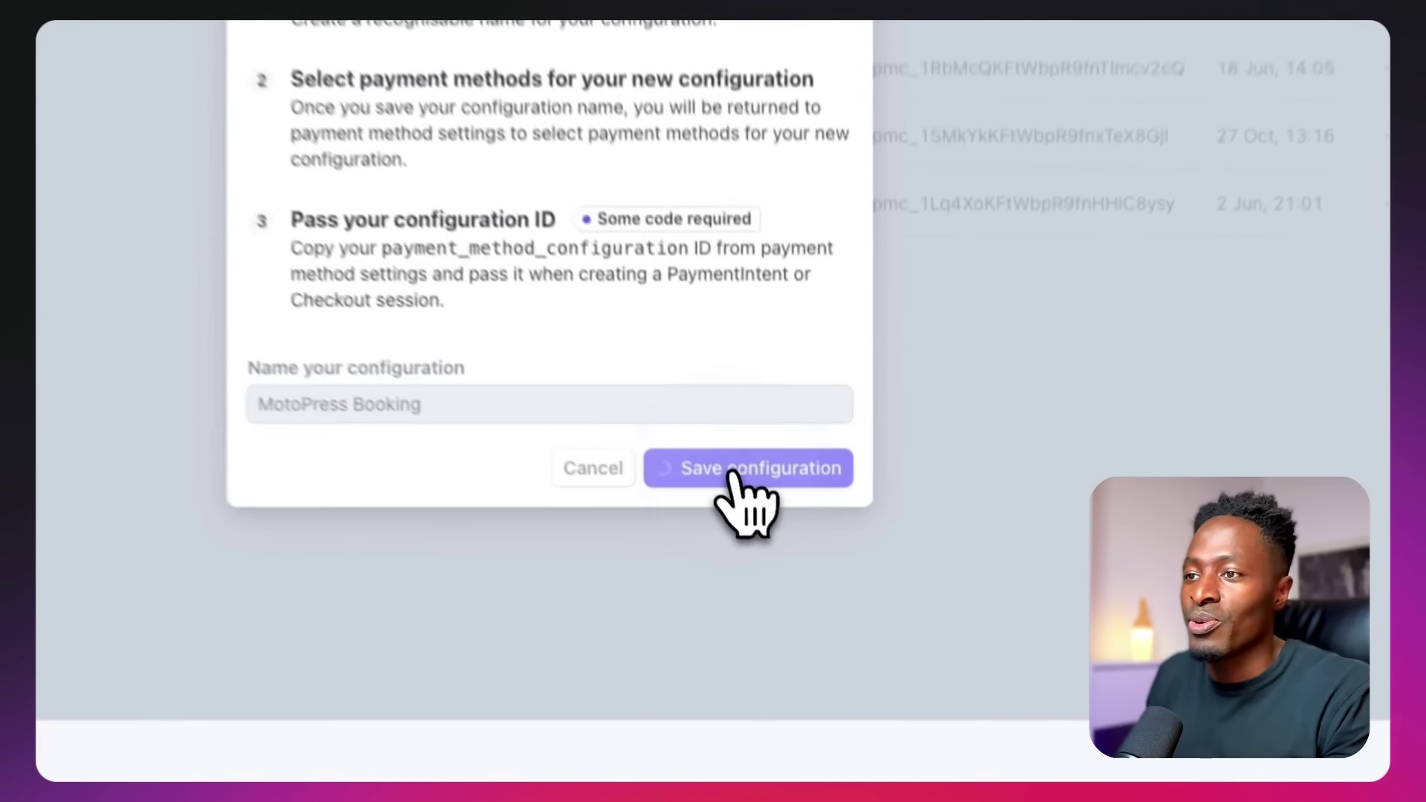
Save the MotoPress Booking configuration and turn on PayPal, giving 3 enabled methods
{"action": "left_click", "coordinate": [824, 613]}
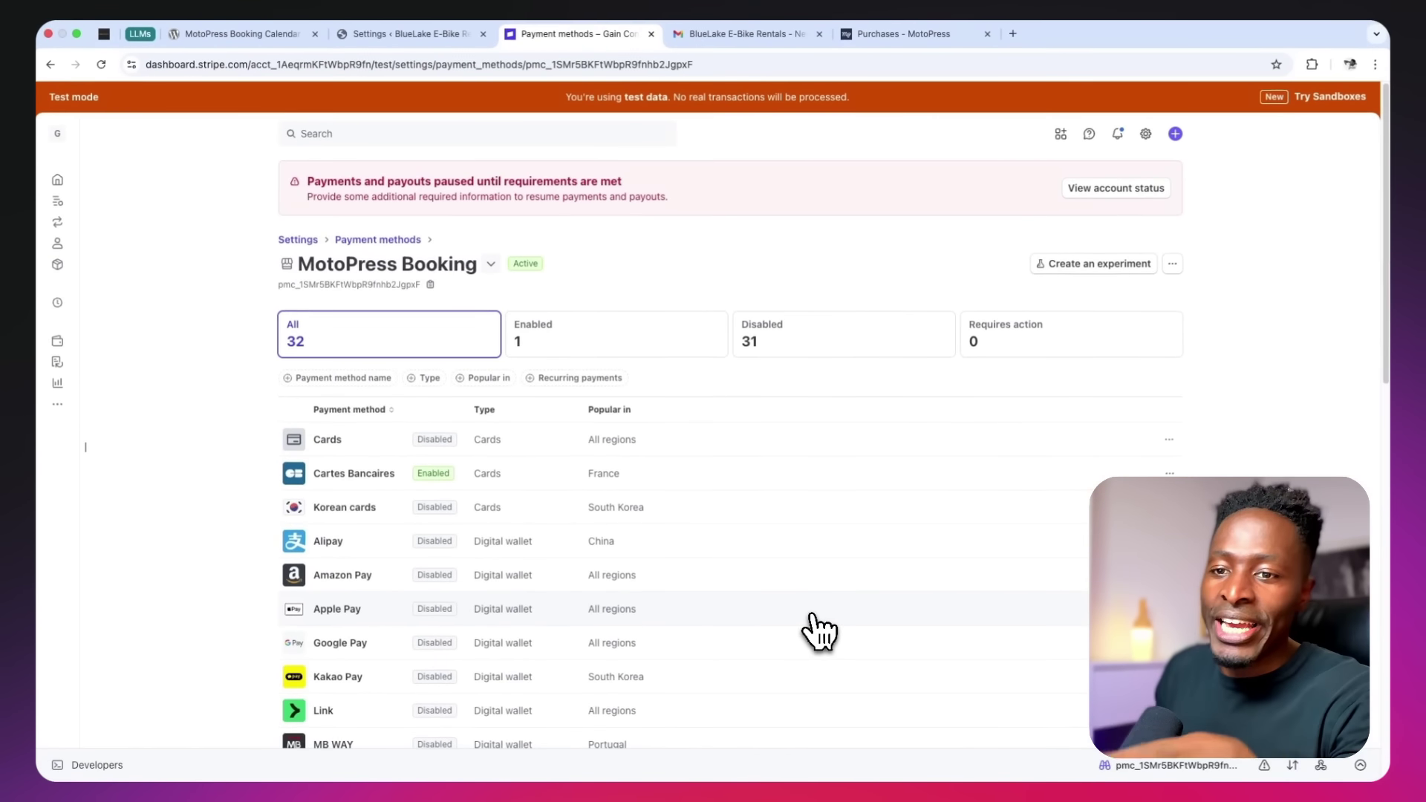
{"action": "scroll", "coordinate": [819, 631], "scroll_direction": "down", "scroll_amount": 6}
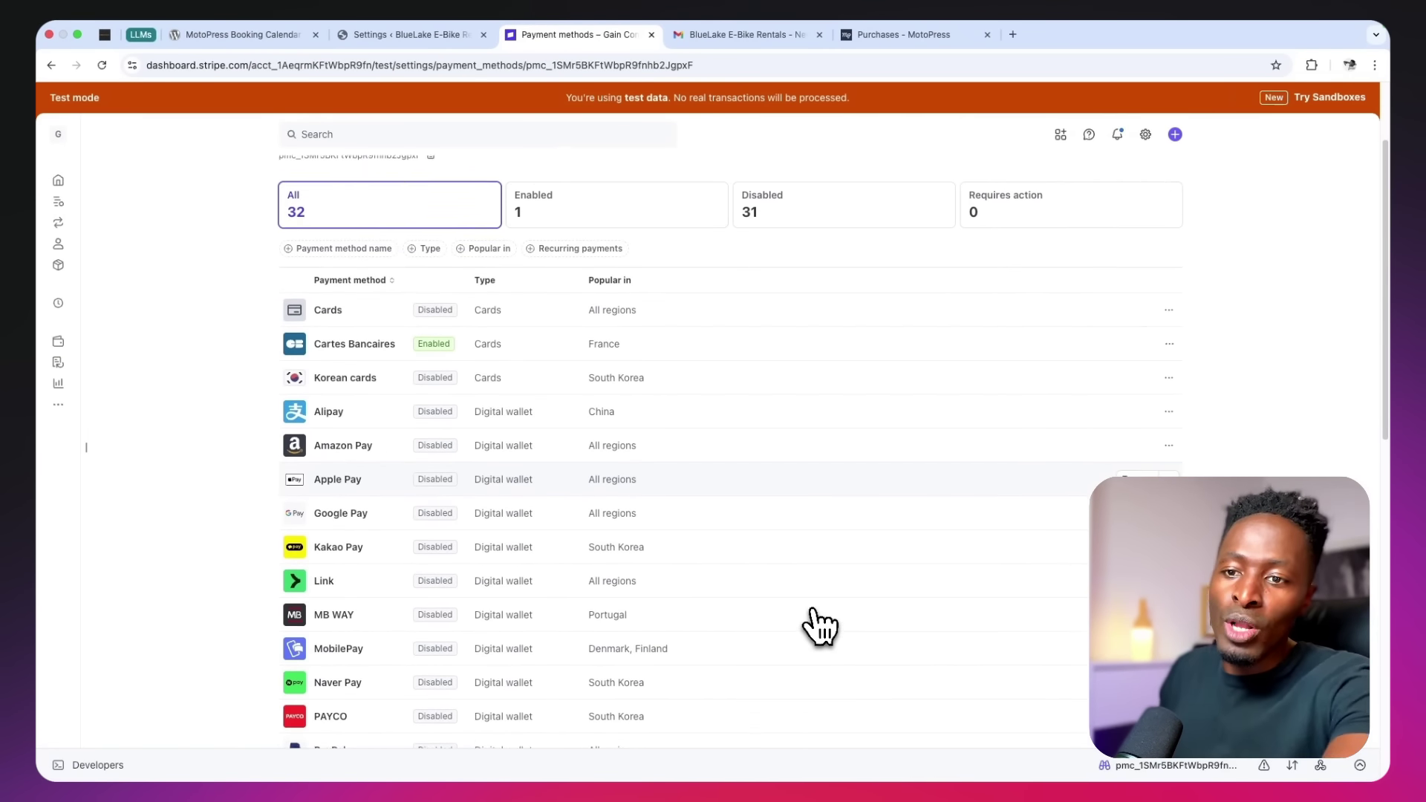
{"action": "scroll", "coordinate": [819, 626], "scroll_direction": "down", "scroll_amount": 1}
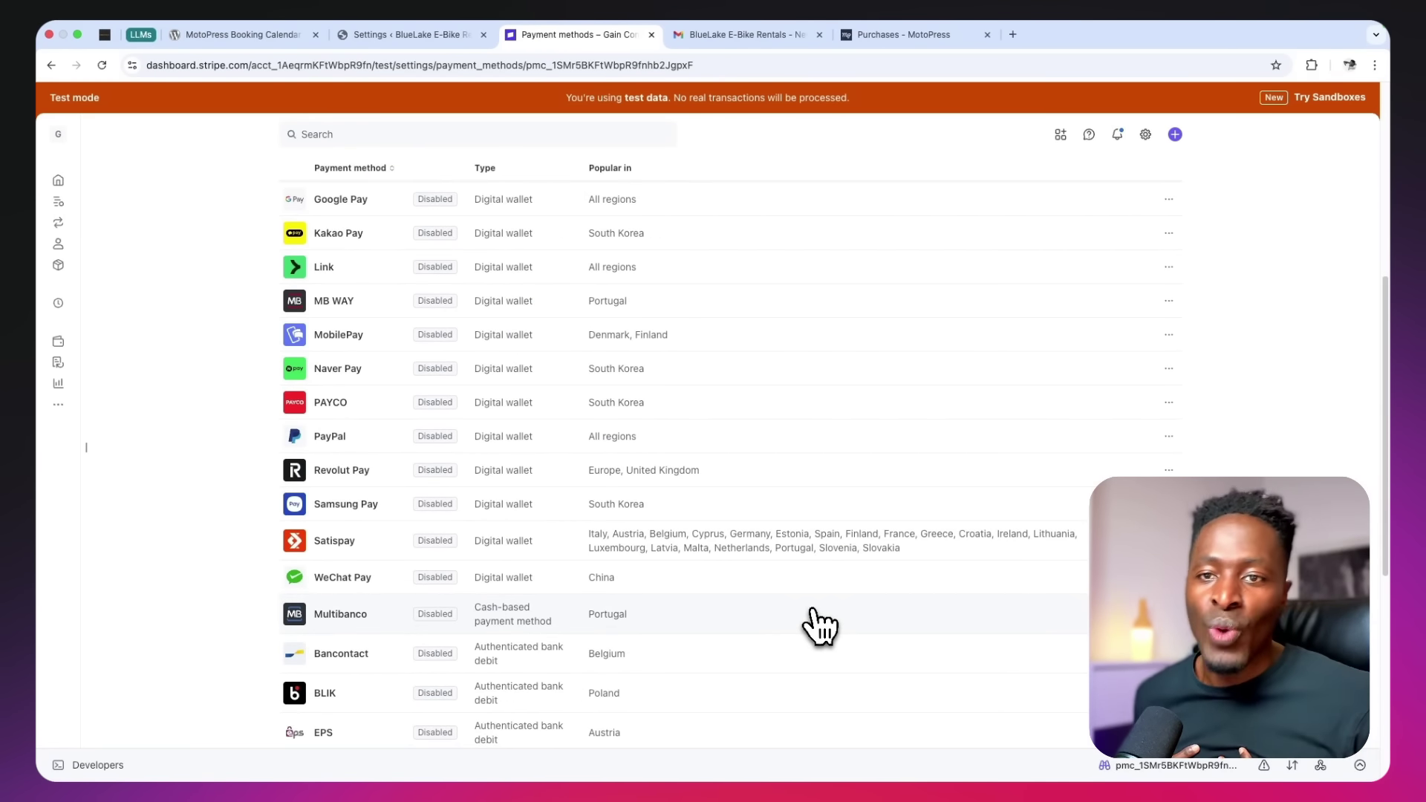
{"action": "scroll", "coordinate": [819, 625], "scroll_direction": "up", "scroll_amount": 5}
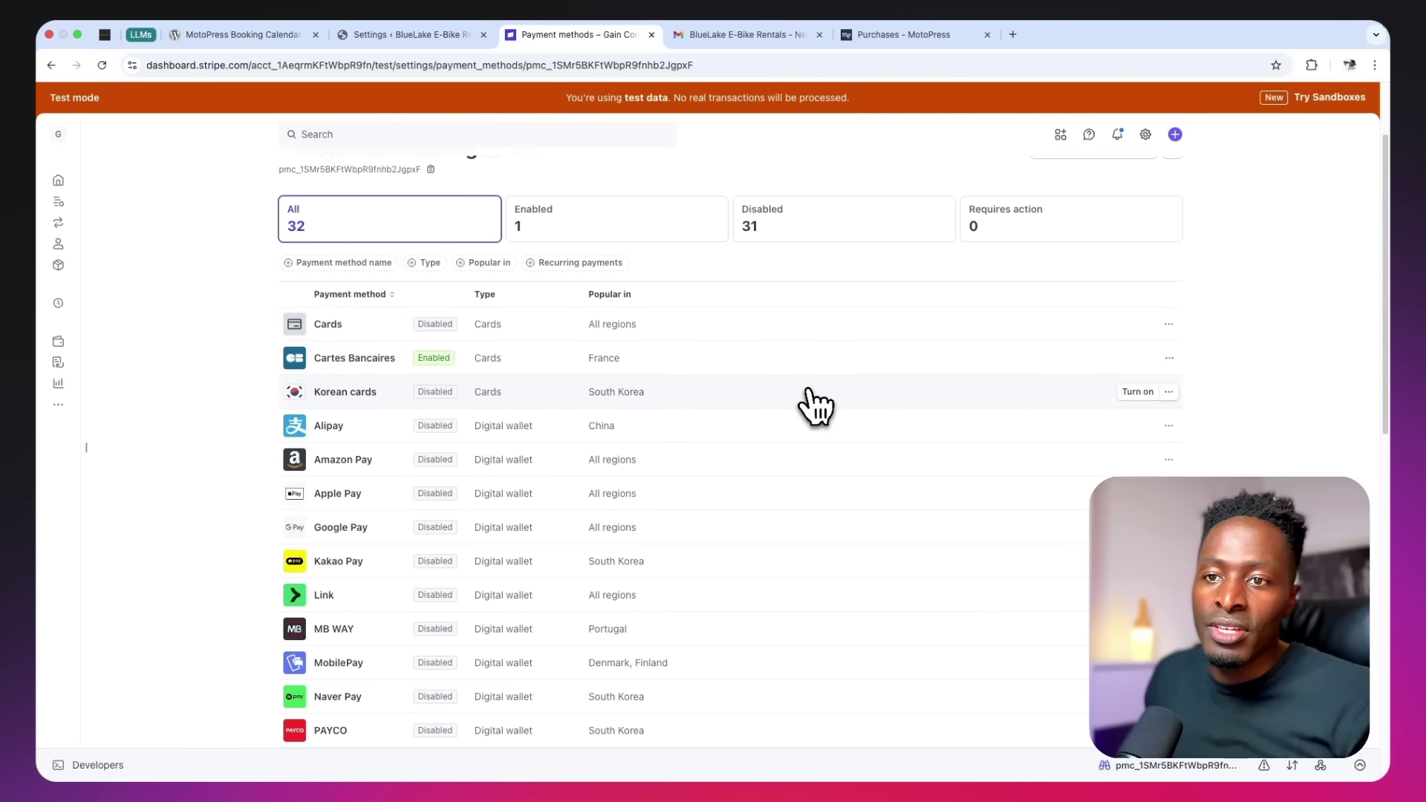
{"action": "scroll", "coordinate": [805, 432], "scroll_direction": "down", "scroll_amount": 2}
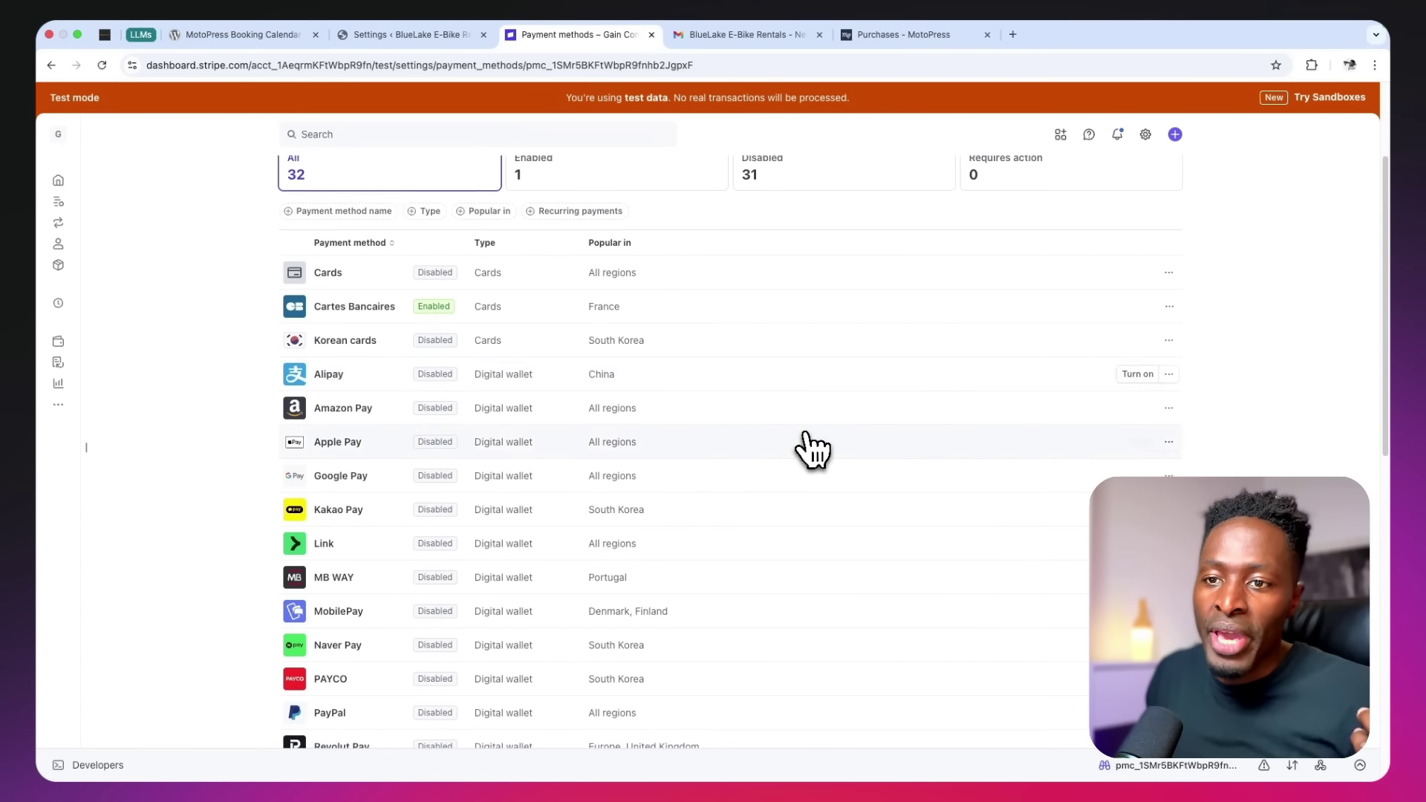
{"action": "scroll", "coordinate": [805, 433], "scroll_direction": "up", "scroll_amount": 2}
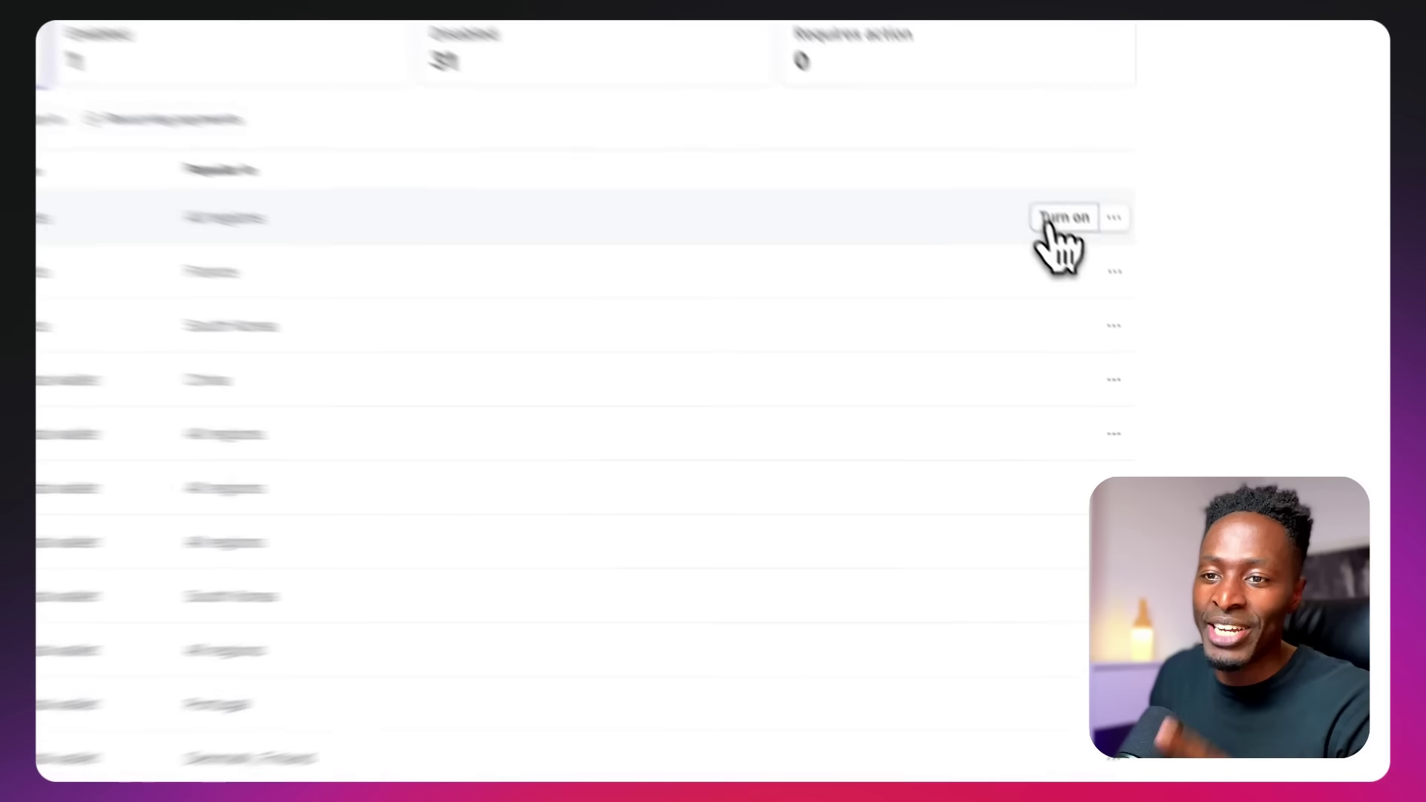
{"action": "scroll", "coordinate": [792, 576], "scroll_direction": "down", "scroll_amount": 3}
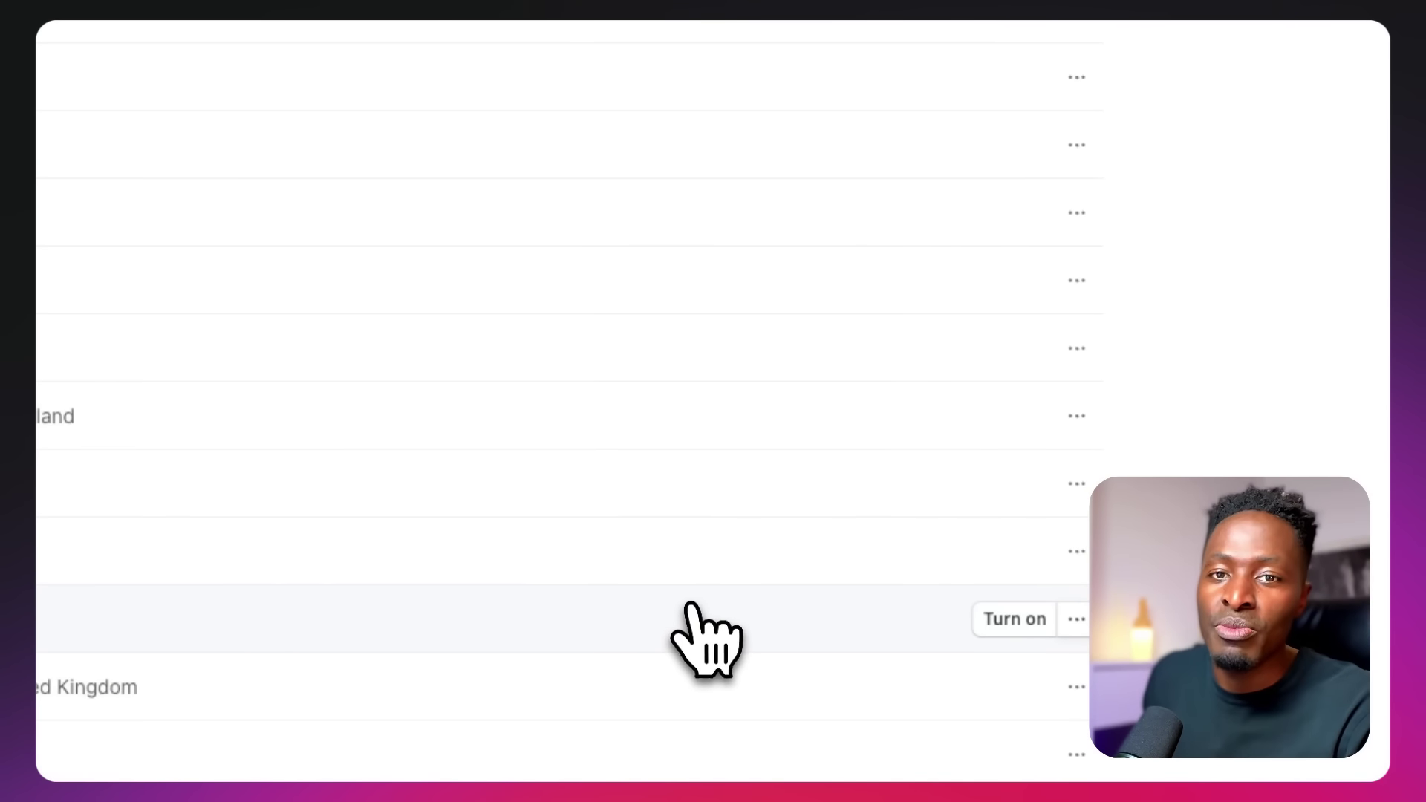
{"action": "left_click", "coordinate": [1011, 619]}
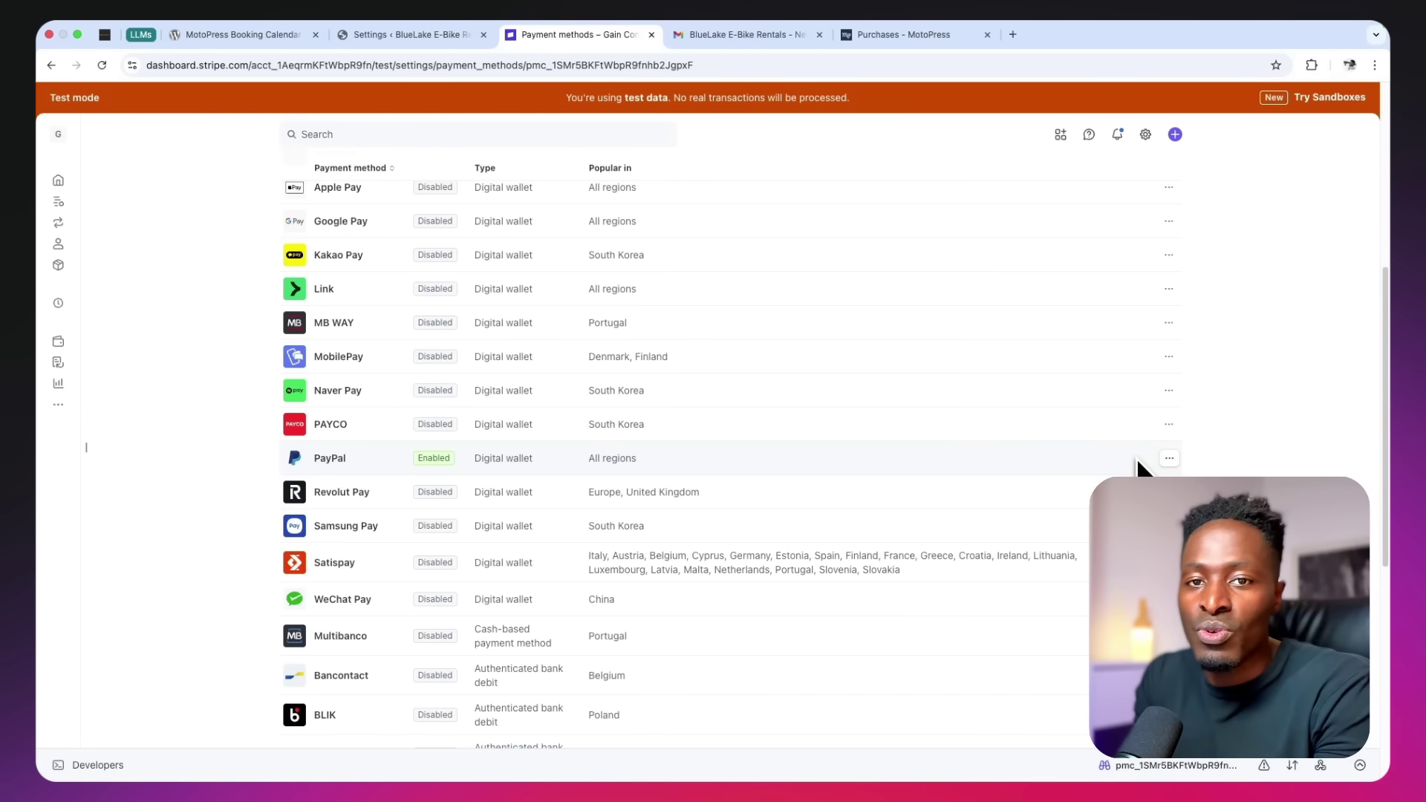
{"action": "scroll", "coordinate": [1138, 468], "scroll_direction": "up", "scroll_amount": 6}
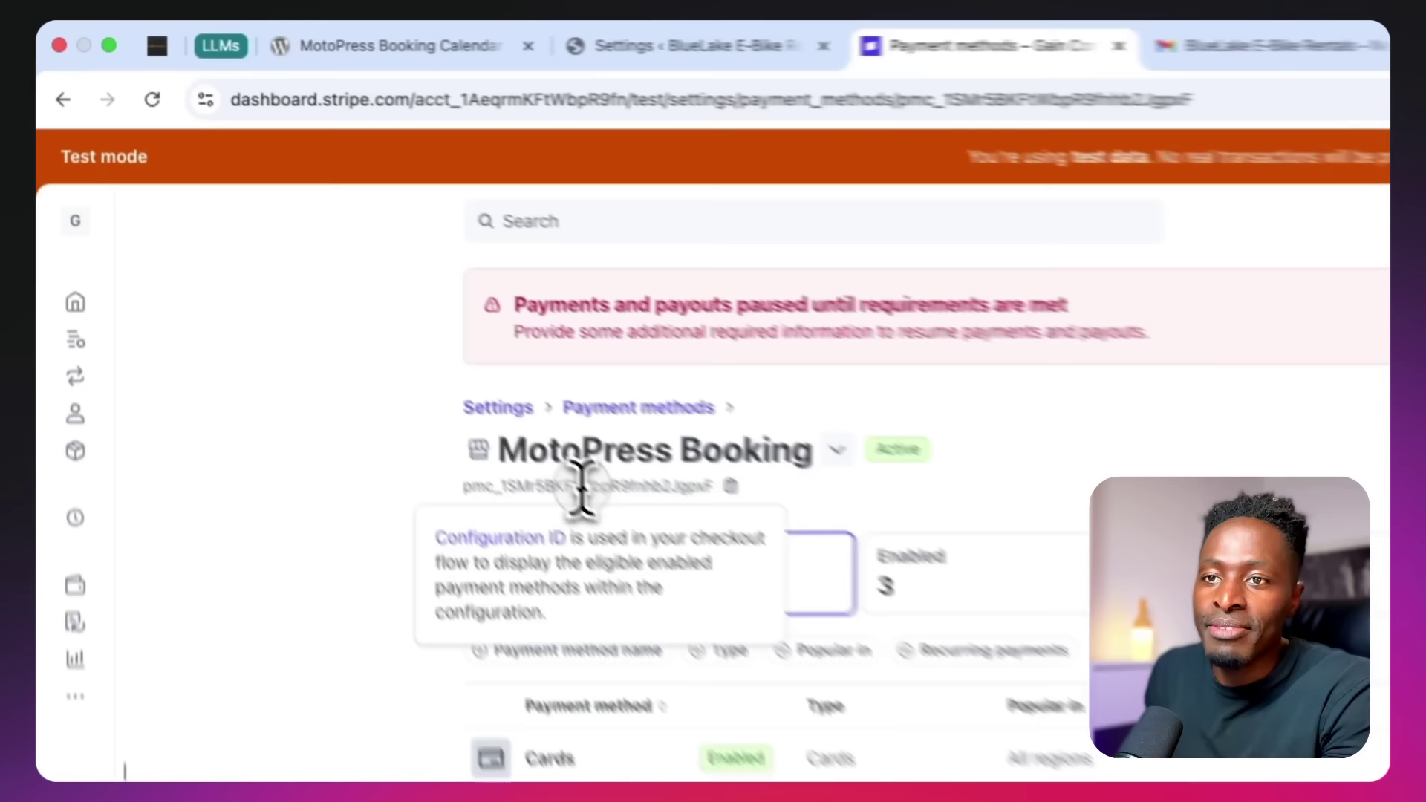
Paste the configuration's pmc_ ID into WordPress's Payment Methods Configuration ID field
{"action": "double_click", "coordinate": [346, 285]}
{"action": "key", "text": "super+c"}
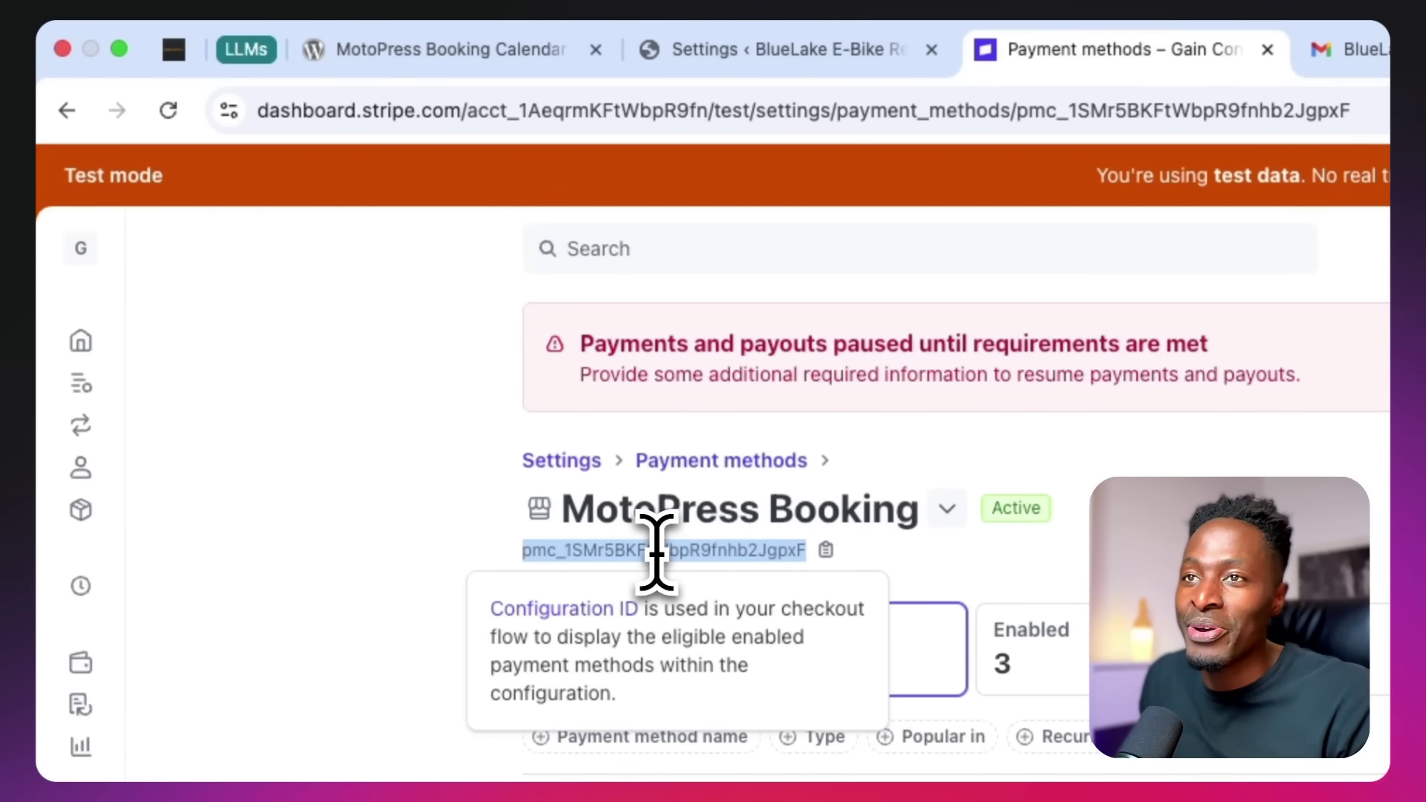
{"action": "left_click", "coordinate": [731, 56]}
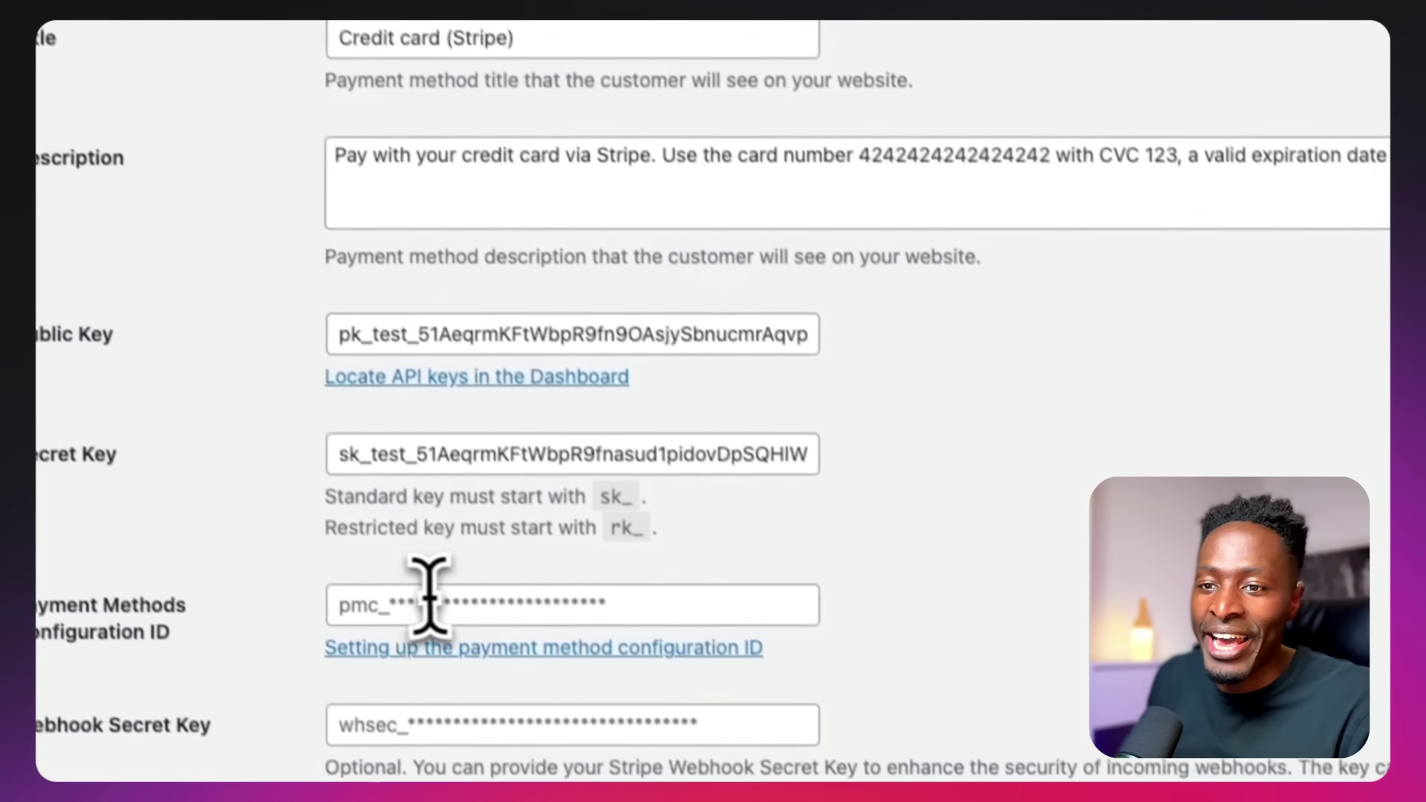
{"action": "left_click", "coordinate": [431, 594]}
{"action": "key", "text": "super+a"}
{"action": "key", "text": "super+v"}
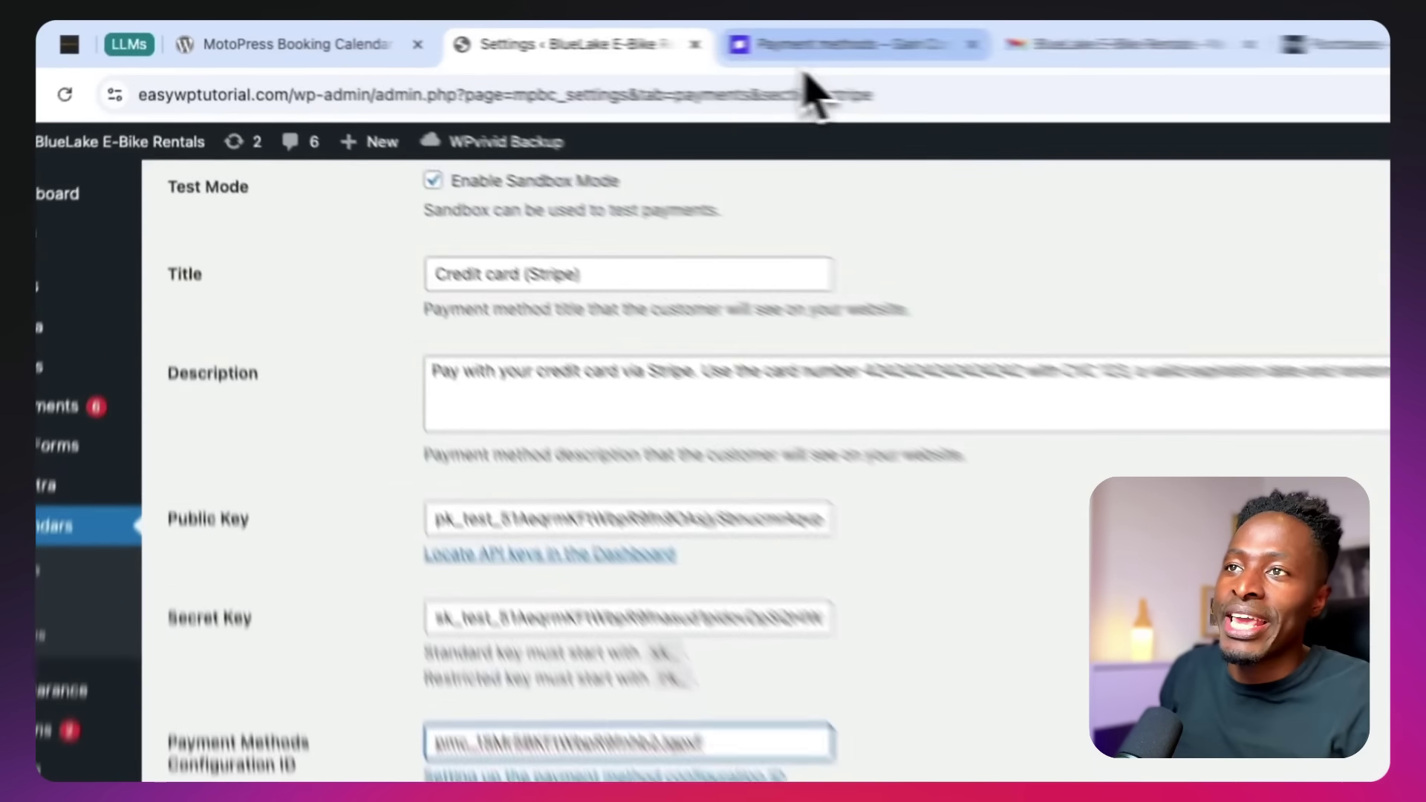
{"action": "left_click", "coordinate": [571, 35]}
{"action": "left_click", "coordinate": [75, 771]}
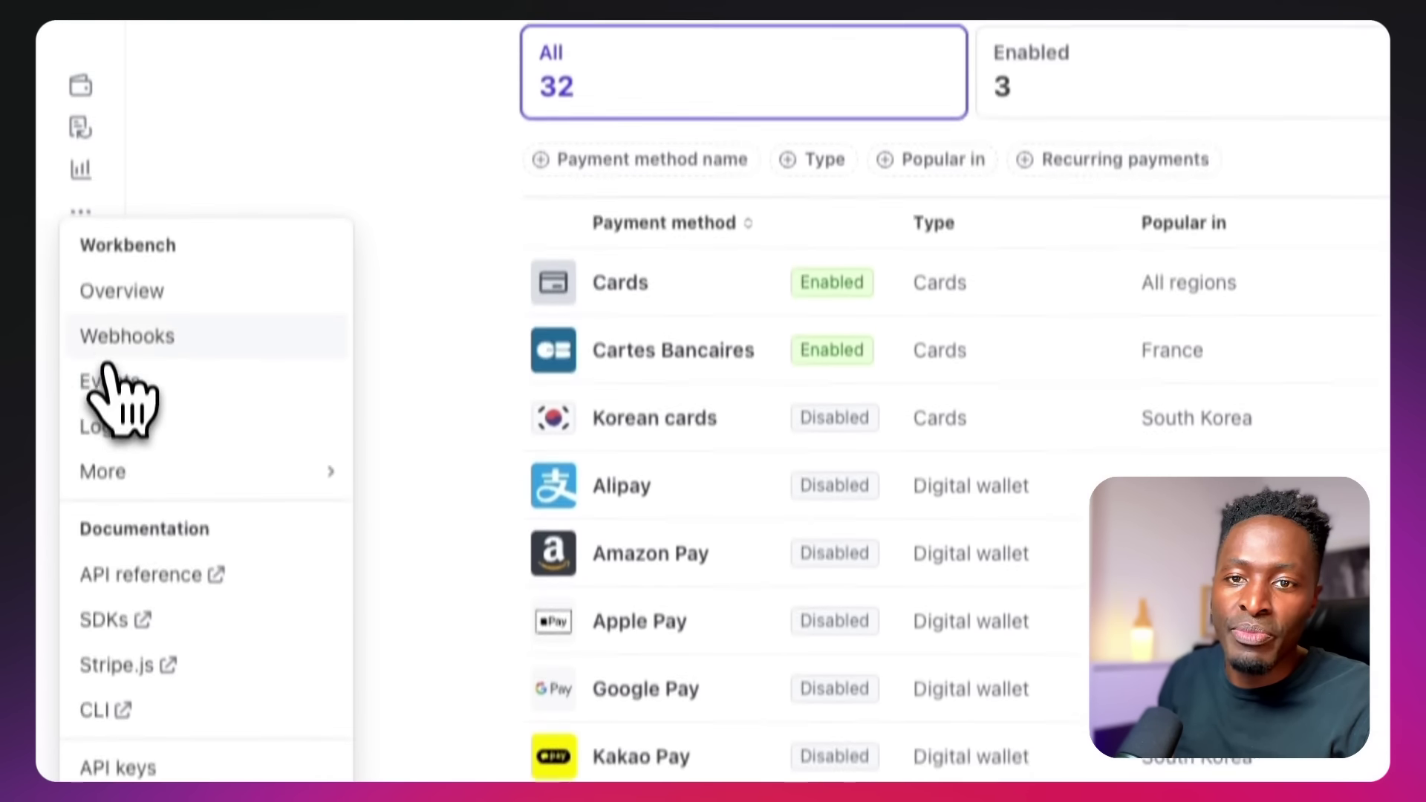
Add a new webhook destination using API version 2025-09-30.preview
{"action": "left_click", "coordinate": [107, 335]}
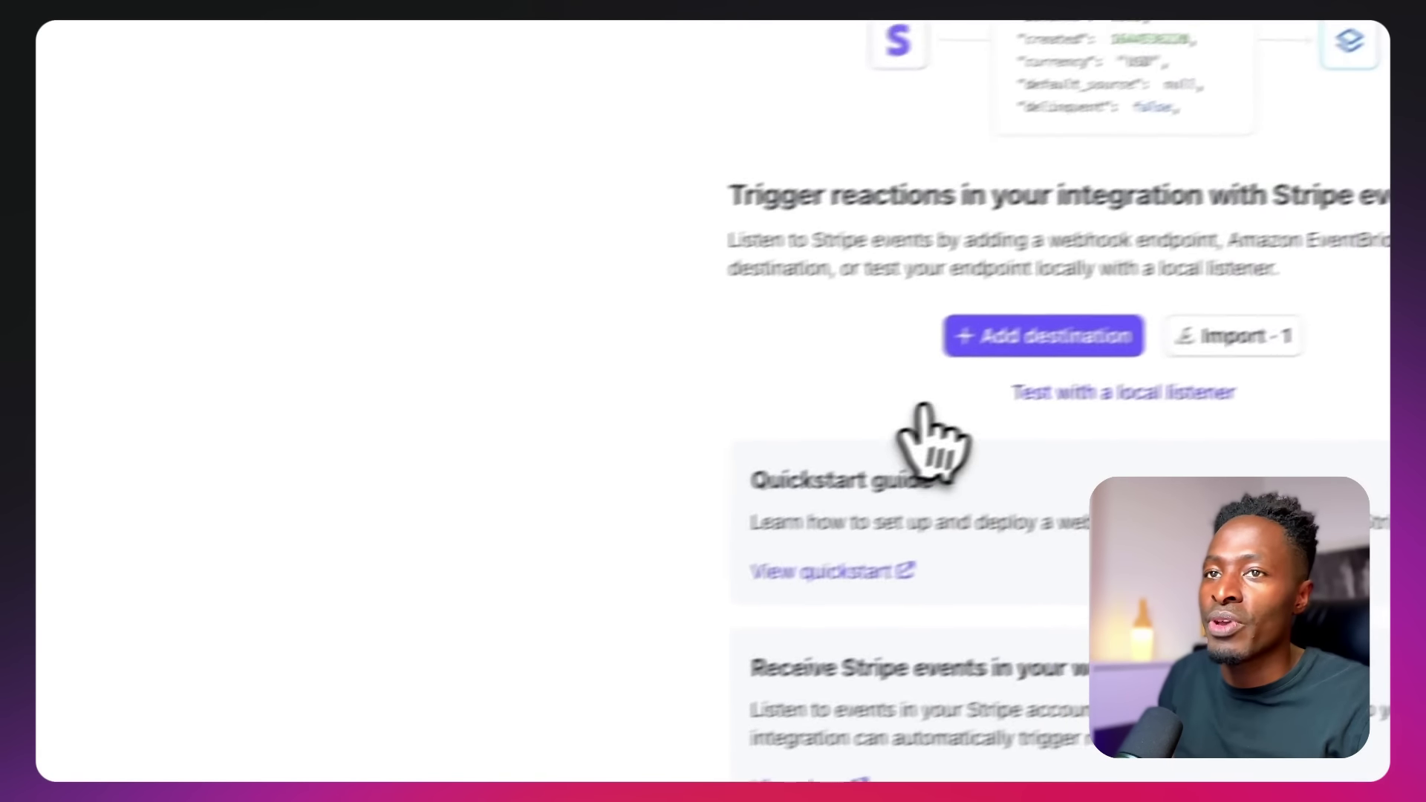
{"action": "left_click", "coordinate": [1255, 259]}
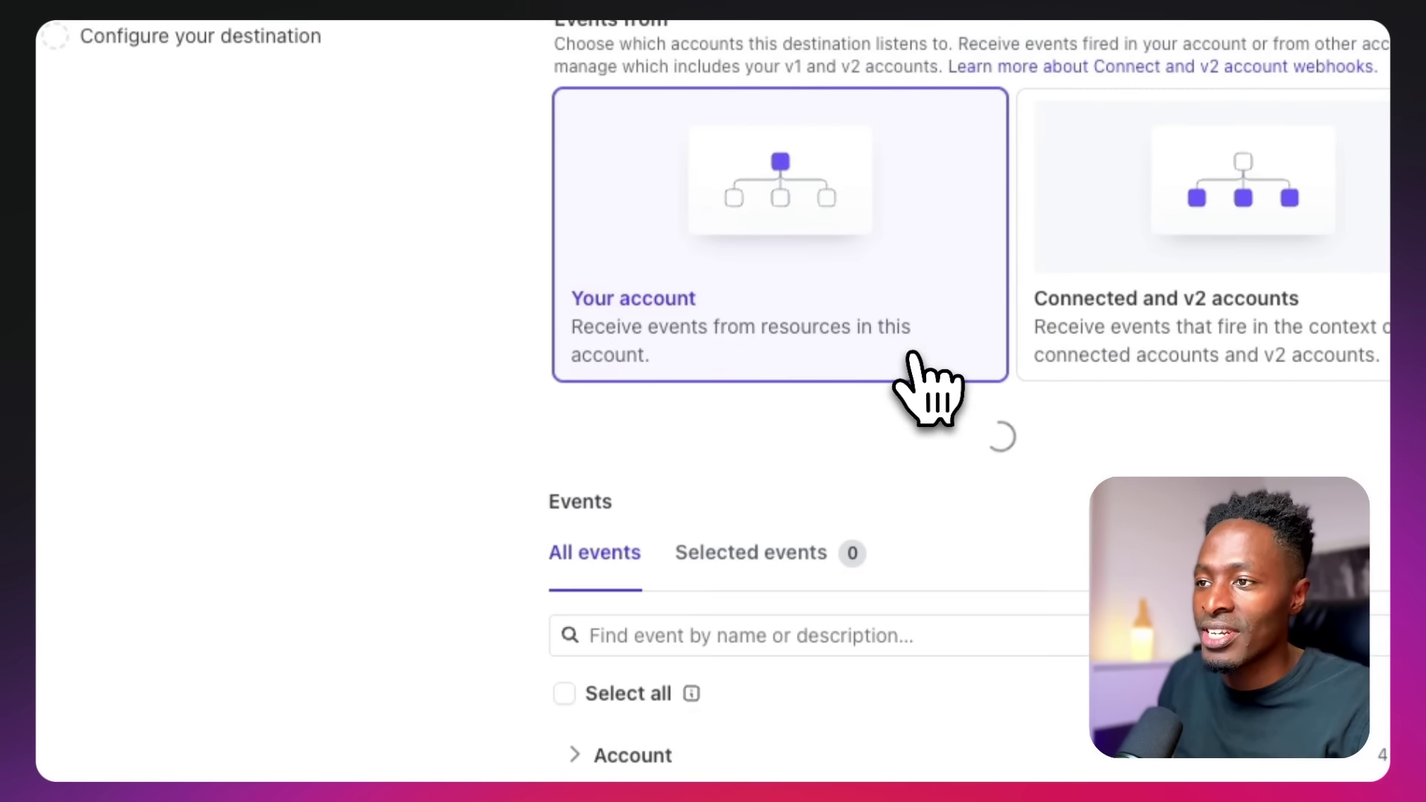
{"action": "left_click", "coordinate": [542, 297]}
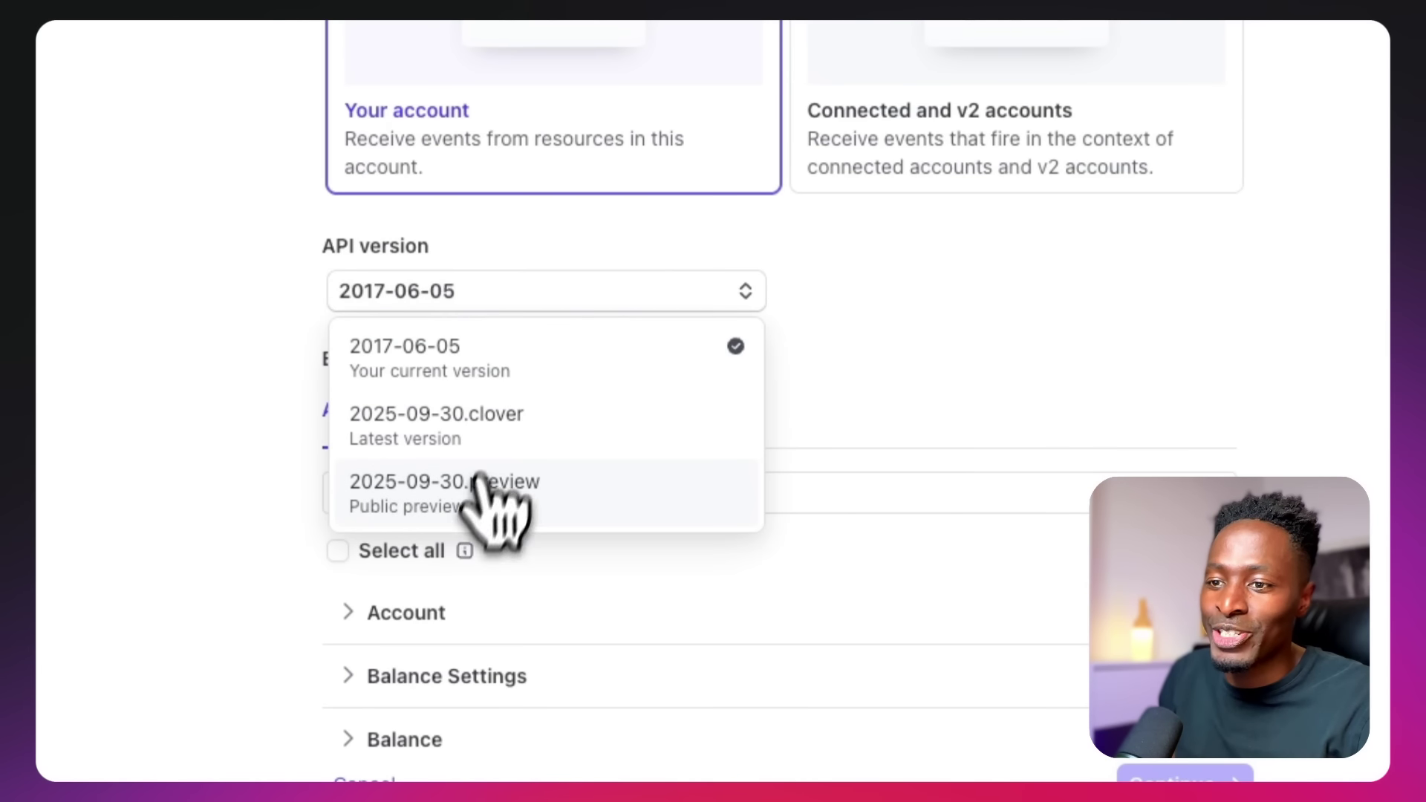
{"action": "left_click", "coordinate": [462, 513]}
{"action": "left_click", "coordinate": [572, 67]}
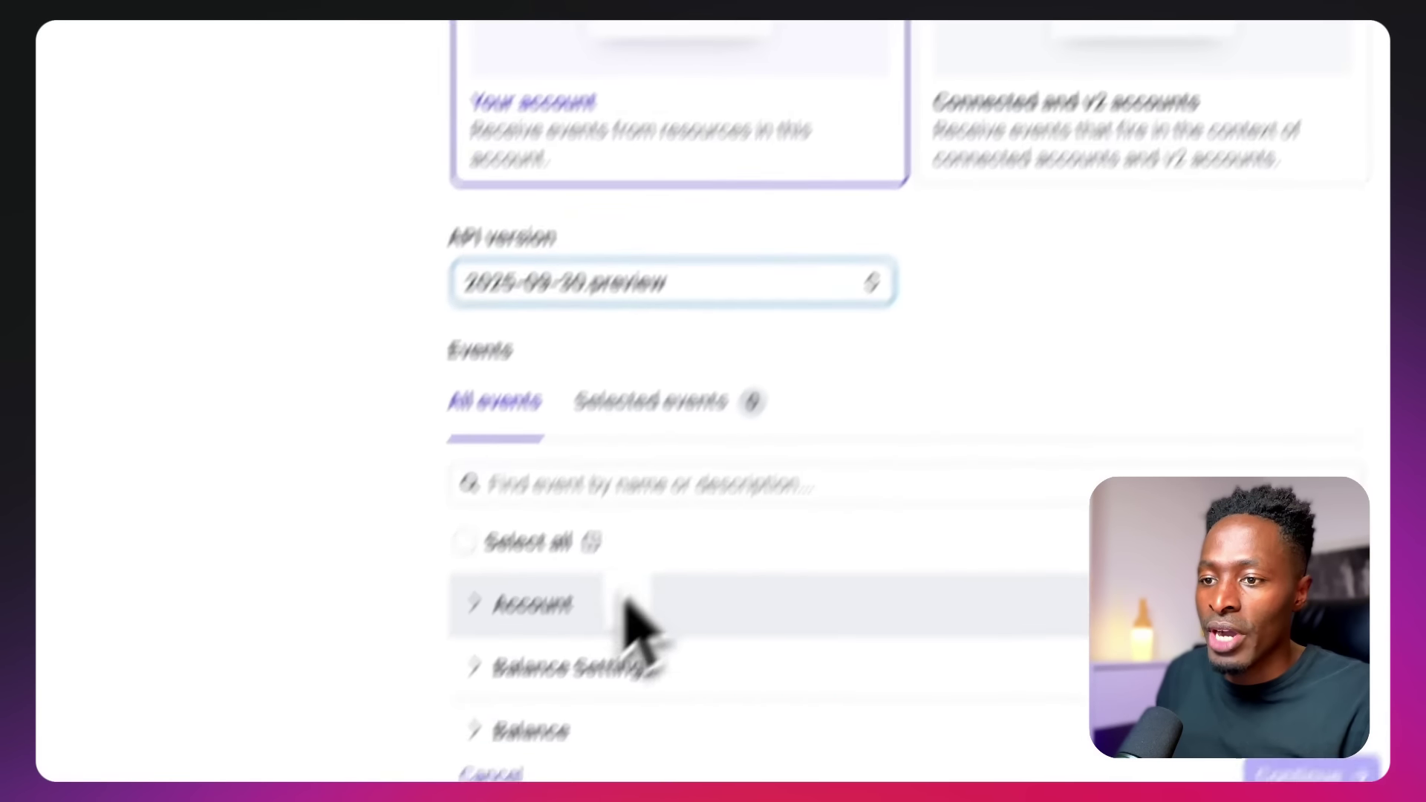
Search 'payment_intent' and select canceled, payment_failed, requires_action and succeeded events
{"action": "left_click", "coordinate": [528, 630]}
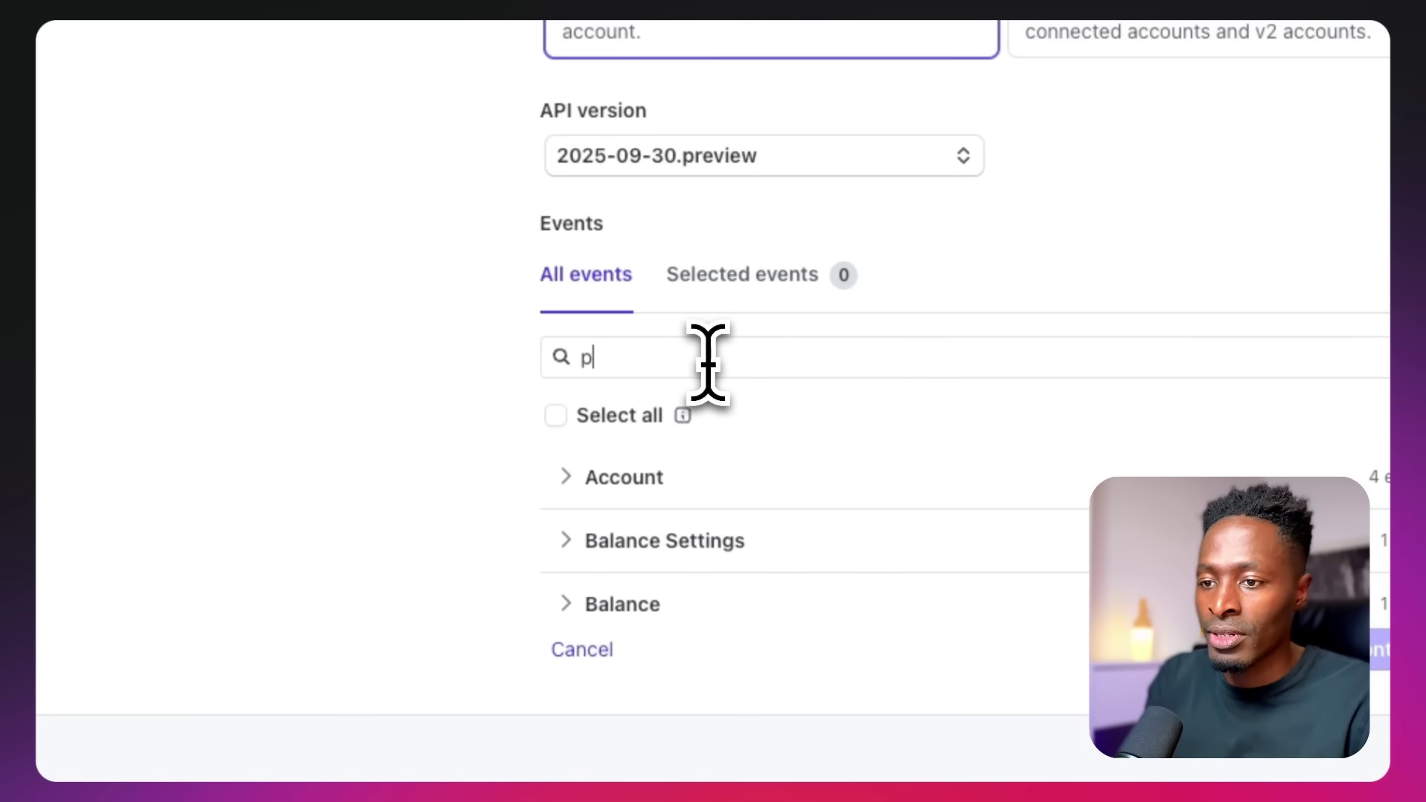
{"action": "type", "text": "paz"}
{"action": "key", "text": "BackSpace"}
{"action": "type", "text": "ymen"}
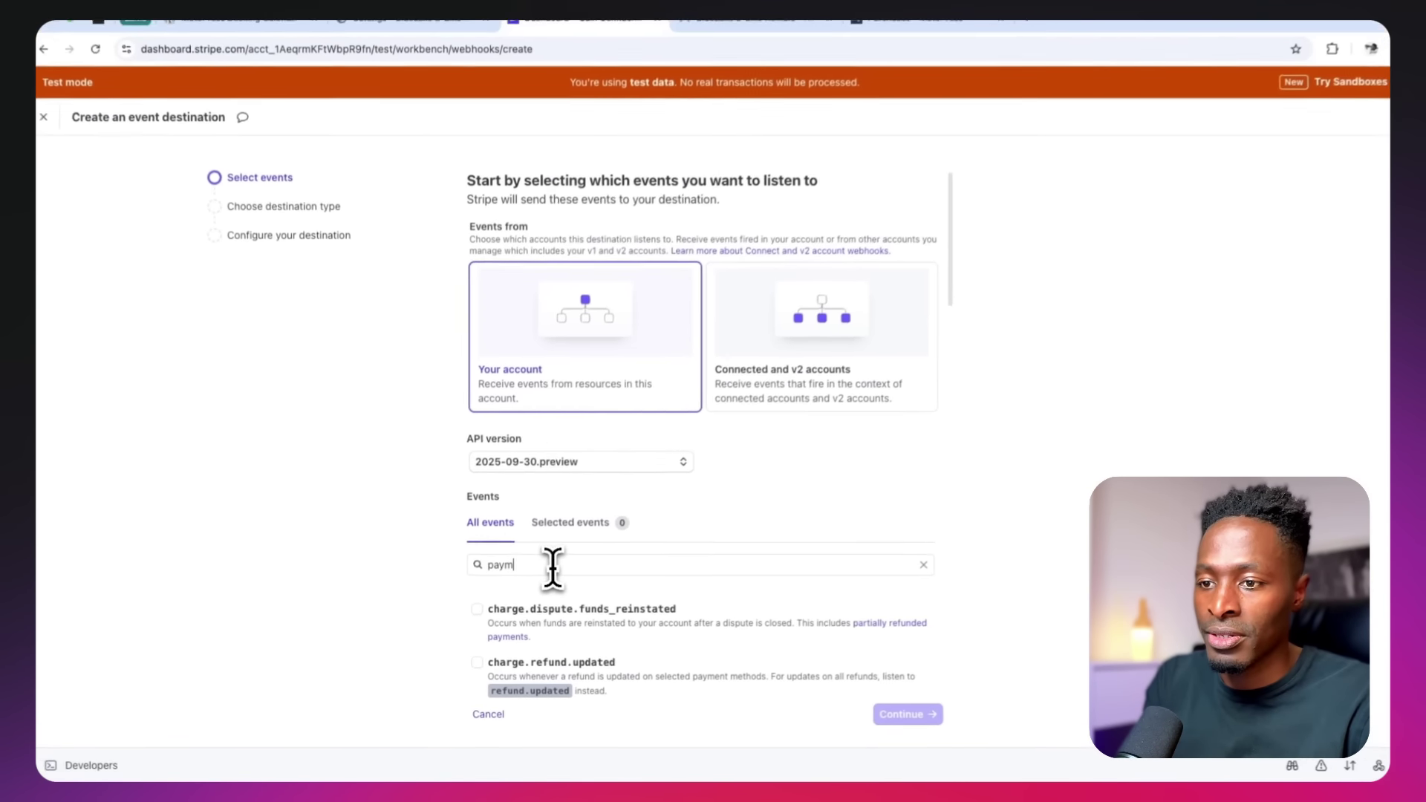
{"action": "type", "text": "t"}
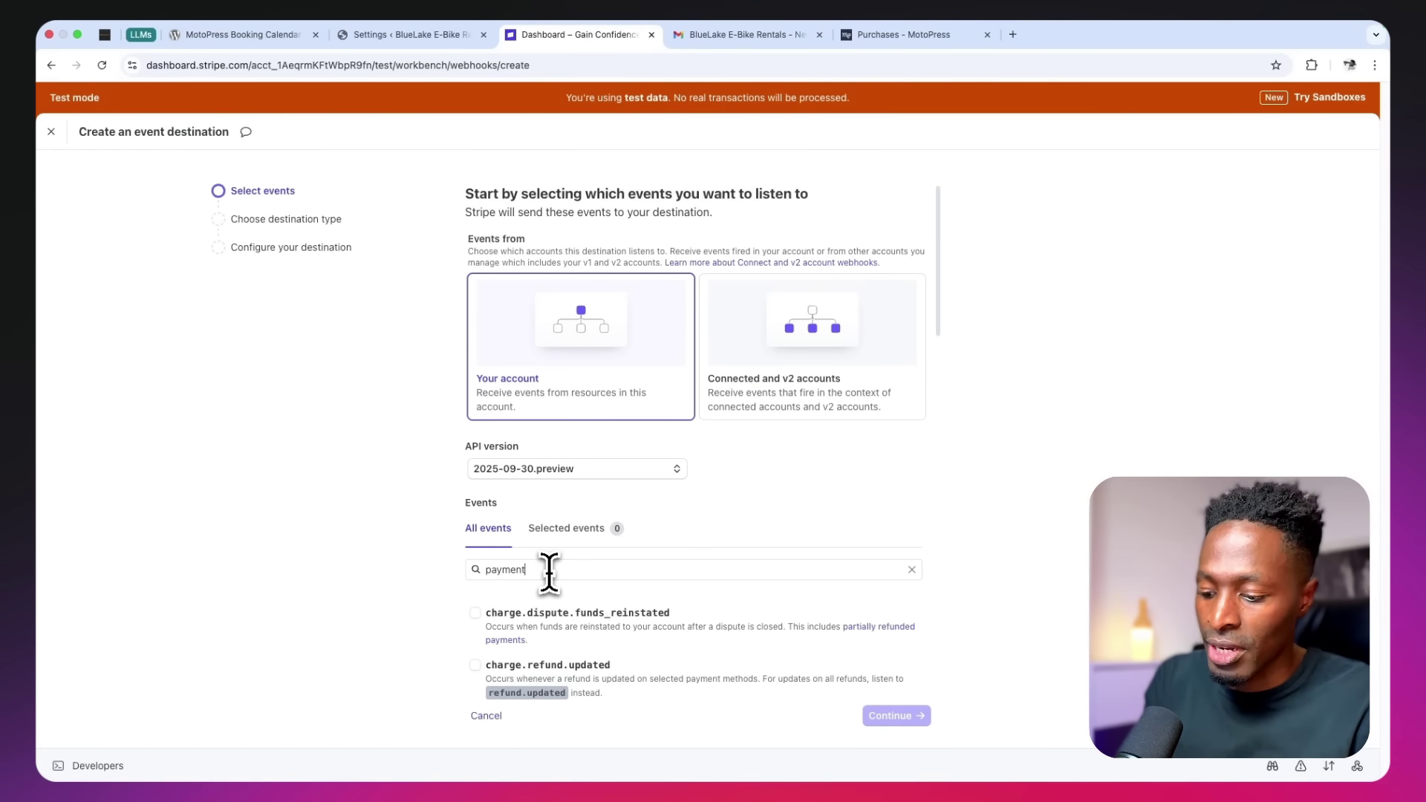
{"action": "type", "text": "_inte"}
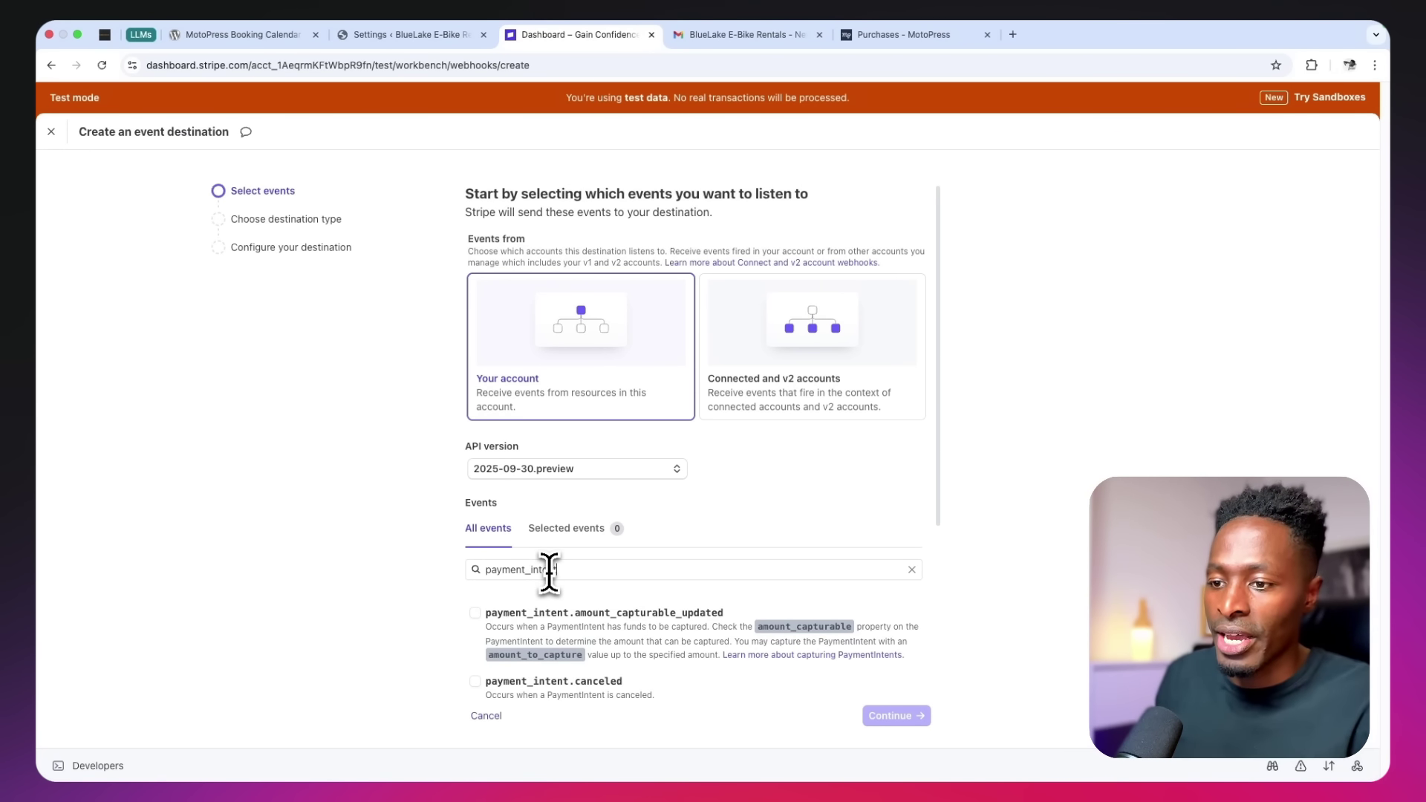
{"action": "type", "text": "nt"}
{"action": "scroll", "coordinate": [549, 573], "scroll_direction": "down", "scroll_amount": 5}
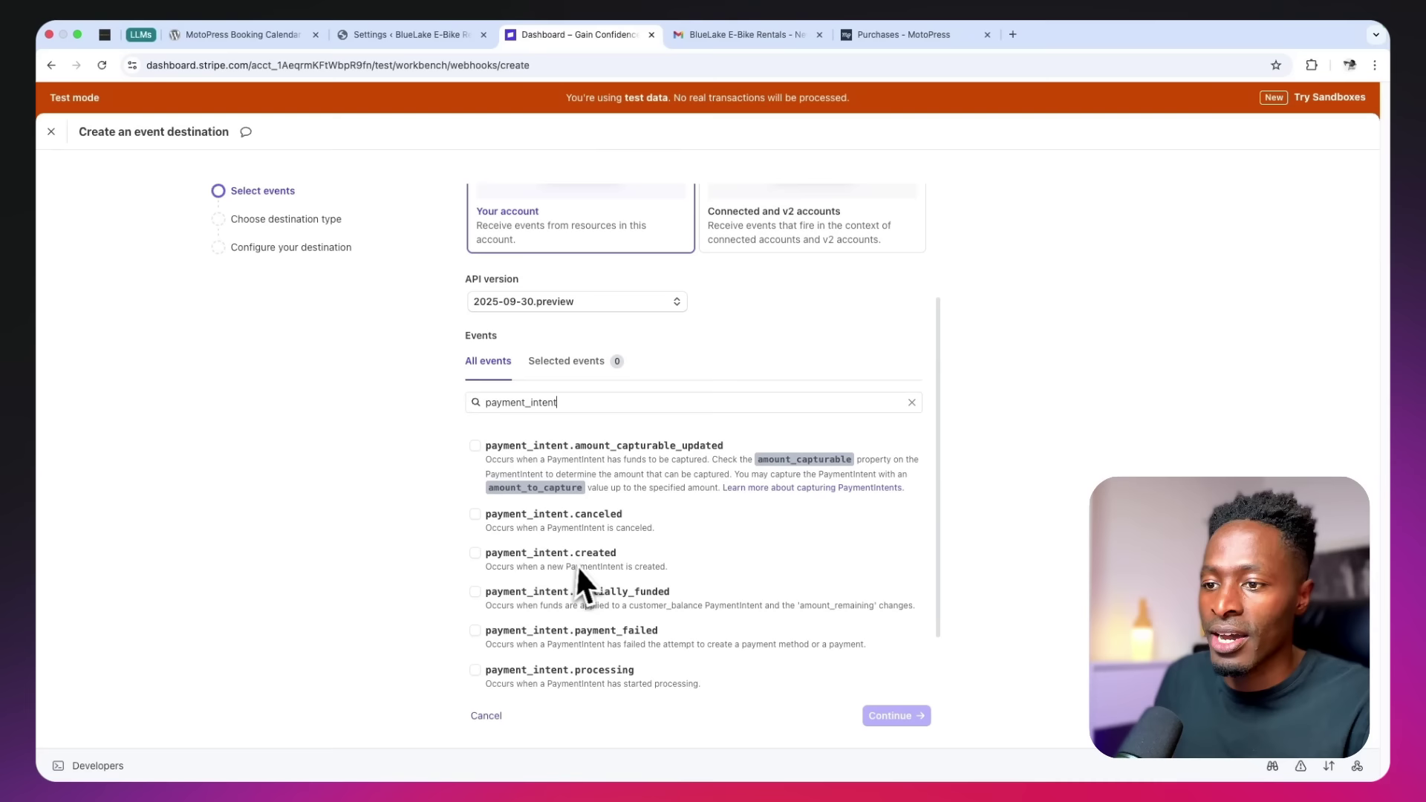
{"action": "scroll", "coordinate": [579, 572], "scroll_direction": "down", "scroll_amount": 2}
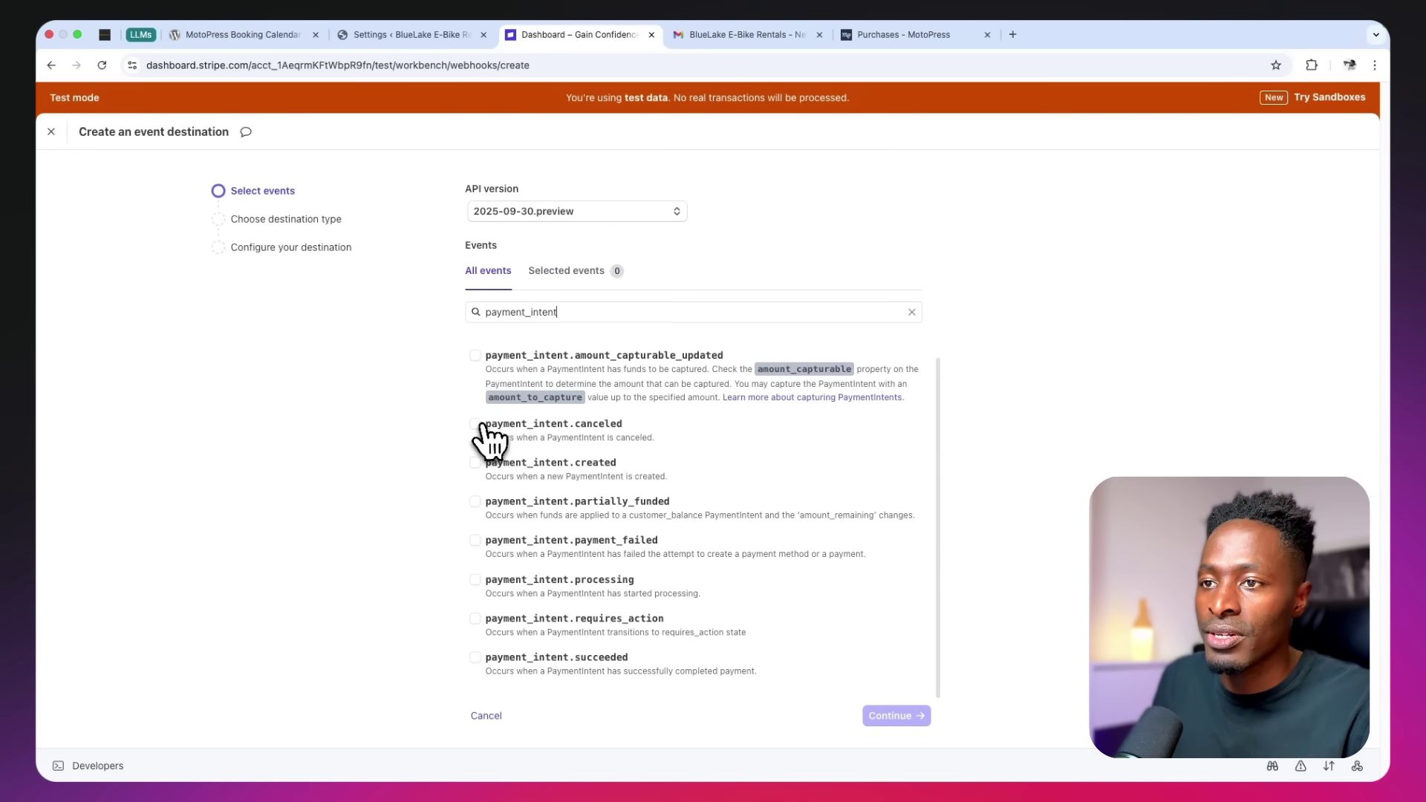
{"action": "left_click", "coordinate": [475, 425]}
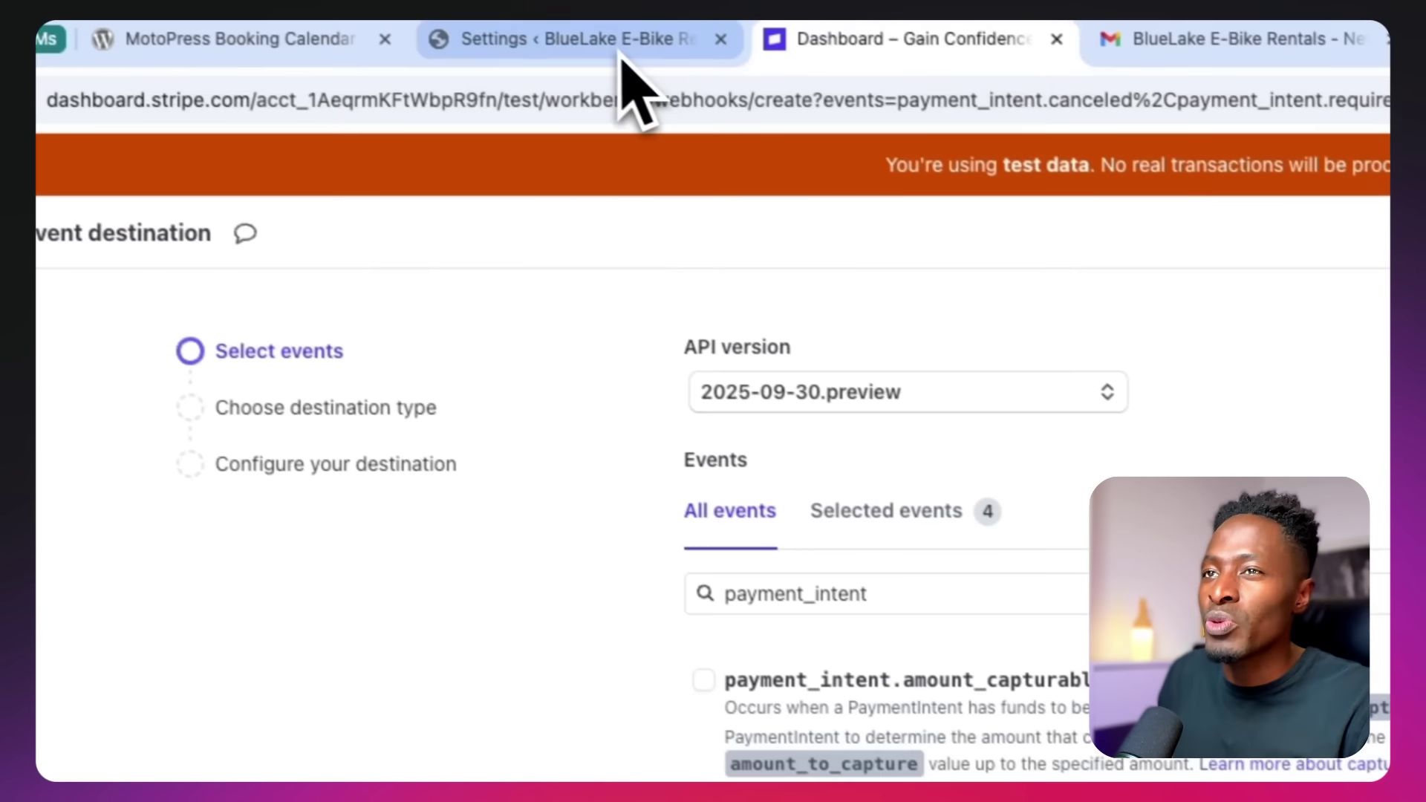
{"action": "left_click", "coordinate": [621, 44]}
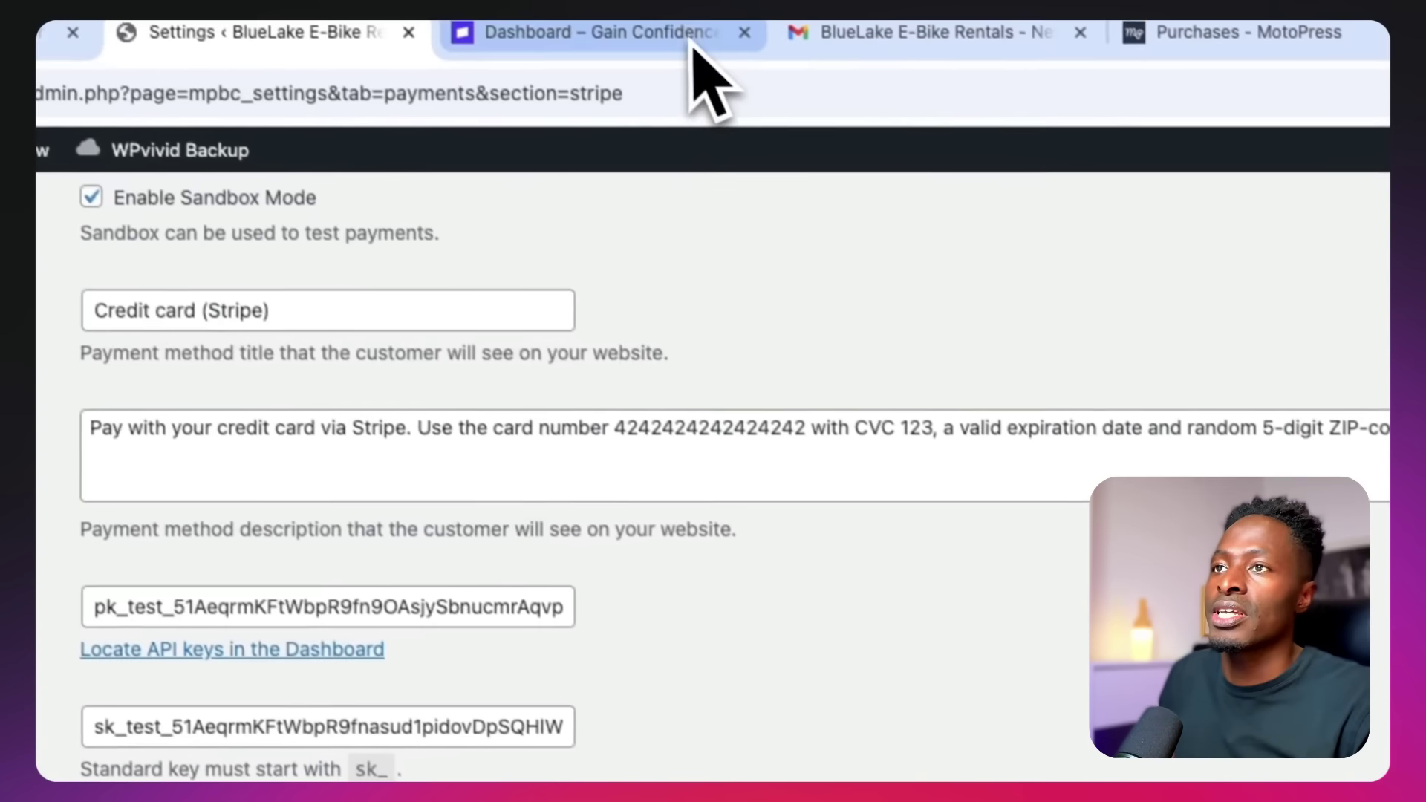
{"action": "left_click", "coordinate": [692, 46]}
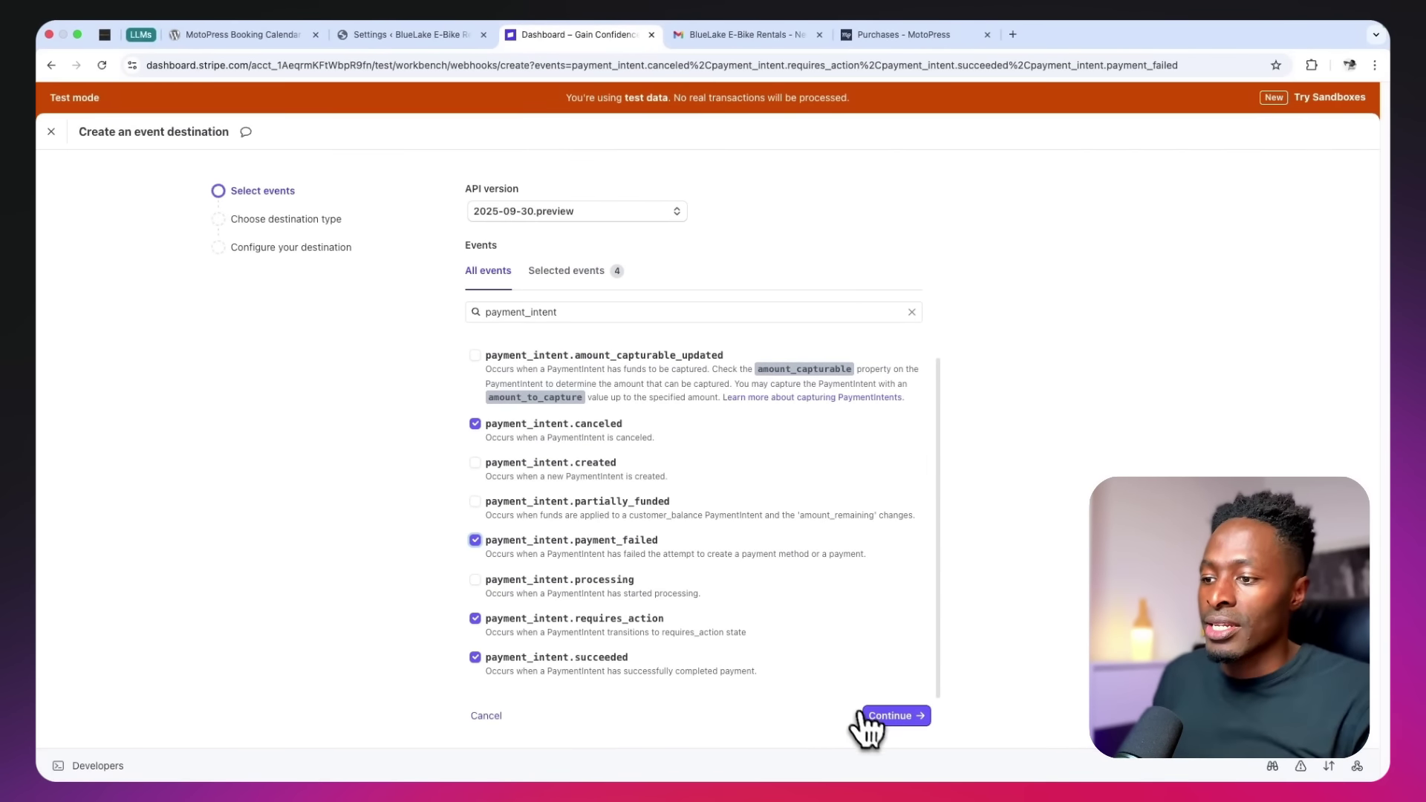
{"action": "left_click", "coordinate": [877, 717]}
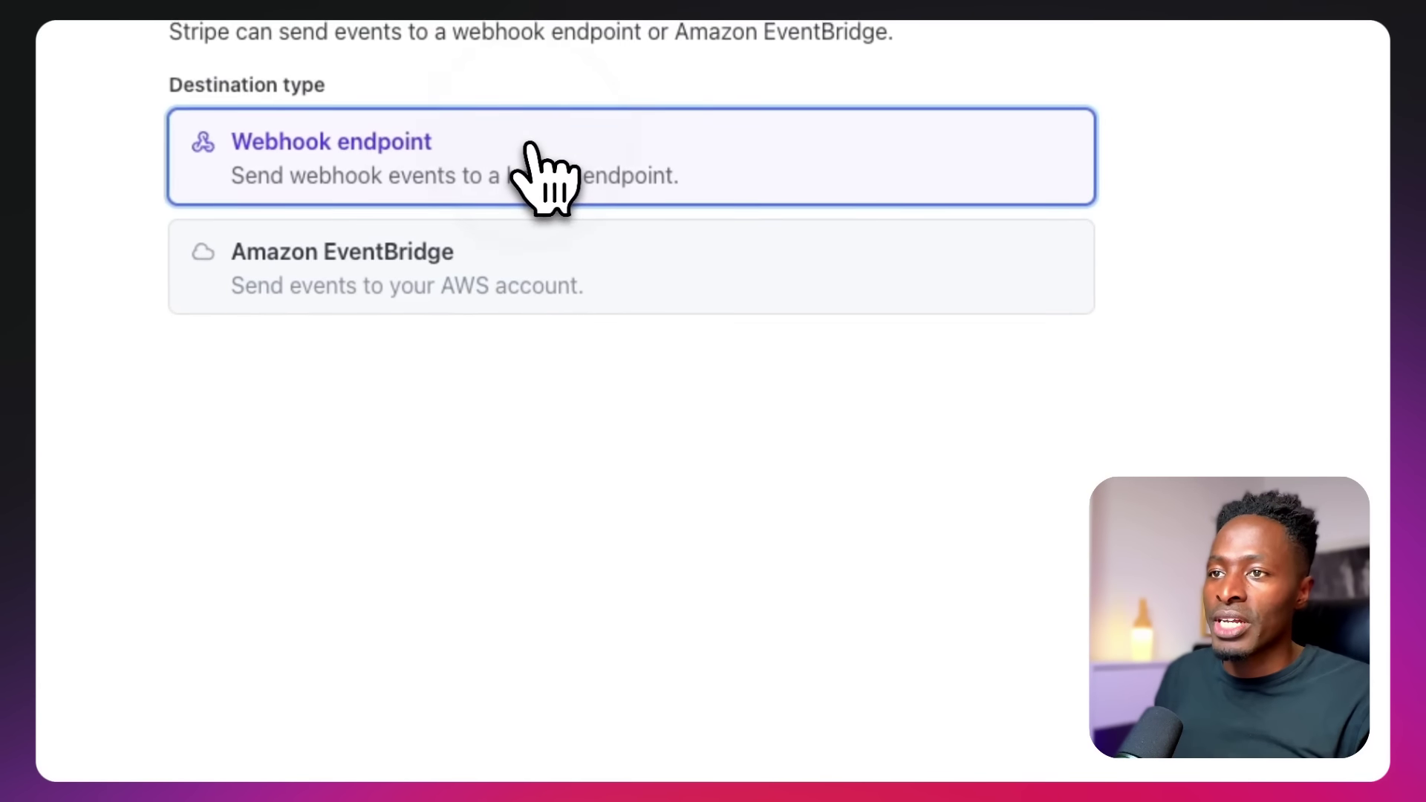
{"action": "left_click", "coordinate": [1015, 680]}
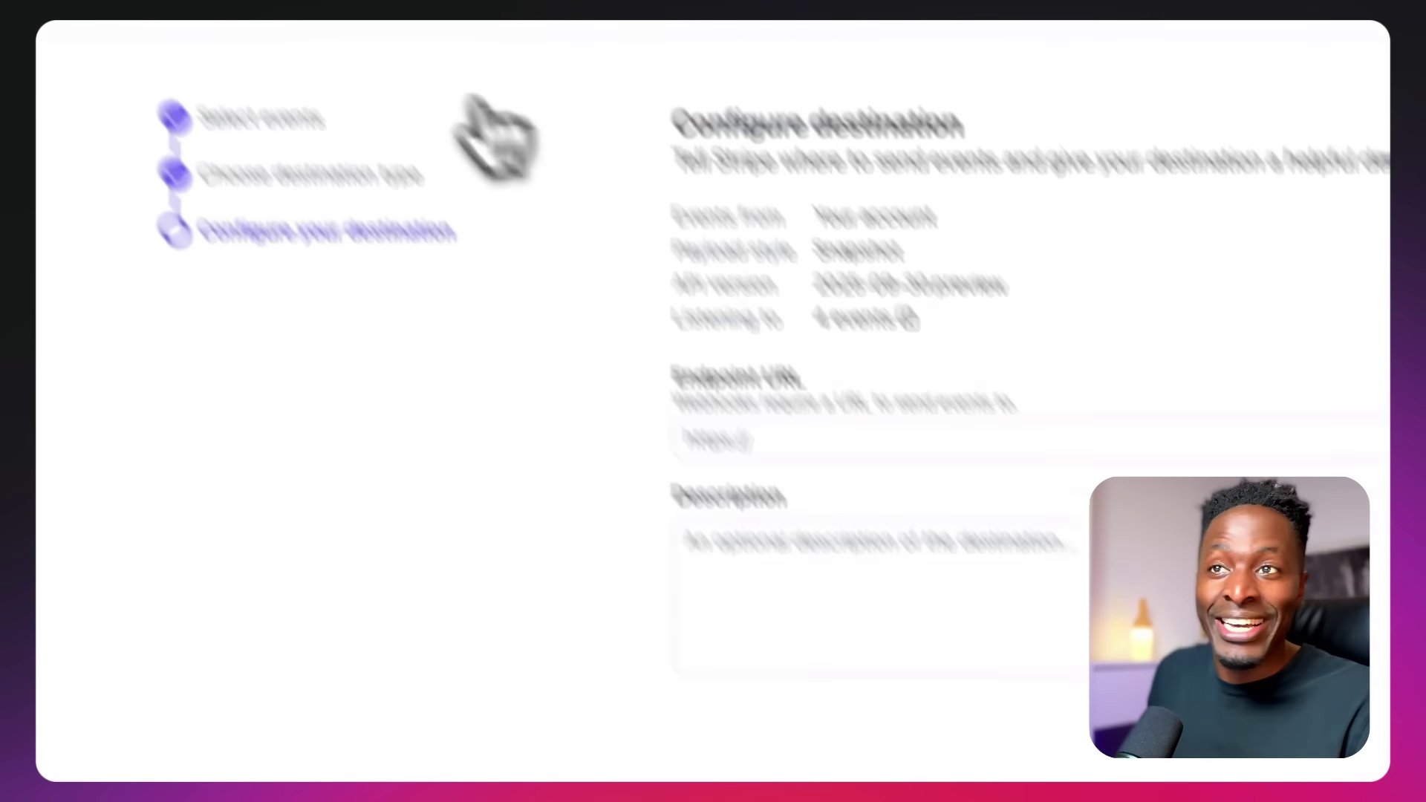
{"action": "left_click", "coordinate": [678, 69]}
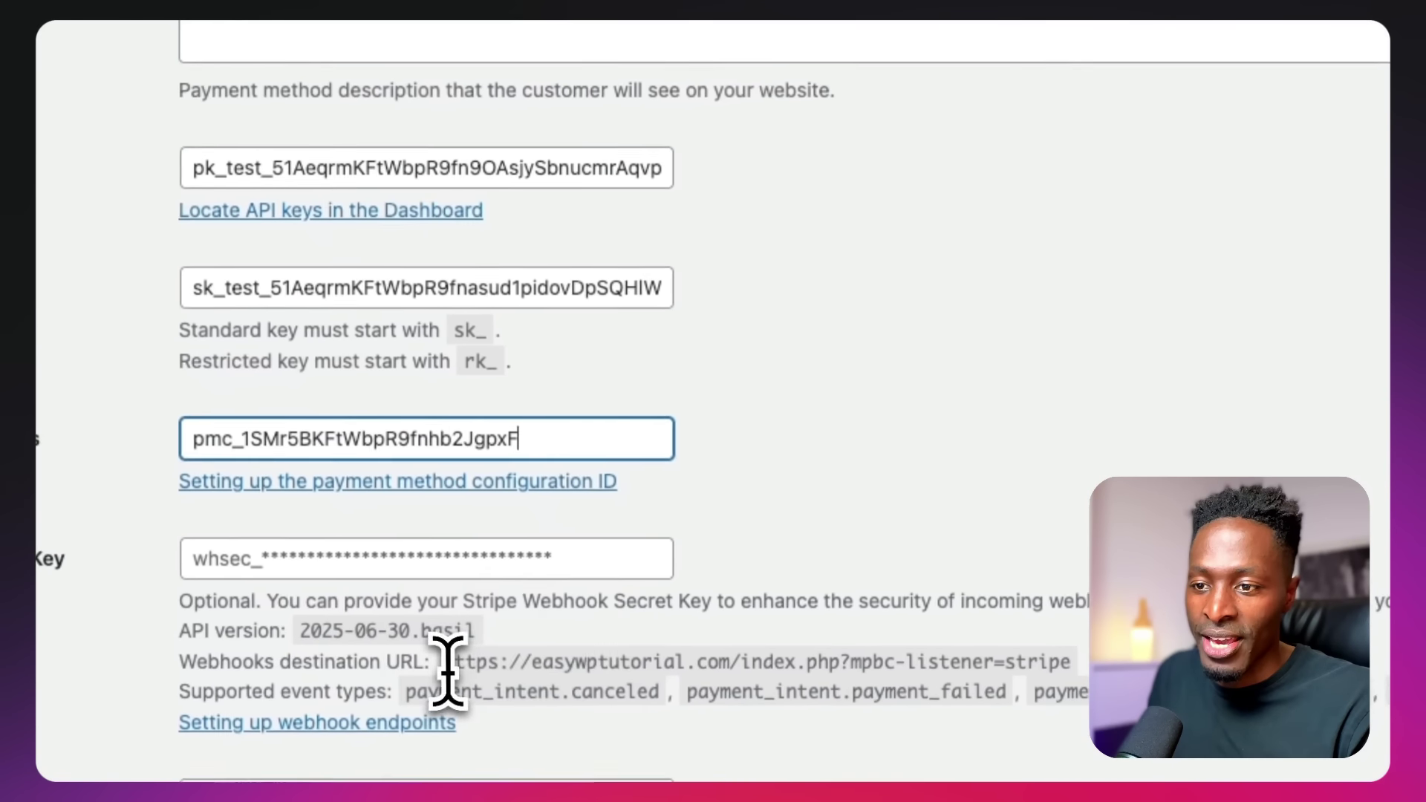
{"action": "left_click_drag", "start_coordinate": [444, 659], "coordinate": [775, 661]}
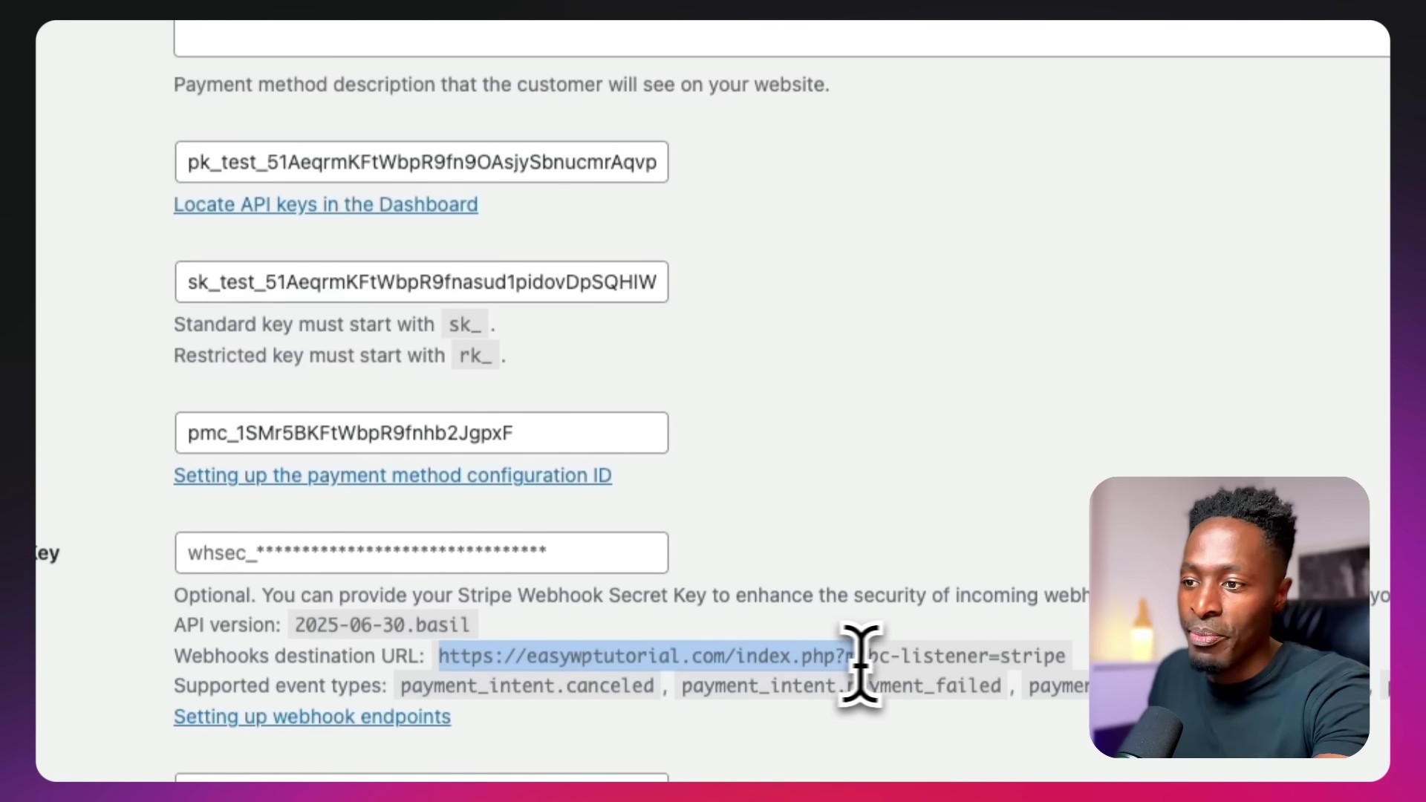
{"action": "left_click_drag", "start_coordinate": [1034, 663], "coordinate": [1068, 663]}
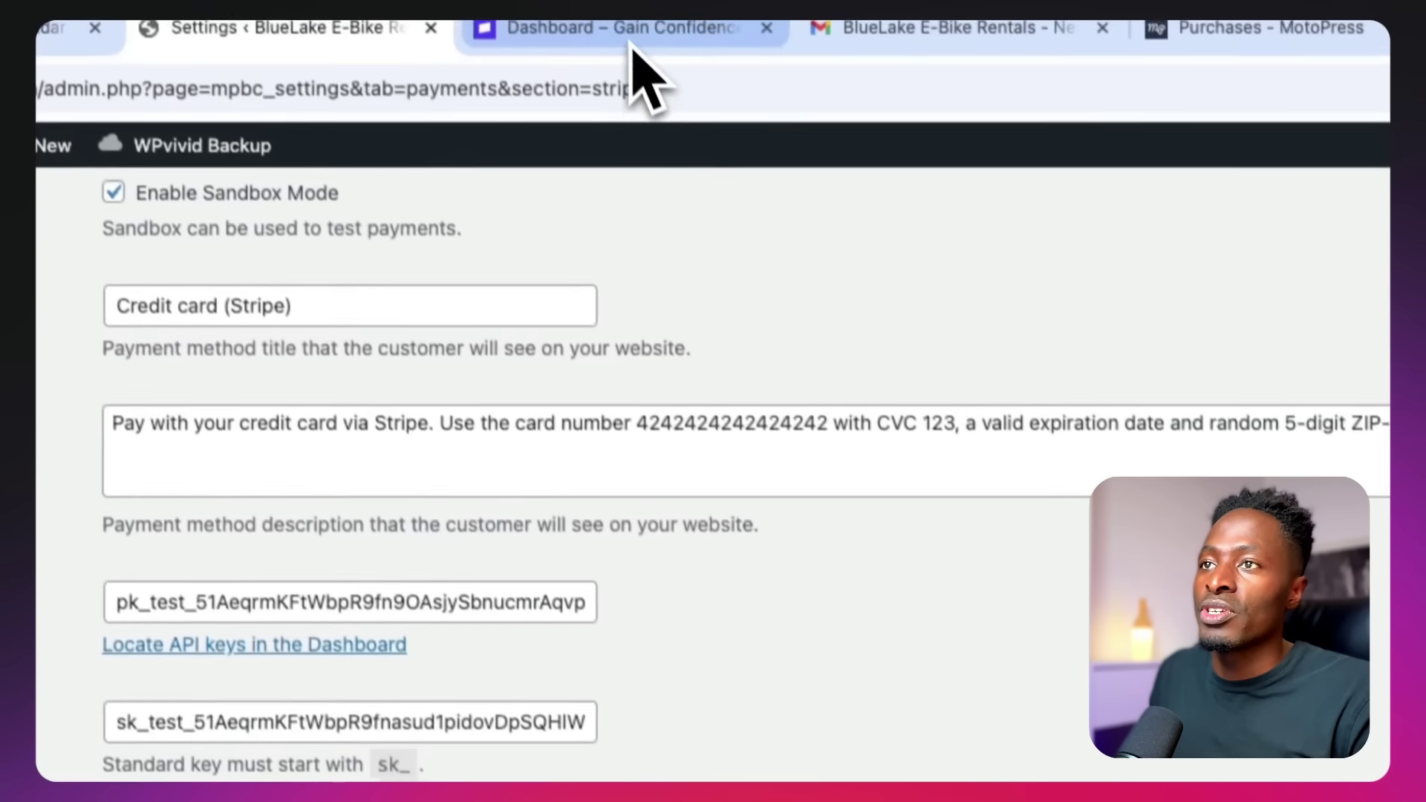
{"action": "left_click", "coordinate": [634, 44]}
{"action": "left_click", "coordinate": [600, 635]}
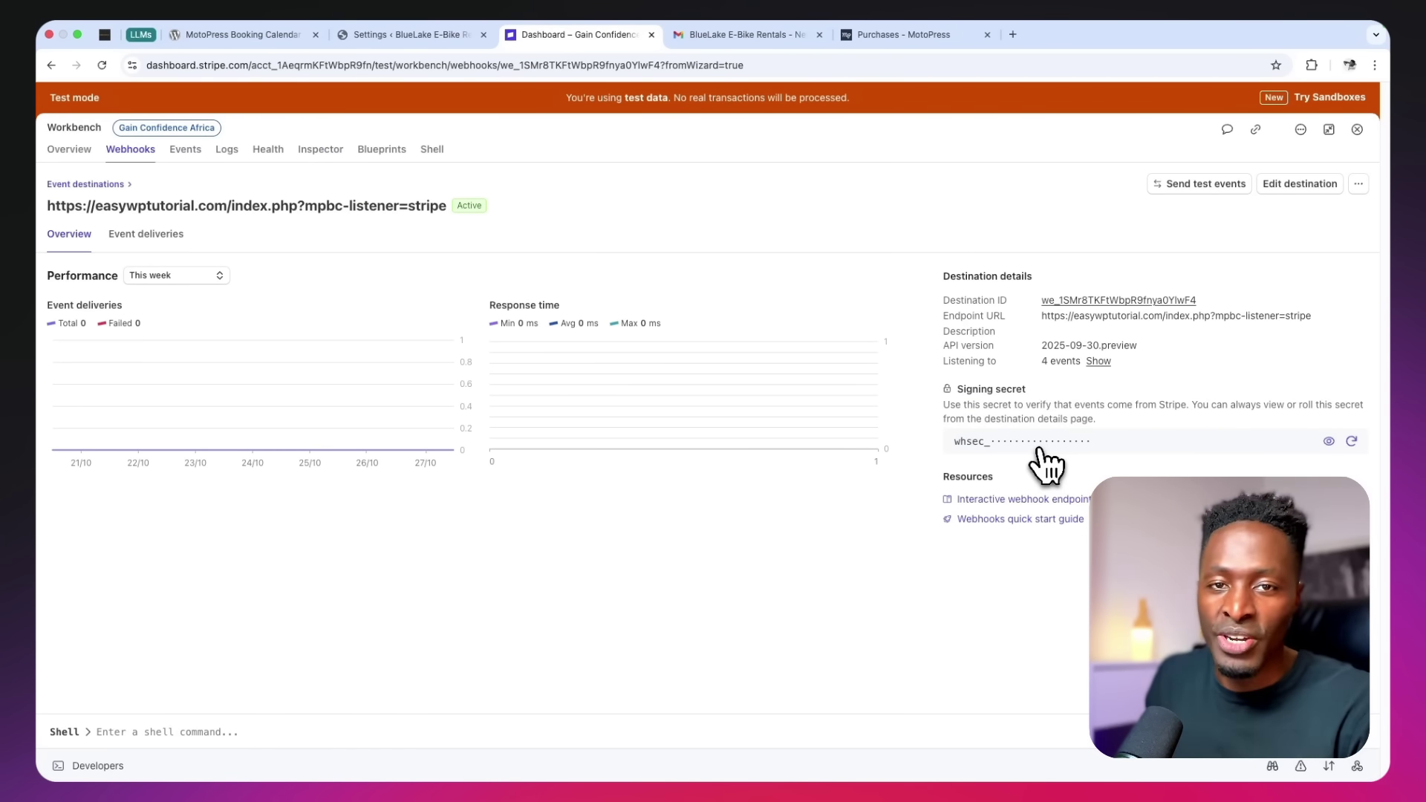
Reveal the destination's signing secret and select the whsec_ value
{"action": "left_click", "coordinate": [1328, 441]}
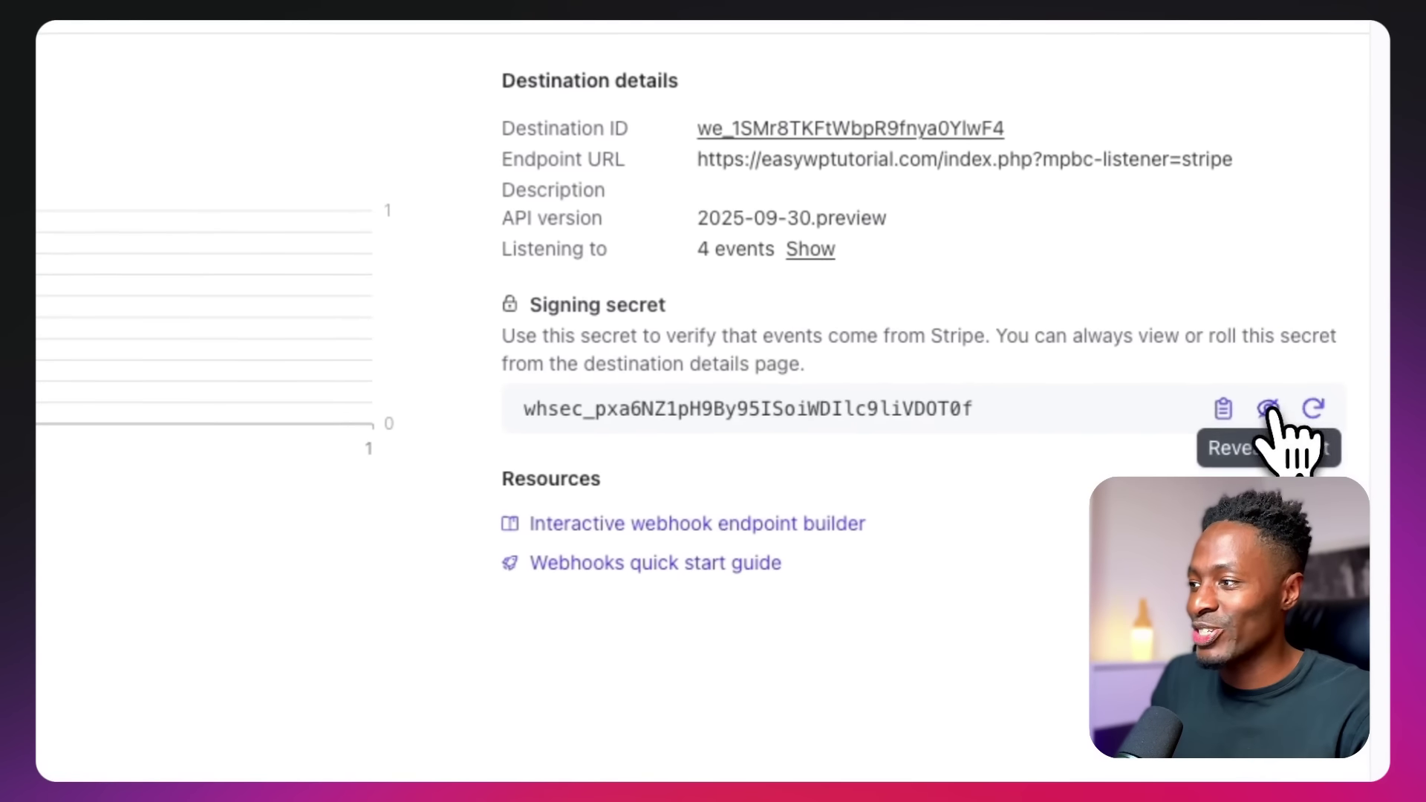
{"action": "left_click_drag", "start_coordinate": [981, 408], "coordinate": [391, 415]}
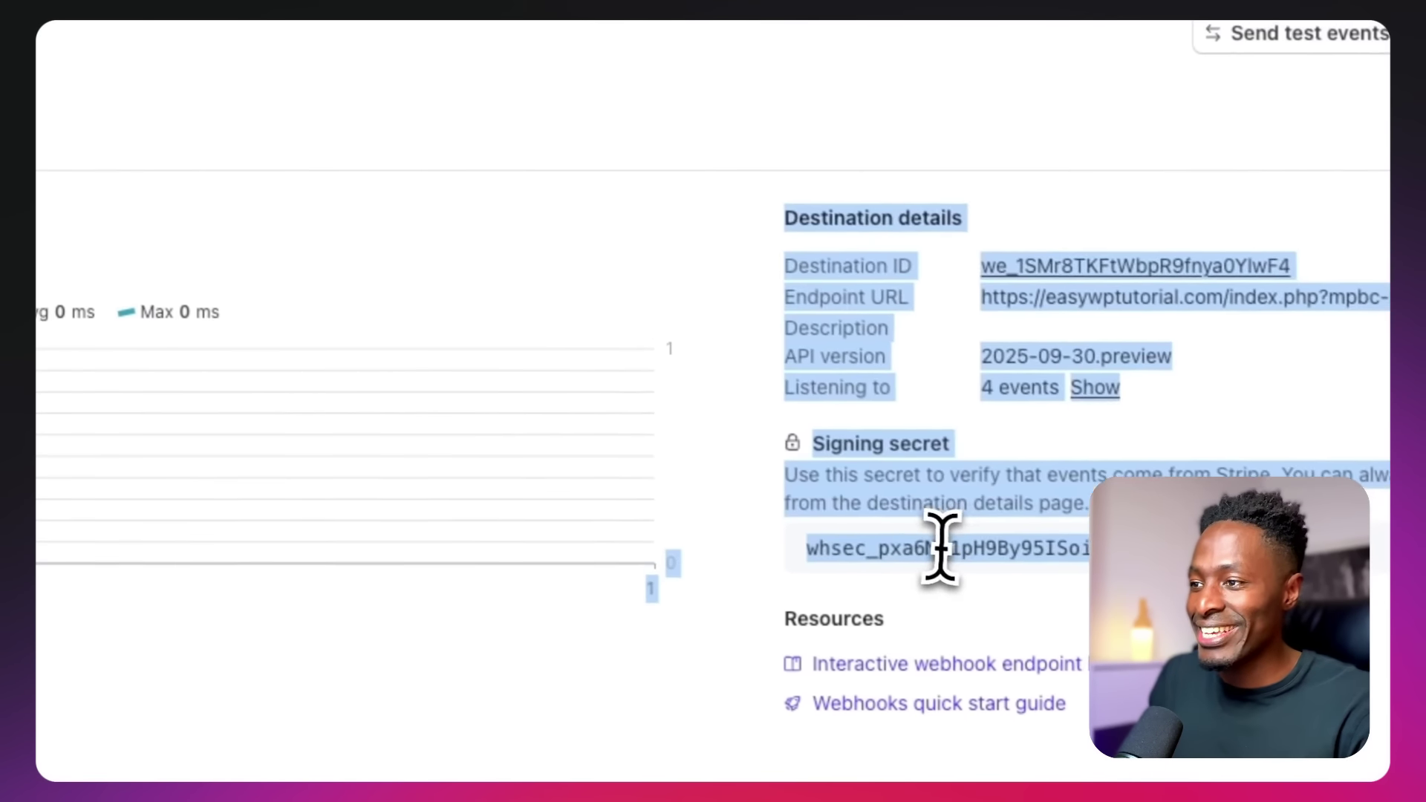
{"action": "left_click", "coordinate": [657, 408]}
{"action": "double_click", "coordinate": [952, 553]}
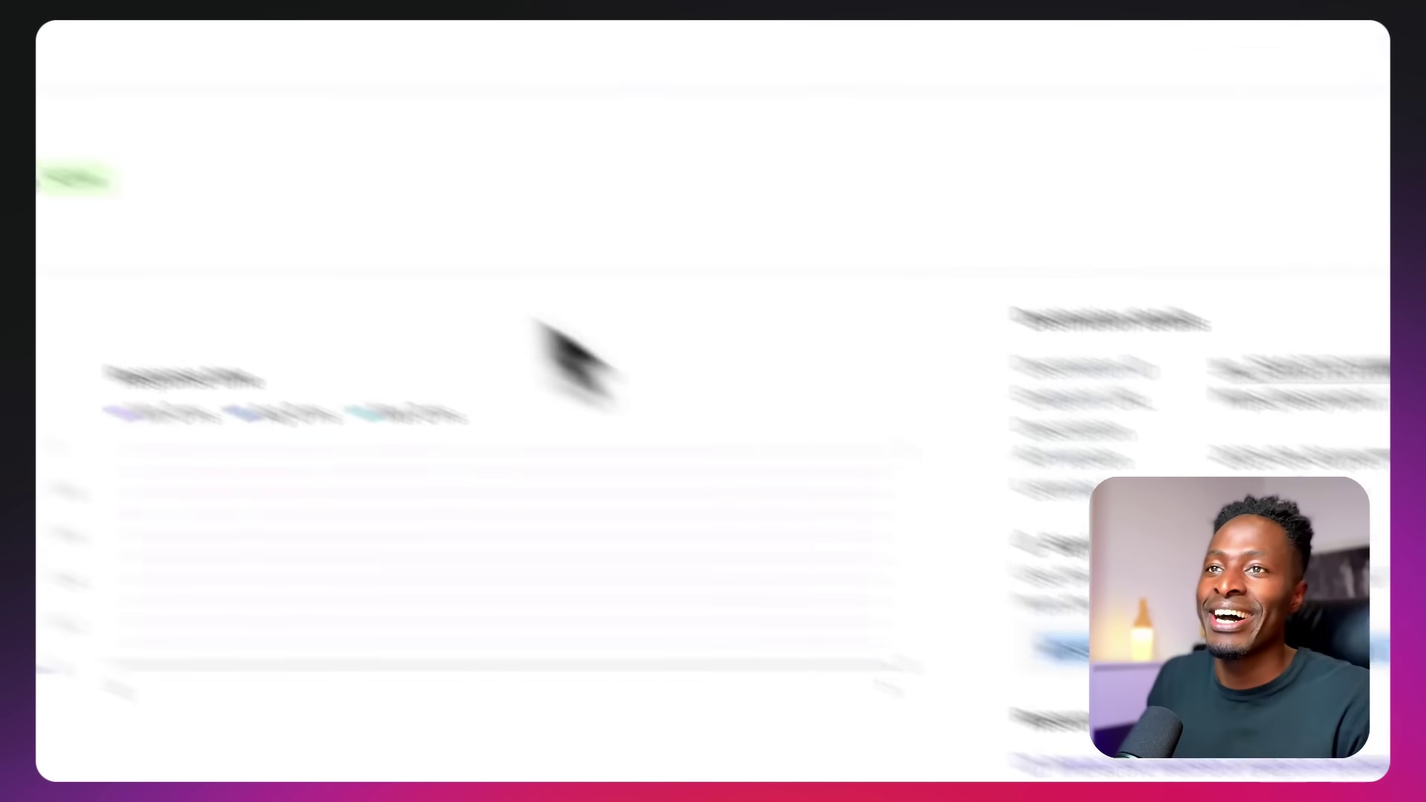
Replace the Stripe Webhook Secret Key with the new signing secret, save, and copy the site address
{"action": "left_click", "coordinate": [534, 49]}
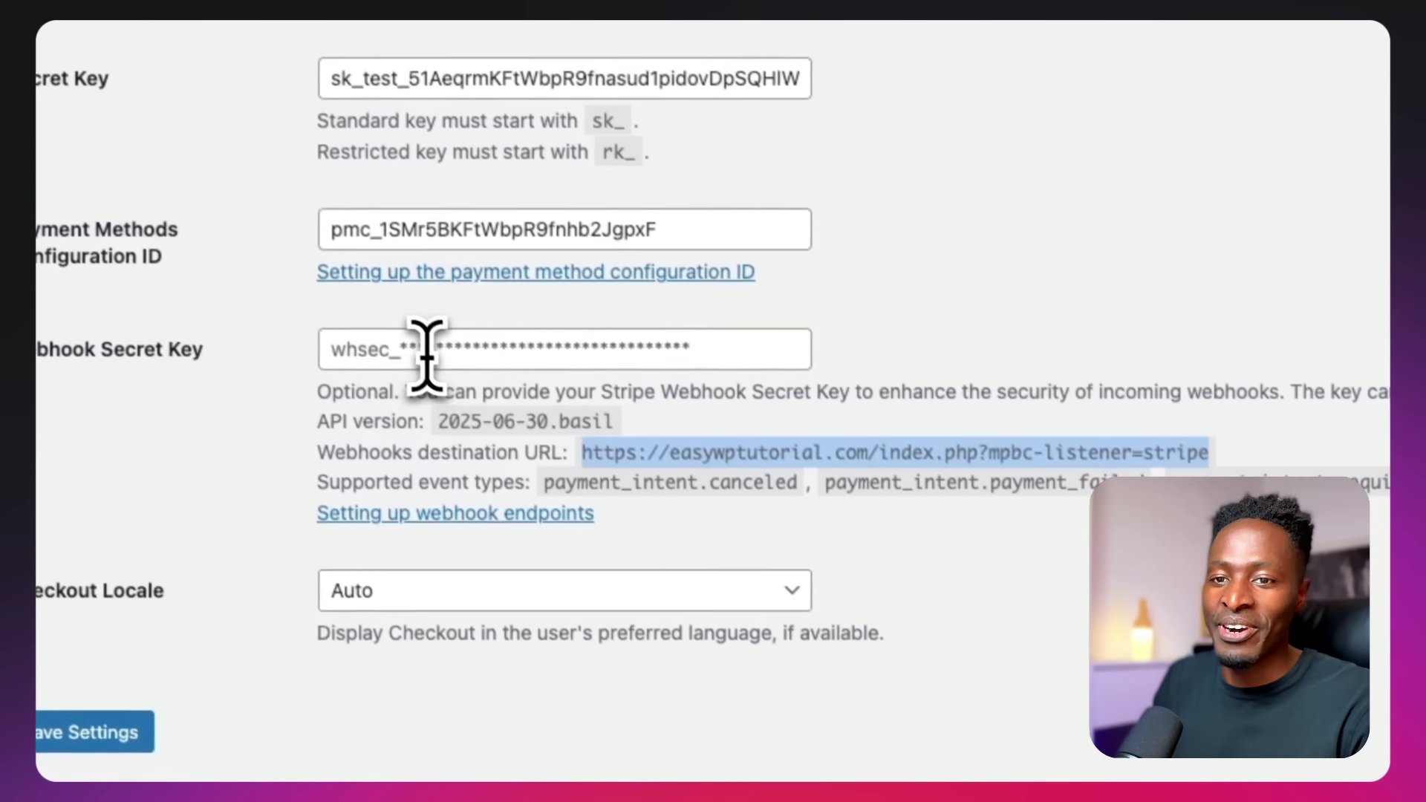
{"action": "left_click", "coordinate": [417, 340]}
{"action": "key", "text": "super+a"}
{"action": "key", "text": "super+v"}
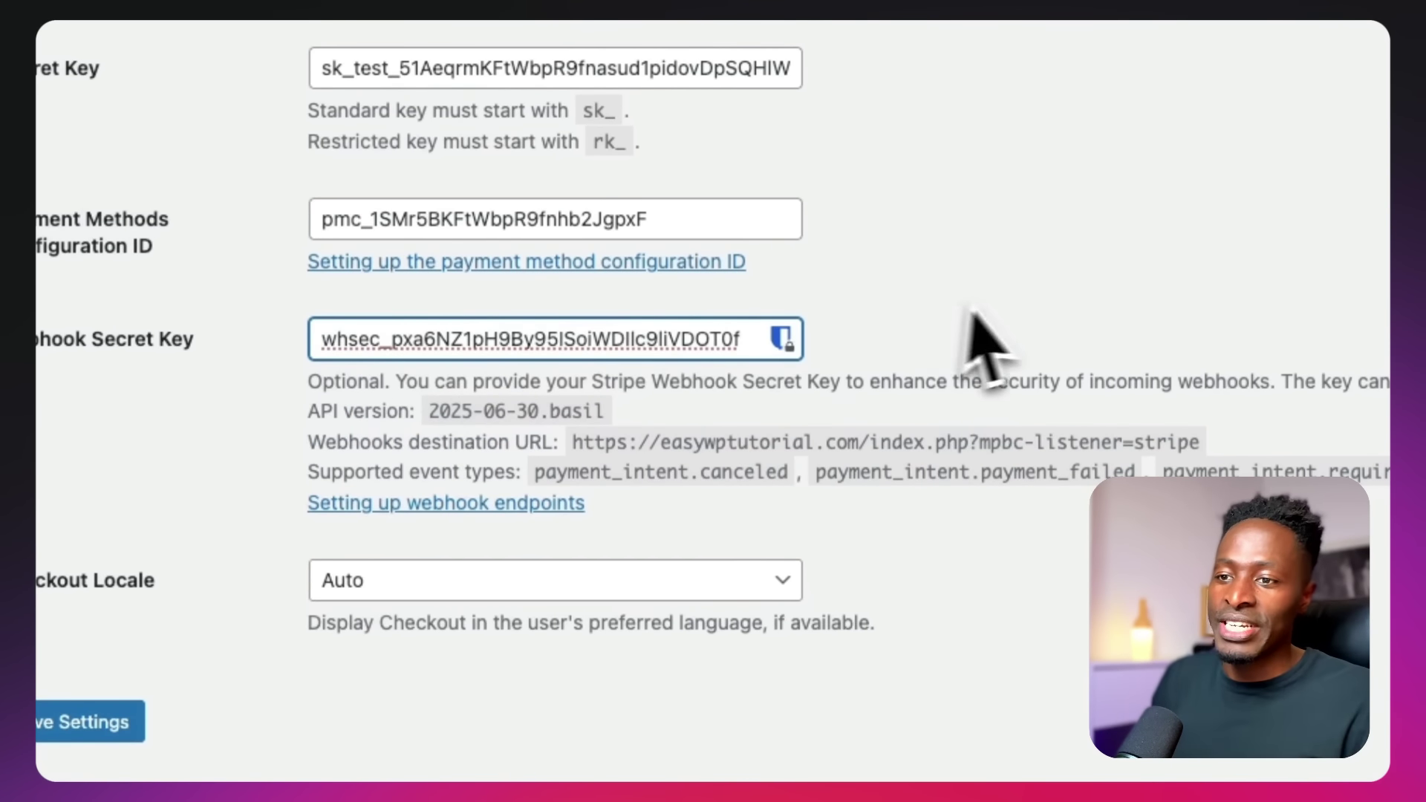
{"action": "left_click", "coordinate": [1008, 300]}
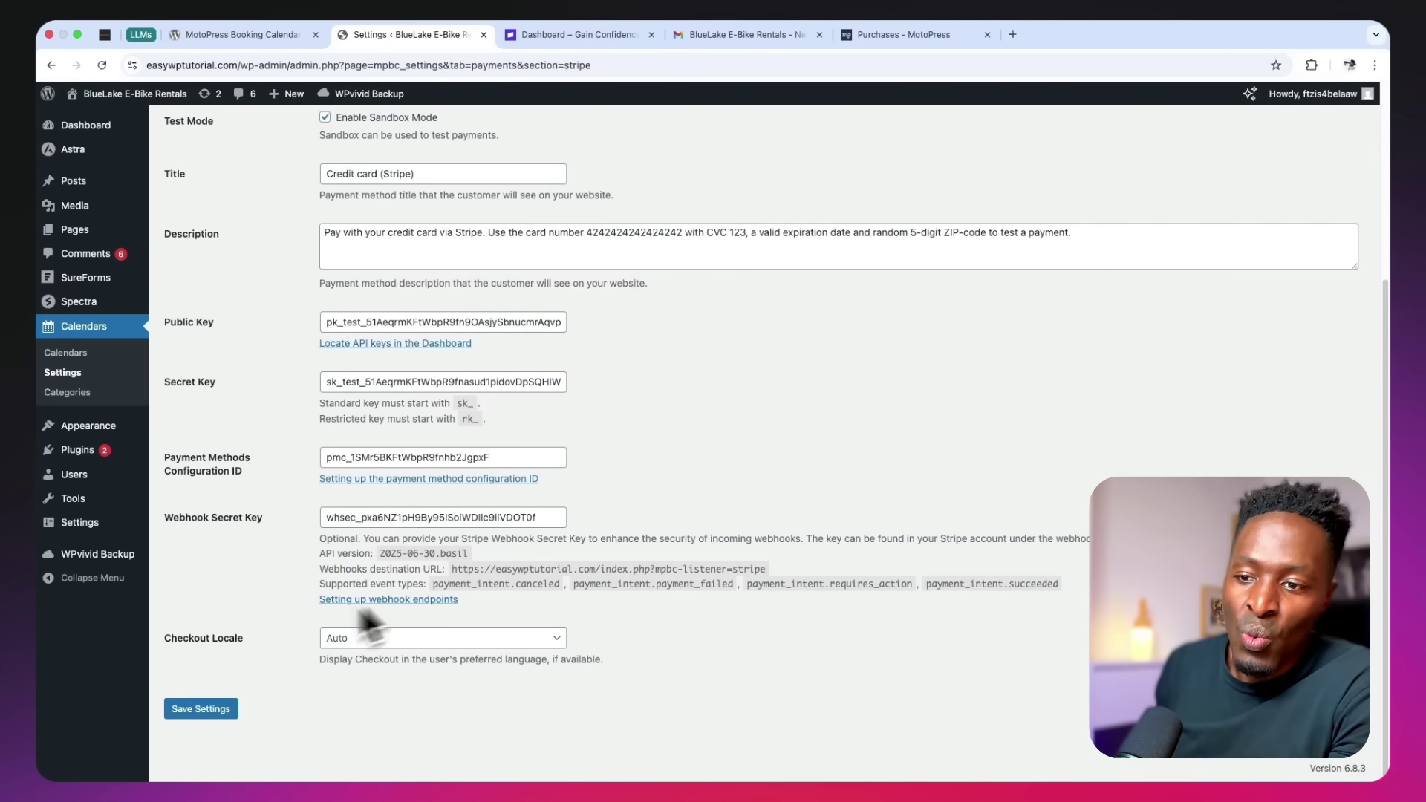
{"action": "left_click", "coordinate": [208, 710]}
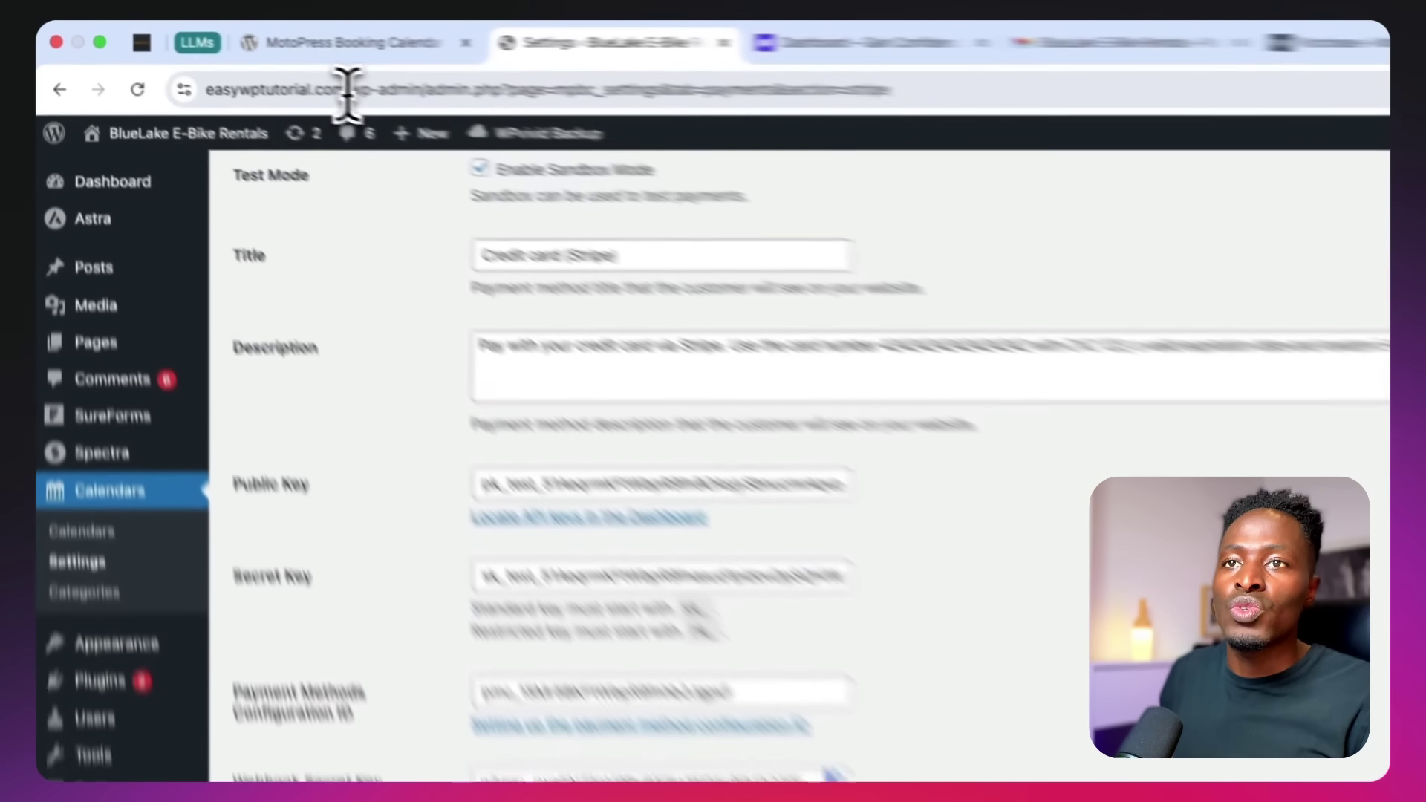
{"action": "left_click_drag", "start_coordinate": [239, 65], "coordinate": [89, 66]}
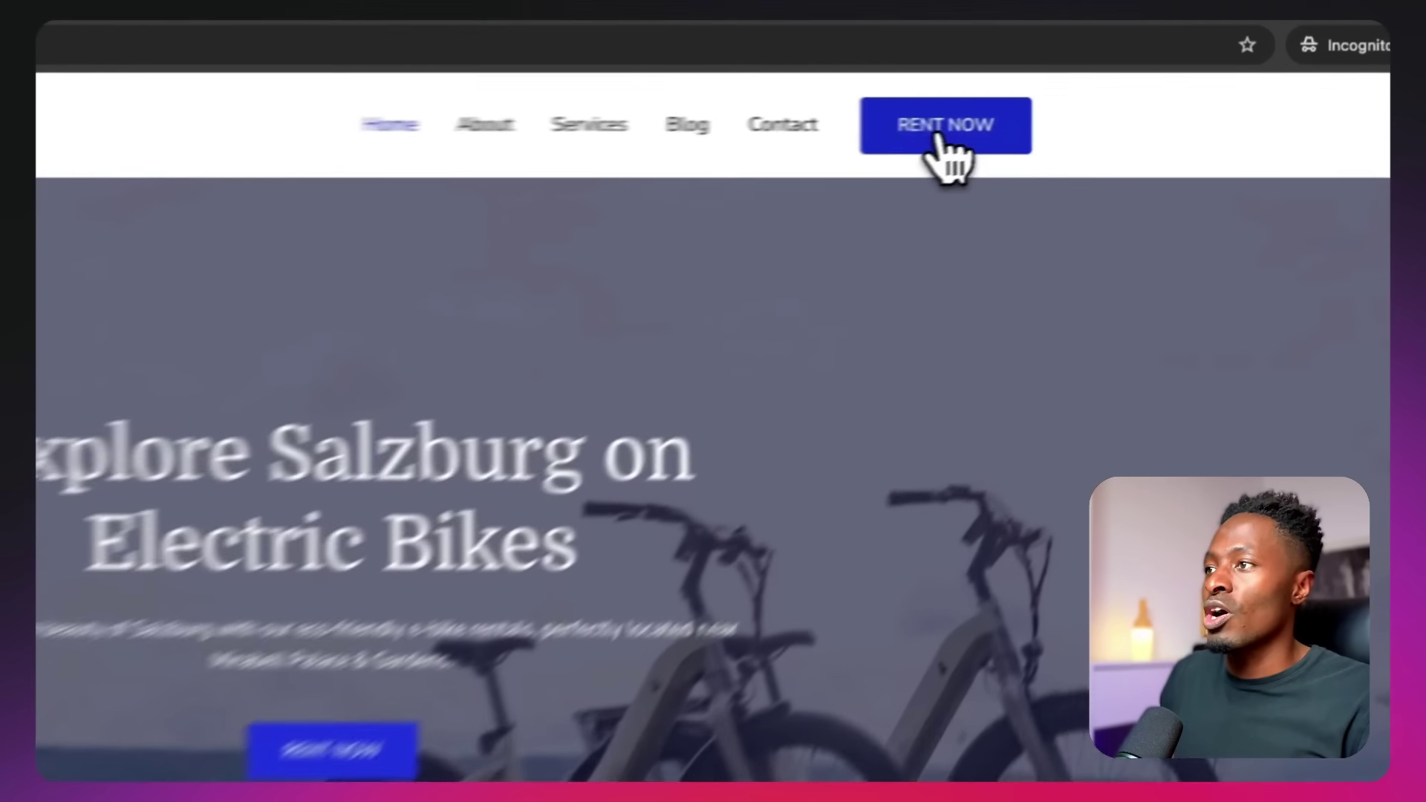
Book five E City 2000 Bikes from November 11 to November 14, 2025 via RENT NOW
{"action": "left_click", "coordinate": [1078, 113]}
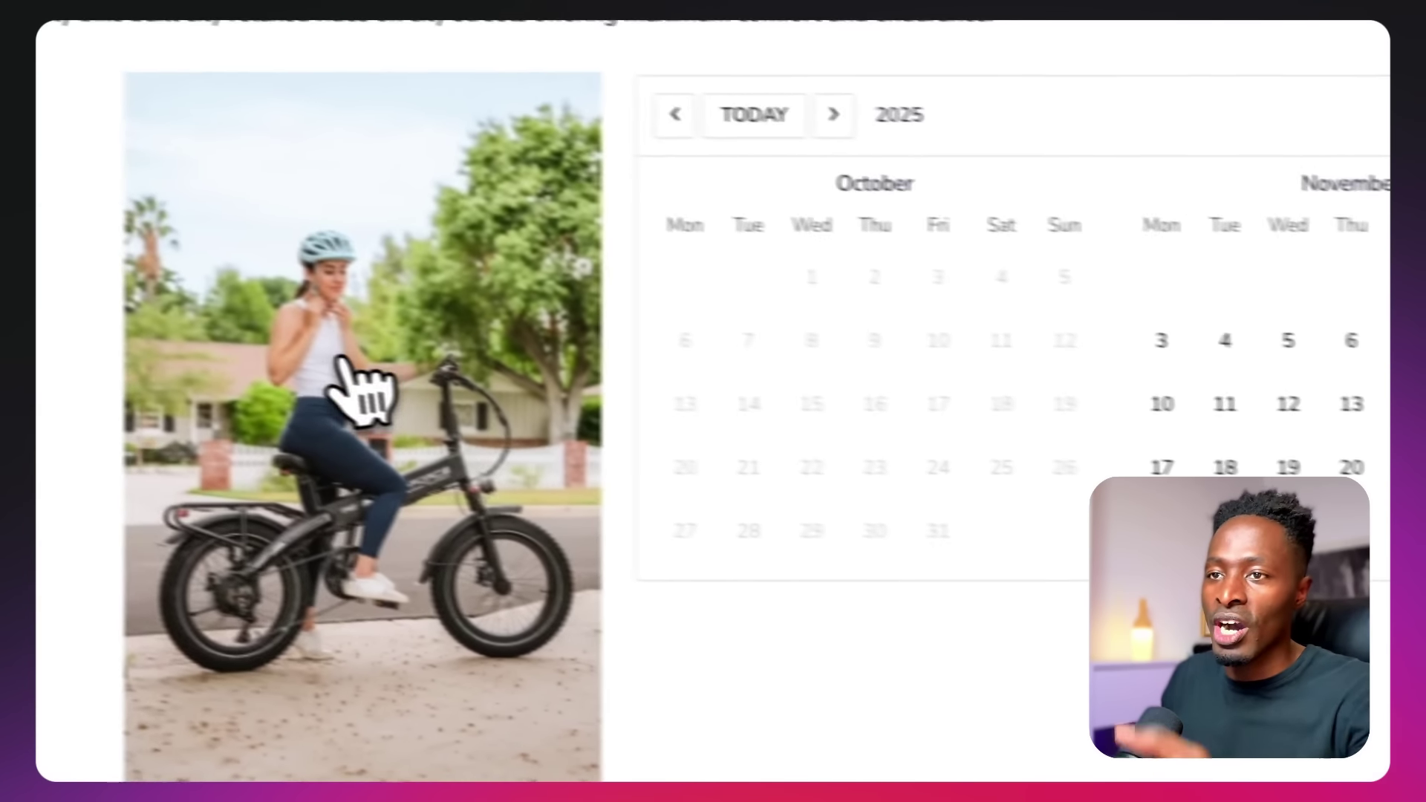
{"action": "left_click", "coordinate": [1224, 403]}
{"action": "left_click", "coordinate": [838, 350]}
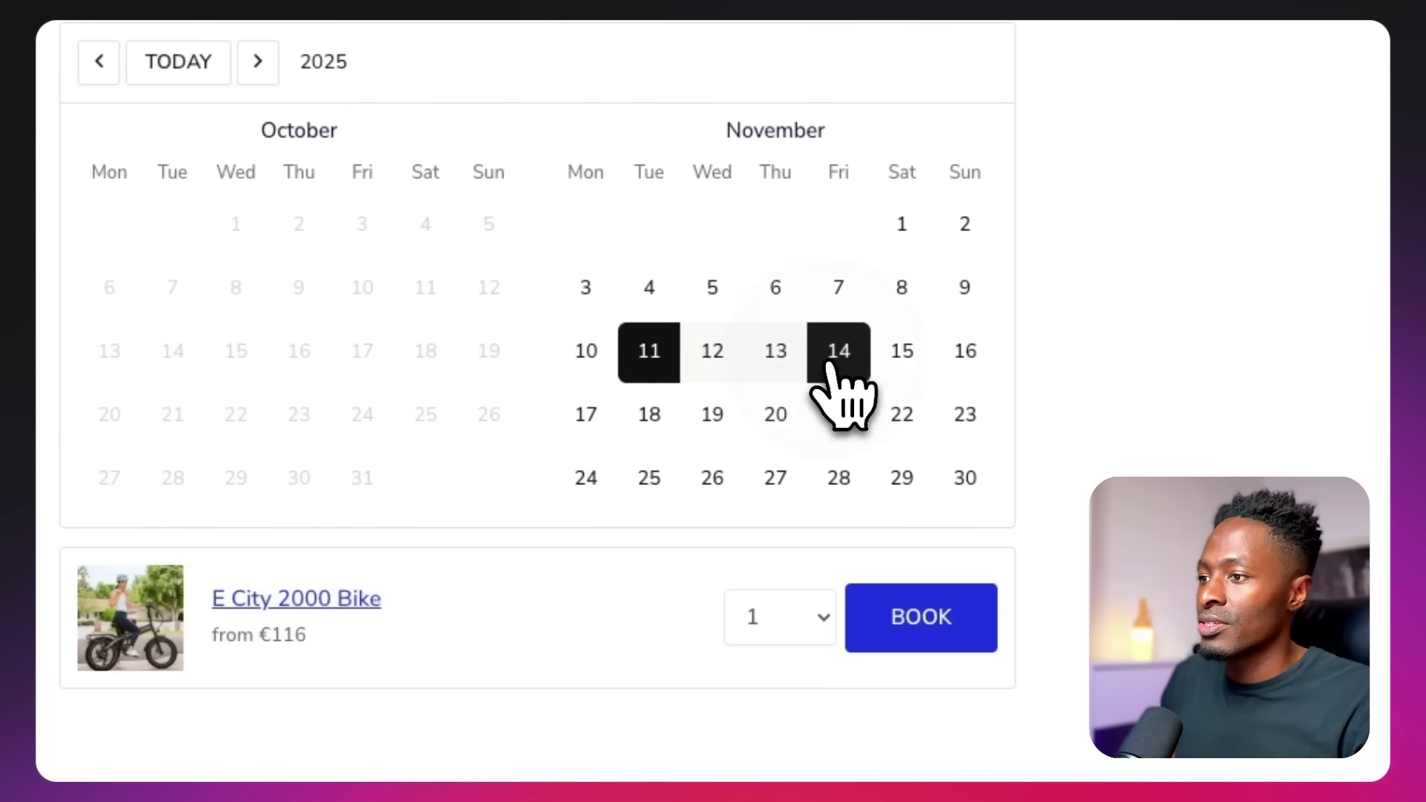
{"action": "scroll", "coordinate": [859, 567], "scroll_direction": "down", "scroll_amount": 3}
{"action": "left_click", "coordinate": [804, 267]}
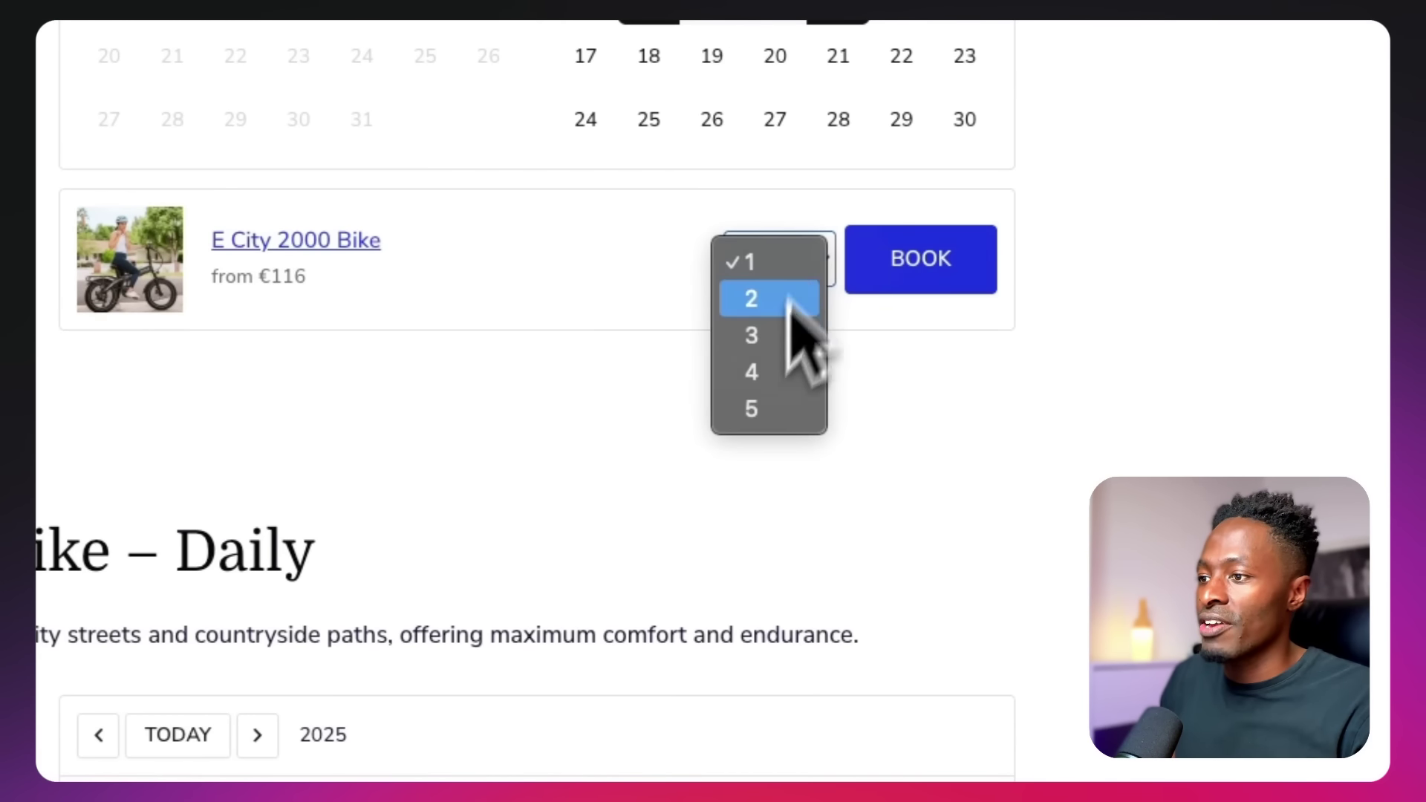
{"action": "left_click", "coordinate": [755, 410]}
{"action": "left_click", "coordinate": [921, 275]}
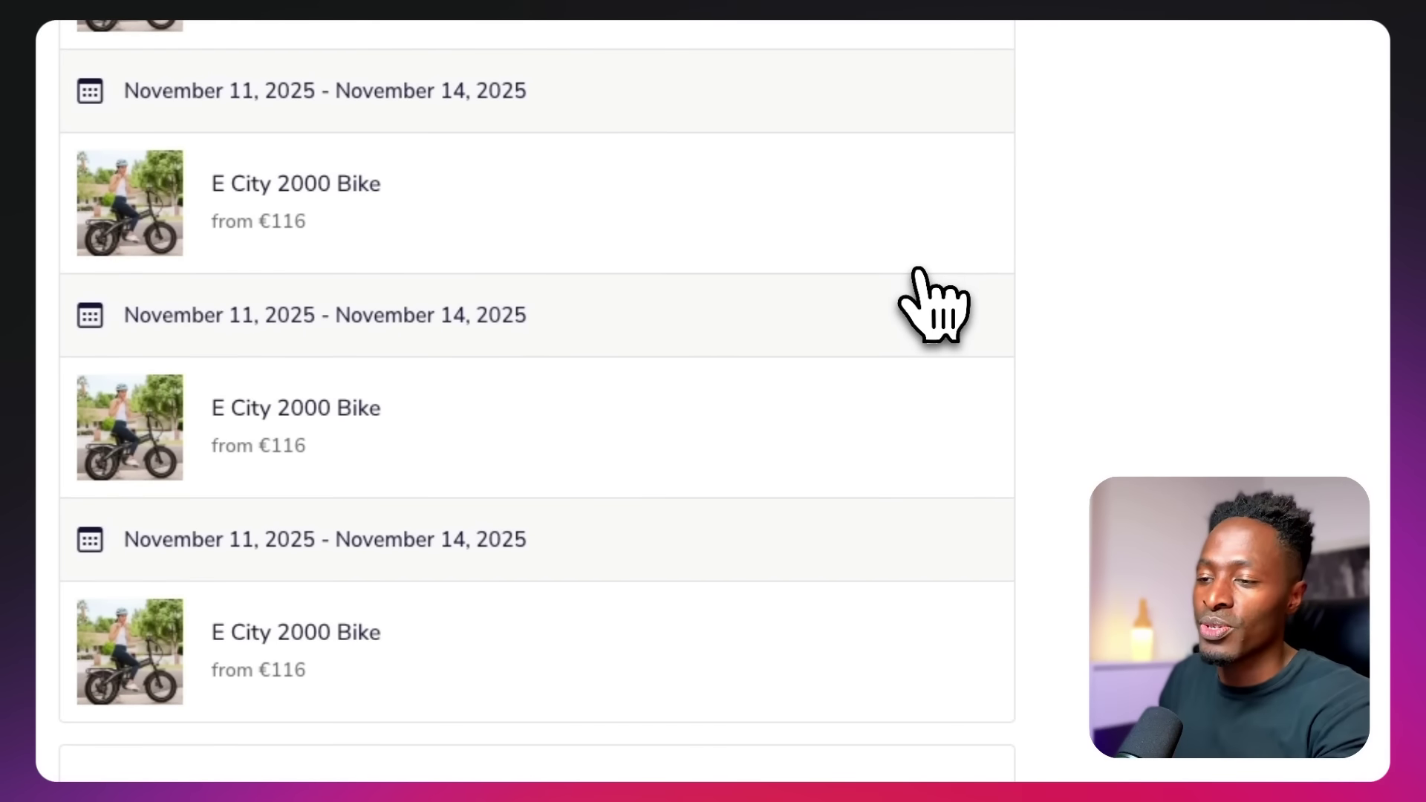
{"action": "scroll", "coordinate": [1028, 450], "scroll_direction": "down", "scroll_amount": 4}
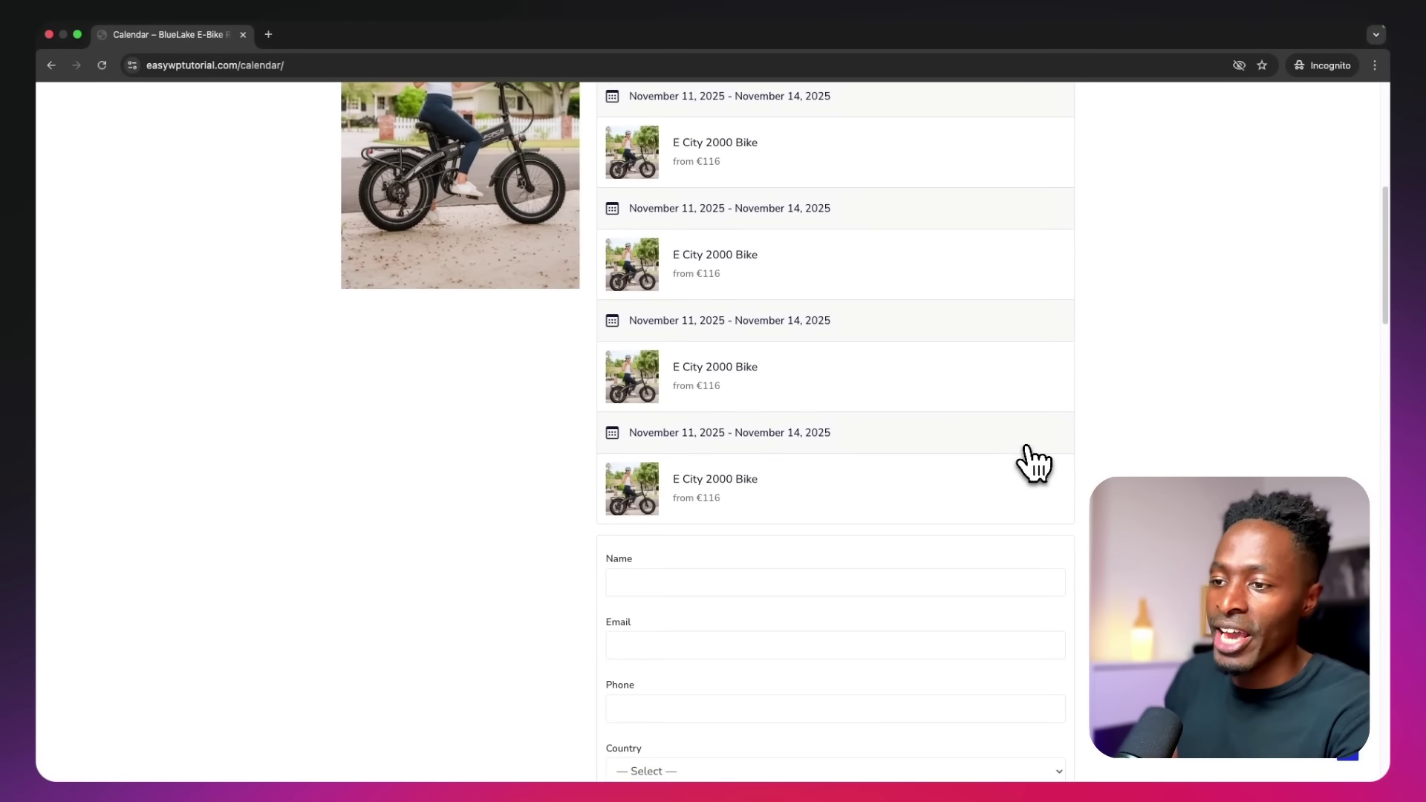
Enter the customer's name in the booking form and accept the Terms and Conditions
{"action": "left_click", "coordinate": [738, 423]}
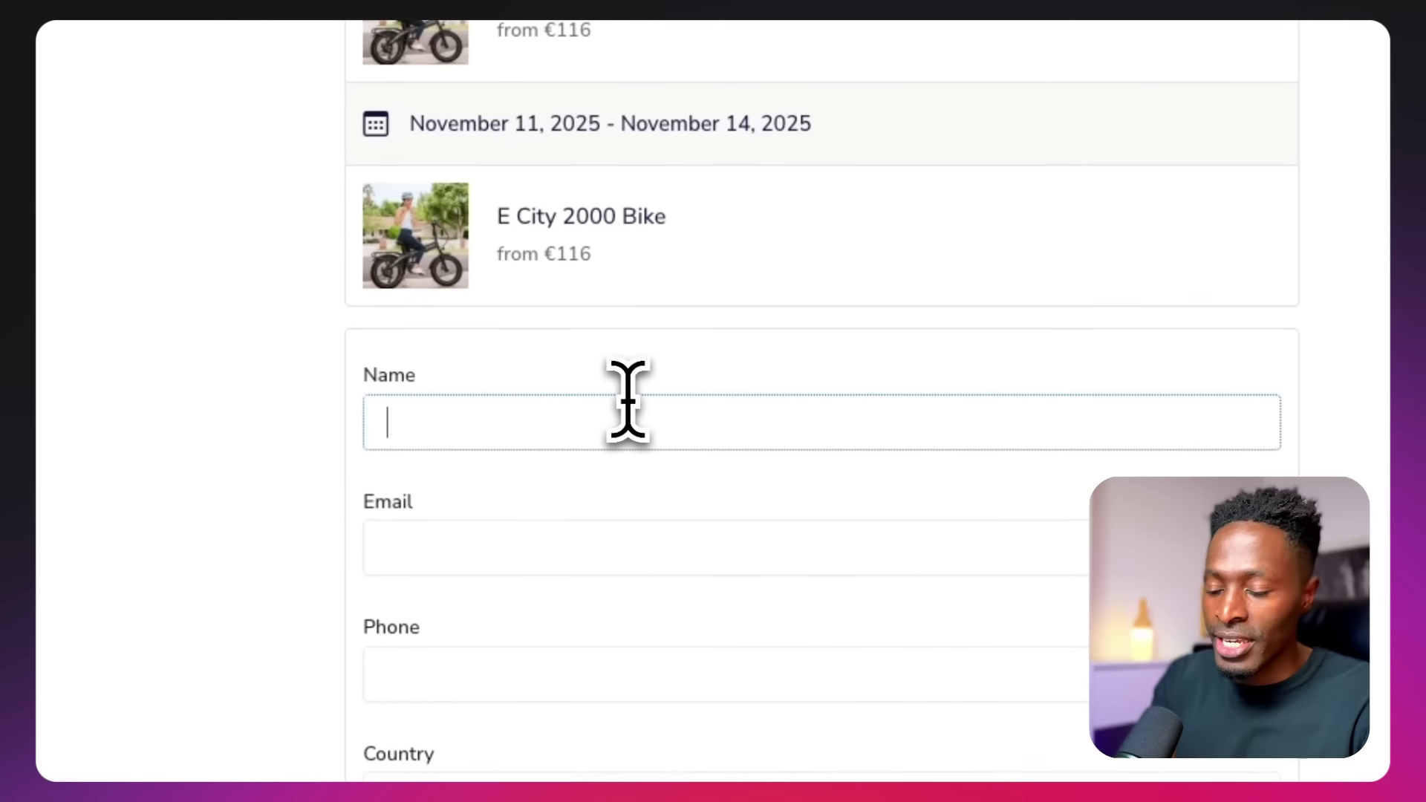
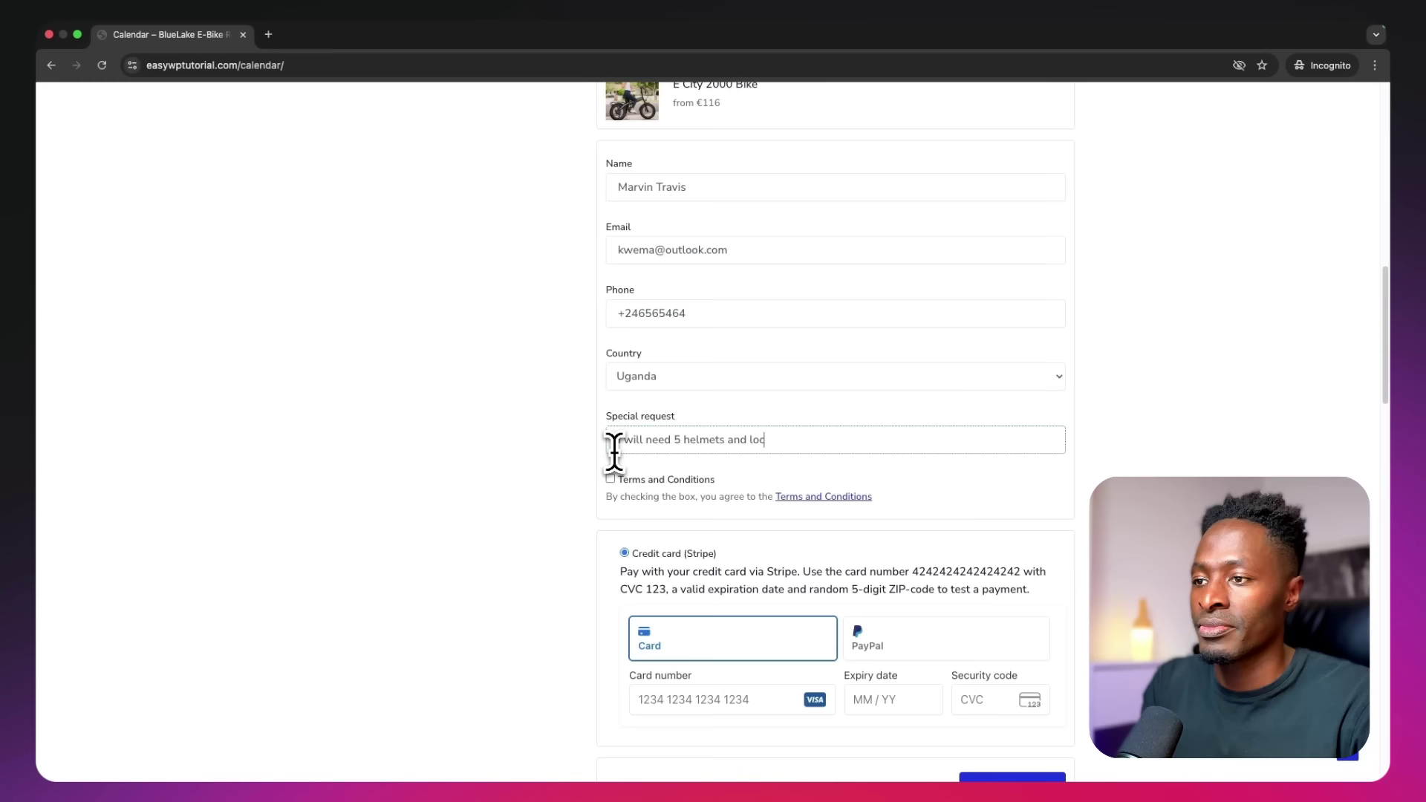
{"action": "left_click", "coordinate": [609, 479]}
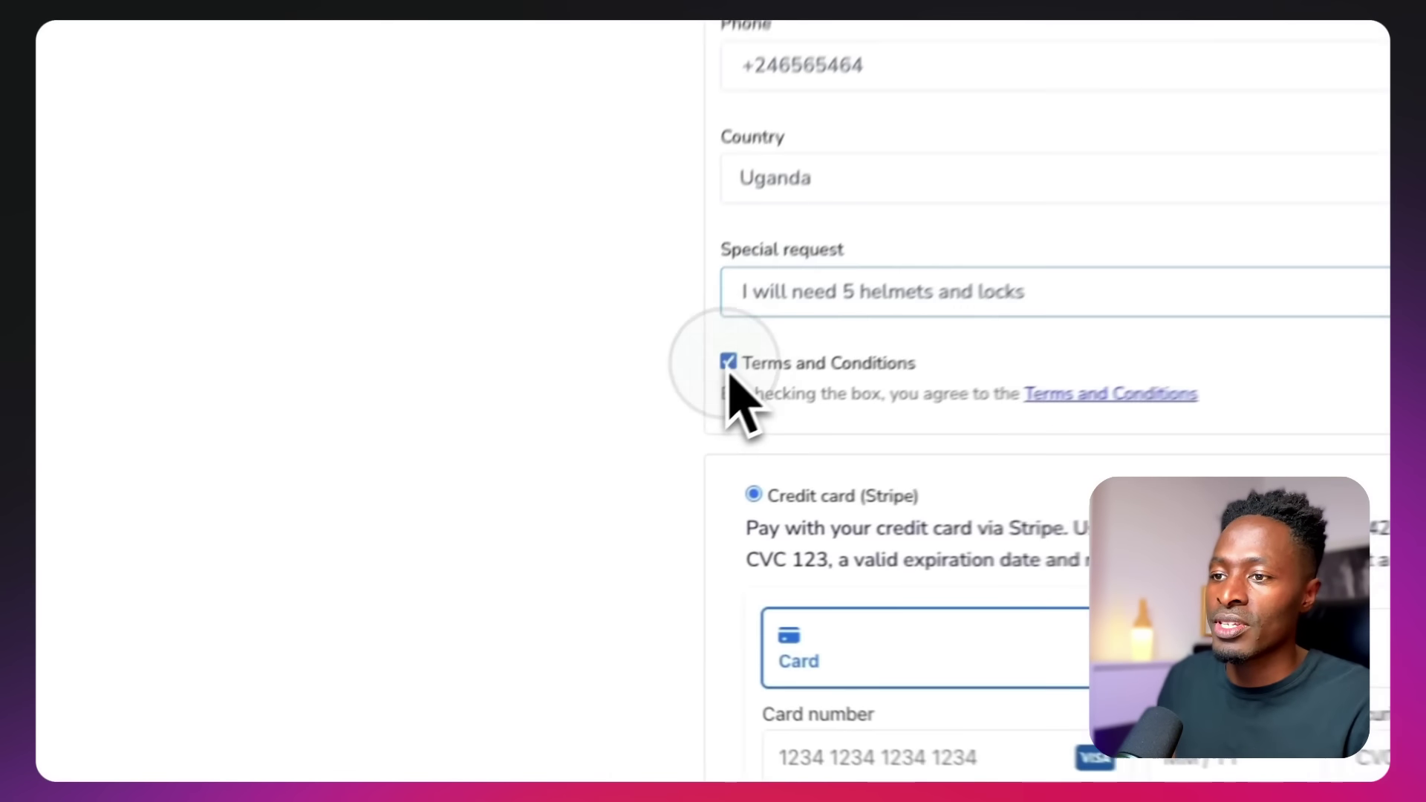
{"action": "scroll", "coordinate": [572, 574], "scroll_direction": "down", "scroll_amount": 3}
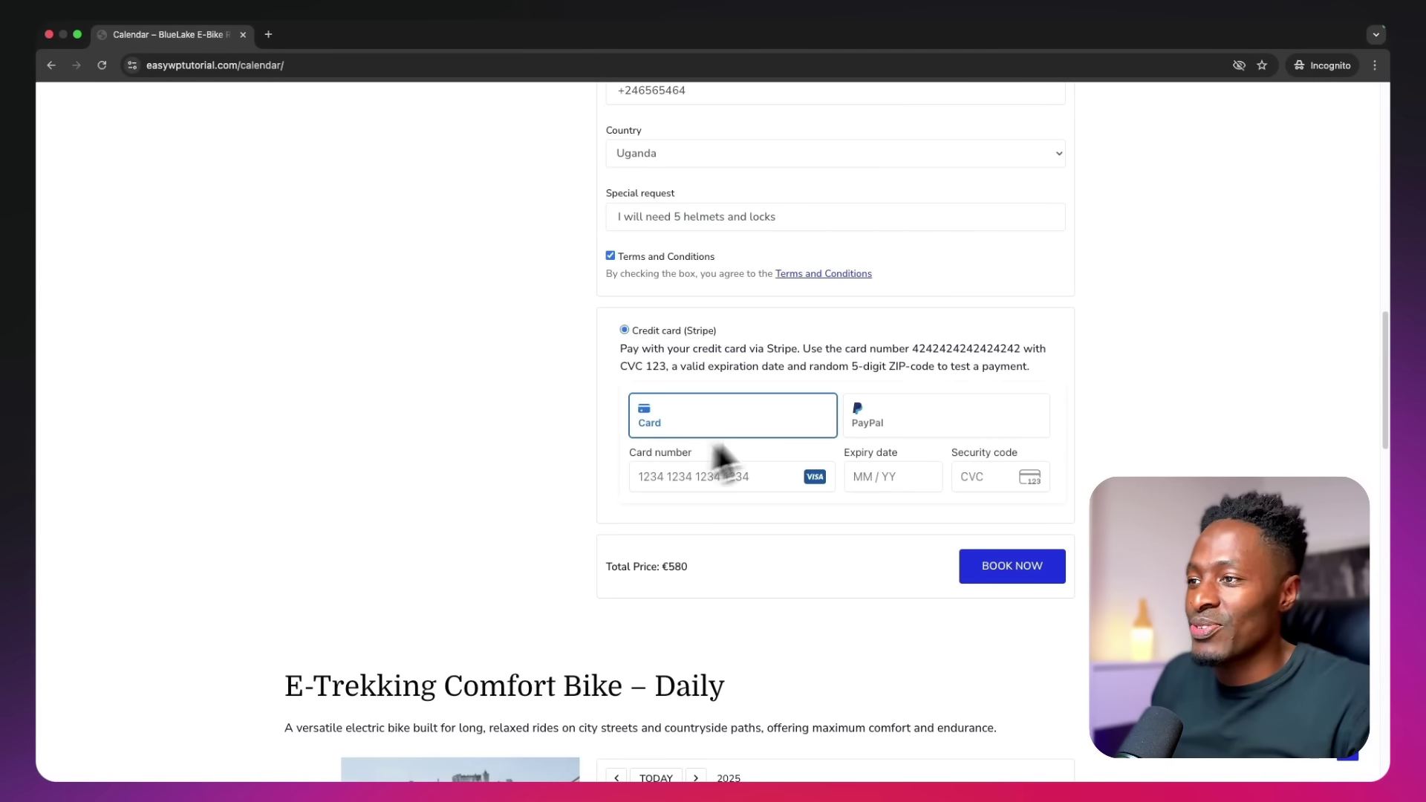
Pay the €580 booking with Stripe test card 4242…, expiry 10/26, and submit it
{"action": "left_click_drag", "start_coordinate": [912, 352], "coordinate": [1023, 350]}
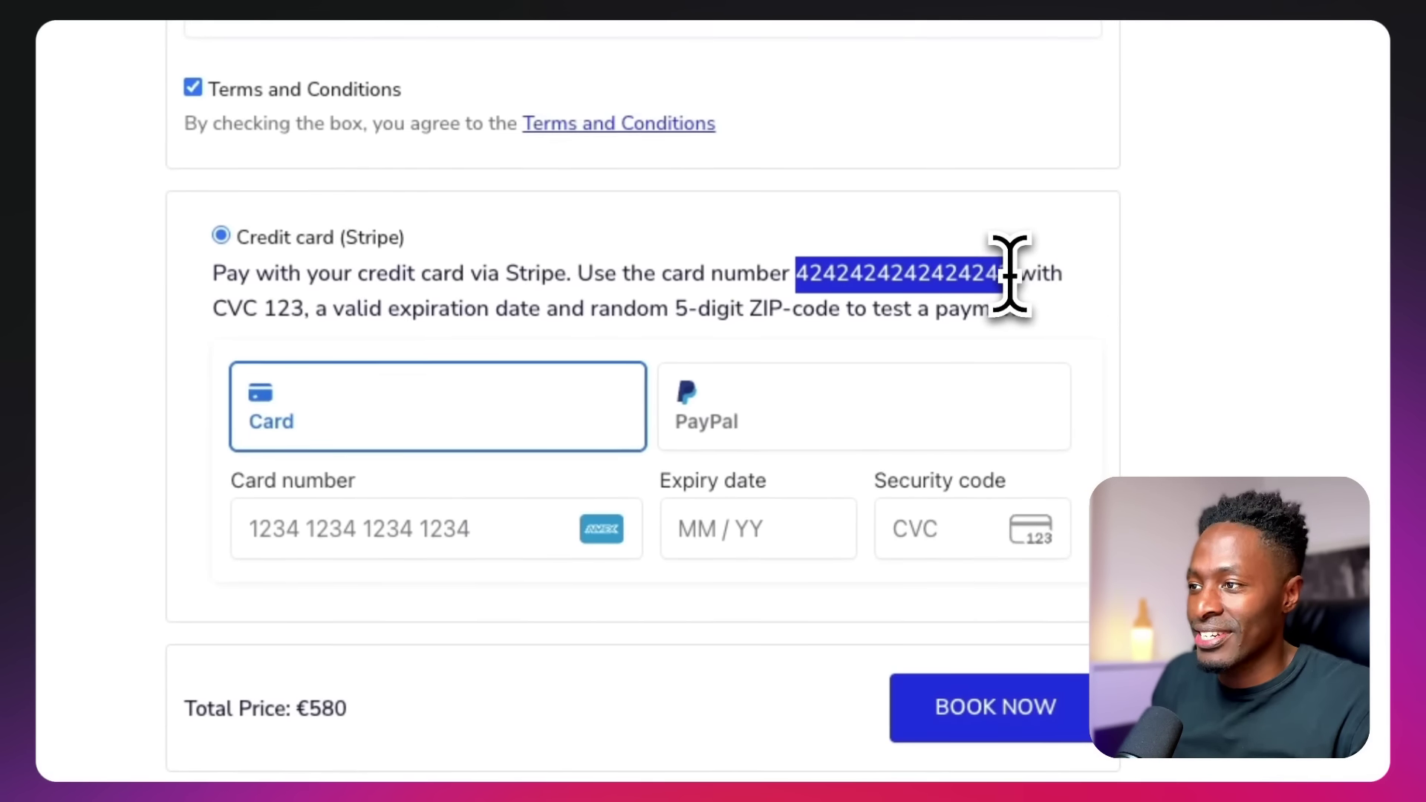
{"action": "key", "text": "ctrl+c"}
{"action": "left_click", "coordinate": [352, 538]}
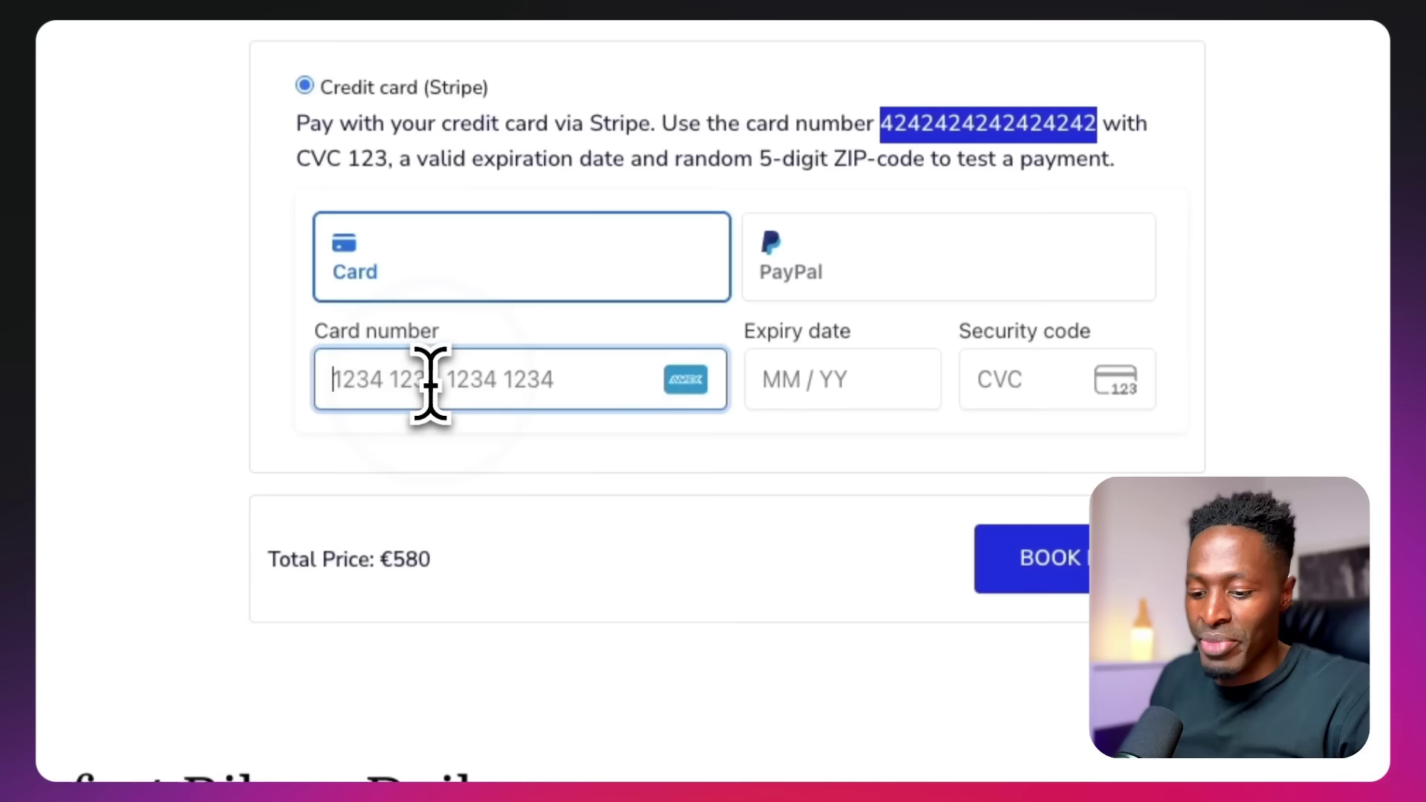
{"action": "key", "text": "ctrl+v"}
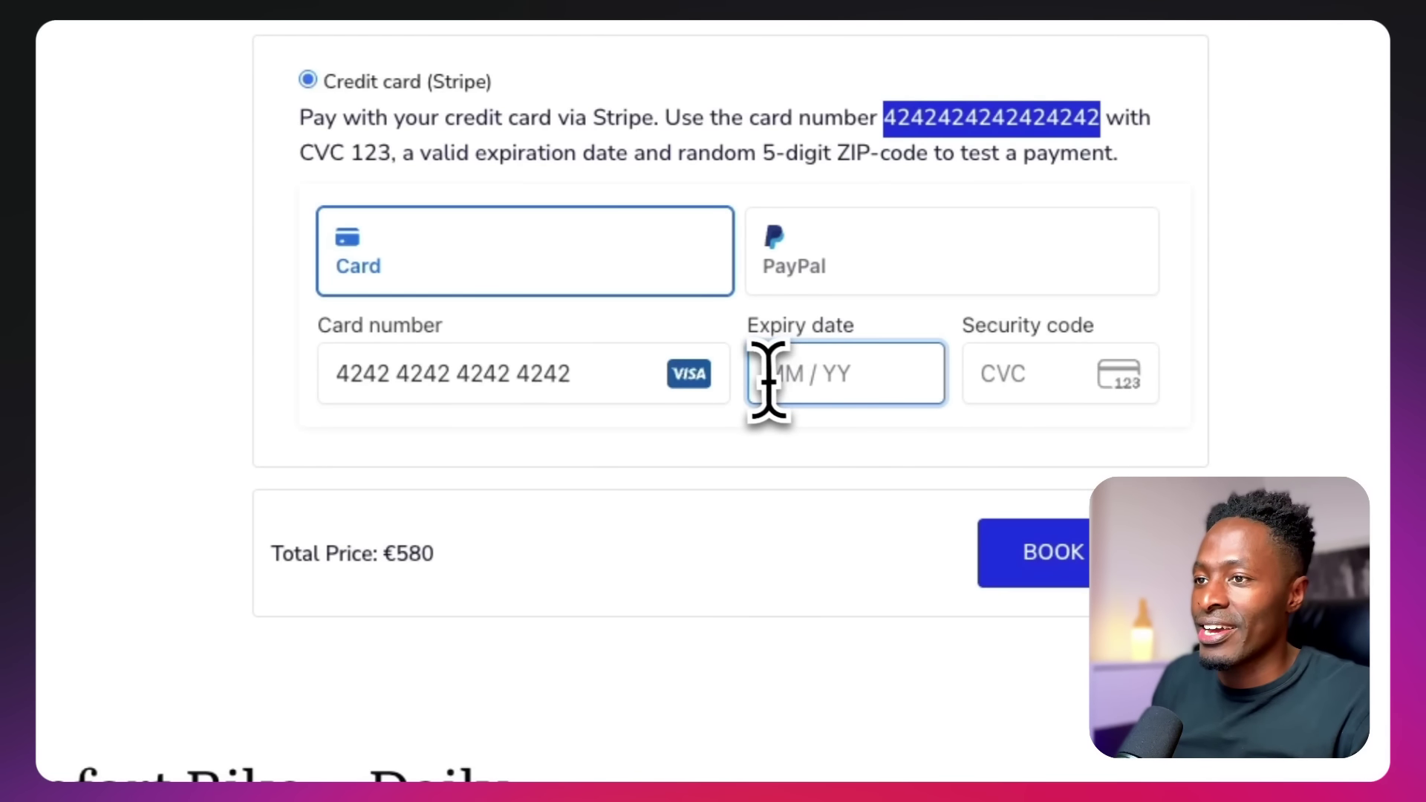
{"action": "left_click", "coordinate": [992, 376]}
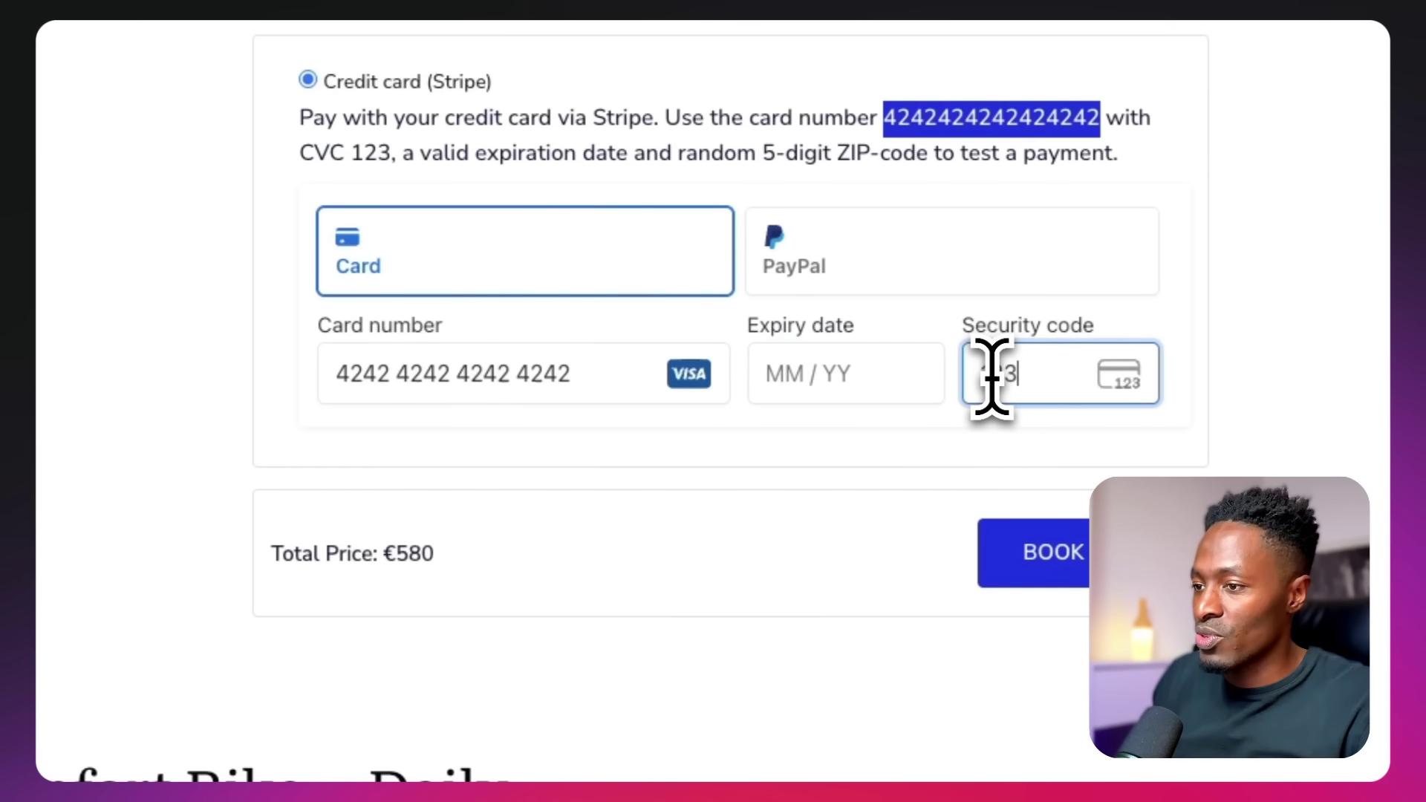
{"action": "left_click", "coordinate": [855, 376]}
{"action": "type", "text": "1"}
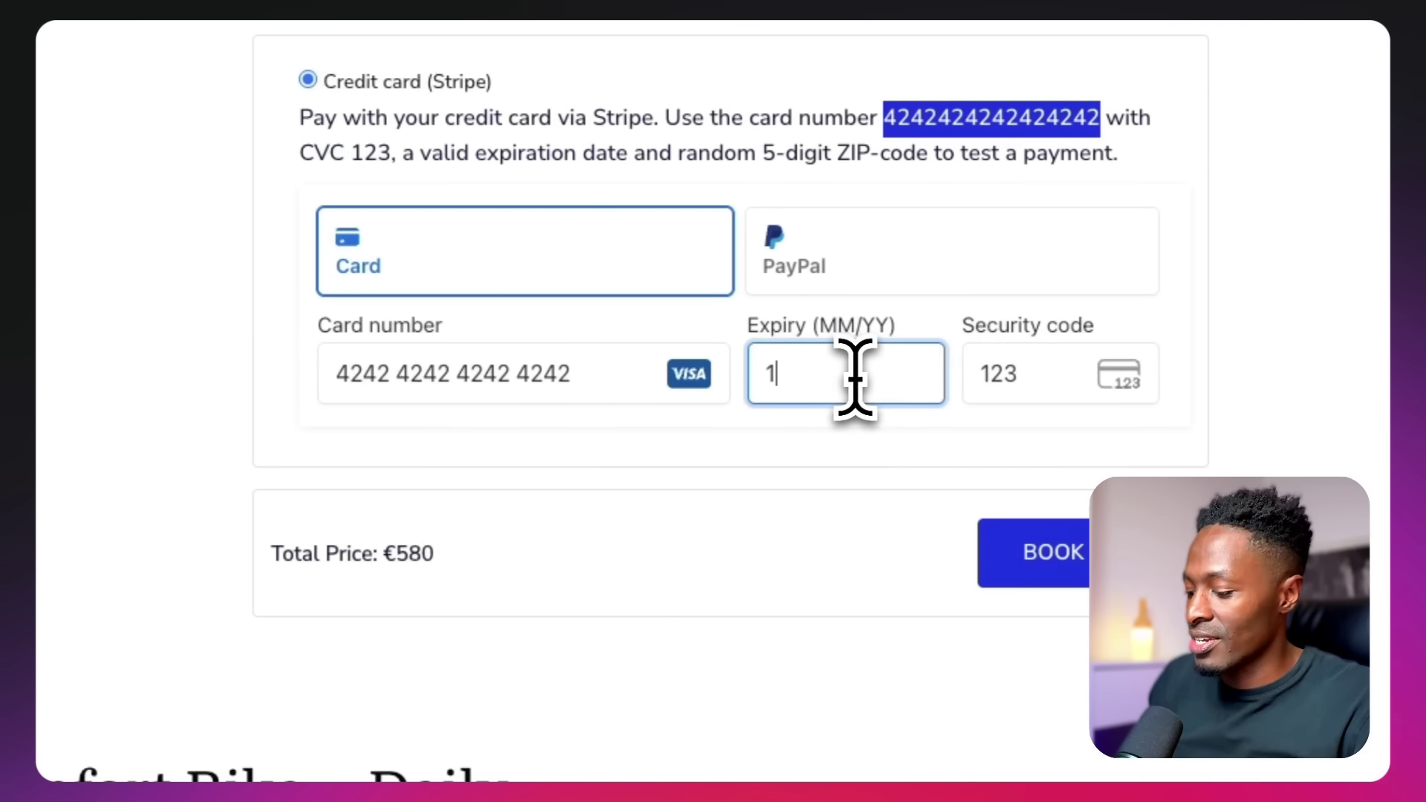
{"action": "type", "text": "0 / 26"}
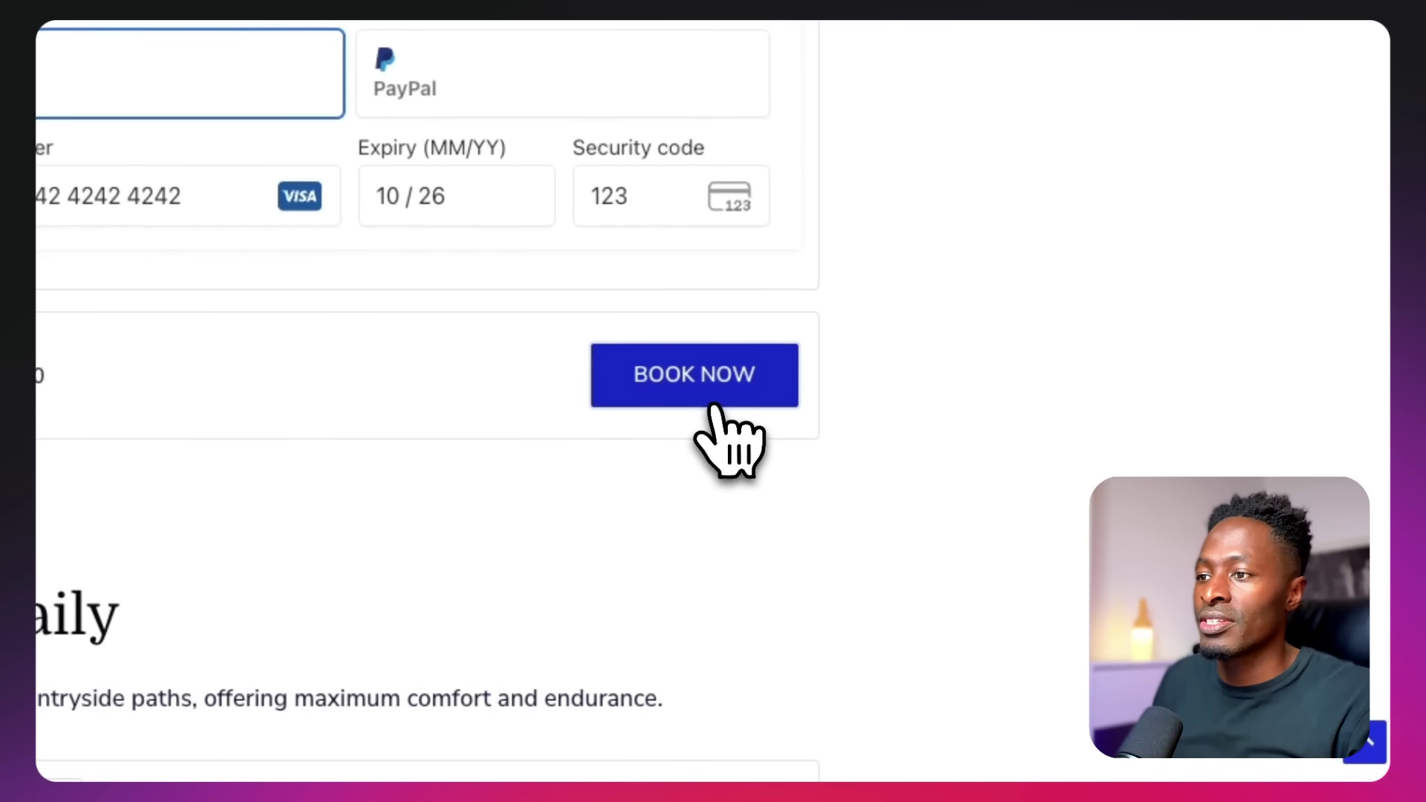
{"action": "left_click", "coordinate": [711, 410]}
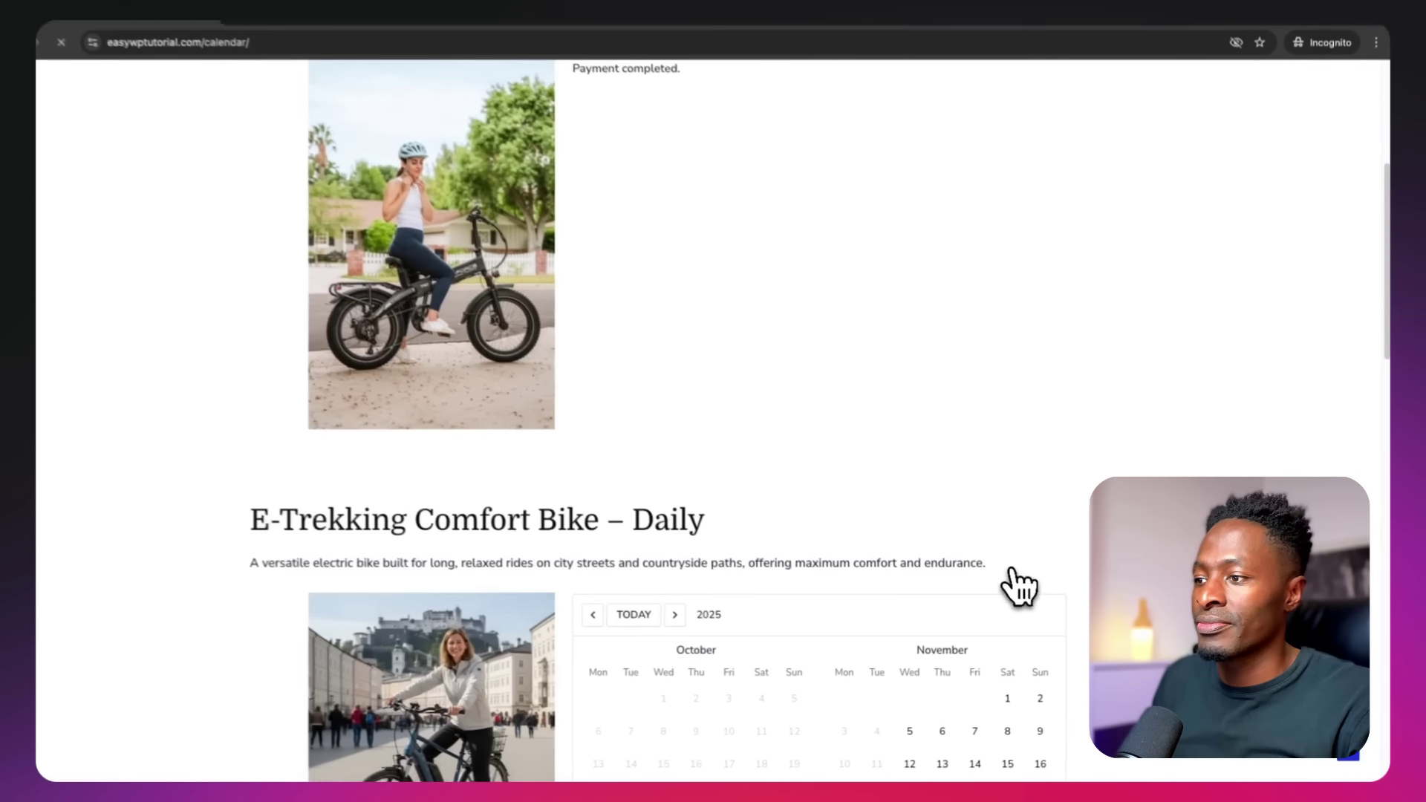